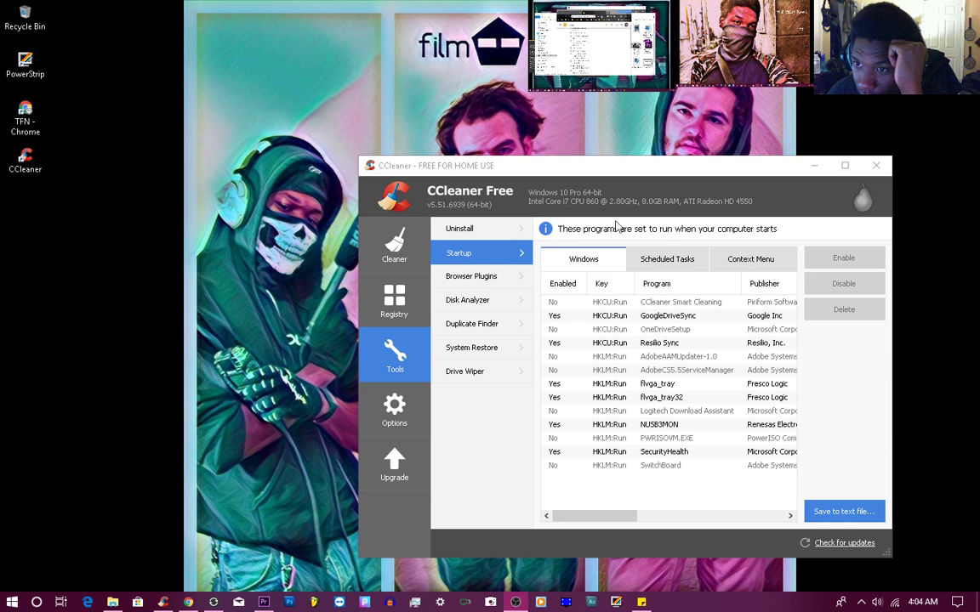
Close CCleaner after looking over its startup programs, and switch to Adobe Premiere Pro
click(761, 411)
click(758, 426)
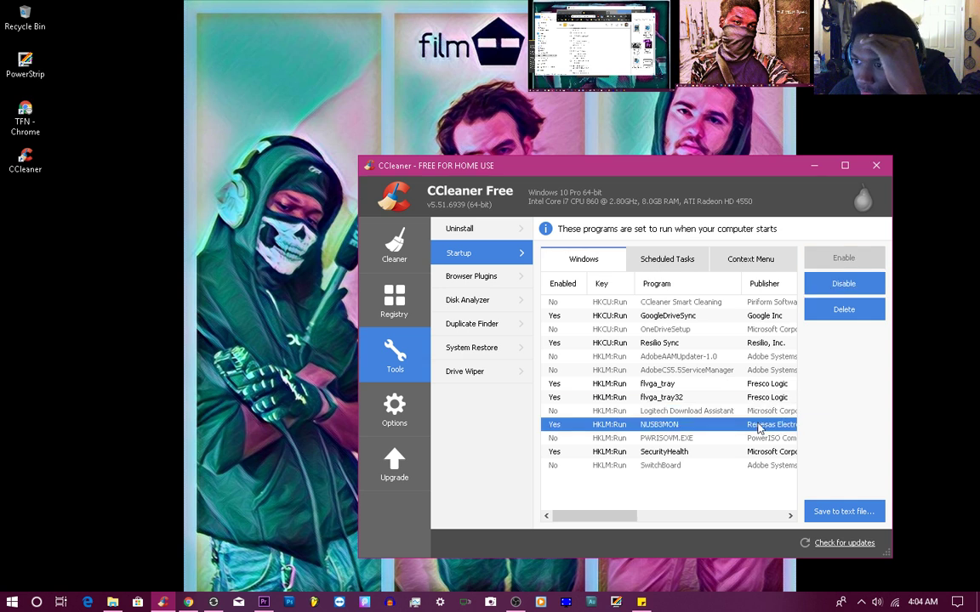
click(753, 318)
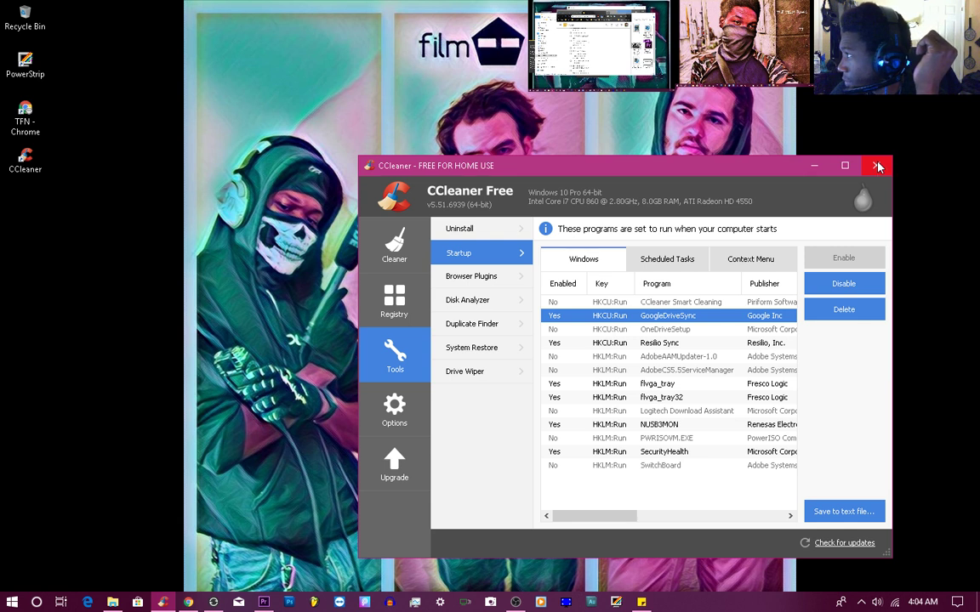
click(877, 165)
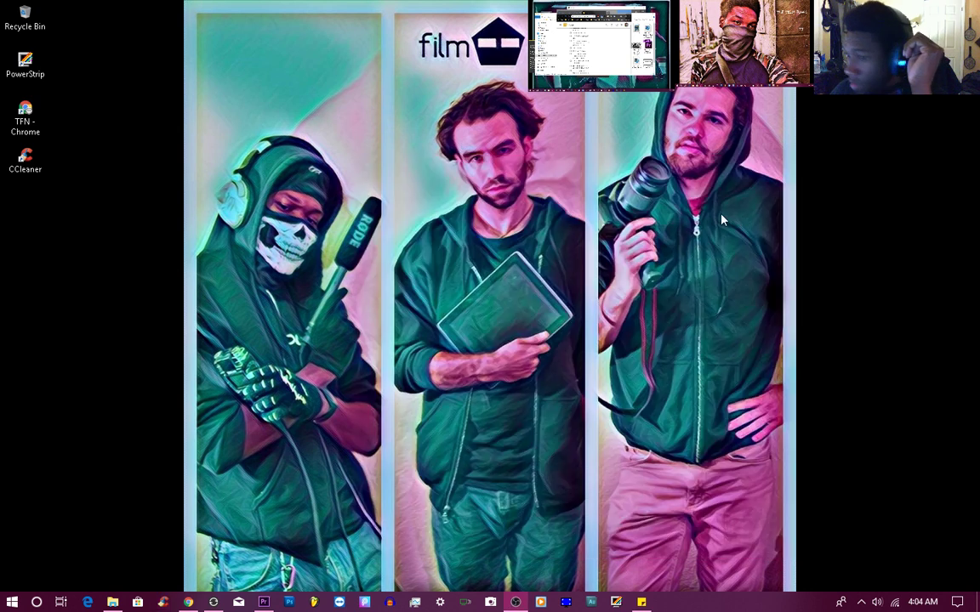
click(263, 602)
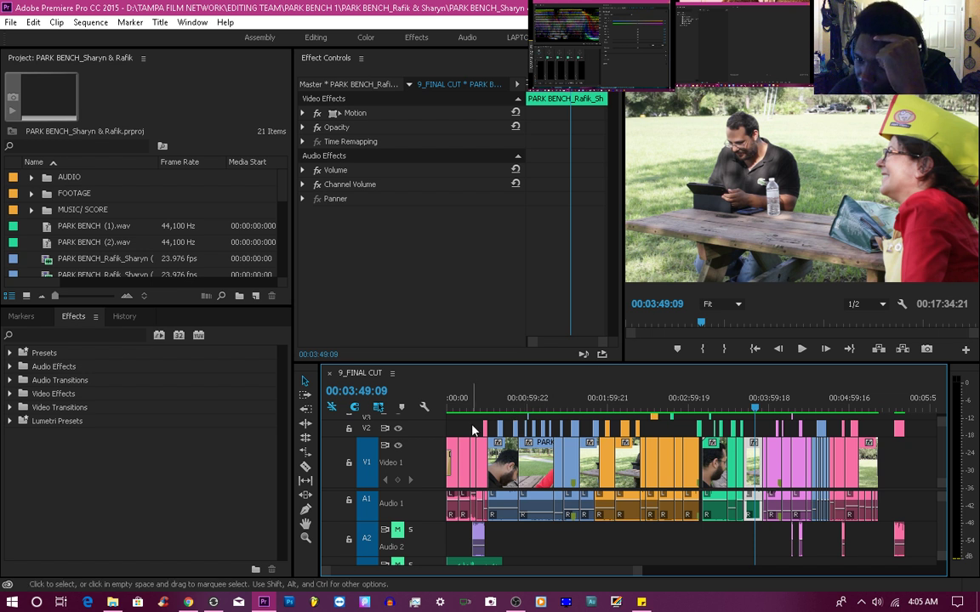
Skim the 9_FINAL CUT sequence, sampling shots from its opening, middle and closing scenes
click(449, 412)
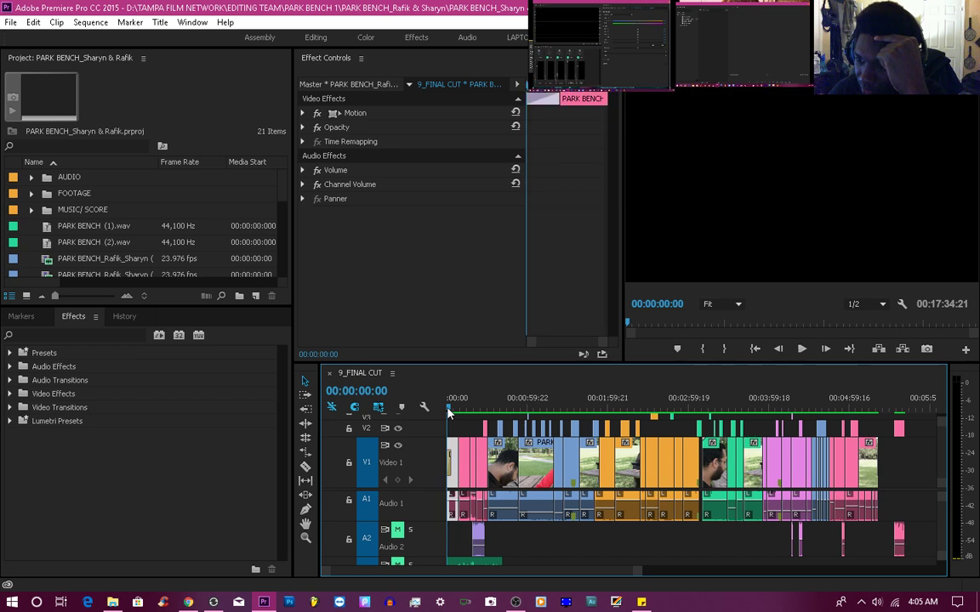
drag(481, 410, 476, 408)
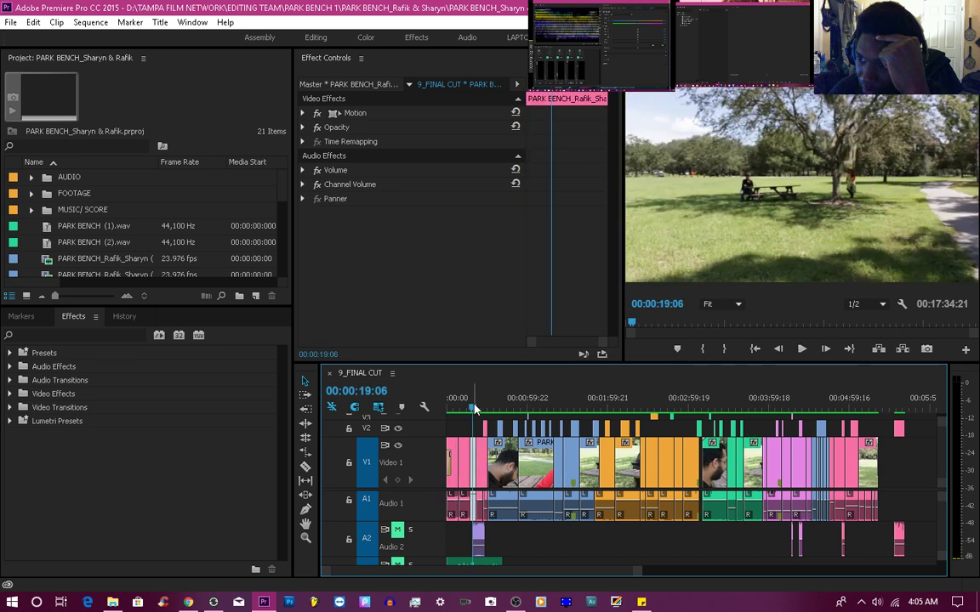
click(493, 409)
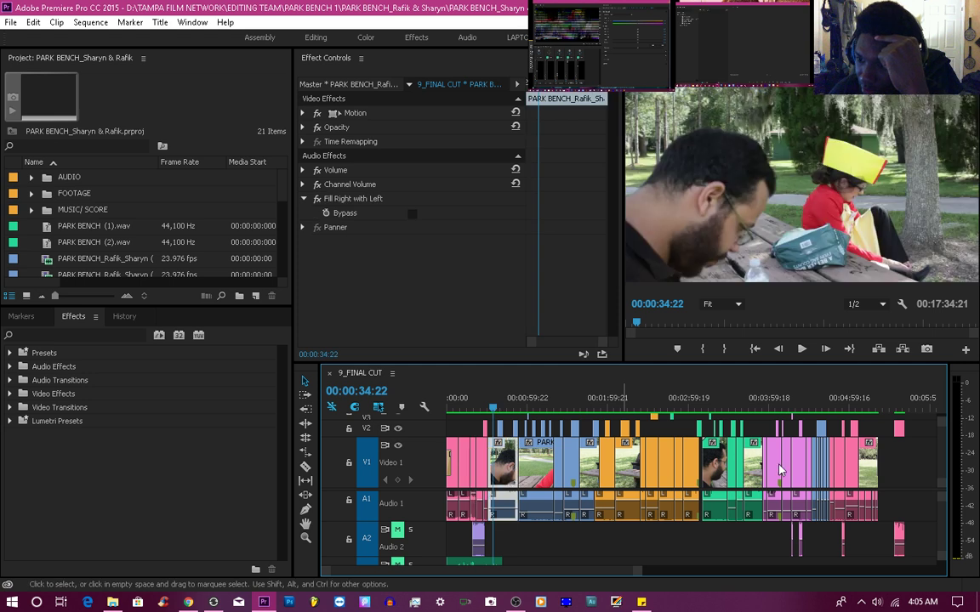
click(866, 409)
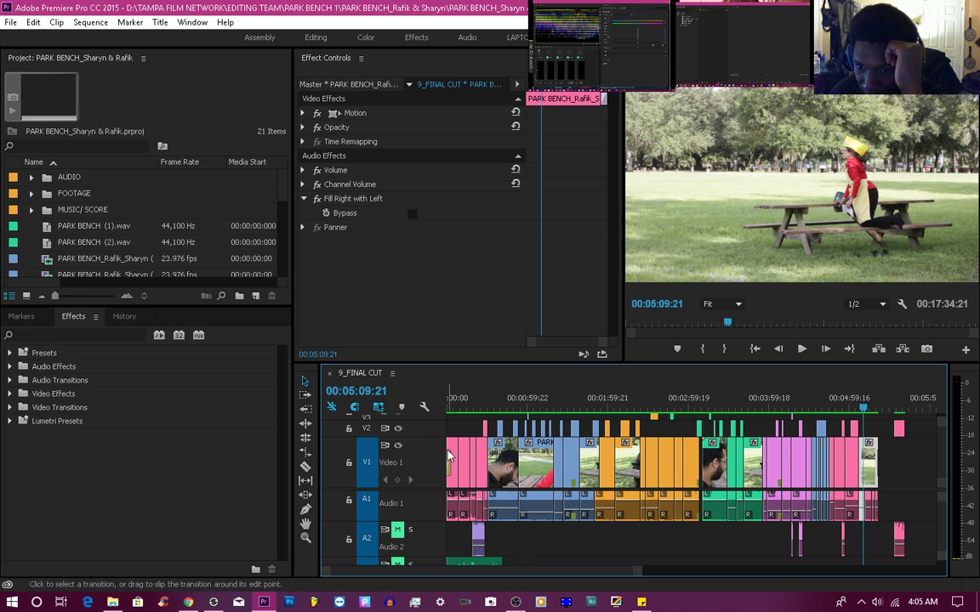
click(460, 408)
drag(461, 407, 818, 413)
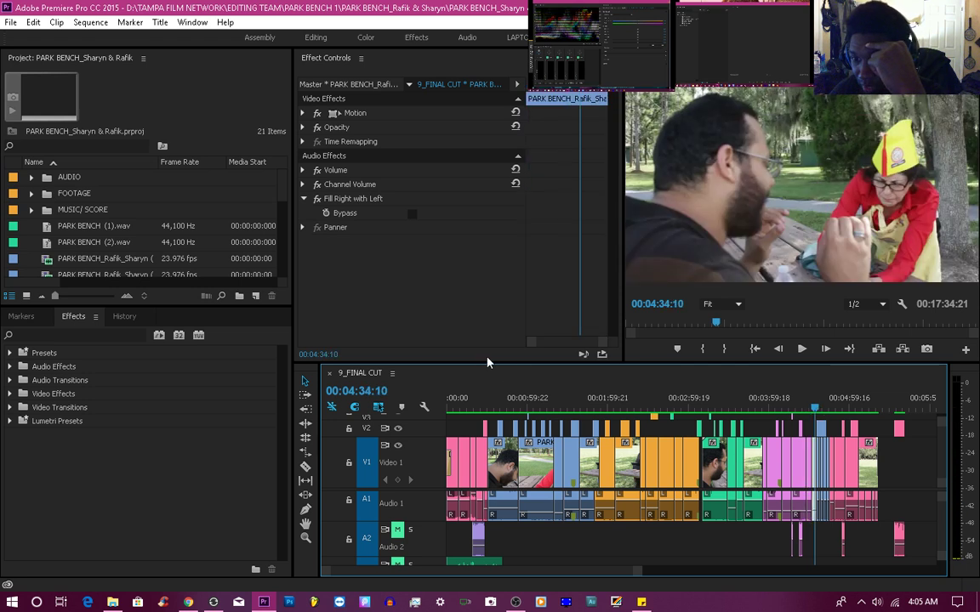
click(457, 409)
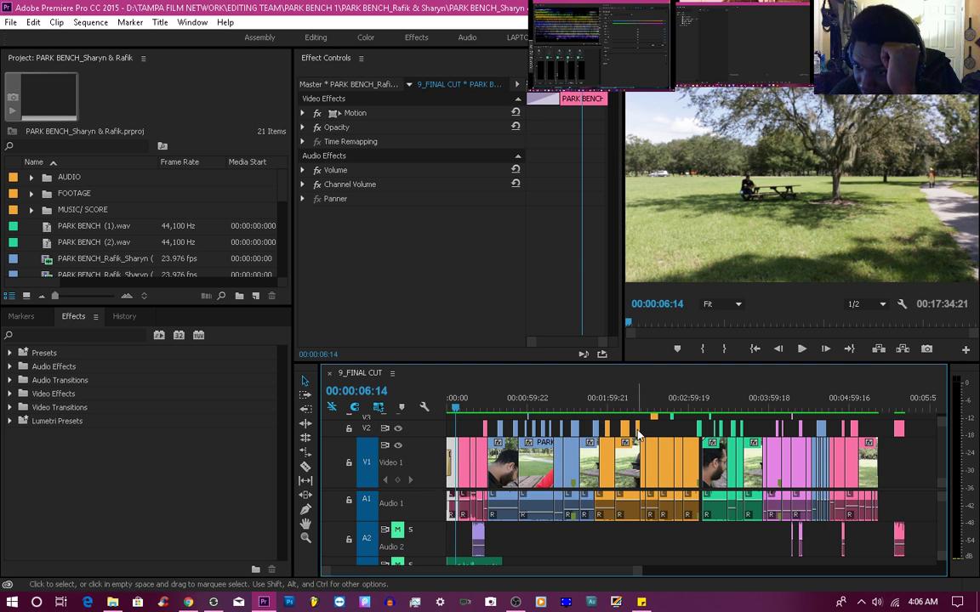
click(704, 410)
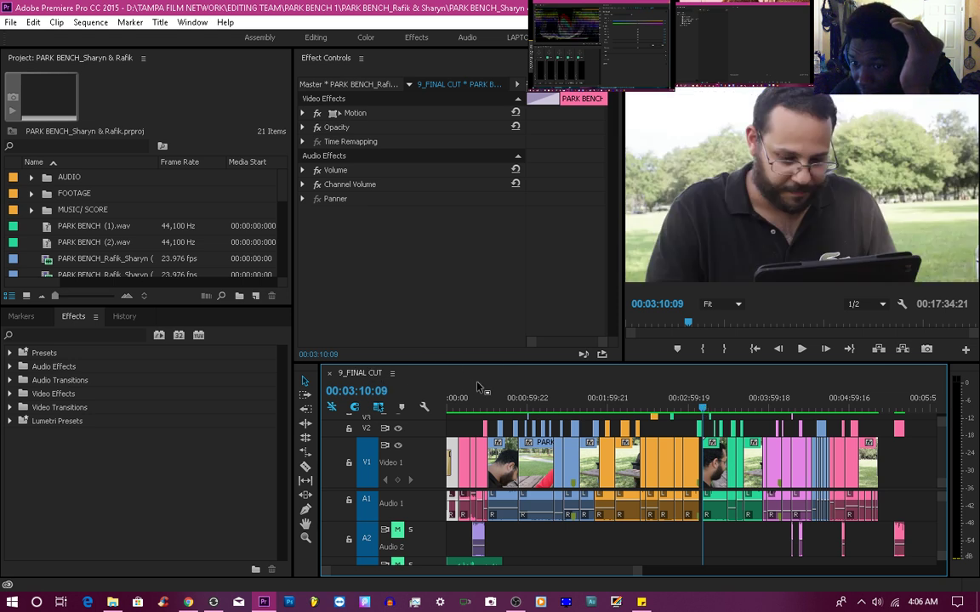
click(459, 405)
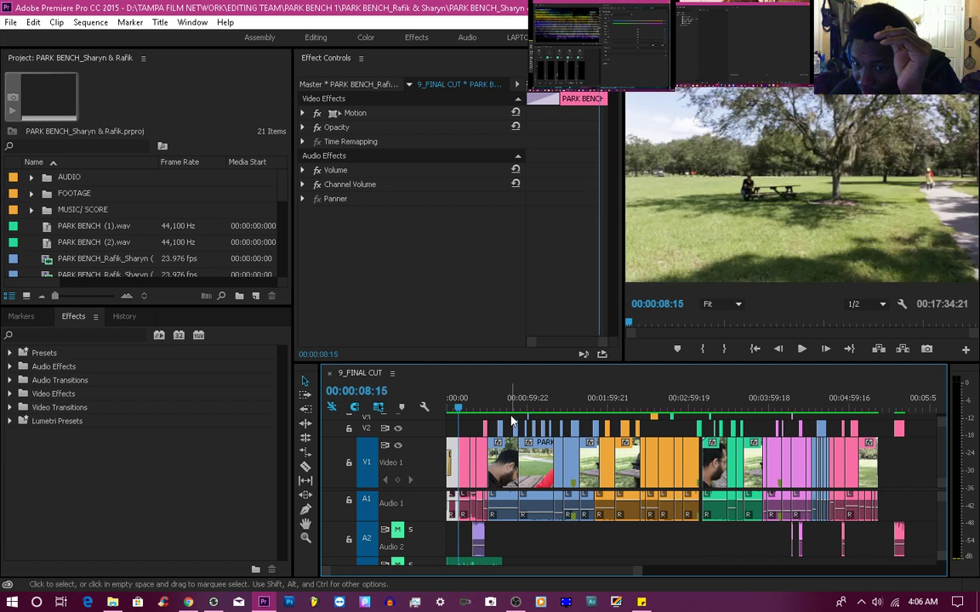
click(482, 409)
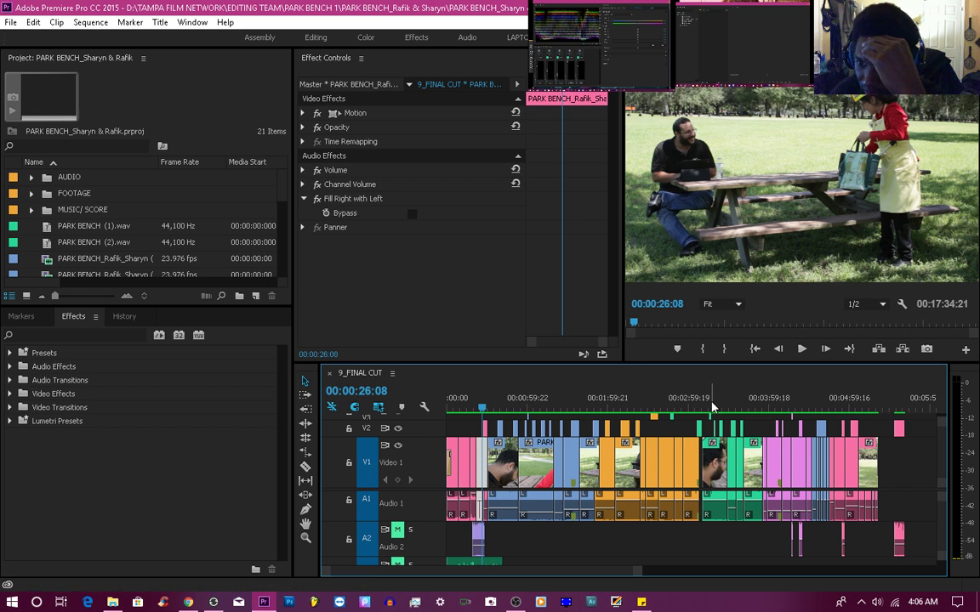
Return to the start of the sequence and scrub through it to the closing shots near 00:05:10
mouse_move(447, 407)
mouse_down()
mouse_move(461, 407)
mouse_move(436, 411)
mouse_up()
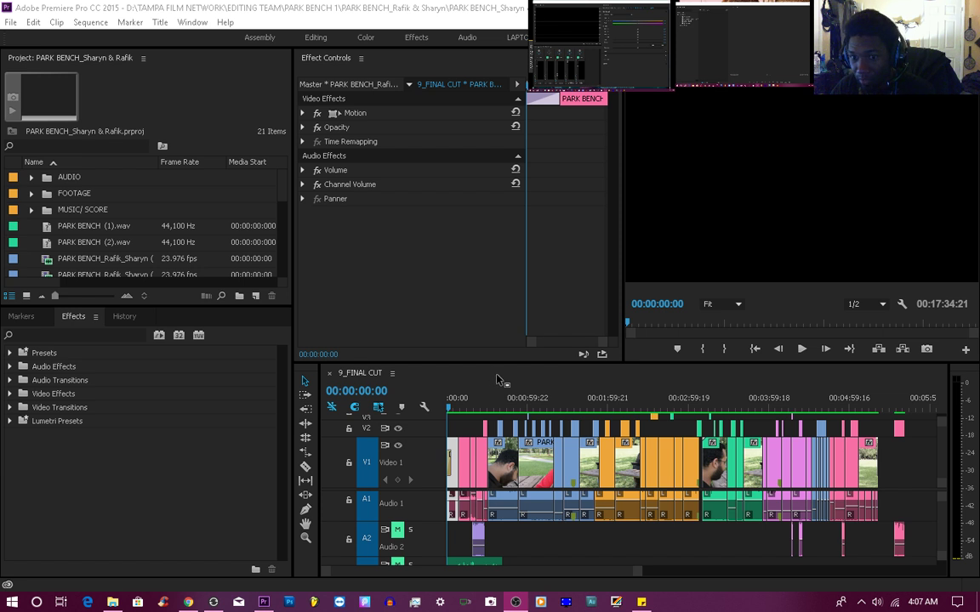
click(462, 399)
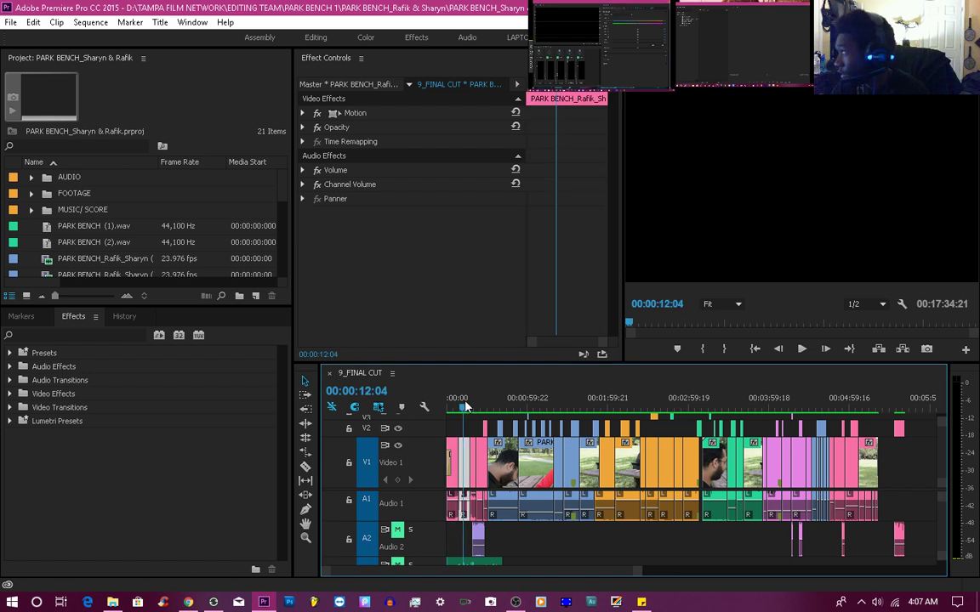
drag(471, 403, 516, 409)
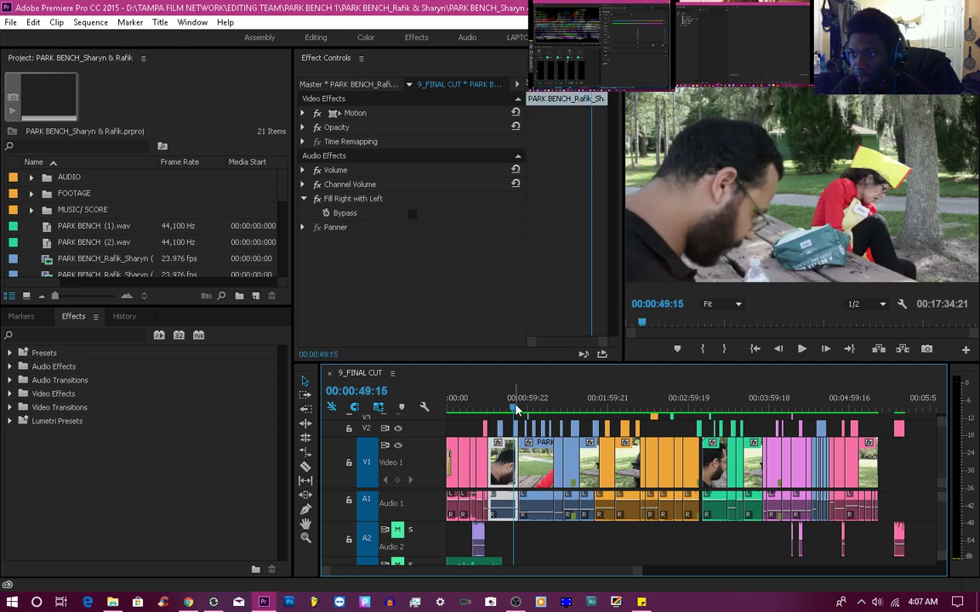
drag(752, 408, 854, 408)
click(838, 408)
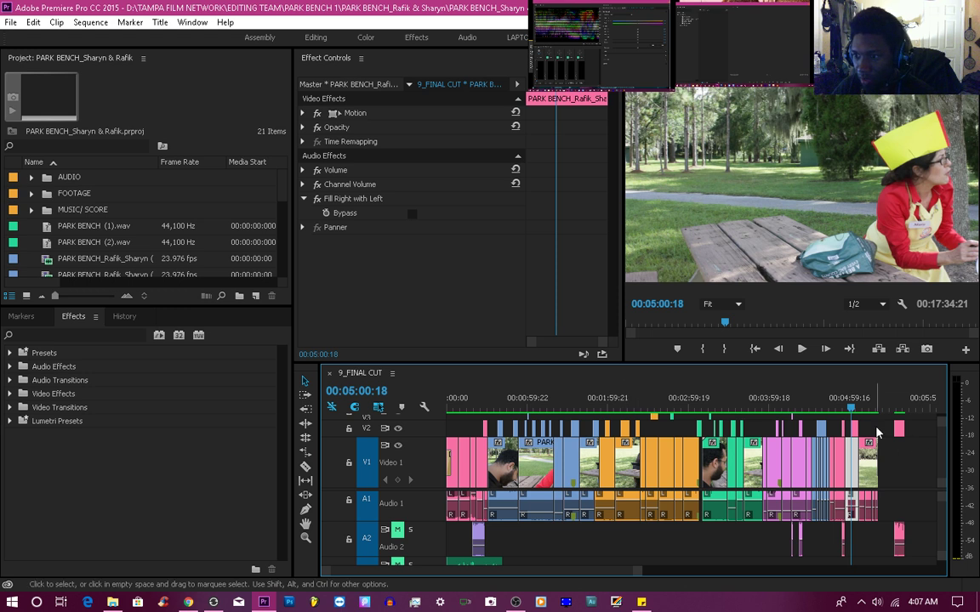
click(864, 398)
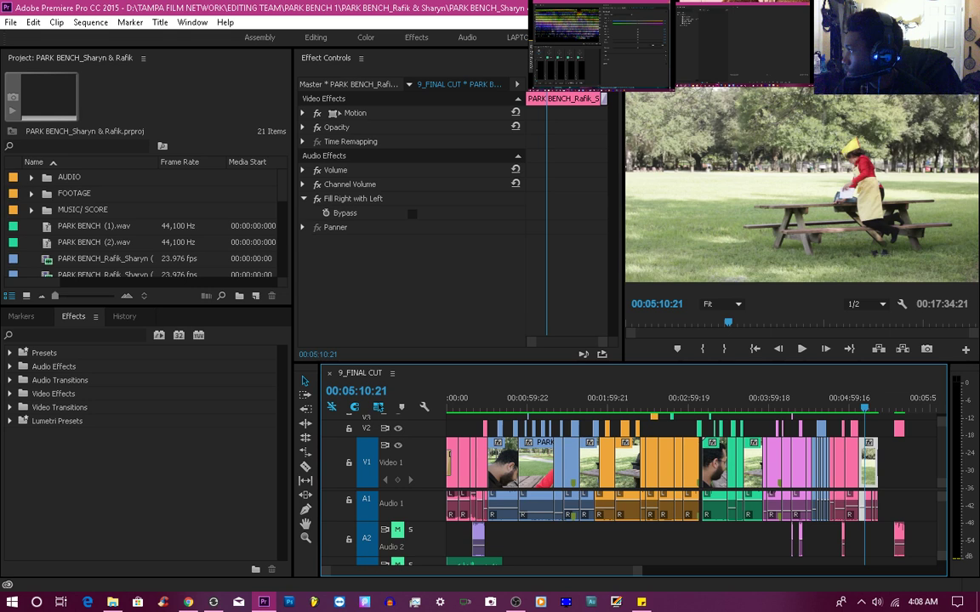
key(alt+Tab)
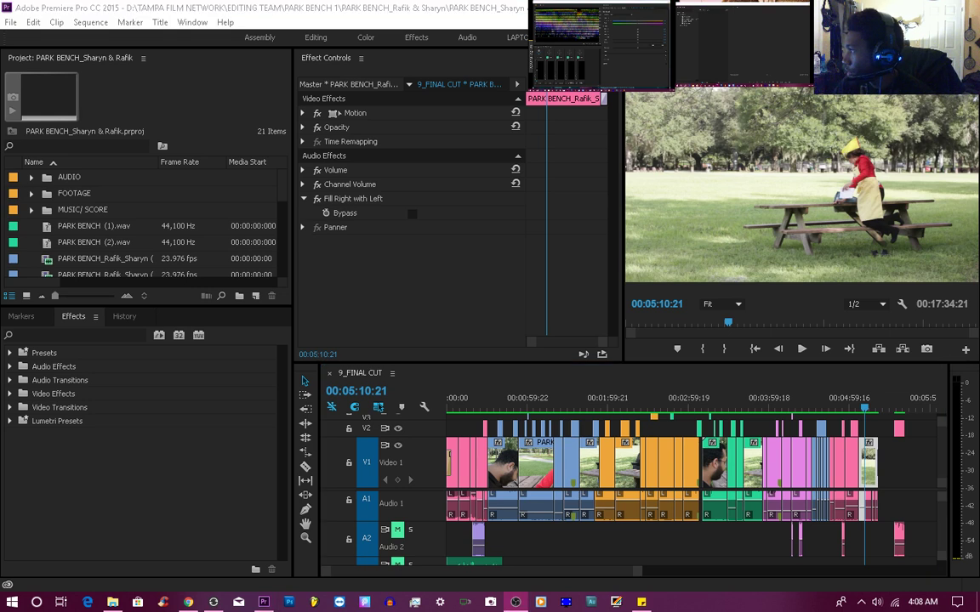
Play the first four seconds of the sequence from its beginning
click(451, 410)
drag(451, 410, 431, 409)
key(space)
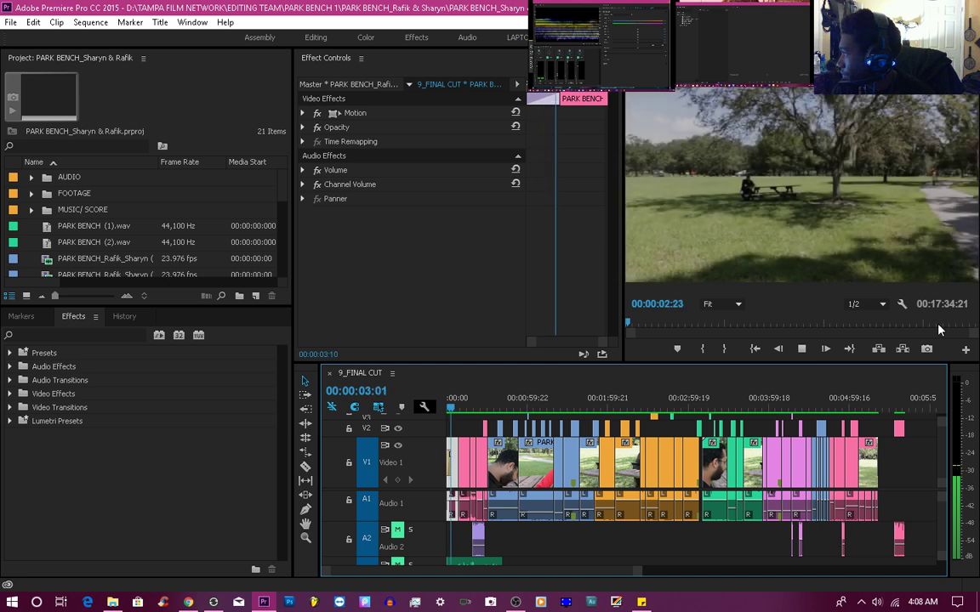
key(space)
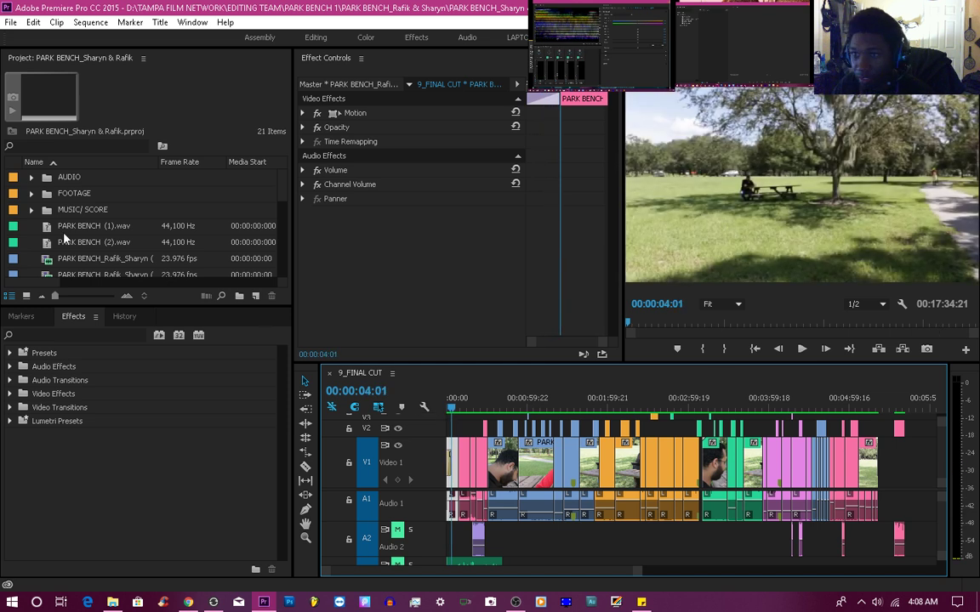
Examine the Audio and Audio Hardware preferences, including the available master clock and default output devices
click(91, 22)
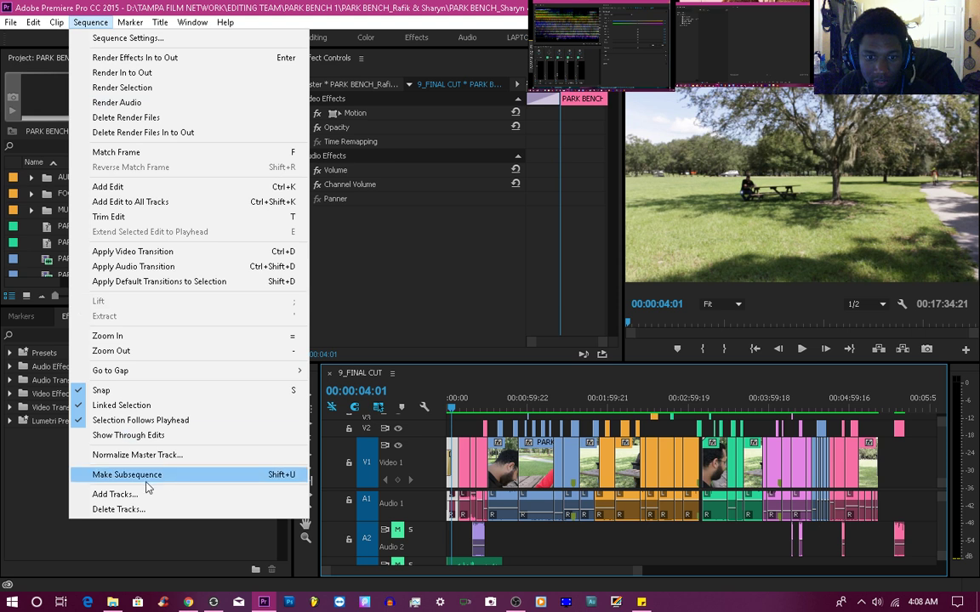
click(33, 22)
click(33, 22)
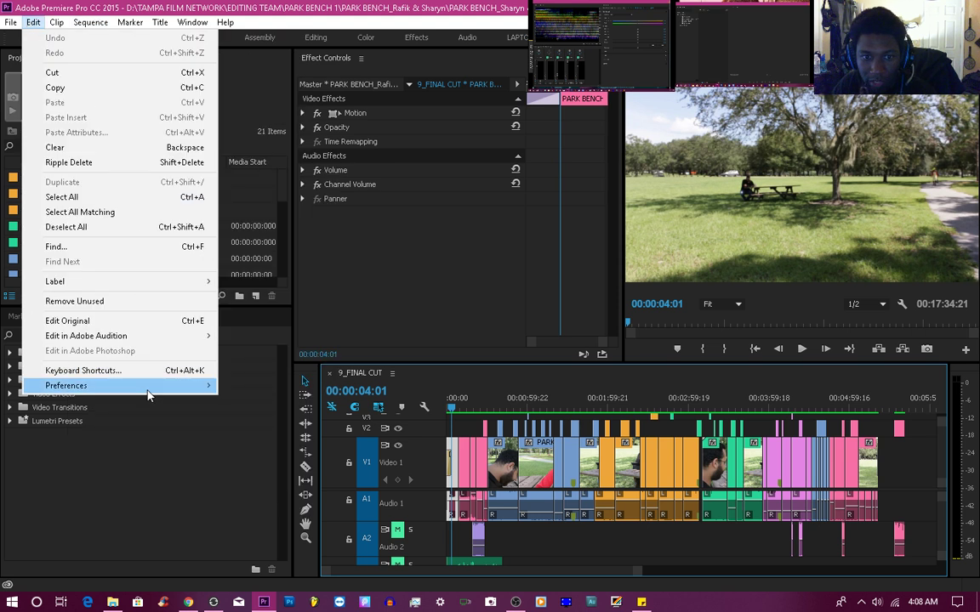
mouse_move(148, 393)
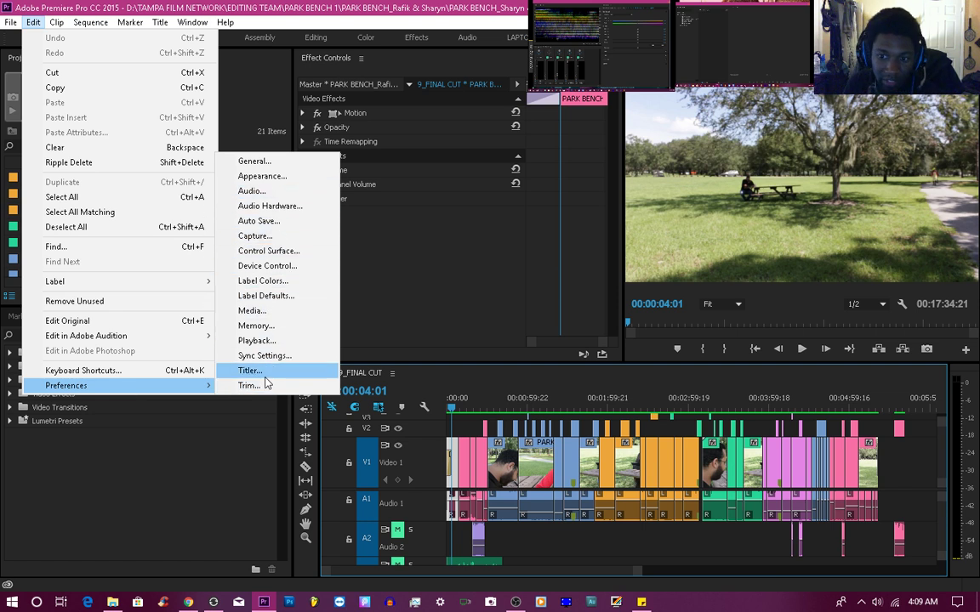
click(267, 207)
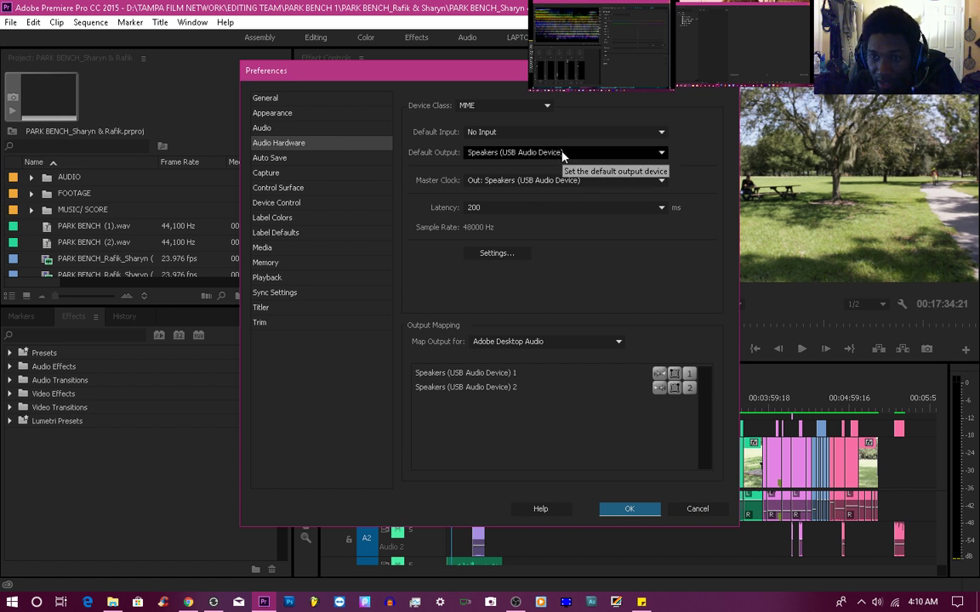
click(283, 128)
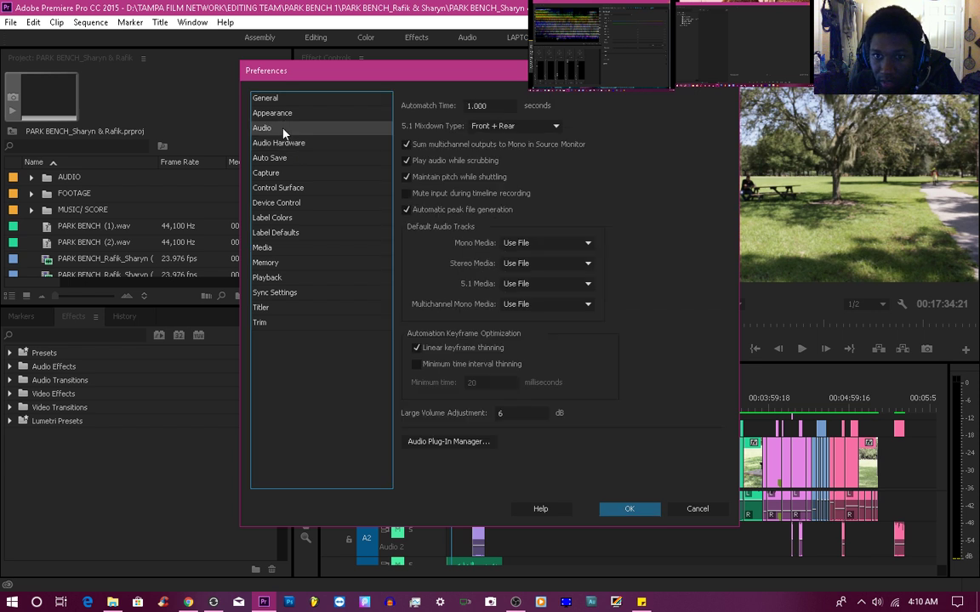
click(283, 142)
click(542, 181)
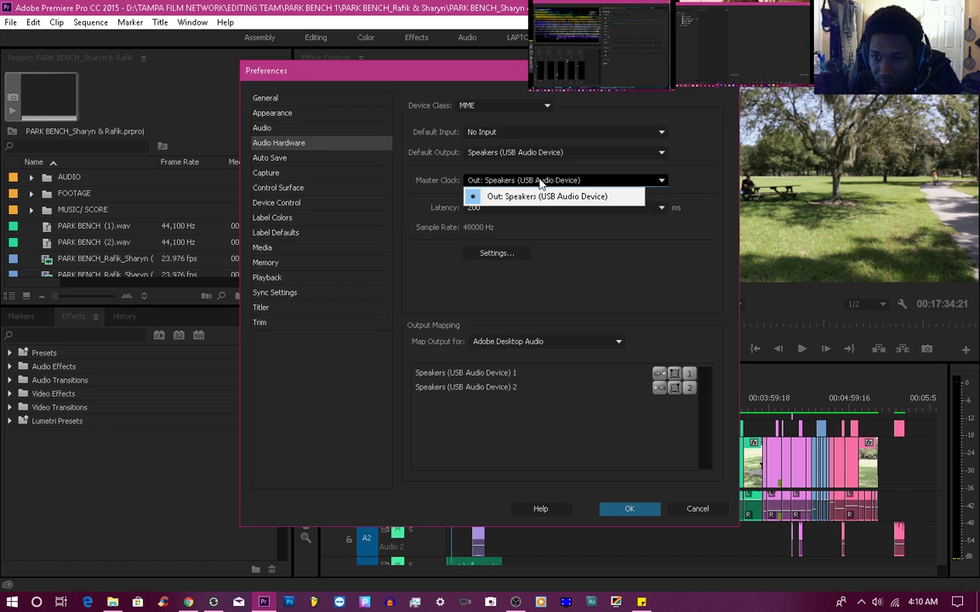
click(529, 154)
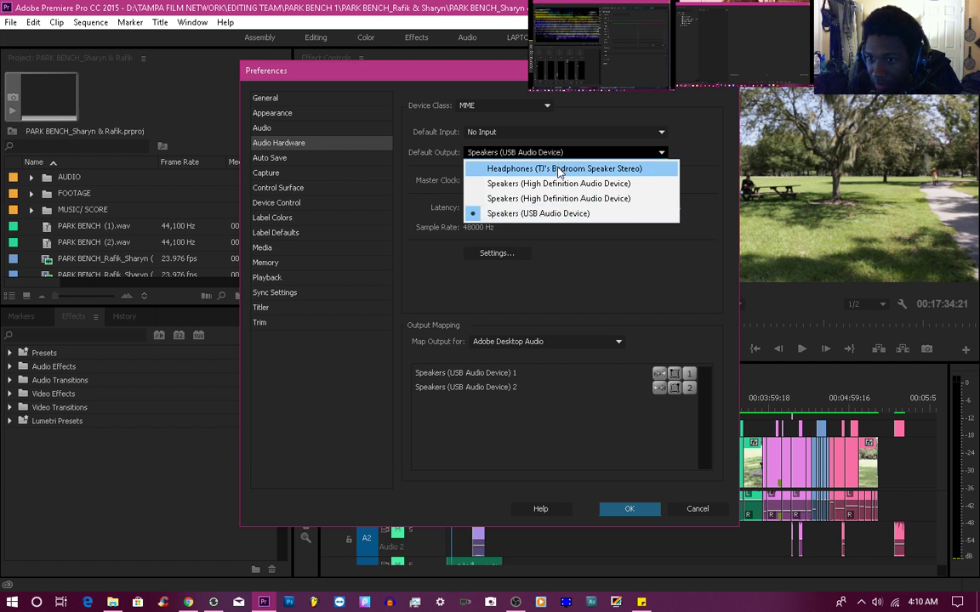
key(Escape)
key(Escape)
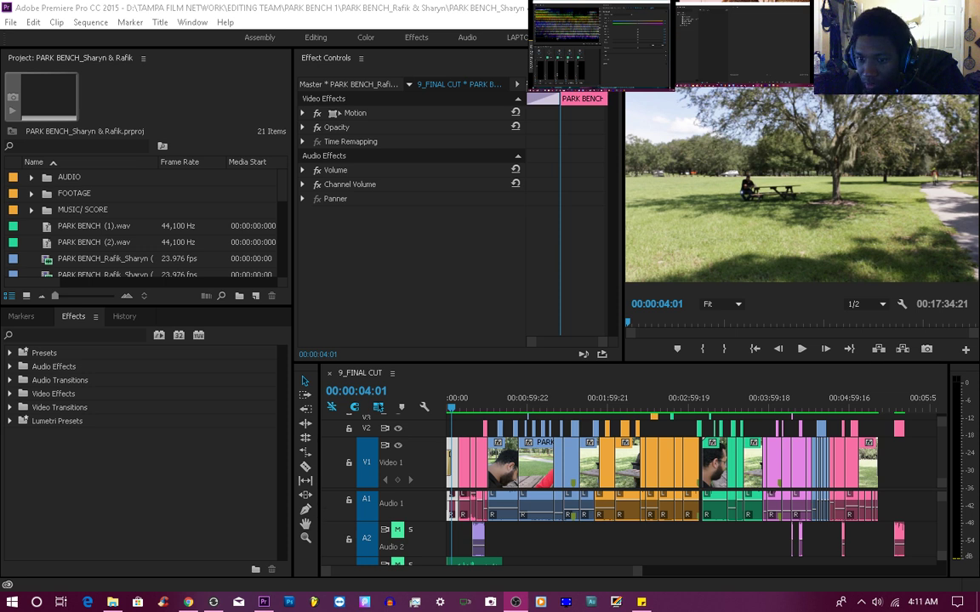
Play the cut from about 00:00:04 in a maximized Program monitor, stopping at the black section near 00:02:56
click(451, 411)
key(space)
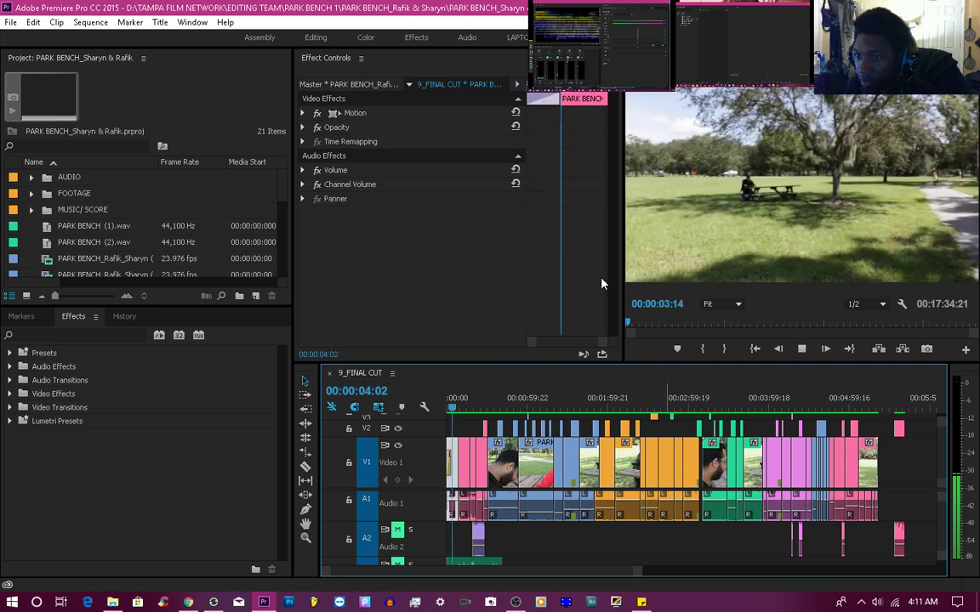
key(grave)
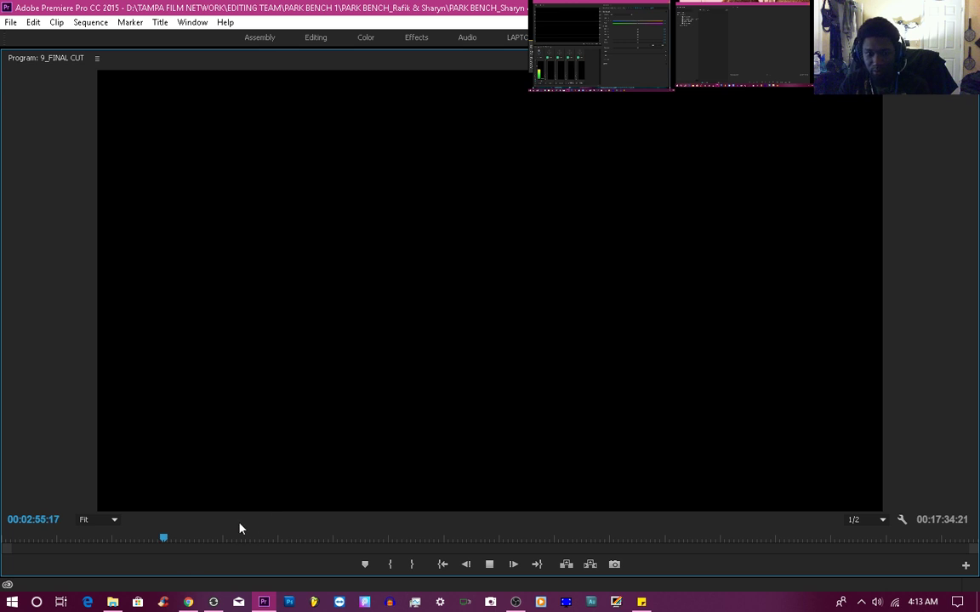
key(space)
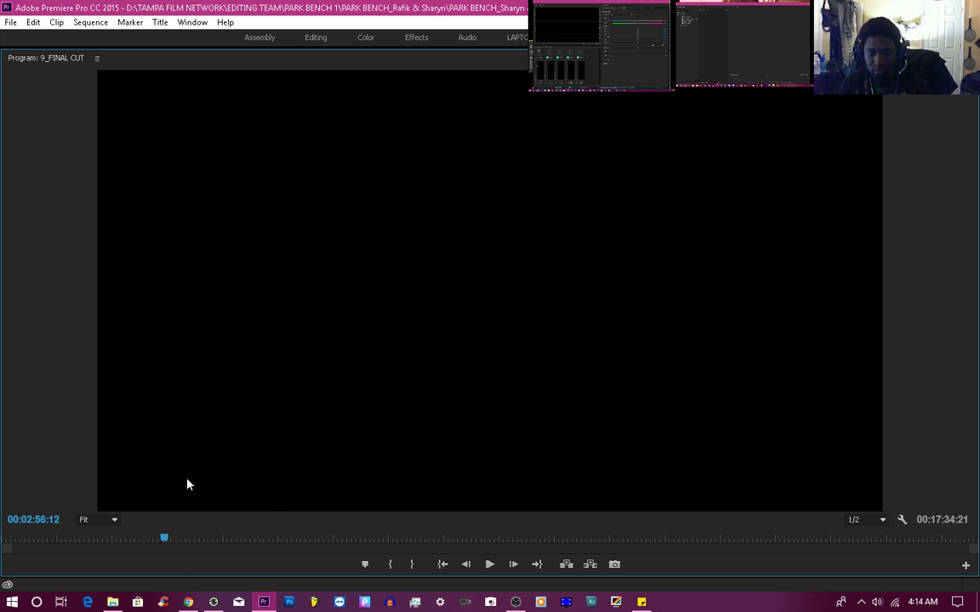
key(grave)
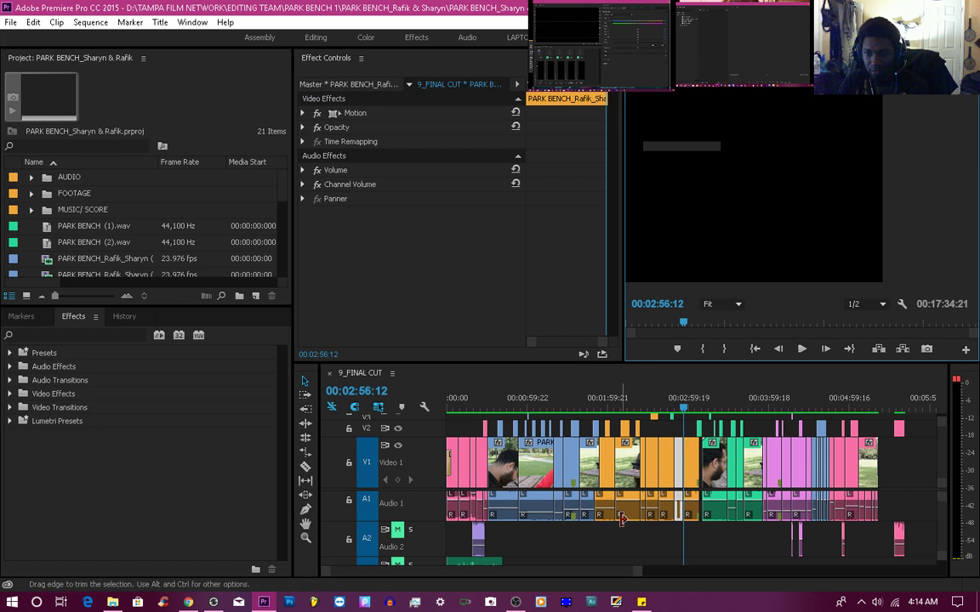
Inspect the video tracks around the black clip near 00:02:56 and play the following clip to about 00:03:02
key(equal)
key(equal)
key(equal)
key(equal)
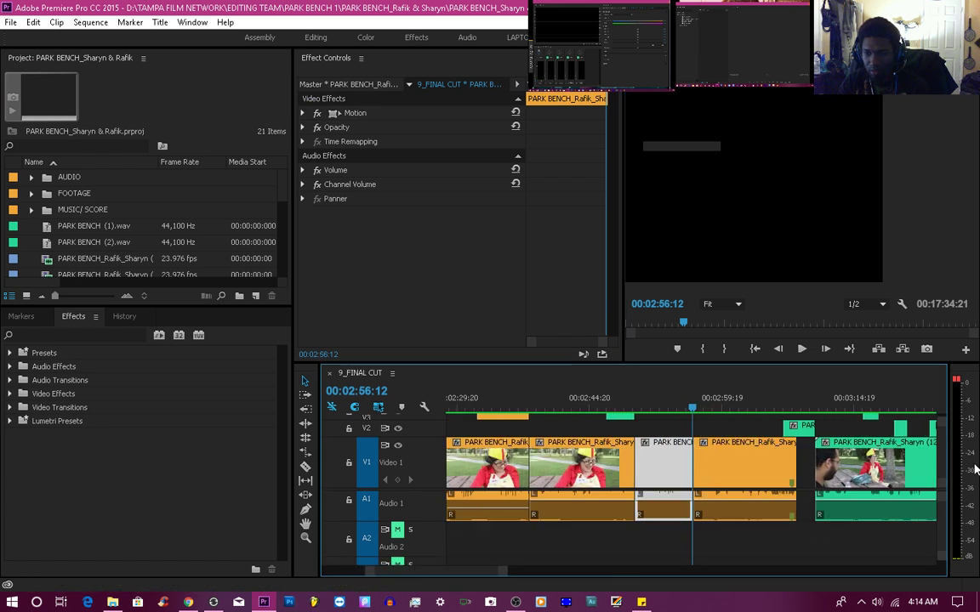
scroll(943, 473, up, 2)
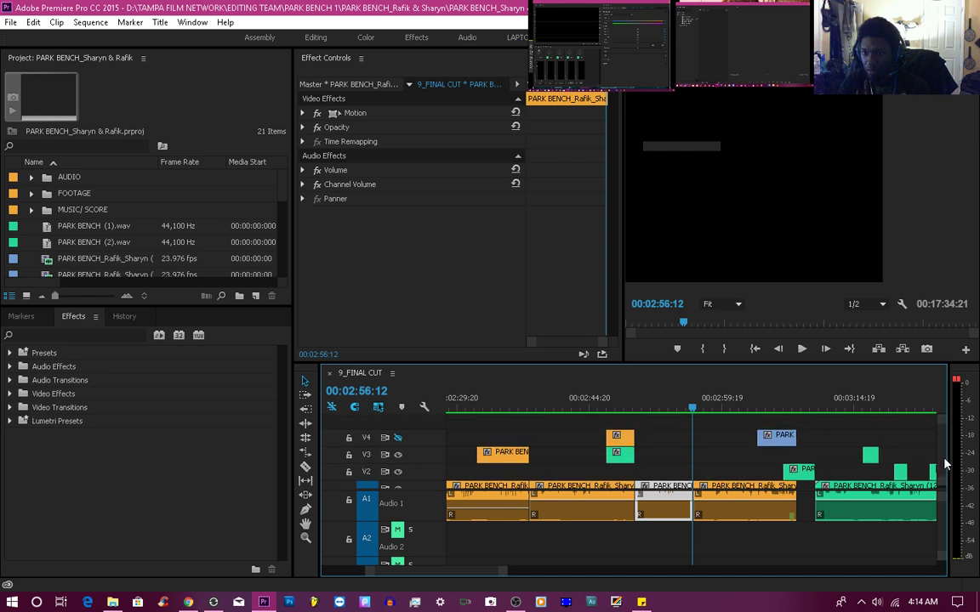
scroll(948, 473, down, 2)
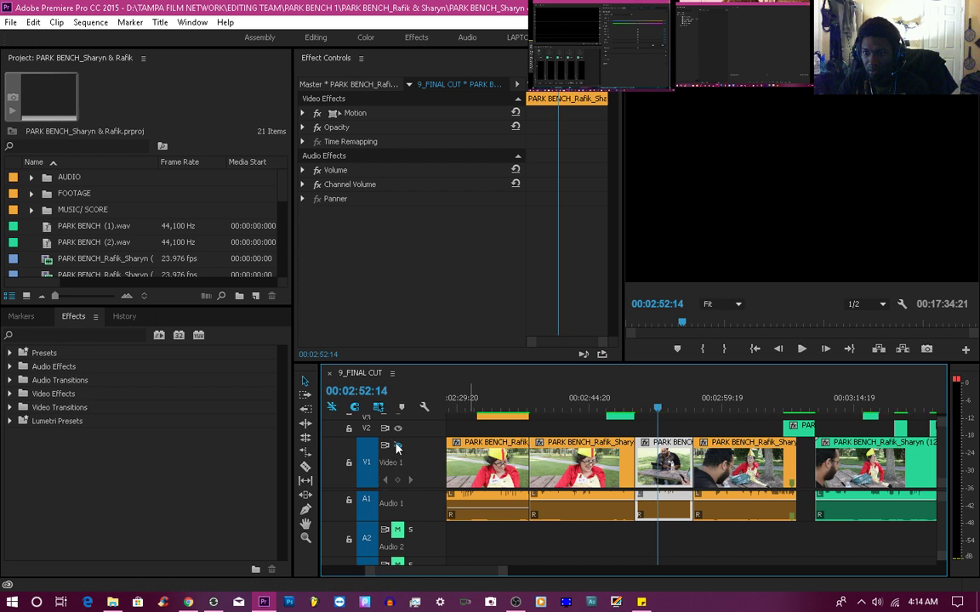
drag(694, 415, 706, 408)
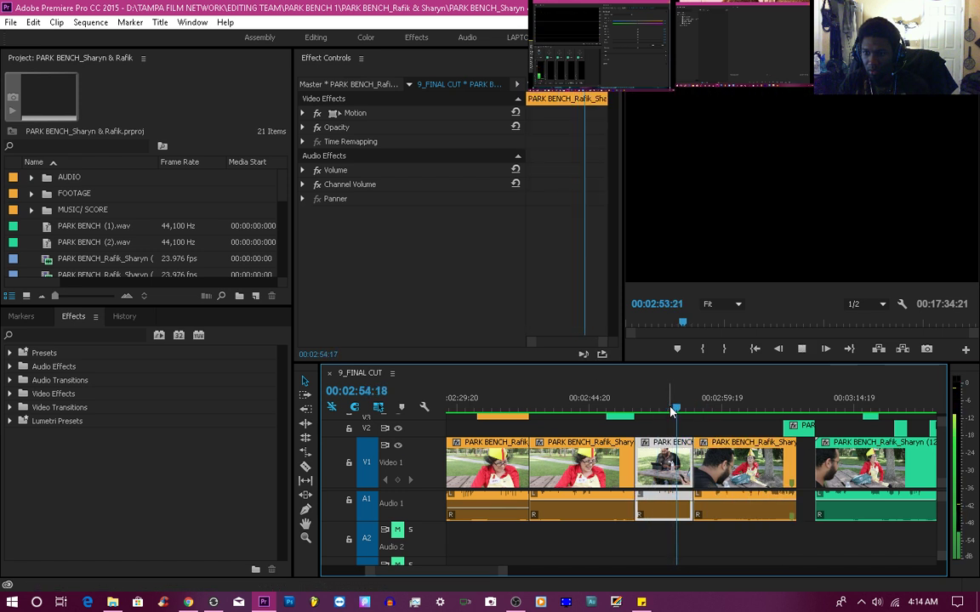
click(715, 408)
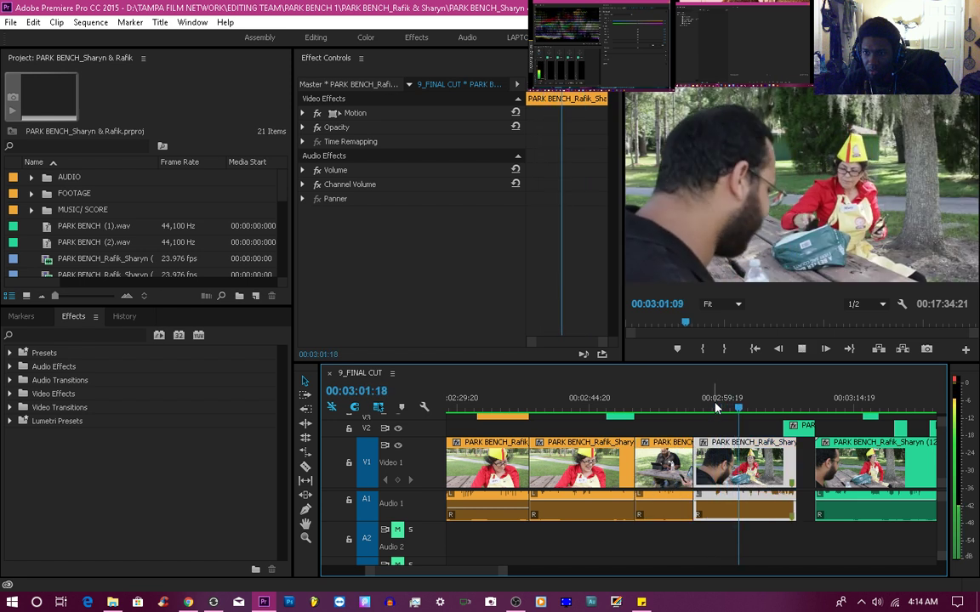
key(space)
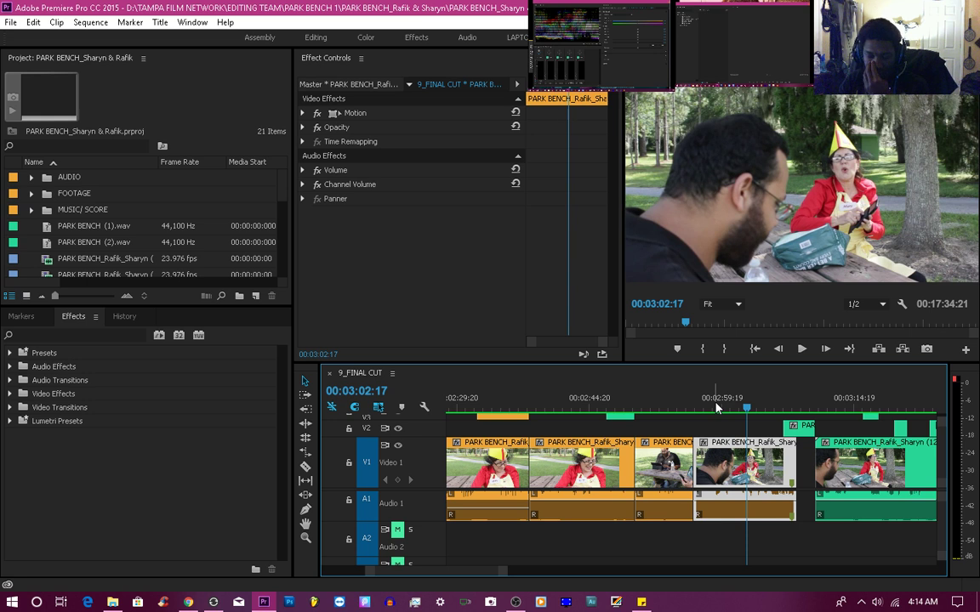
Play the cut from 00:02:44:04 into the start of the black clip, stopping at 00:02:51:07
click(634, 405)
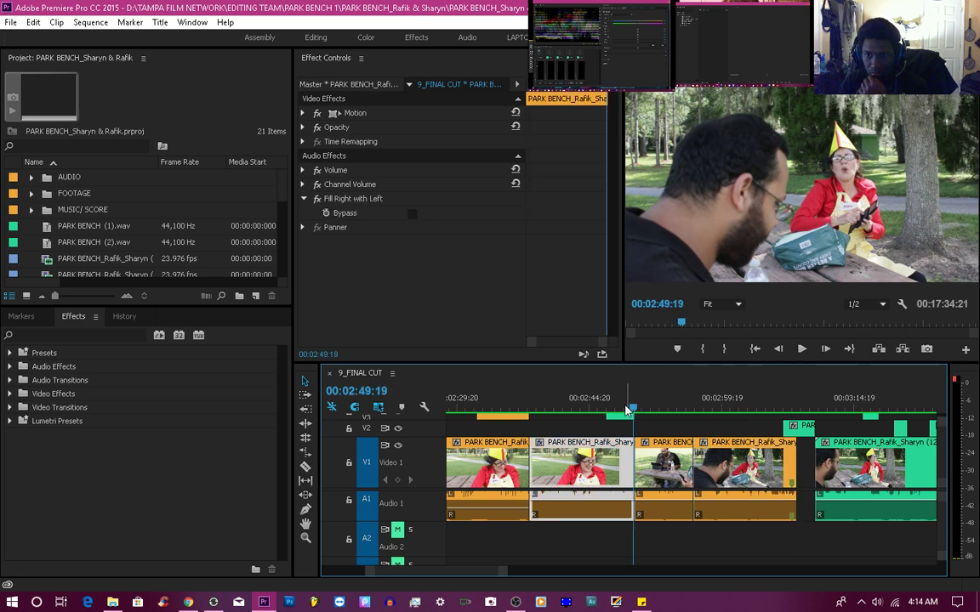
click(584, 407)
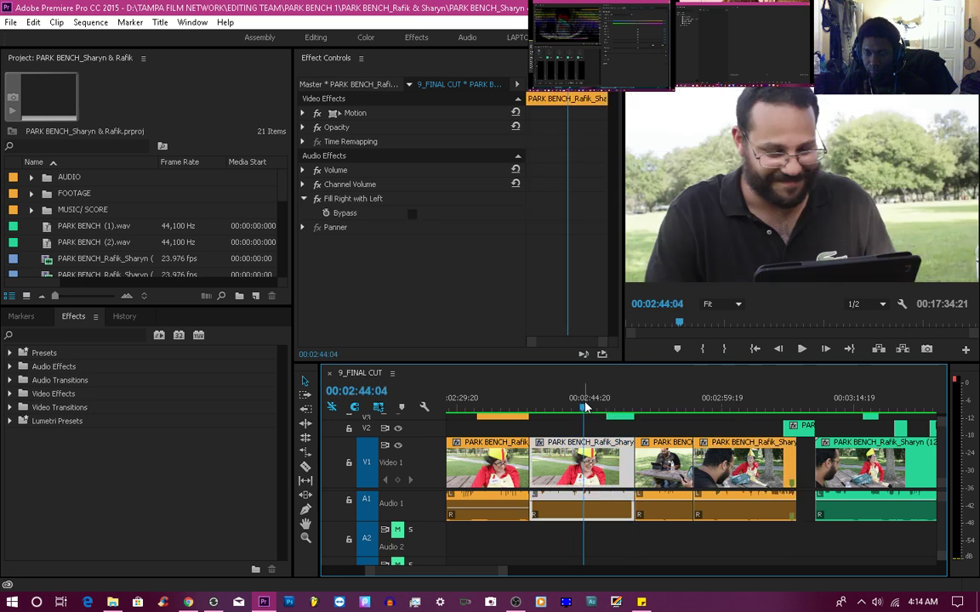
key(space)
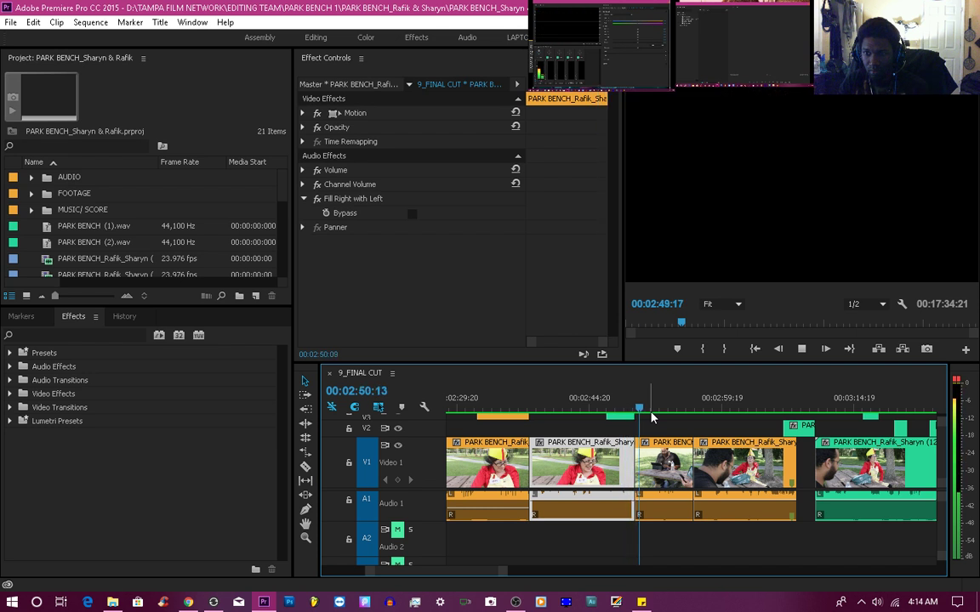
key(space)
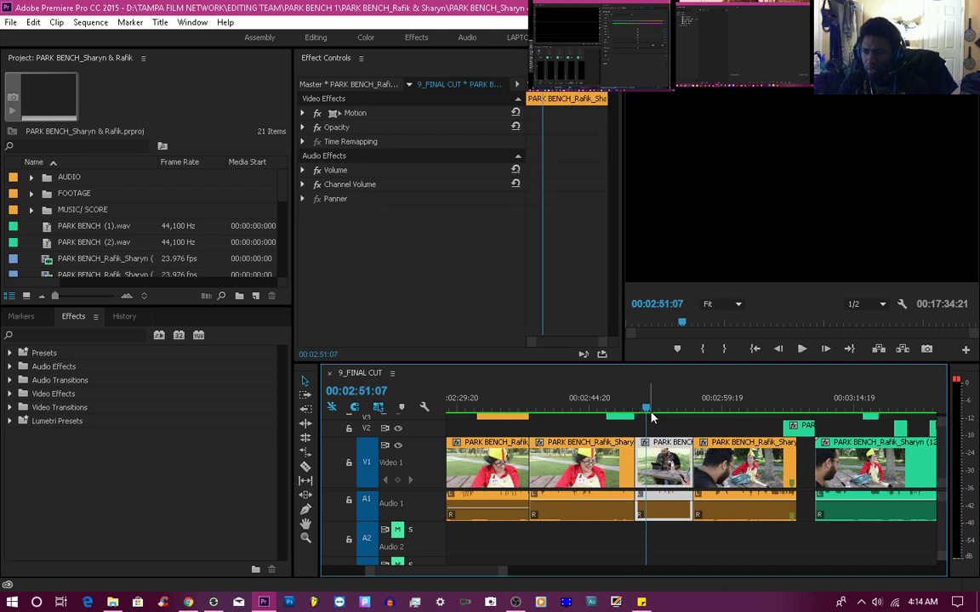
Scrub and replay the black V1 clip and its neighbouring shots between about 00:02:45 and 00:03:00, ending at 00:02:52:19
click(697, 409)
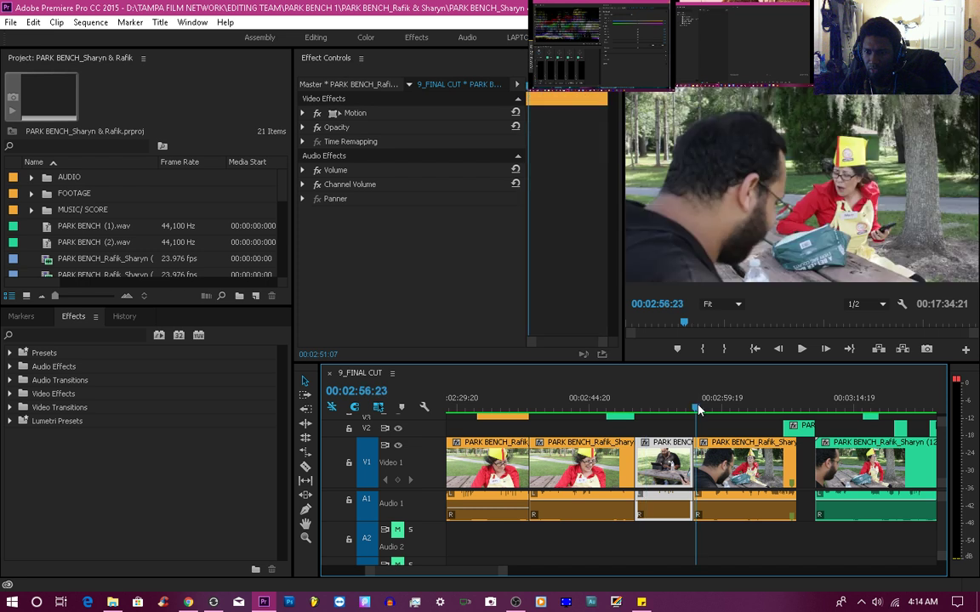
click(703, 409)
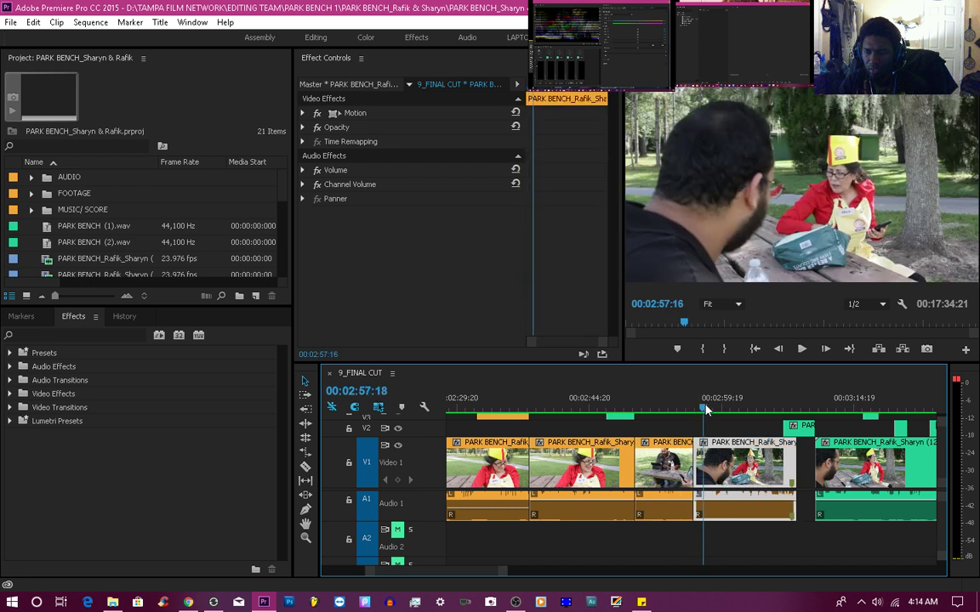
click(650, 409)
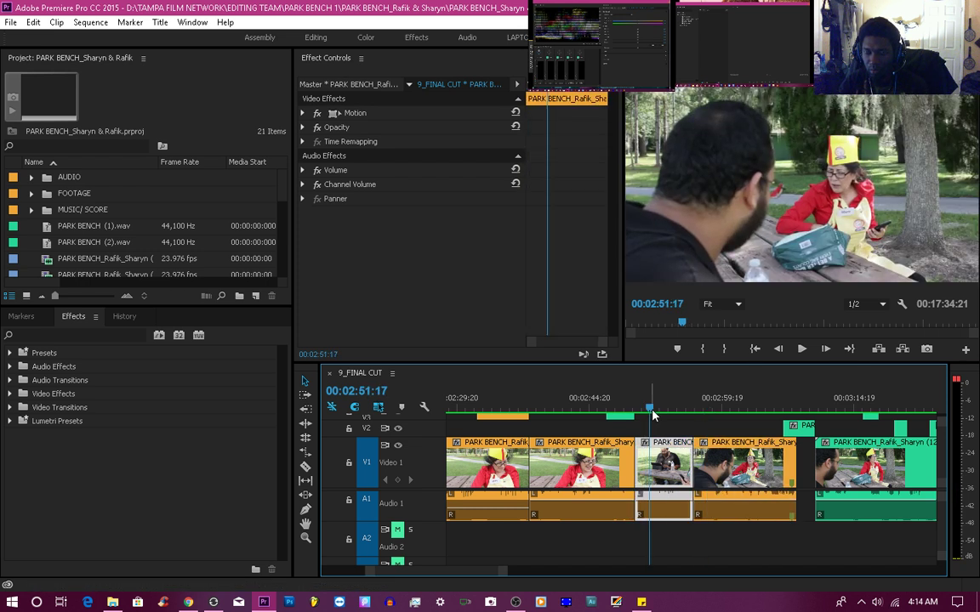
key(space)
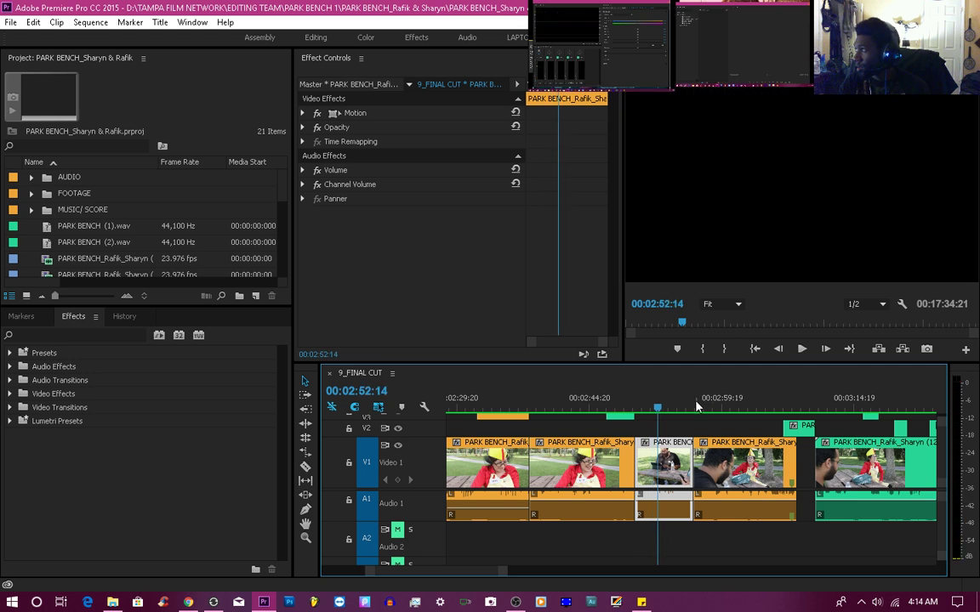
click(689, 409)
drag(689, 409, 683, 409)
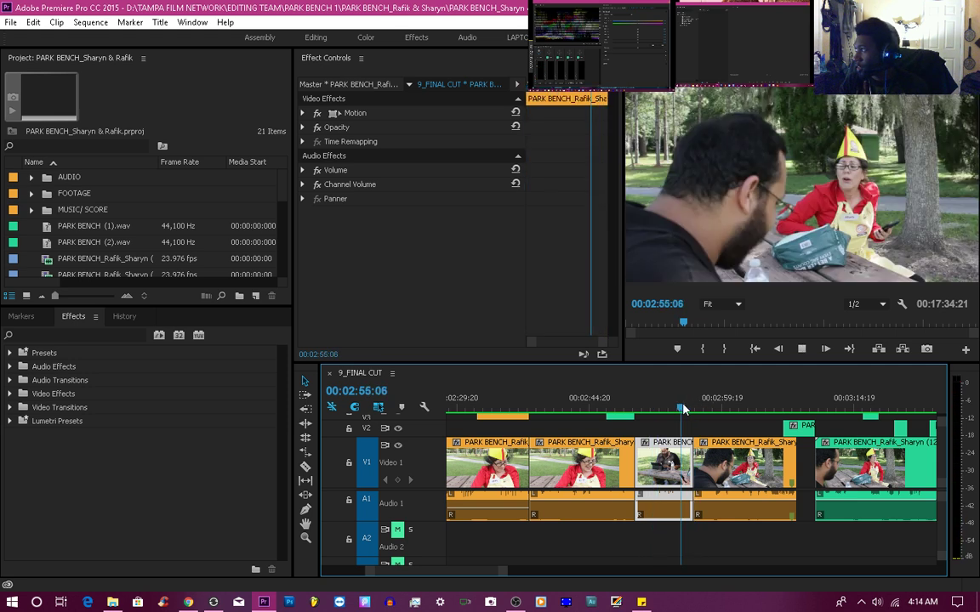
key(space)
mouse_move(683, 409)
mouse_down()
mouse_move(663, 409)
mouse_move(674, 411)
mouse_up()
click(650, 409)
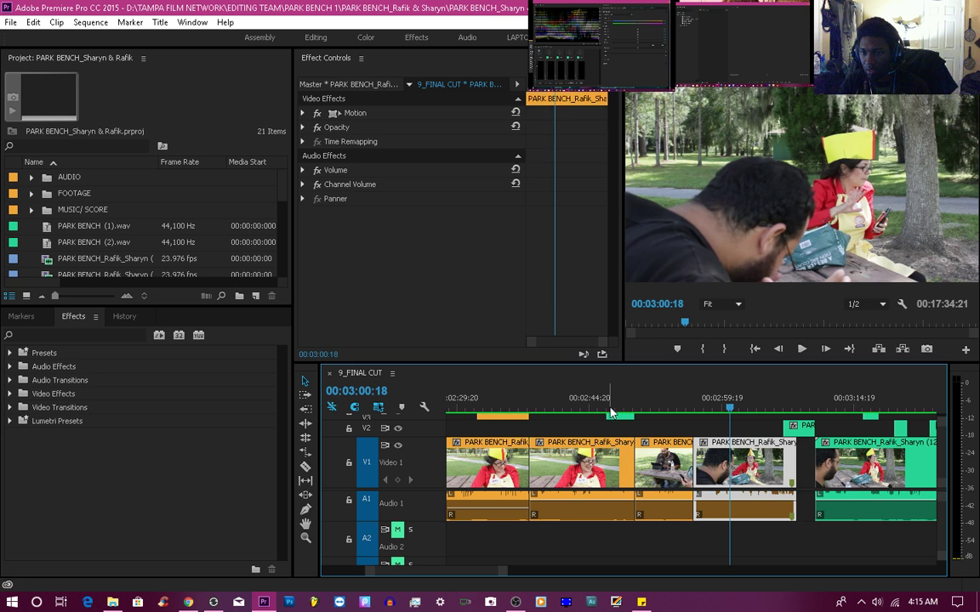
click(597, 409)
click(651, 409)
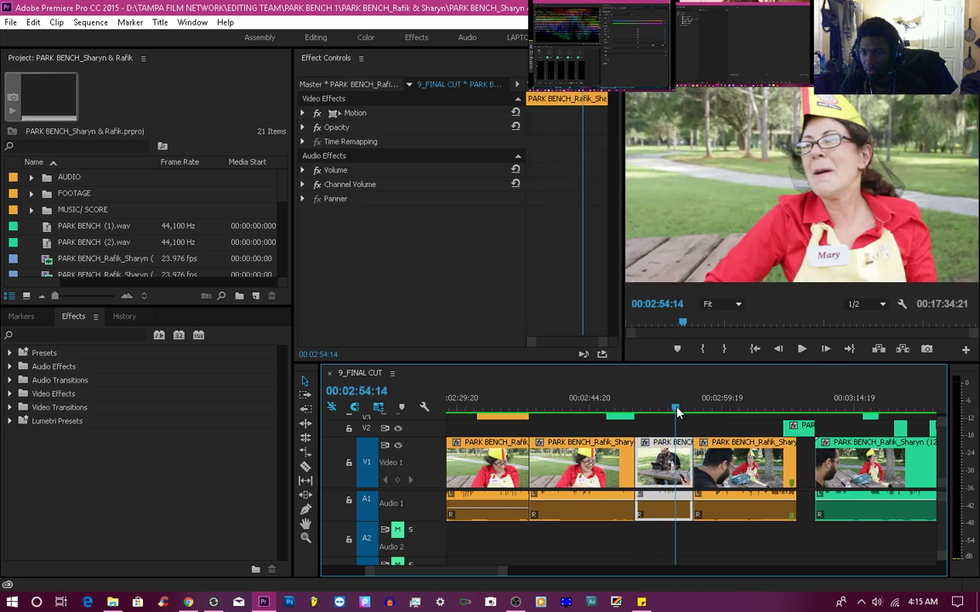
drag(674, 412, 661, 412)
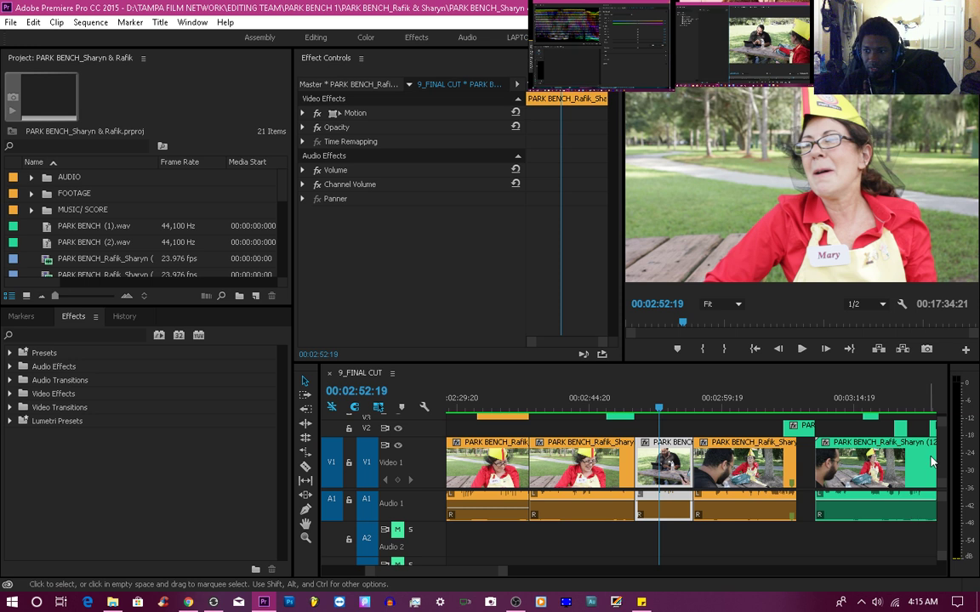
Play the V1 clip following the black section from 00:02:58:03 to 00:03:01:01 to check its audio
scroll(940, 459, up, 3)
scroll(946, 464, down, 3)
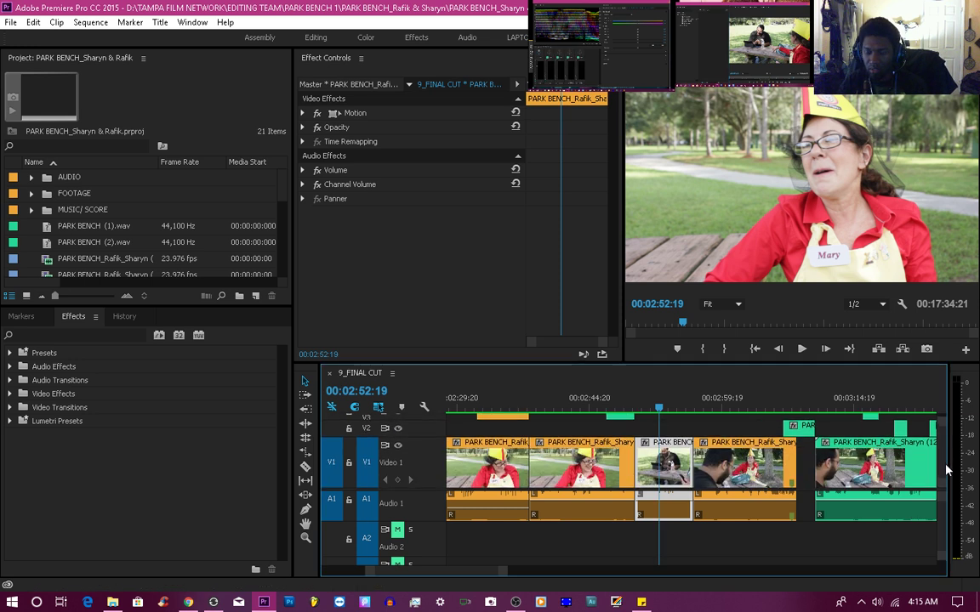
click(707, 412)
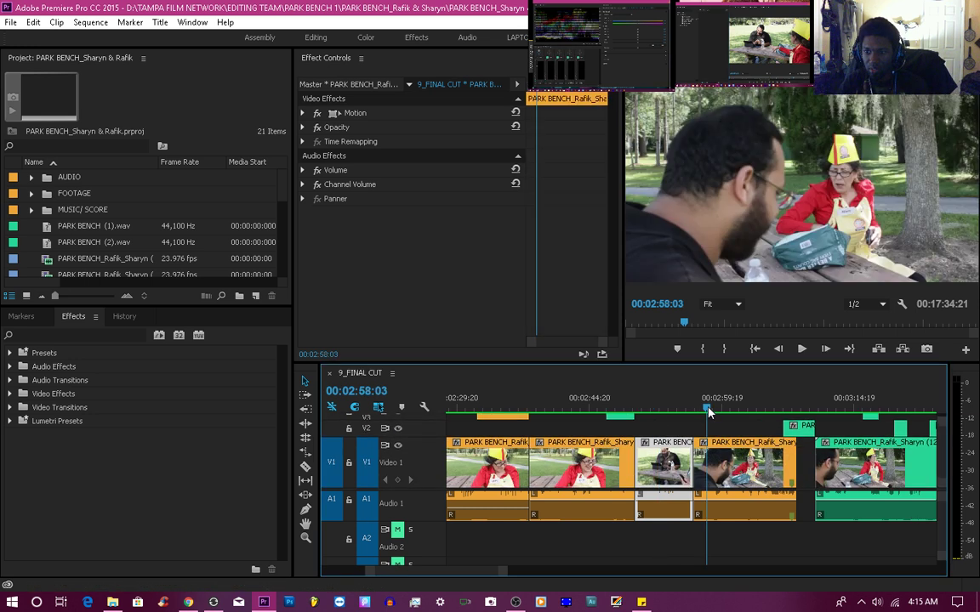
key(space)
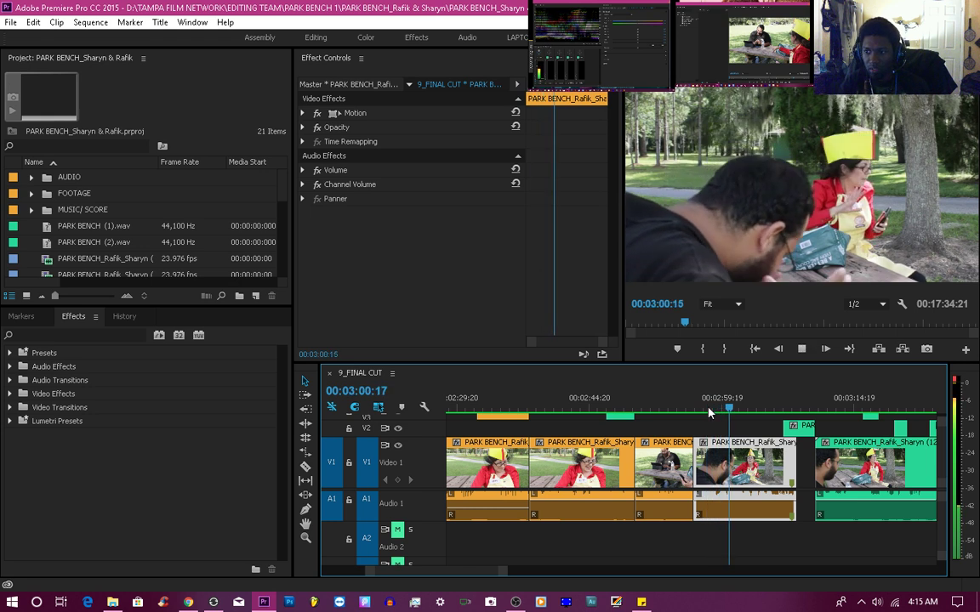
key(space)
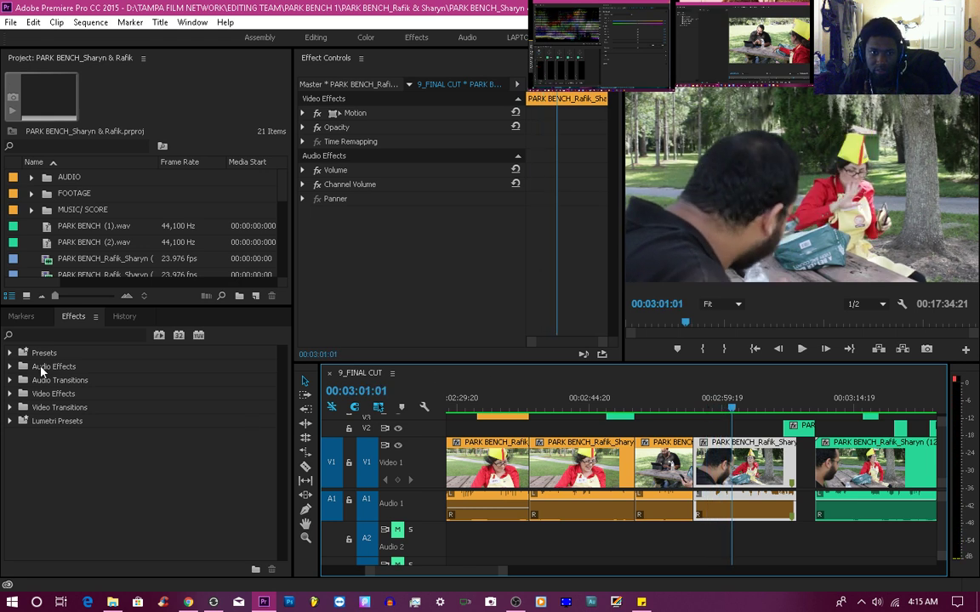
Search the effects for "FILL"
click(48, 334)
text(FILL)
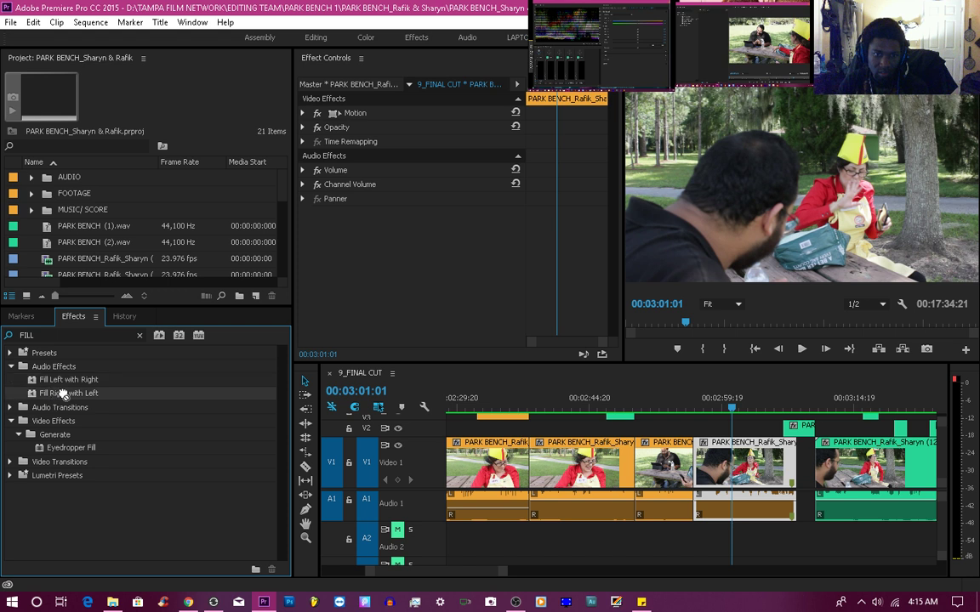
drag(484, 450, 614, 503)
drag(624, 502, 756, 455)
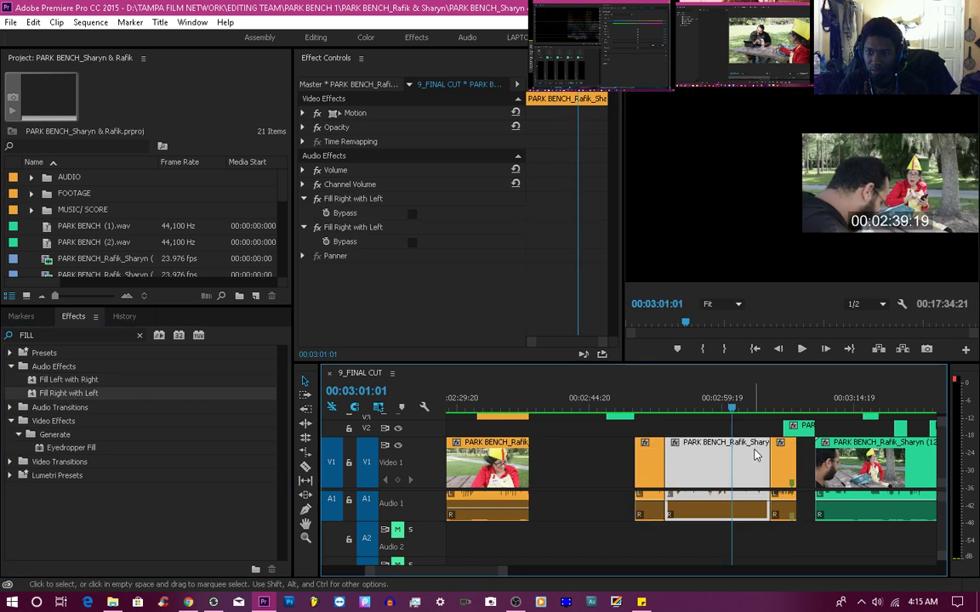
key(ctrl+z)
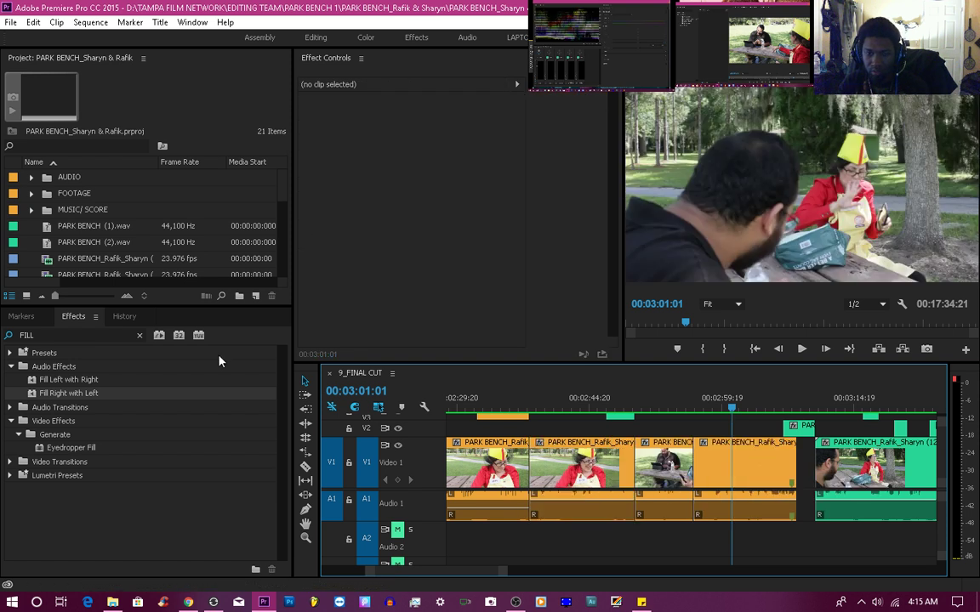
Apply Fill Right with Left to the V1 clip under the playhead near 00:03:01 and play through it to check the sound
drag(32, 393, 741, 456)
key(space)
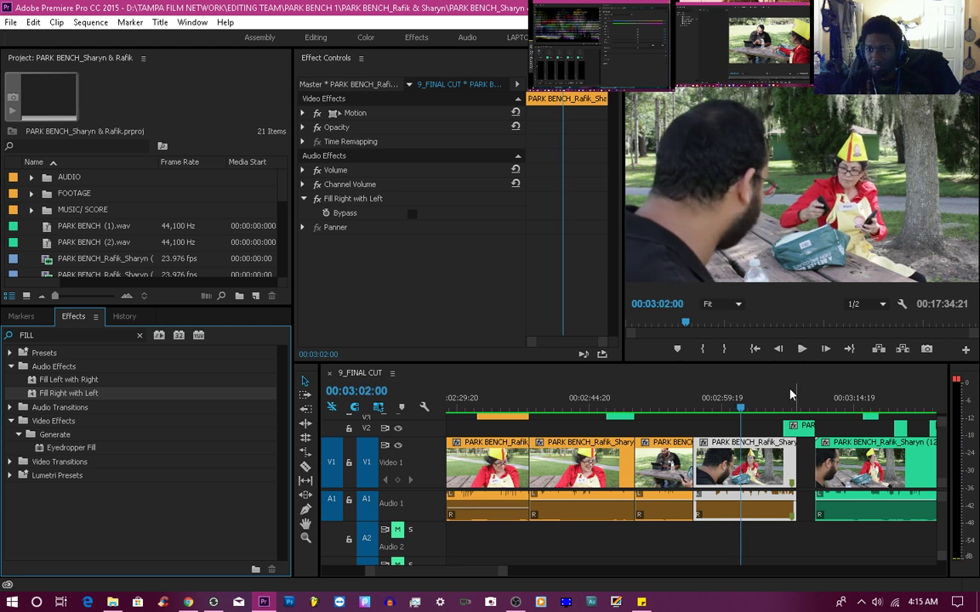
key(space)
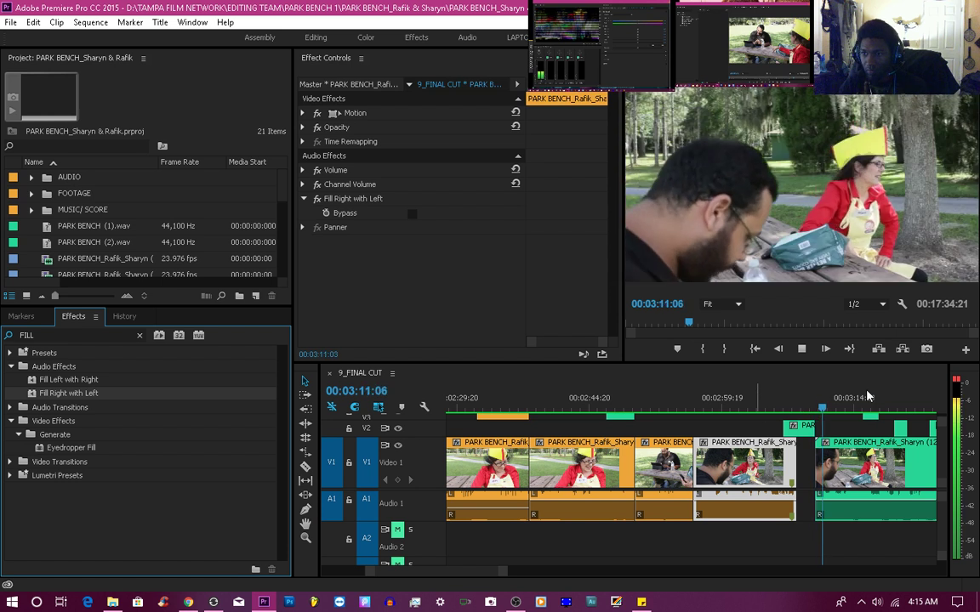
Try closing the V1 gap near 00:03:09 with a ripple delete, play across the join, and undo the deletion
click(838, 459)
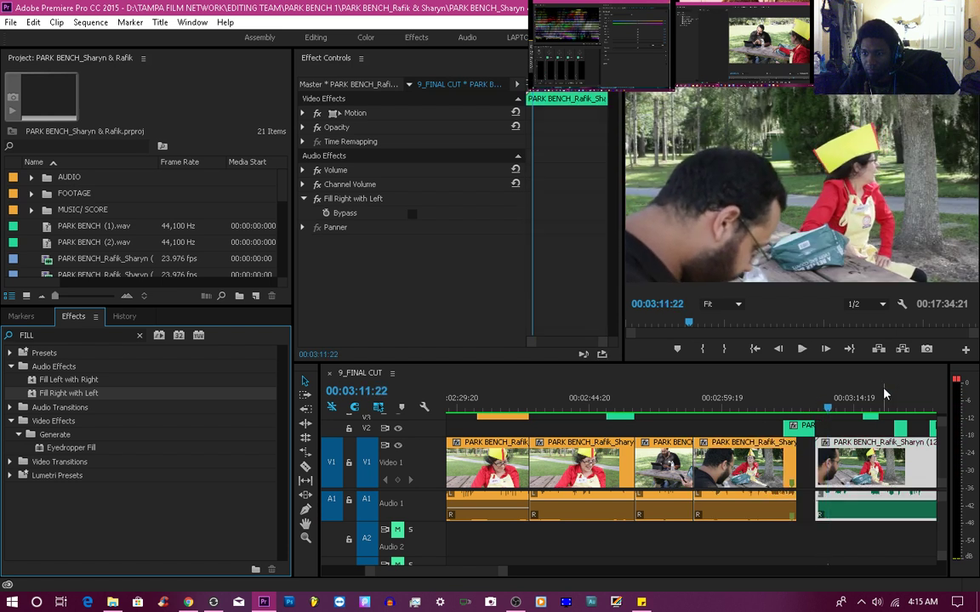
click(807, 460)
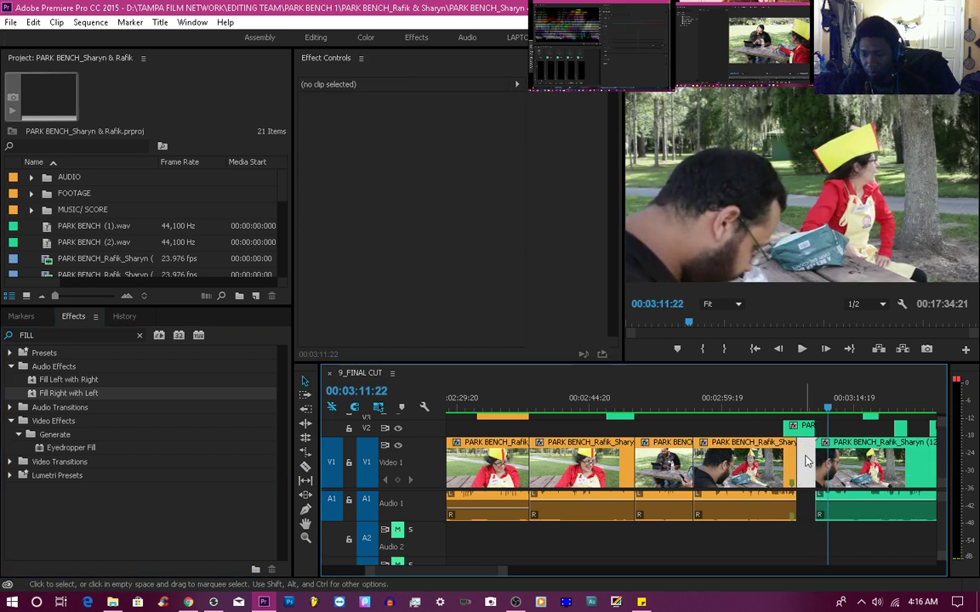
key(Delete)
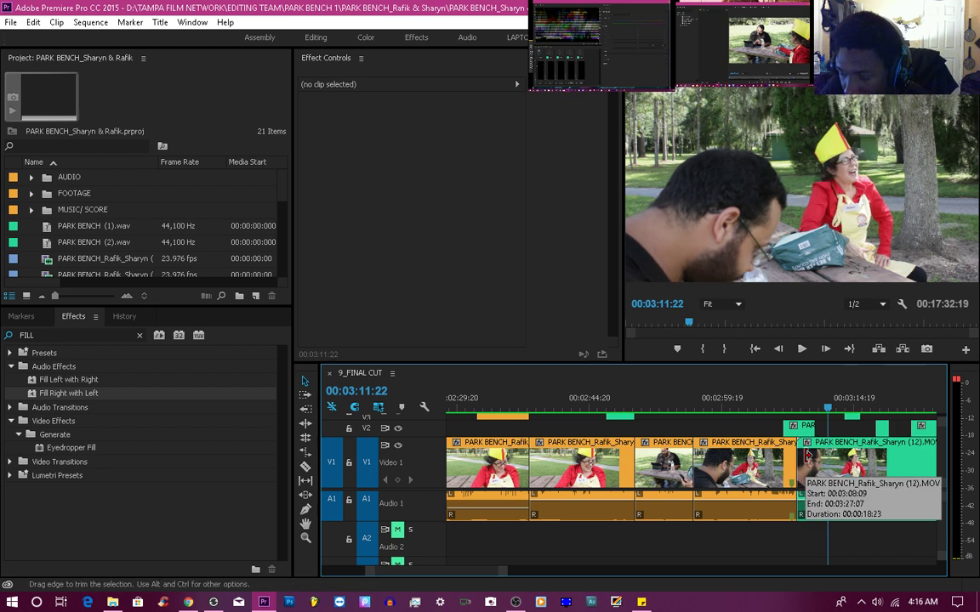
click(781, 414)
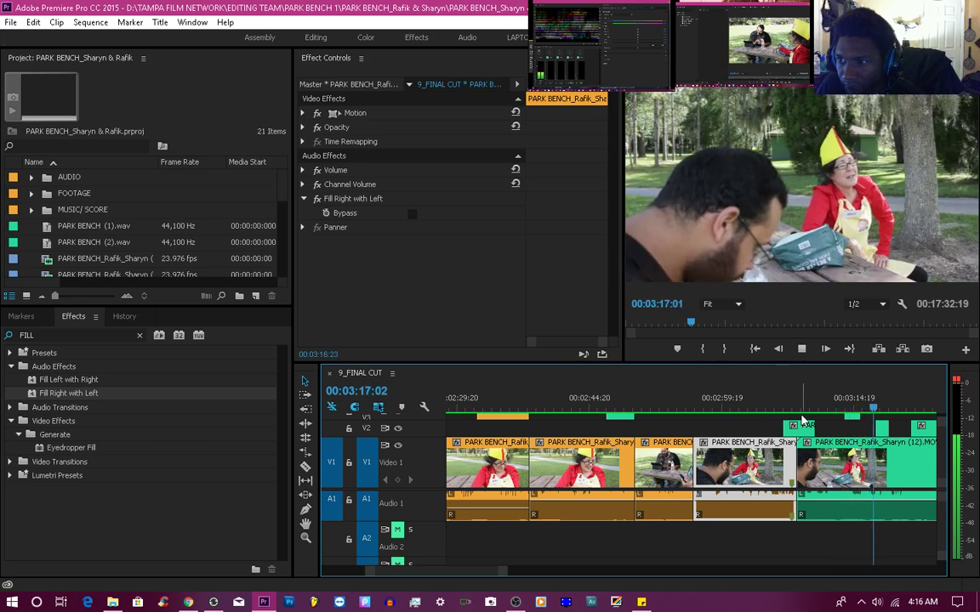
key(space)
key(ctrl+z)
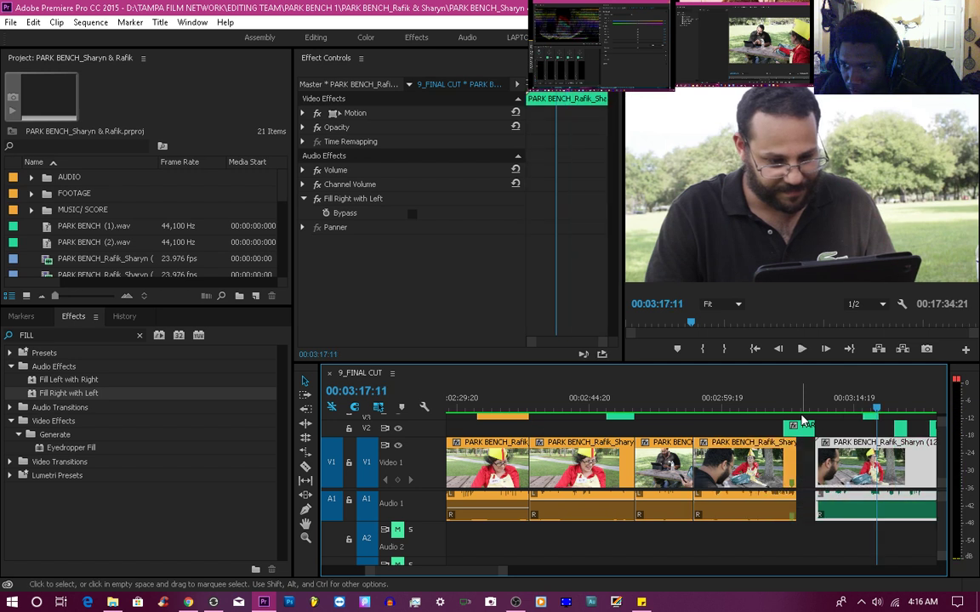
Play the V1 gap and the start of the next clip from 00:03:08:18 to 00:03:13:18
click(802, 408)
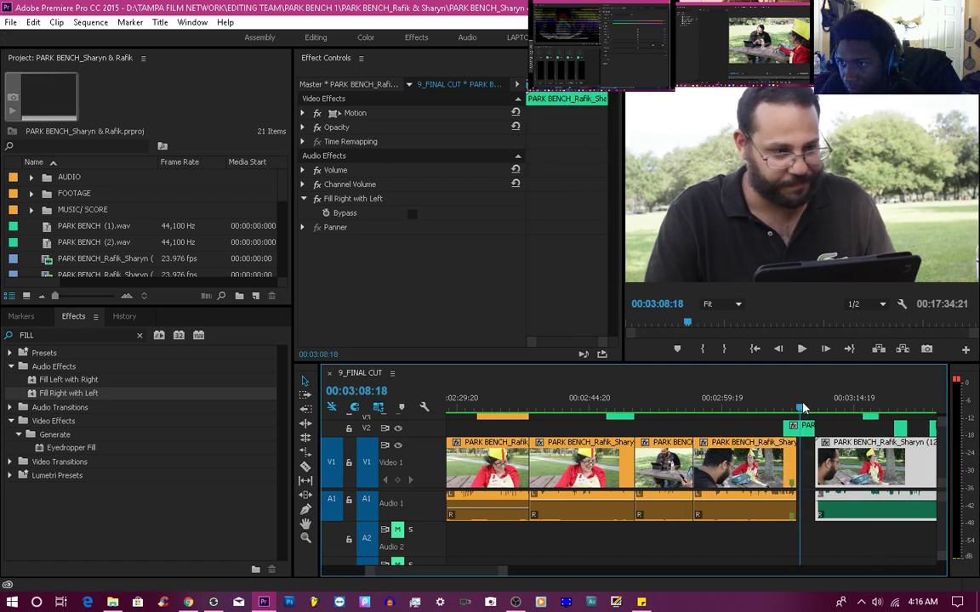
key(space)
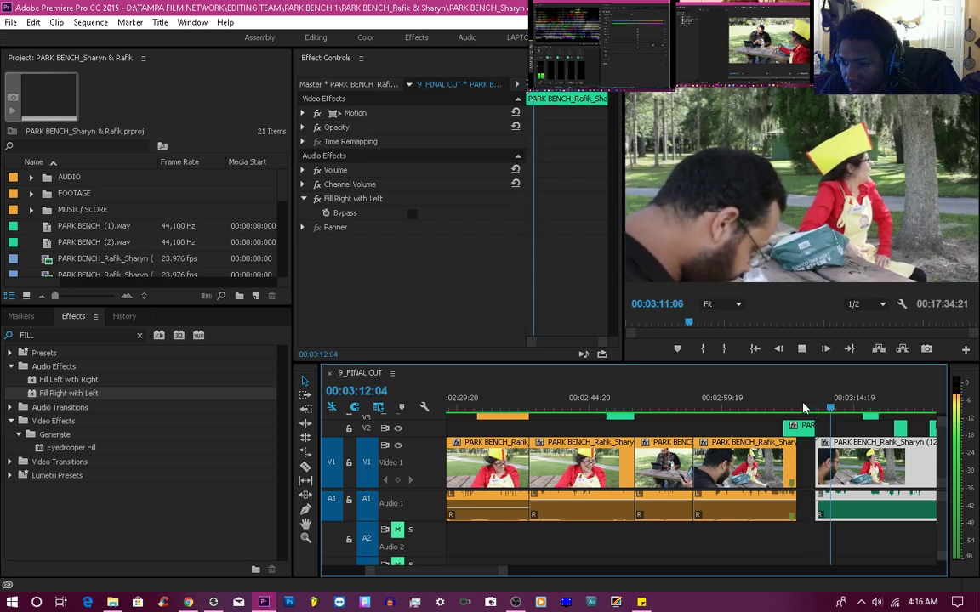
key(space)
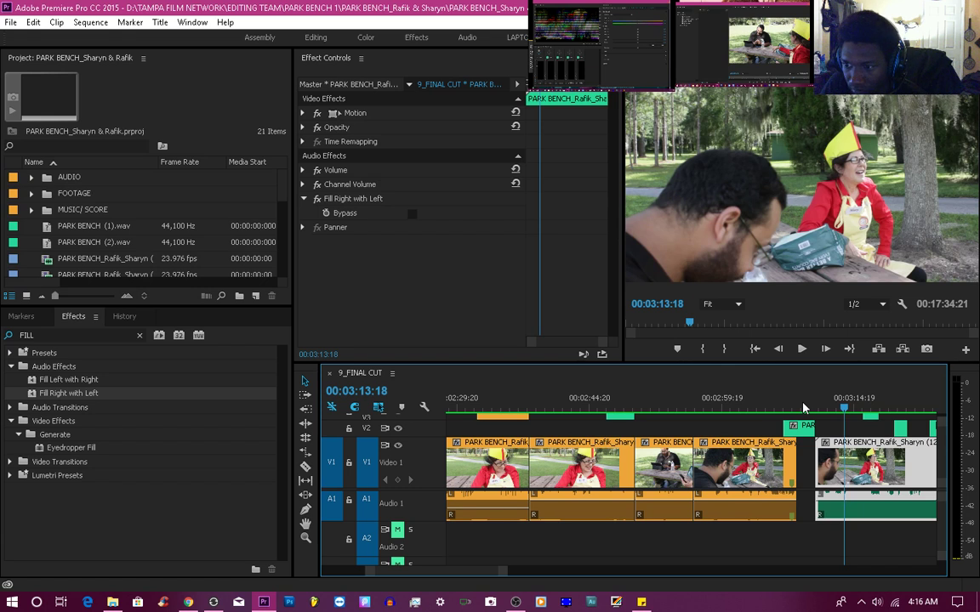
Try the ripple delete on the V1 gap near 00:03:09 again, play through the join, and undo it
key(Delete)
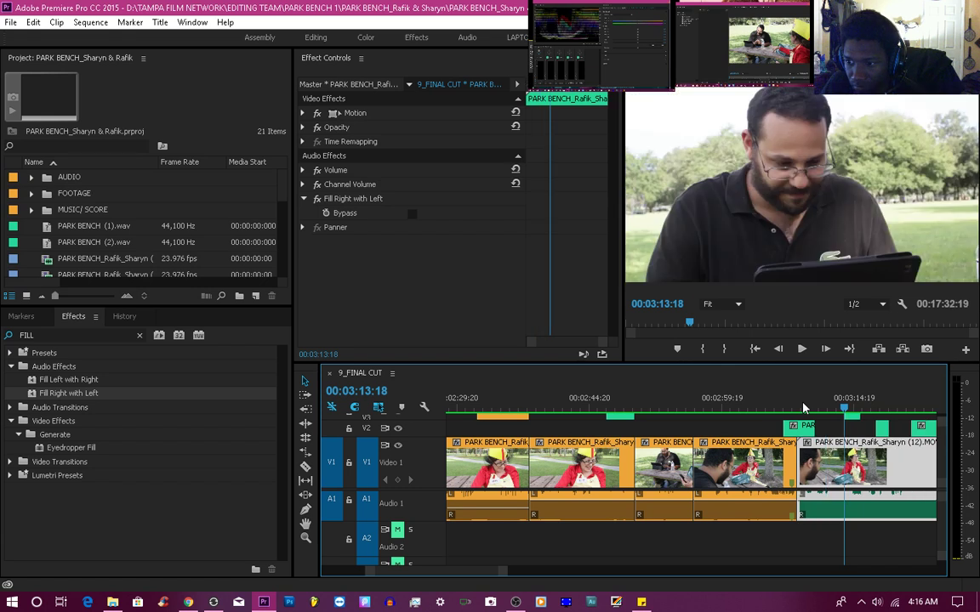
click(774, 410)
key(space)
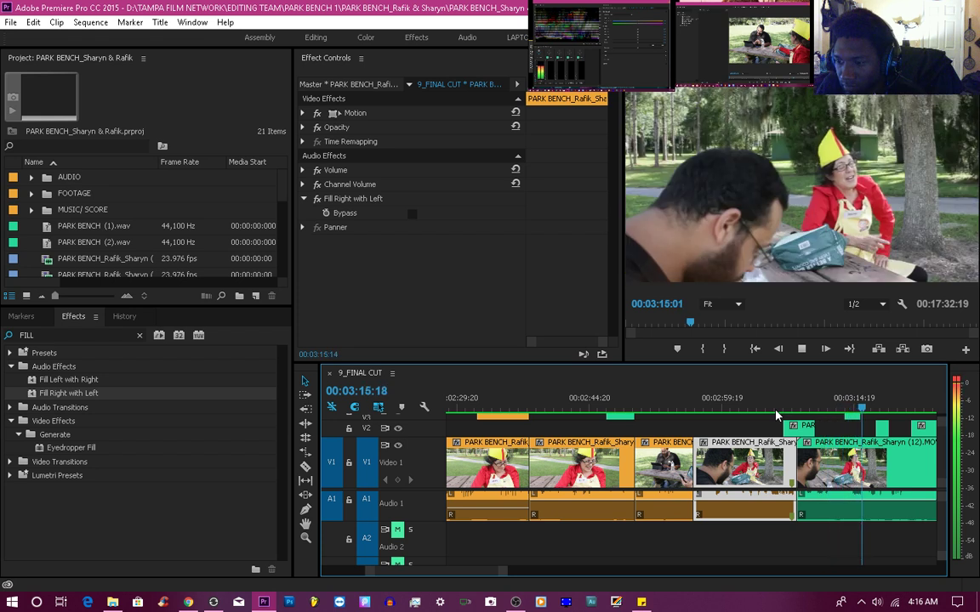
key(space)
key(ctrl+z)
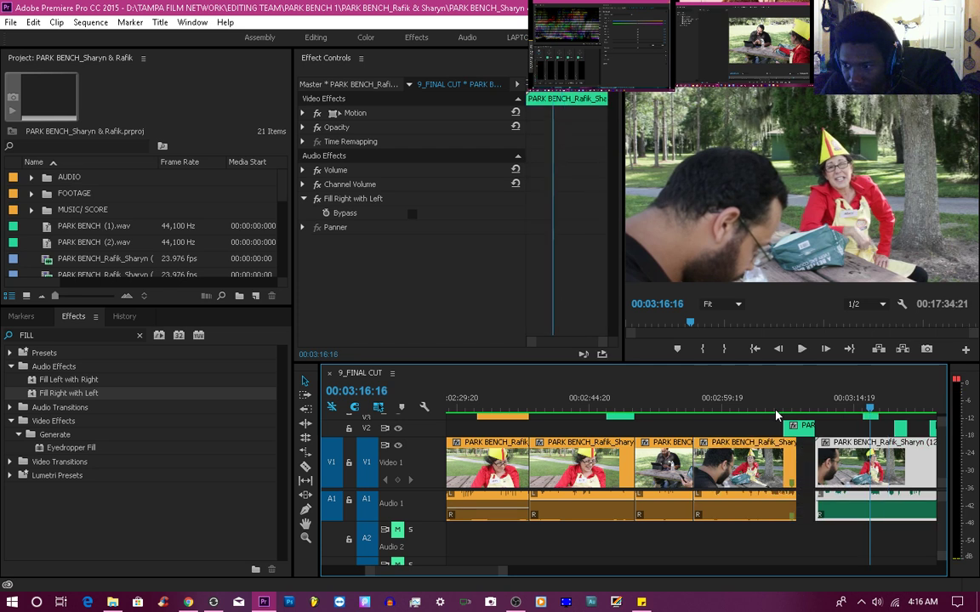
Try filling the V1 gap by extending the preceding clip's end to the next clip, play across it, and undo the extension
drag(821, 504, 788, 508)
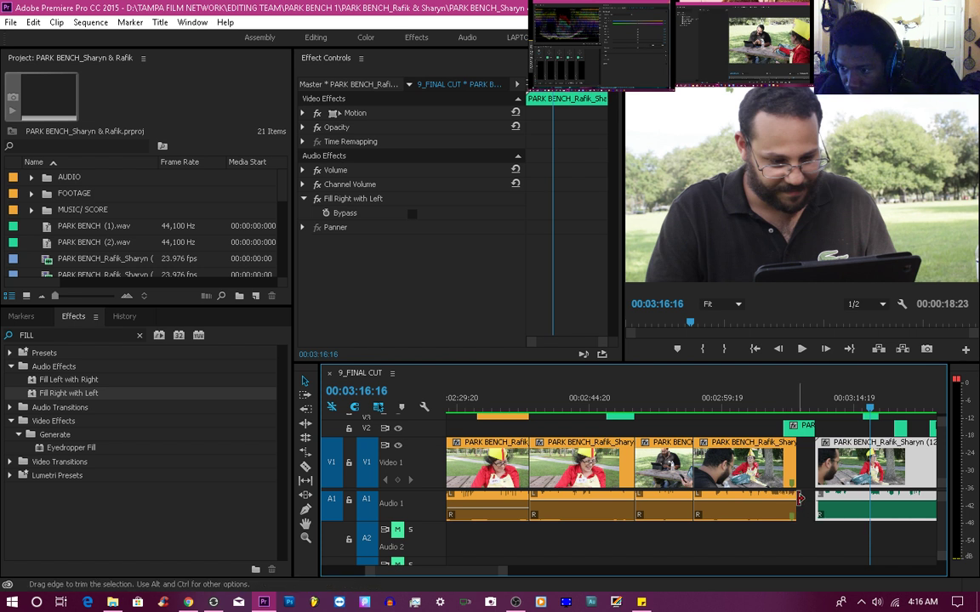
drag(802, 498, 819, 501)
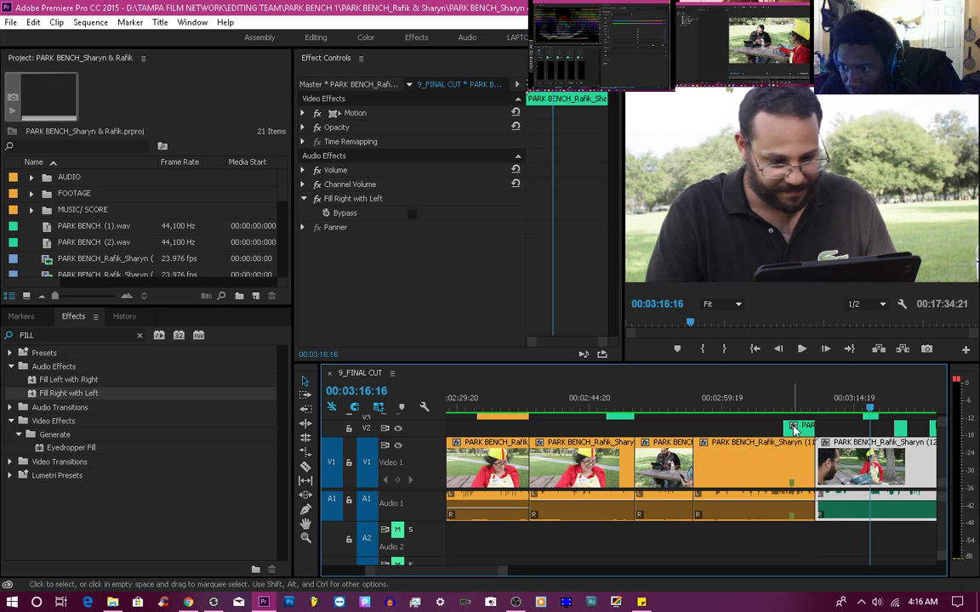
click(786, 409)
key(space)
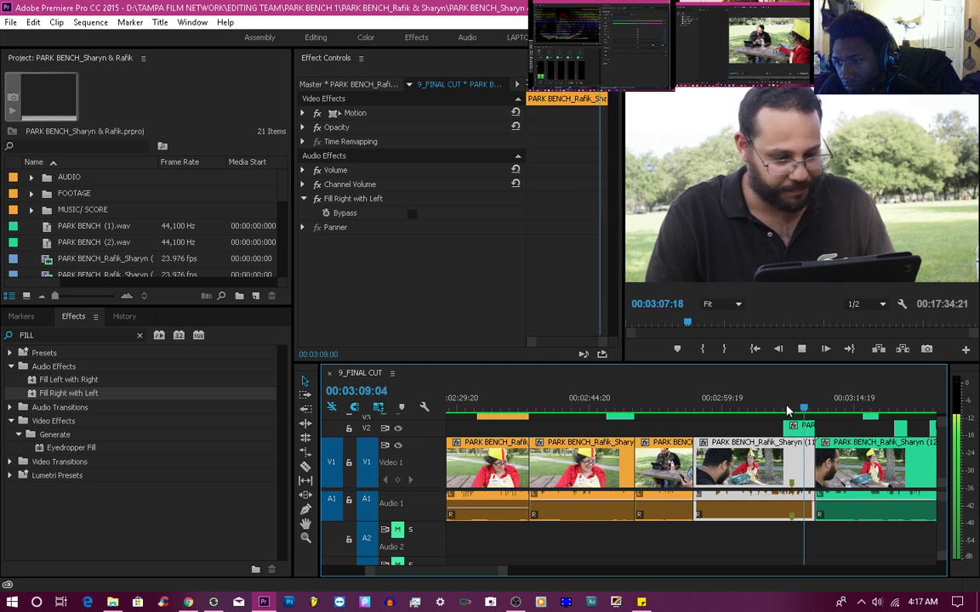
key(space)
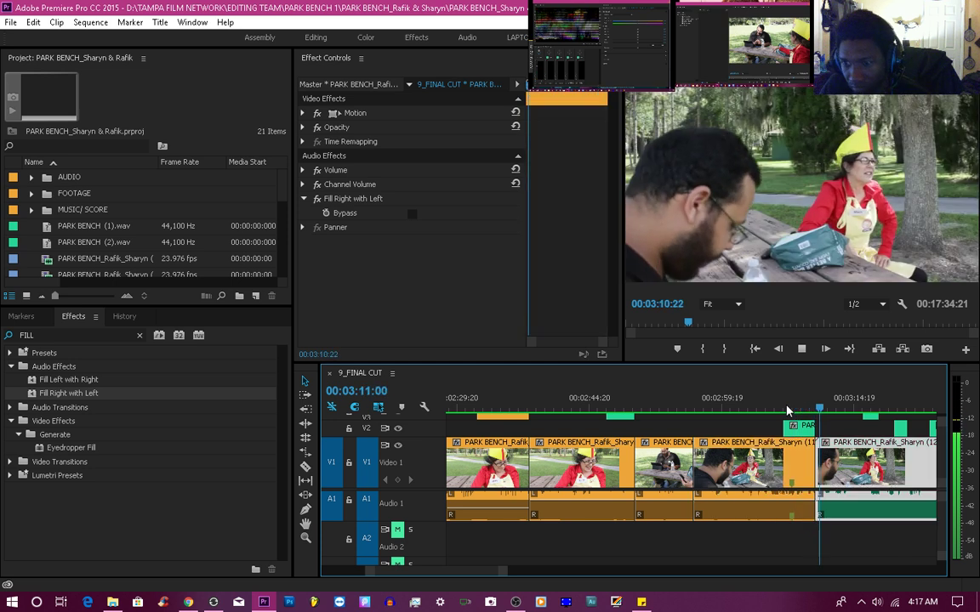
key(ctrl+z)
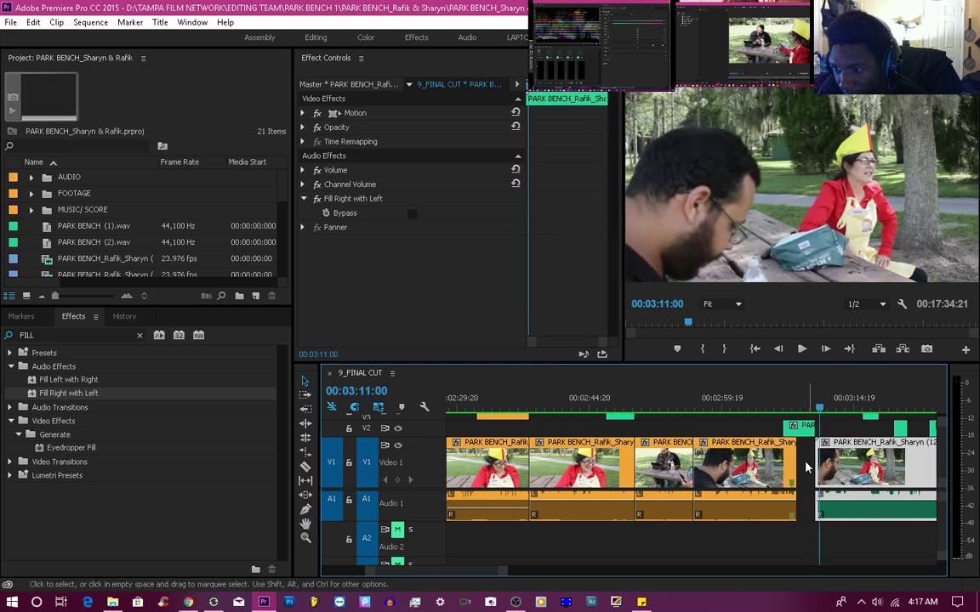
Play the V1 gap and the start of the next clip from 00:03:09:02 to 00:03:13:12
click(799, 396)
drag(800, 395, 803, 401)
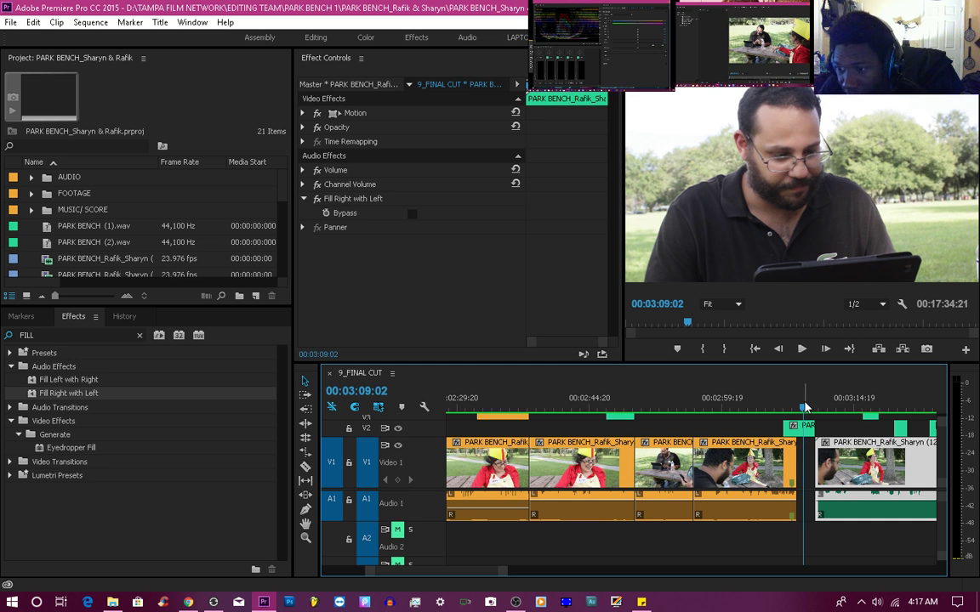
key(space)
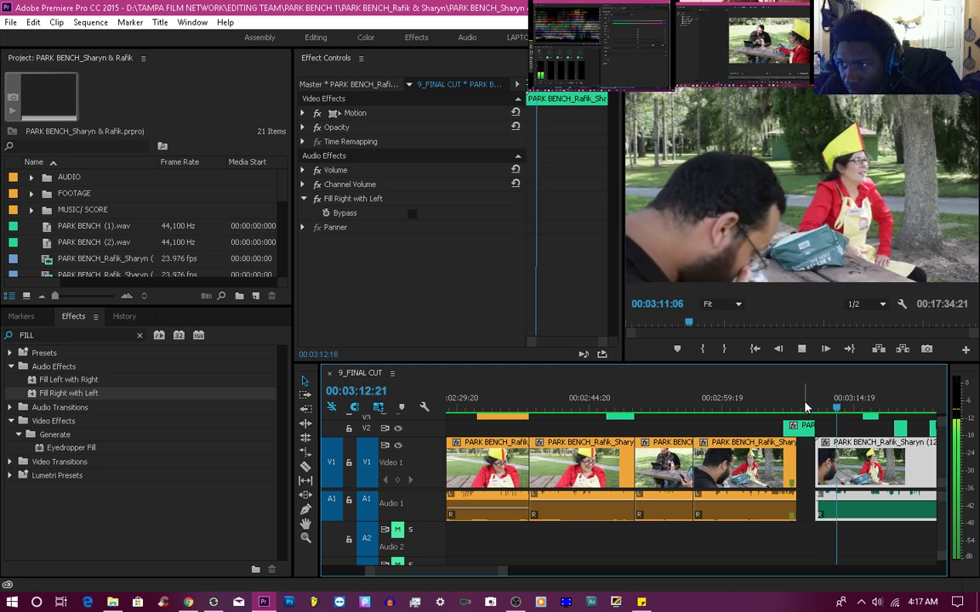
key(space)
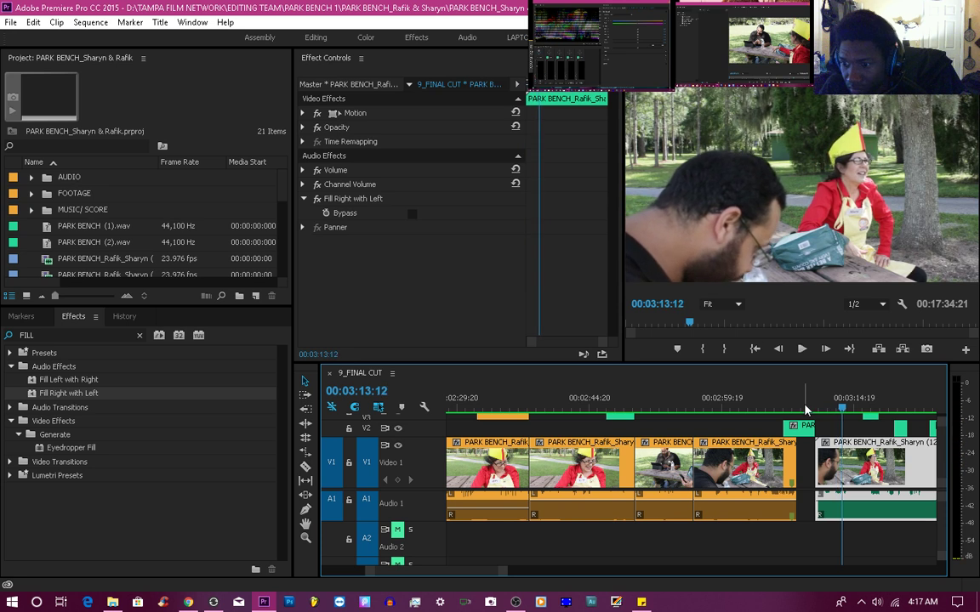
Load the V1 clip before the gap as source footage and review it around 00:01:39, 00:02:04 and 00:03:05
click(776, 476)
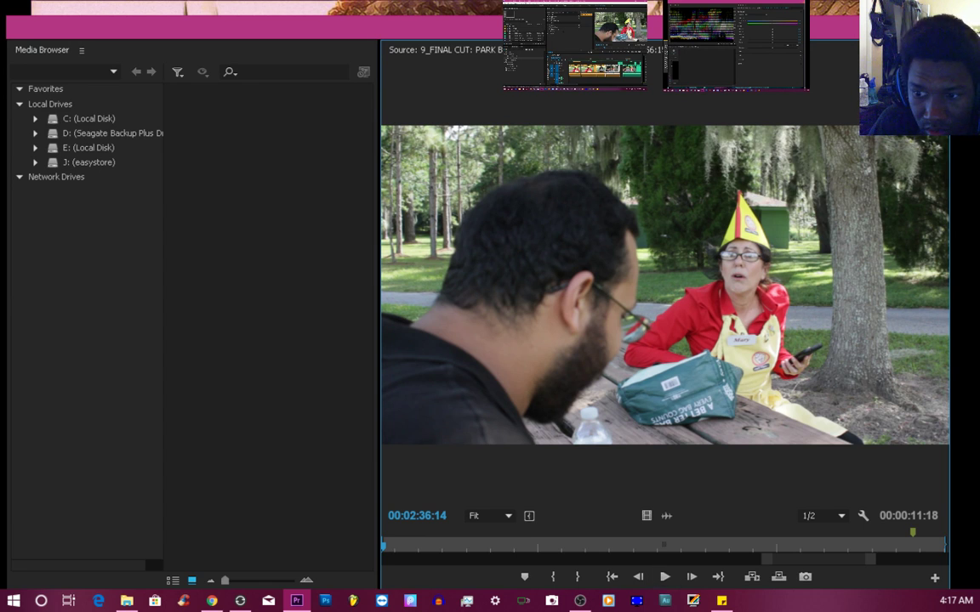
drag(764, 564, 563, 560)
right_click(594, 553)
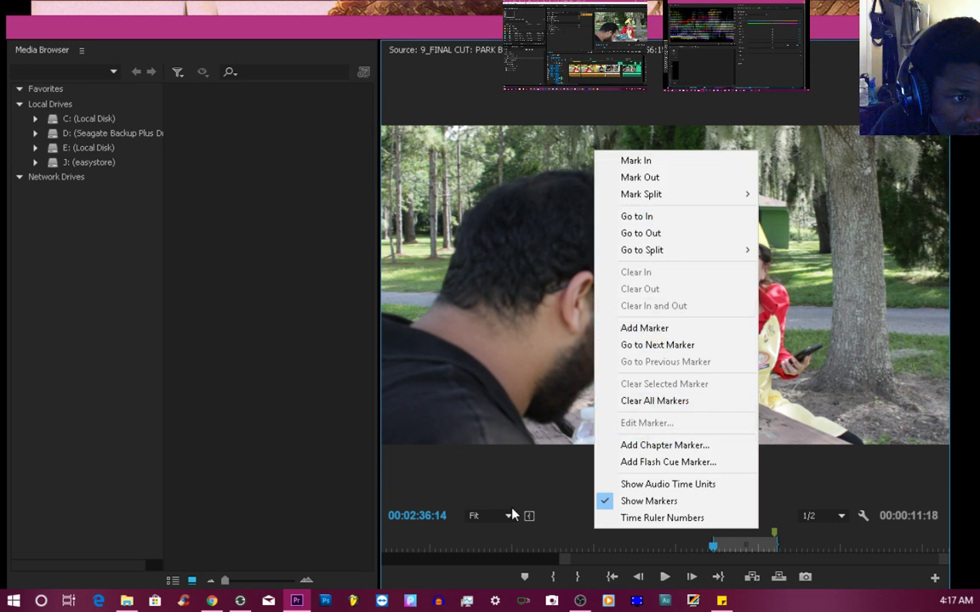
click(513, 545)
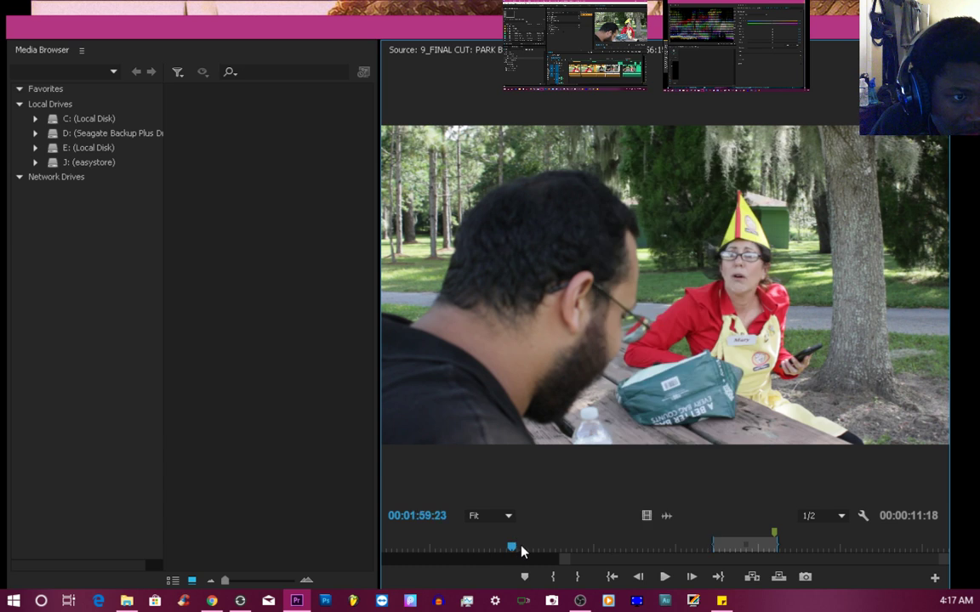
drag(521, 551, 538, 553)
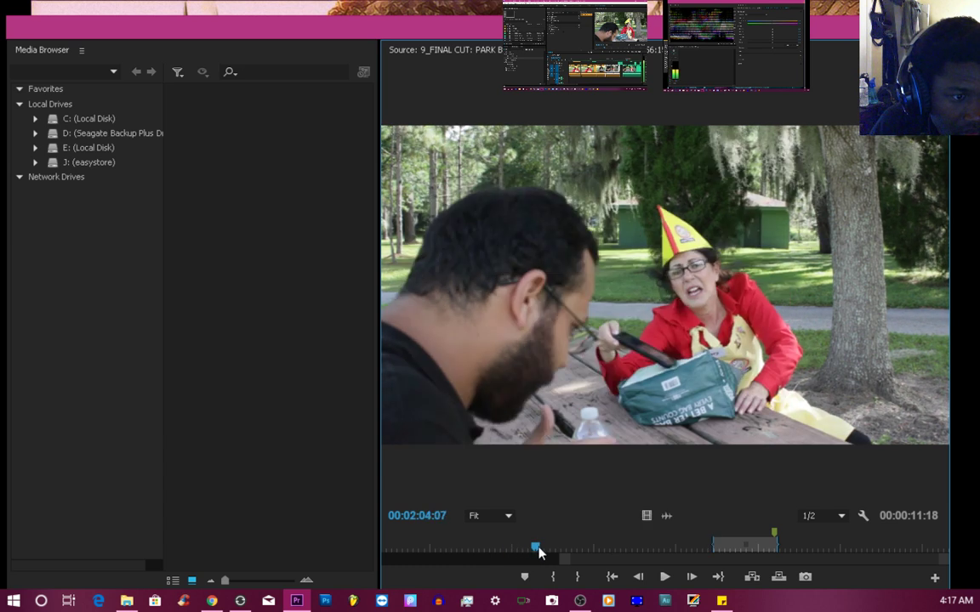
click(480, 549)
click(397, 546)
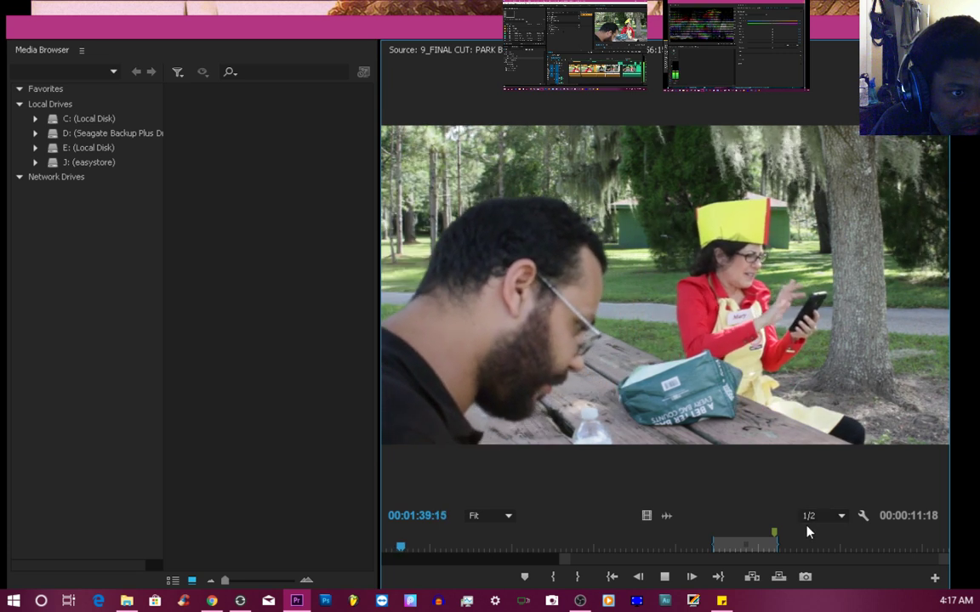
click(868, 545)
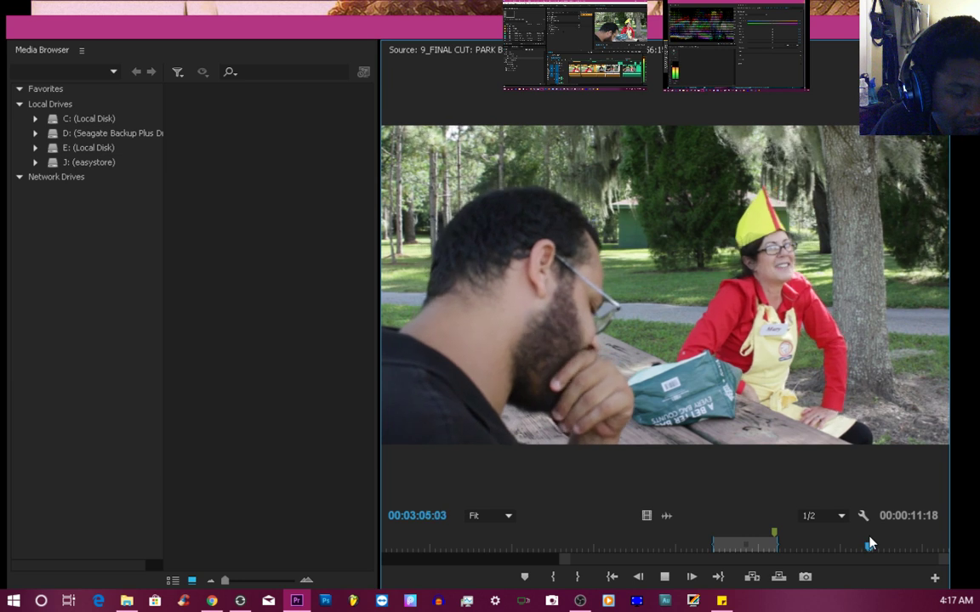
drag(869, 543, 838, 548)
key(space)
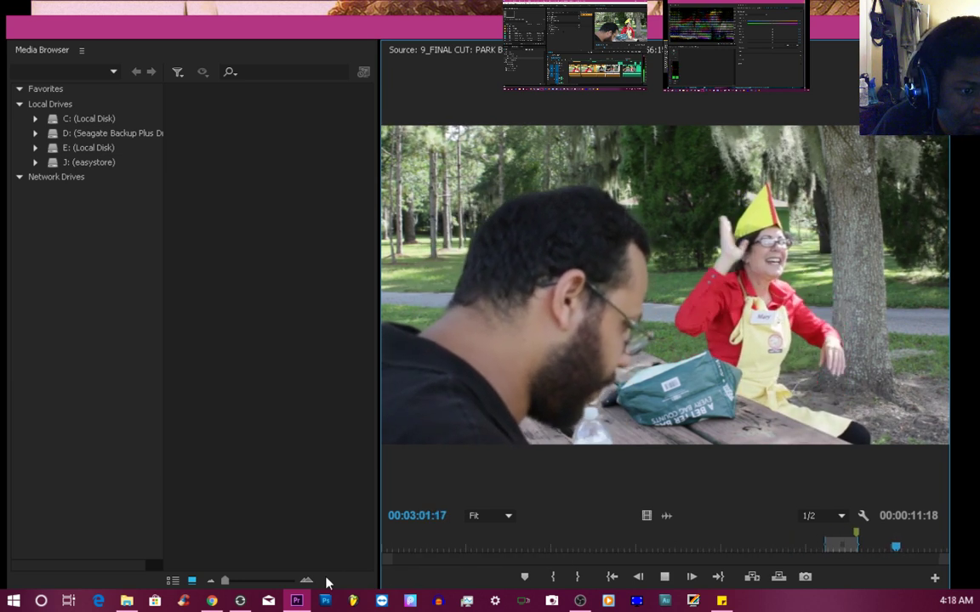
Check the source clip's earlier footage around 00:01:12 to 00:01:30 and its opening seconds for usable material
click(927, 547)
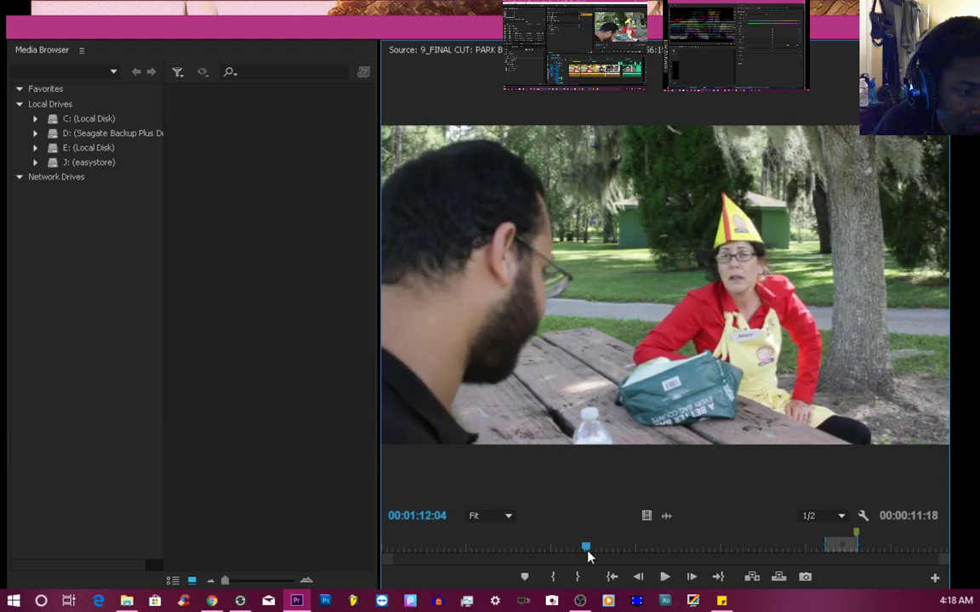
click(600, 549)
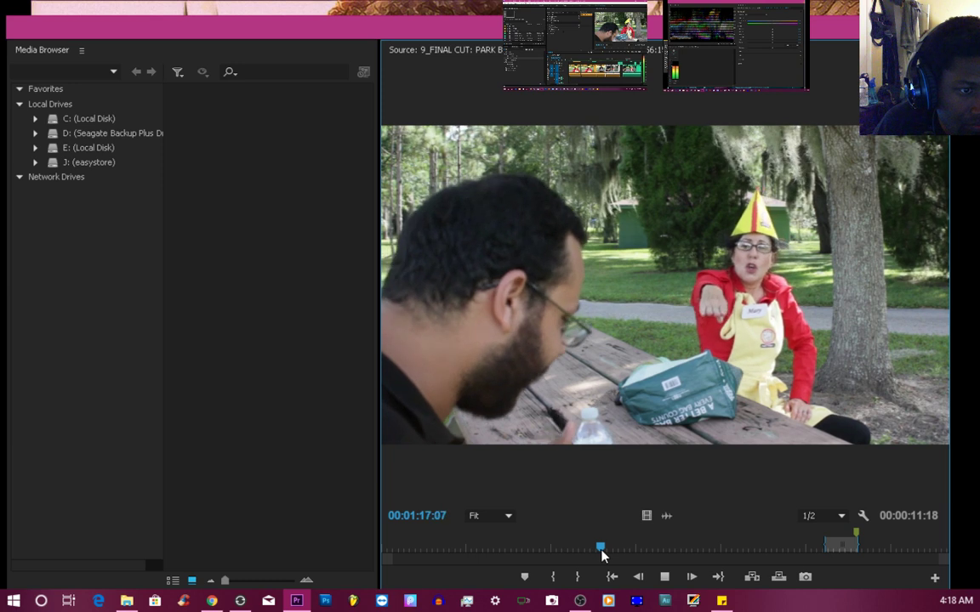
click(622, 550)
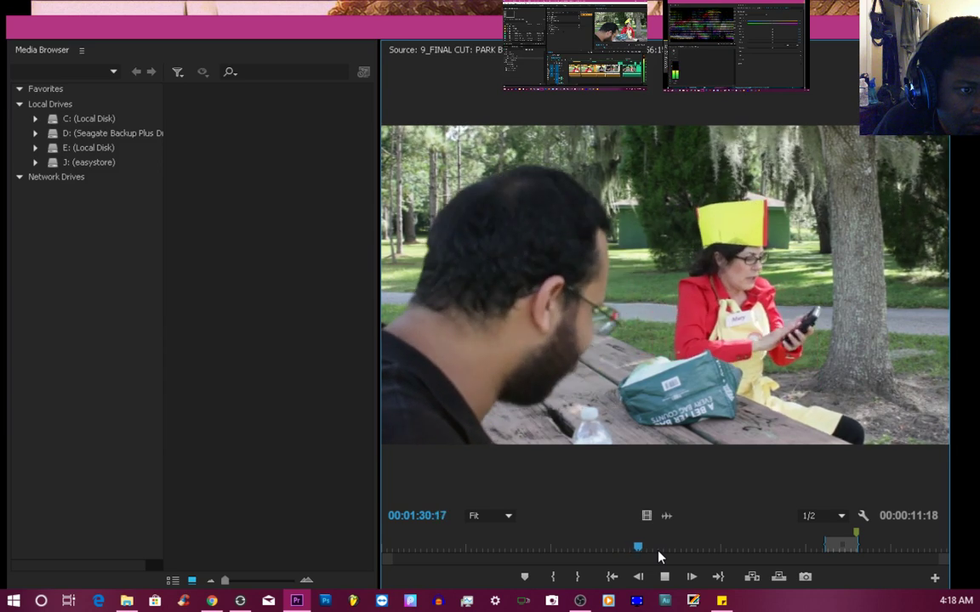
click(416, 548)
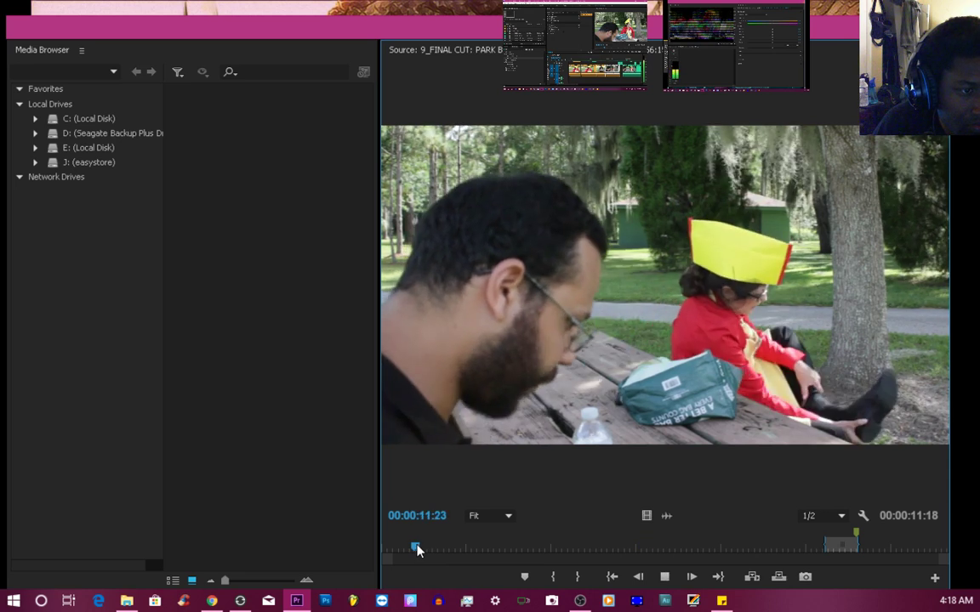
click(380, 553)
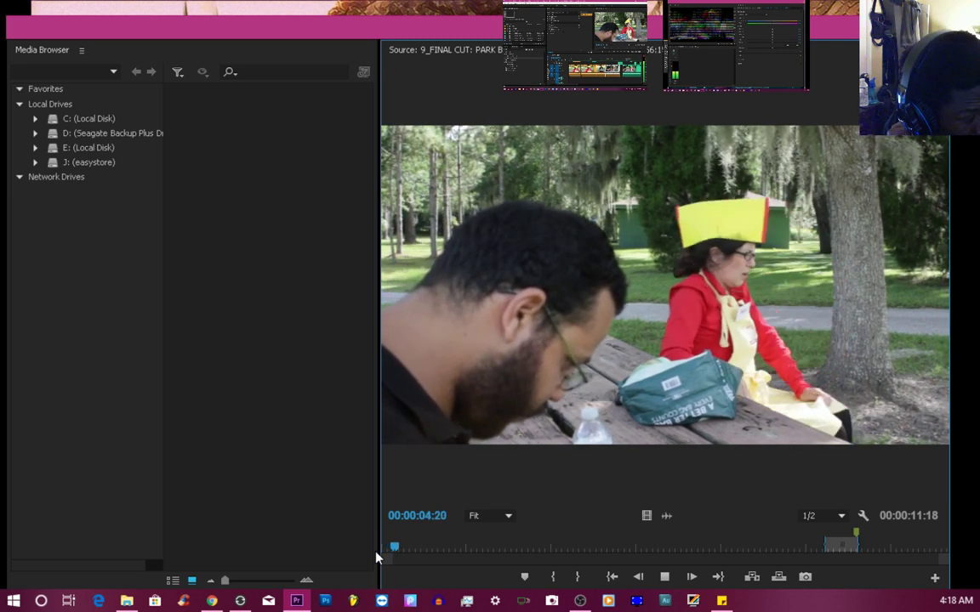
key(space)
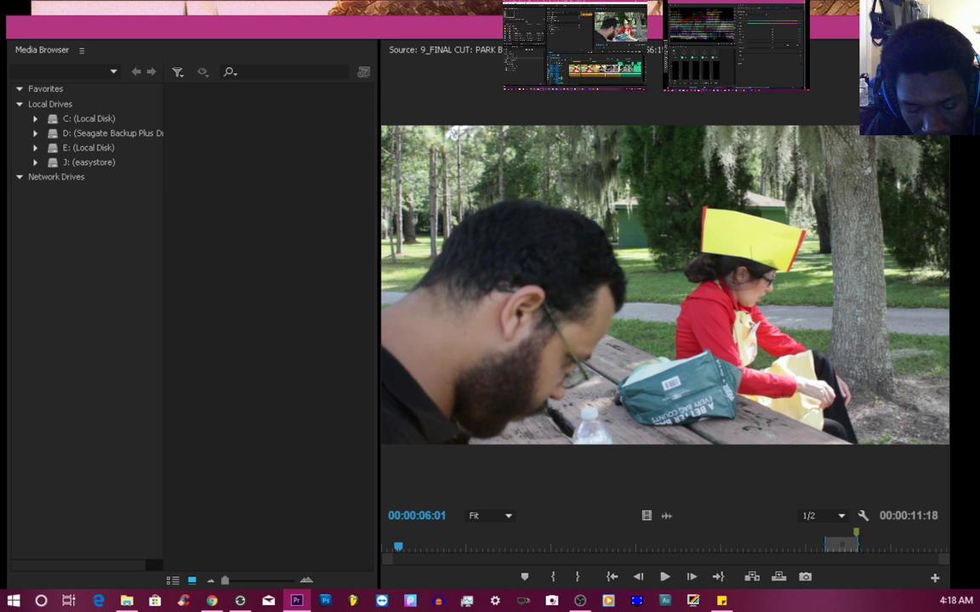
key(f)
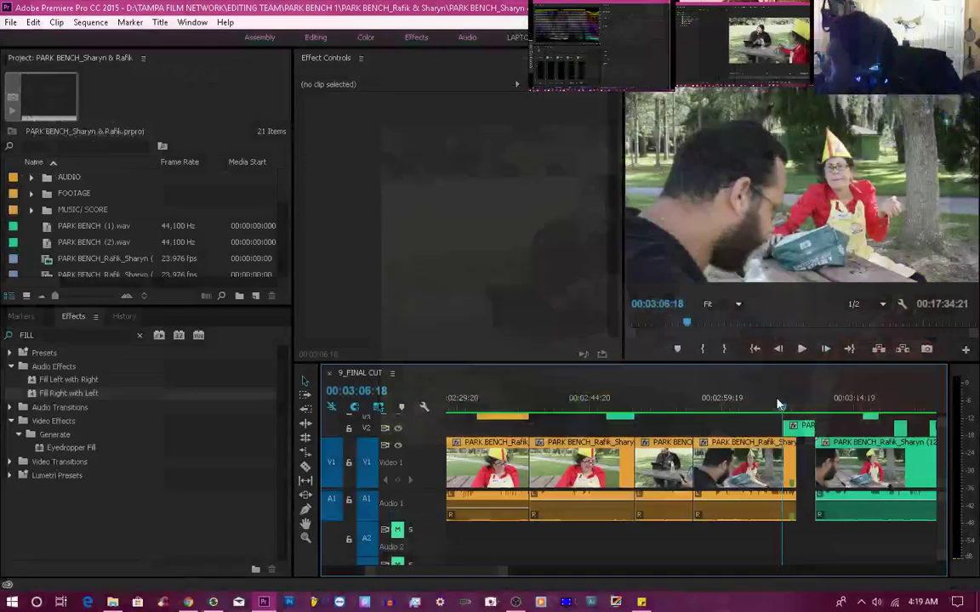
Close the V1 gap near 00:03:09 with a ripple delete and play across the join up to 00:03:10:23
click(807, 462)
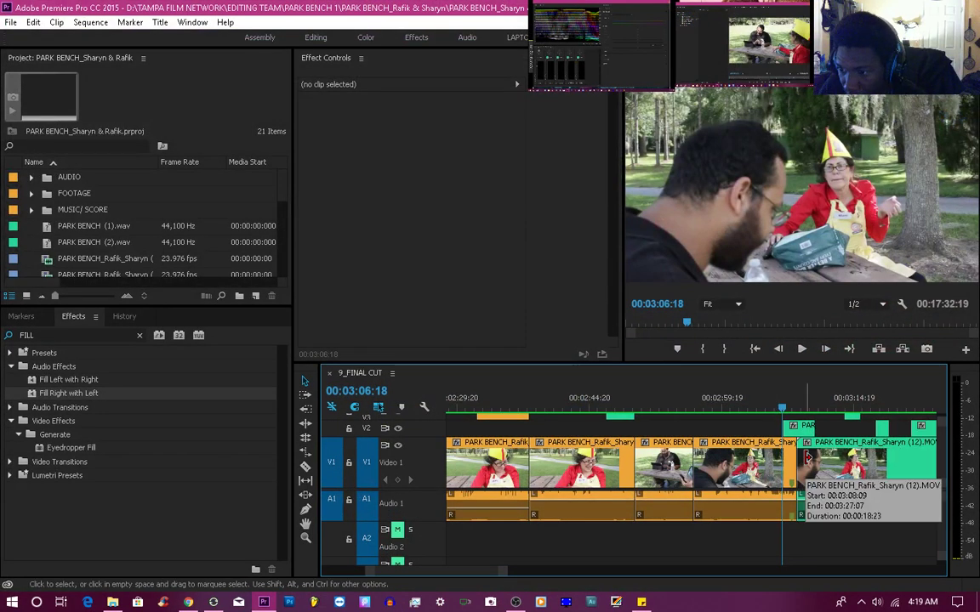
key(Delete)
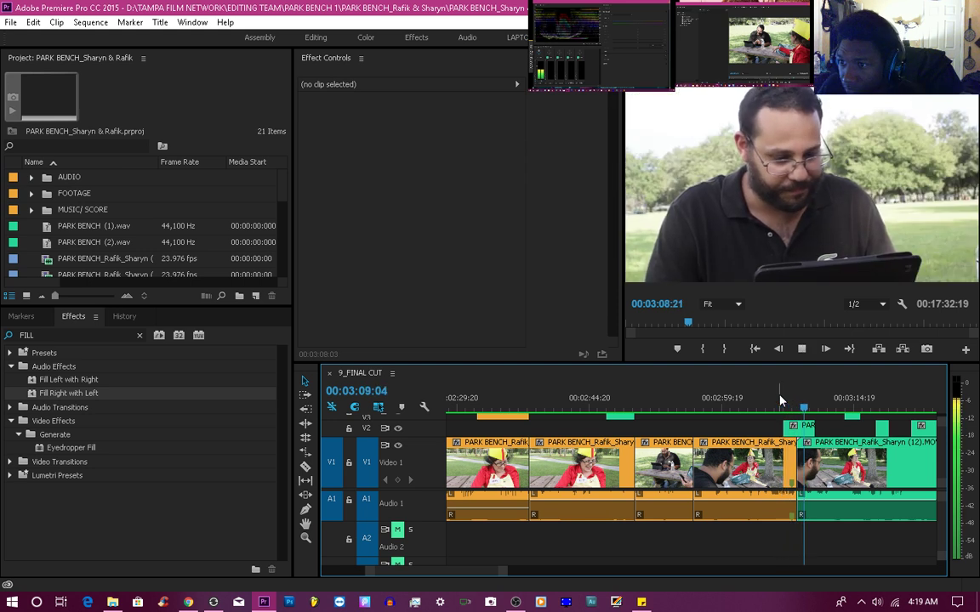
key(space)
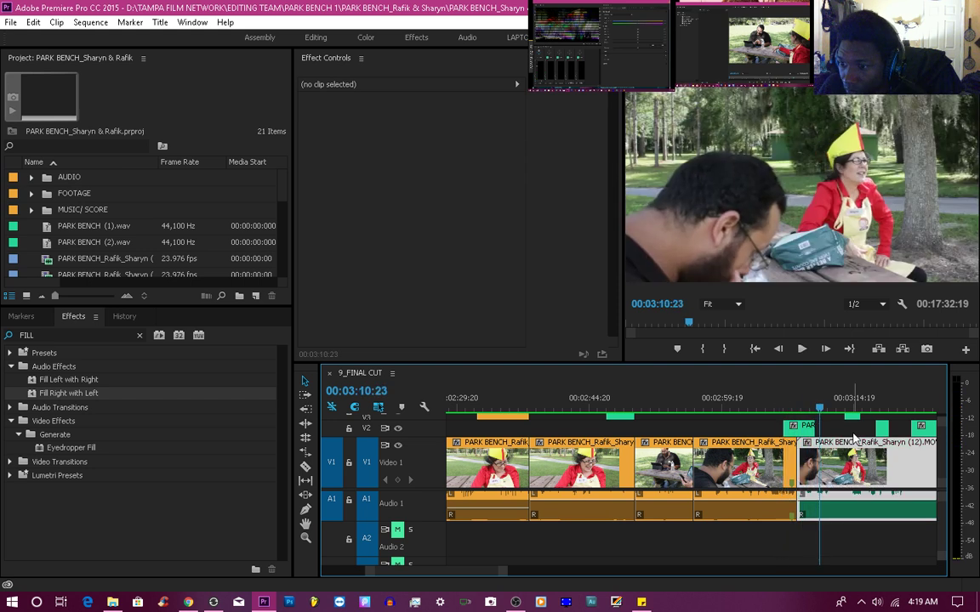
Shorten the end of the V2 cutaway over the join to about 00:03:09:20 and play through the section
click(817, 459)
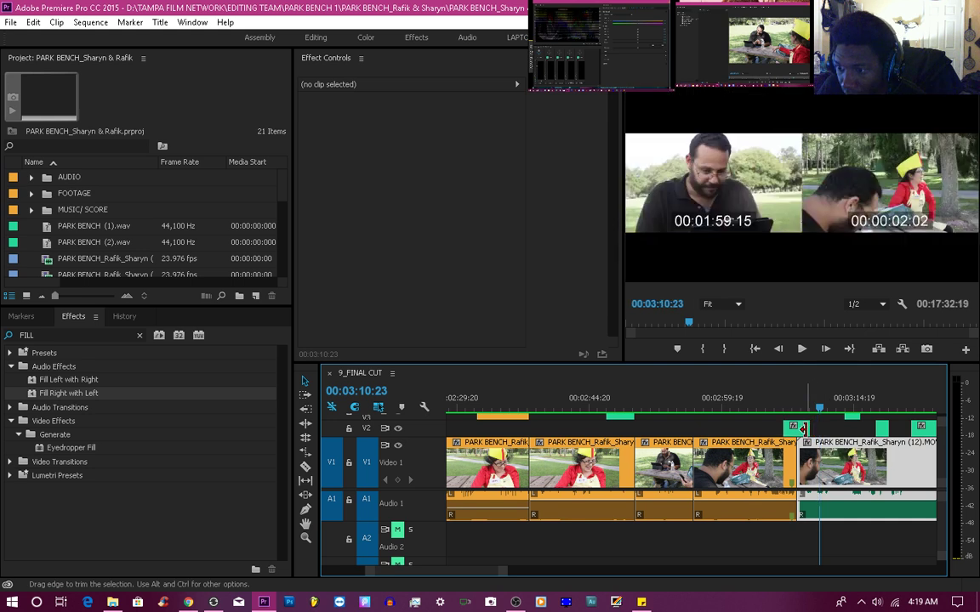
click(771, 406)
key(space)
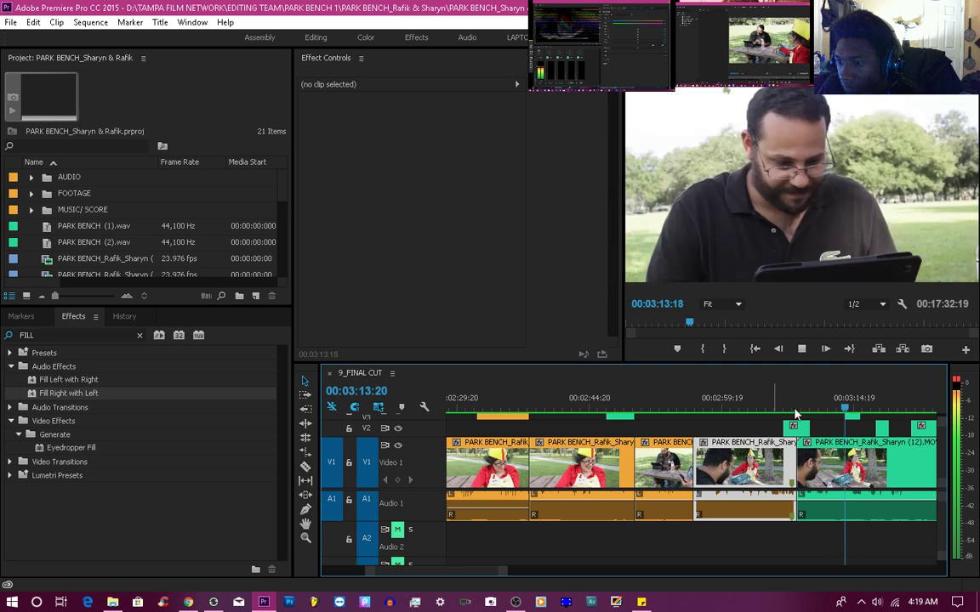
Replay the trimmed V2 cutaway and the cut to the next V1 clip between about 00:03:06 and 00:03:13
drag(815, 410, 781, 410)
key(space)
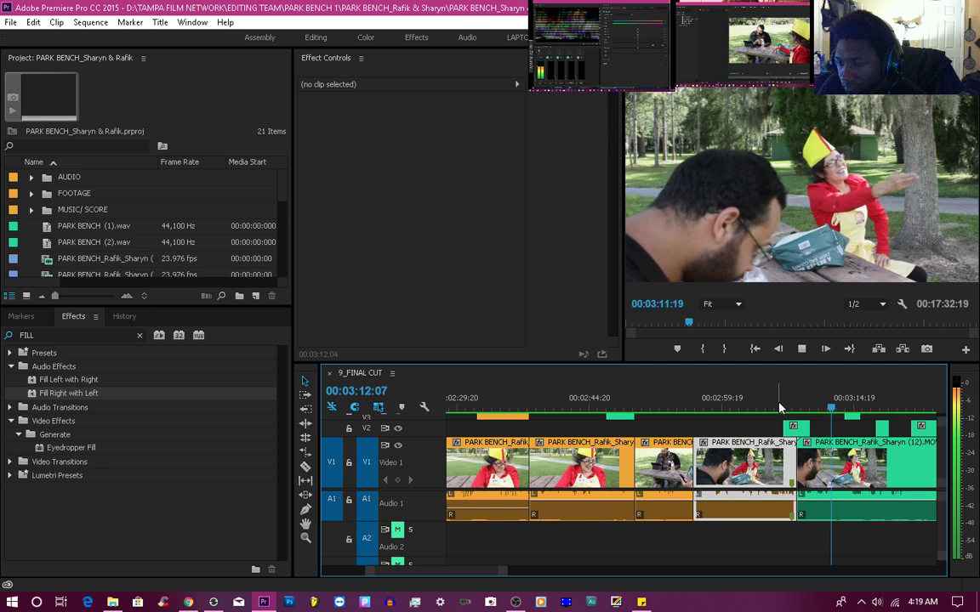
key(space)
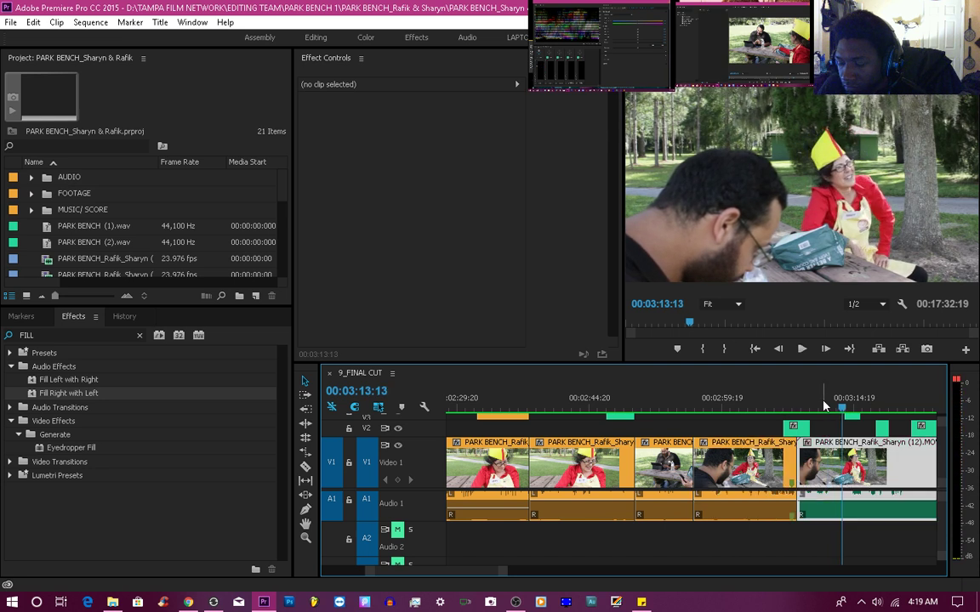
drag(824, 407, 814, 408)
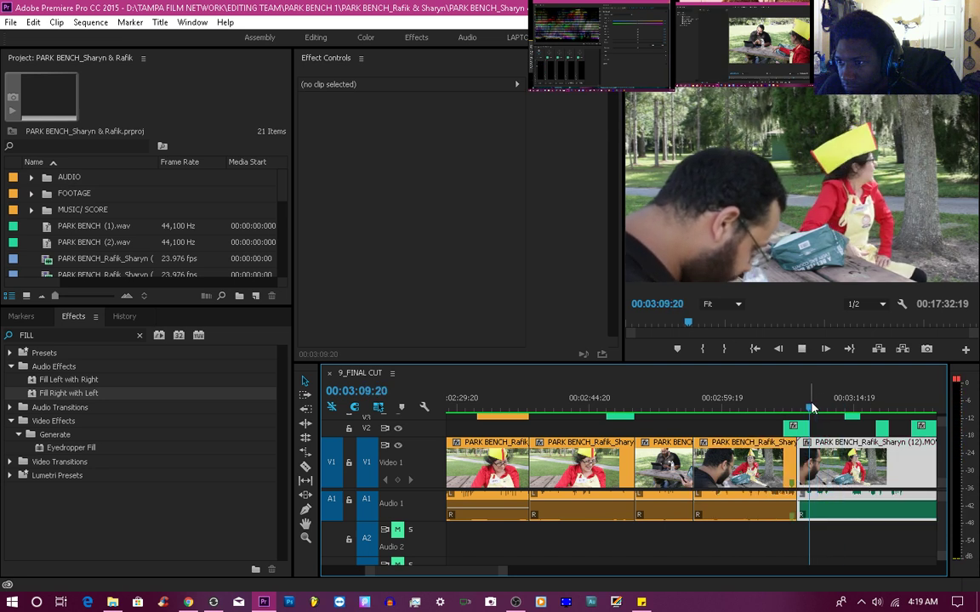
key(space)
key(space)
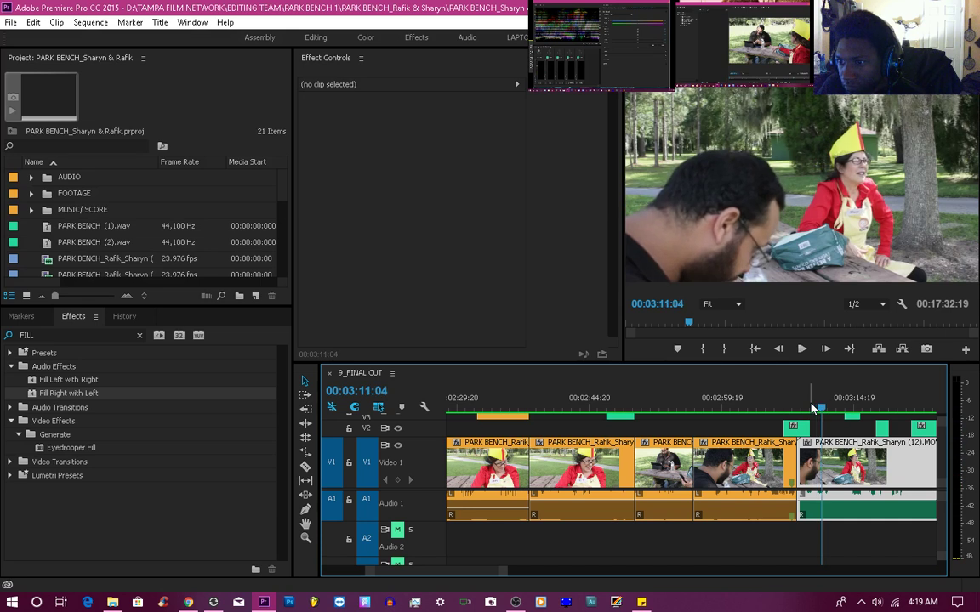
mouse_move(813, 408)
mouse_down()
mouse_move(824, 411)
mouse_move(800, 414)
mouse_up()
key(space)
key(space)
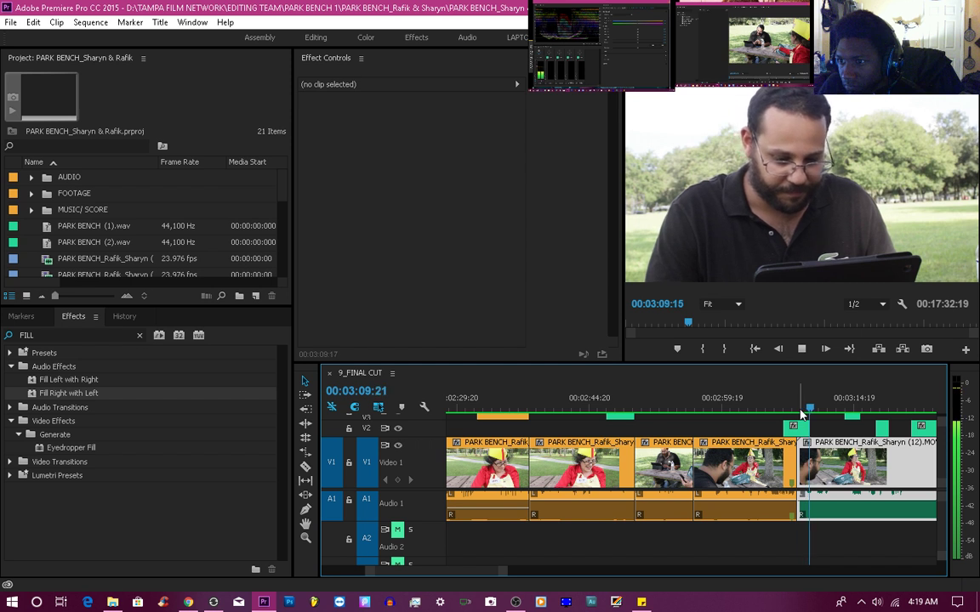
Try trimming the start of the V1 clip after the join near 00:03:09, play across the cut, and undo the trim
key(space)
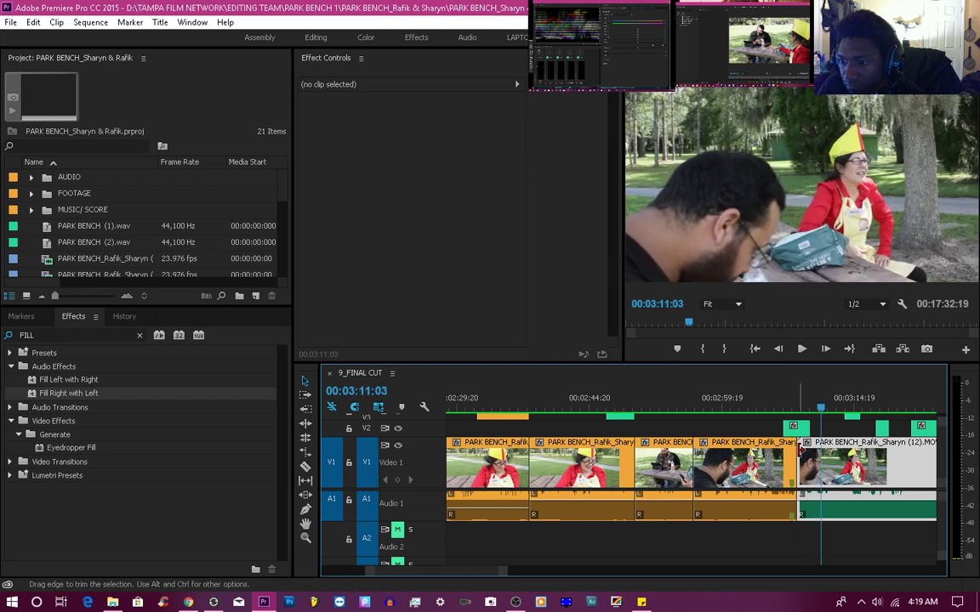
mouse_move(800, 451)
mouse_down()
mouse_move(836, 451)
mouse_move(813, 446)
mouse_up()
click(779, 400)
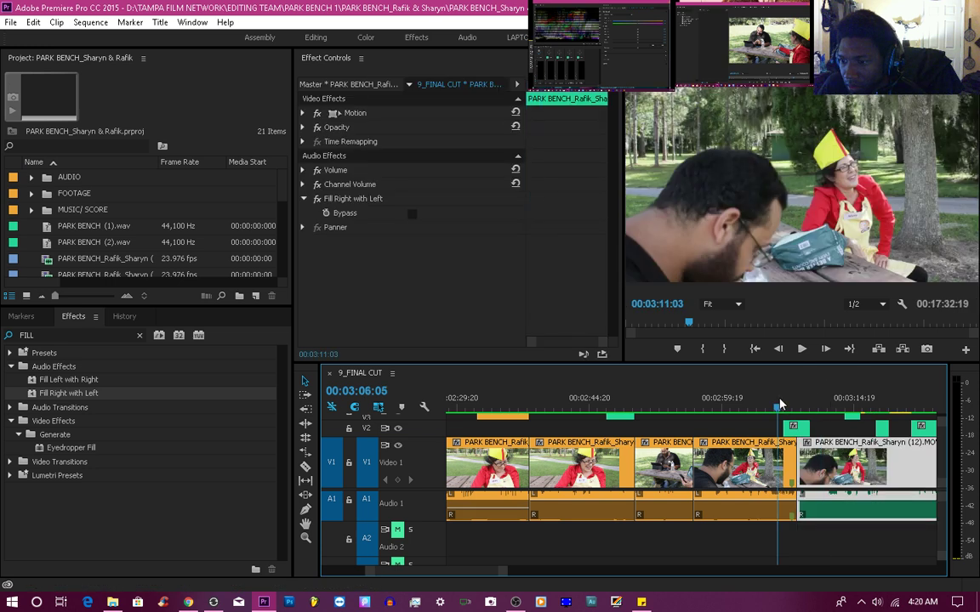
key(space)
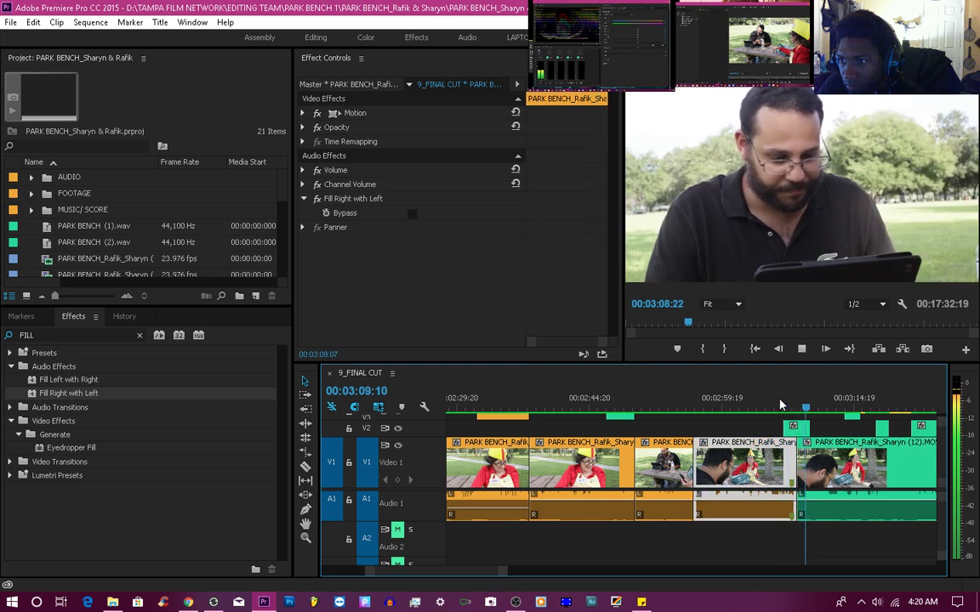
key(space)
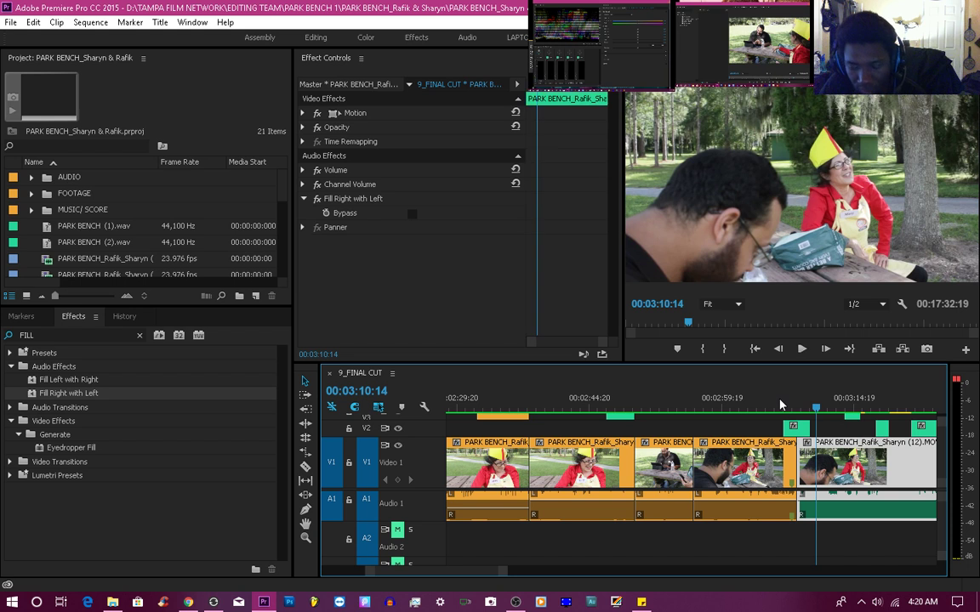
key(ctrl+z)
key(ctrl+z)
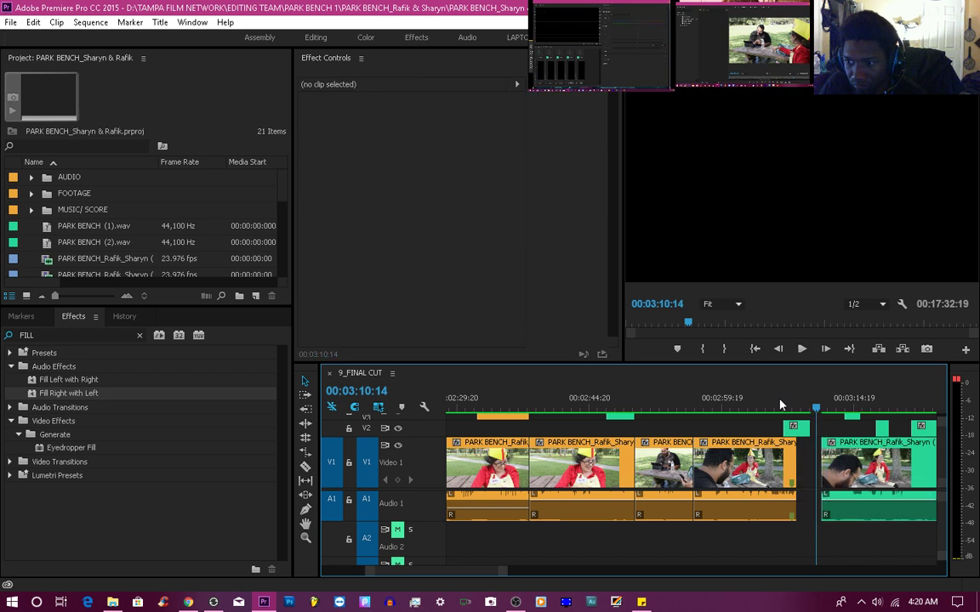
key(ctrl+shift+z)
Replay the join from about 00:03:06 to 00:03:11:16
click(778, 401)
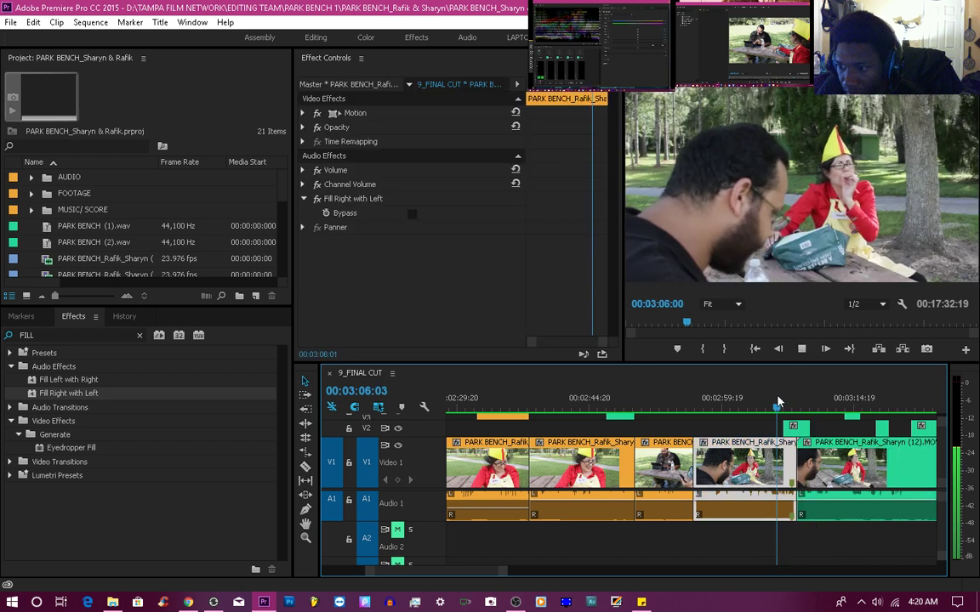
key(space)
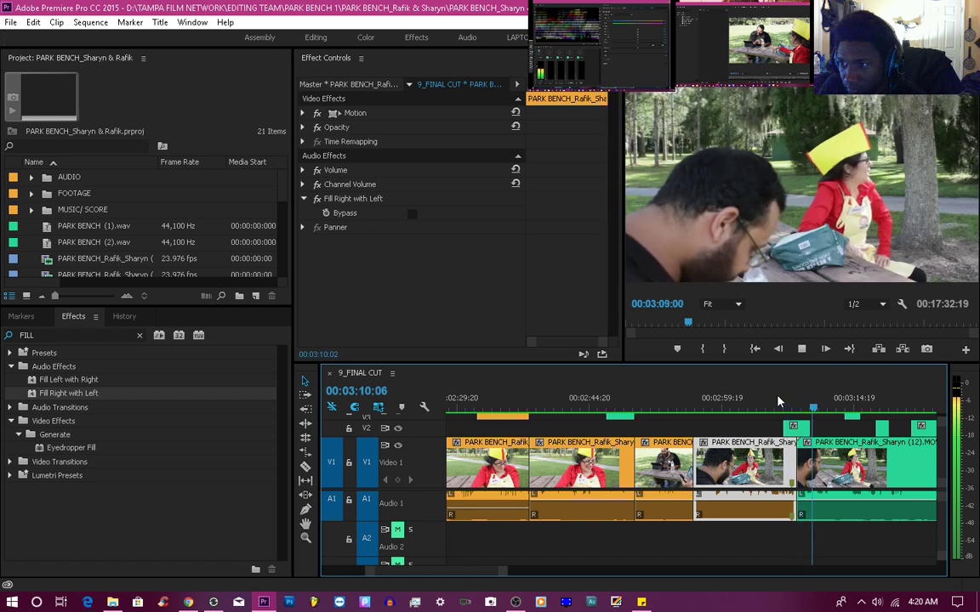
key(space)
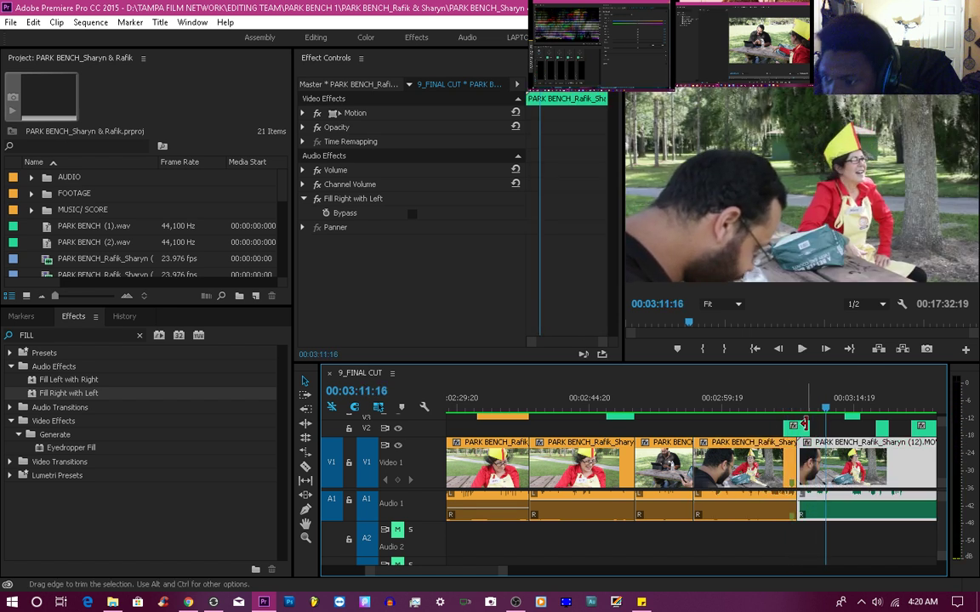
Shorten the end of the V2 cutaway over the join by about six frames, play through to 00:03:13, and save the project
click(809, 427)
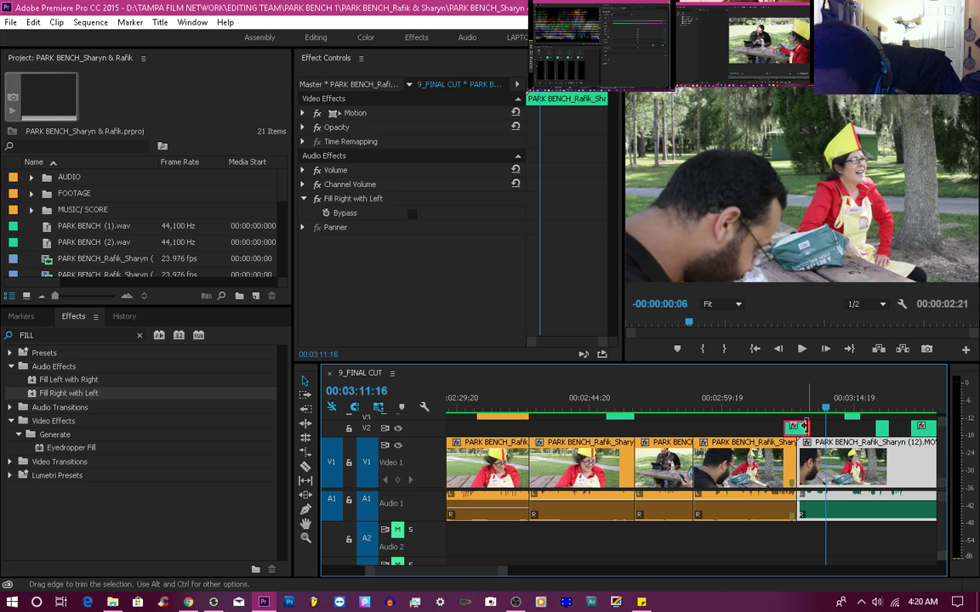
click(796, 410)
key(space)
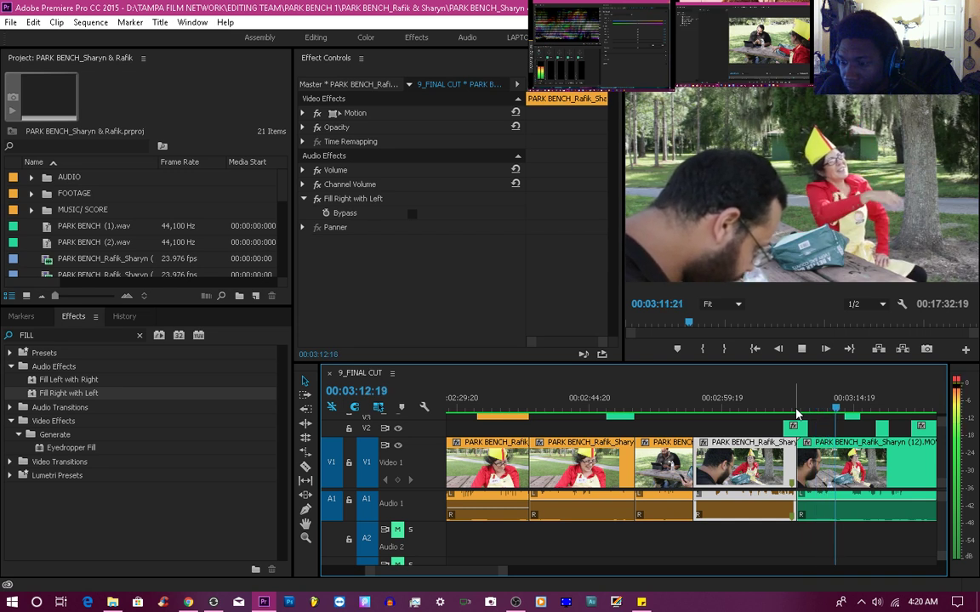
key(ctrl+s)
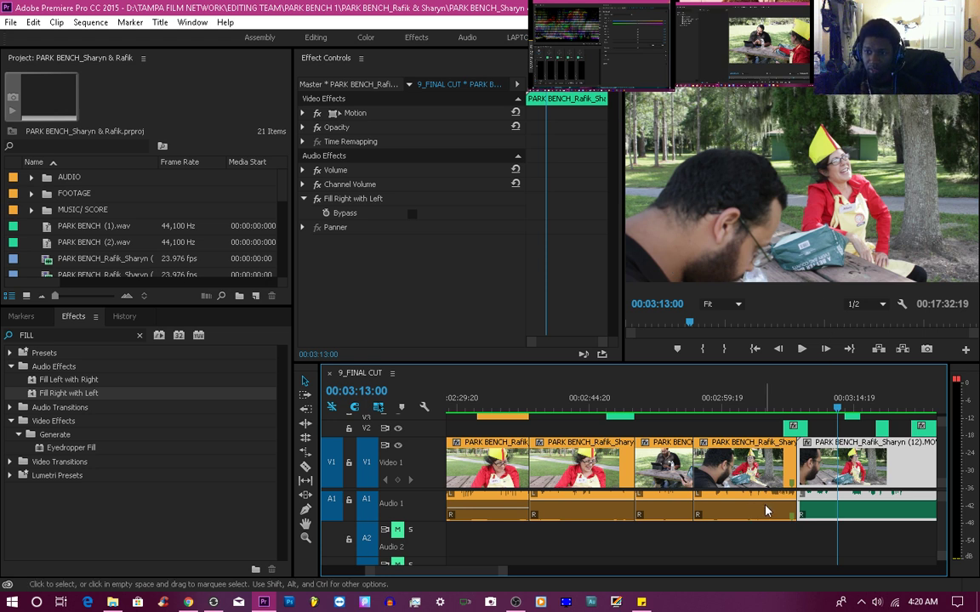
Play on to about 00:03:46, apply Fill Right with Left to V1 clip (13), and save the project
key(space)
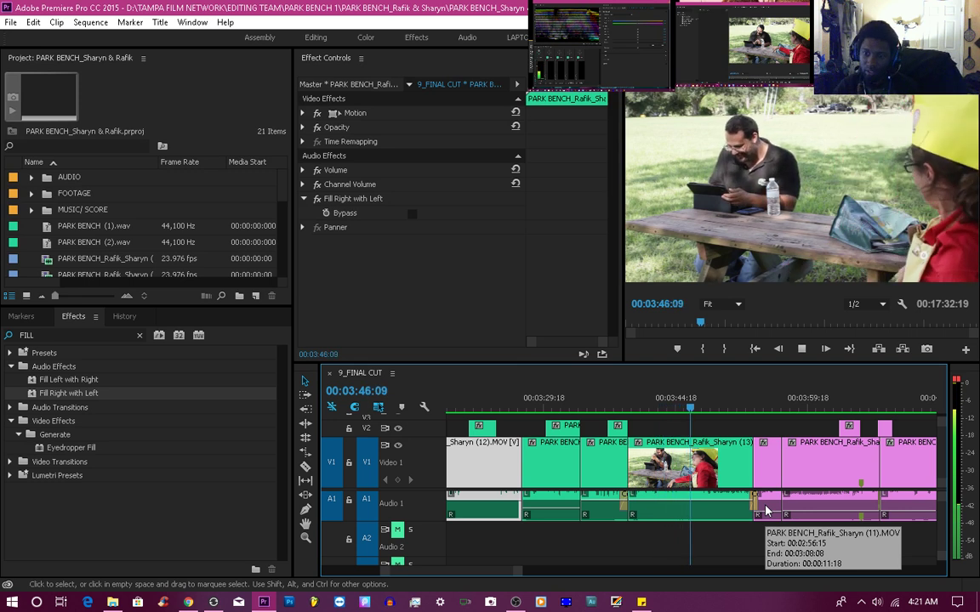
key(ctrl+z)
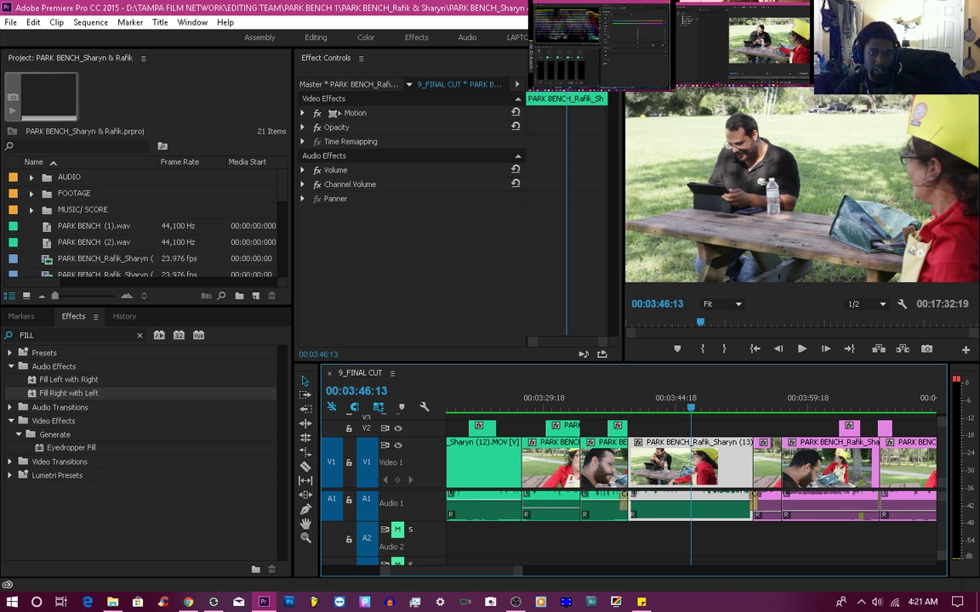
drag(60, 393, 318, 394)
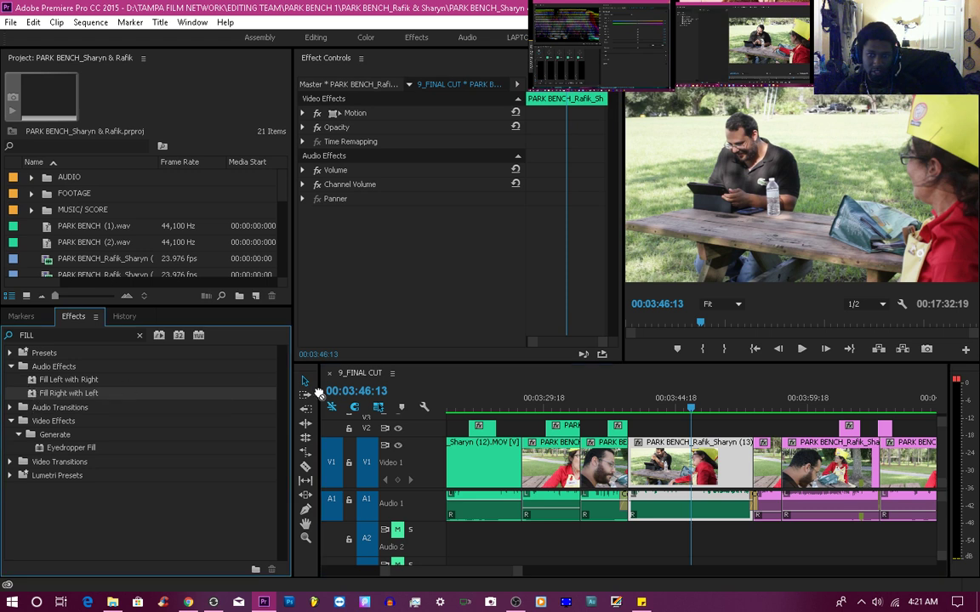
drag(678, 469, 679, 467)
key(space)
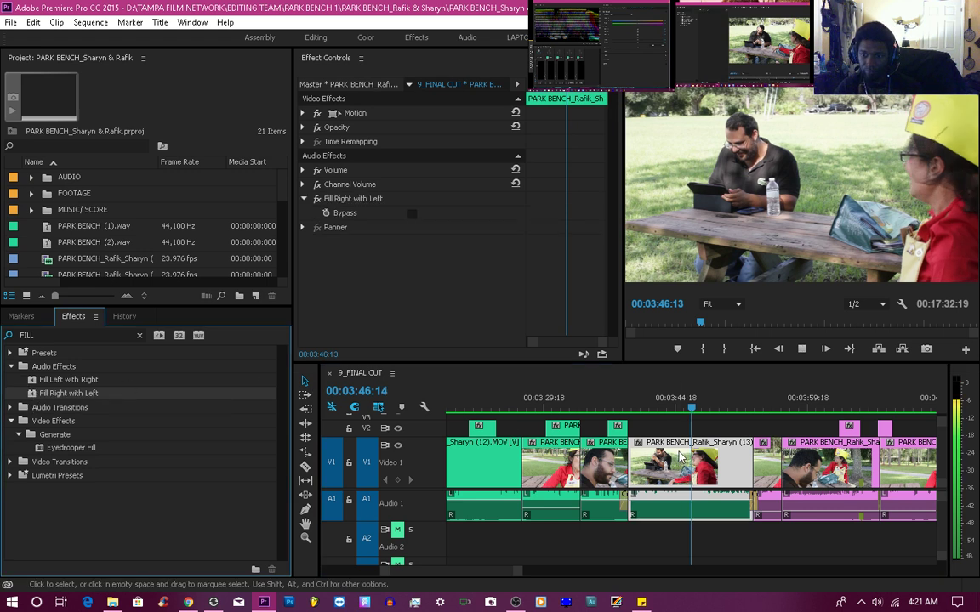
key(ctrl+s)
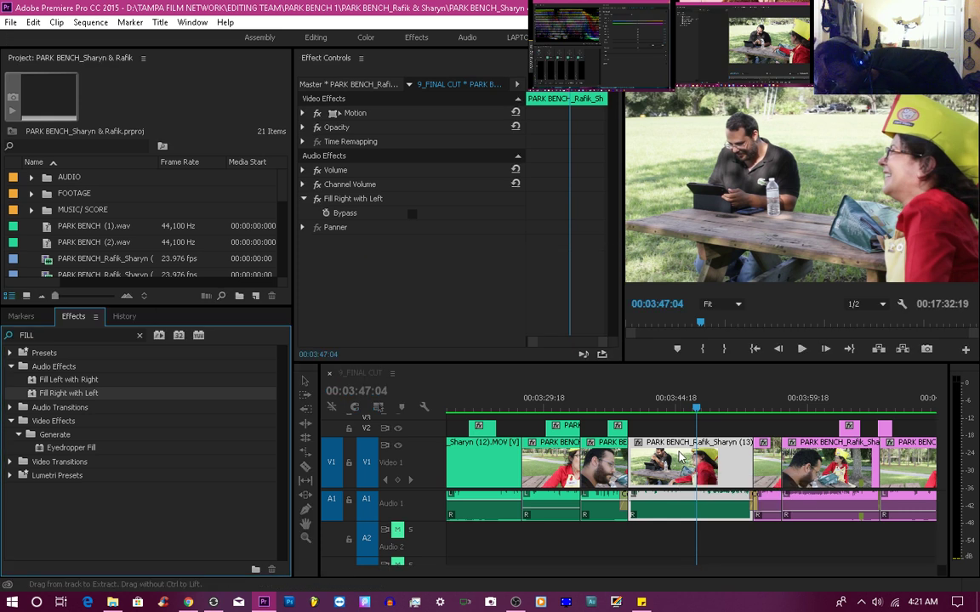
Play the sequence from 00:03:47 to past 00:04:11, and replay from 00:04:02:04 to about 00:04:29
key(space)
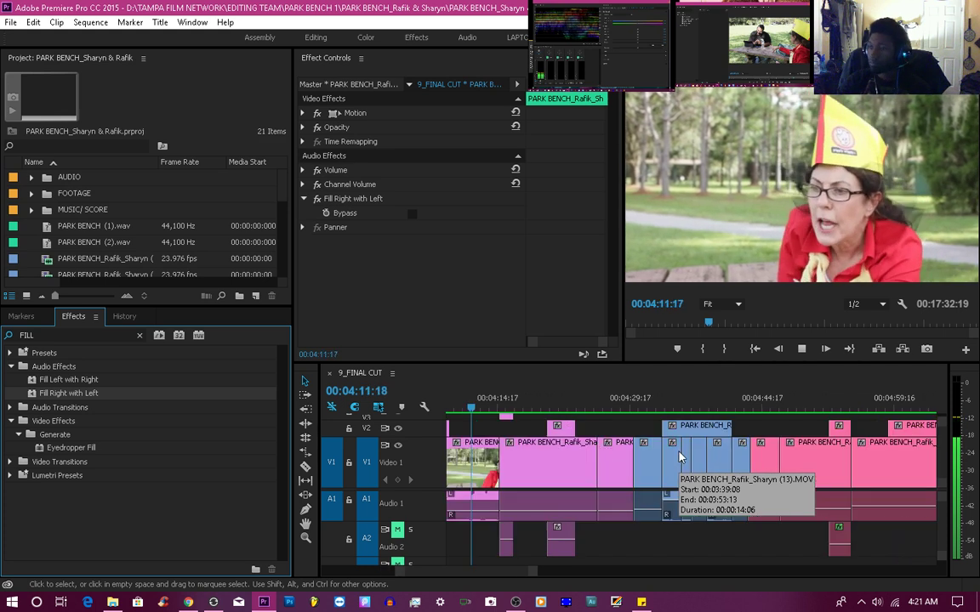
drag(455, 403, 440, 403)
click(820, 405)
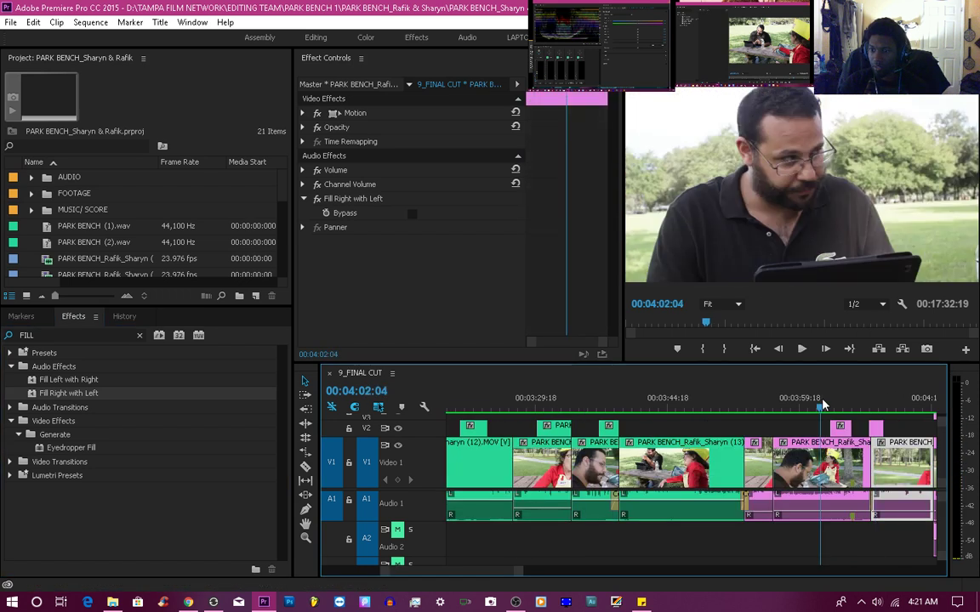
key(space)
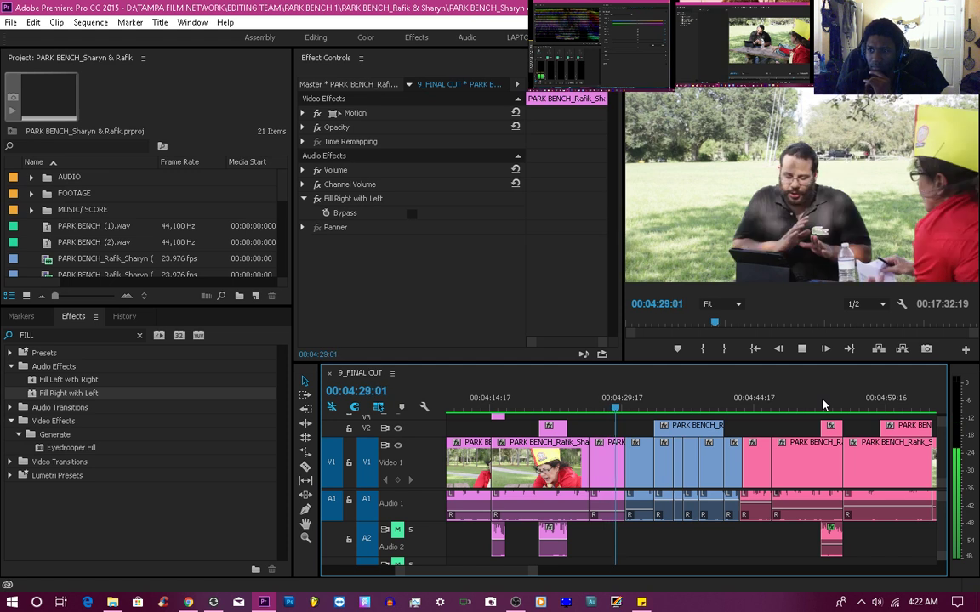
key(space)
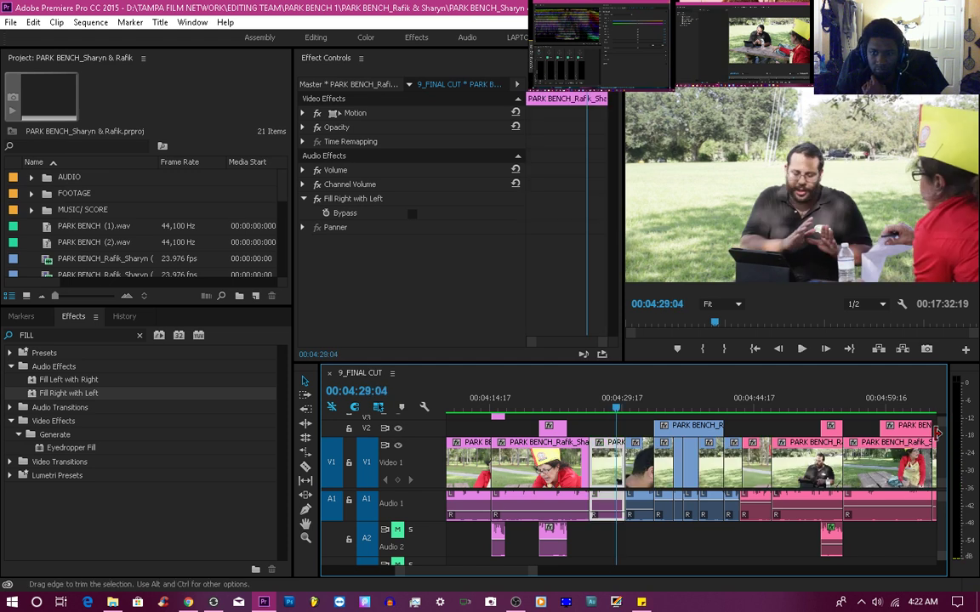
Play from 00:04:24:17 to 00:04:35:12 and apply Fill Right with Left to the short V1 clip there
click(578, 410)
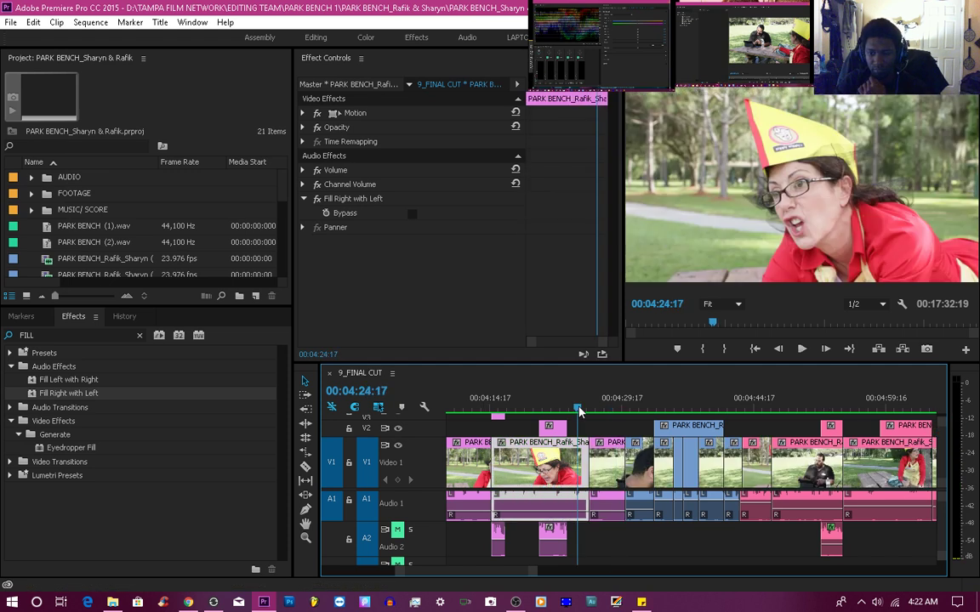
key(space)
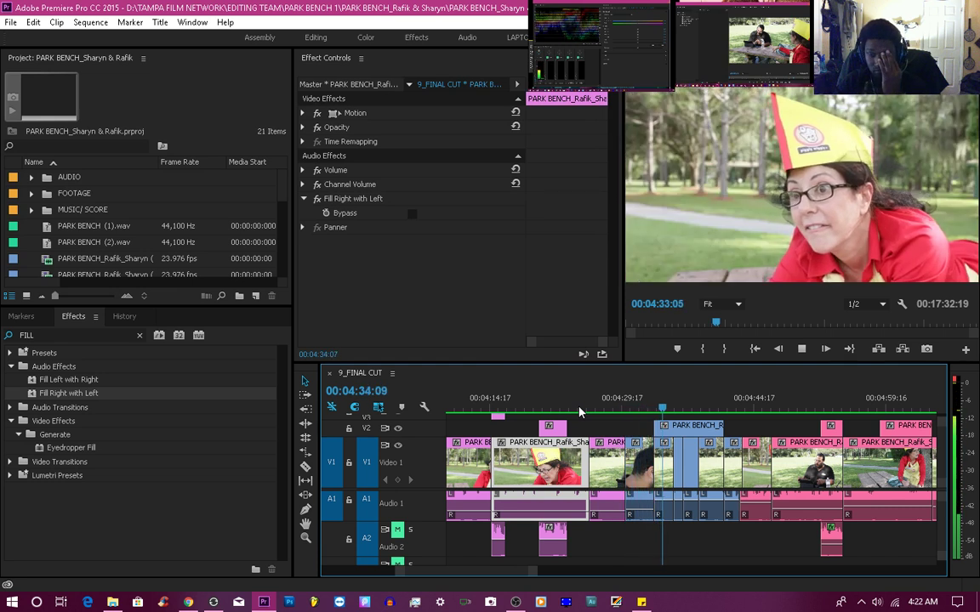
key(space)
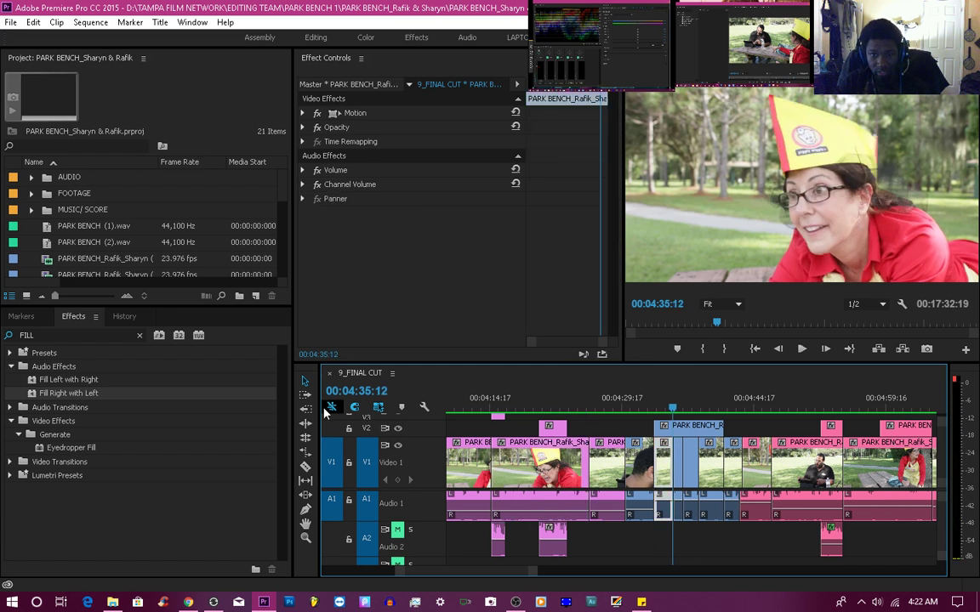
click(65, 399)
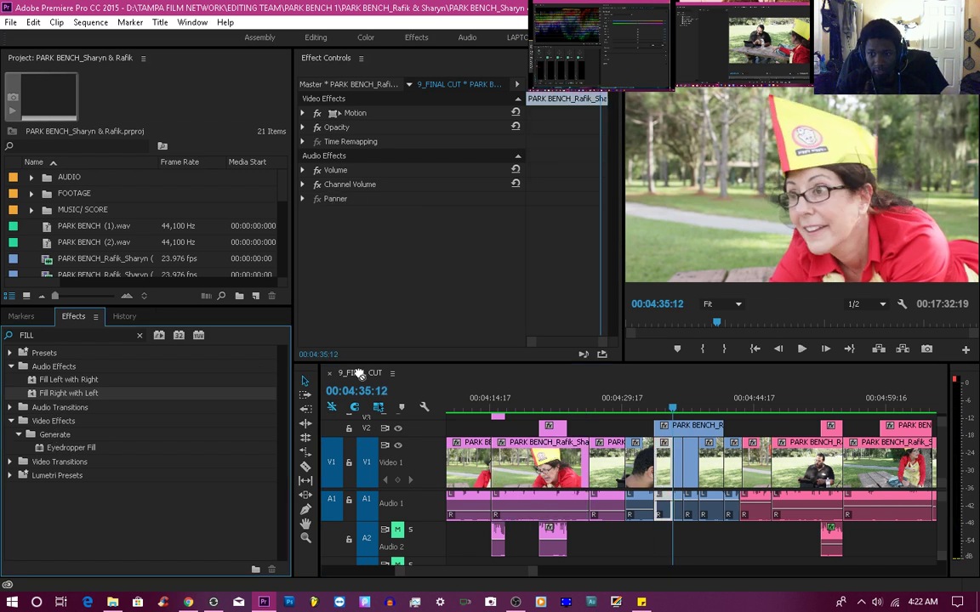
drag(664, 453, 666, 459)
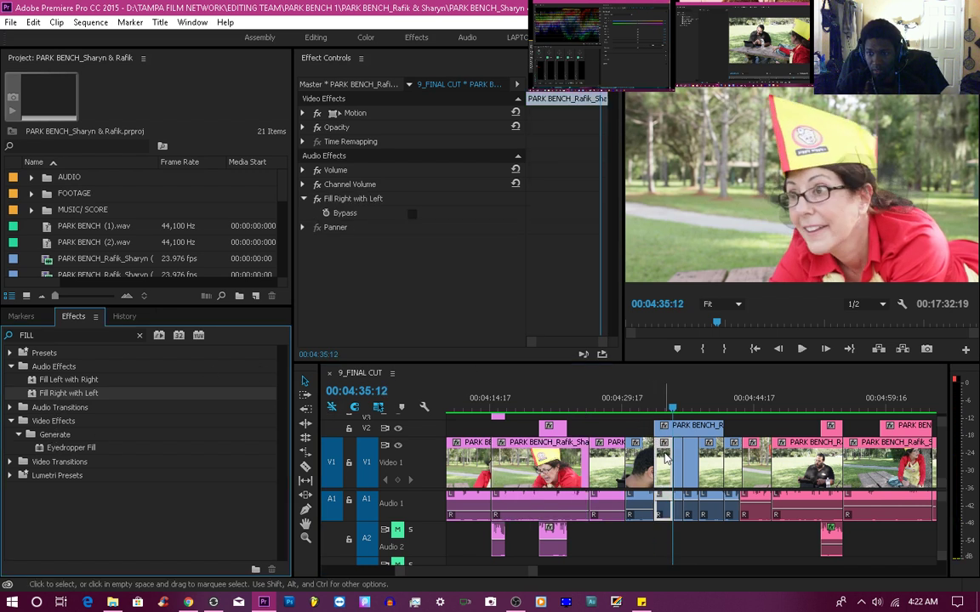
Play on to 00:04:37:02 and apply Fill Right with Left to the V1 clip starting near 00:04:38
key(space)
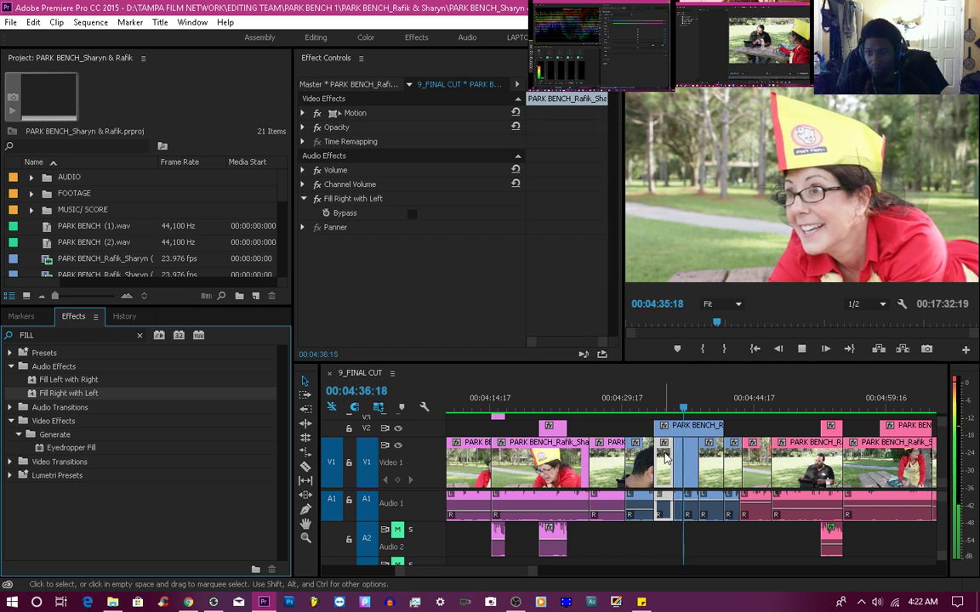
key(space)
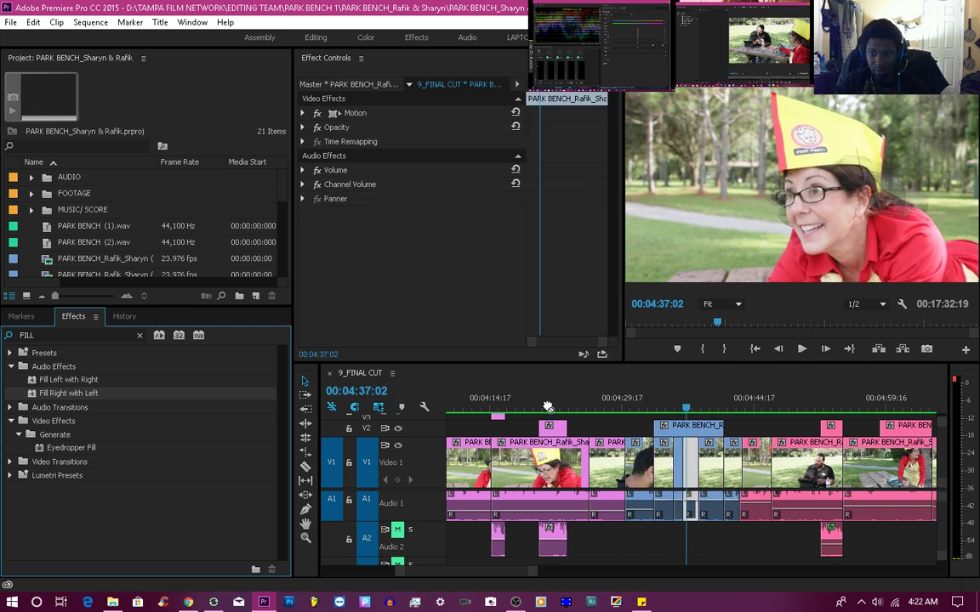
drag(548, 406, 700, 465)
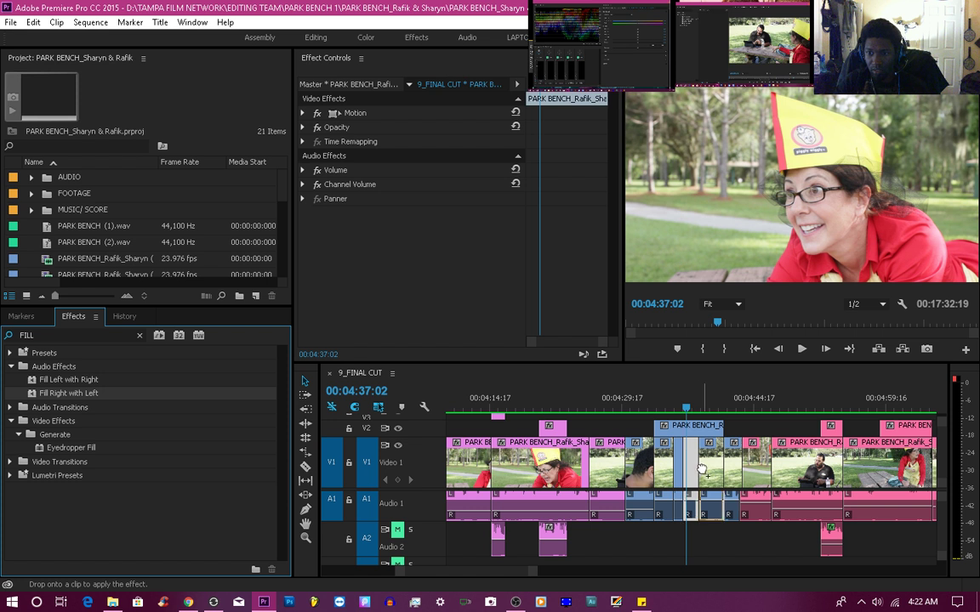
drag(702, 471, 704, 469)
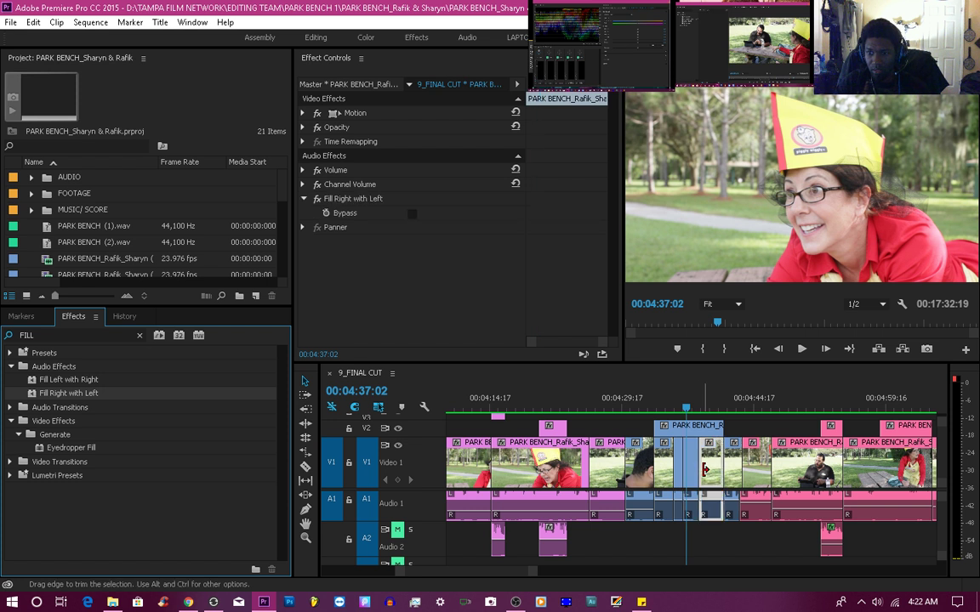
Play on to 00:04:41:22 and apply Fill Right with Left to the V1 clip under the playhead
key(space)
key(space)
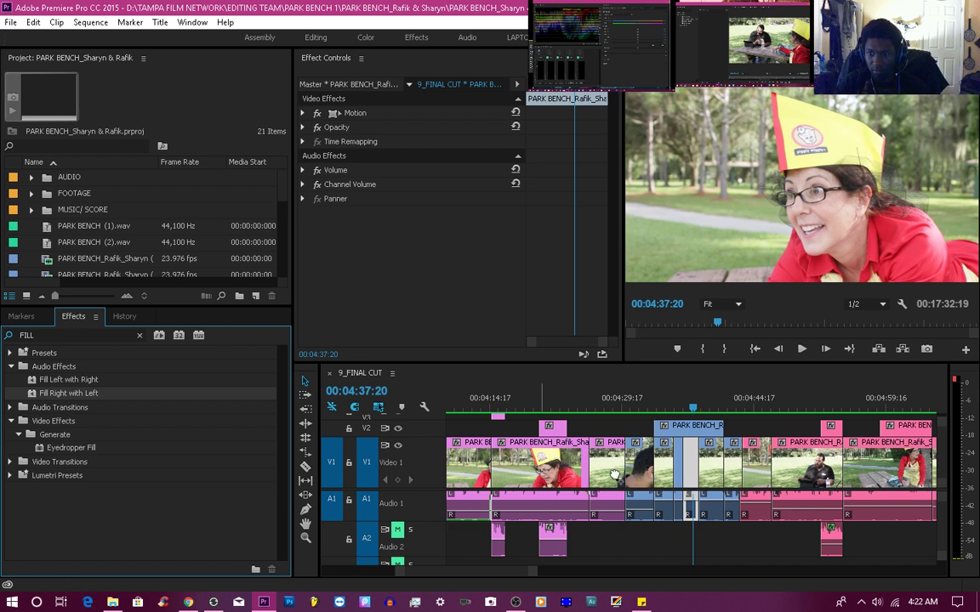
key(space)
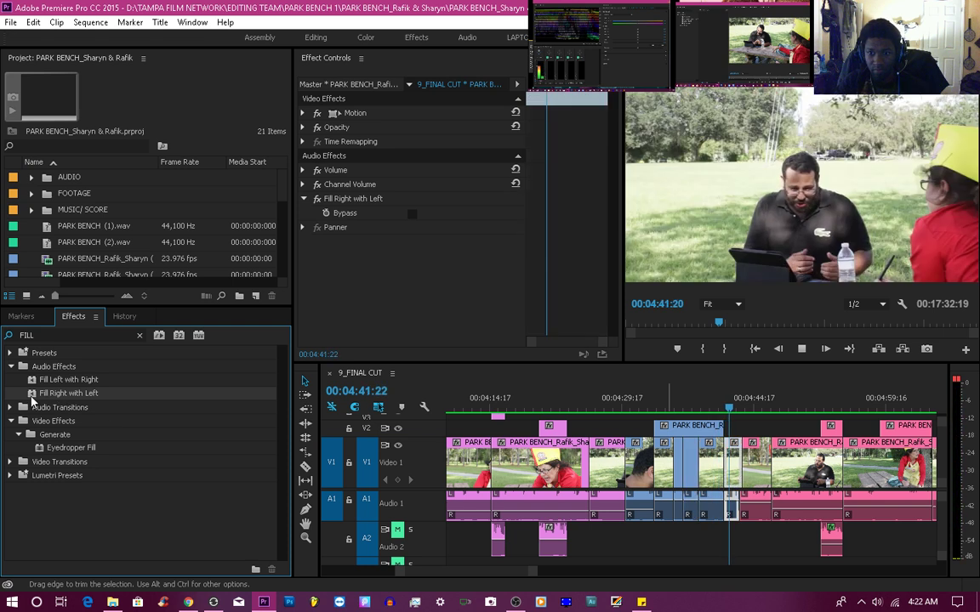
drag(32, 396, 620, 380)
drag(731, 467, 732, 467)
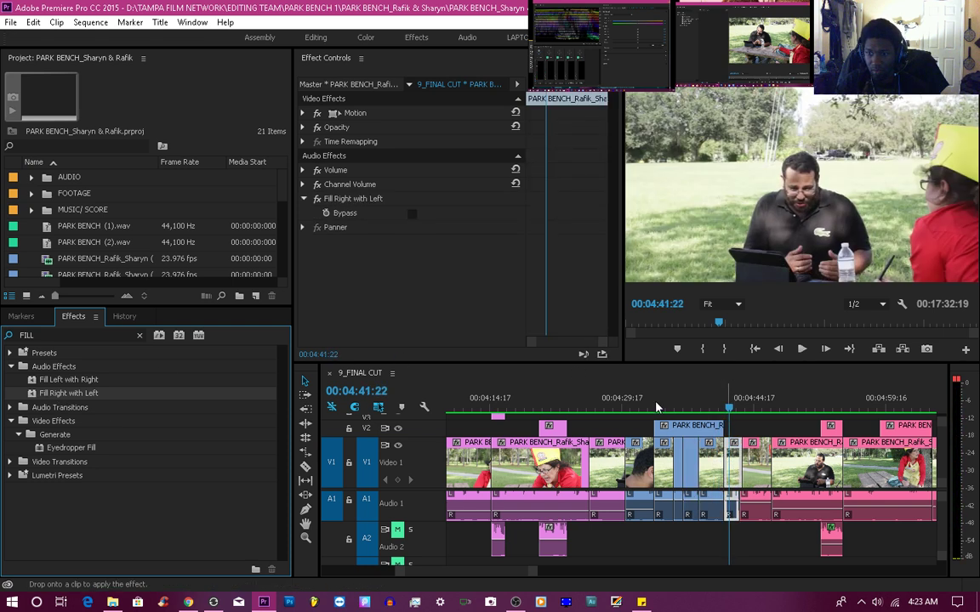
Play on to about 00:05:07, and replay from 00:05:01:15 to the end of the edited section near 00:05:20
key(space)
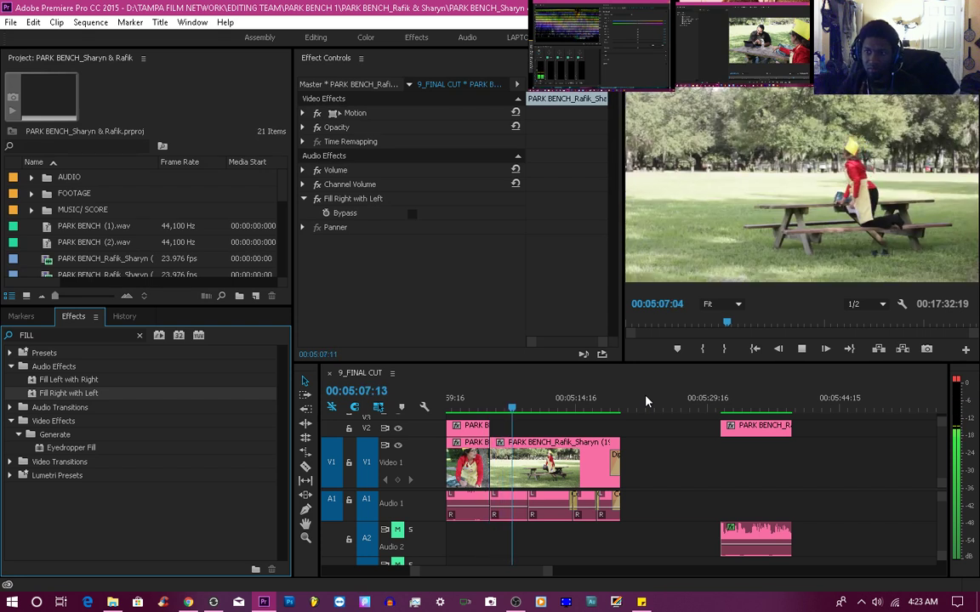
key(space)
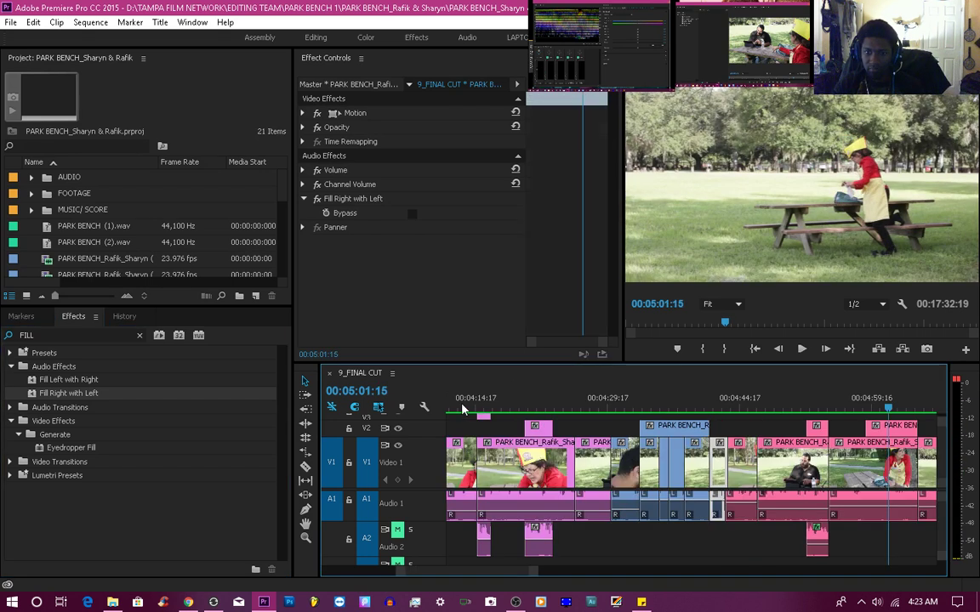
key(space)
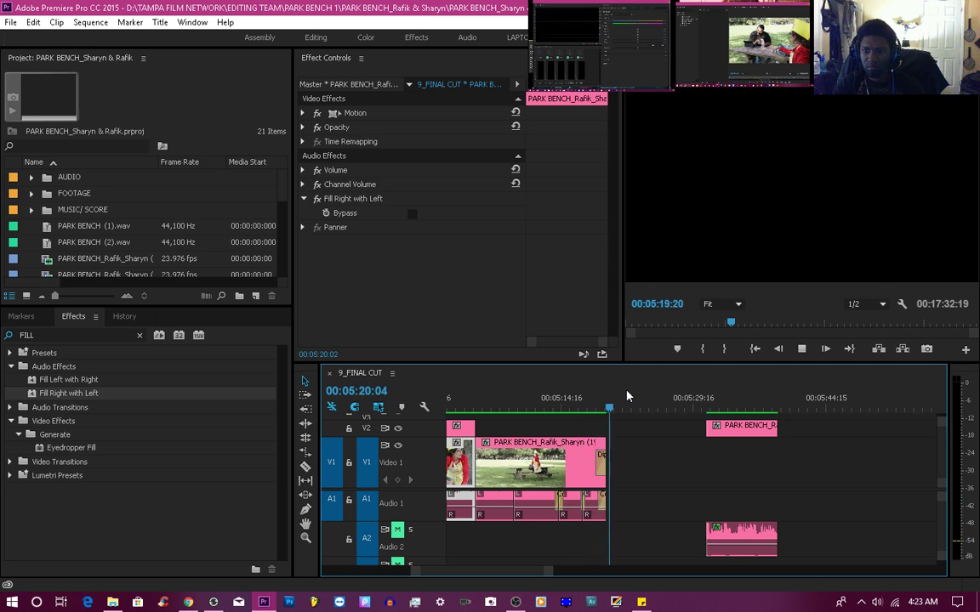
Stop playback past the end of the edited section, save the project, and return to 00:04:51:23 with the Selection tool active
key(space)
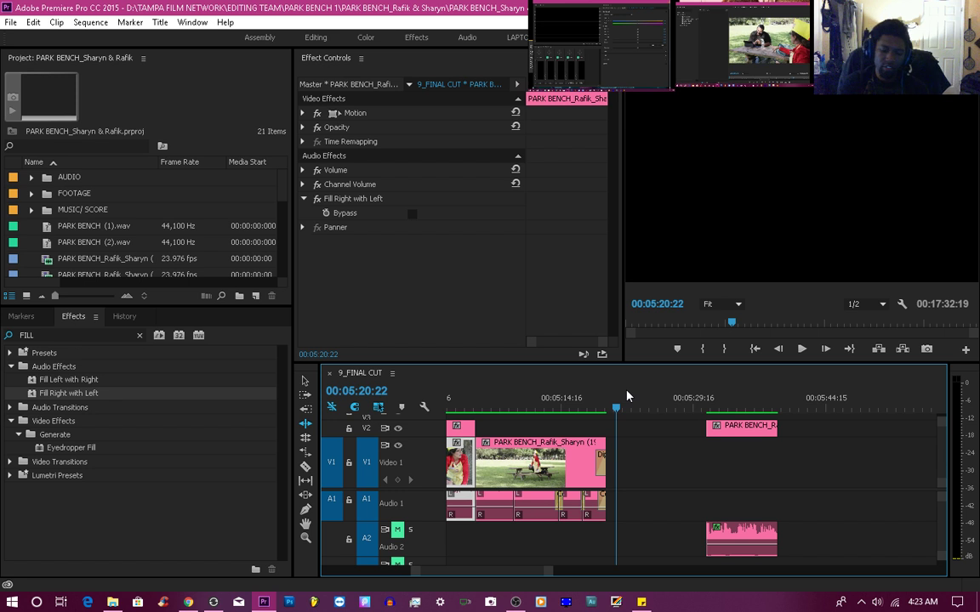
key(ctrl+s)
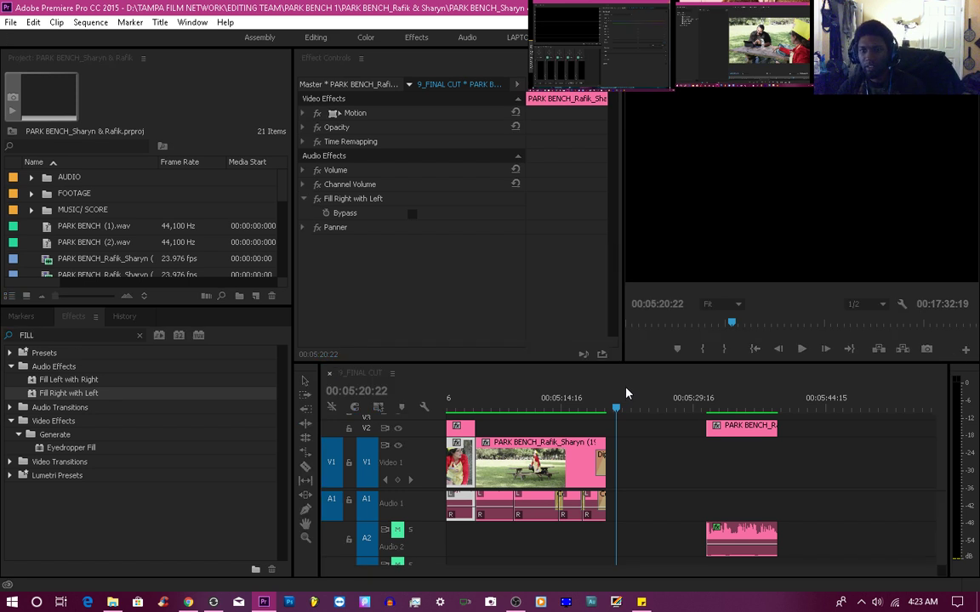
drag(523, 409, 463, 414)
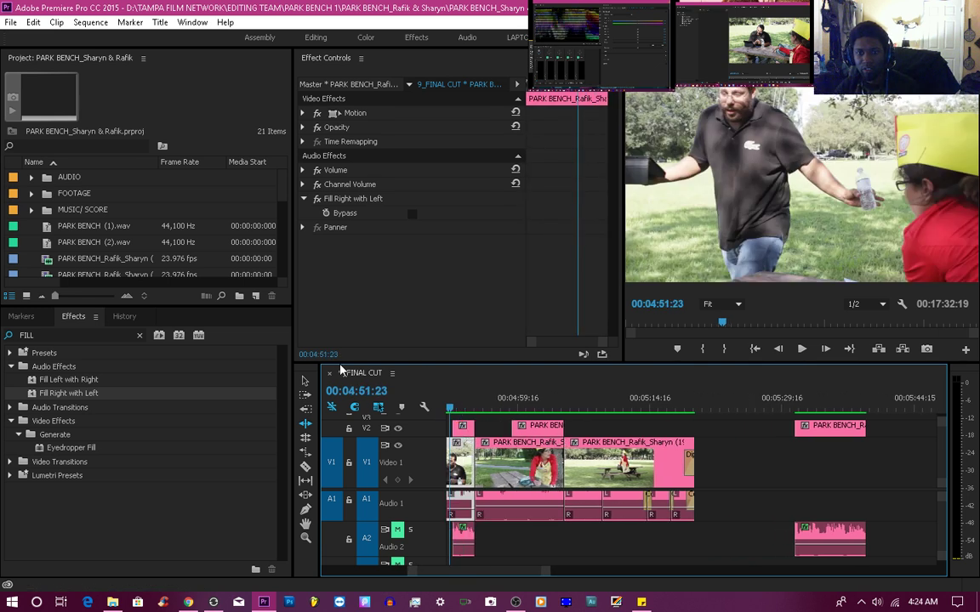
click(306, 384)
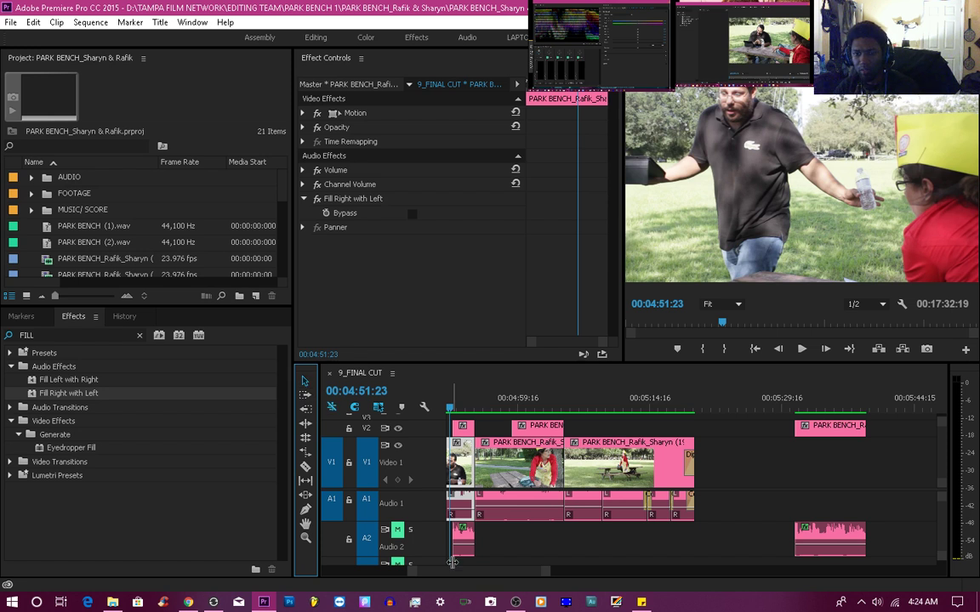
Move the playhead to 00:04:17:07 in the V1 close-up of the woman and save the project
scroll(451, 568, up, 5)
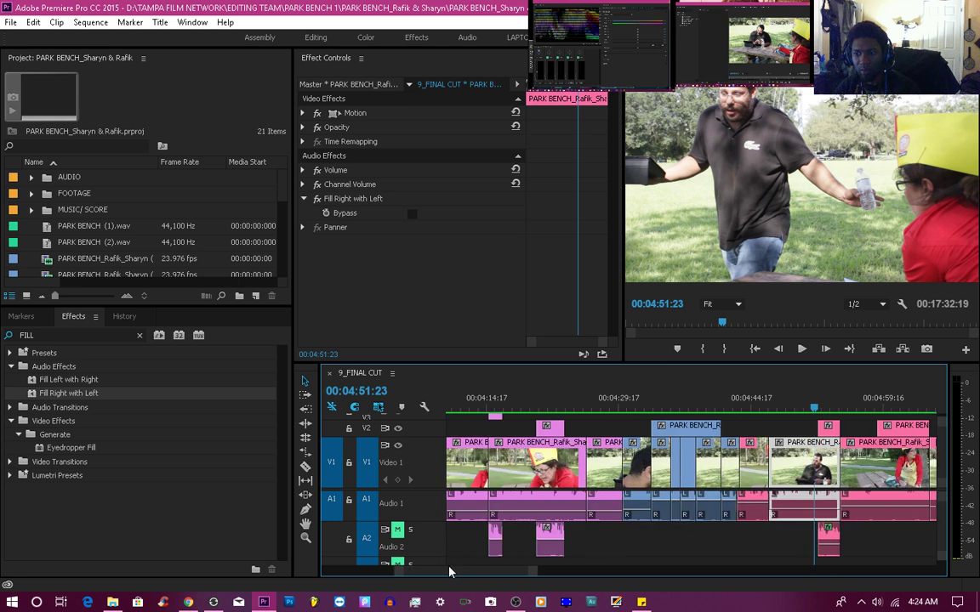
scroll(451, 571, down, 1)
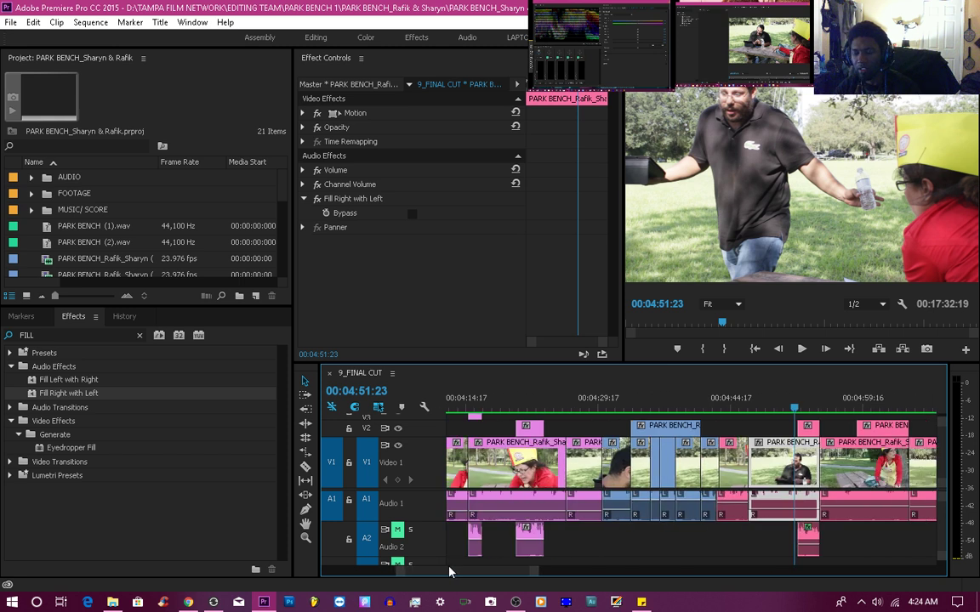
scroll(451, 572, down, 1)
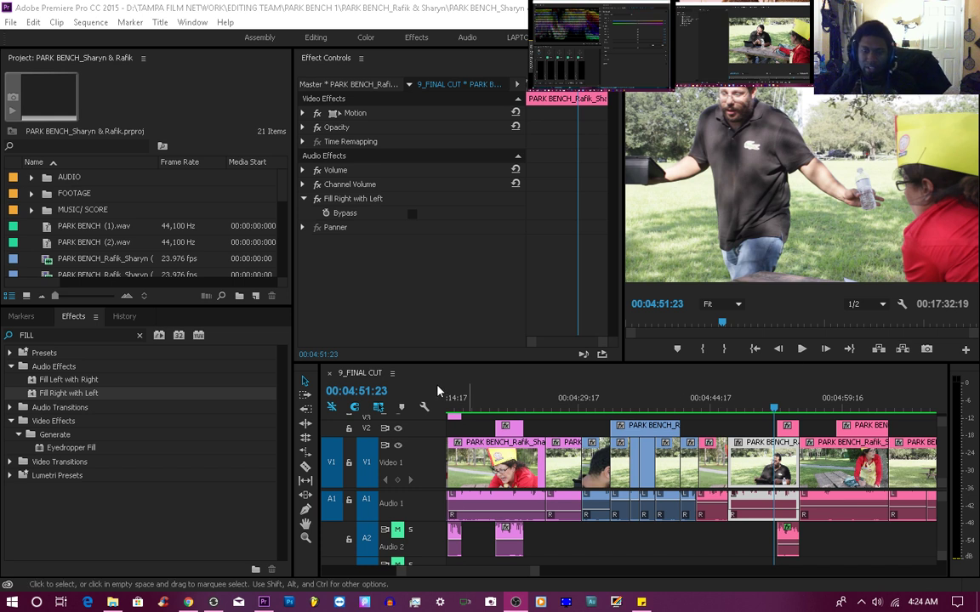
click(471, 409)
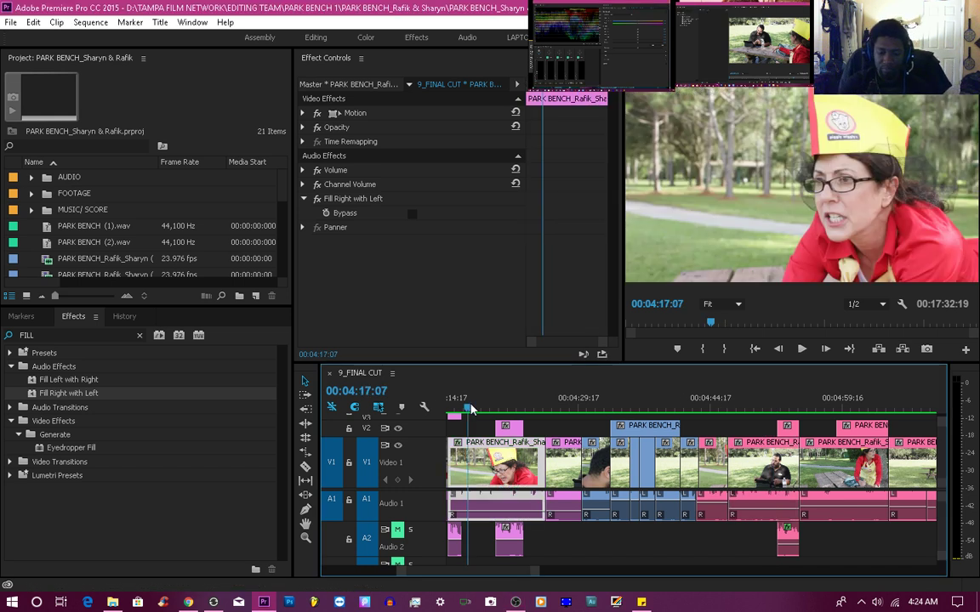
key(ctrl+s)
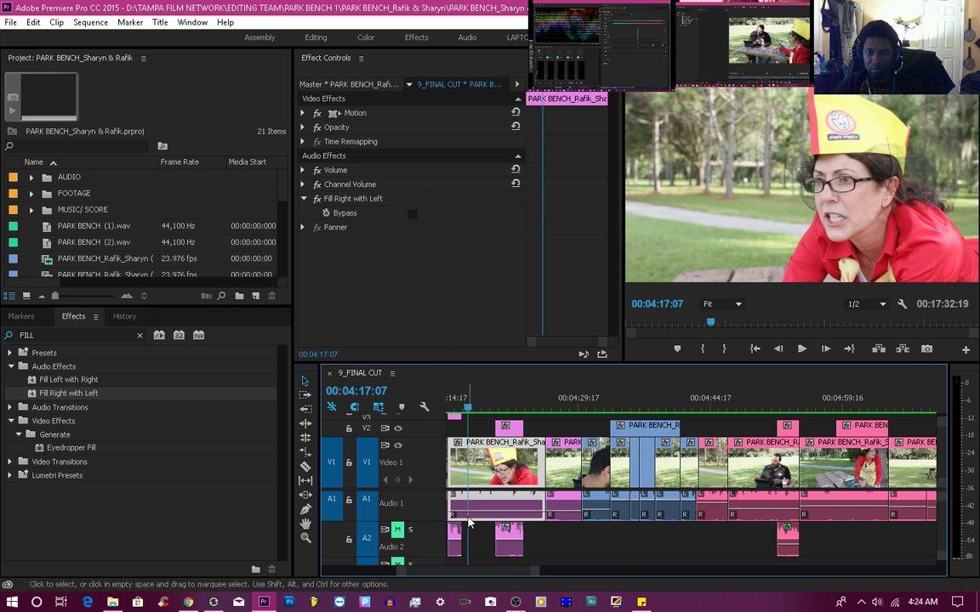
Move the stray V2 clip and its A2 audio at 00:05:34:01 further along the sequence, starting at about 00:05:59
key(backslash)
drag(283, 580, 364, 587)
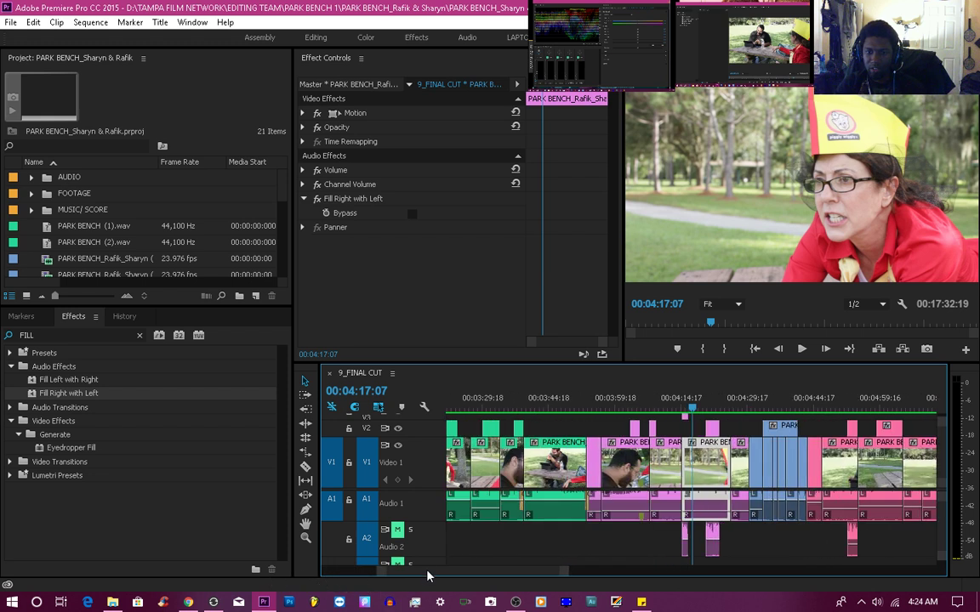
drag(427, 577, 453, 572)
drag(613, 398, 681, 399)
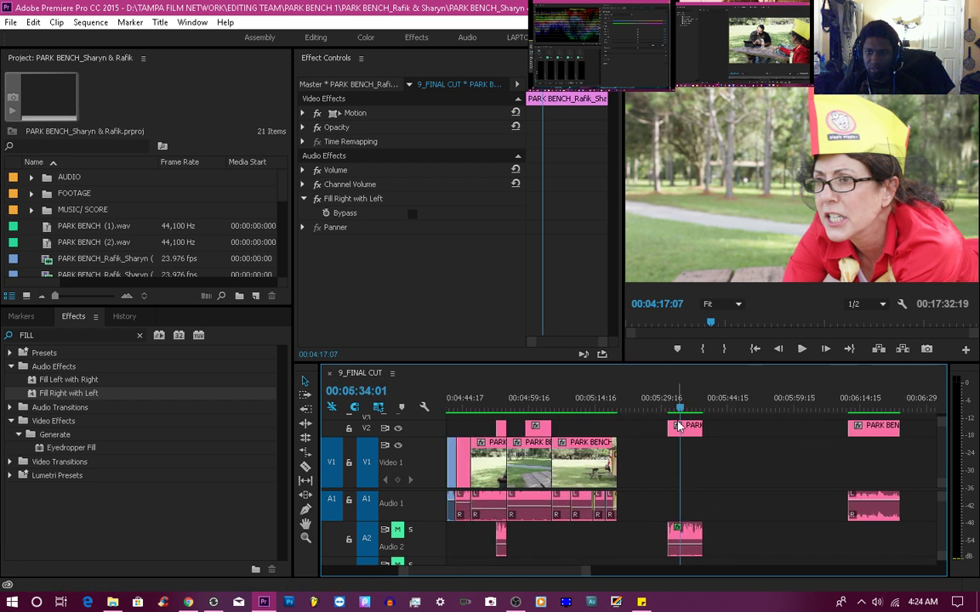
drag(680, 436, 804, 435)
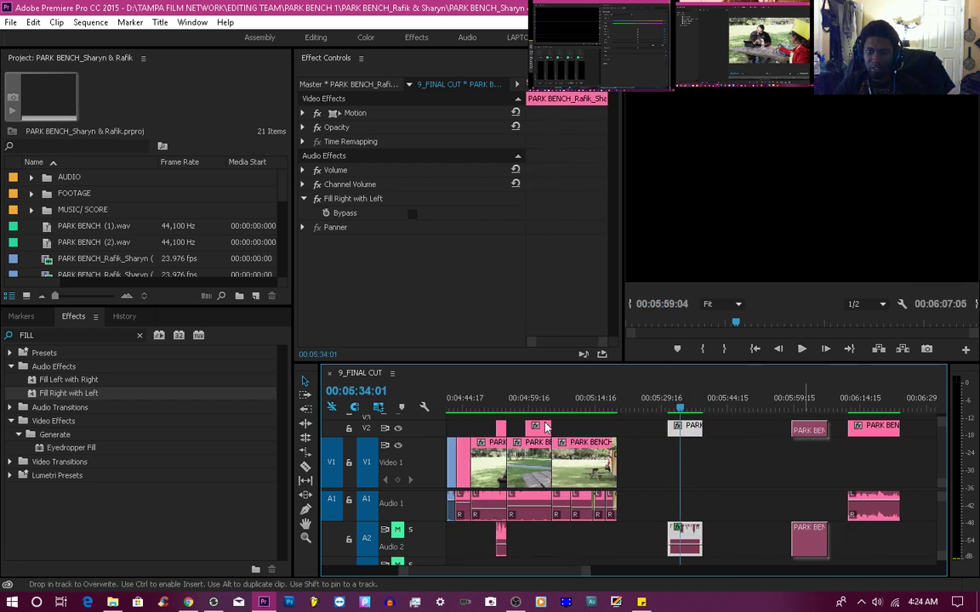
Show the Work Area Bar and shorten the work area to finish at the end of the last edited V1 clip, near 00:05:20
right_click(349, 378)
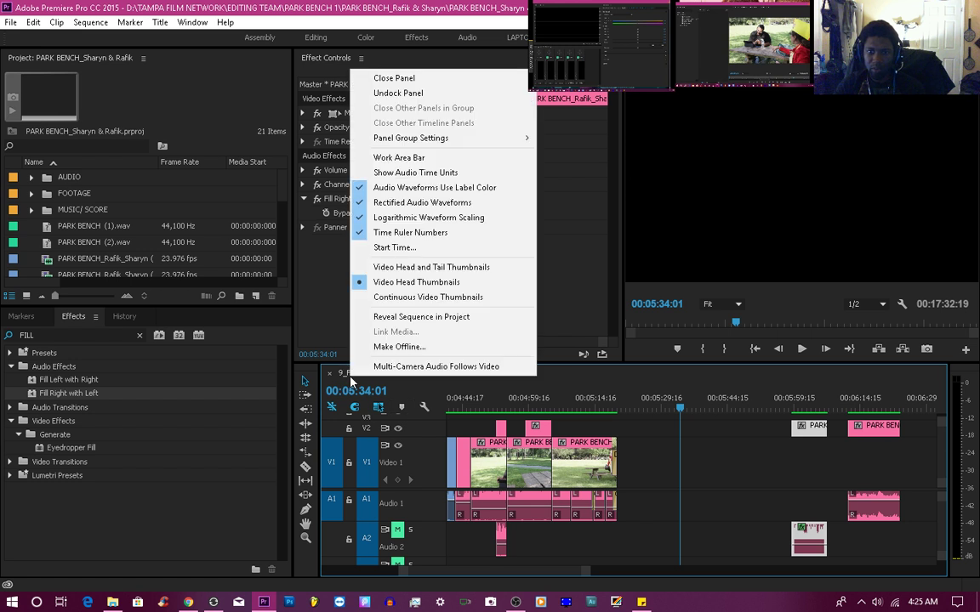
click(399, 157)
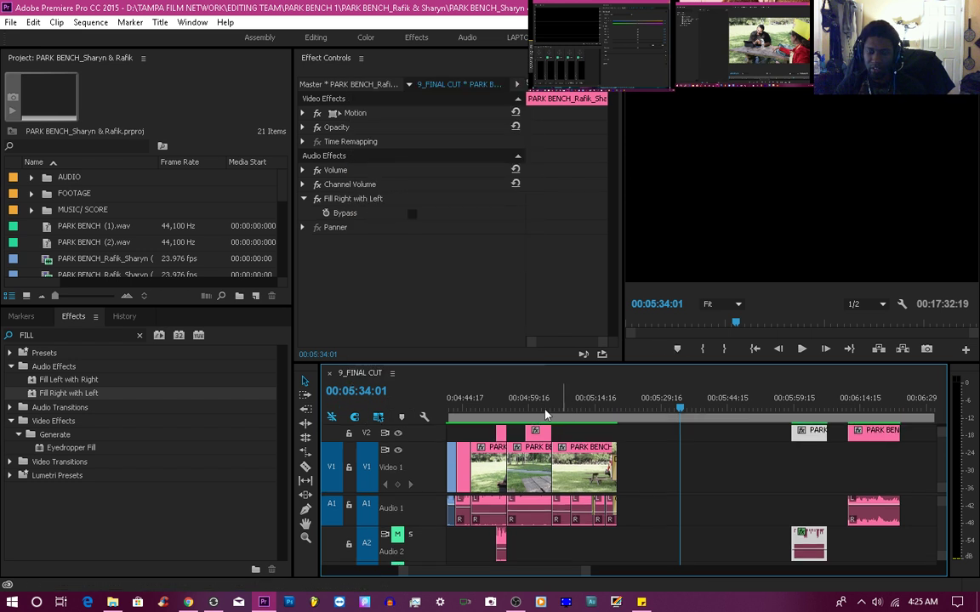
drag(403, 573, 161, 587)
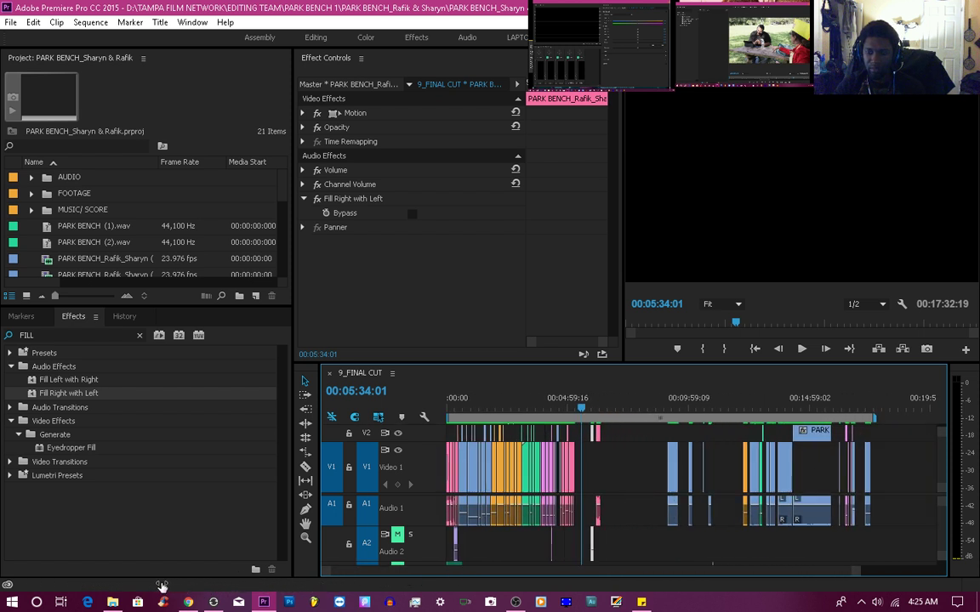
drag(874, 414, 582, 444)
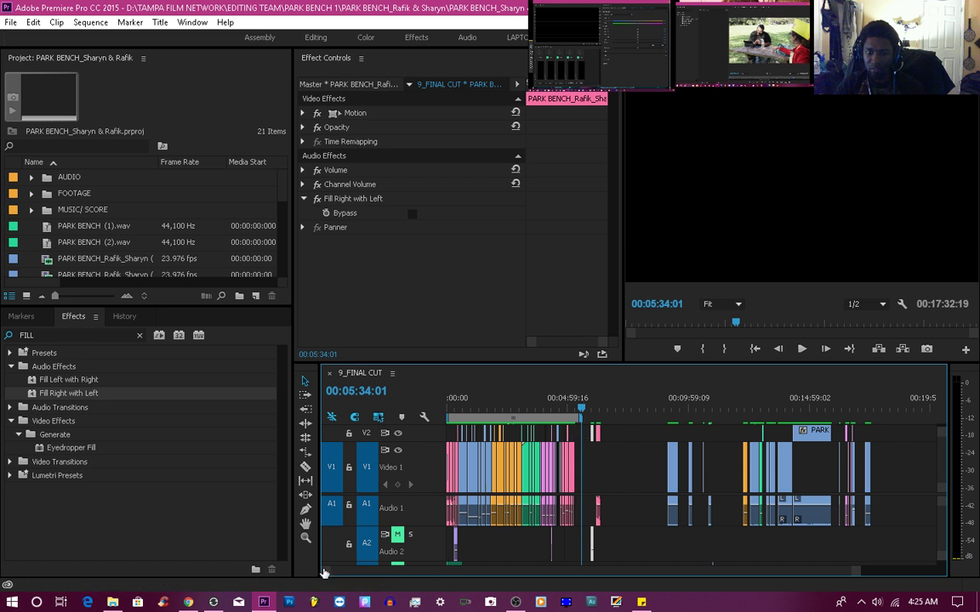
drag(324, 571, 473, 567)
drag(648, 425, 631, 425)
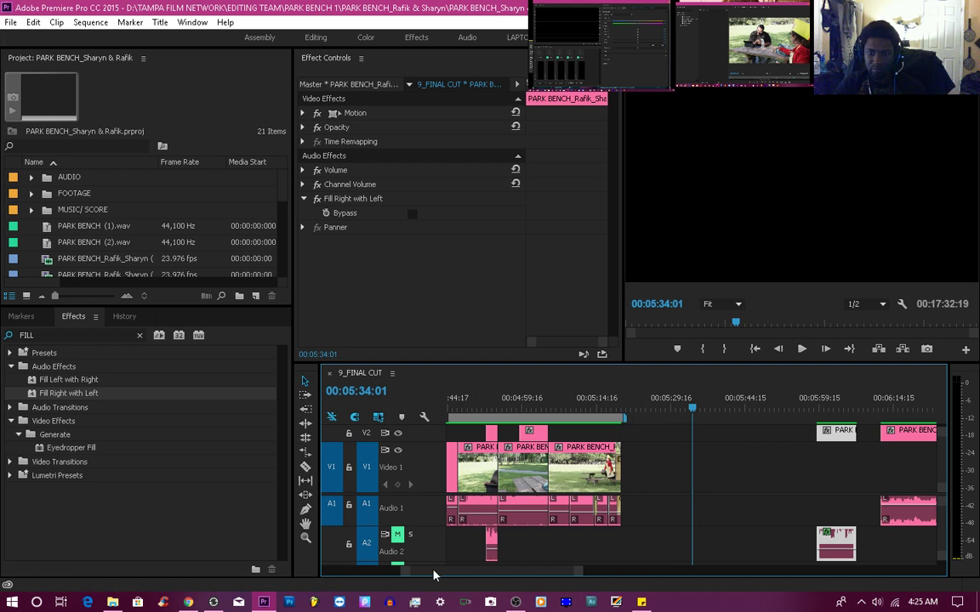
Check that the work area spans the whole edited section from the sequence start, and save the project
drag(433, 574, 306, 585)
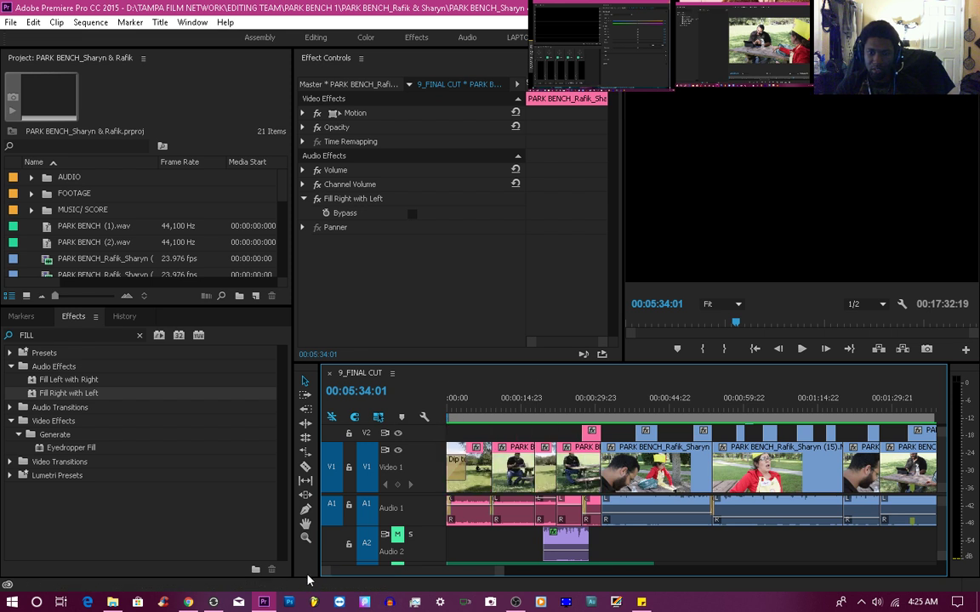
drag(330, 576, 153, 587)
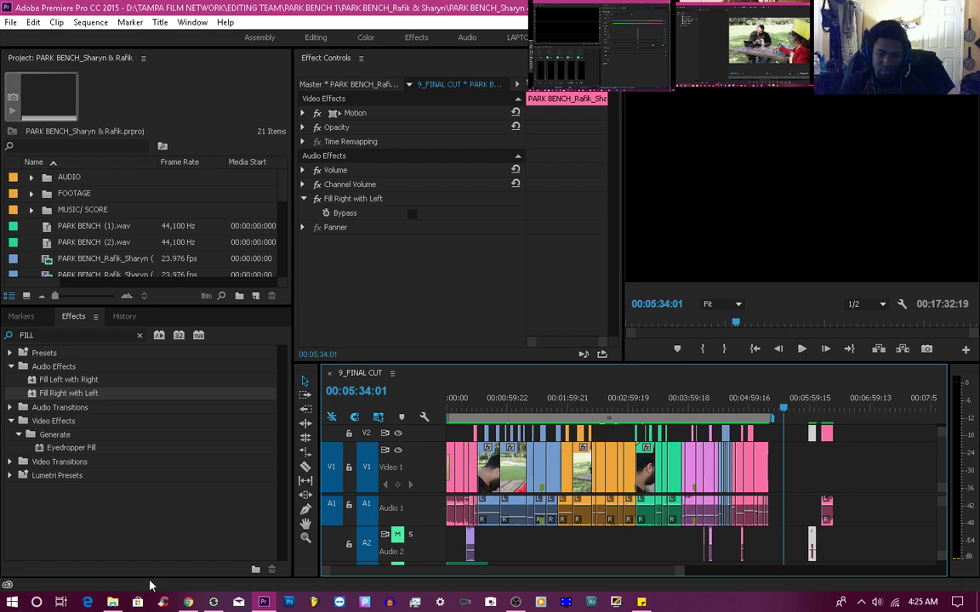
key(ctrl+s)
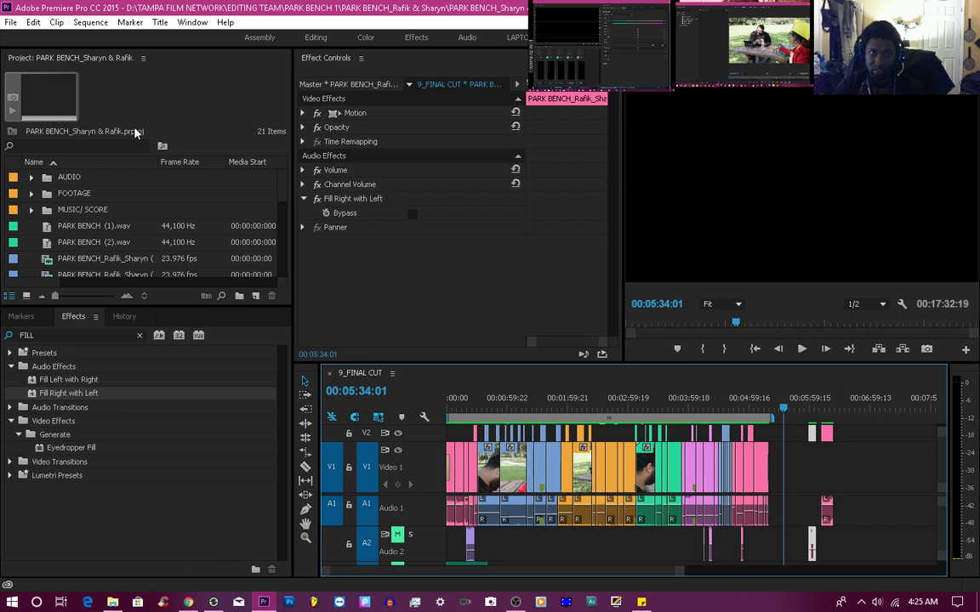
Open the media export settings for the sequence and set the export format to H.264
click(92, 23)
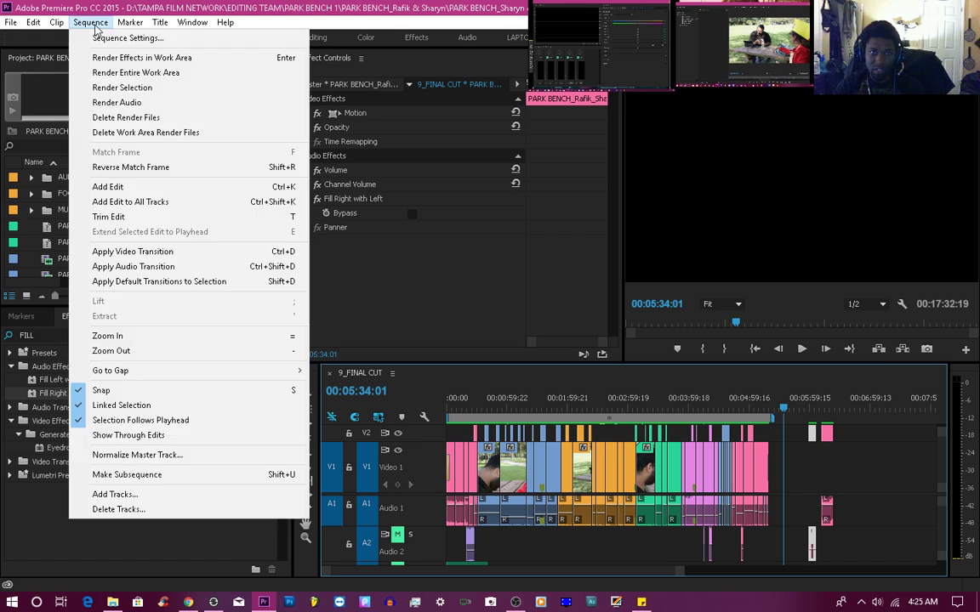
click(95, 25)
click(12, 23)
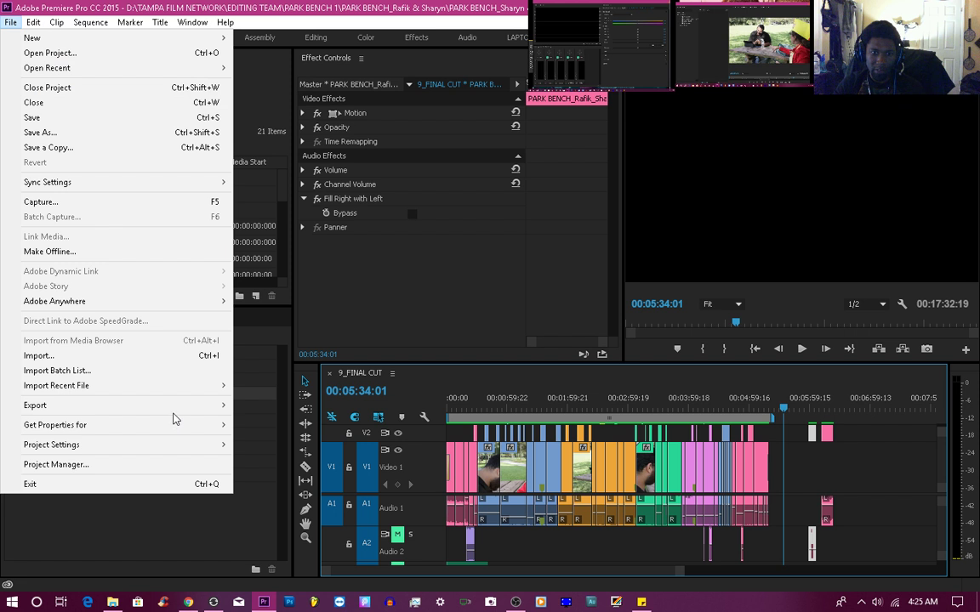
mouse_move(168, 410)
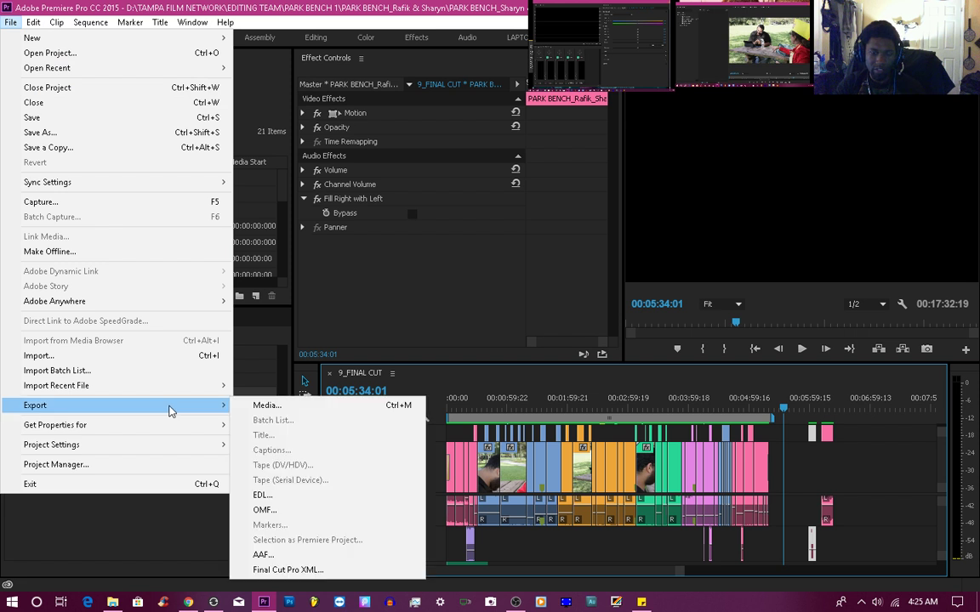
click(263, 409)
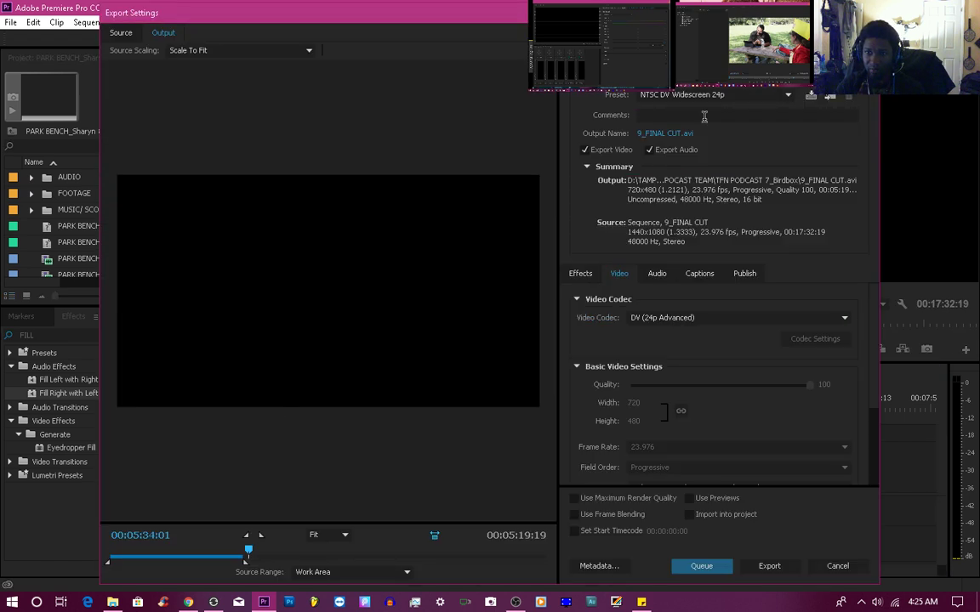
click(672, 85)
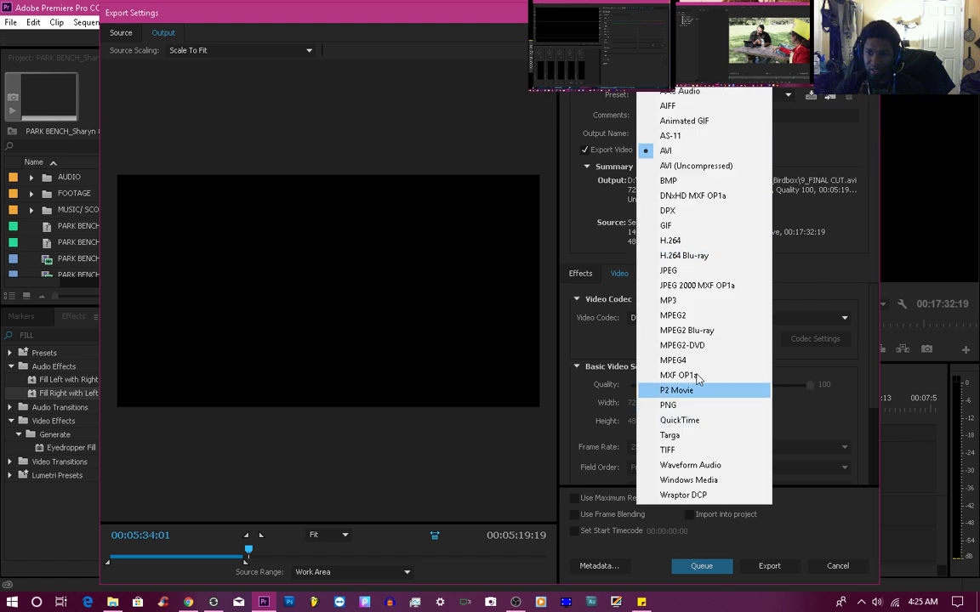
click(694, 240)
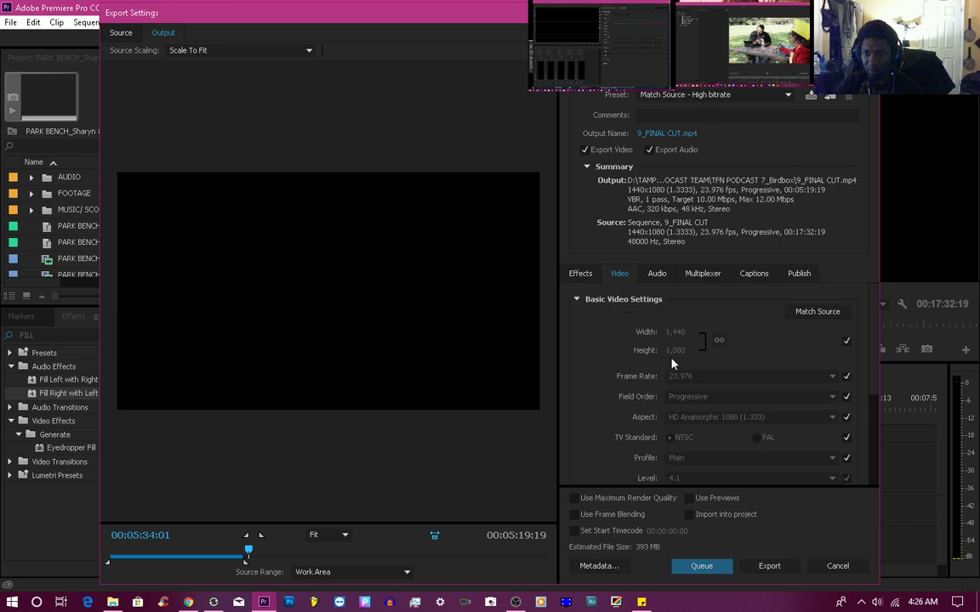
Choose the current project's own folder inside EDITING TEAM > PARK BENCH 1 as the export's output location
click(667, 135)
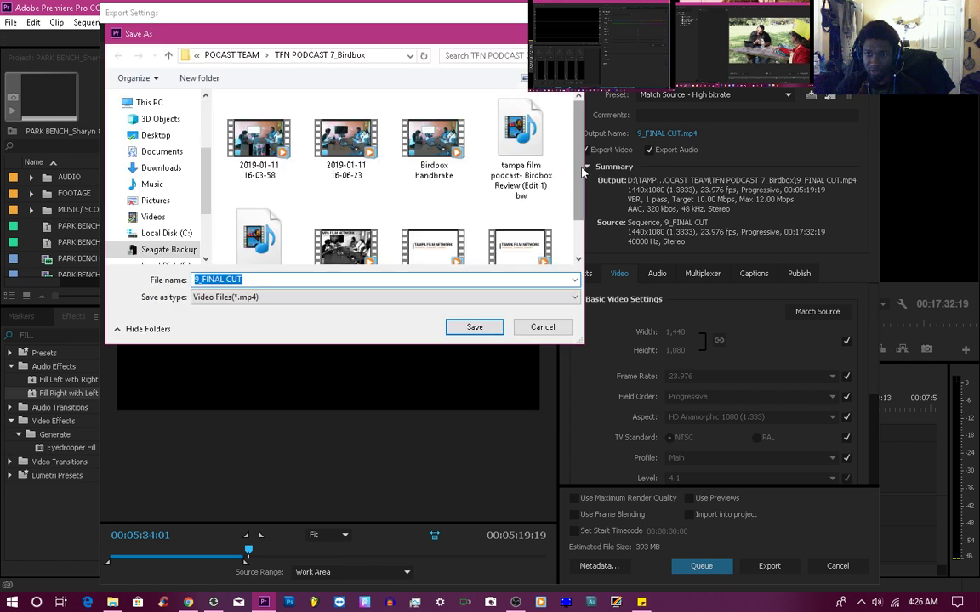
scroll(575, 127, down, 2)
scroll(575, 127, up, 2)
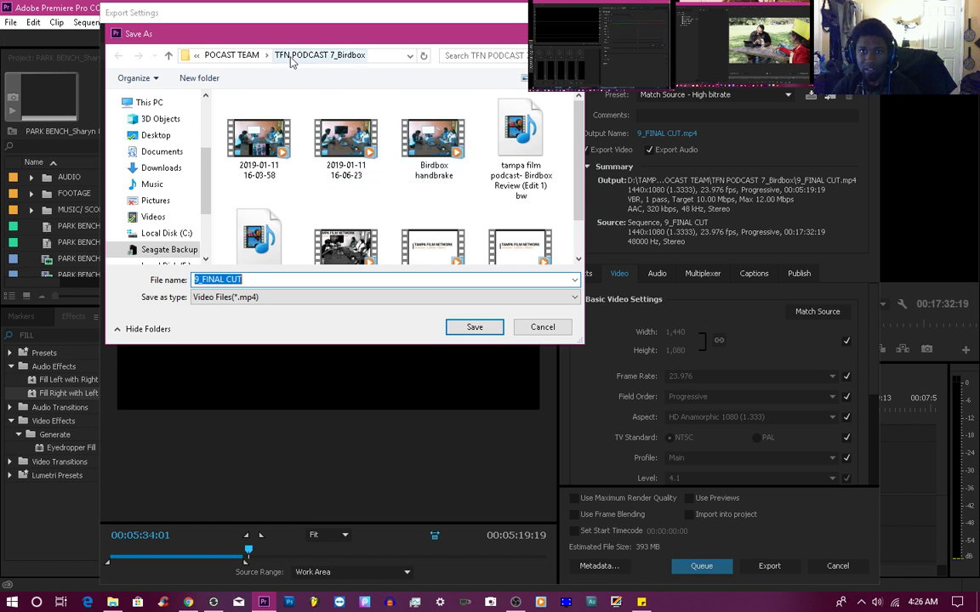
click(240, 57)
click(240, 57)
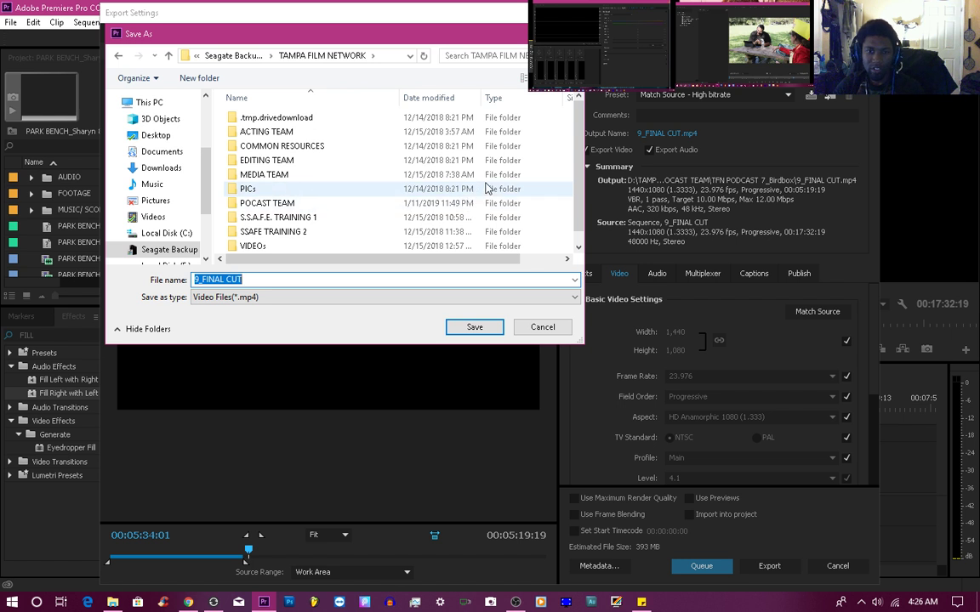
double_click(432, 157)
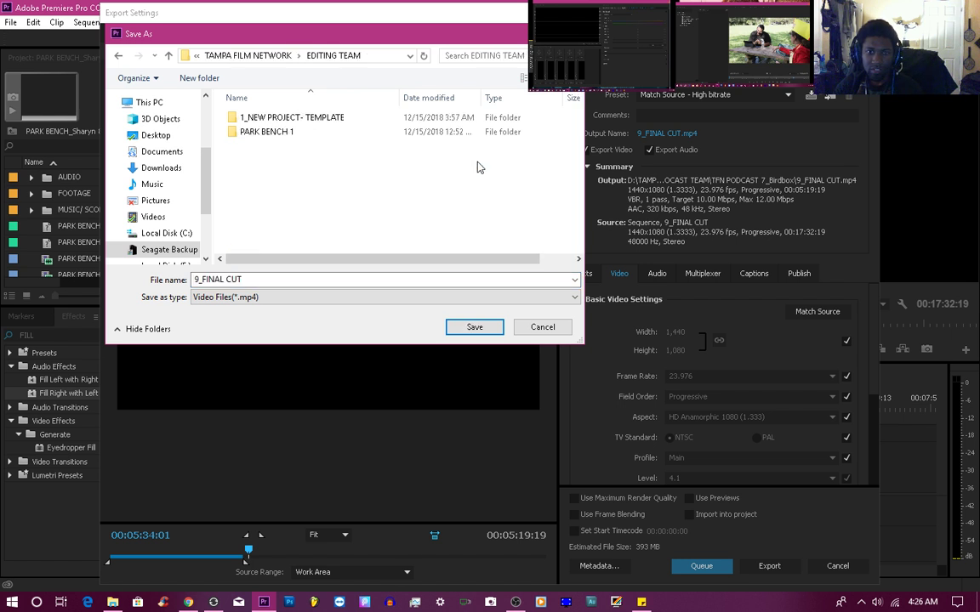
double_click(293, 133)
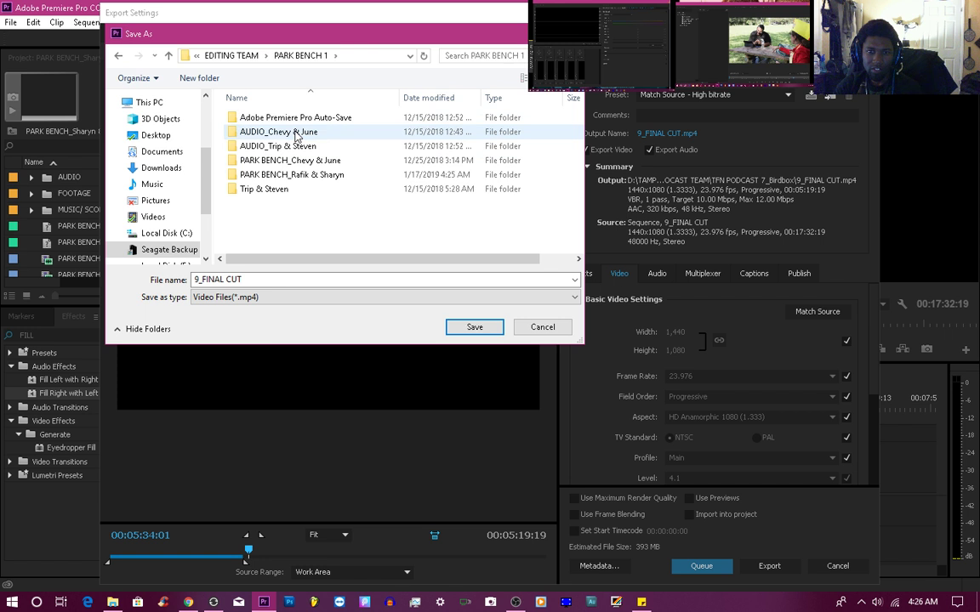
double_click(299, 176)
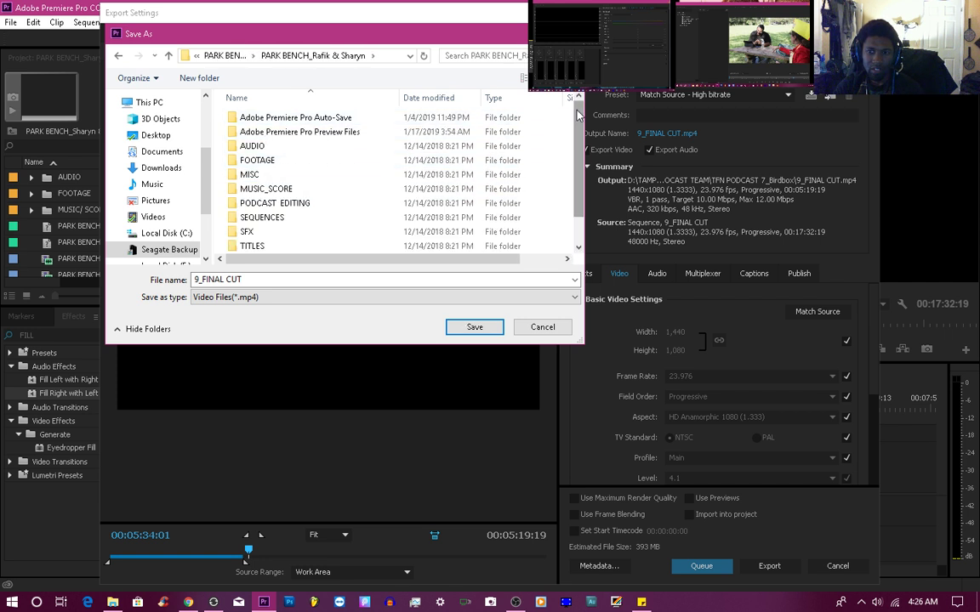
Name the export file ROUGH CUT 1 and save that name in the project folder
drag(576, 115, 554, 113)
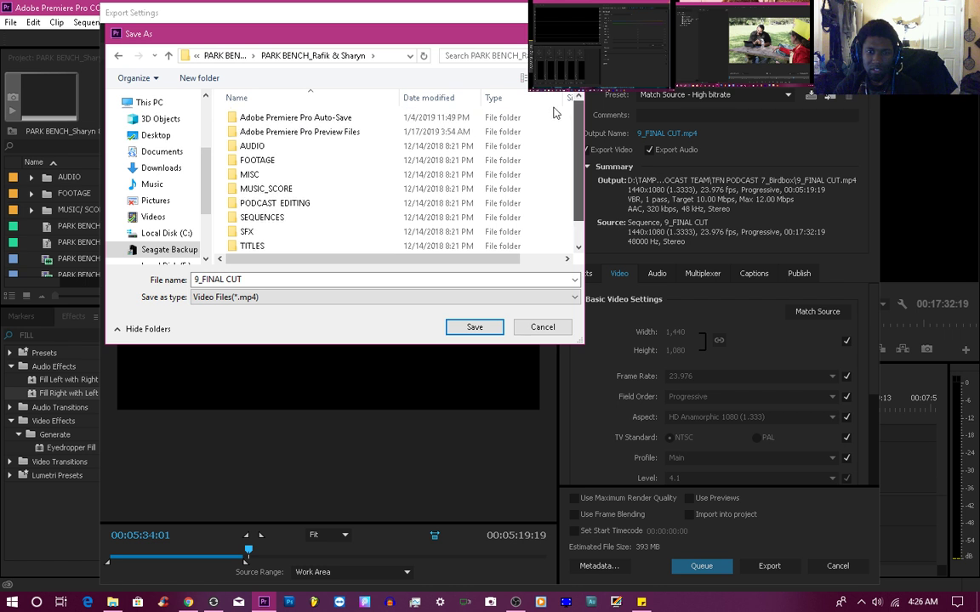
click(386, 281)
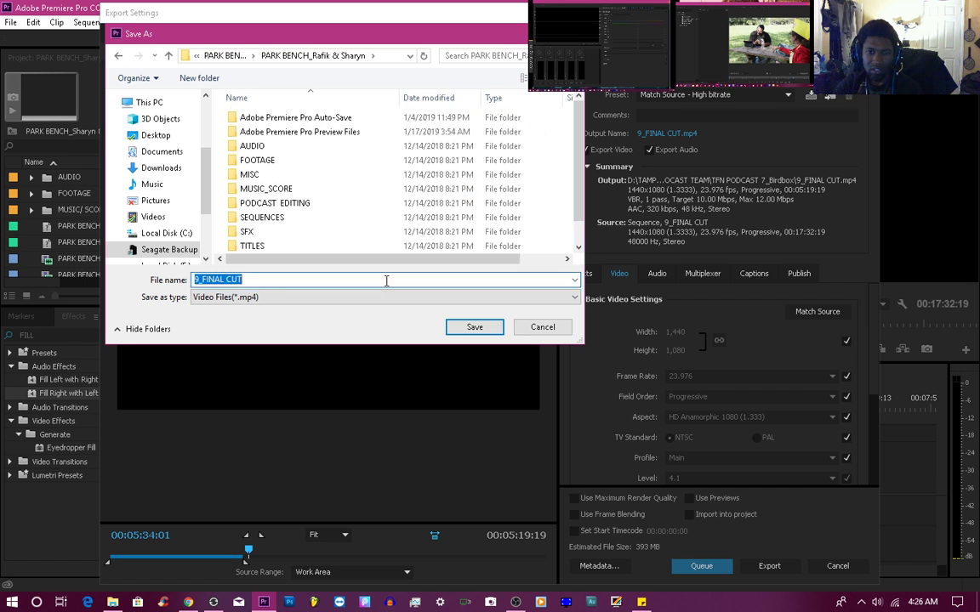
text(roug)
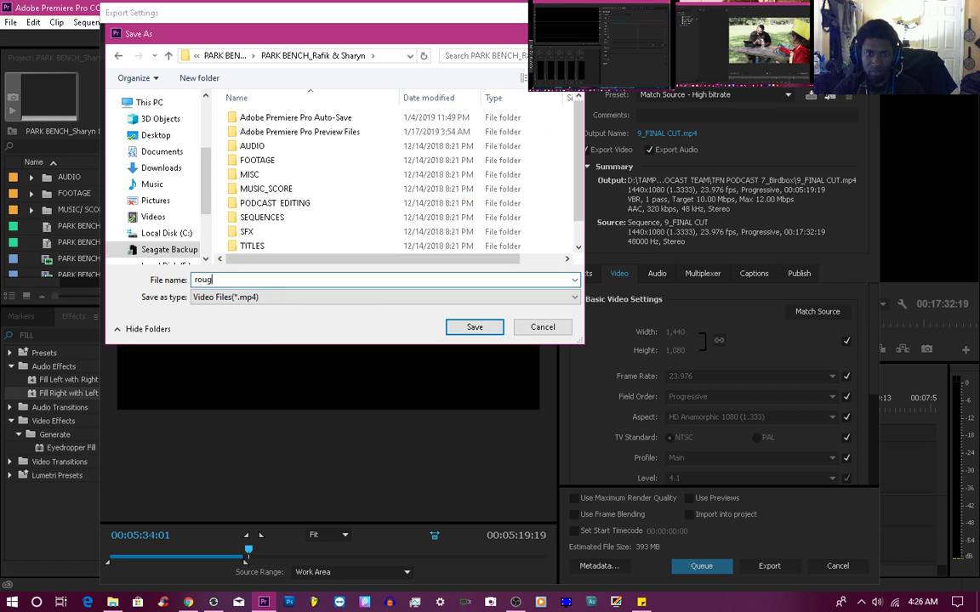
text(h)
key(BackSpace)
key(BackSpace)
key(BackSpace)
key(BackSpace)
key(BackSpace)
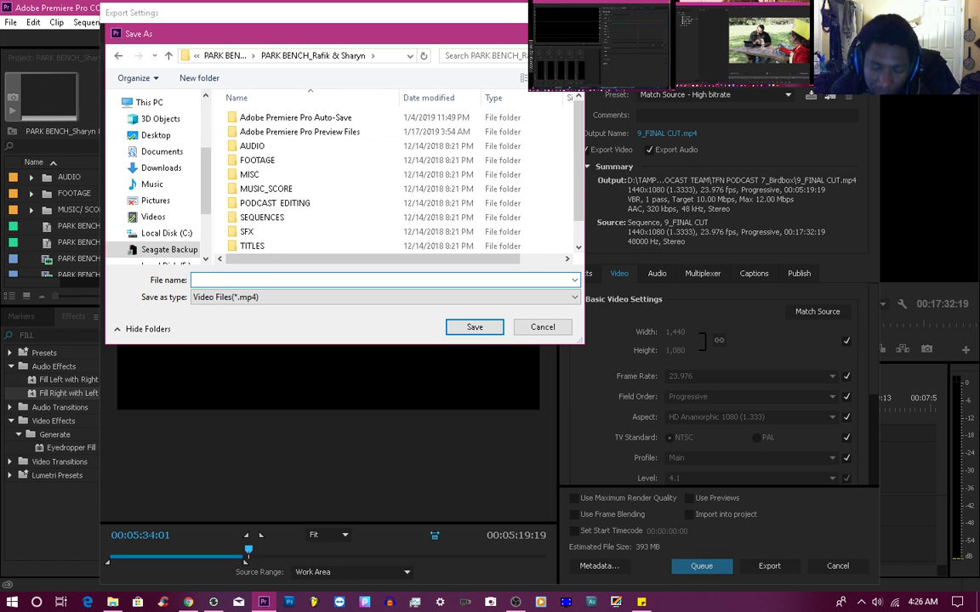
text(ROUGH CUT 1)
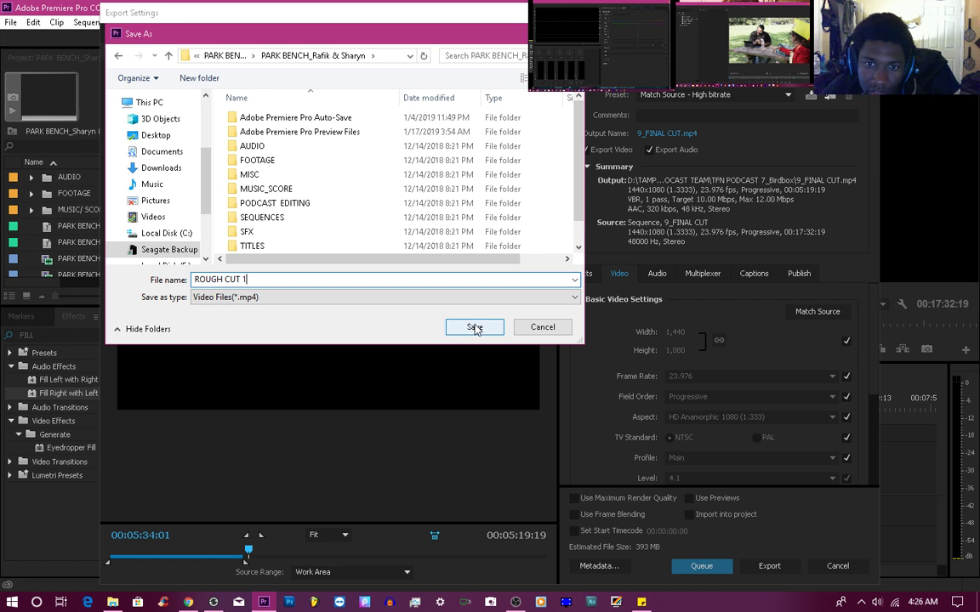
scroll(520, 170, down, 1)
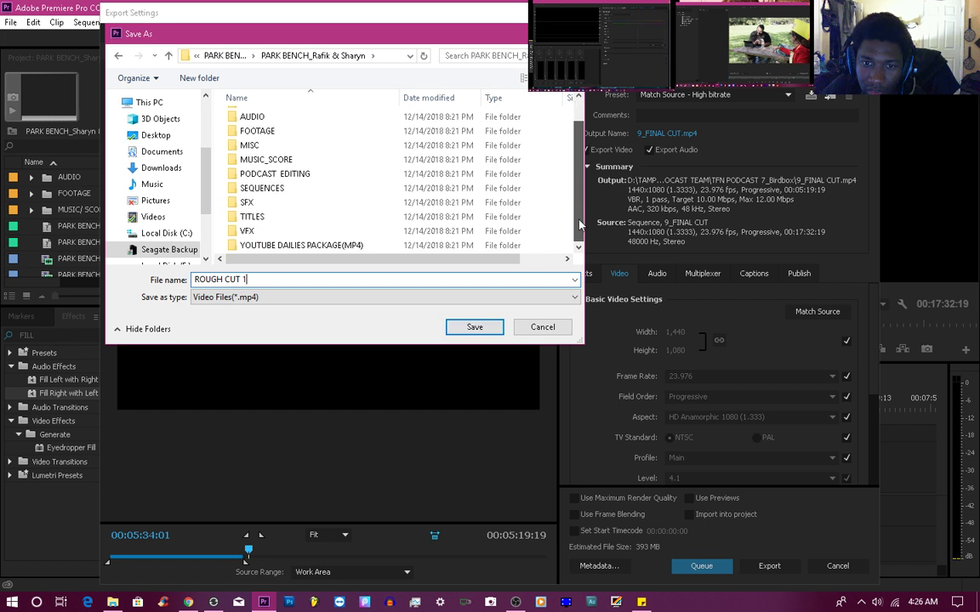
click(475, 327)
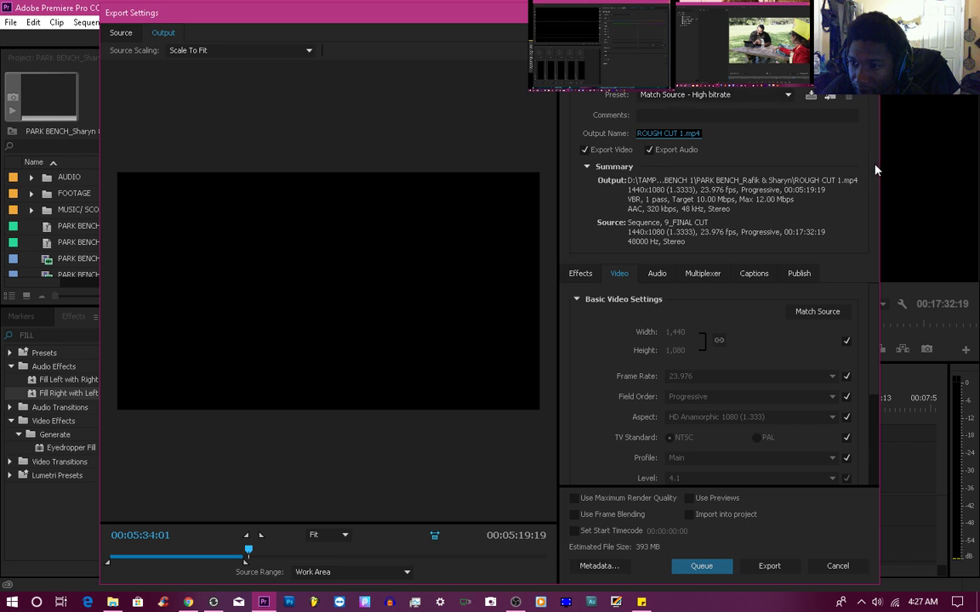
Set the export preset to YouTube 1080p HD
click(742, 96)
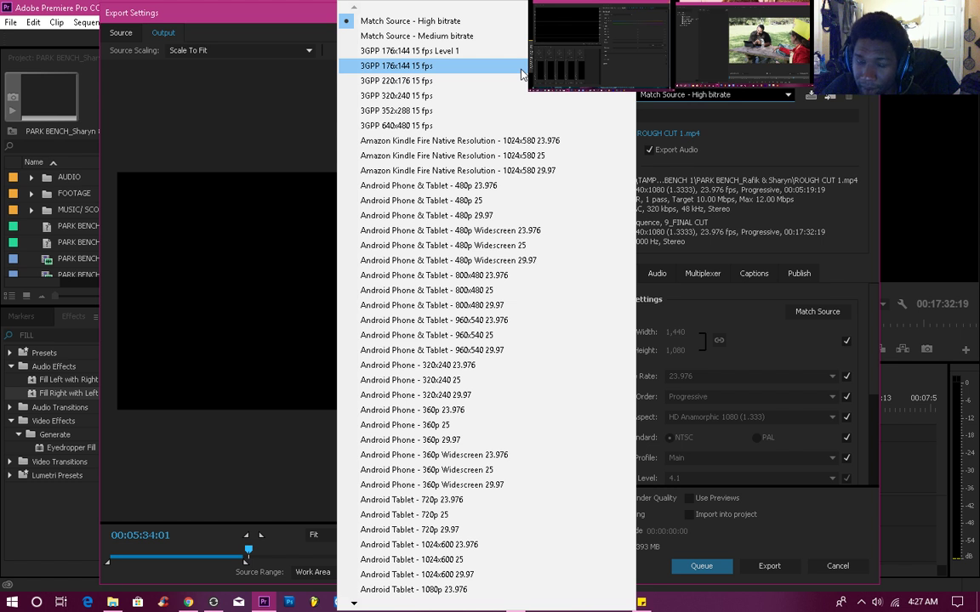
key(Up)
key(Up)
key(Up)
key(Up)
key(Up)
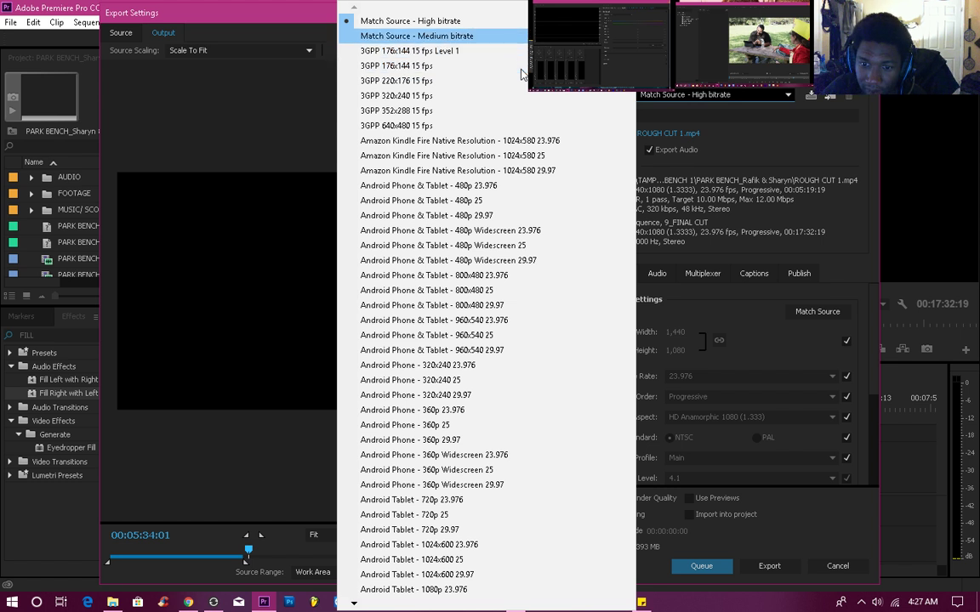
key(Up)
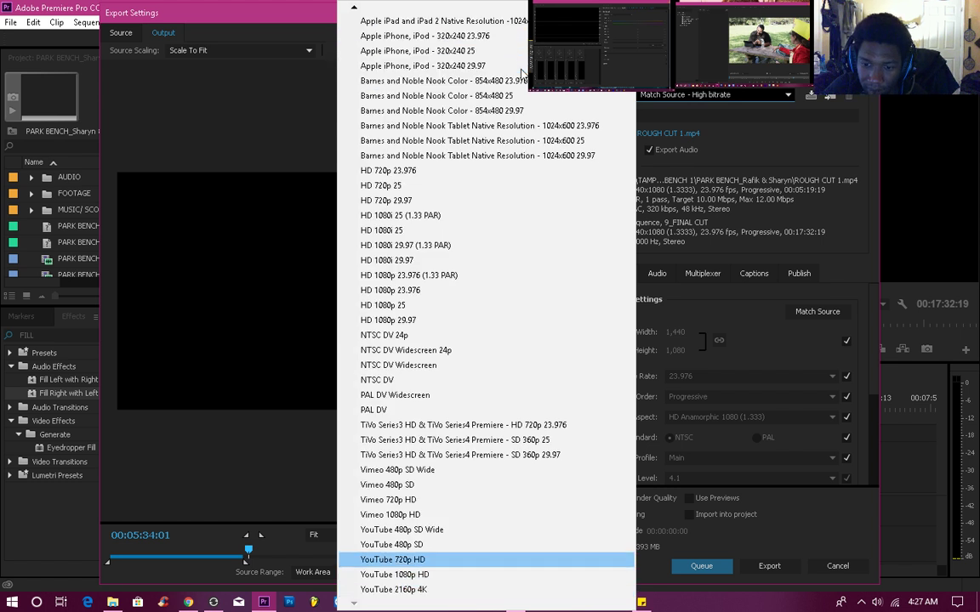
key(Down)
key(Return)
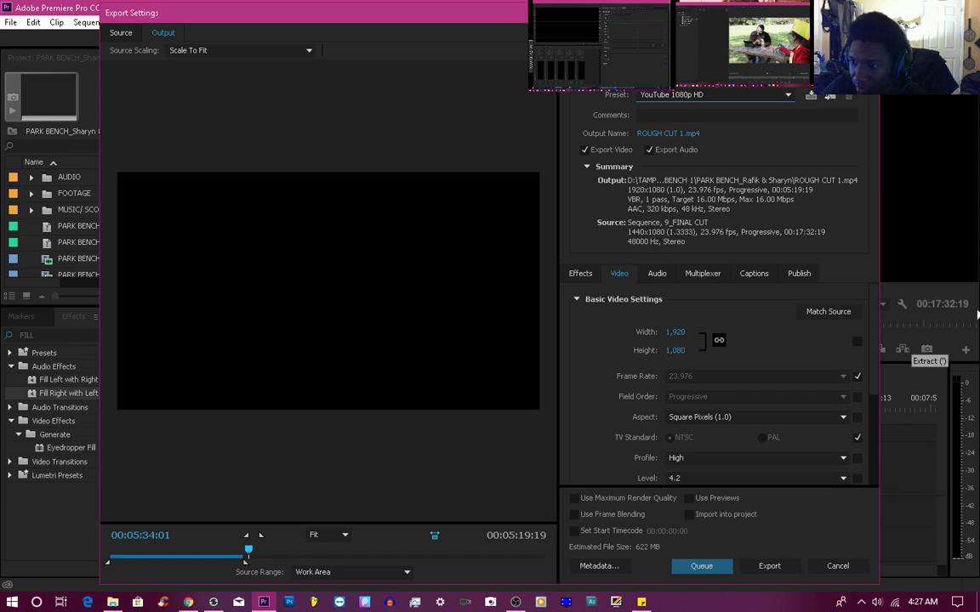
Check the video and bitrate settings and a preview frame near 00:02:15, and start exporting ROUGH CUT 1.mp4
drag(872, 324, 873, 370)
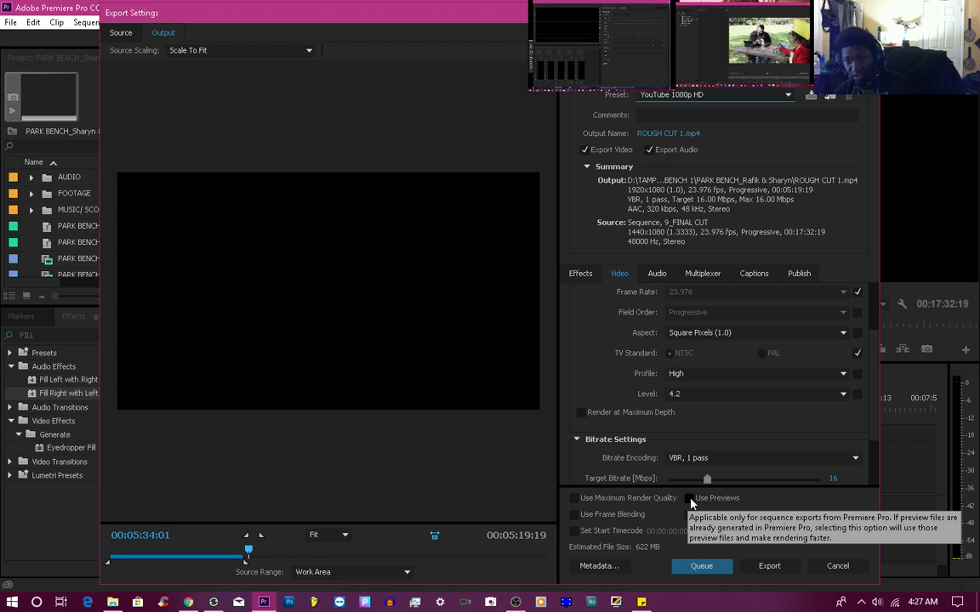
drag(781, 4, 979, 88)
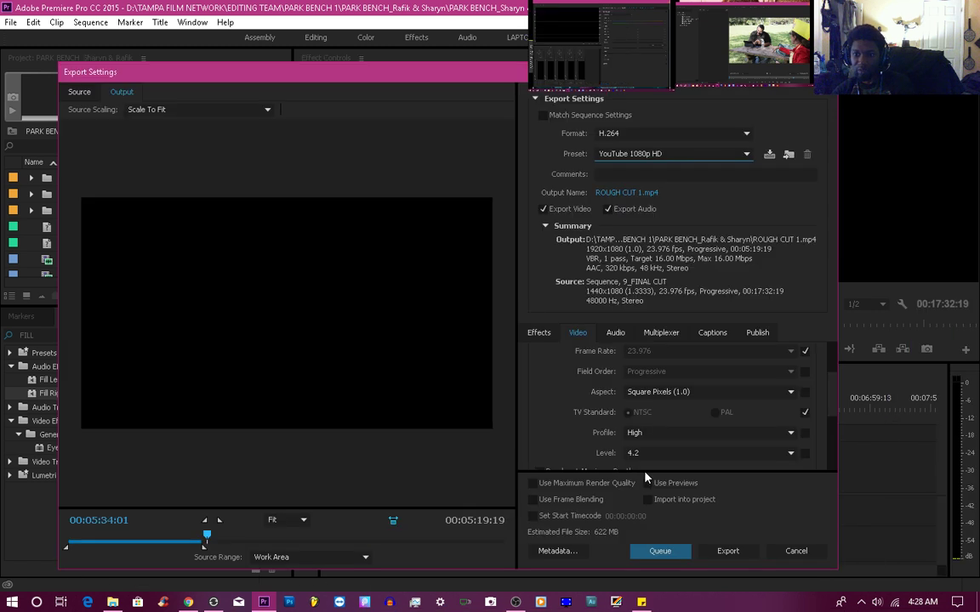
drag(833, 399, 837, 461)
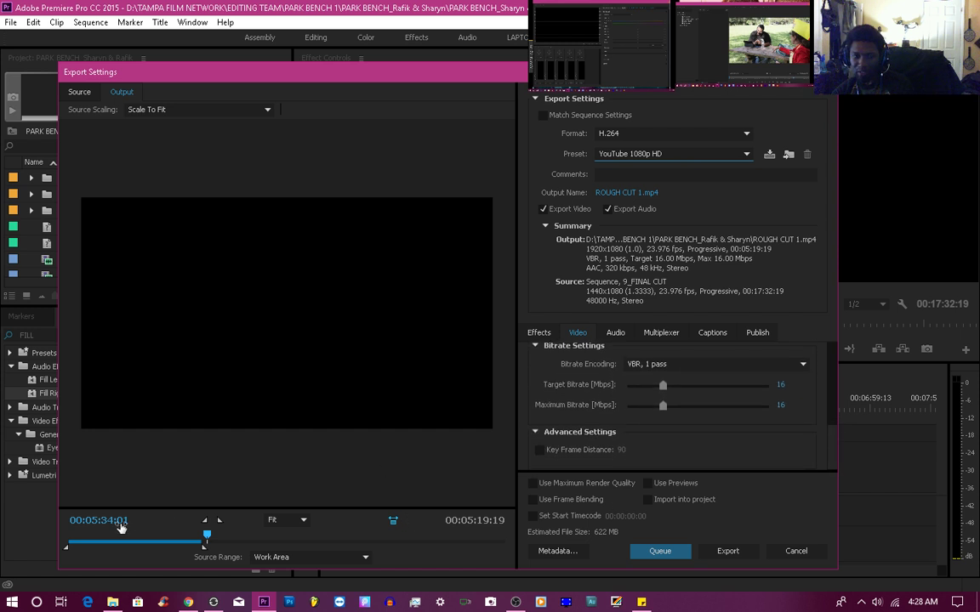
drag(205, 536, 126, 537)
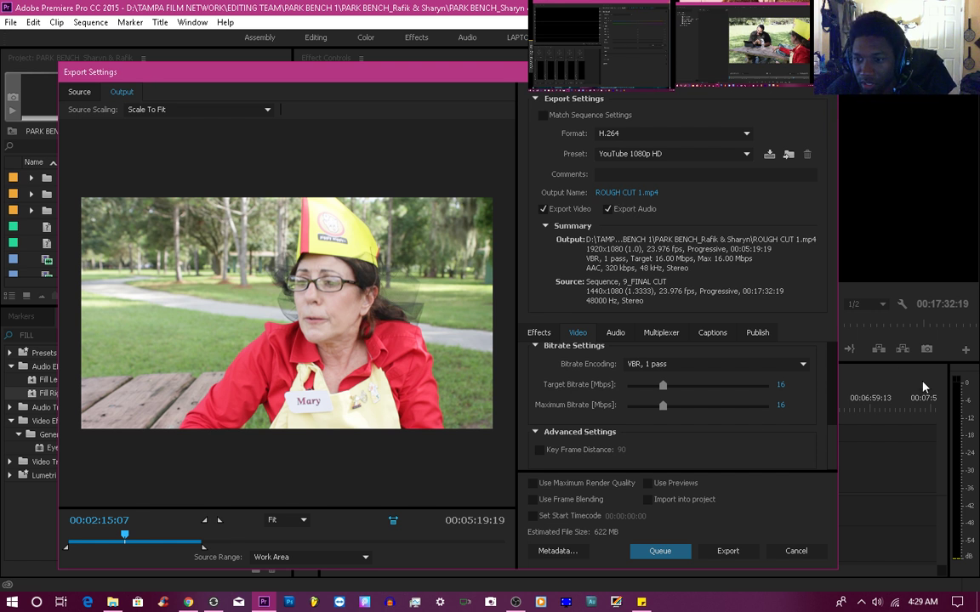
click(728, 552)
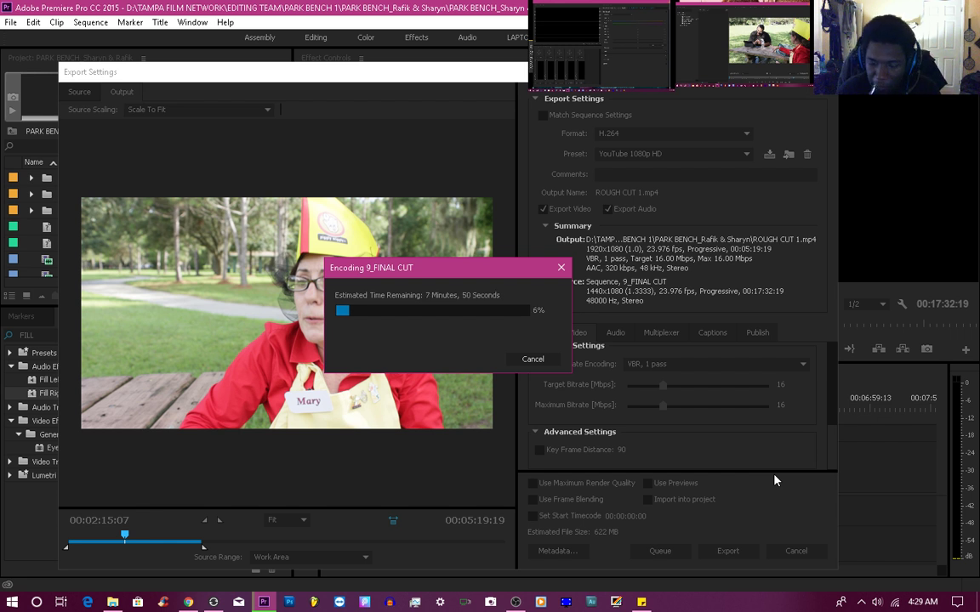
Open a new Notepad document and leave three blank lines at its beginning
key(super)
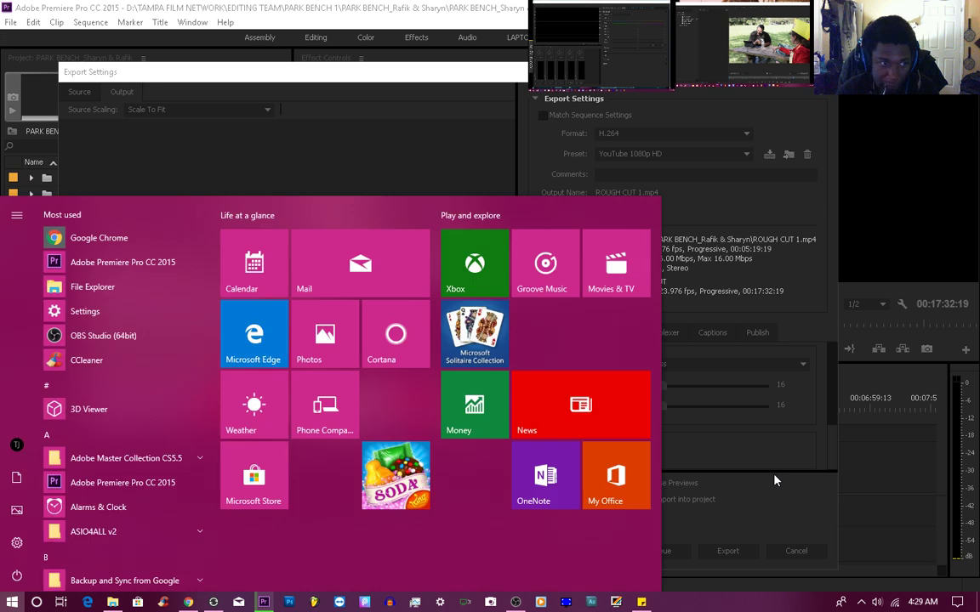
key(super)
key(super)
text(NOTE)
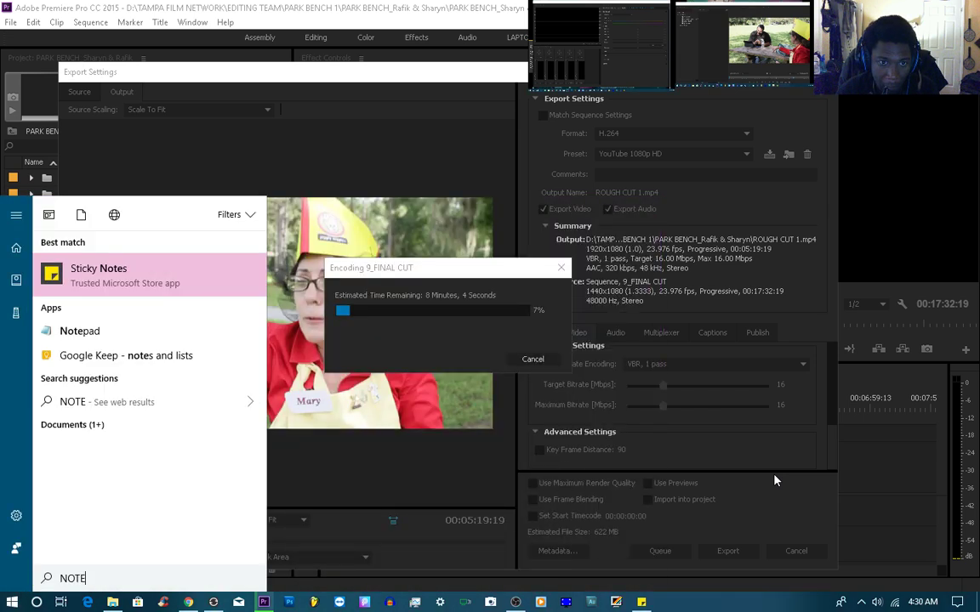
click(88, 337)
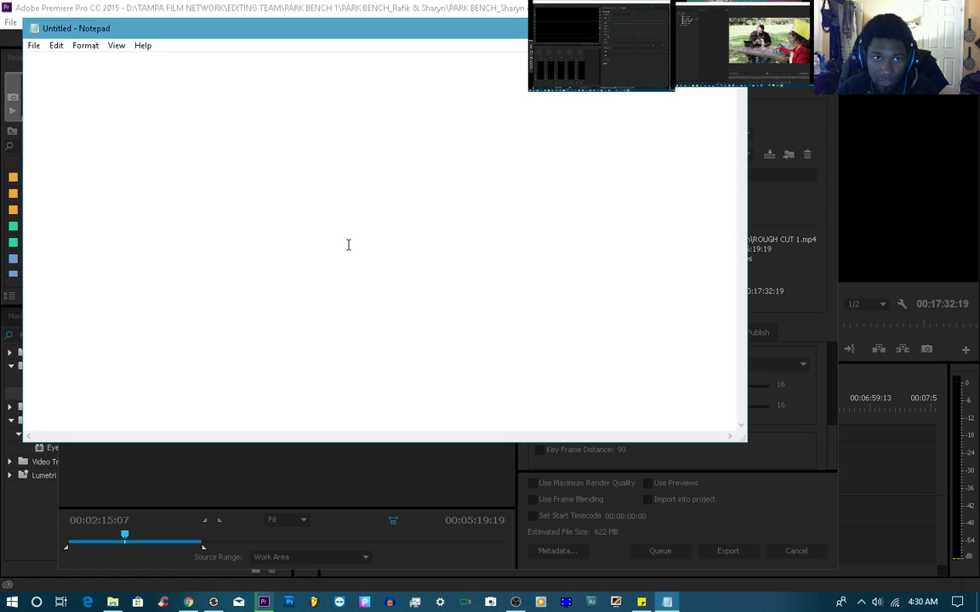
key(Return)
key(Return)
key(Return)
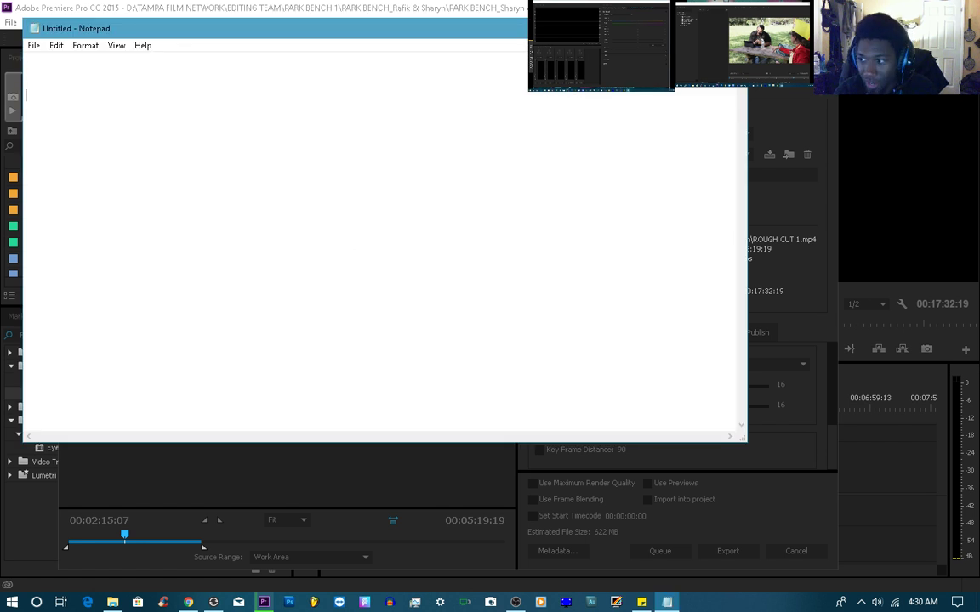
Write ROUGH CUT in capitals as the first heading of the notes
text(c)
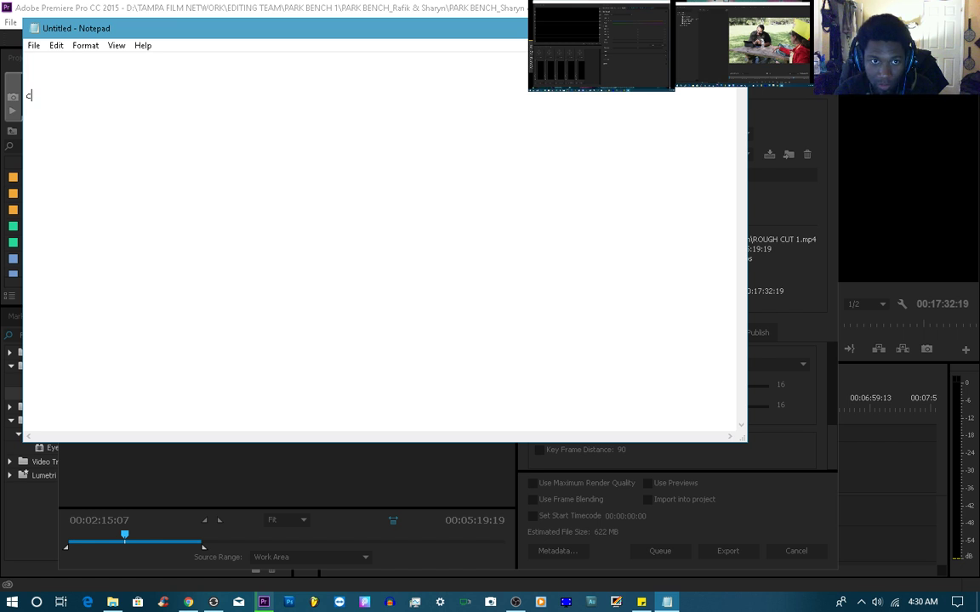
key(BackSpace)
text(rough)
key(BackSpace)
key(BackSpace)
key(BackSpace)
key(BackSpace)
key(BackSpace)
text(R)
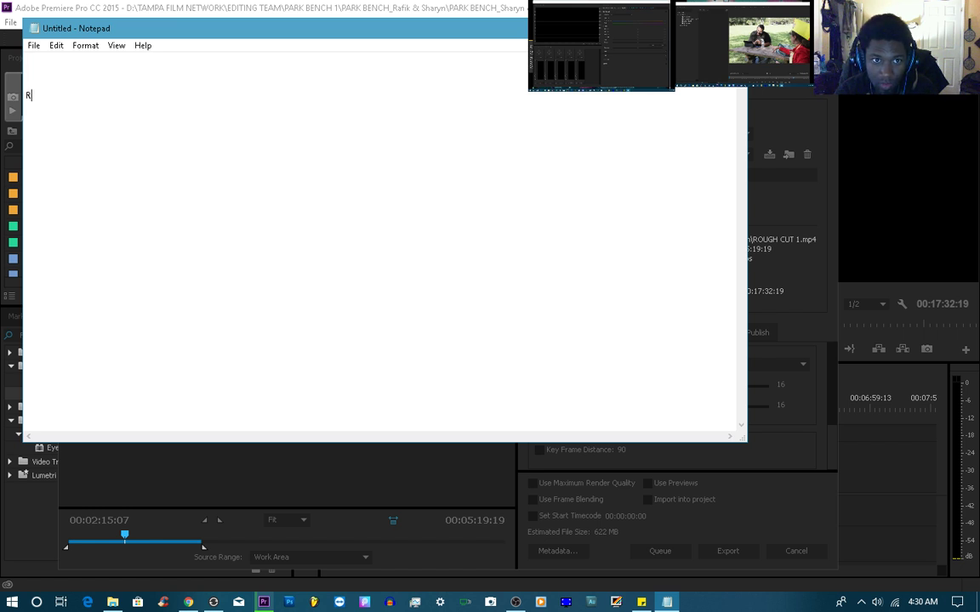
text(OUGH CUT )
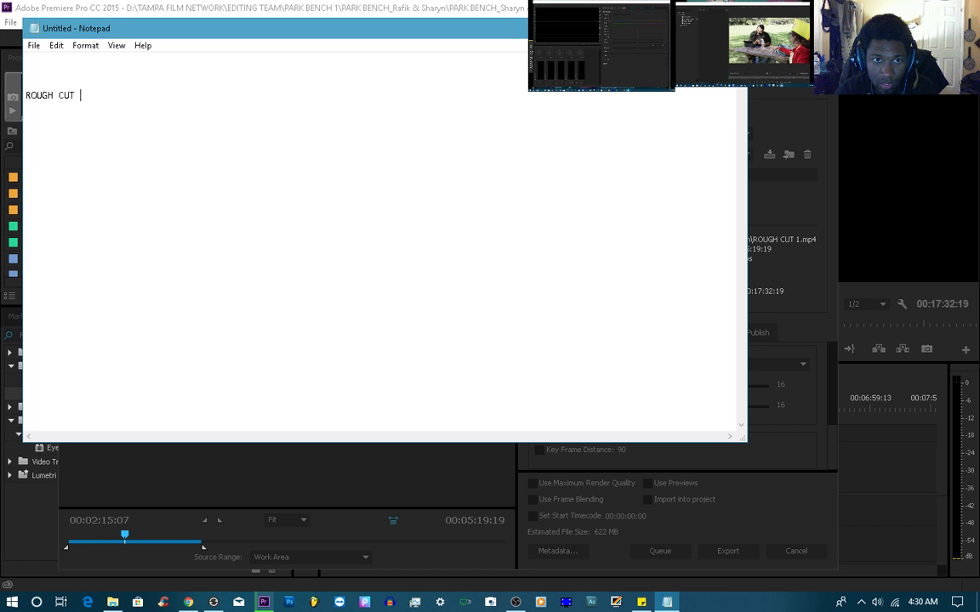
text(TIME)
key(BackSpace)
key(BackSpace)
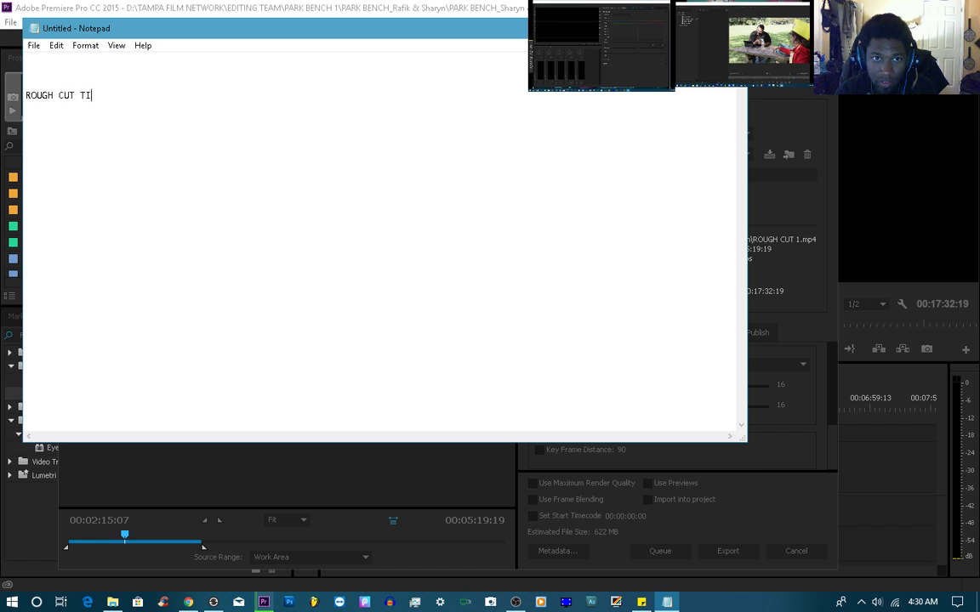
key(BackSpace)
key(BackSpace)
Add the headings COLOR, SOUND, FX and TITLES below ROUGH CUT, separated by blank lines
key(Return)
key(Return)
text(CO)
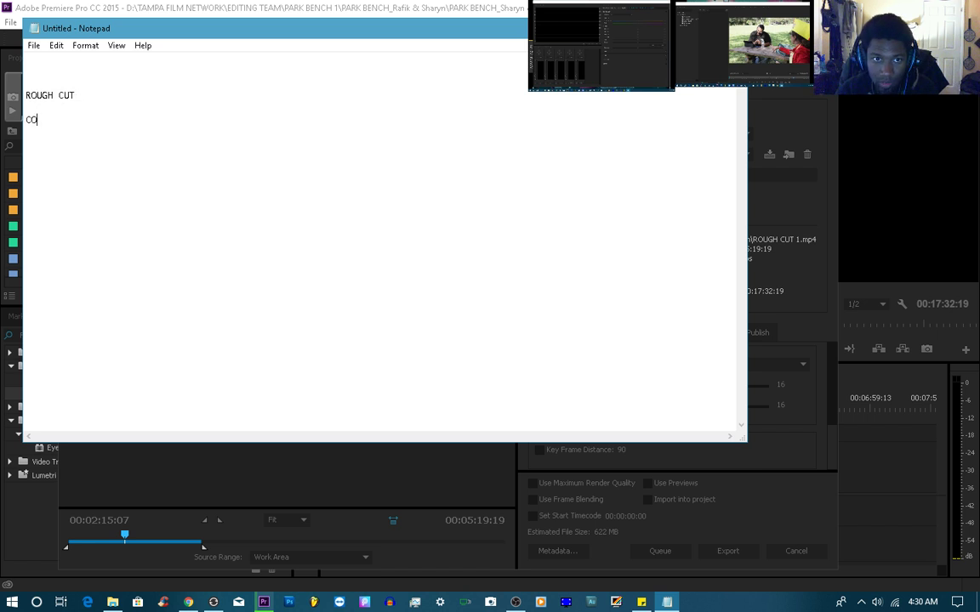
text(LOR)
key(Return)
key(Return)
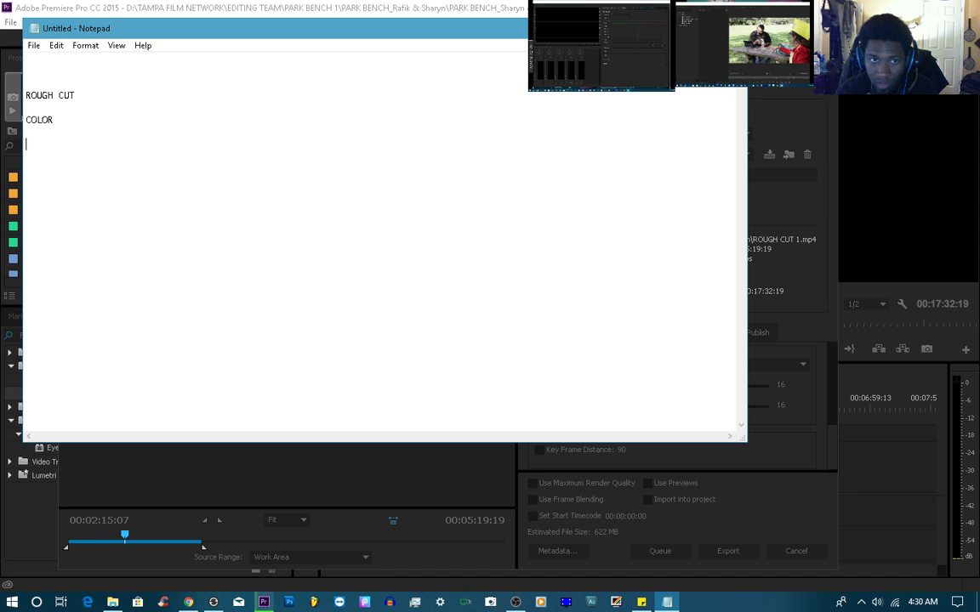
text(SOUND)
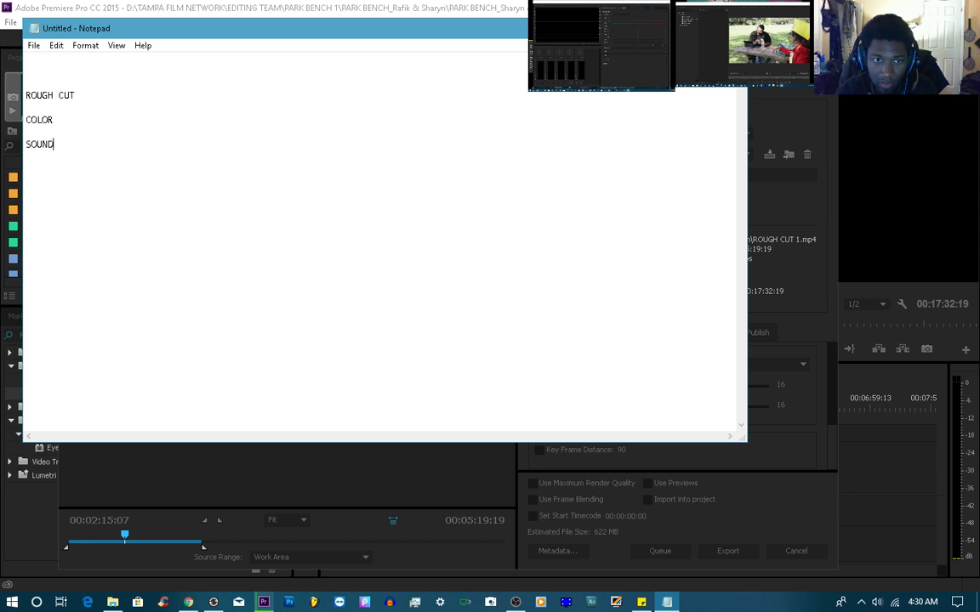
key(Return)
key(Return)
text(FX)
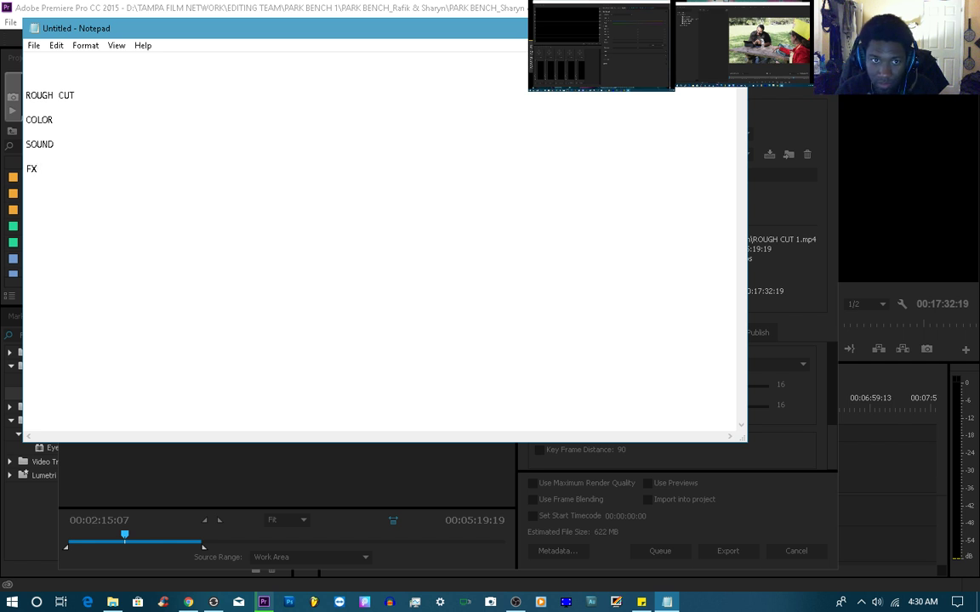
key(Return)
key(Return)
text(TITLES)
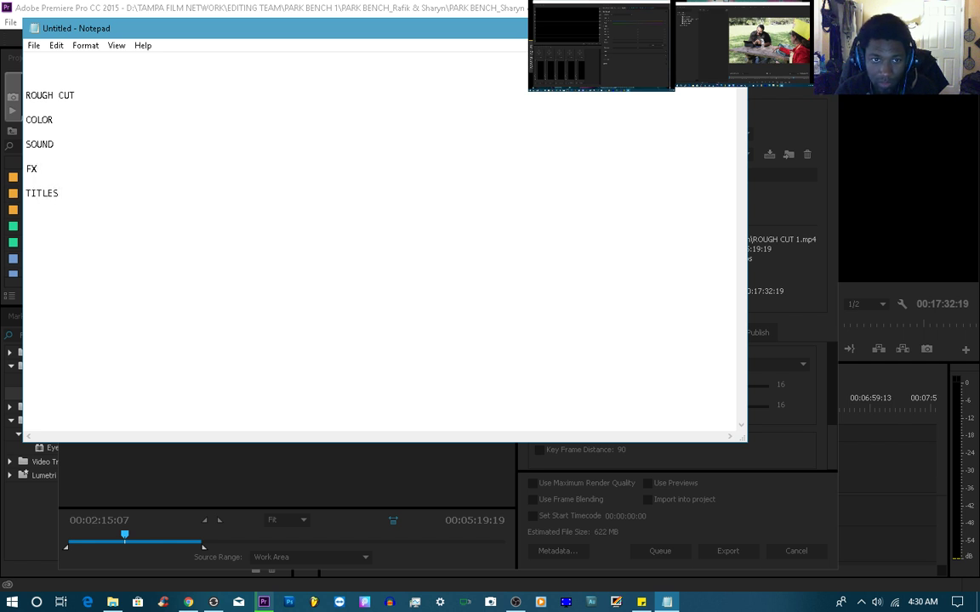
Add the item "-Export" directly beneath the ROUGH CUT heading, keeping a blank line before COLOR
key(Up)
key(Up)
key(Up)
key(Up)
key(Up)
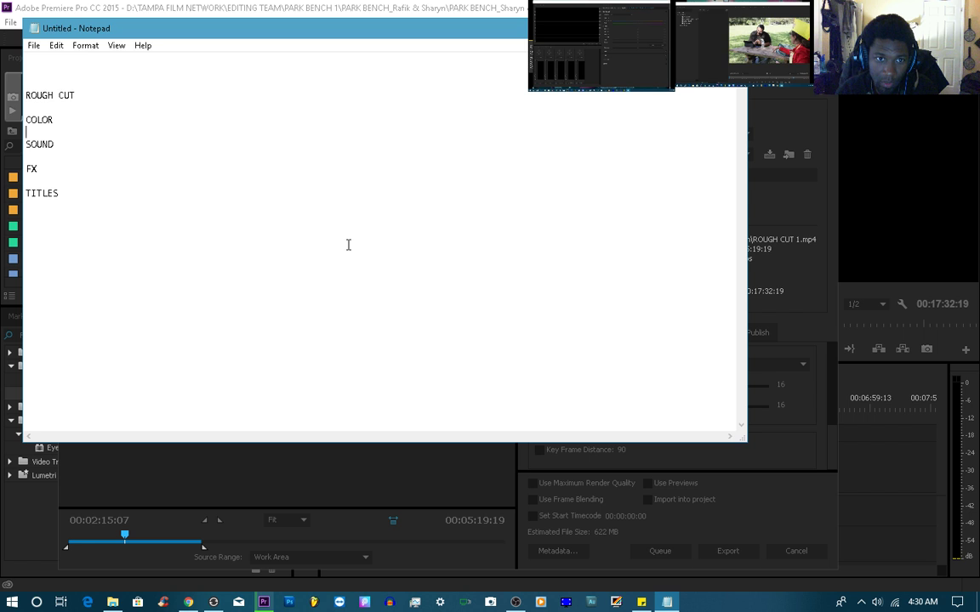
key(Up)
key(Up)
key(Down)
key(Down)
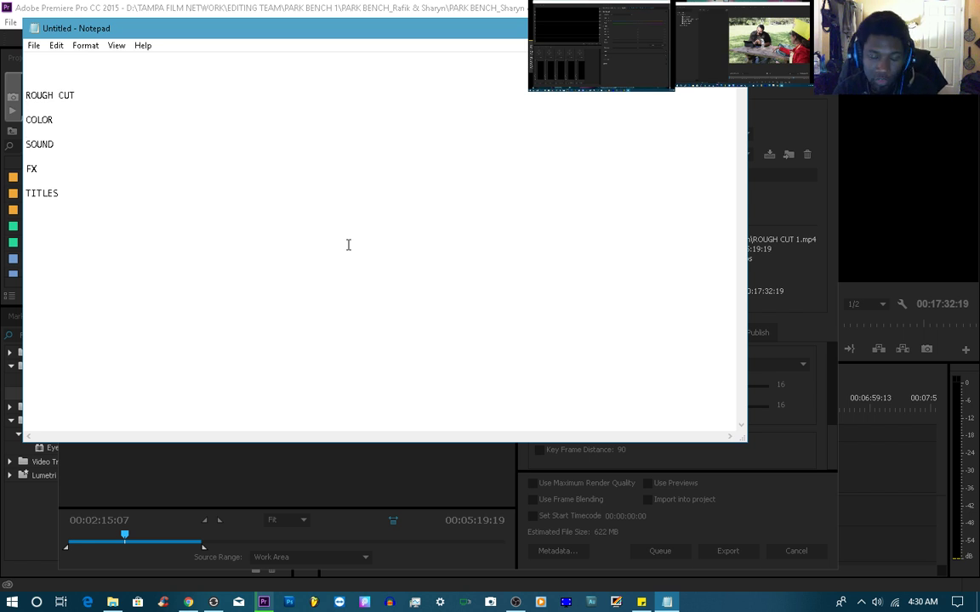
key(Up)
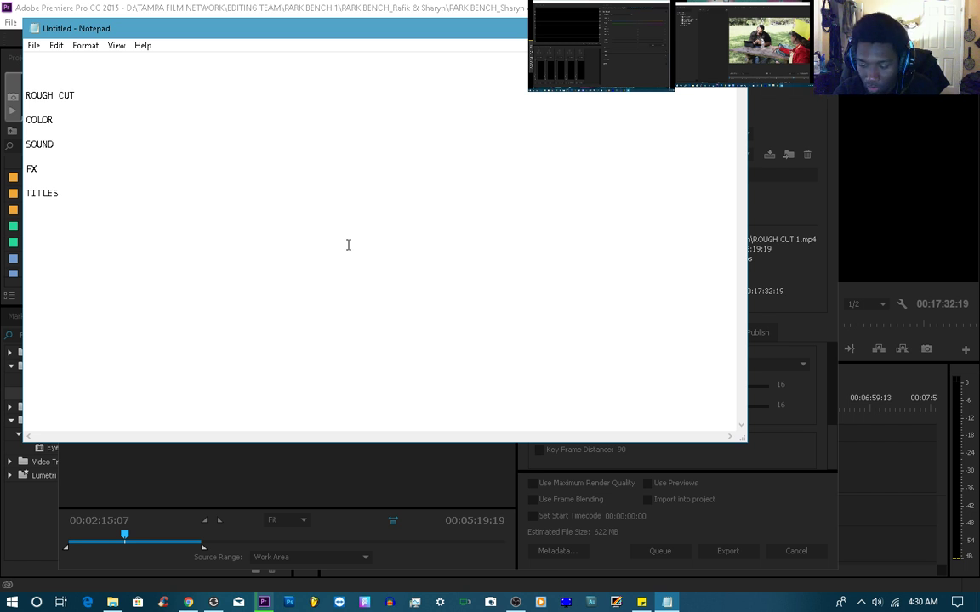
text(-)
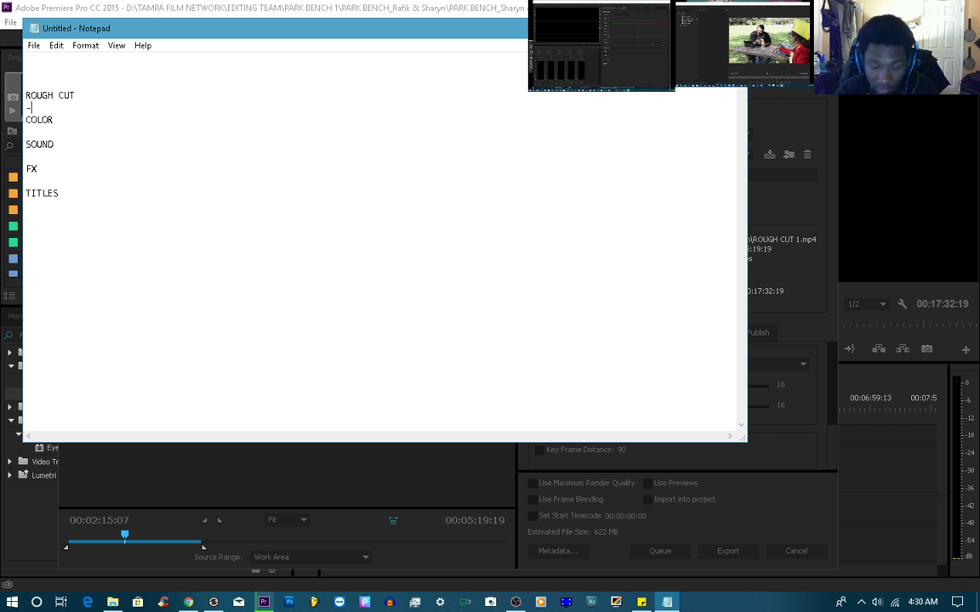
key(Return)
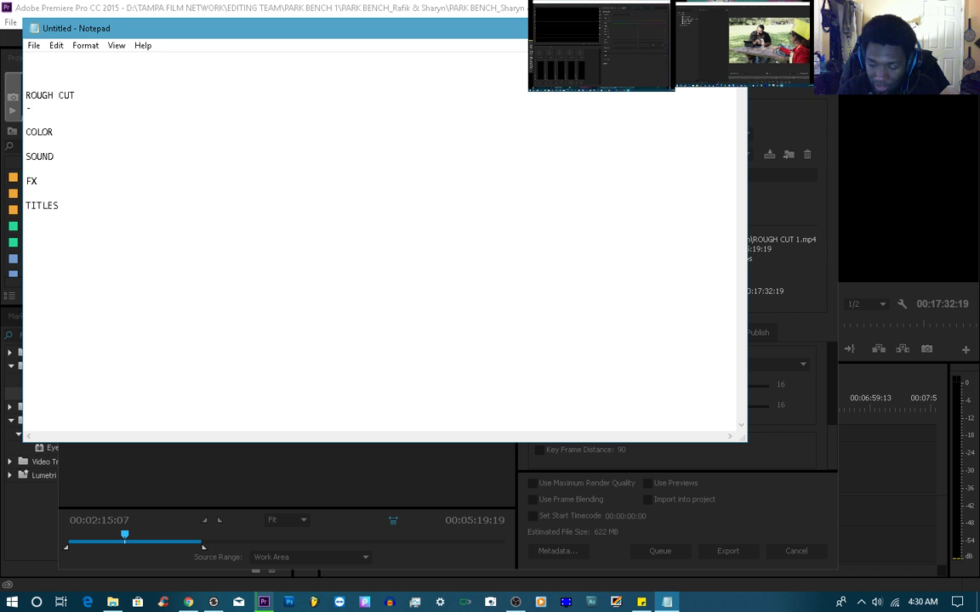
text(Export)
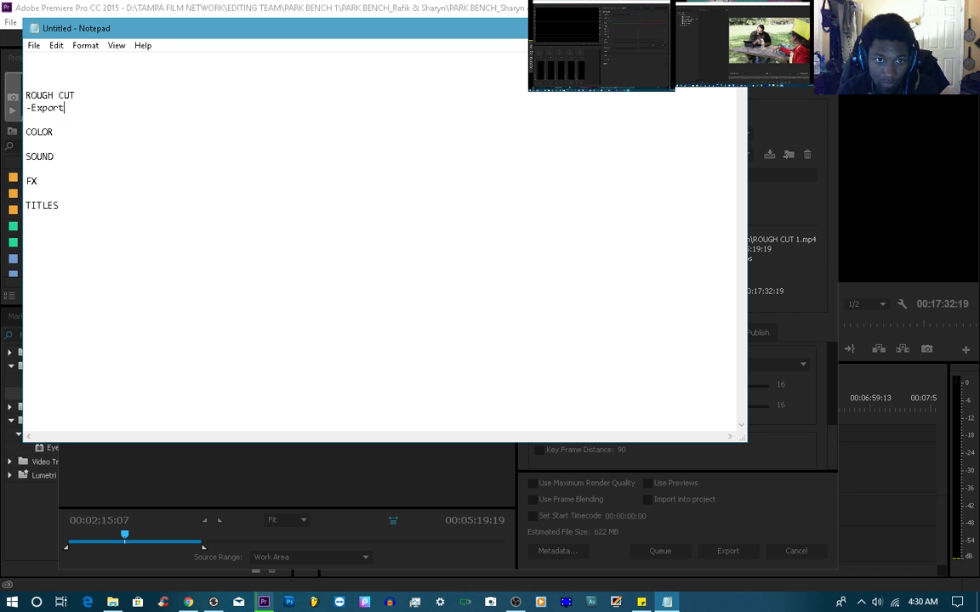
text(///])
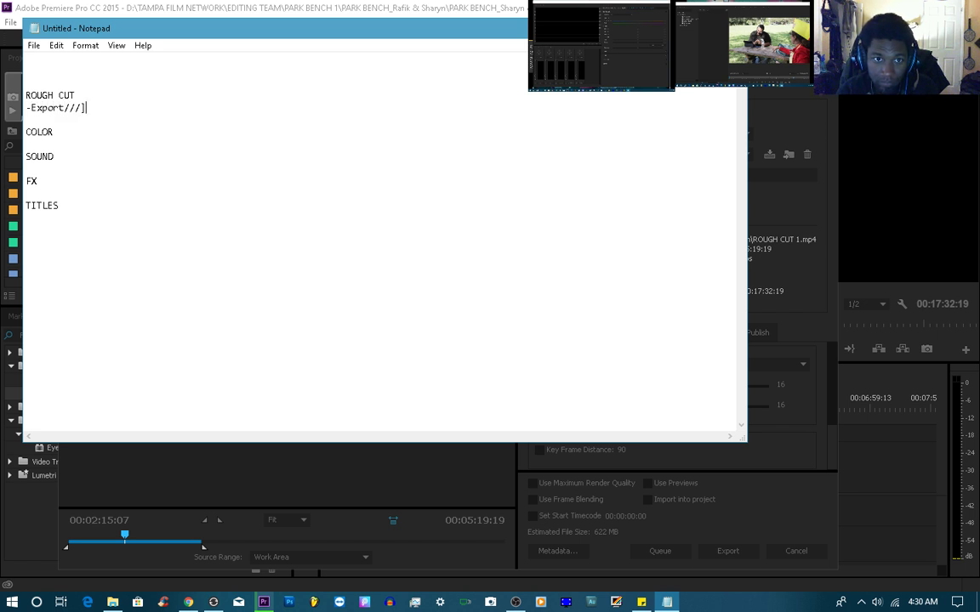
text(]]\\)
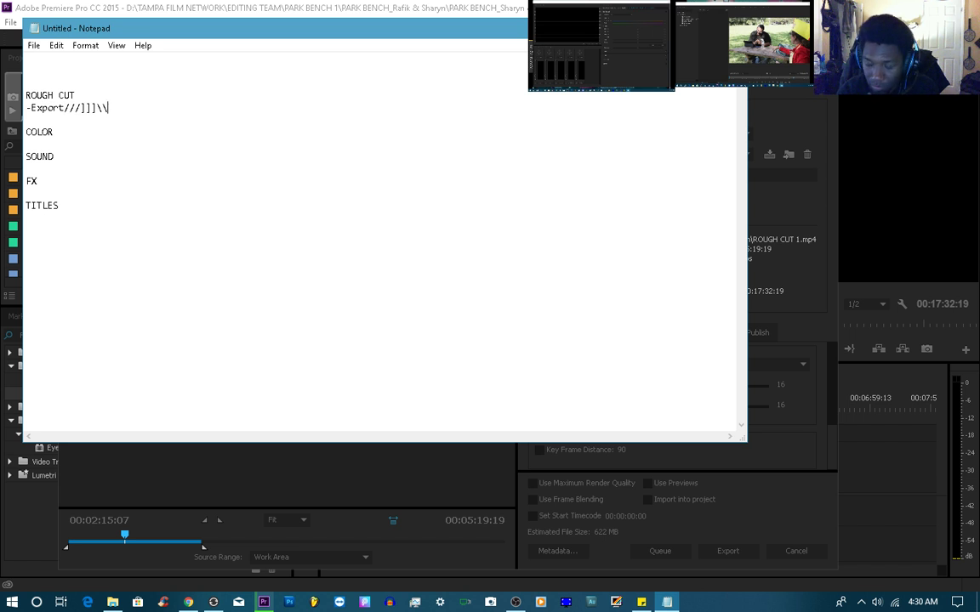
key(BackSpace)
key(BackSpace)
key(BackSpace)
key(BackSpace)
key(BackSpace)
key(BackSpace)
key(BackSpace)
key(BackSpace)
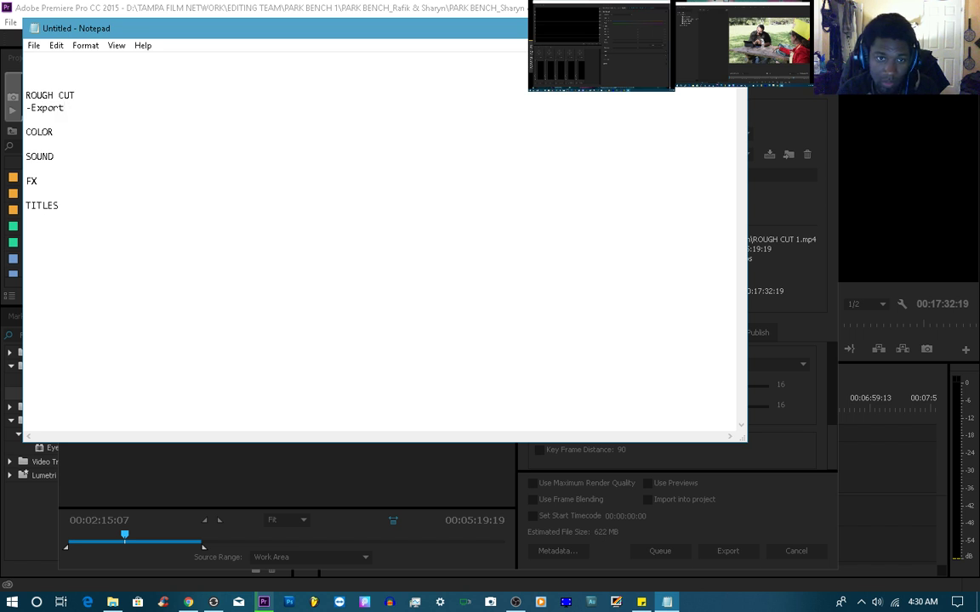
key(Up)
key(End)
key(Return)
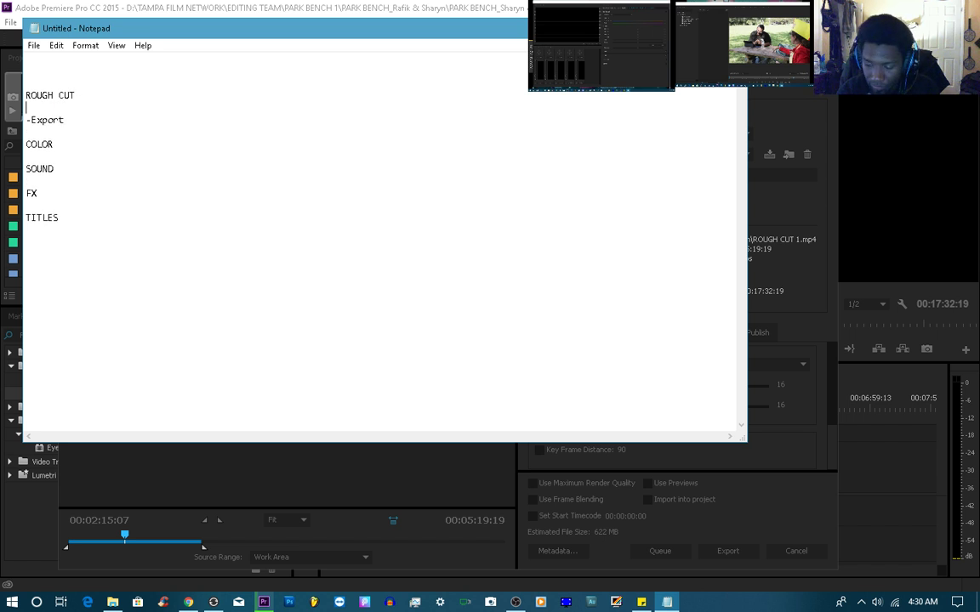
key(BackSpace)
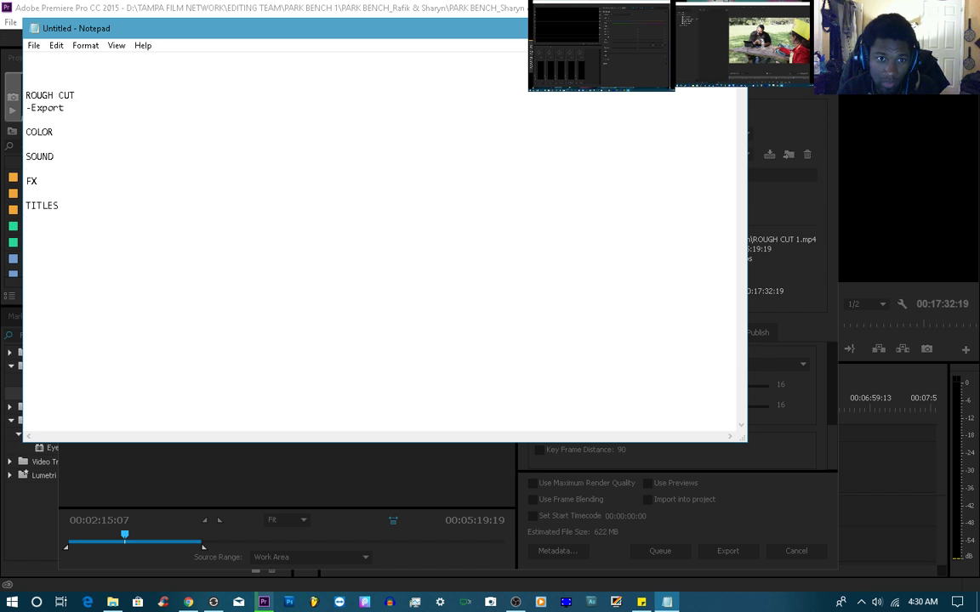
Insert a new line between the ROUGH CUT heading and "-Export" and start it with a dash
key(Home)
key(Down)
key(Down)
key(Down)
key(Up)
key(Up)
key(Up)
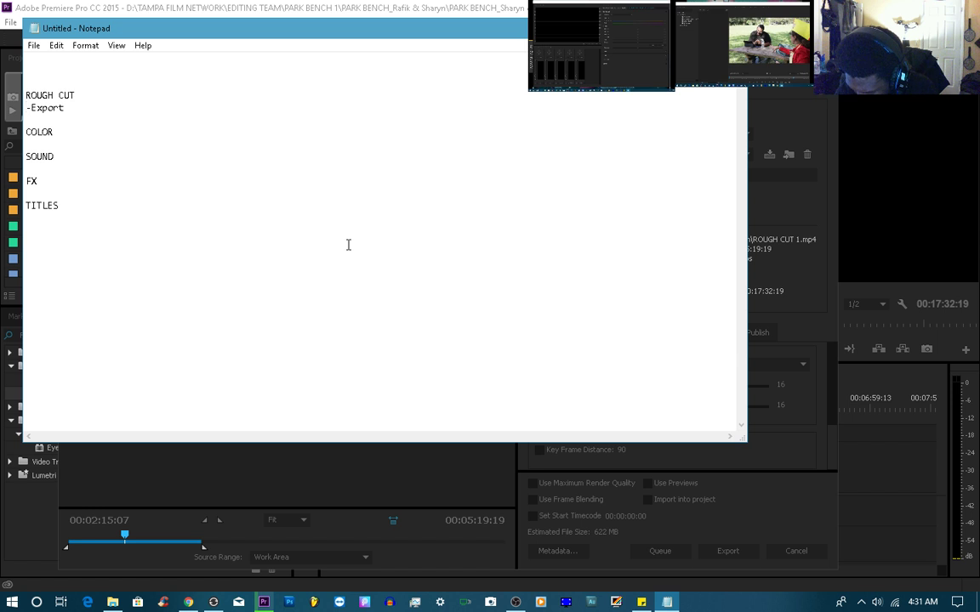
key(Left)
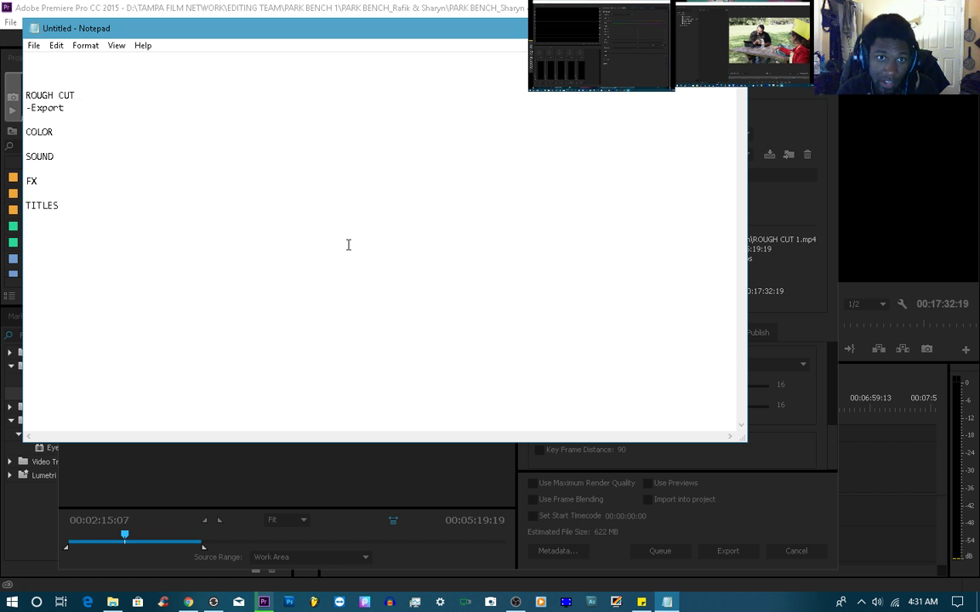
key(Return)
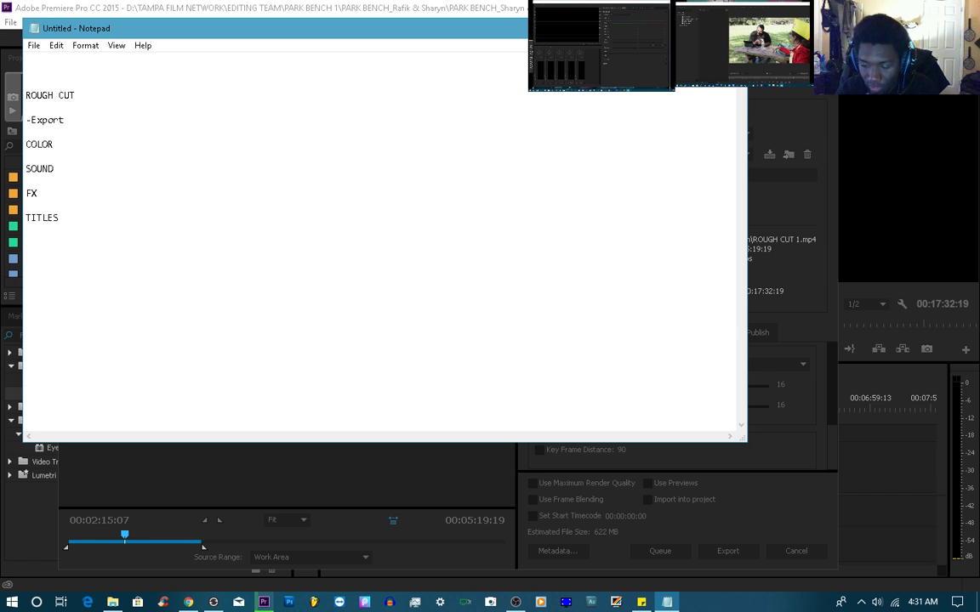
text(-)
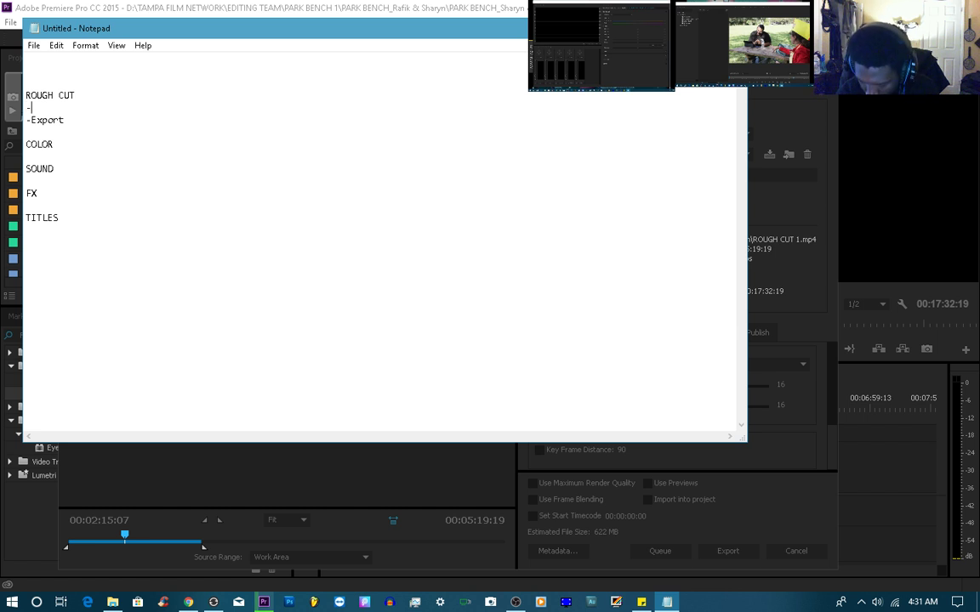
text(Color )
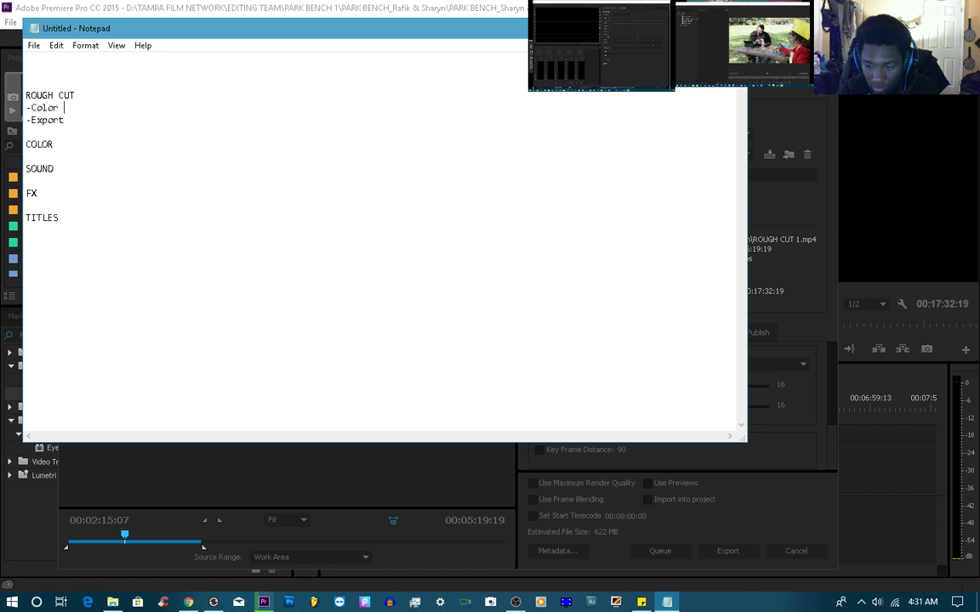
text((Imp)
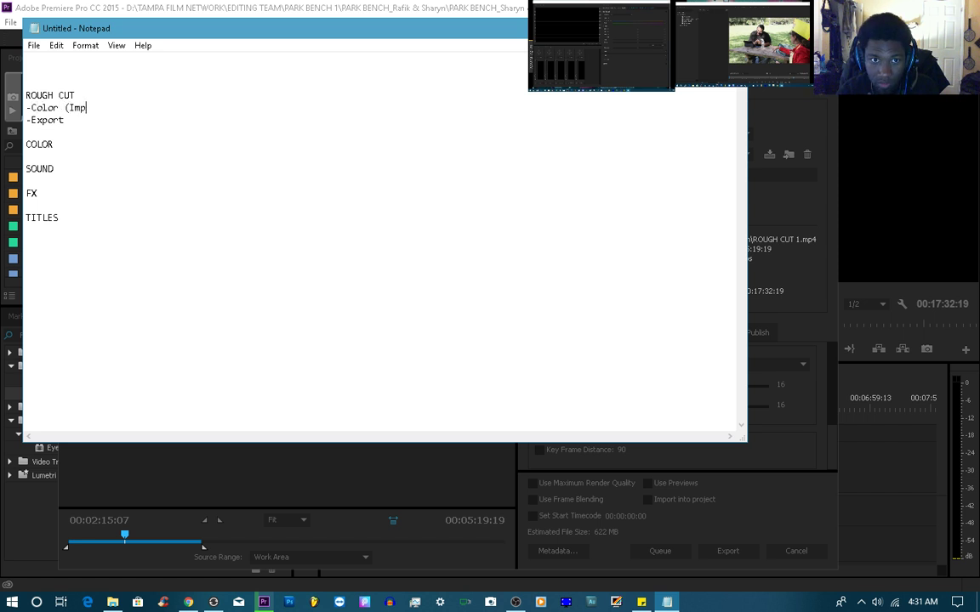
text(or)
key(BackSpace)
key(BackSpace)
key(BackSpace)
key(BackSpace)
key(BackSpace)
key(BackSpace)
key(BackSpace)
key(BackSpace)
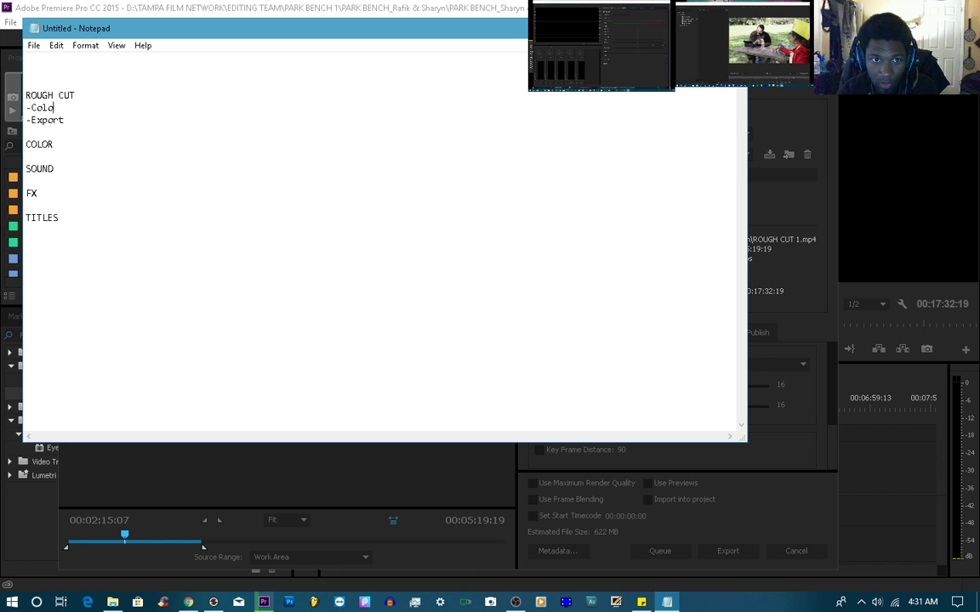
key(BackSpace)
key(BackSpace)
key(BackSpace)
key(BackSpace)
Complete the dashed item under ROUGH CUT as "-Import Color" and add "-Import Sound" on the line below it
text(Import)
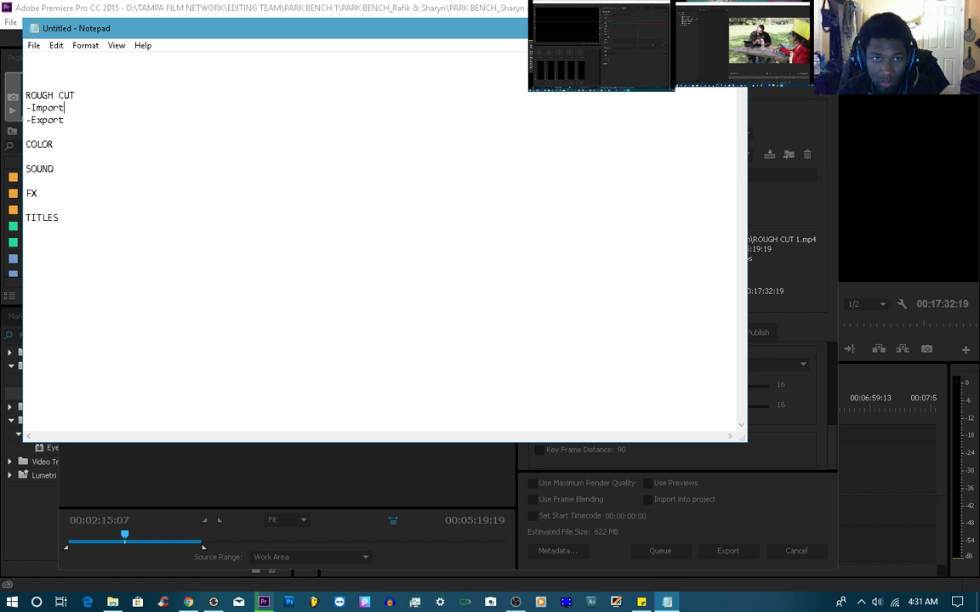
text( Color)
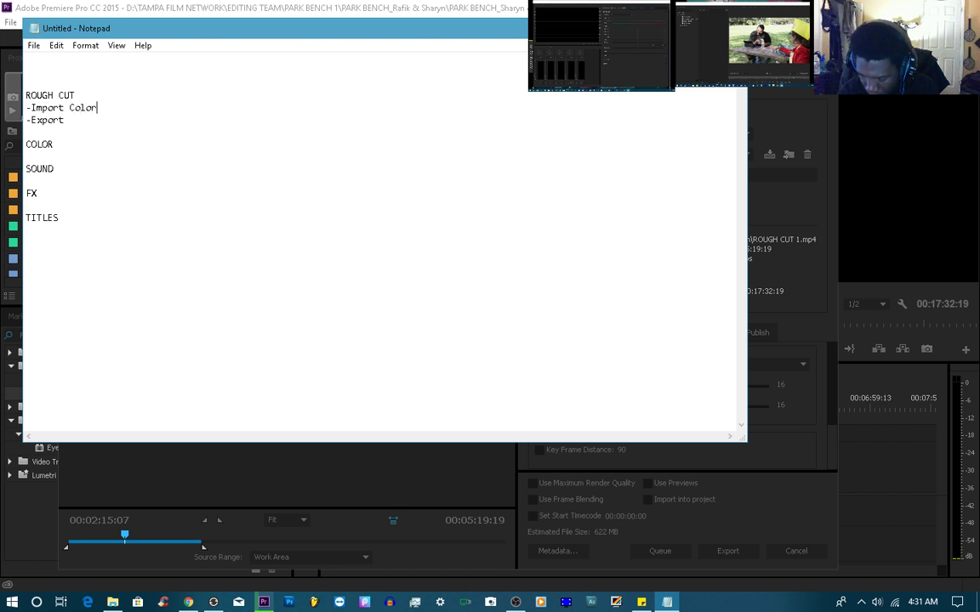
key(Return)
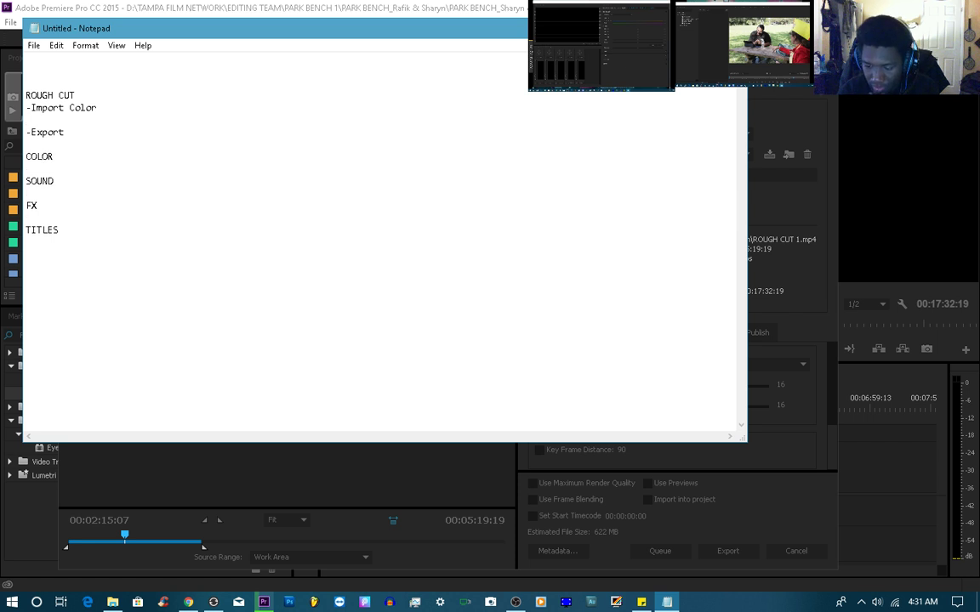
text(-Imp)
key(BackSpace)
key(BackSpace)
key(BackSpace)
key(BackSpace)
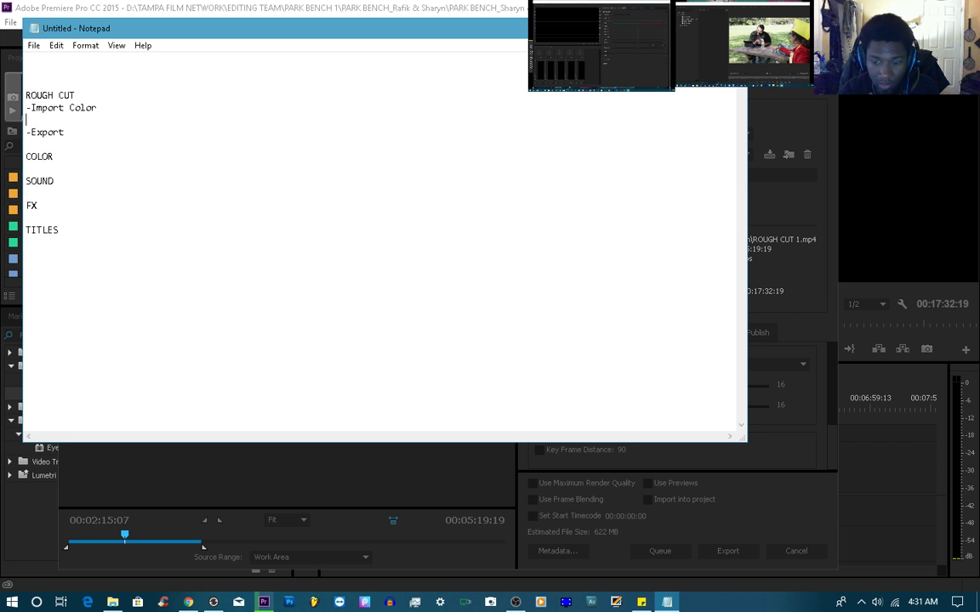
text(-Import )
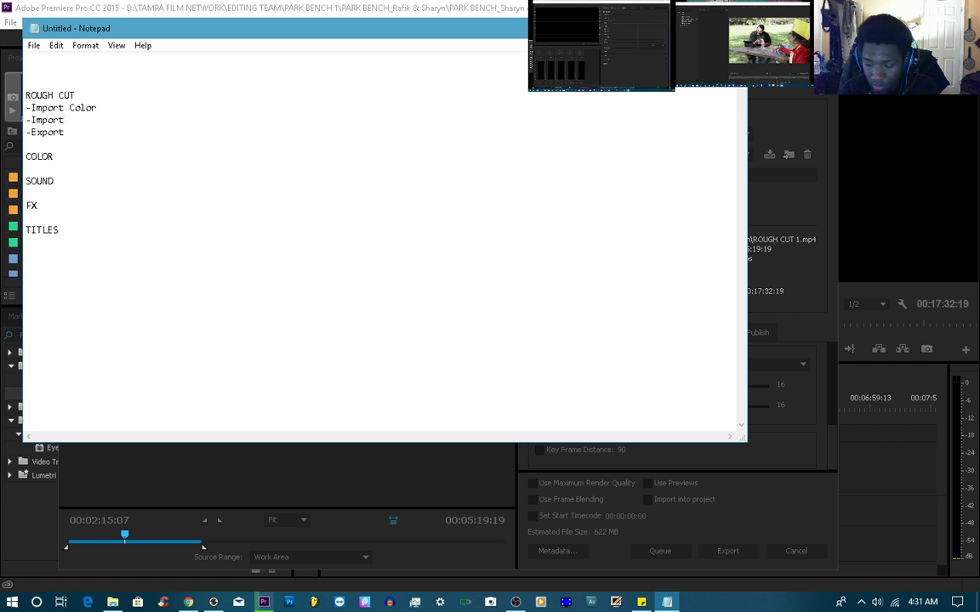
text(Sound)
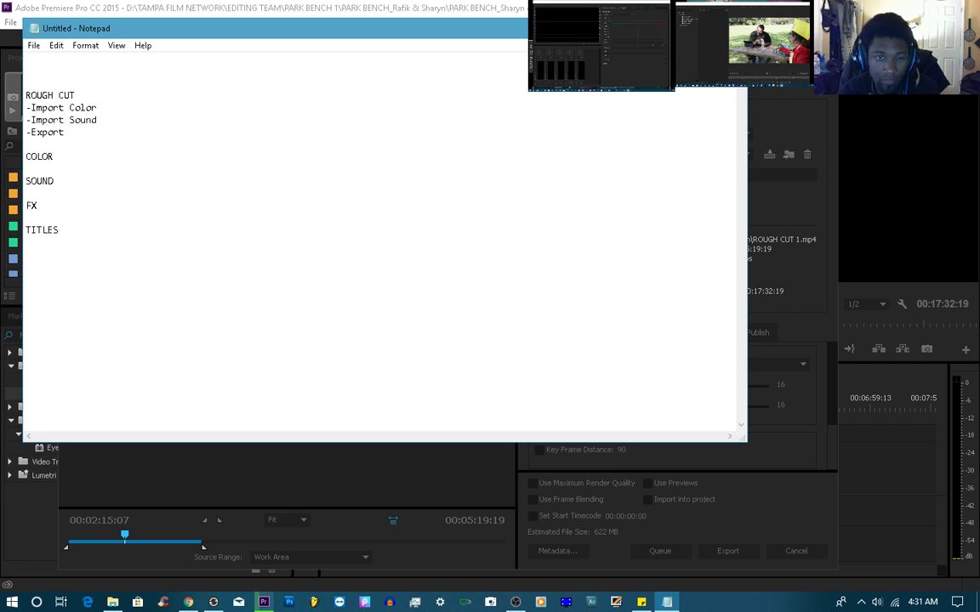
Add the item "-Import Titles" between "-Import Sound" and "-Export"
key(Return)
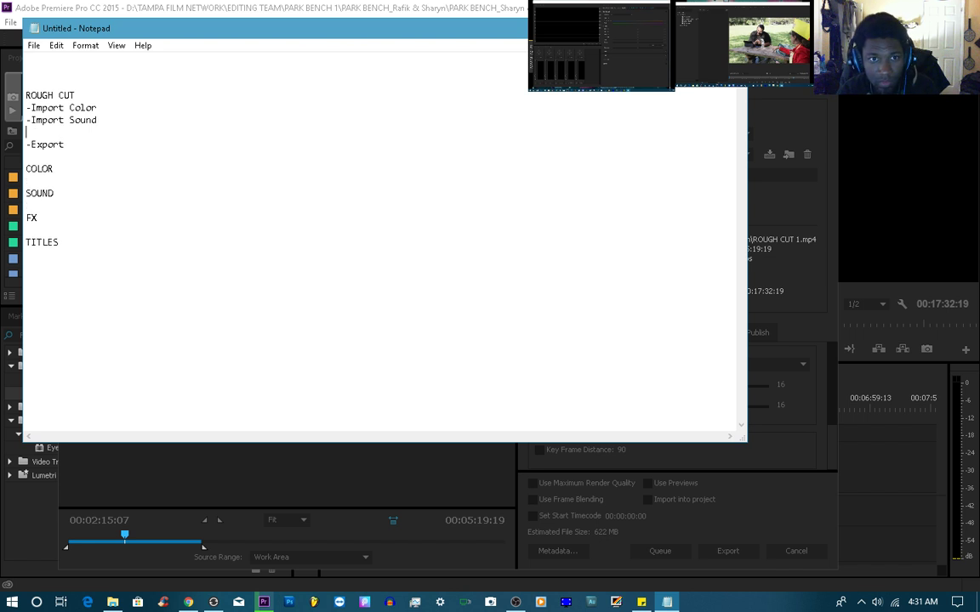
text(-I)
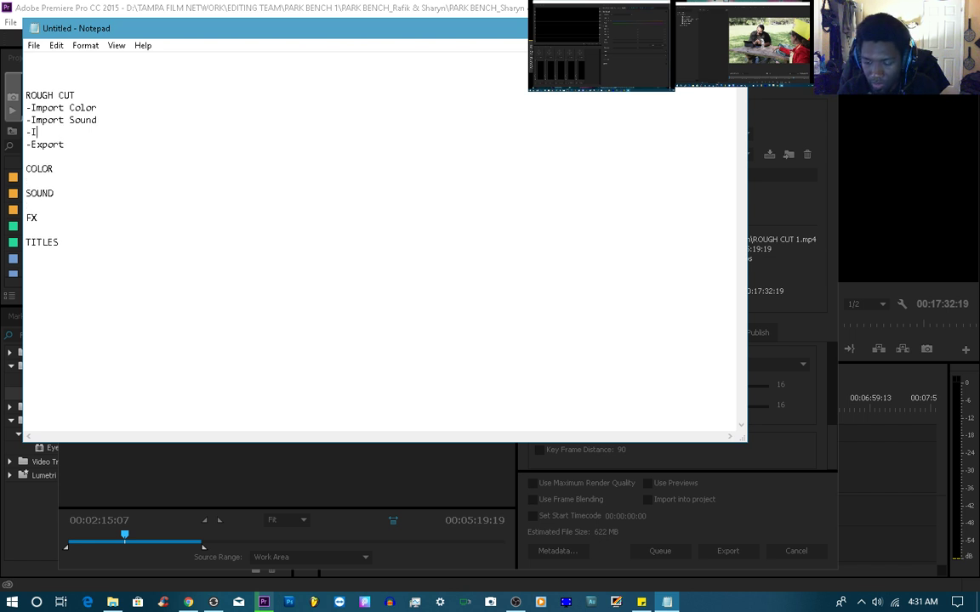
text(mport Titles)
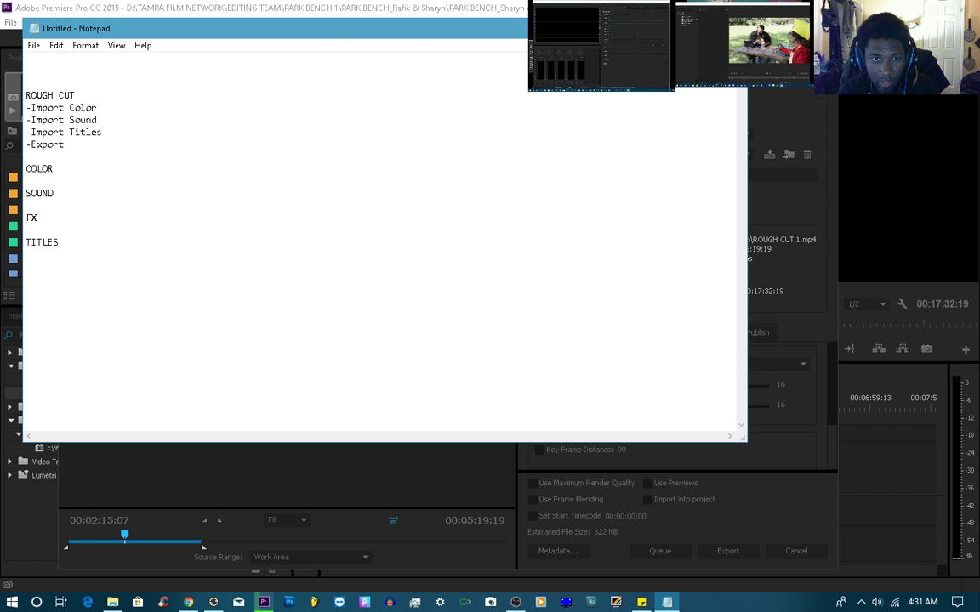
Insert the item "-Import FXs" between "-Import Sound" and "-Import Titles"
key(Down)
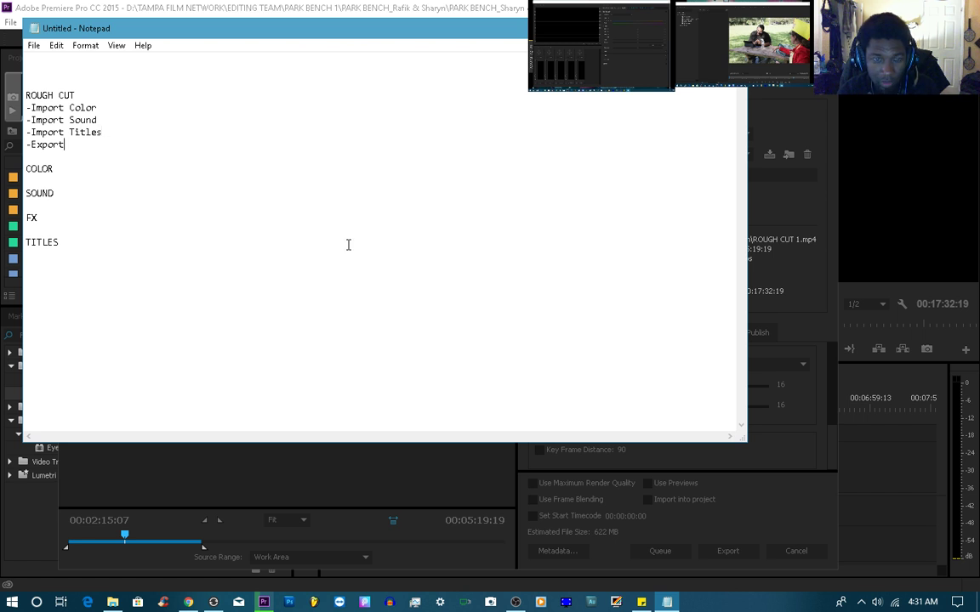
key(Up)
key(Up)
key(Down)
key(Left)
key(Return)
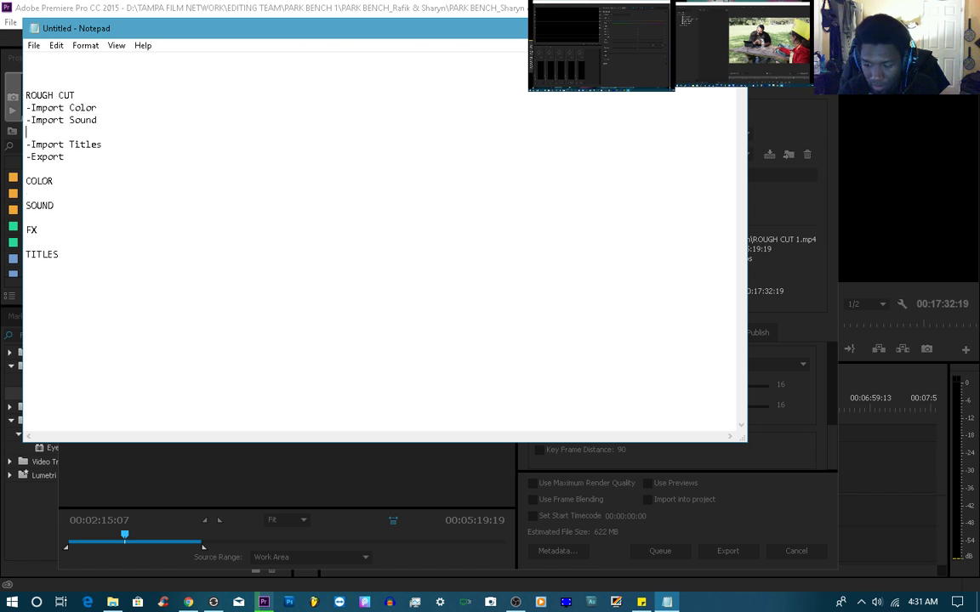
text(-Import)
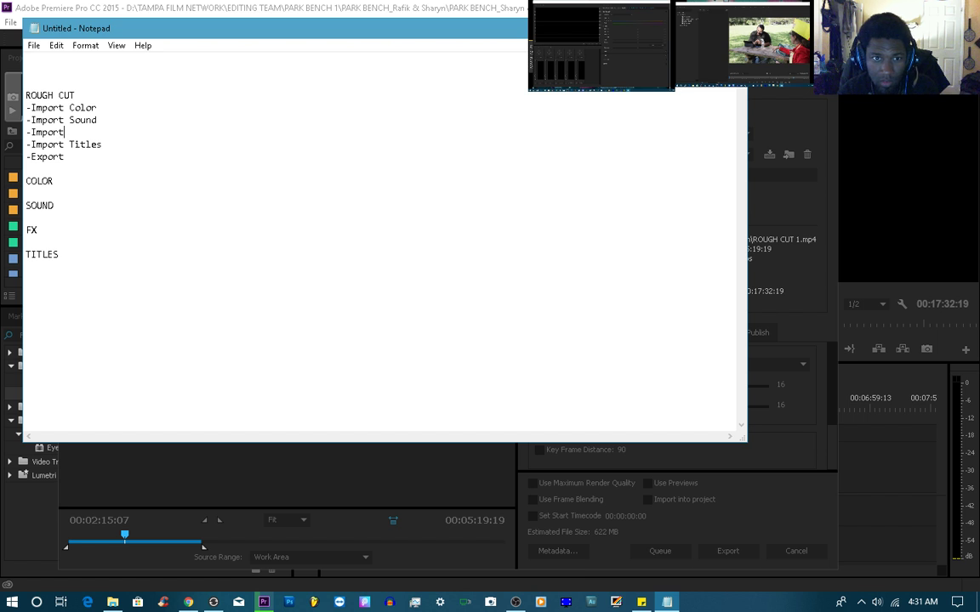
text( EF)
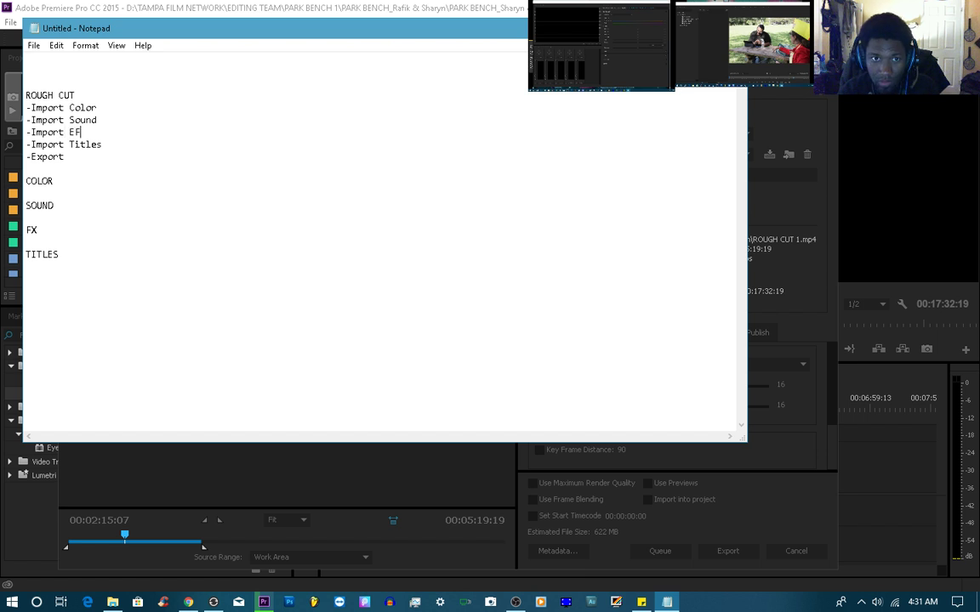
key(BackSpace)
key(BackSpace)
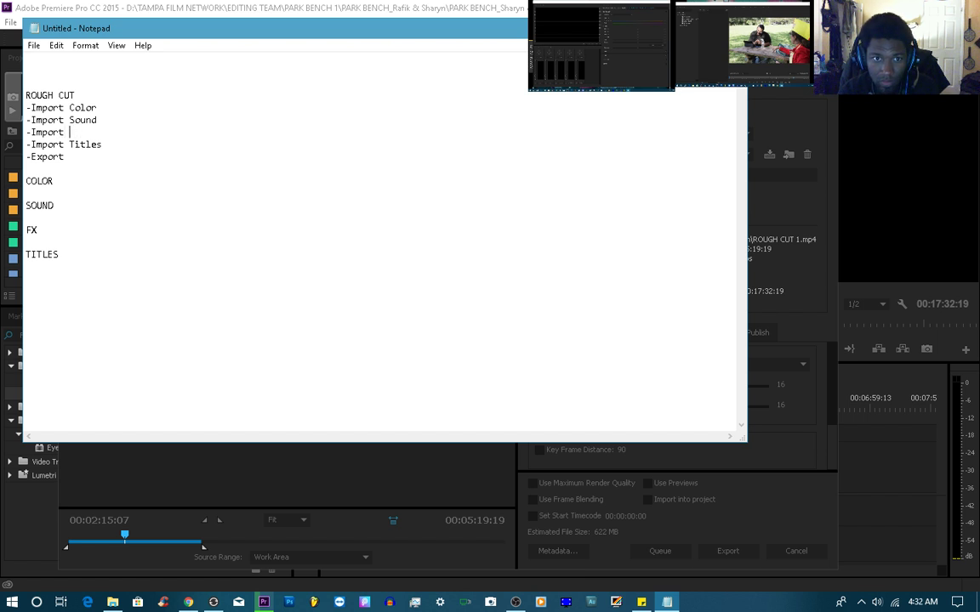
text(FXs)
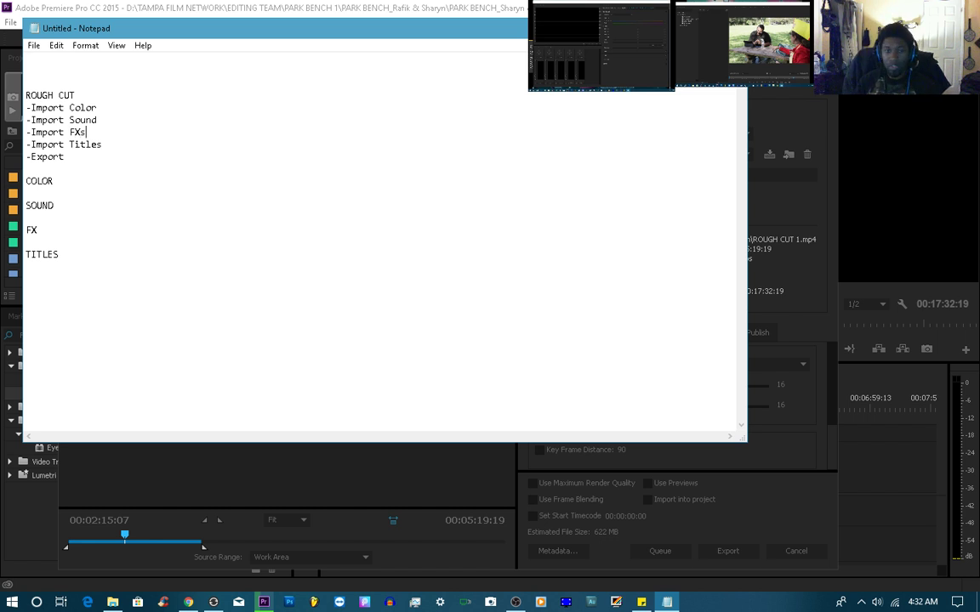
key(Up)
key(Up)
key(Up)
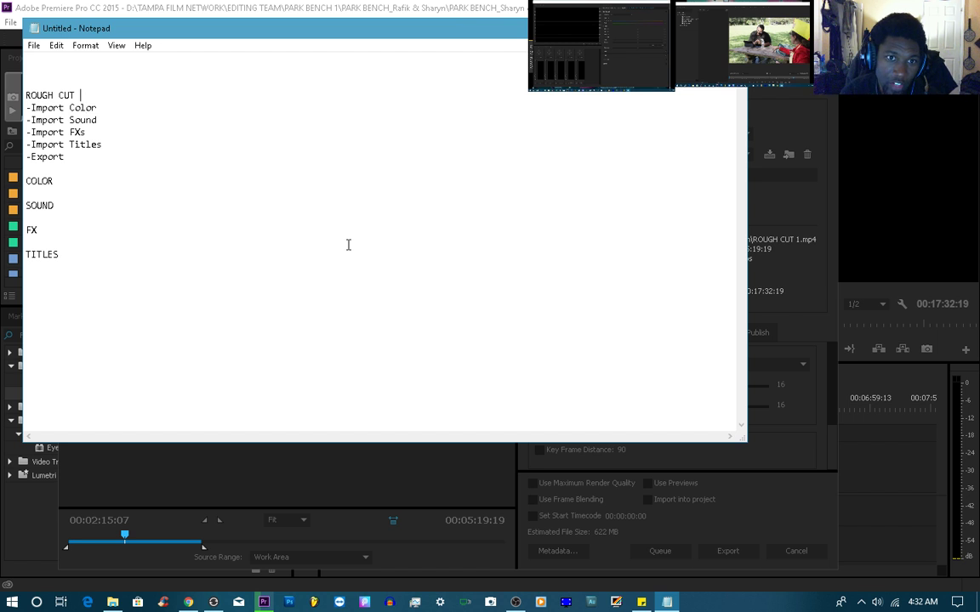
key(Down)
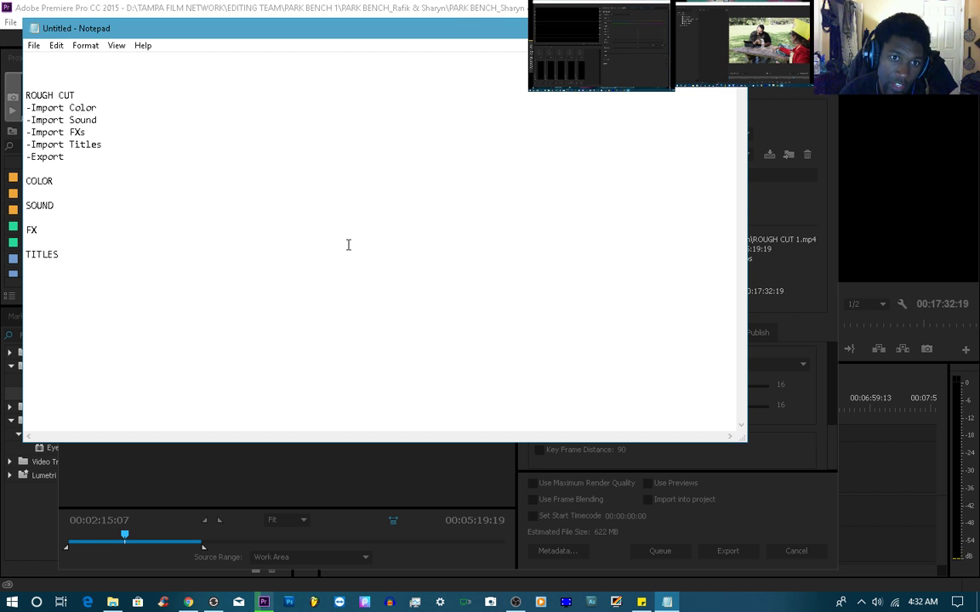
key(Down)
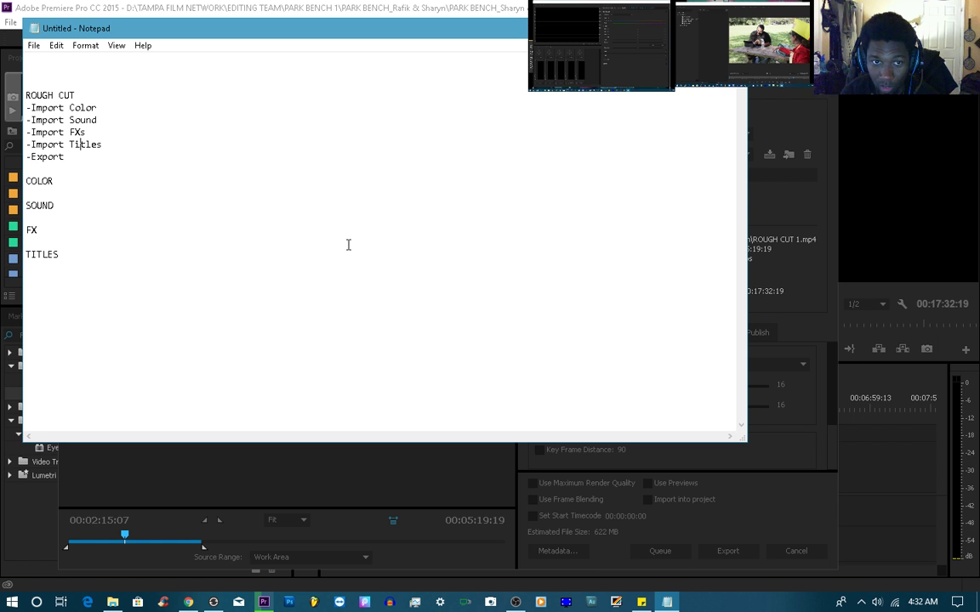
key(Down)
key(Home)
key(Up)
key(Up)
key(Up)
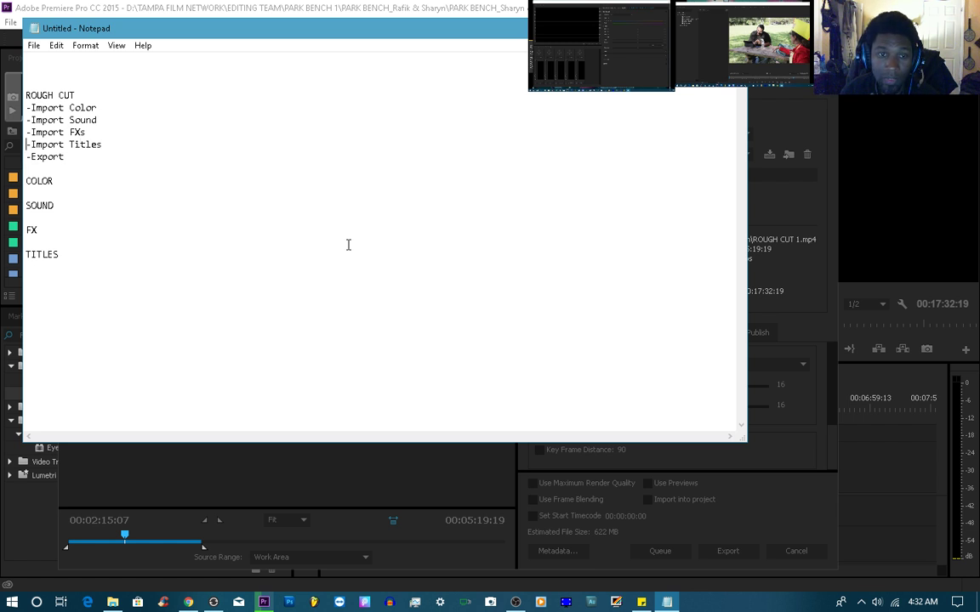
key(Up)
key(Up)
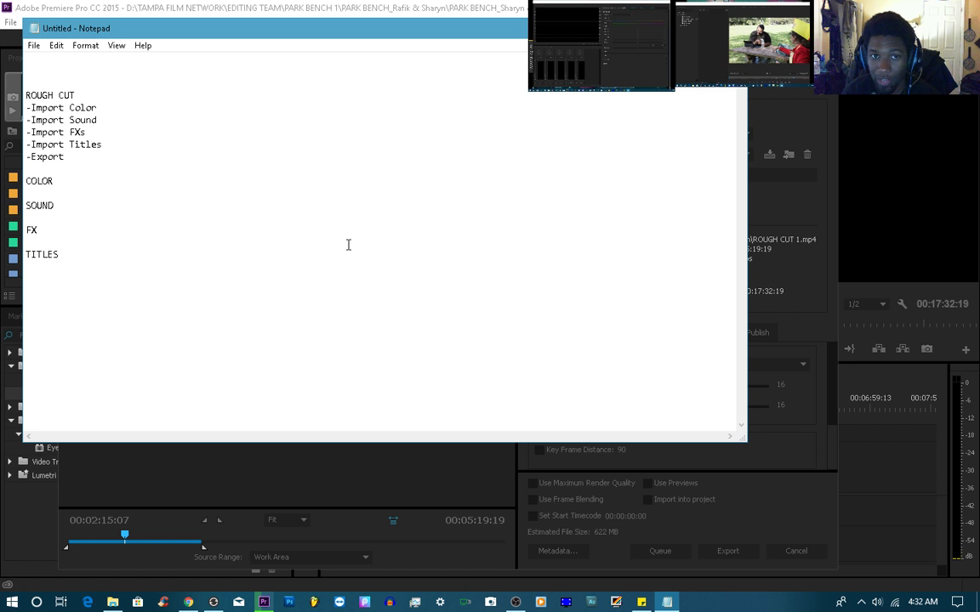
Add the item "-Import Rough Cut" on a new line under the COLOR heading
key(Down)
key(Down)
key(Down)
key(Down)
key(Down)
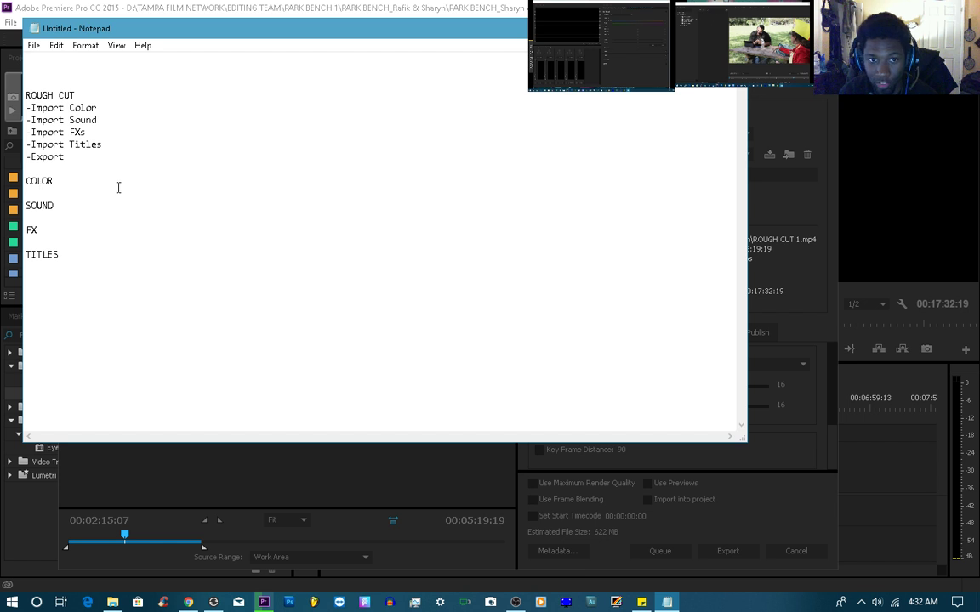
key(Return)
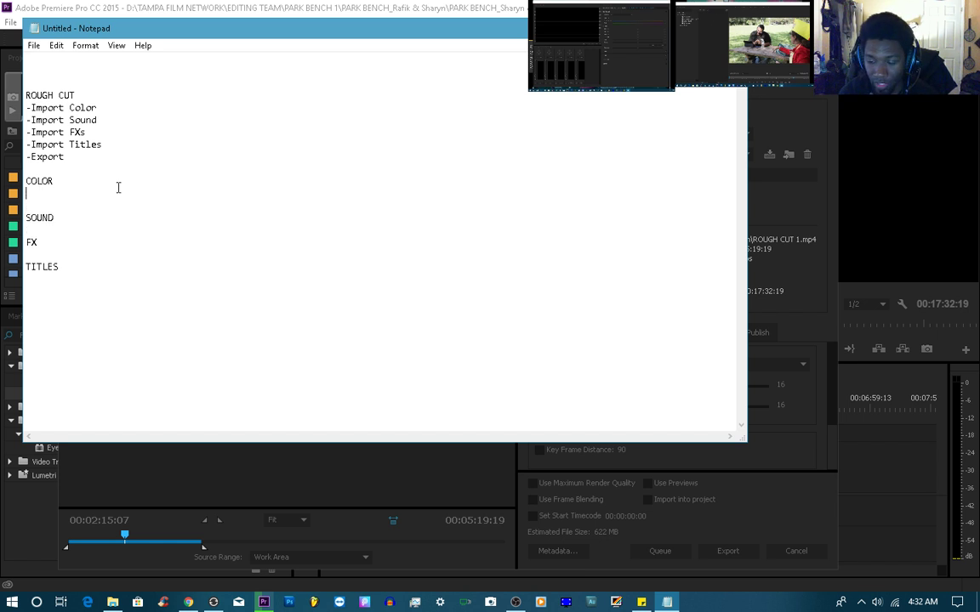
text(-IMPO)
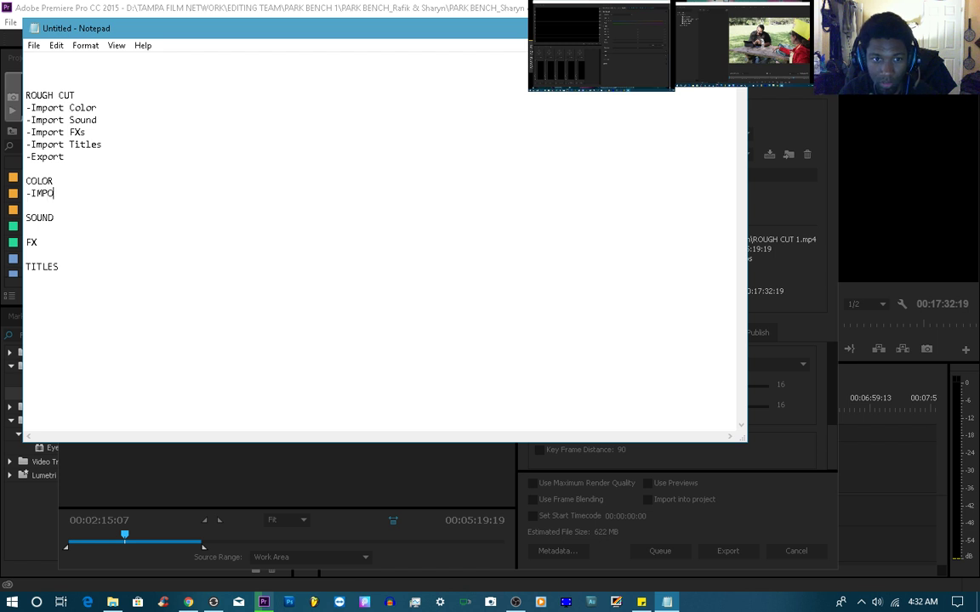
text(RT)
key(BackSpace)
key(BackSpace)
key(BackSpace)
key(BackSpace)
key(BackSpace)
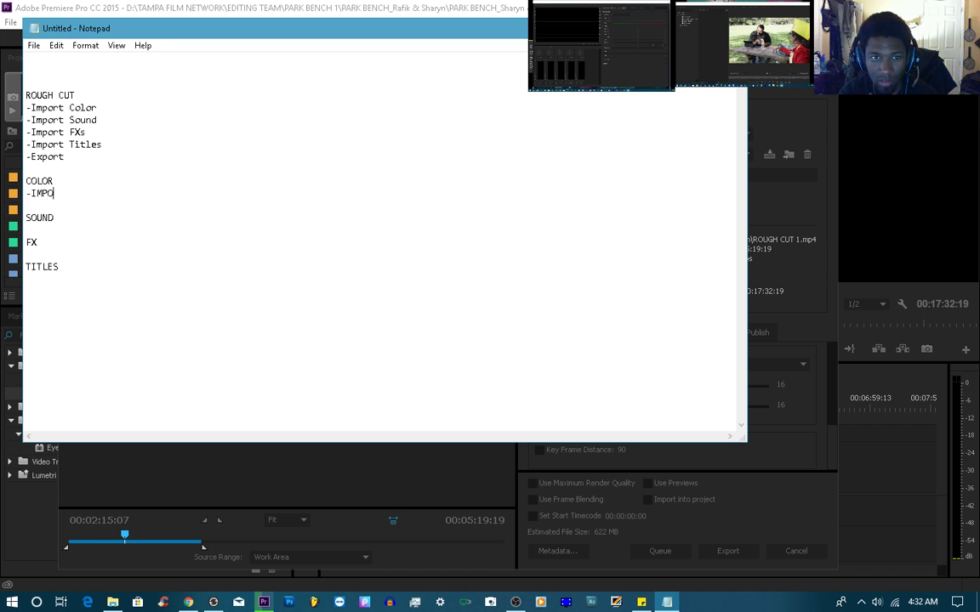
text(mpo)
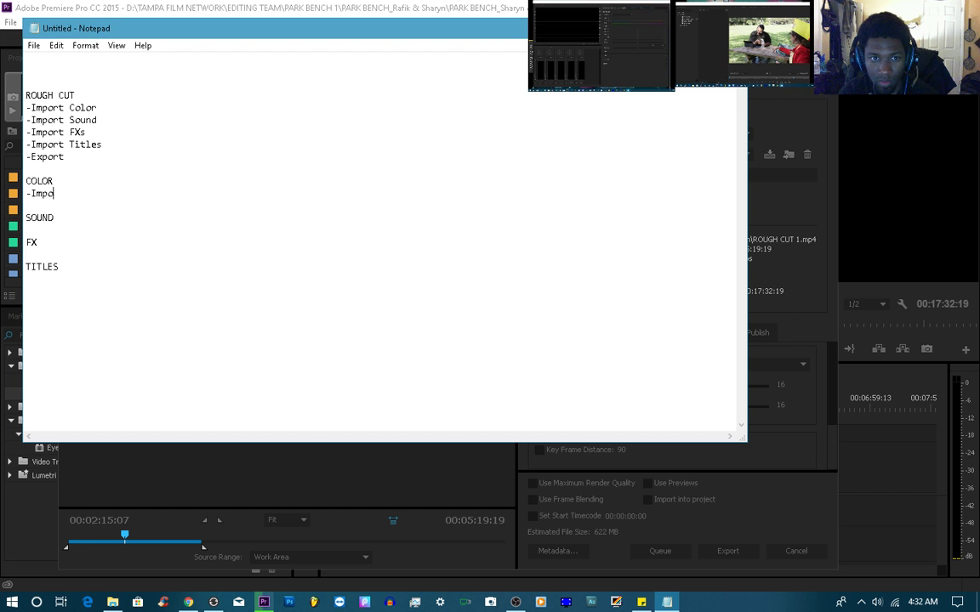
text(rt C)
key(BackSpace)
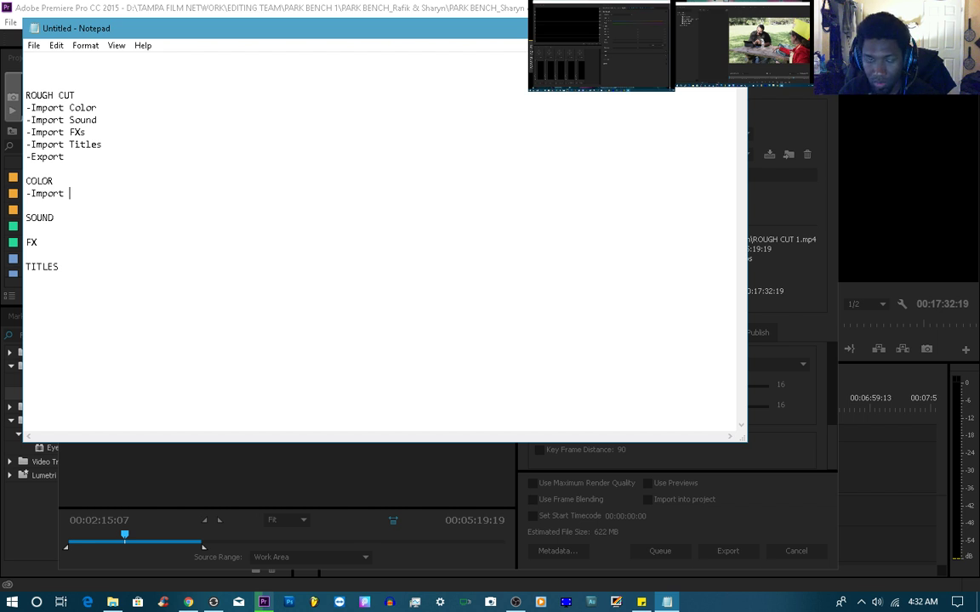
text(Rough )
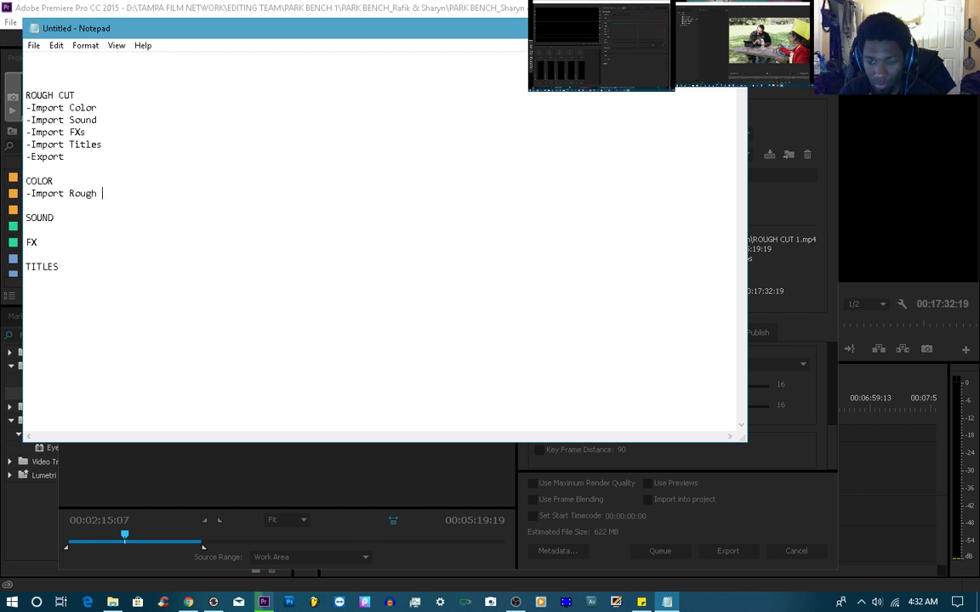
text(Cut)
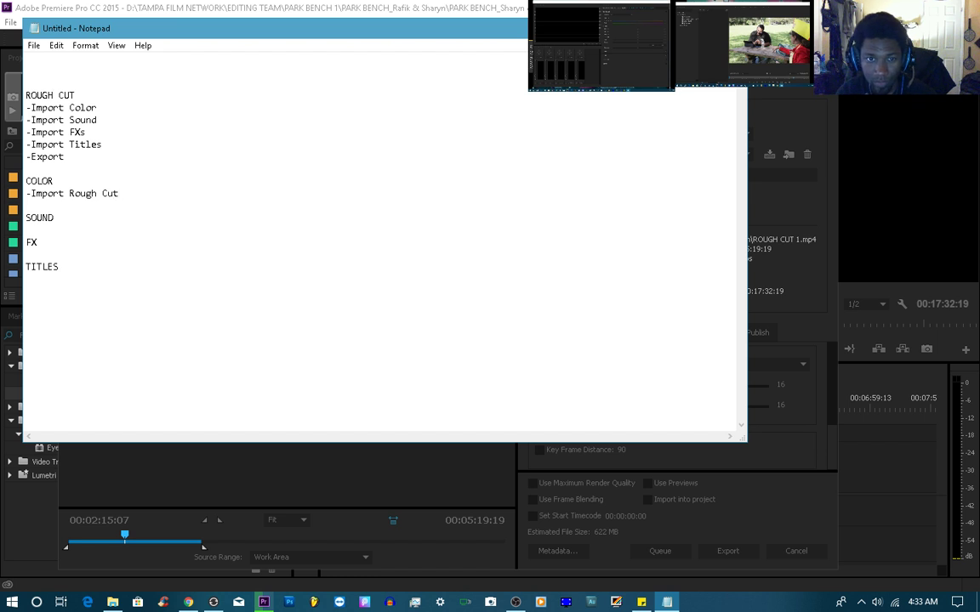
Add the item "-Export/Save As" on the line below "-Import Rough Cut" under COLOR
key(Return)
text(-)
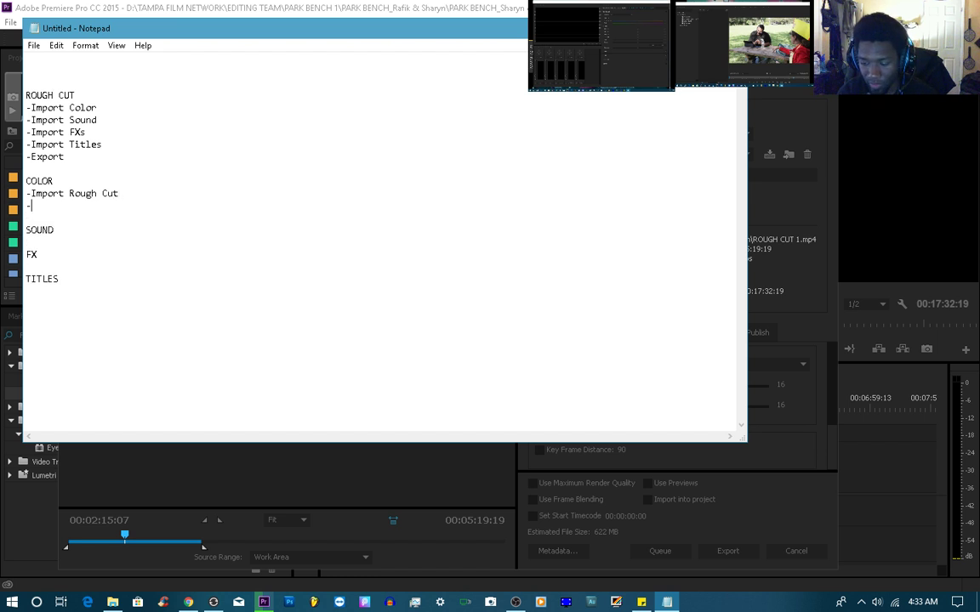
text(Export)
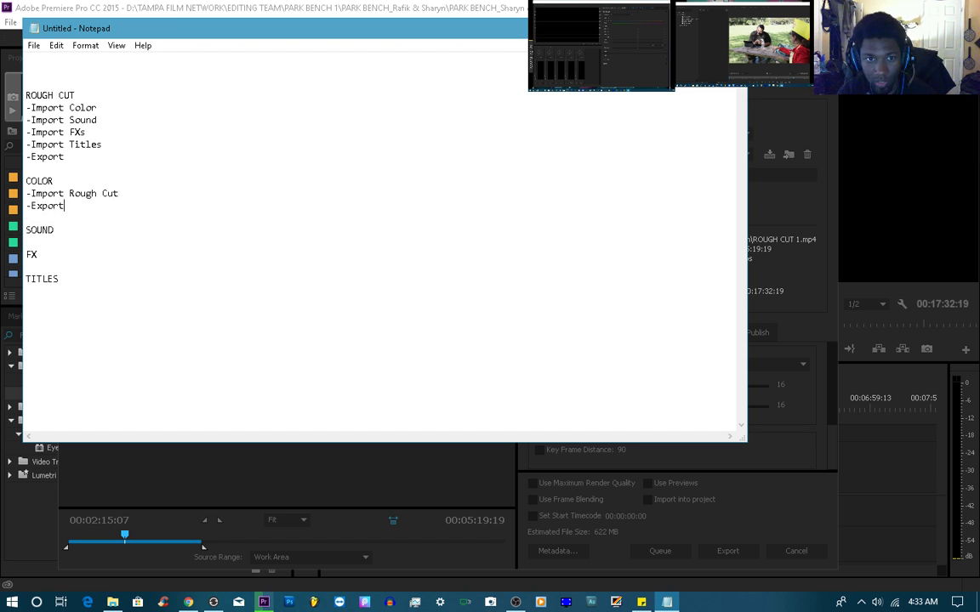
text(/)
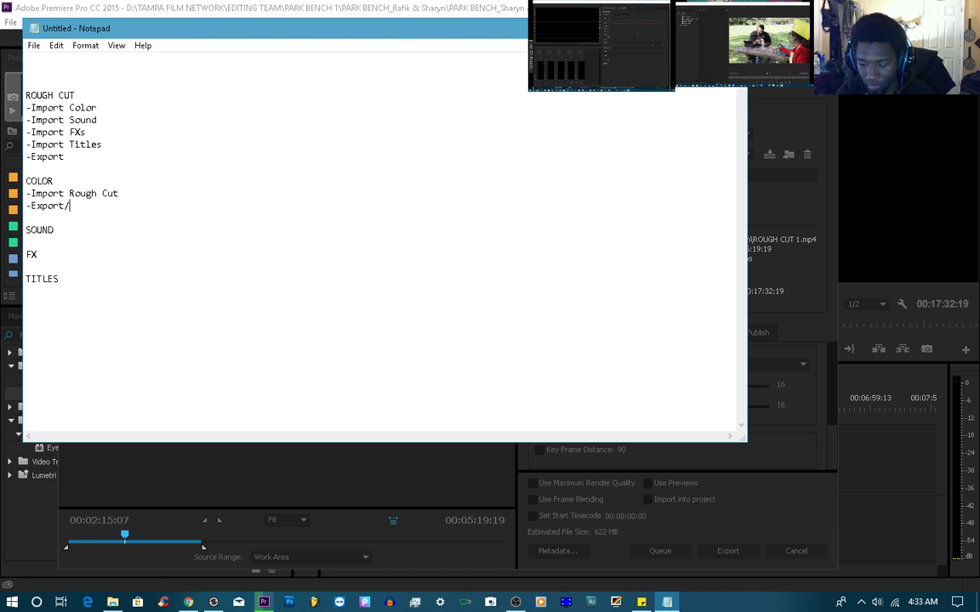
text(Save)
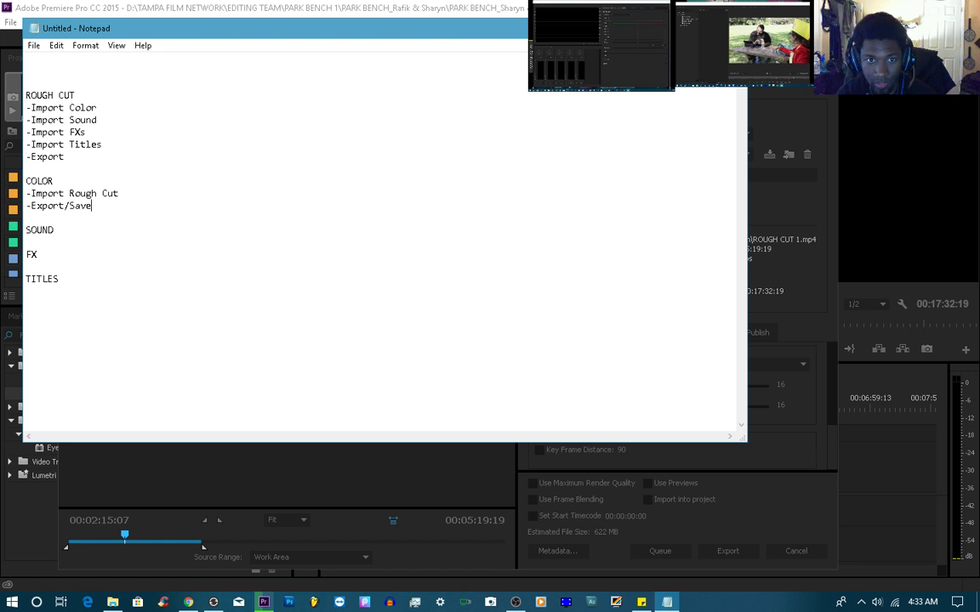
text( As)
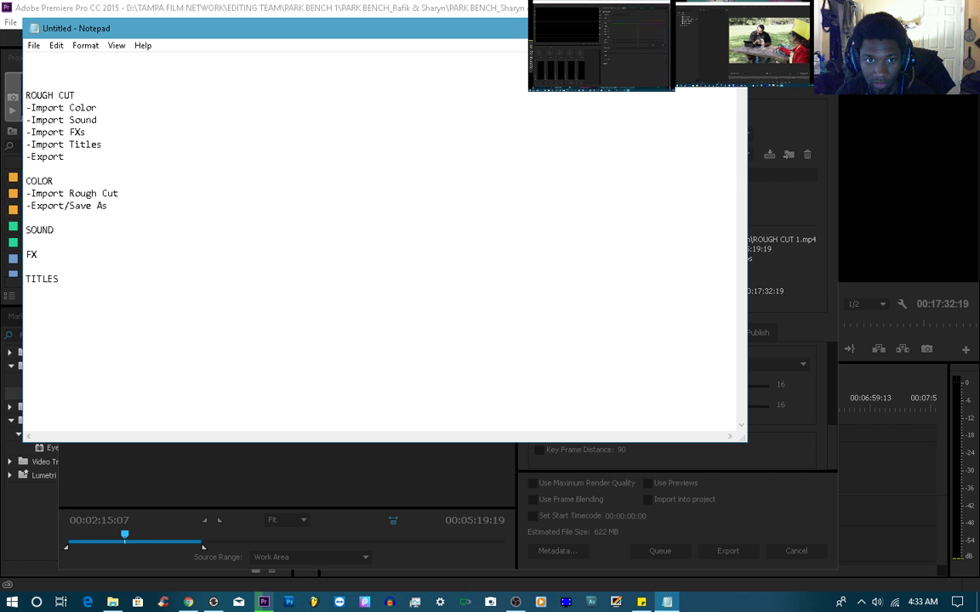
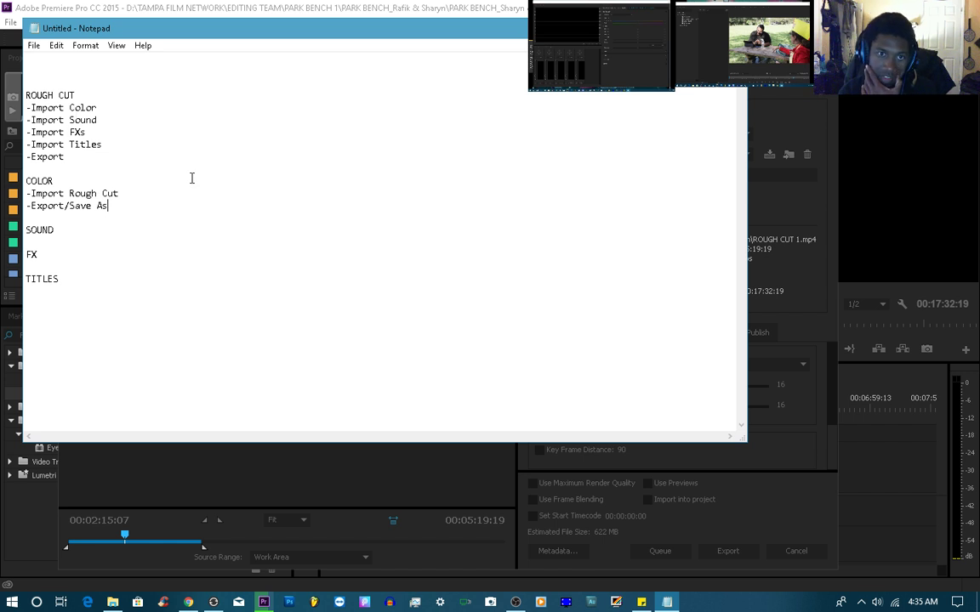
Start a line reading "DYNAMIC/" in the blank space above the ROUGH CUT heading
click(137, 68)
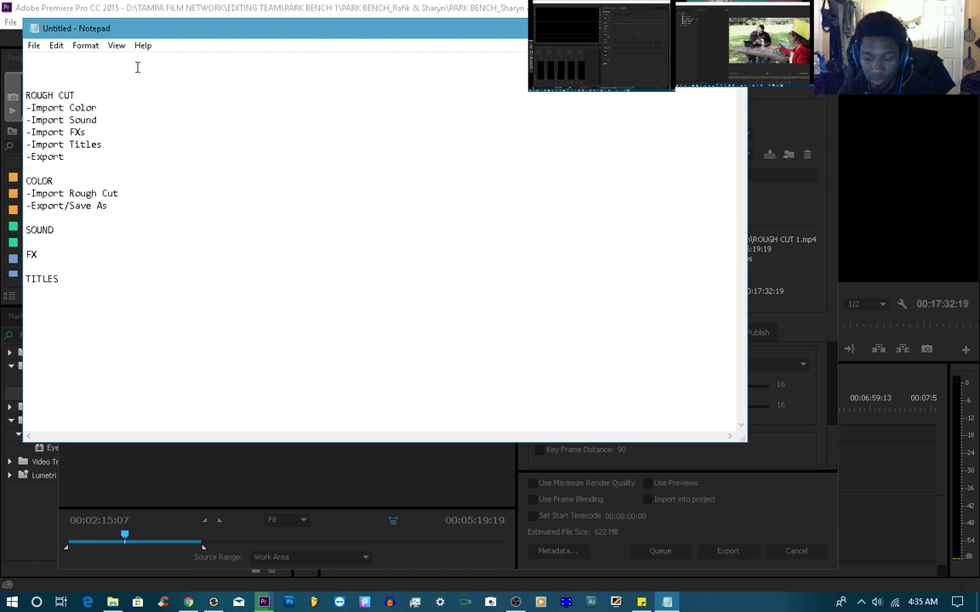
text(d)
key(BackSpace)
text(DY)
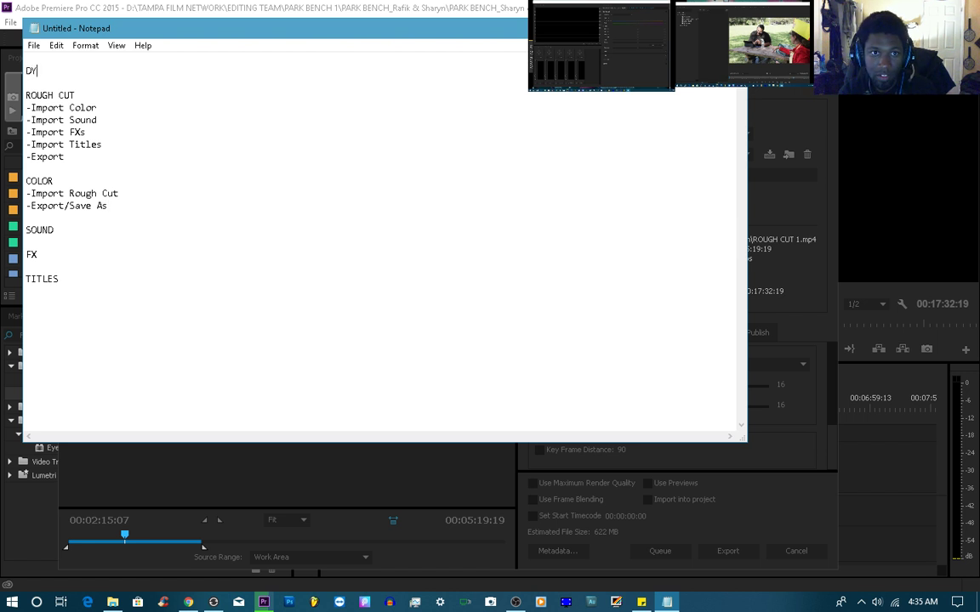
text(NAMIC)
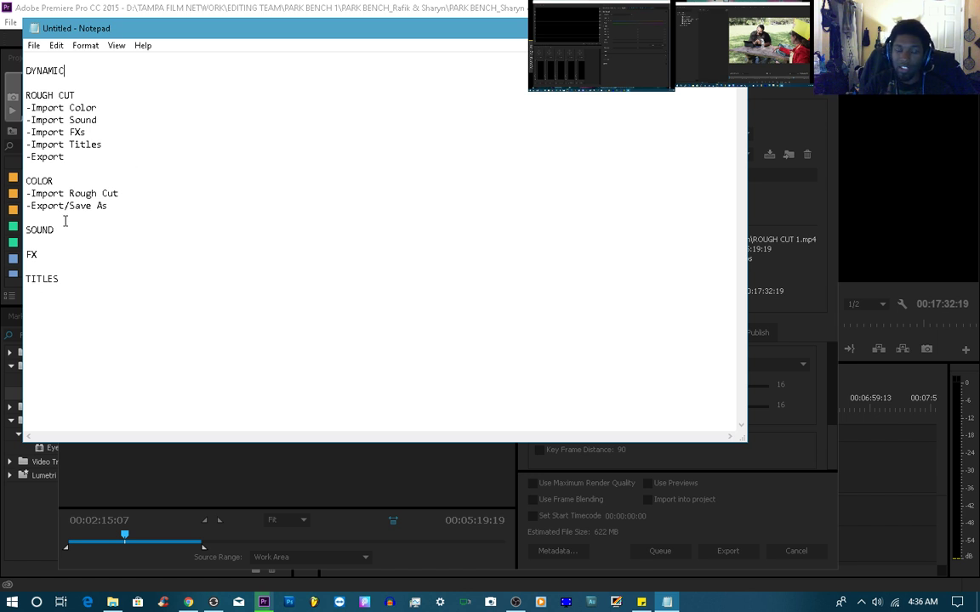
text(/)
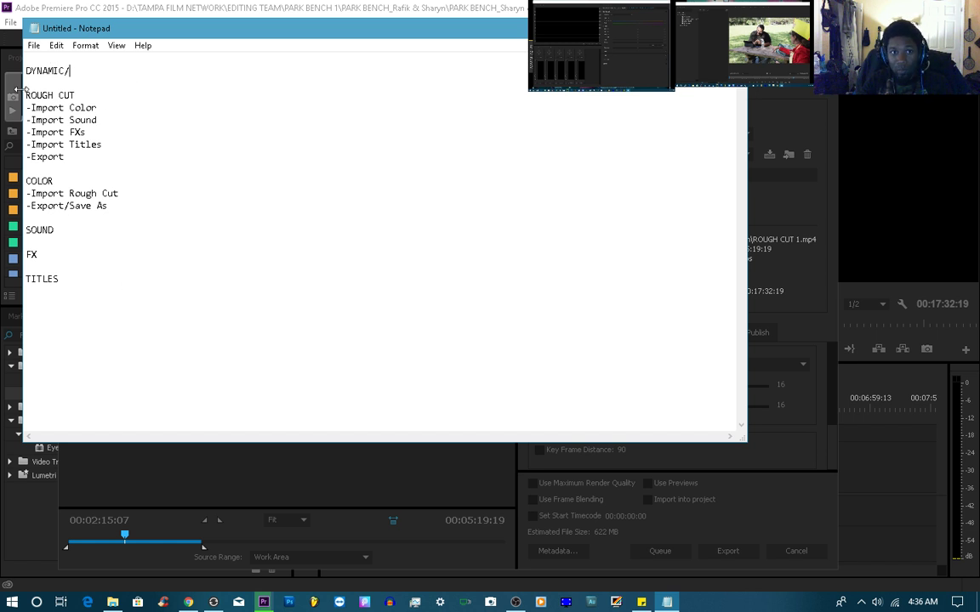
Switch to Premiere Pro to check the encoding progress, and bring up the project folder in File Explorer
click(272, 12)
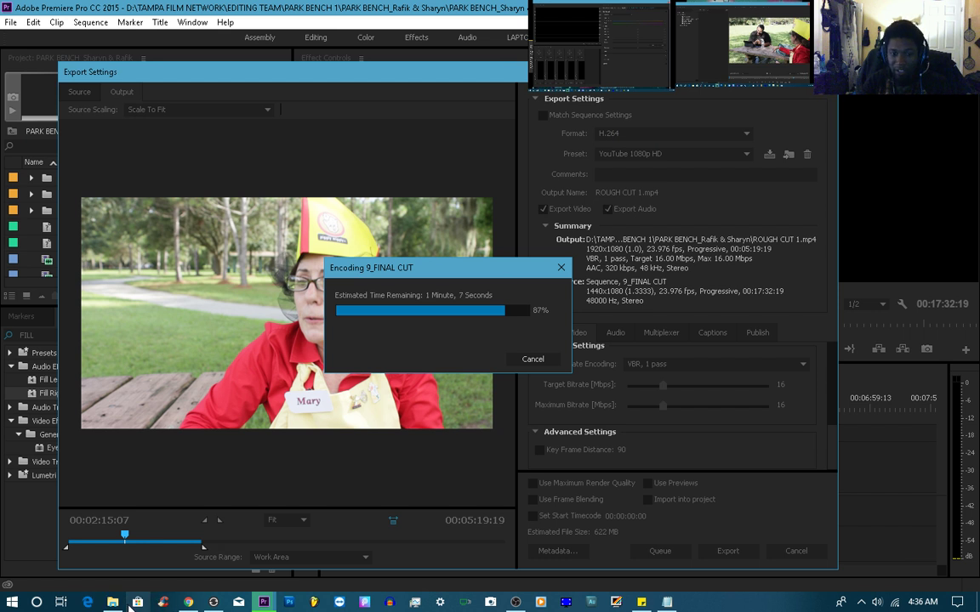
click(116, 605)
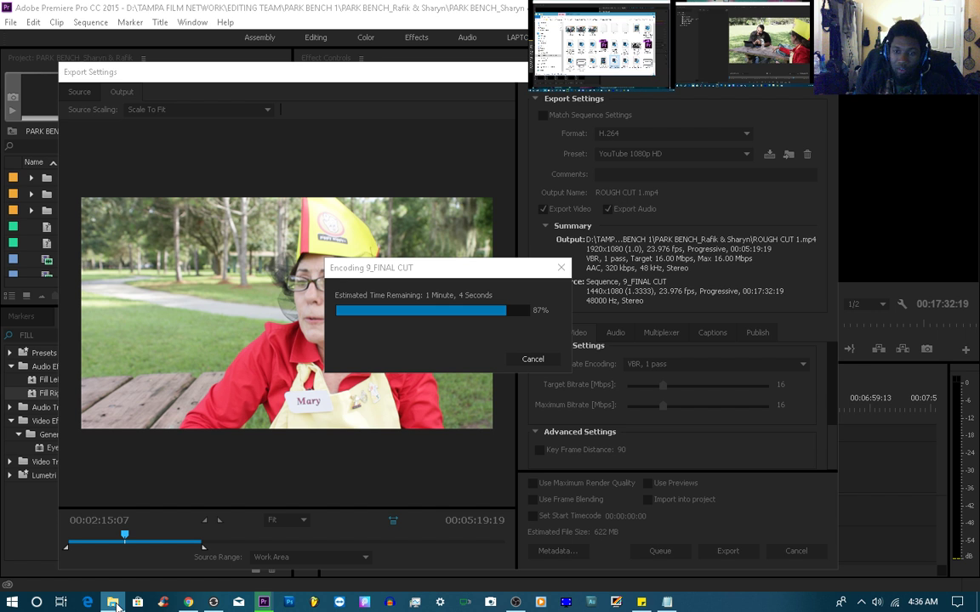
mouse_move(102, 602)
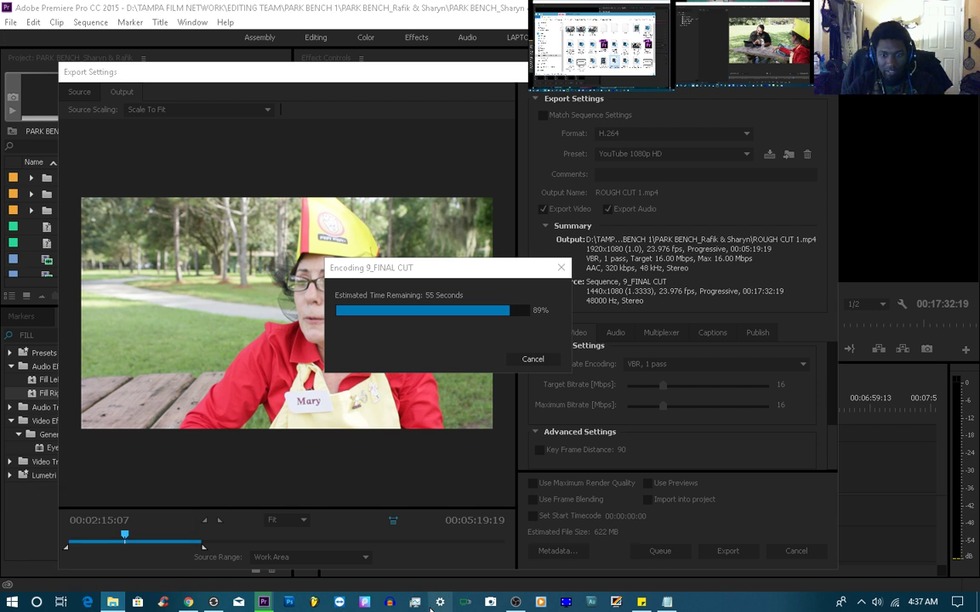
Return to the Notepad outline and extend the first line to read "DYNAMIC/LINERAR="
click(668, 603)
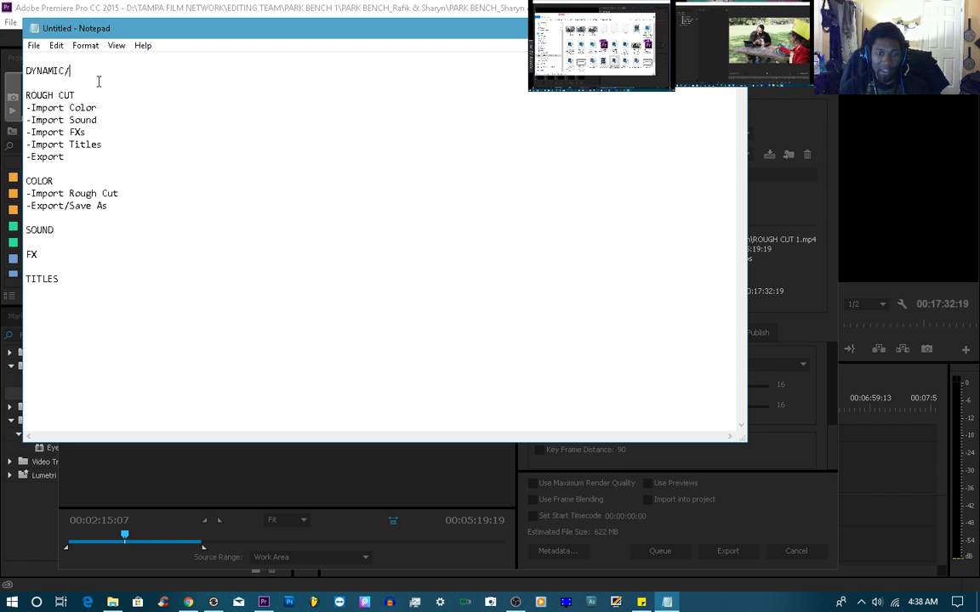
text(LI)
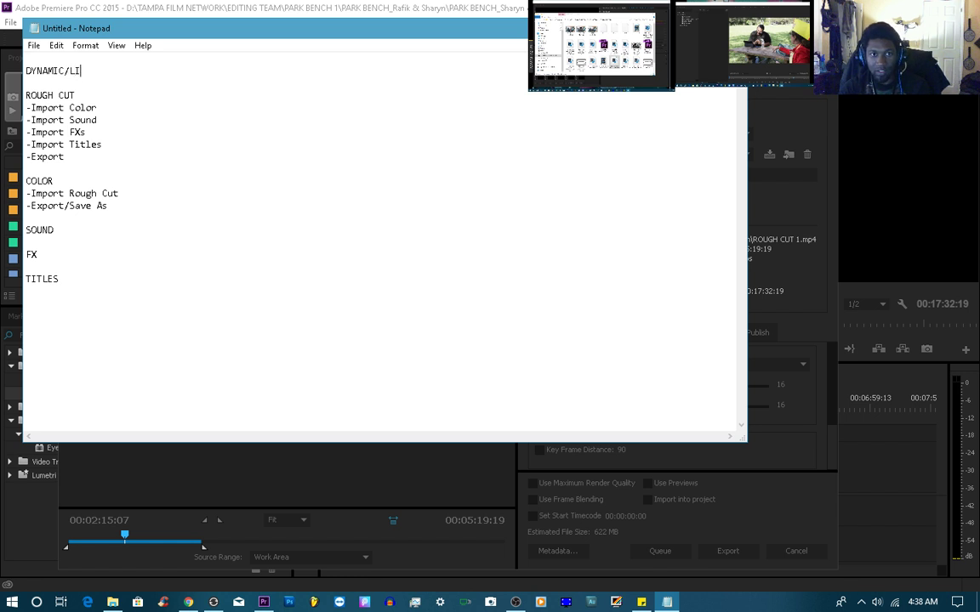
text(NERAR)
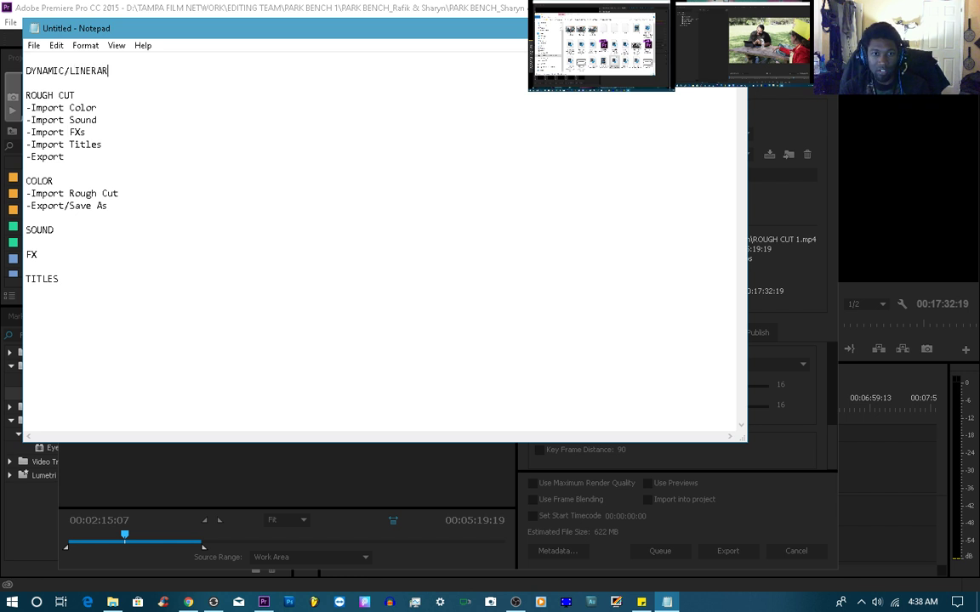
text(=)
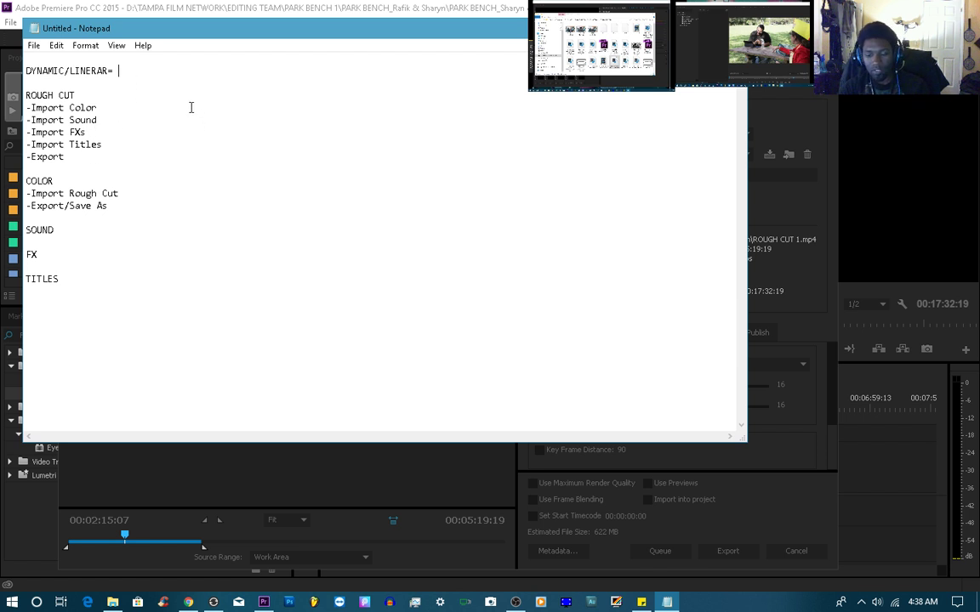
text(FILES)
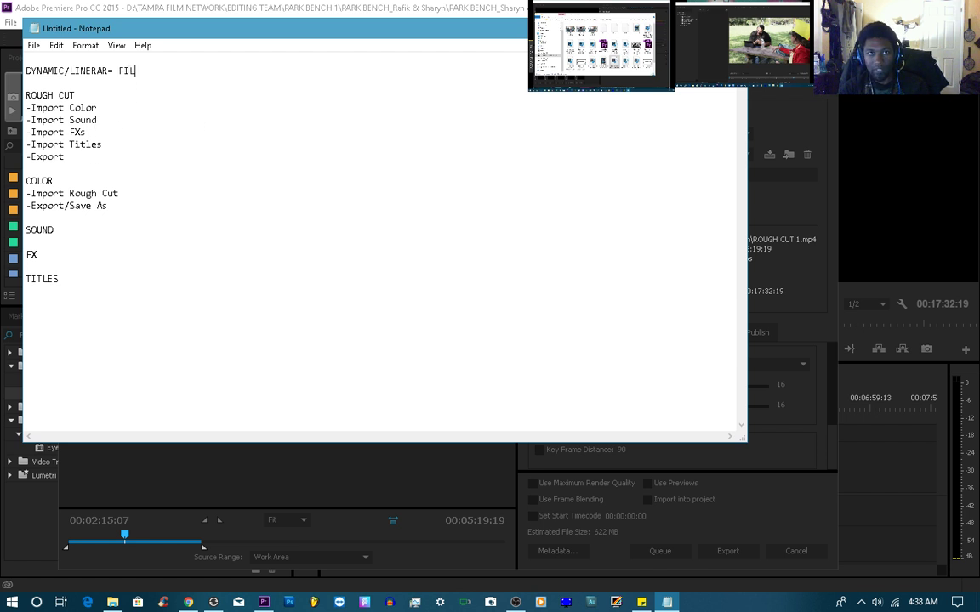
key(BackSpace)
key(BackSpace)
key(BackSpace)
key(BackSpace)
key(BackSpace)
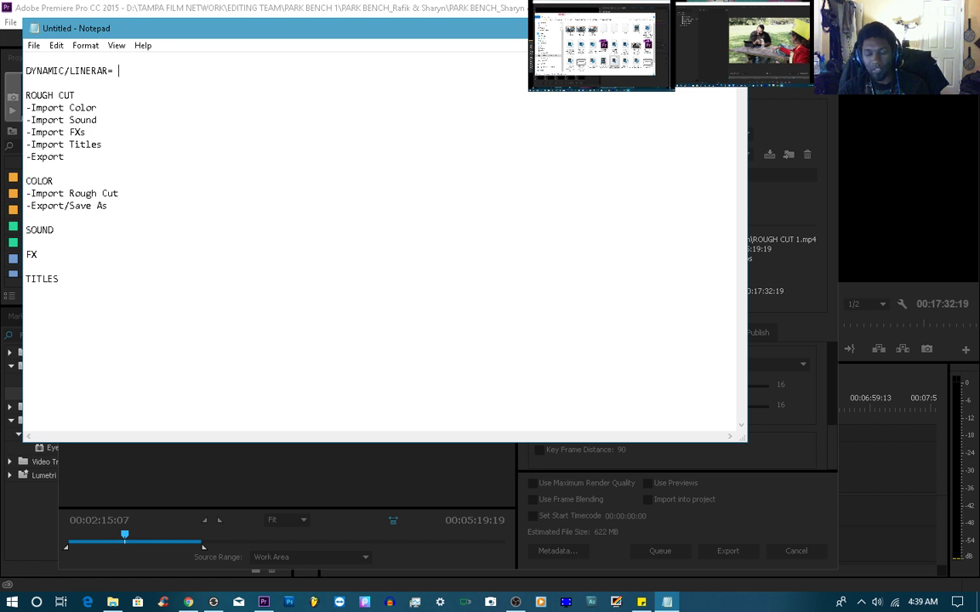
Complete the first line with "SINGLE PROJECT/MULTI-PROJECT=" following the equals sign
text(SIN)
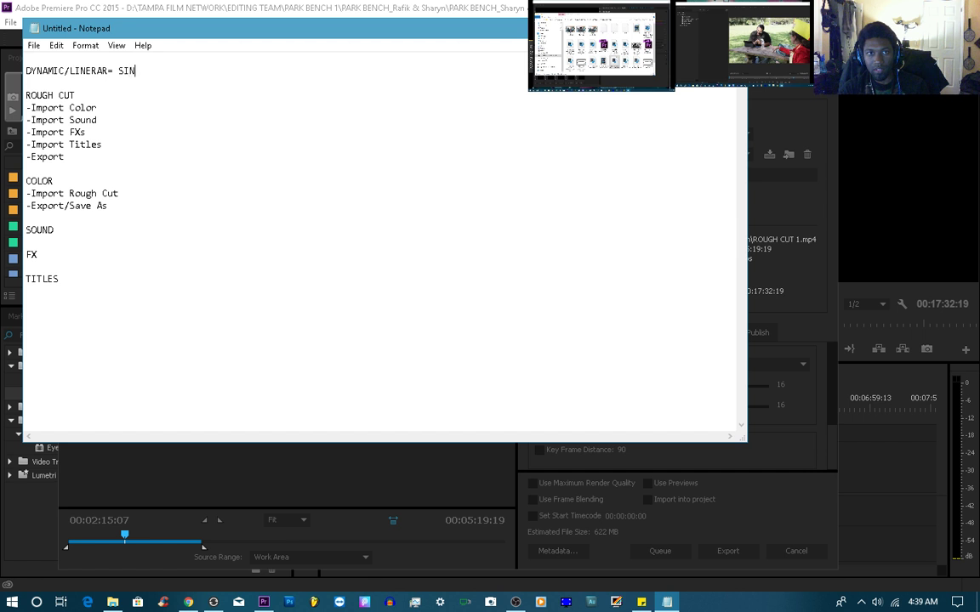
text(GLE PROJECT)
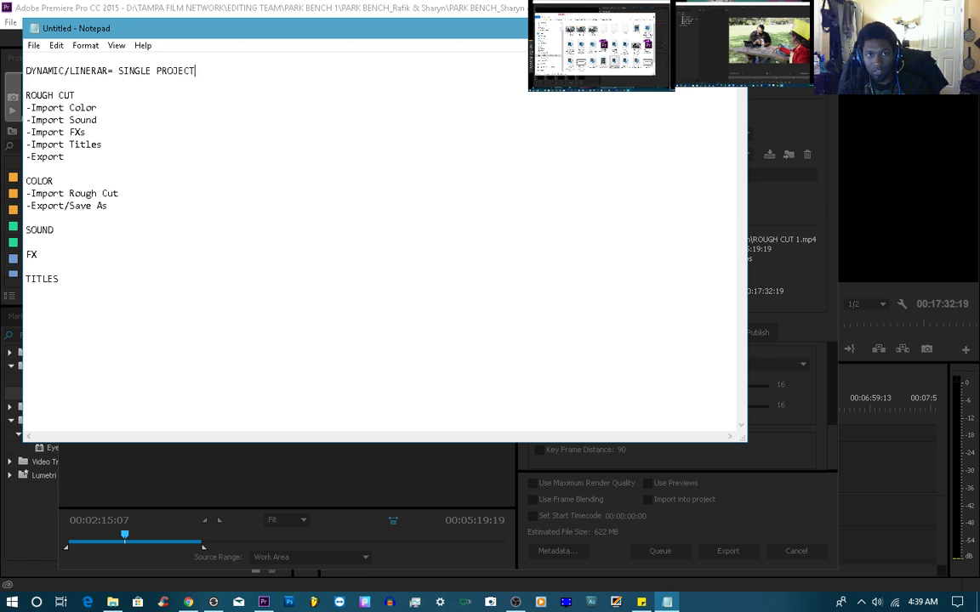
text(/)
text(MULTIPL)
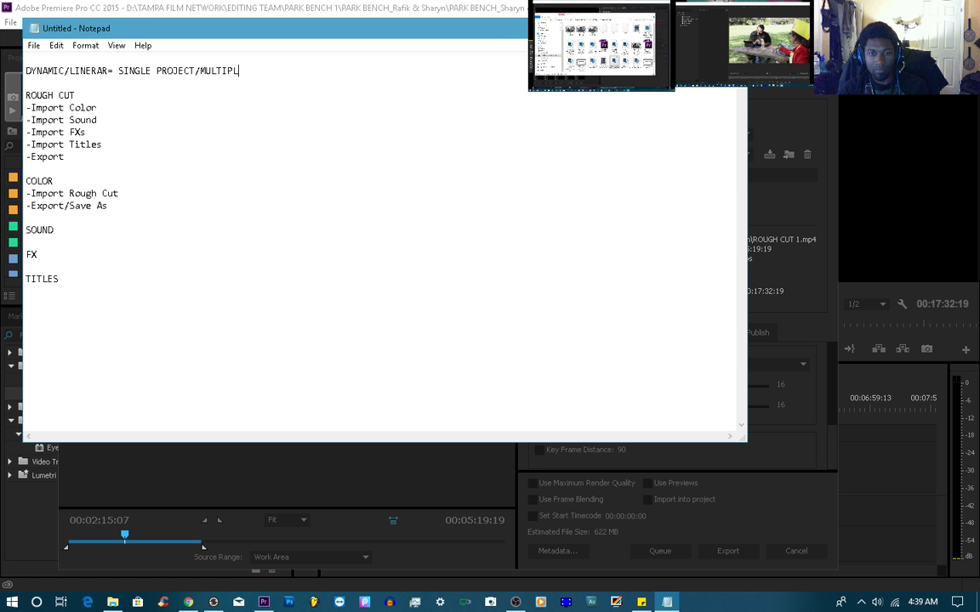
key(BackSpace)
text(-PROJECT)
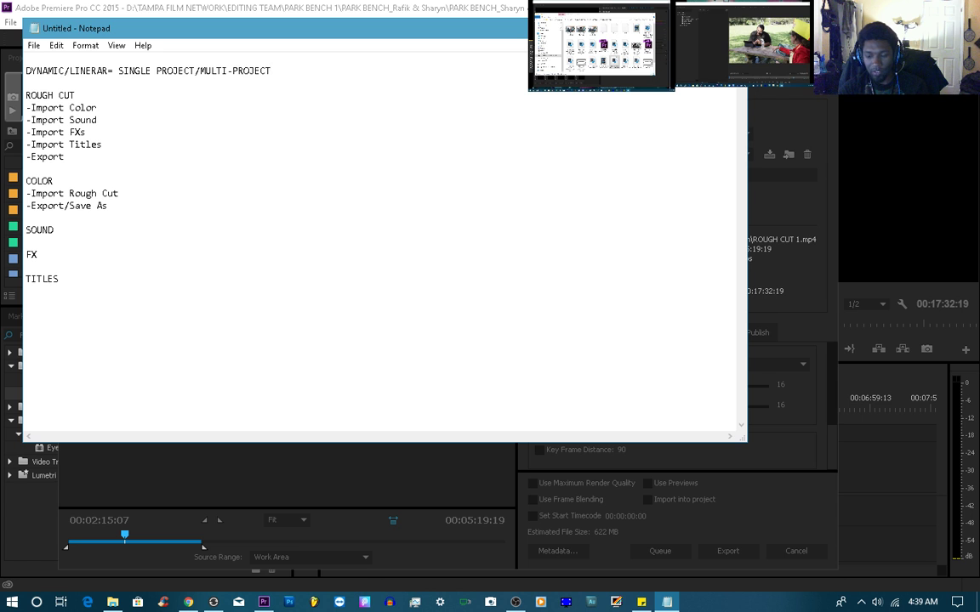
text(=)
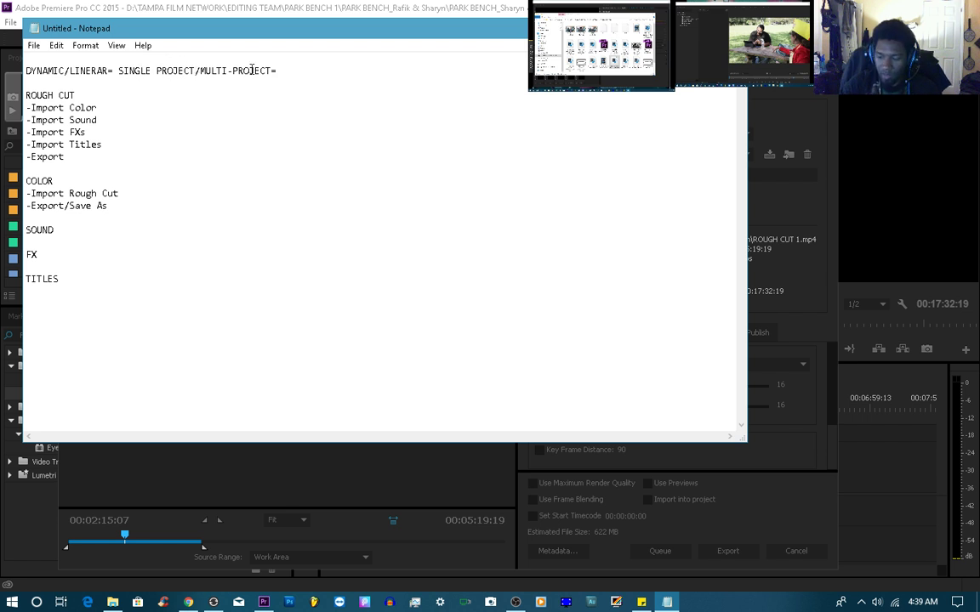
Insert "(DAYS)" directly after "SINGLE PROJECT" and place the text cursor back at the end of the line
text((DAYS)
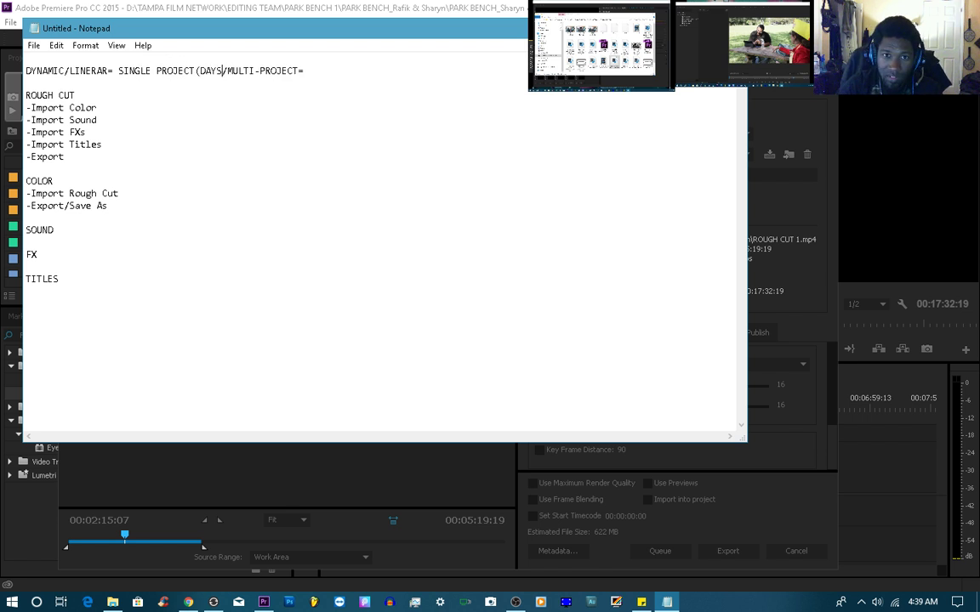
text())
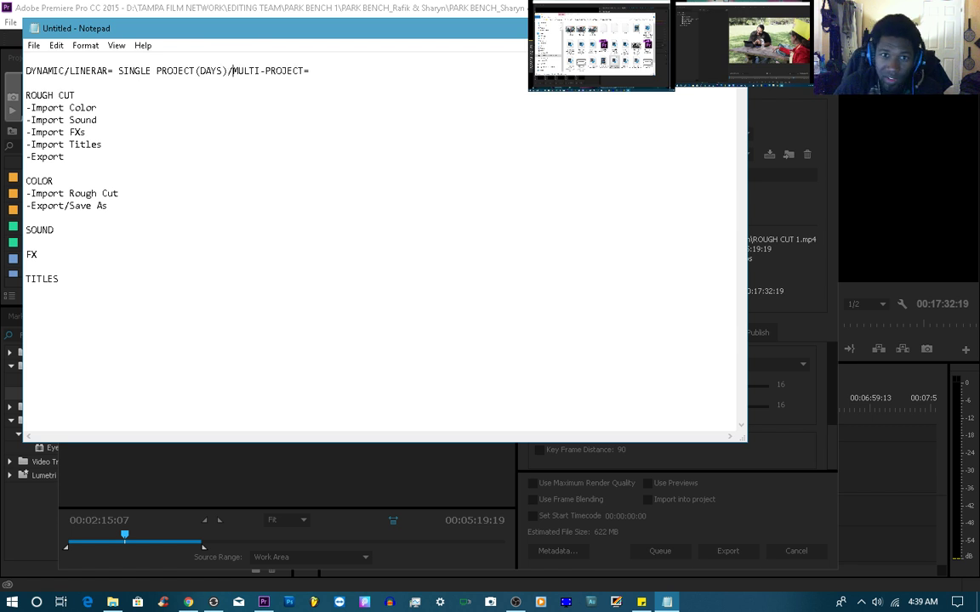
key(Right)
key(Right)
key(Right)
key(Right)
key(Right)
key(Right)
key(Right)
key(Right)
key(Right)
key(Right)
key(Right)
key(Right)
key(Right)
key(Right)
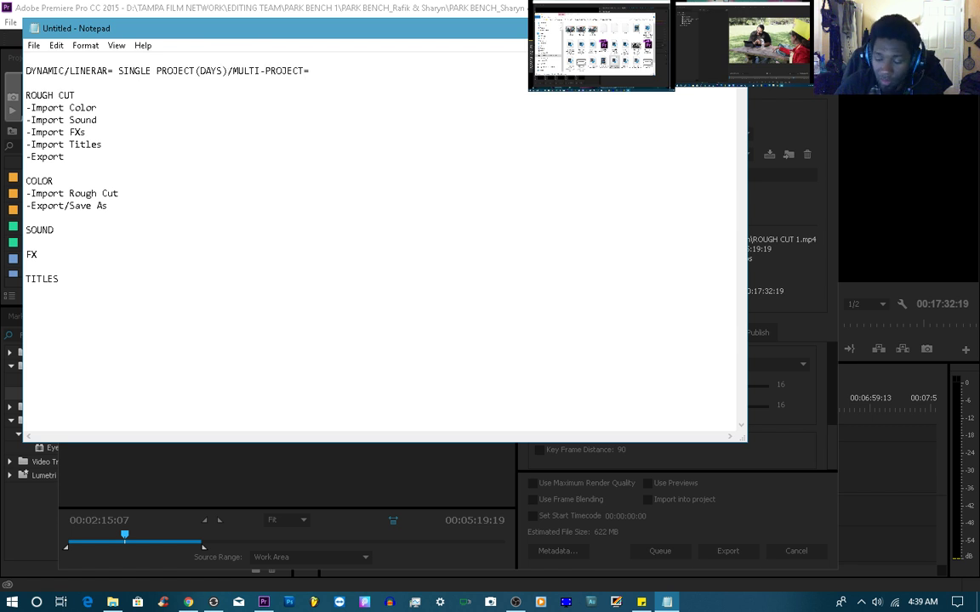
Insert "(ANYTIME)" directly after "MULTI-PROJECT" in the first line of the outline
text(()
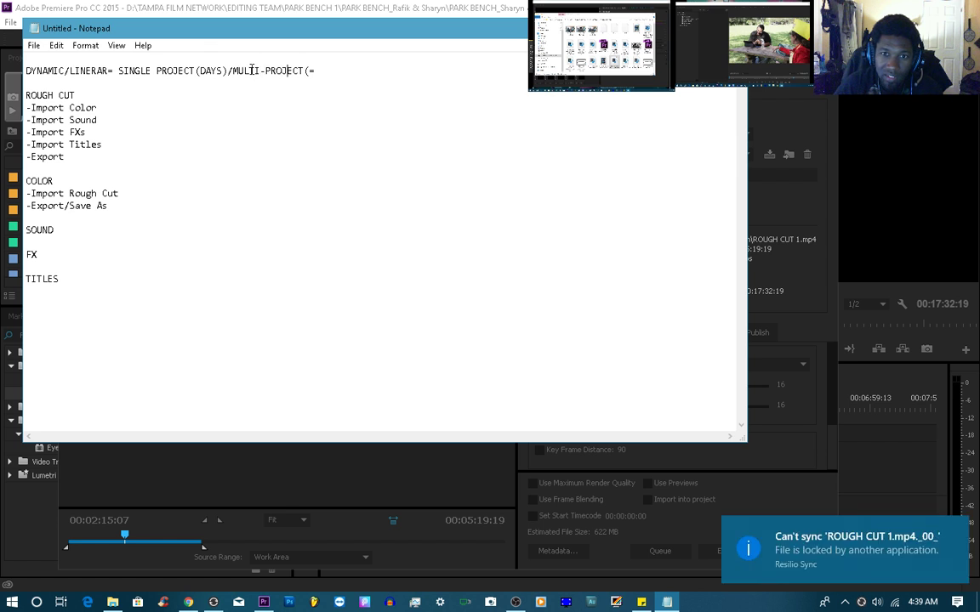
text())
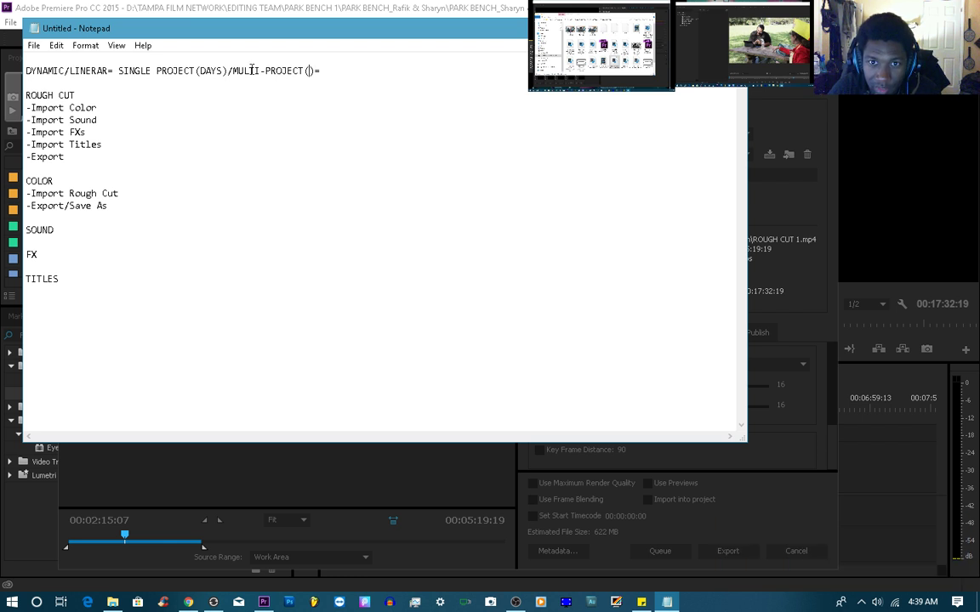
text(ANYT)
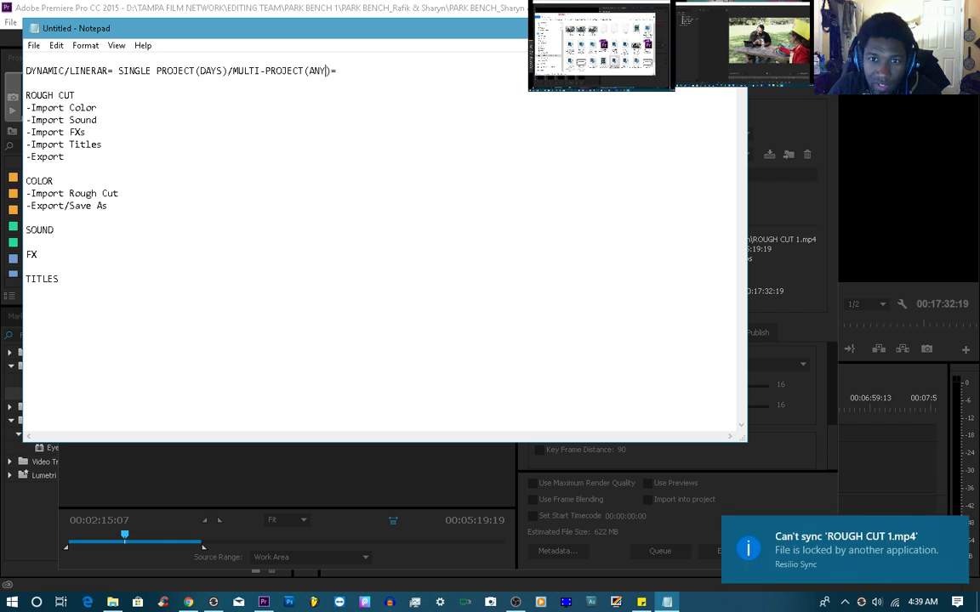
text(IME)
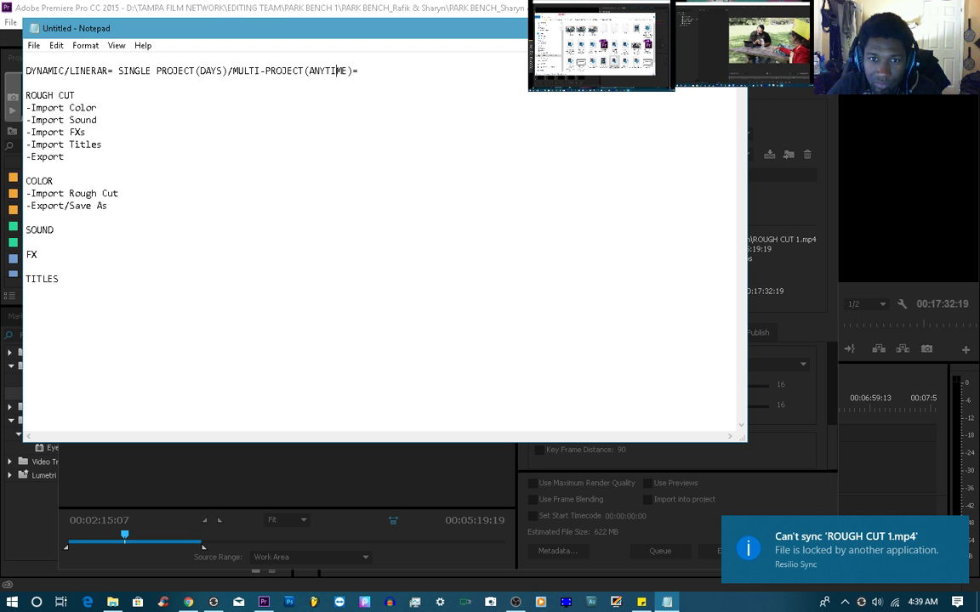
key(Right)
key(Right)
key(Right)
key(Left)
key(Left)
key(Left)
key(Left)
key(Left)
key(Left)
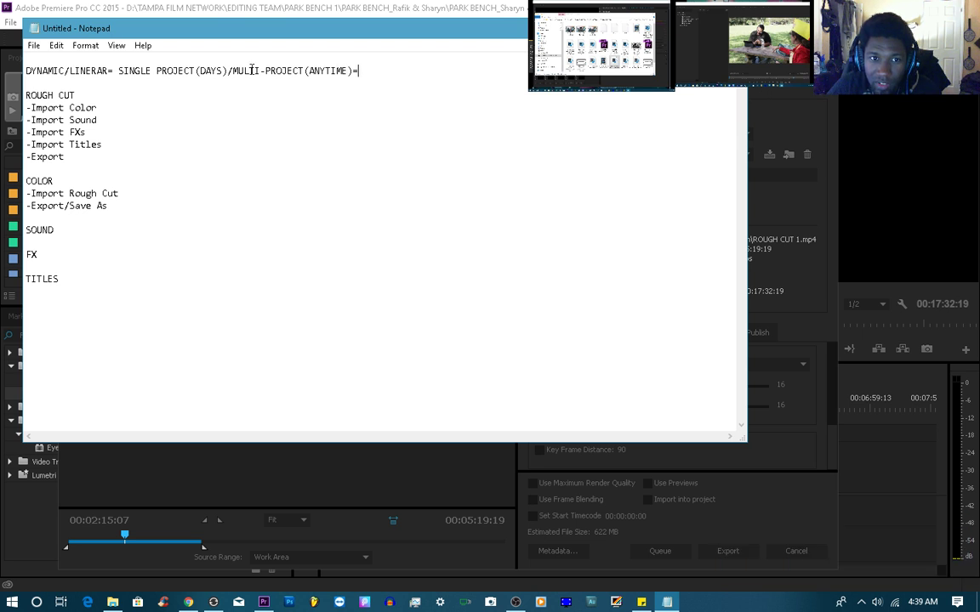
key(Left)
key(Left)
key(Left)
key(Left)
key(Left)
key(Left)
key(Left)
key(Left)
key(Left)
key(Left)
key(Left)
key(Left)
key(Left)
key(Left)
key(Left)
key(Left)
key(Left)
key(Left)
key(Left)
key(Left)
key(Left)
key(Left)
key(Left)
key(Left)
key(Right)
key(Right)
key(Right)
key(Right)
key(Right)
key(Right)
key(Right)
key(Right)
key(Right)
key(Right)
key(Right)
key(Right)
key(Right)
key(Right)
key(Right)
key(Right)
key(Right)
key(Right)
key(Right)
key(Right)
key(Right)
key(Right)
key(Right)
key(Right)
key(Right)
key(Right)
key(Right)
key(Right)
key(Right)
key(Right)
key(Right)
key(Right)
key(Right)
key(Right)
key(Right)
key(Right)
key(Right)
key(Right)
key(Left)
key(Left)
key(Left)
key(Left)
key(Left)
key(Left)
key(Left)
key(Left)
key(Left)
key(Left)
key(Left)
key(Left)
key(Right)
key(Right)
key(Right)
key(Right)
key(Right)
key(Right)
key(Right)
key(Right)
key(Right)
key(Right)
key(Right)
key(Right)
key(Right)
key(Right)
key(Right)
key(Right)
key(Right)
key(Right)
key(Right)
key(Right)
key(Left)
key(Left)
key(Left)
key(Left)
key(Left)
key(Left)
key(Left)
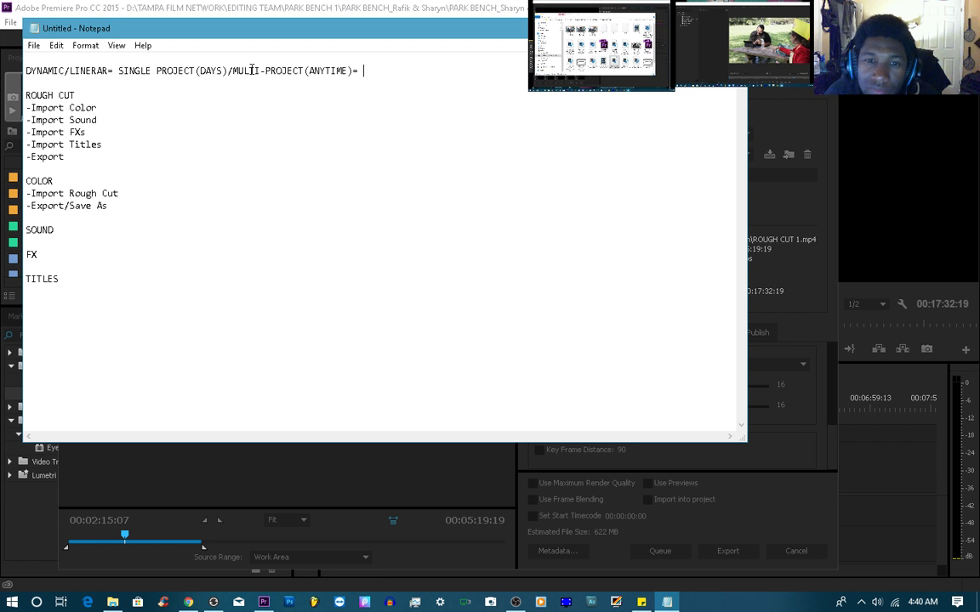
Insert the word "FILES" between "MULTI-PROJECT" and "(ANYTIME)" in the first line
key(Left)
key(Left)
key(Left)
key(Left)
key(Left)
key(Left)
key(Left)
key(Left)
key(Left)
key(Left)
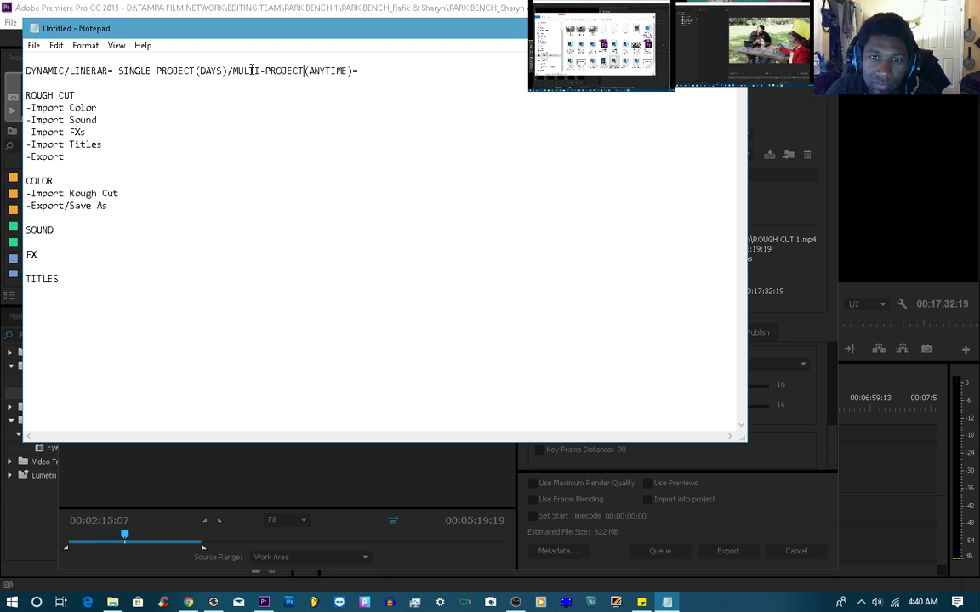
text(FILES)
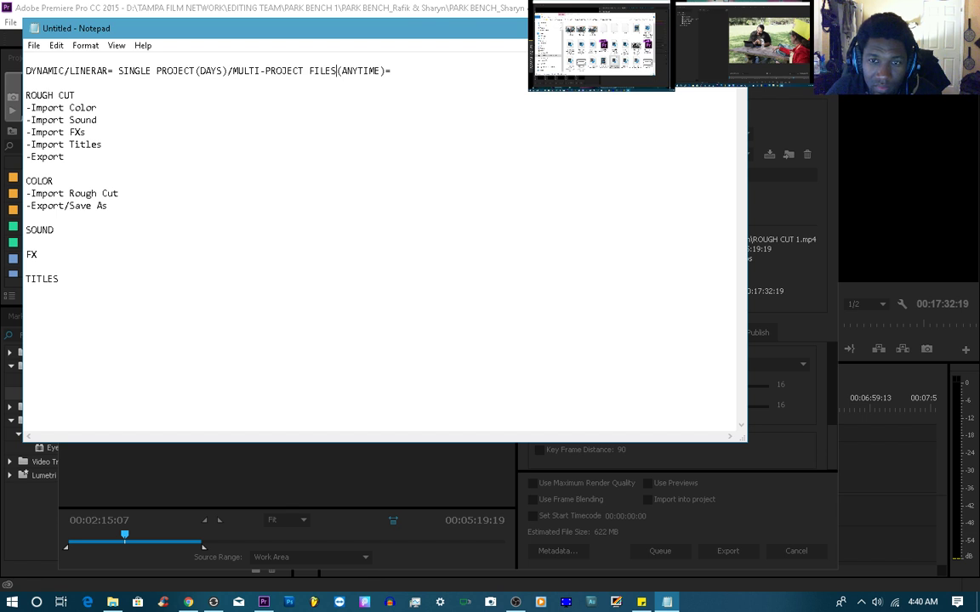
Insert the word "FILES" between "SINGLE PROJECT" and "(DAYS)" in the first line
key(Left)
key(Left)
key(Left)
key(Left)
key(Left)
key(Left)
key(Left)
key(Left)
key(Left)
key(Left)
key(Left)
key(Left)
key(Left)
key(Left)
key(Left)
key(Left)
key(Left)
key(Left)
key(Left)
key(Left)
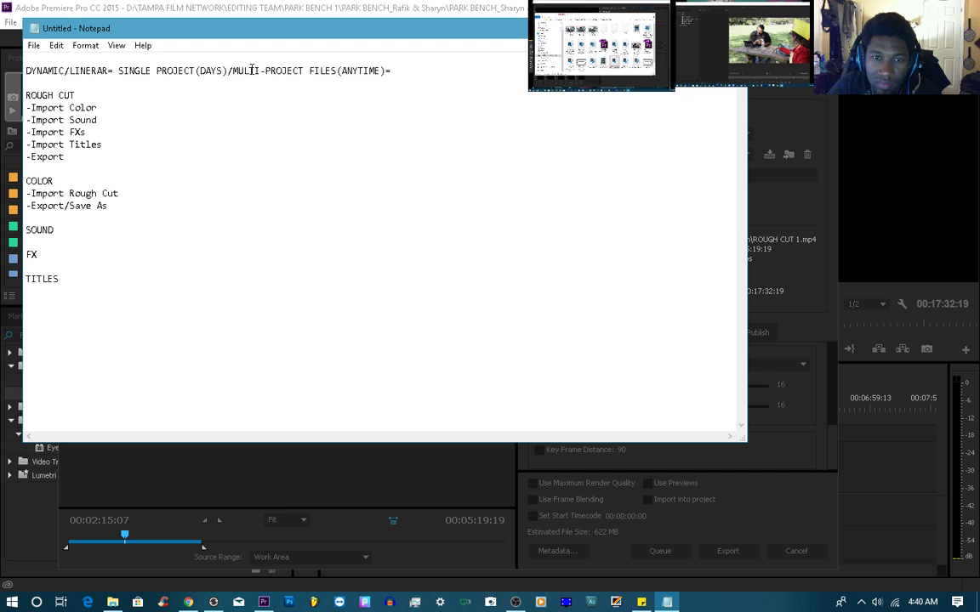
text(F)
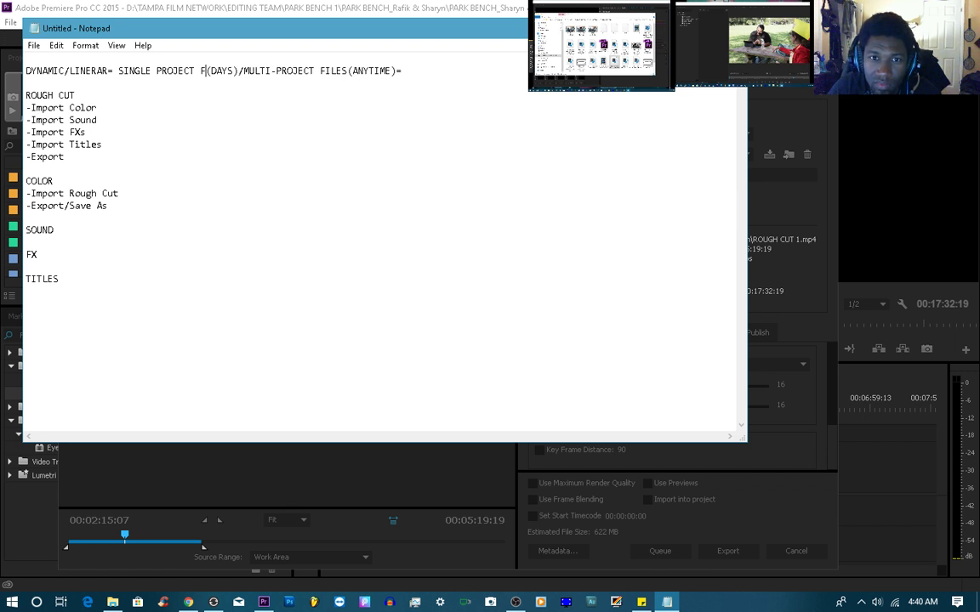
text(ILES)
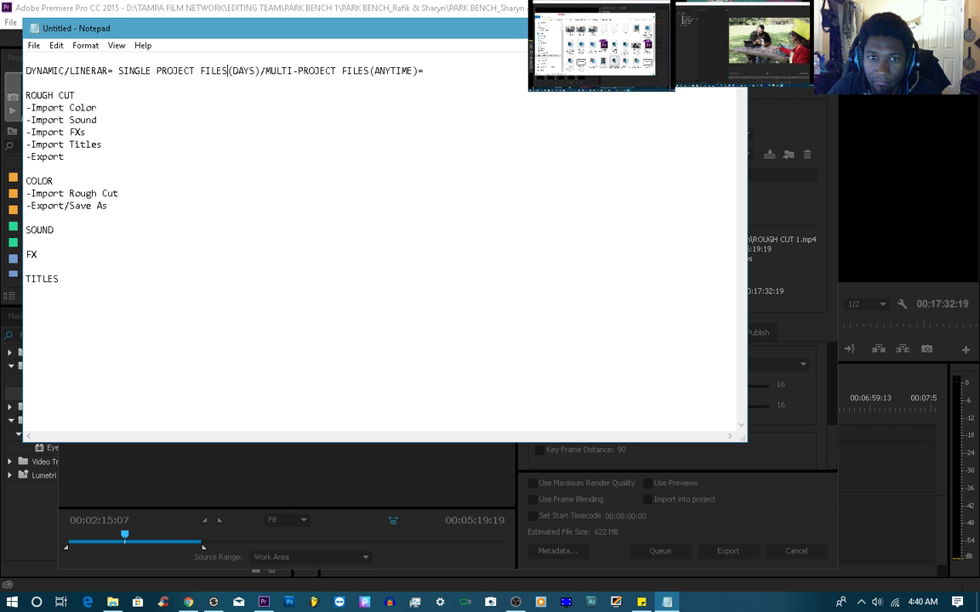
Remove the word "FILES" after both "SINGLE PROJECT" and "MULTI-PROJECT" in the first line
key(BackSpace)
key(BackSpace)
key(BackSpace)
key(BackSpace)
key(BackSpace)
key(BackSpace)
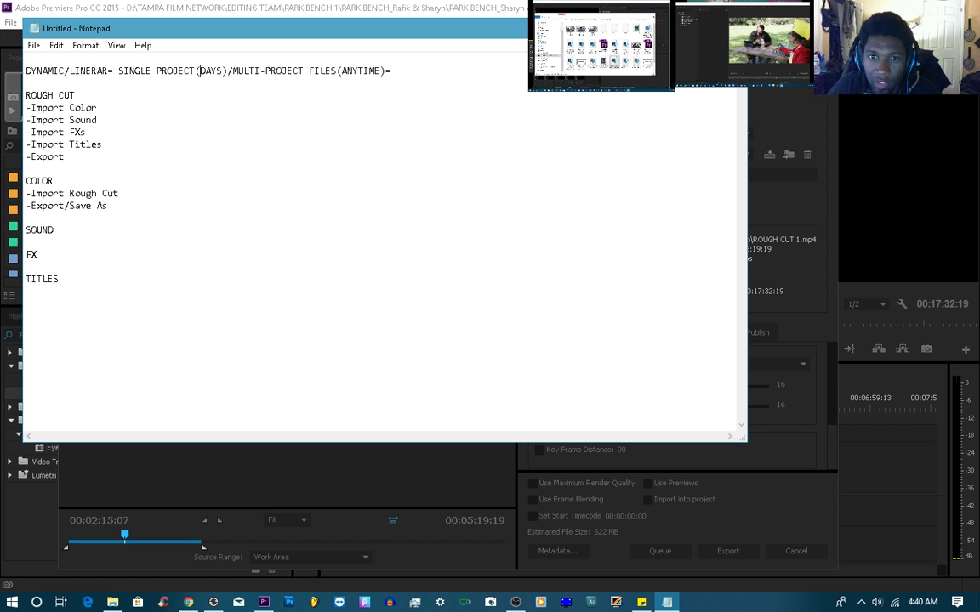
key(BackSpace)
key(BackSpace)
key(BackSpace)
key(BackSpace)
key(BackSpace)
key(BackSpace)
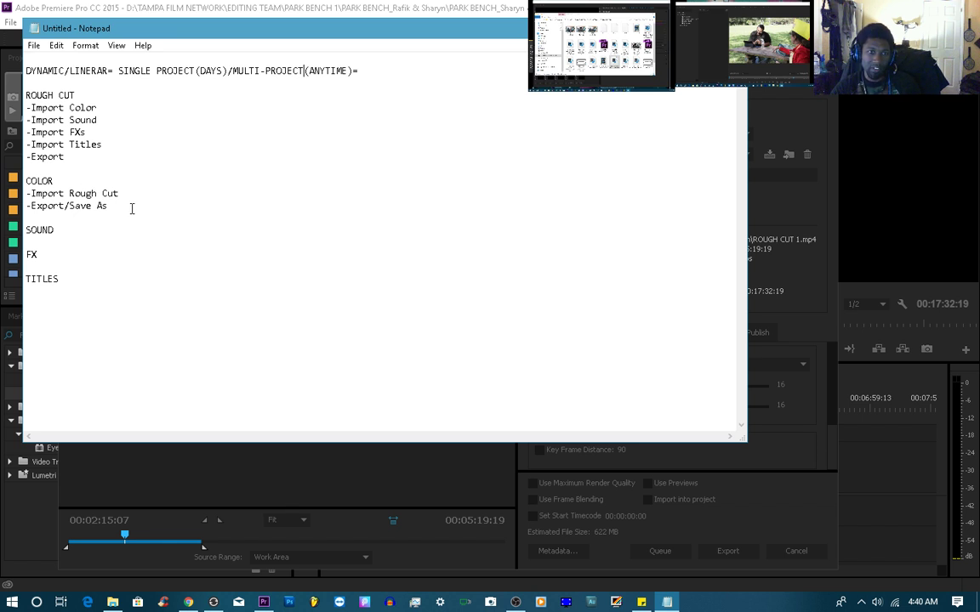
Append "/Save as" to the "-Export" line under the ROUGH CUT heading of the outline
drag(127, 207, 26, 194)
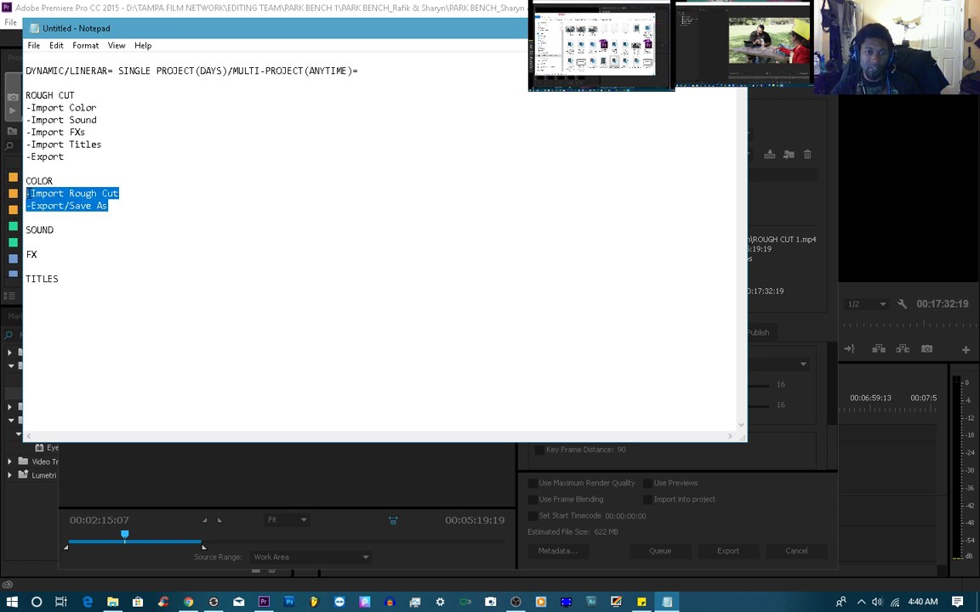
click(84, 157)
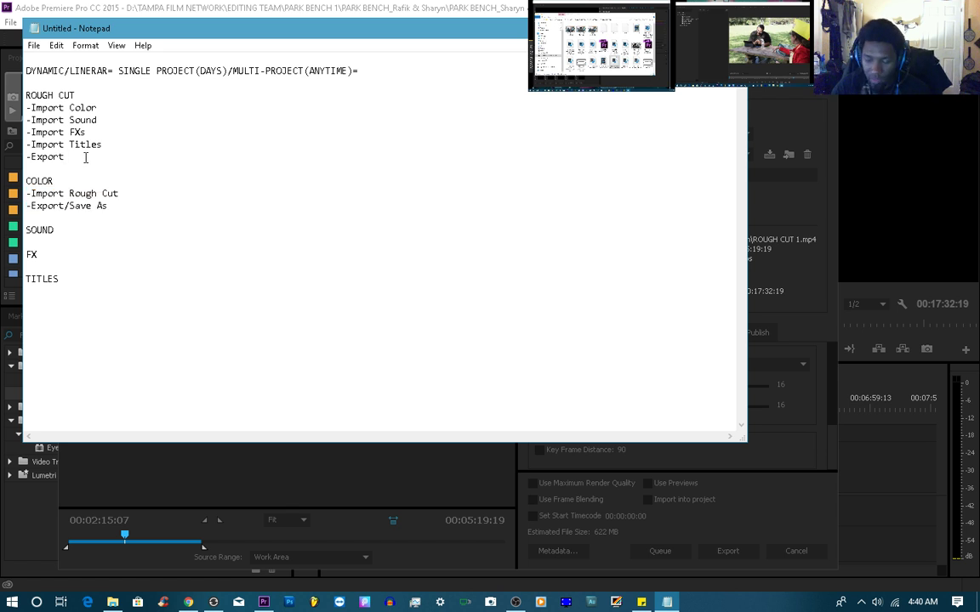
text(/)
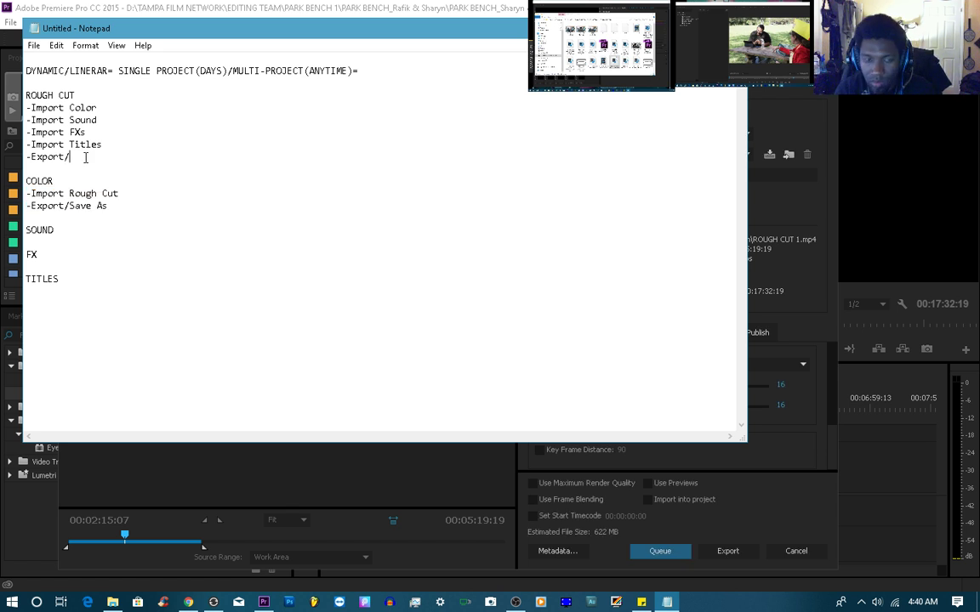
text(Save)
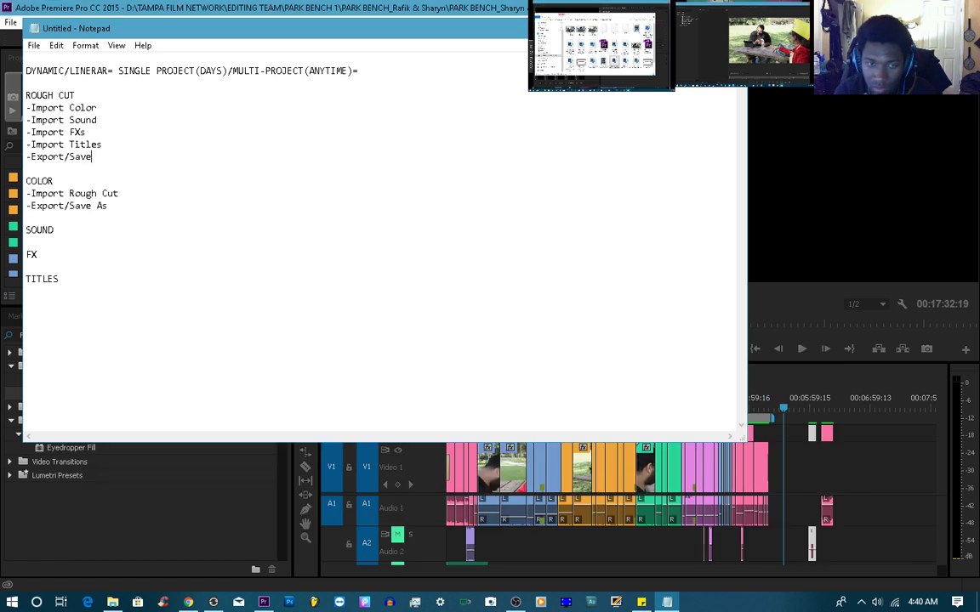
text( as)
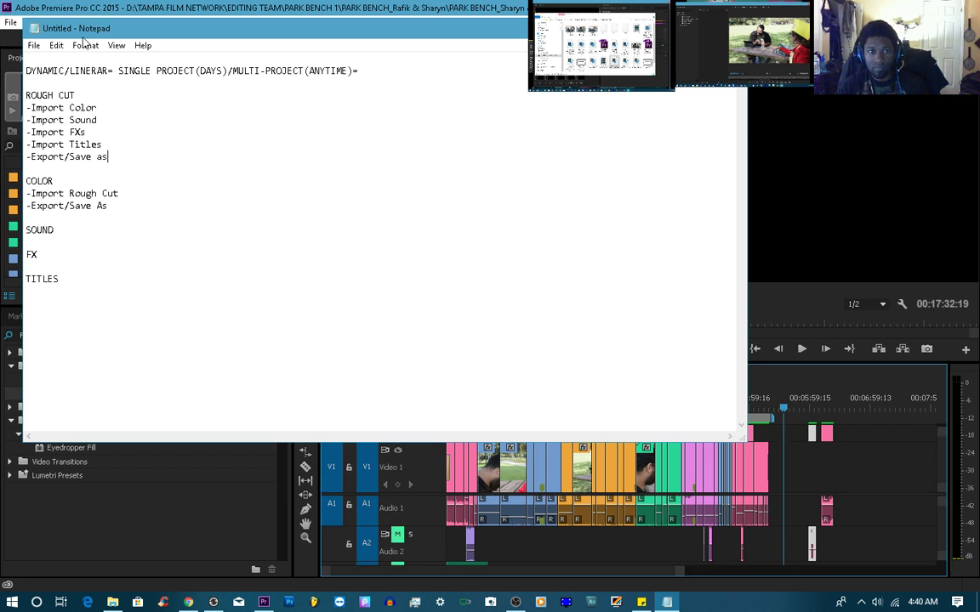
Start saving the notes and browse on drive D: through TAMPA FILM NETWORK, EDITING TEAM and PARK BENCH 1 to the current edit's project folder
click(34, 45)
mouse_move(56, 45)
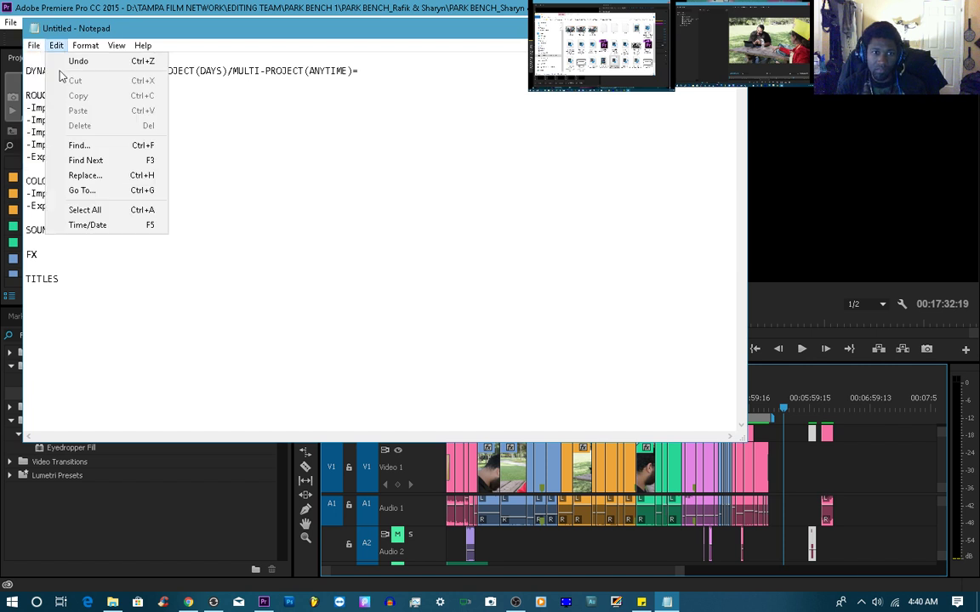
click(71, 108)
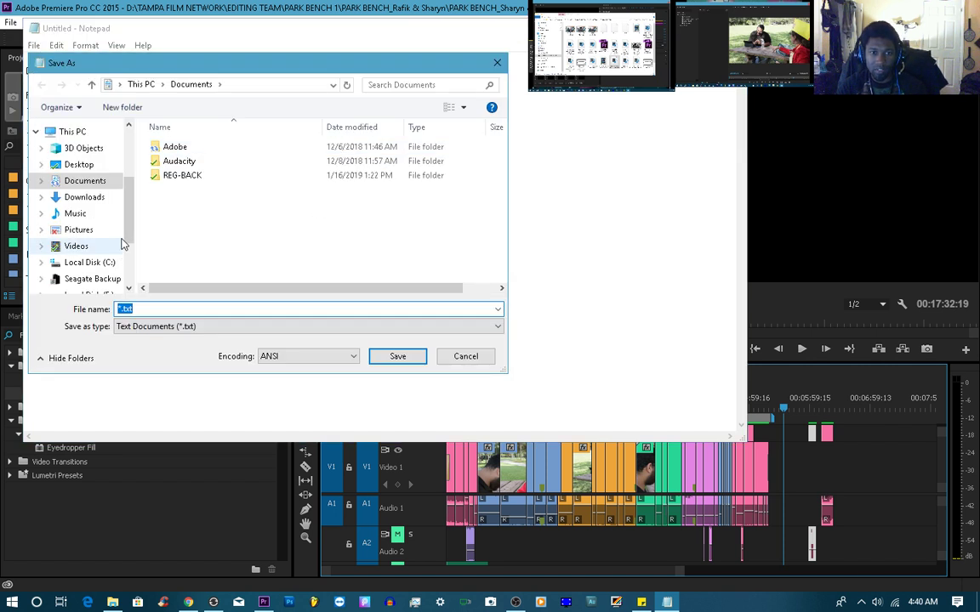
drag(123, 229, 125, 262)
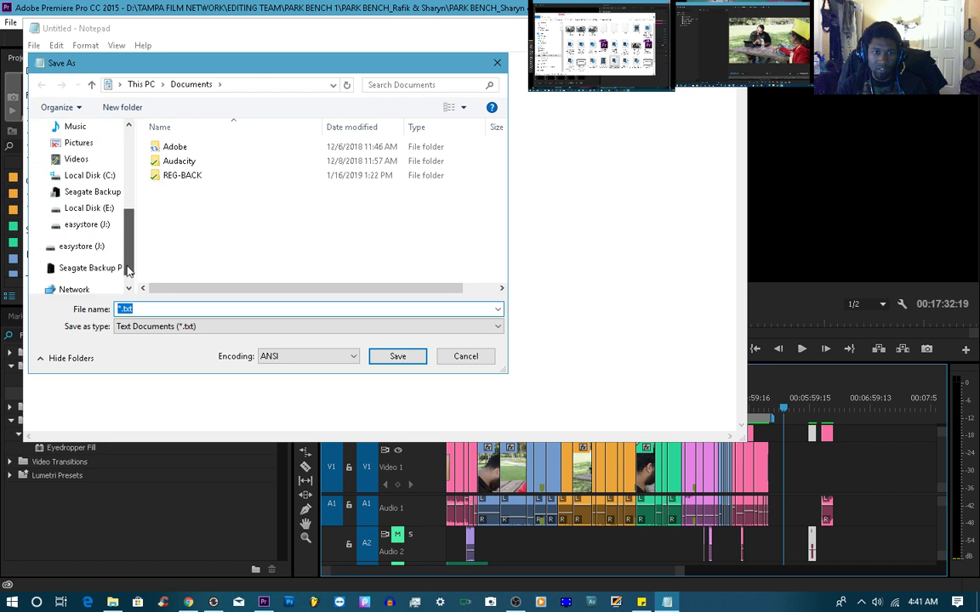
click(85, 193)
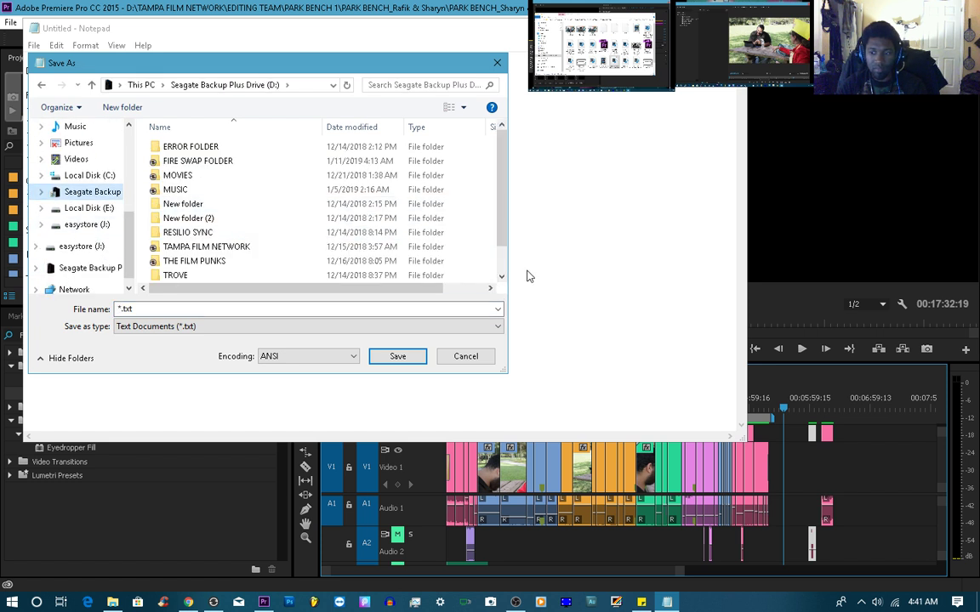
drag(502, 197, 503, 276)
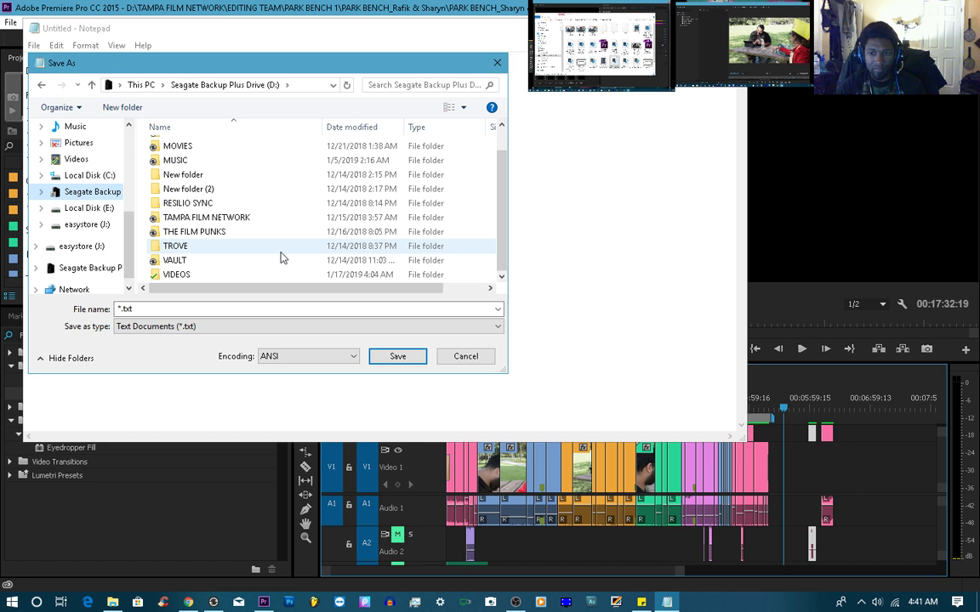
double_click(227, 218)
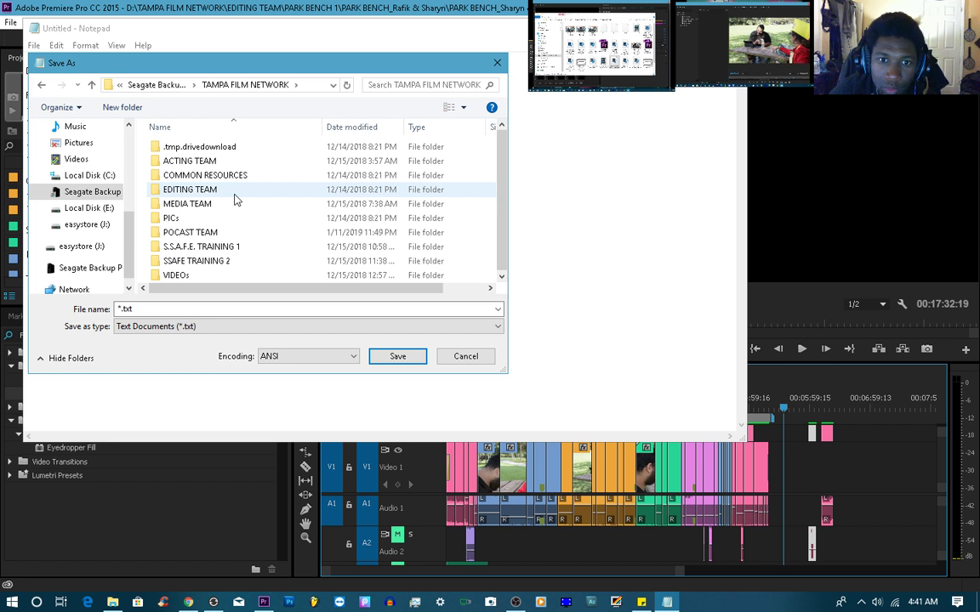
double_click(236, 195)
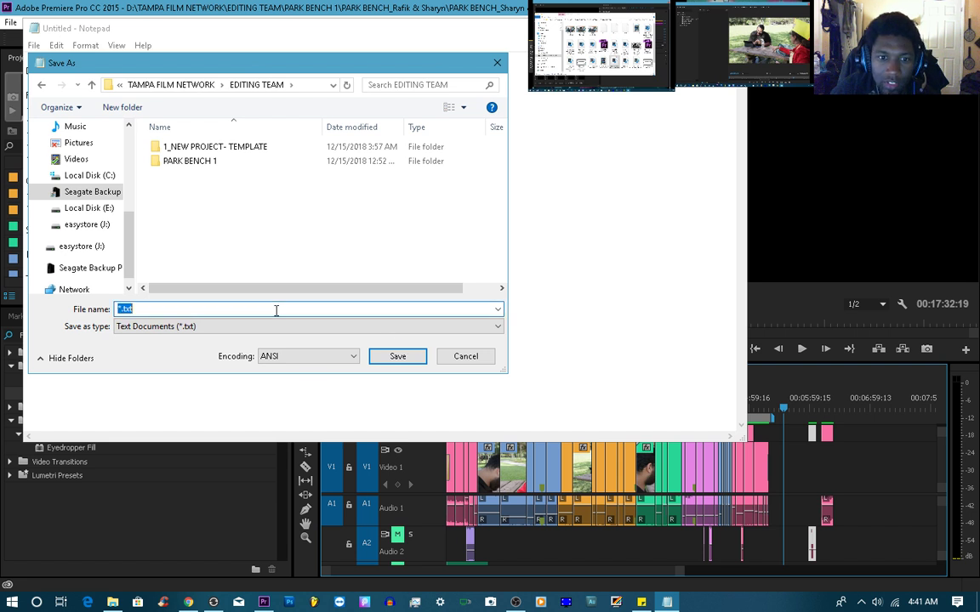
double_click(226, 162)
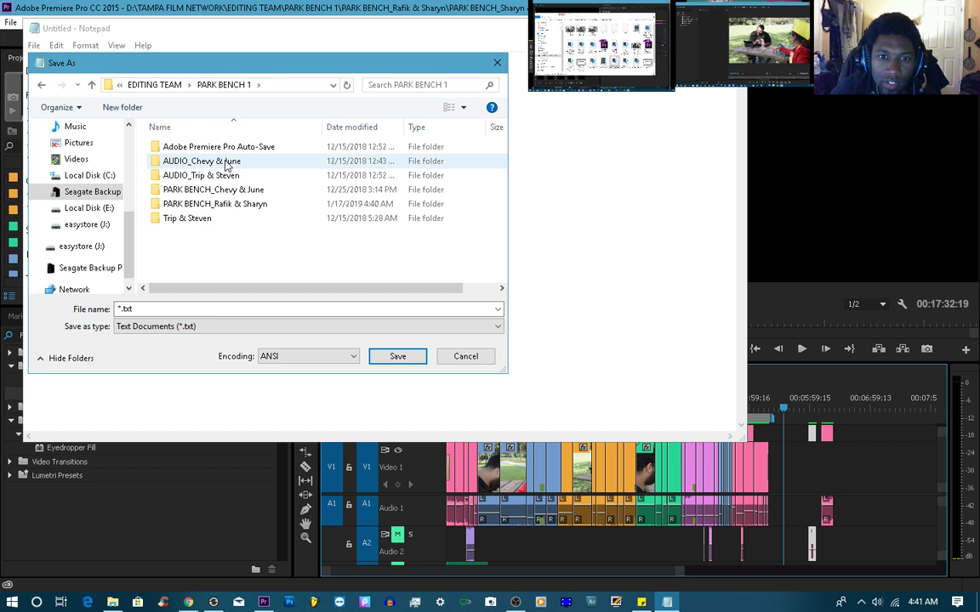
double_click(252, 207)
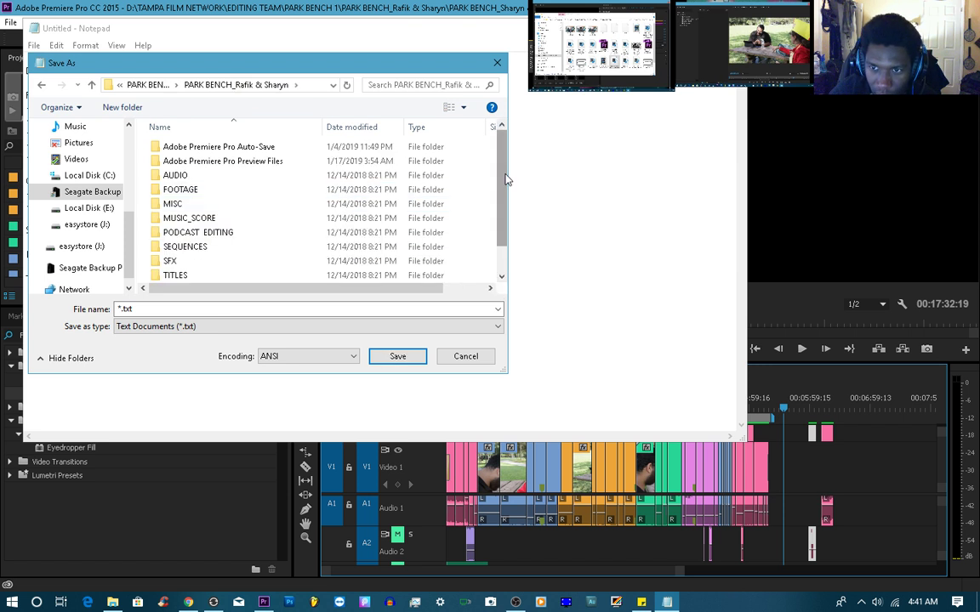
scroll(485, 262, down, 1)
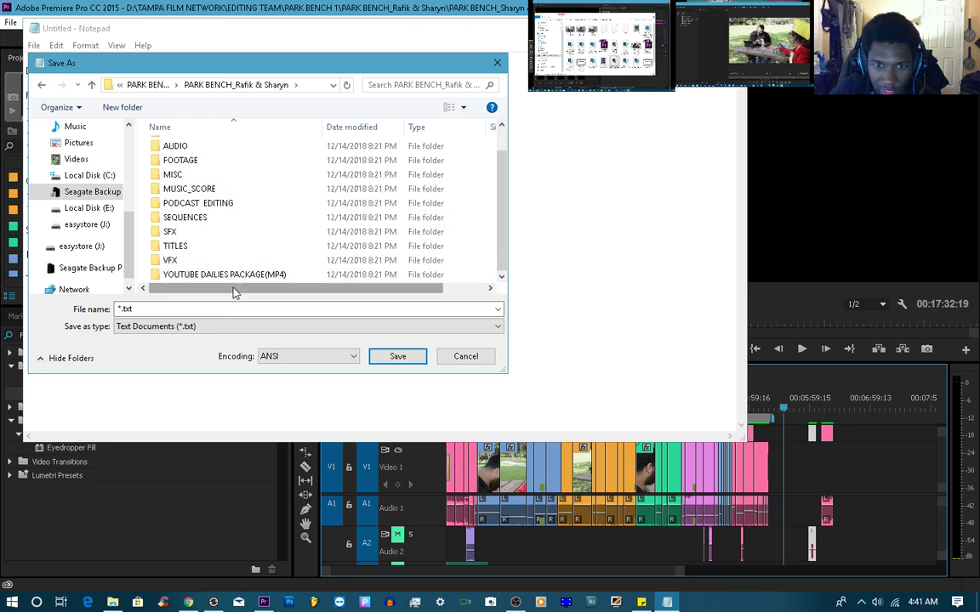
Name the text file "editing notes- tj" and save it in the project folder
click(171, 310)
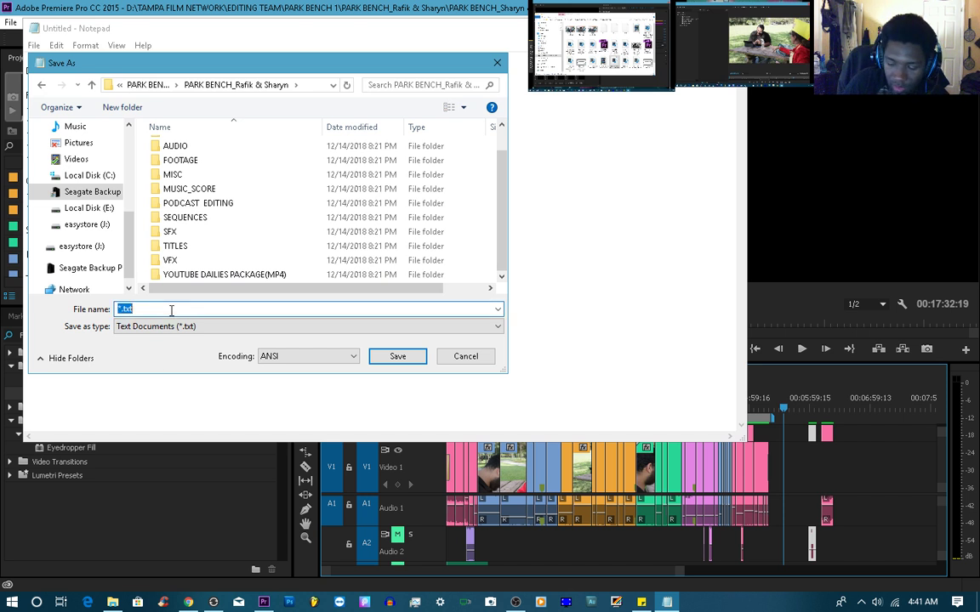
text(ed)
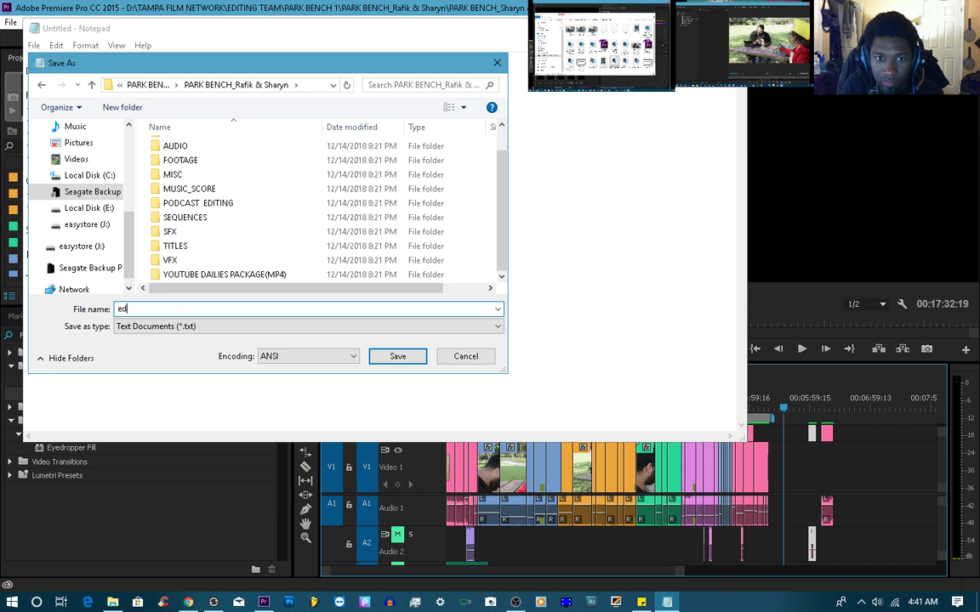
text(iting notes)
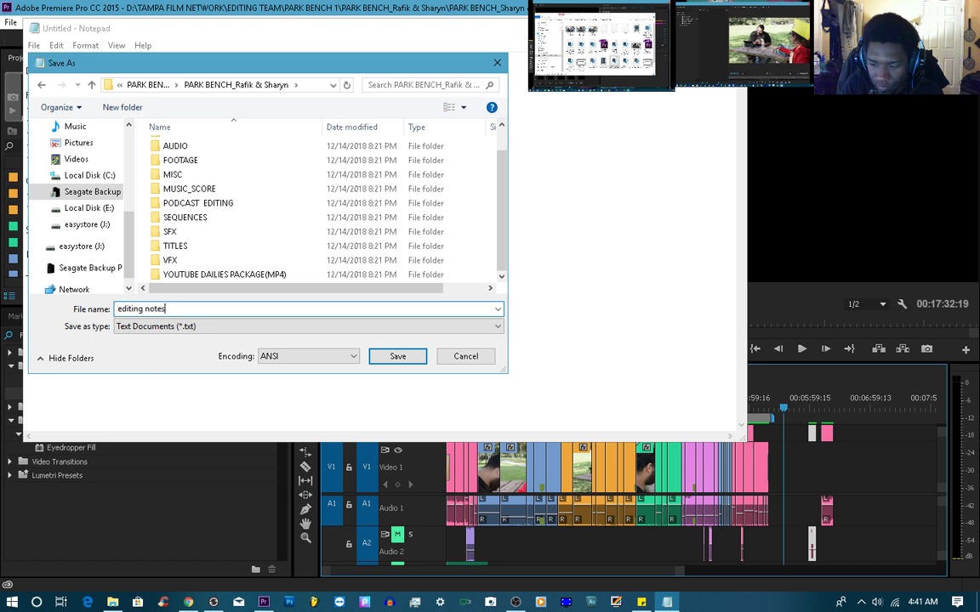
text(- tjh)
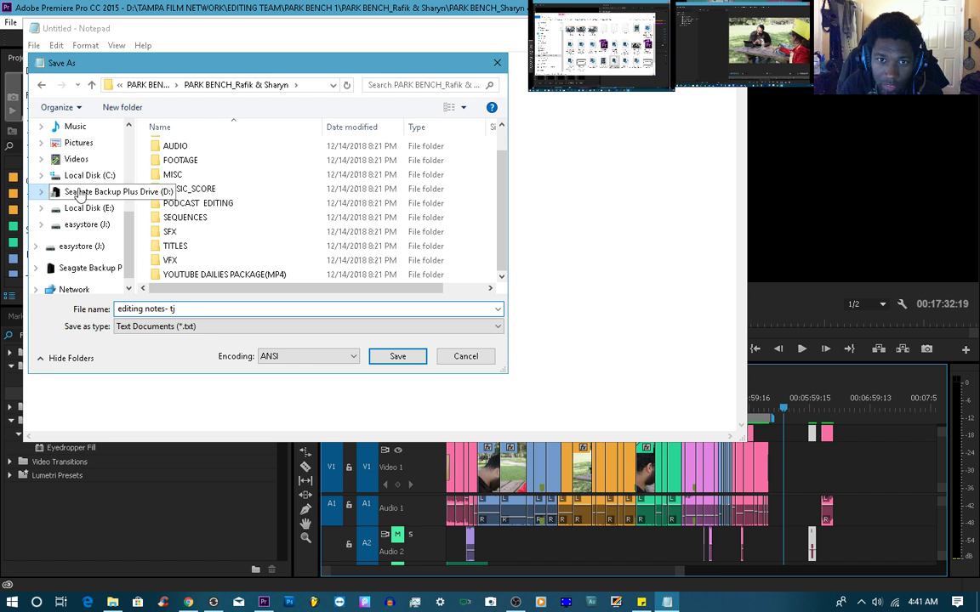
key(Return)
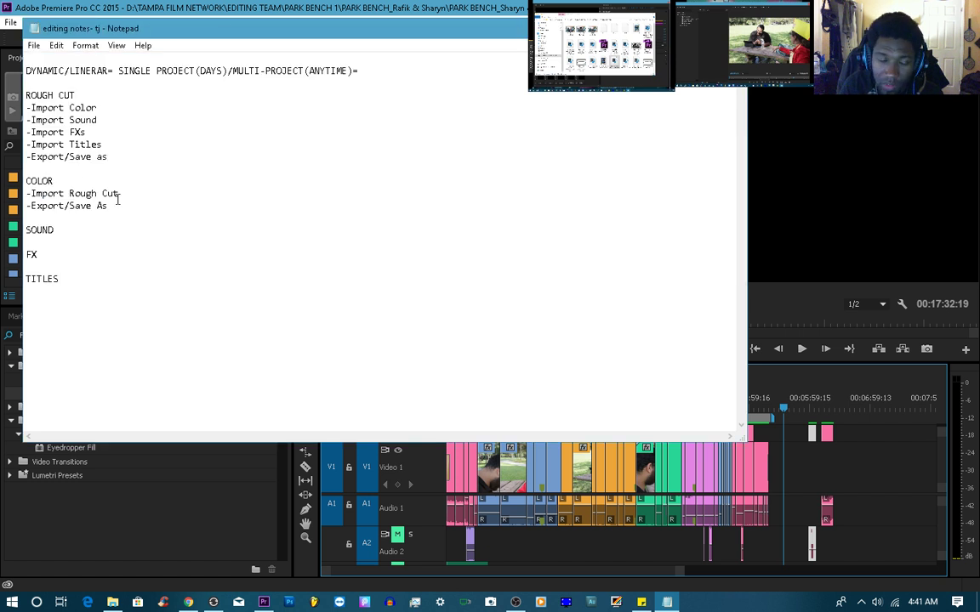
Switch to File Explorer and open the current edit's project folder inside TAMPA FILM NETWORK, EDITING TEAM, PARK BENCH 1
click(800, 134)
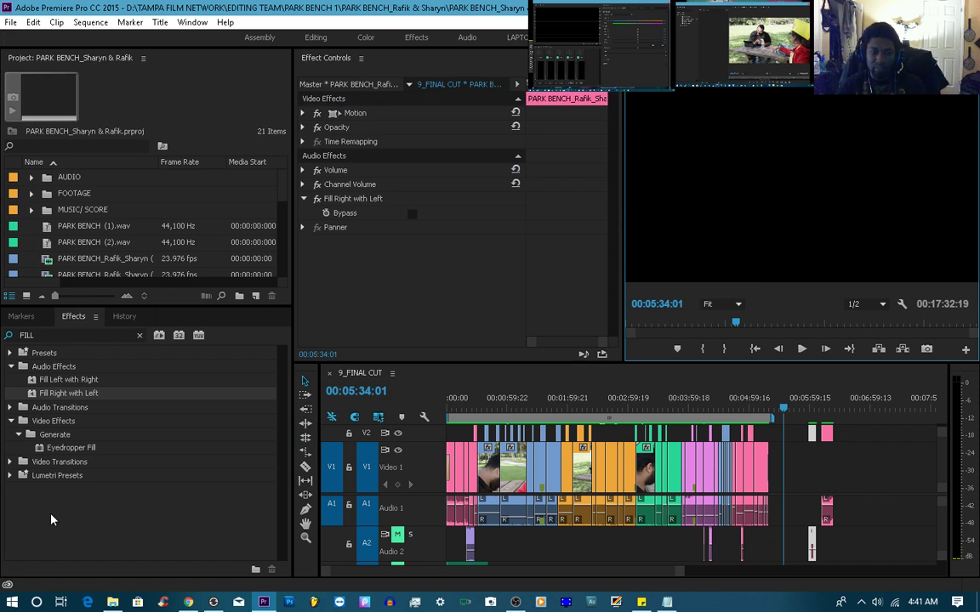
click(112, 603)
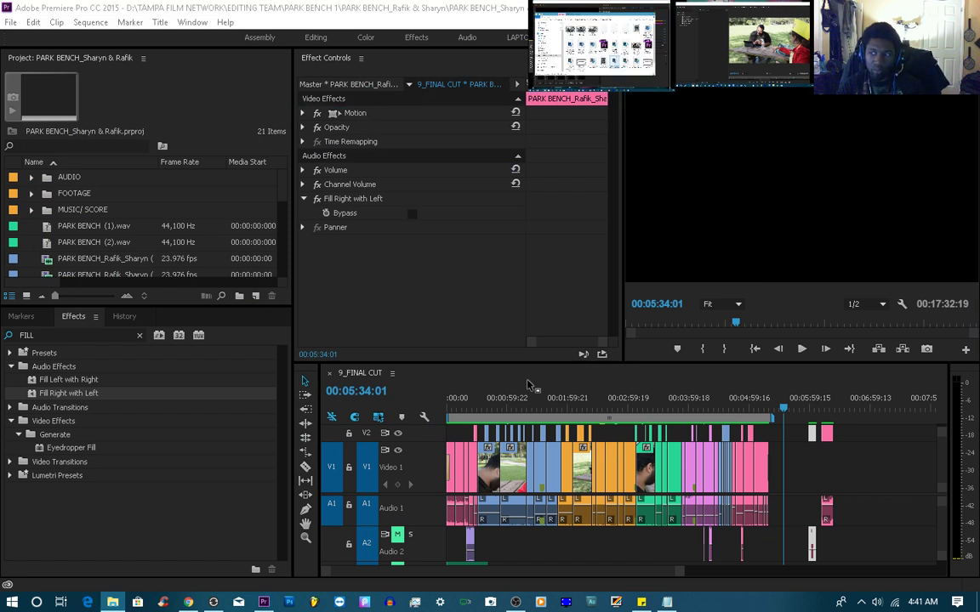
drag(979, 81, 549, 69)
click(560, 106)
click(472, 107)
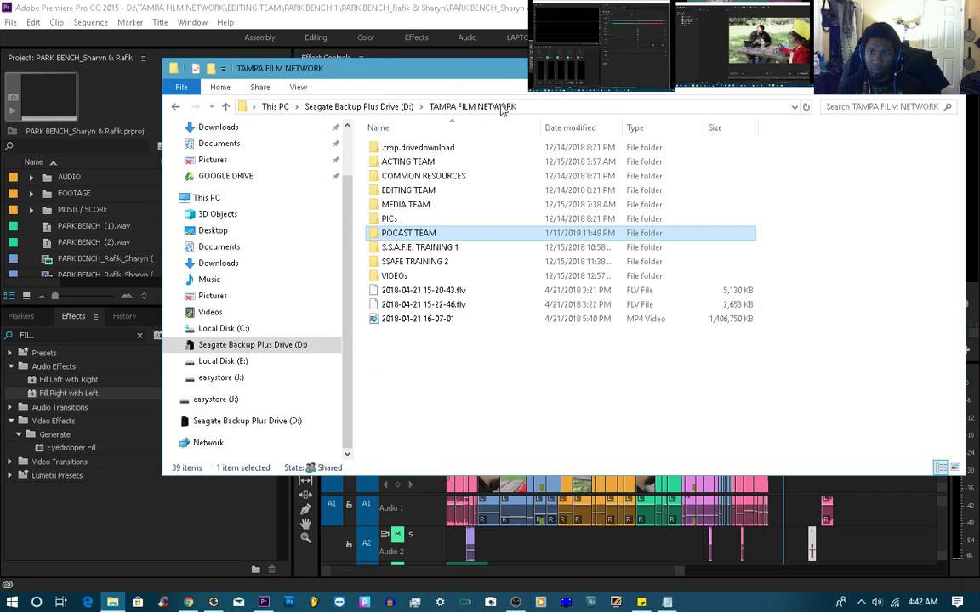
double_click(441, 189)
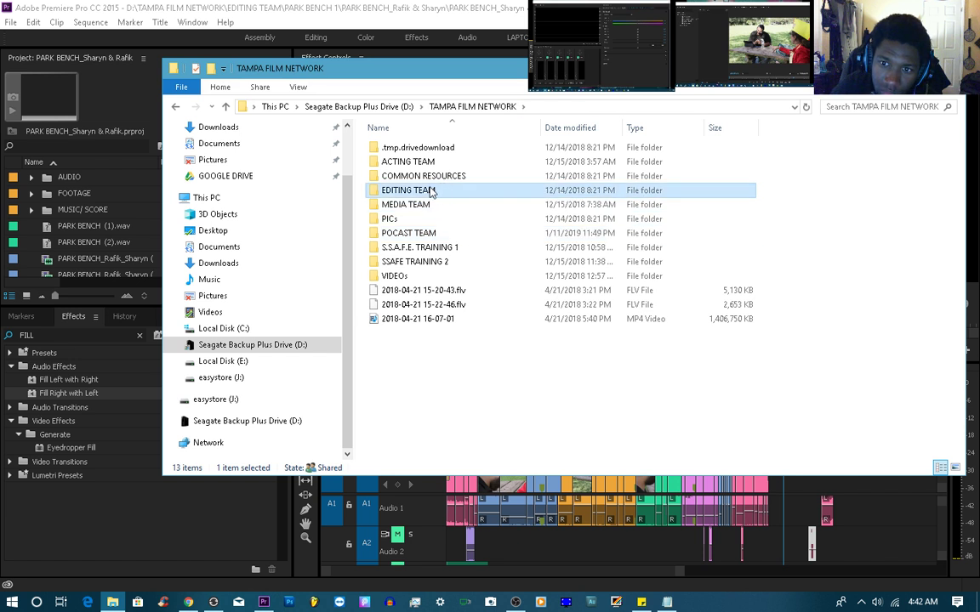
double_click(426, 163)
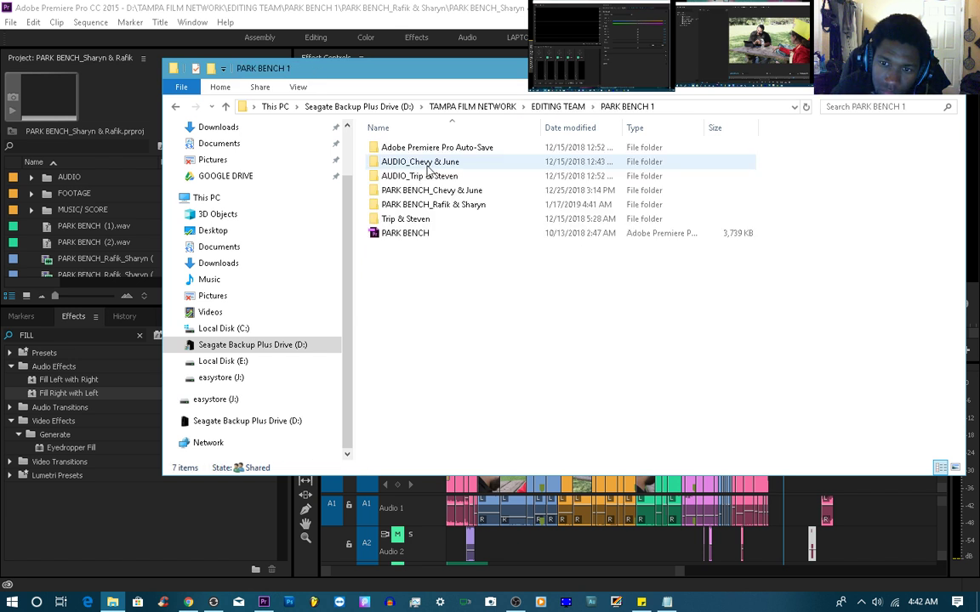
double_click(434, 204)
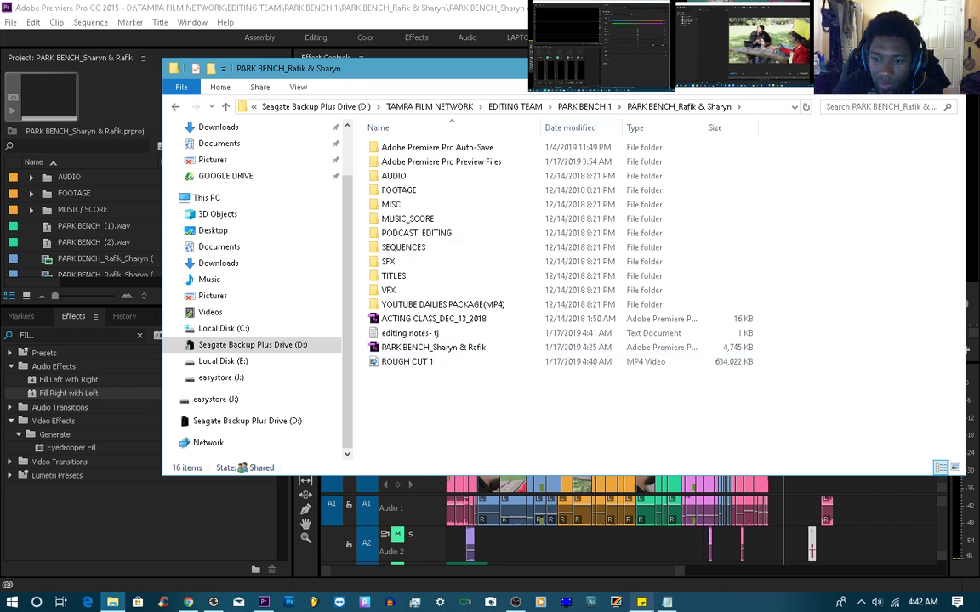
Bring the Resilio Sync window onto this screen and check the sync status of the TAMPA FILM NETWORK folder
click(861, 602)
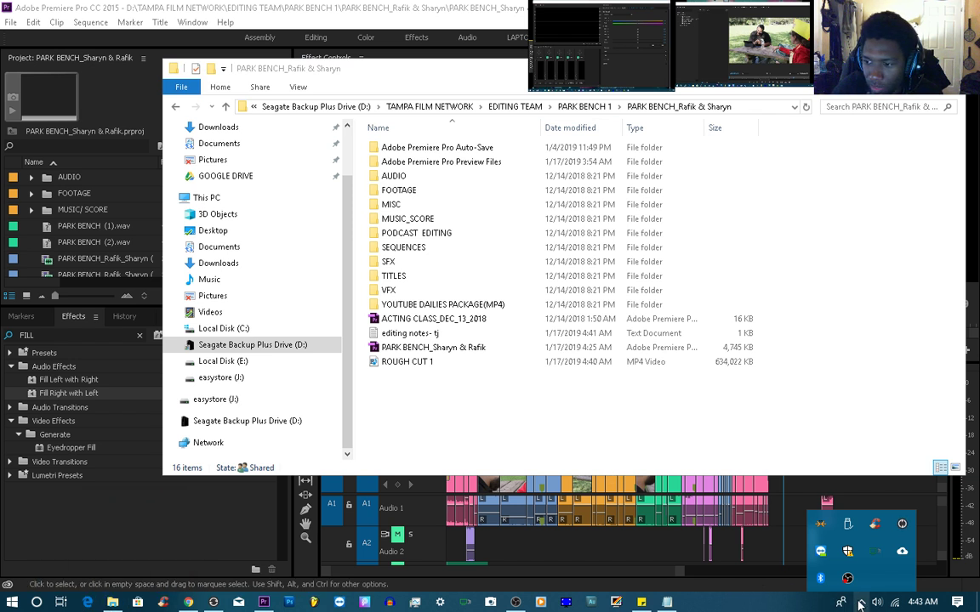
right_click(902, 526)
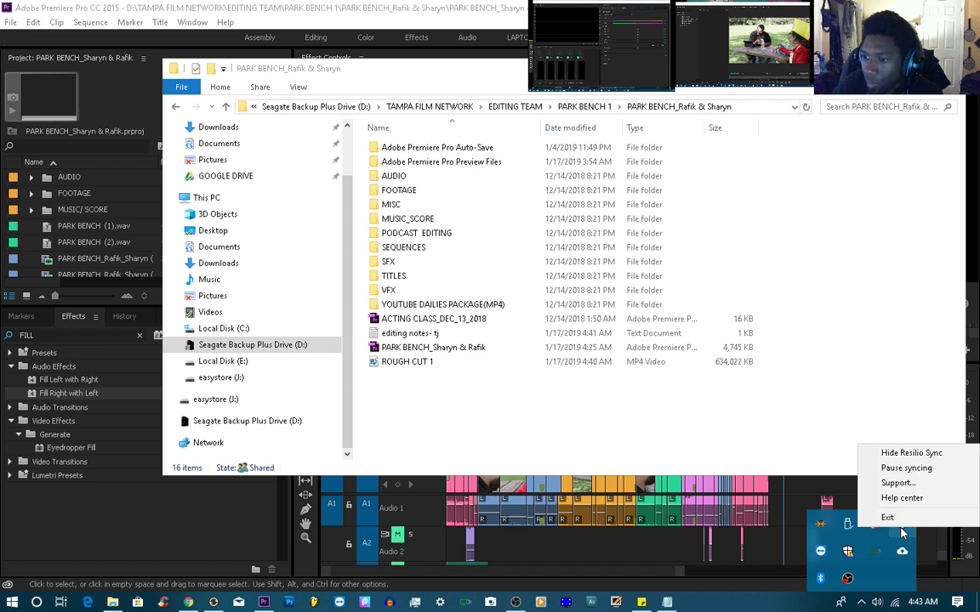
click(915, 471)
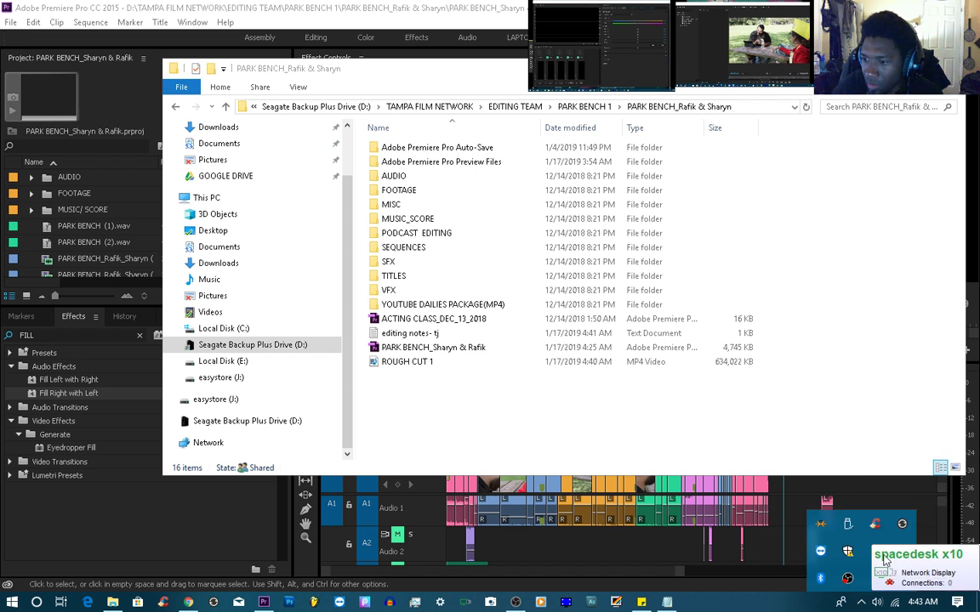
right_click(902, 524)
click(897, 390)
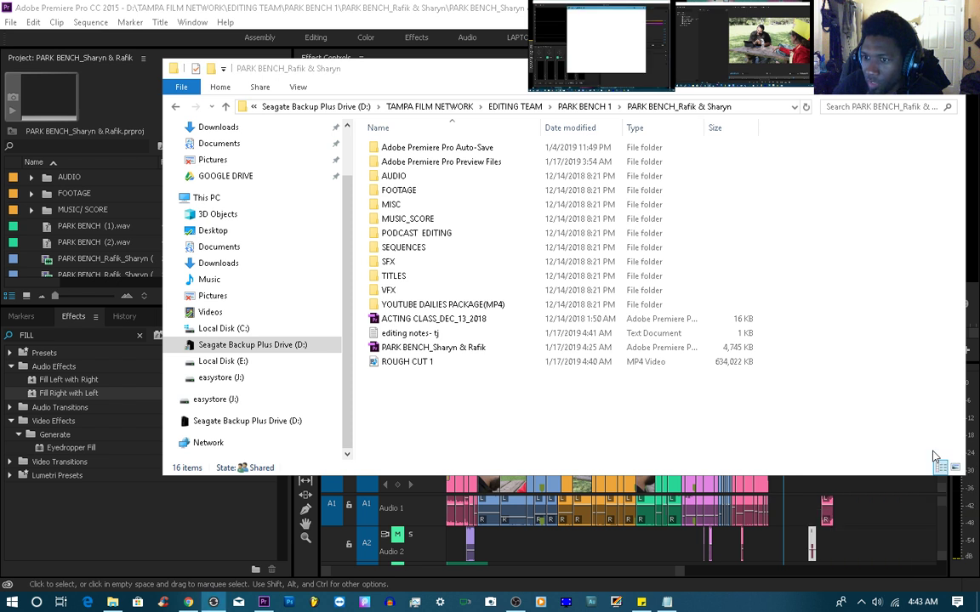
drag(979, 136, 668, 126)
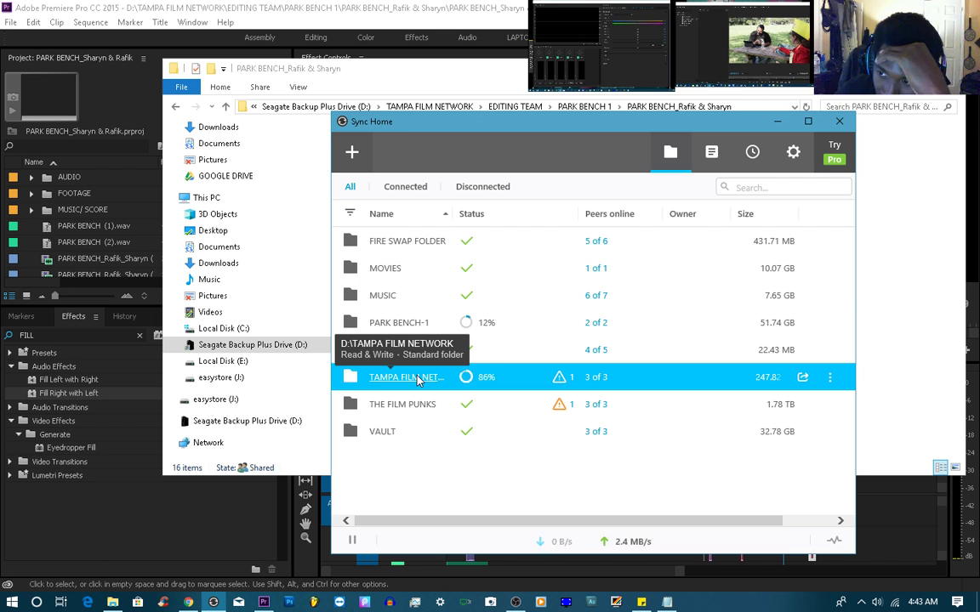
Return to the project folder in File Explorer and create a new subfolder named "ROUGH CUT"
key(super+Tab)
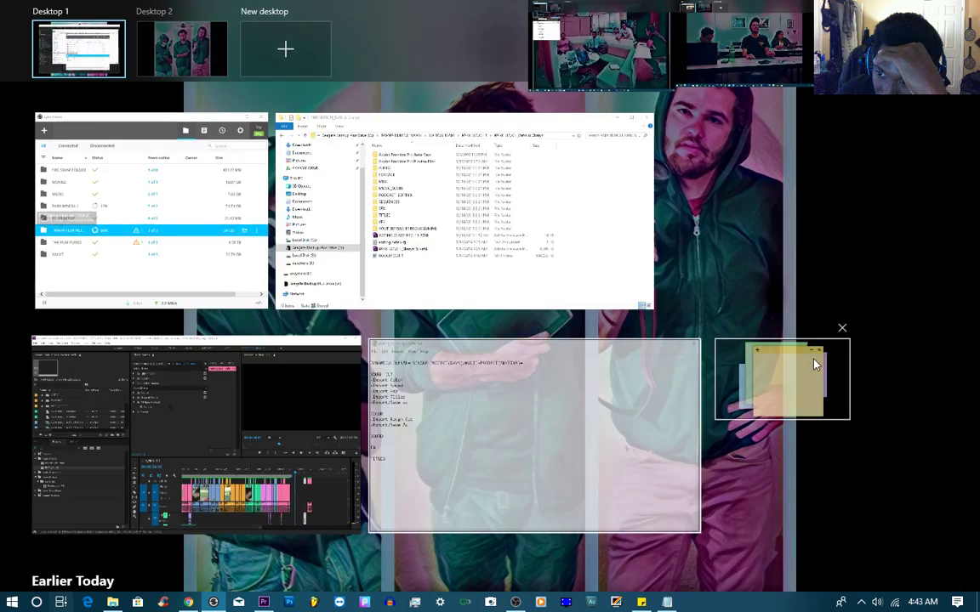
click(441, 270)
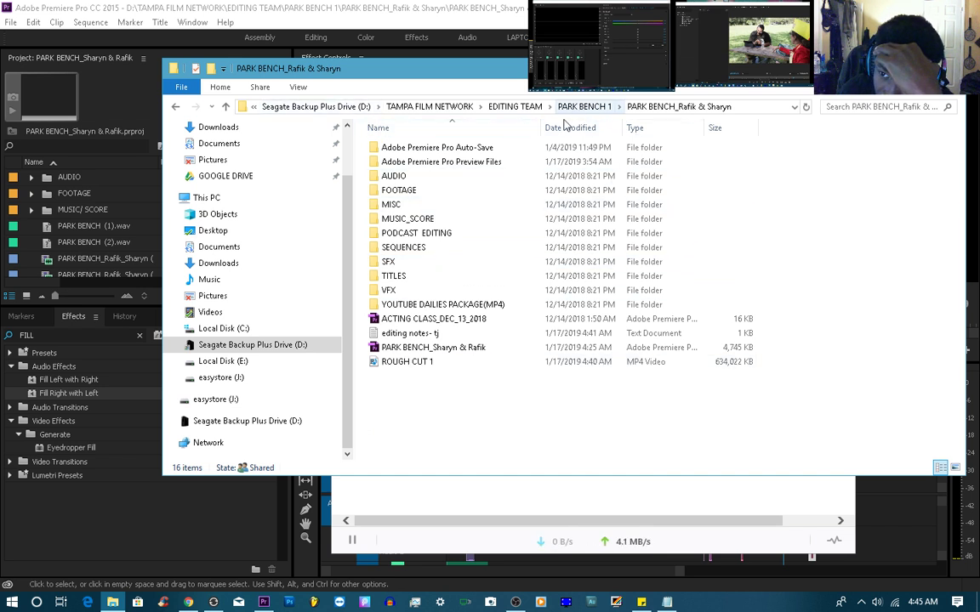
right_click(409, 418)
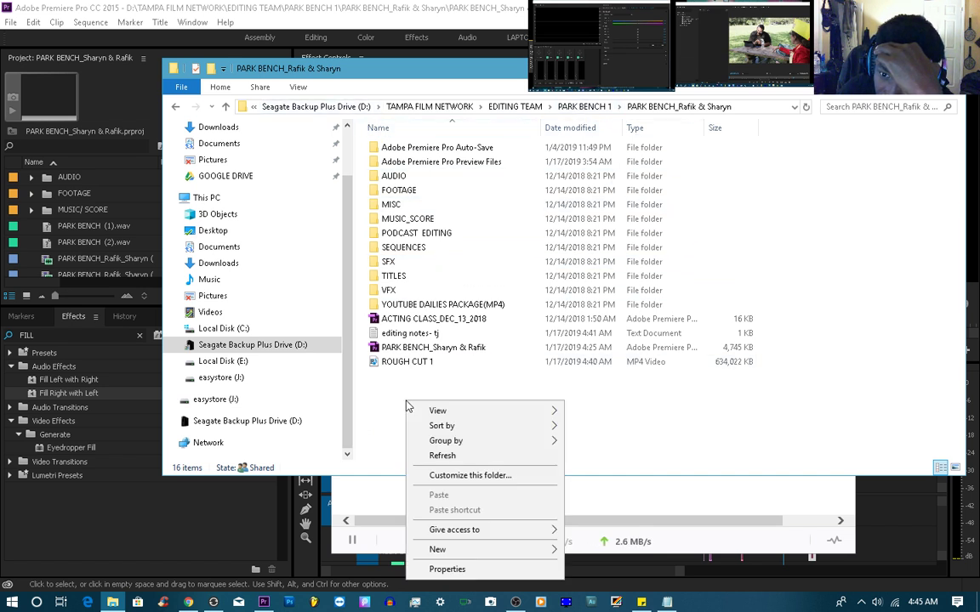
mouse_move(460, 553)
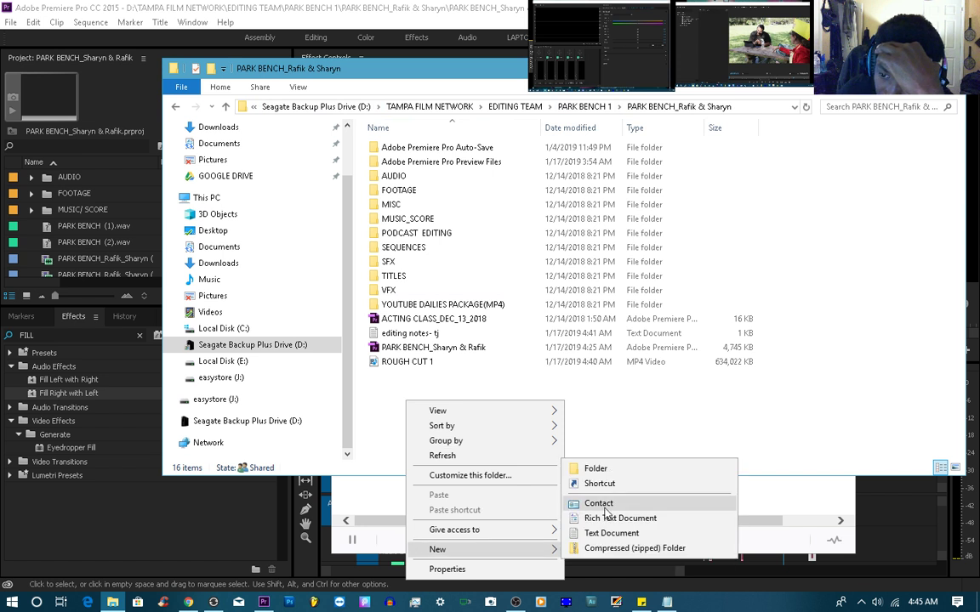
click(619, 469)
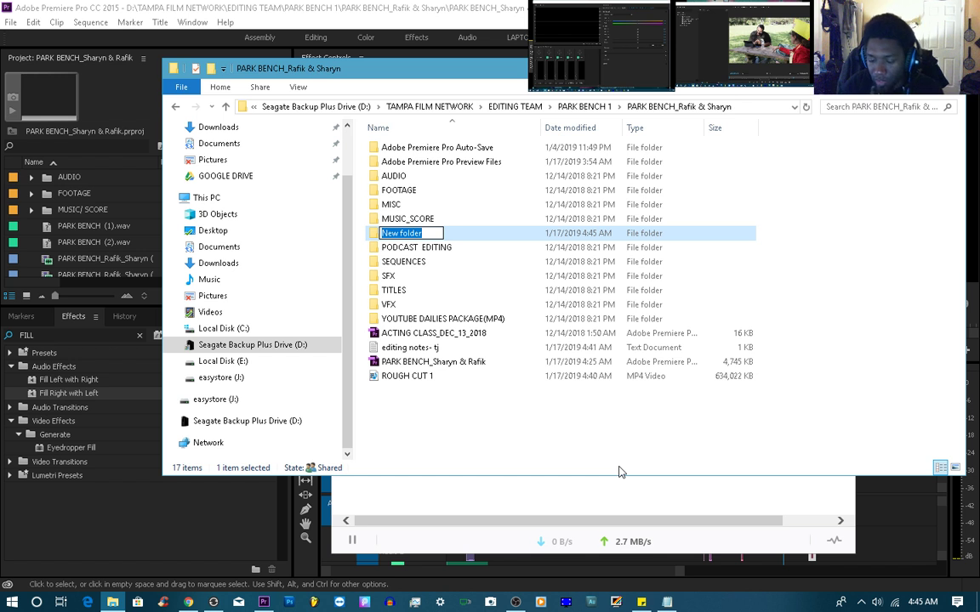
text(RO)
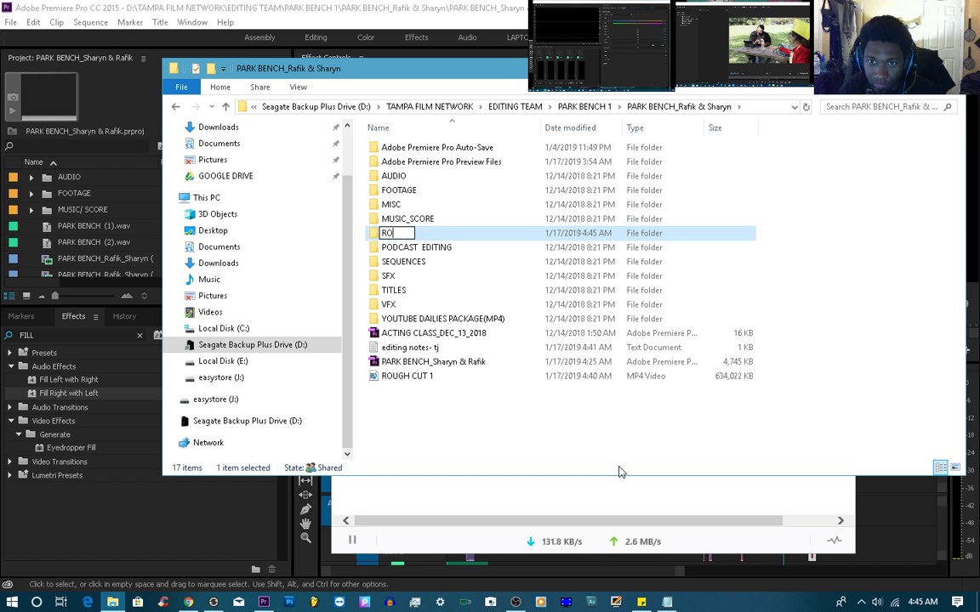
text(UGH CUT)
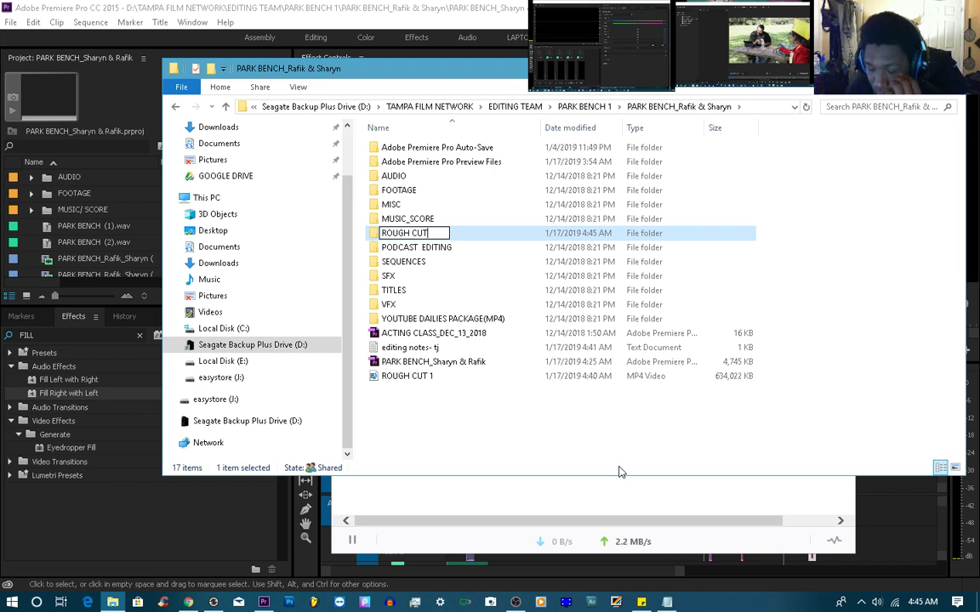
text(DROPS)
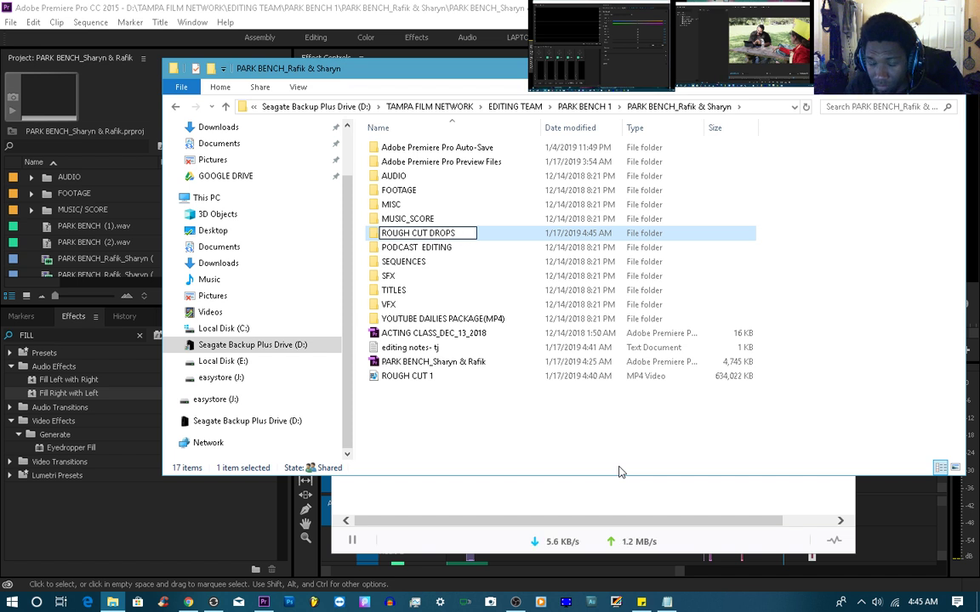
key(BackSpace)
key(BackSpace)
key(BackSpace)
key(BackSpace)
key(BackSpace)
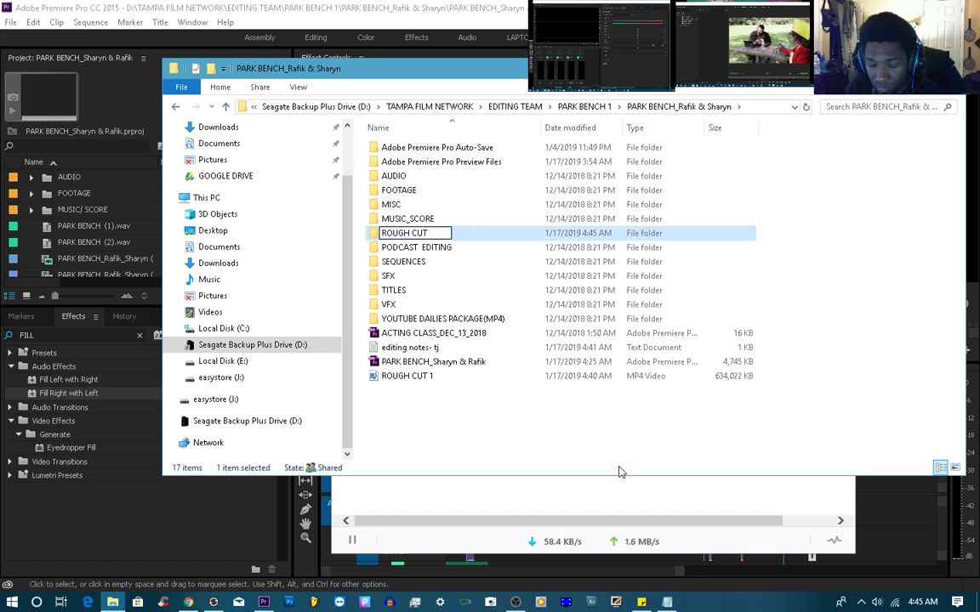
text(UPDATES)
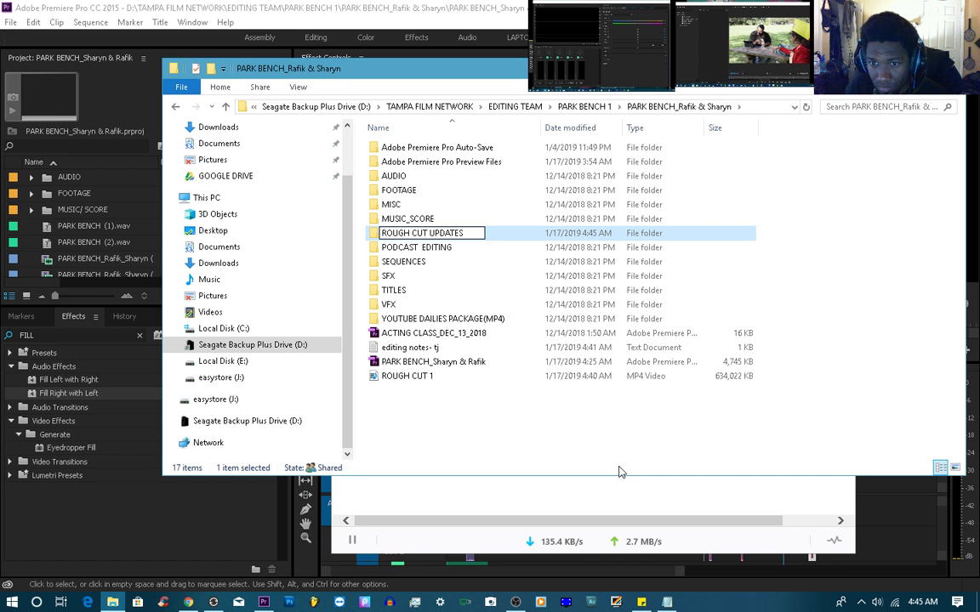
key(BackSpace)
key(BackSpace)
key(BackSpace)
key(BackSpace)
key(BackSpace)
key(BackSpace)
key(BackSpace)
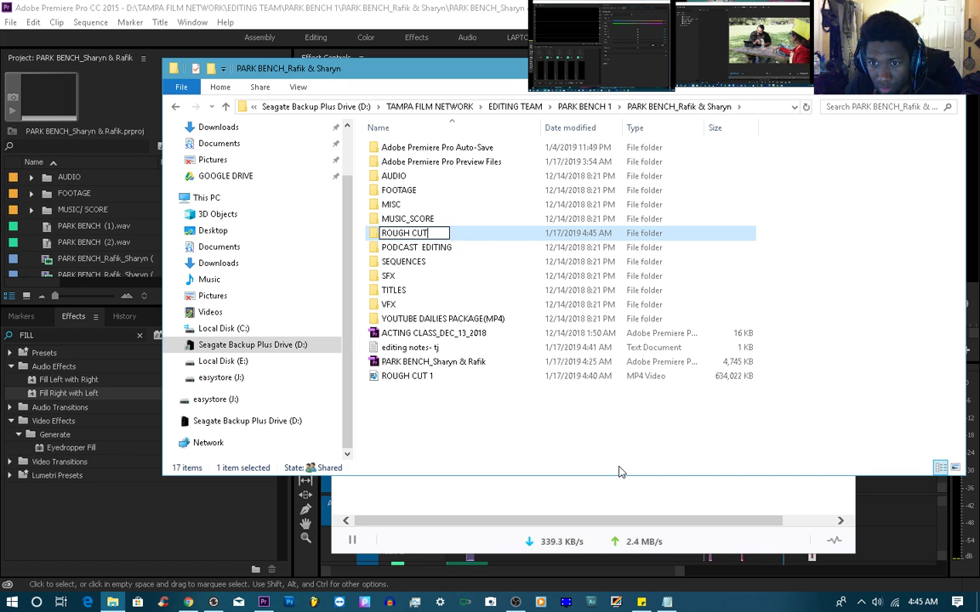
Name the new folder ROUGH CUTS and move the ROUGH CUT 1 video into it
text(S)
click(509, 411)
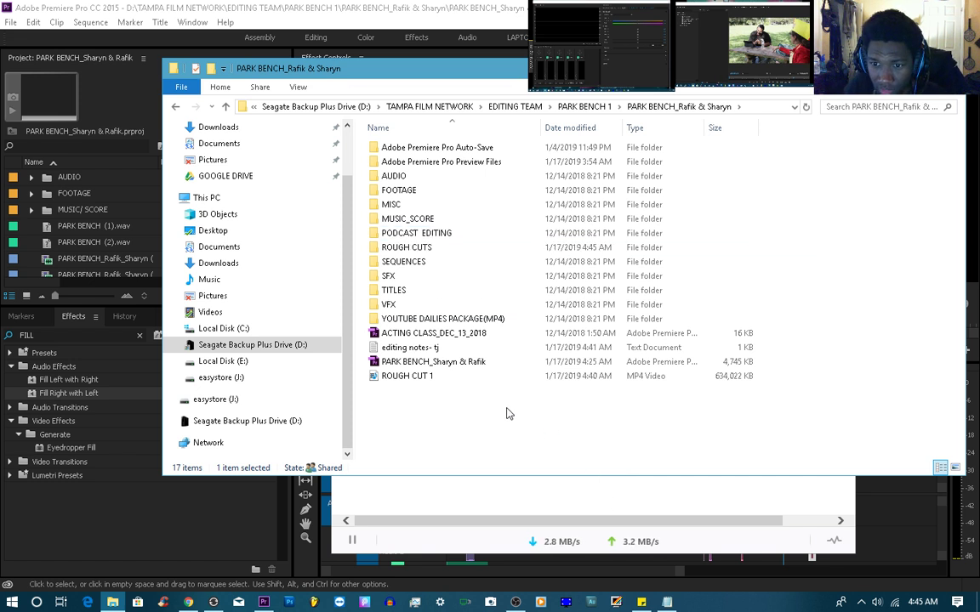
drag(404, 376, 430, 252)
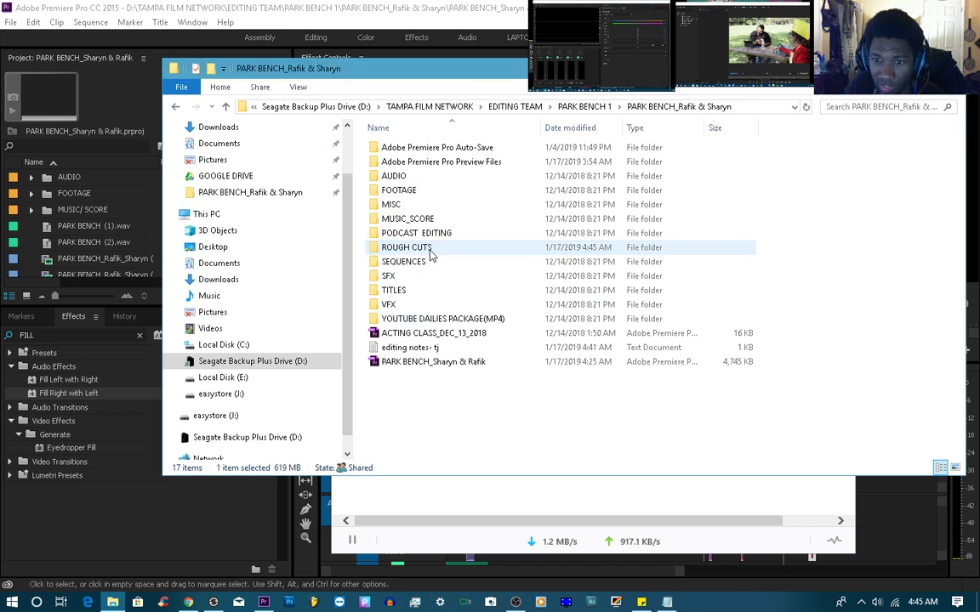
Switch to Sync Home and start adding a standard folder from the Seagate Backup Plus Drive (D:)
click(463, 505)
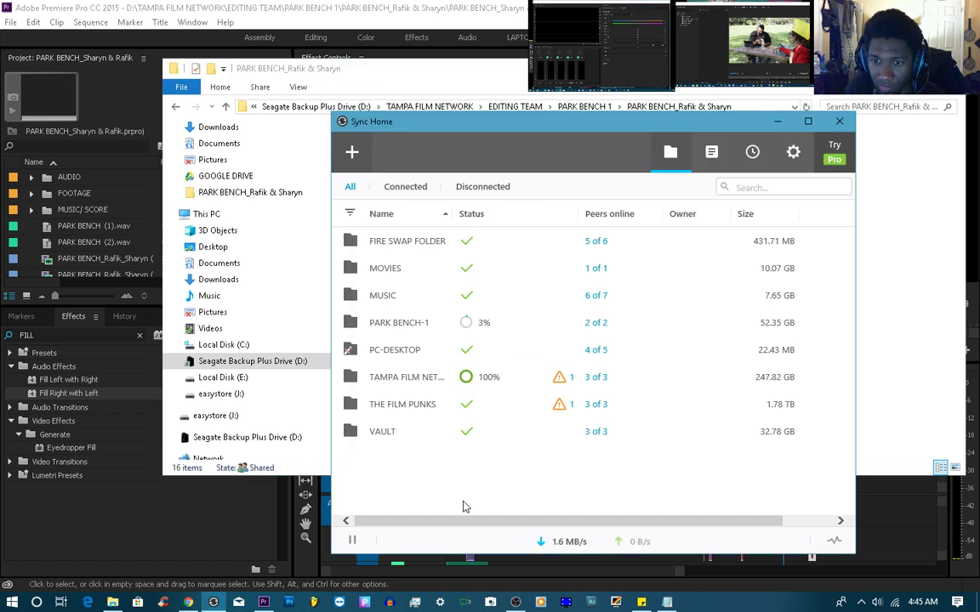
click(351, 155)
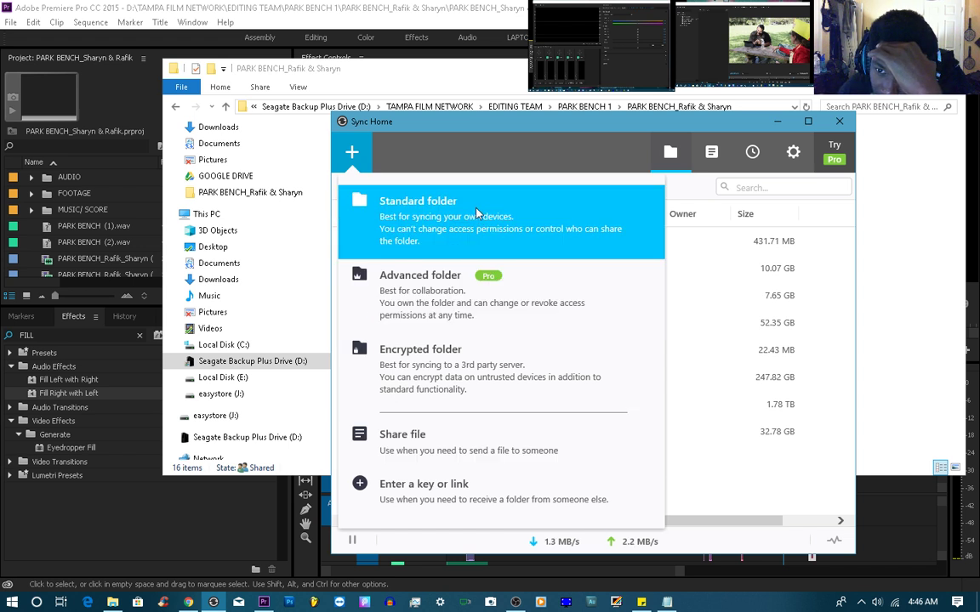
click(479, 219)
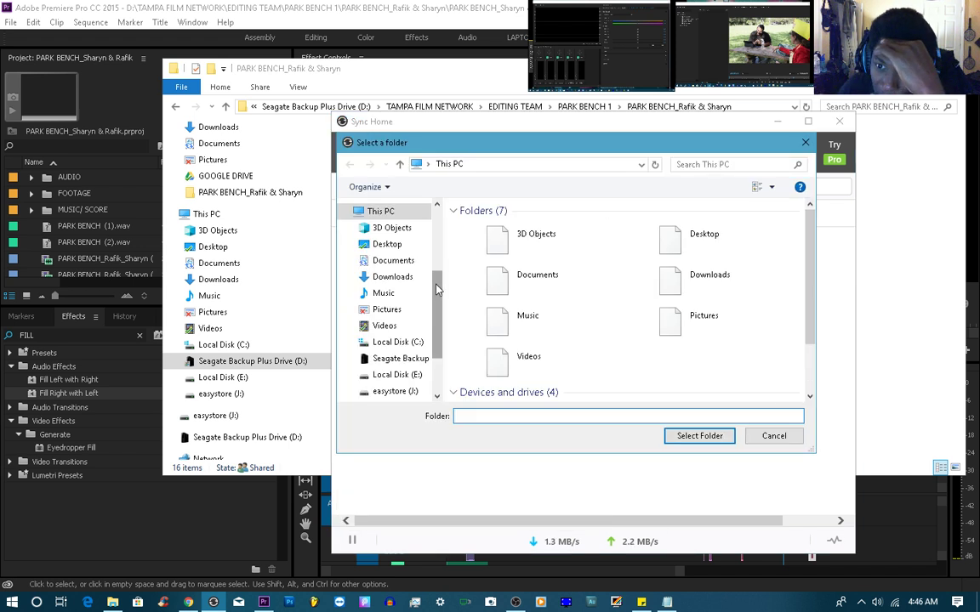
scroll(405, 294, down, 2)
click(404, 292)
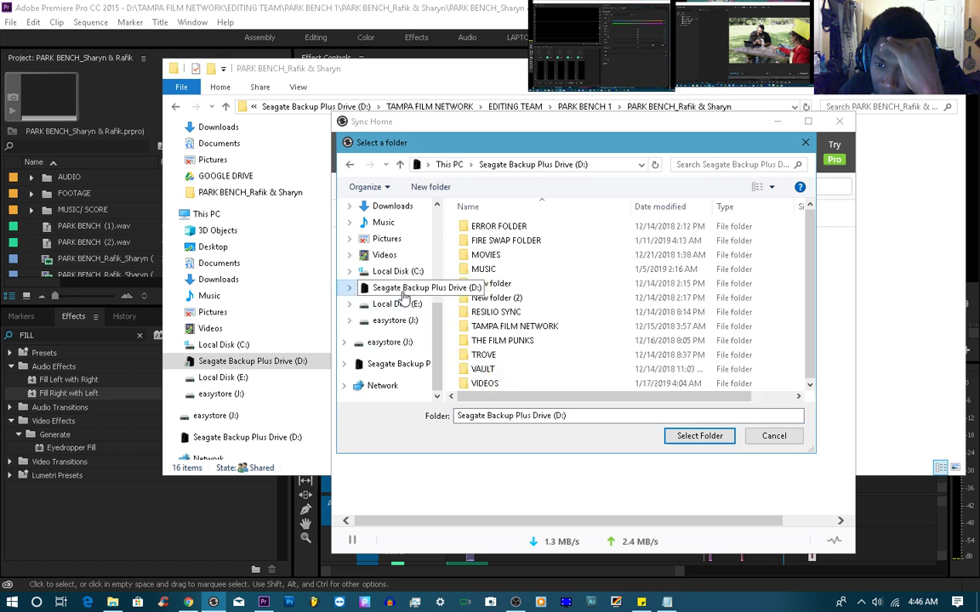
click(522, 314)
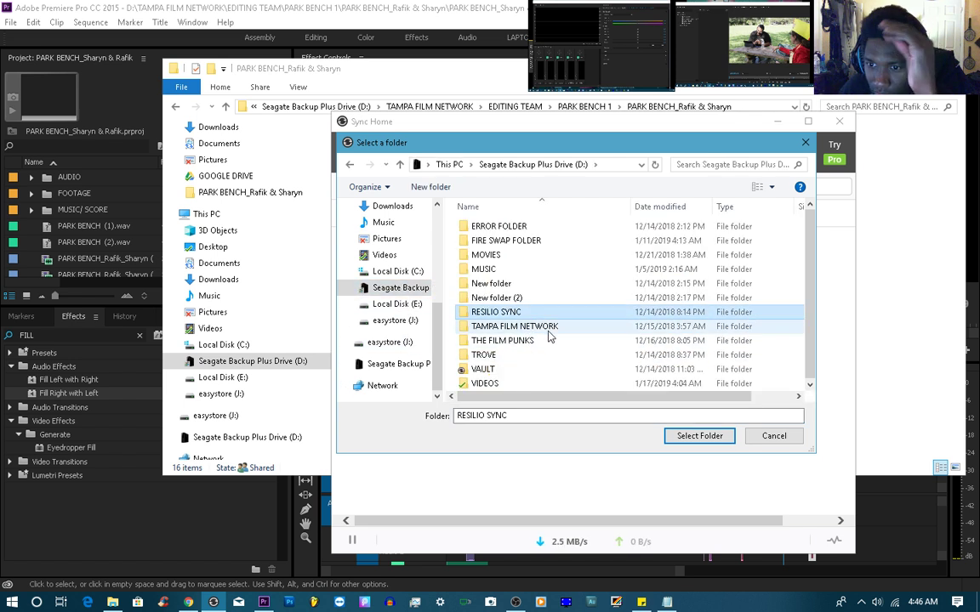
double_click(544, 332)
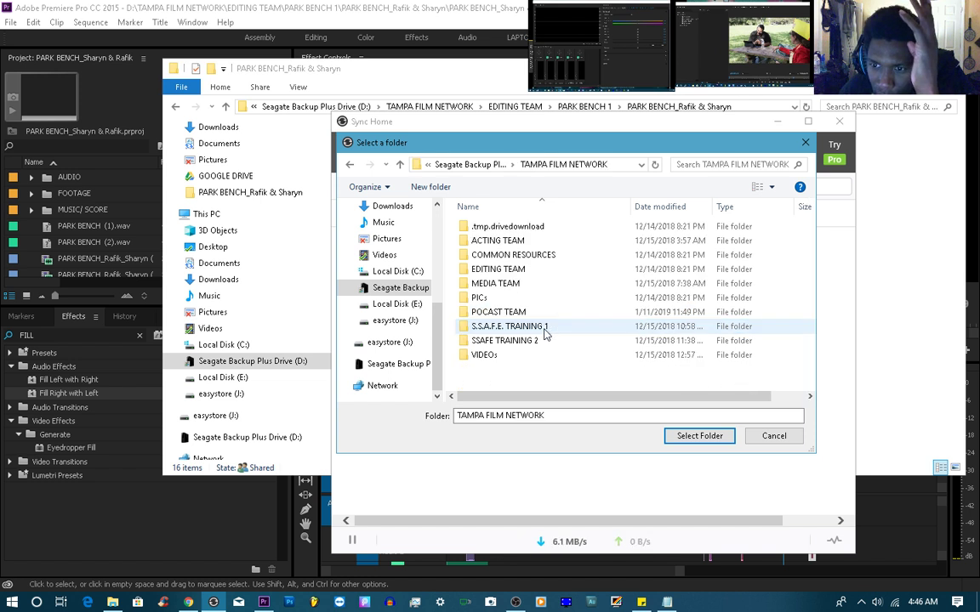
double_click(502, 269)
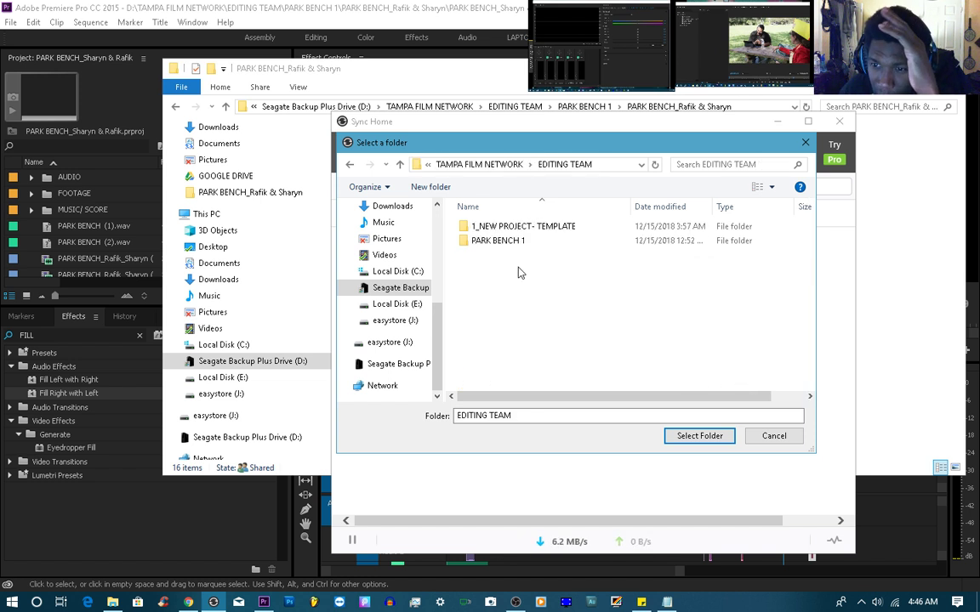
double_click(509, 242)
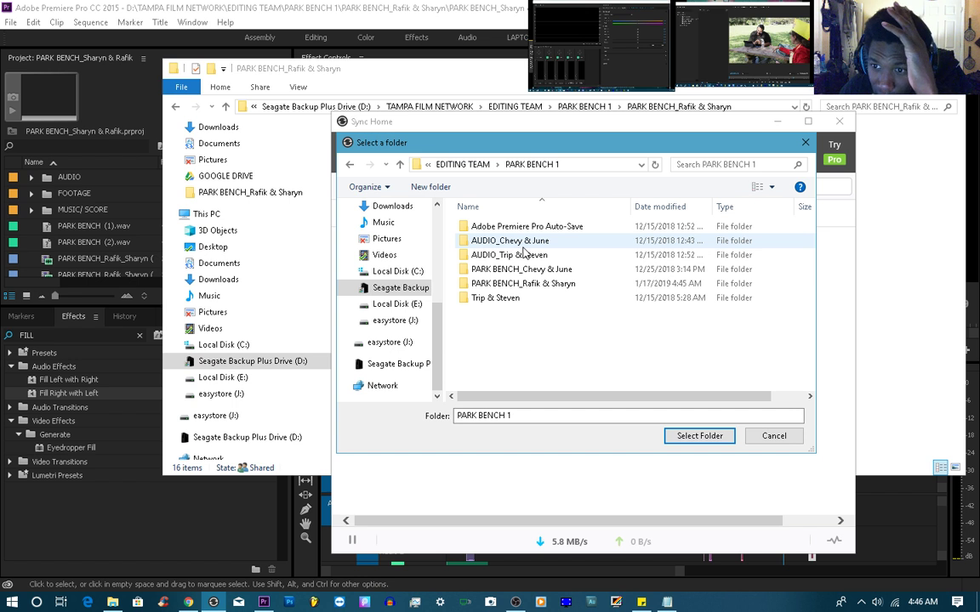
double_click(505, 285)
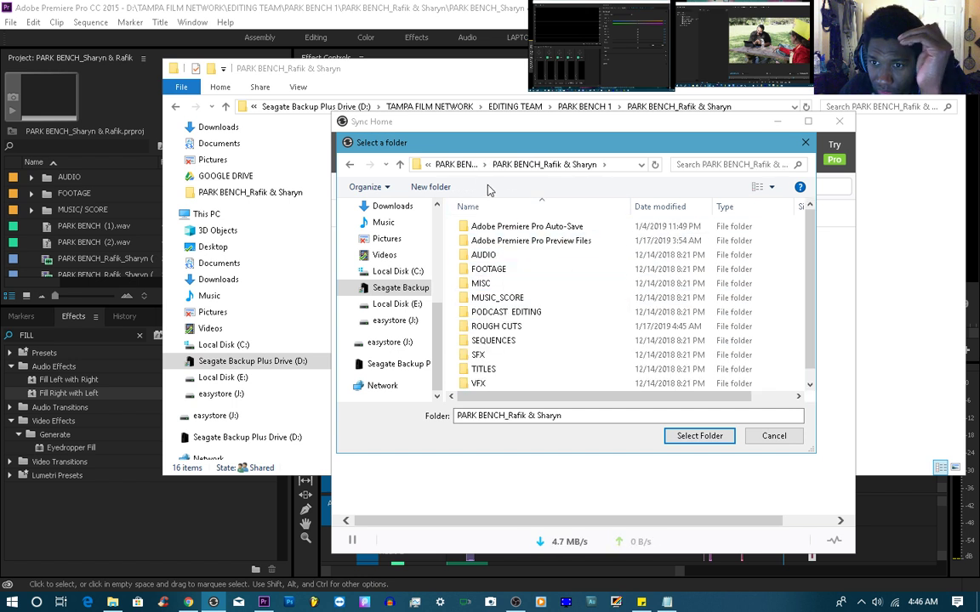
click(467, 165)
click(466, 165)
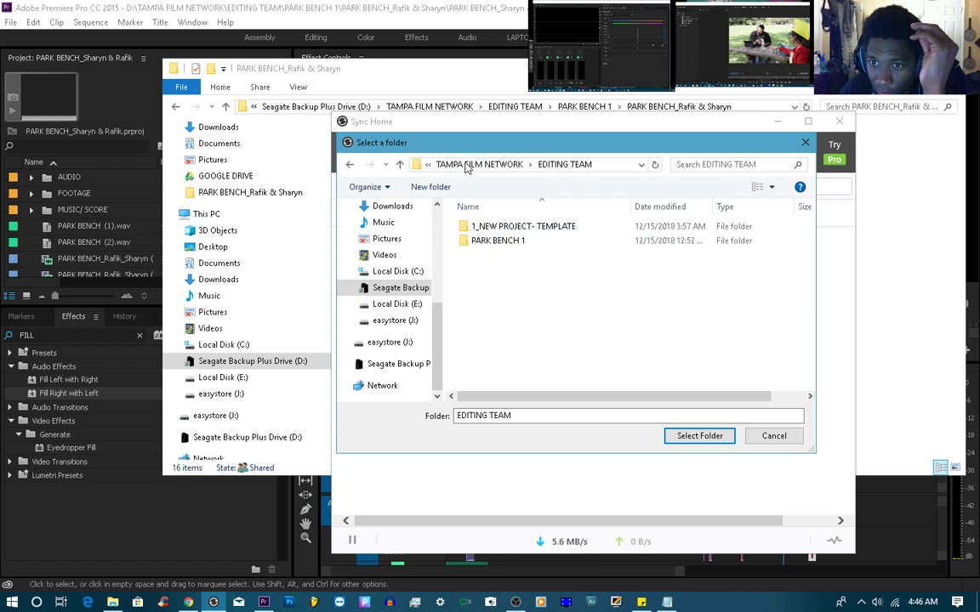
click(462, 166)
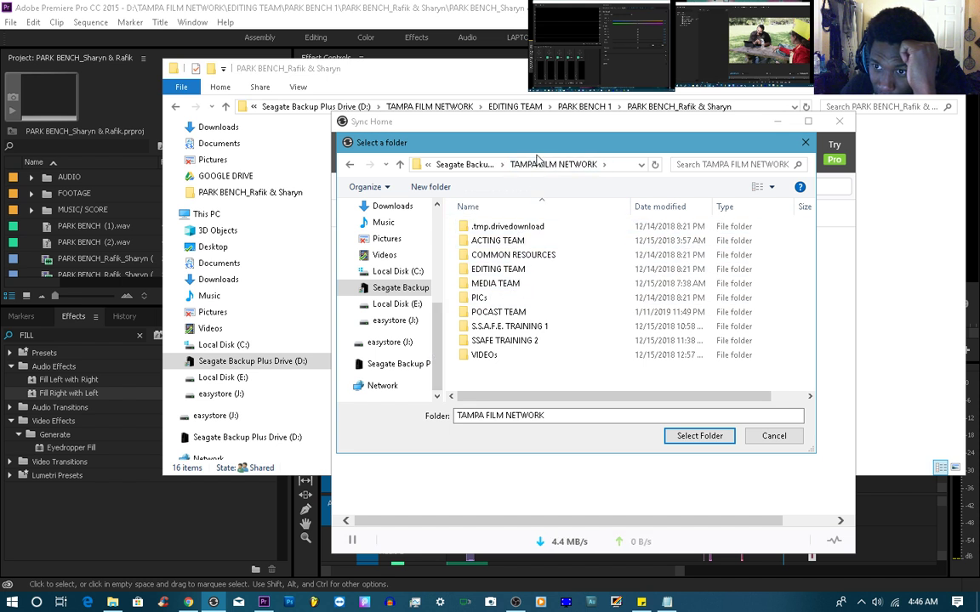
click(465, 165)
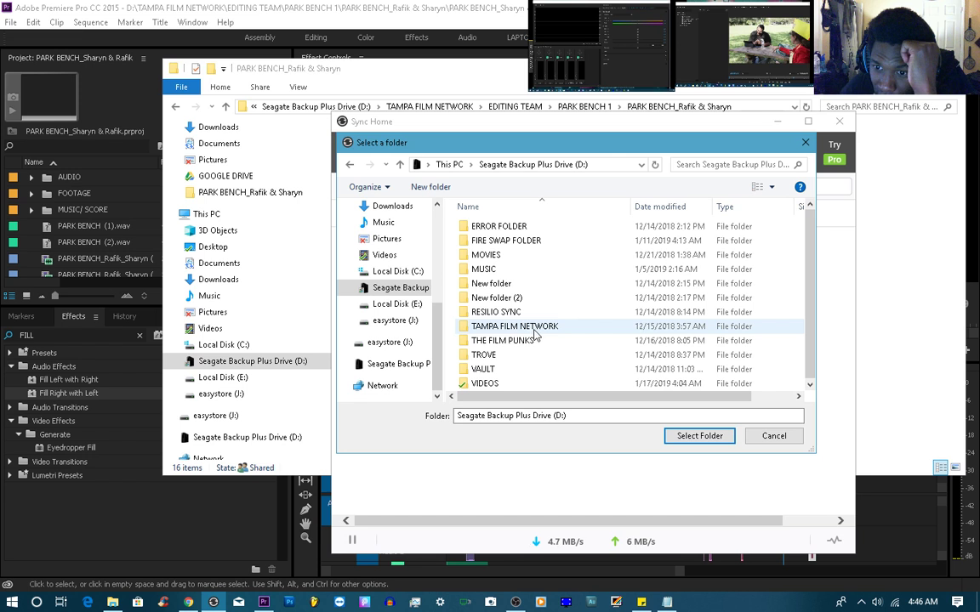
mouse_move(520, 333)
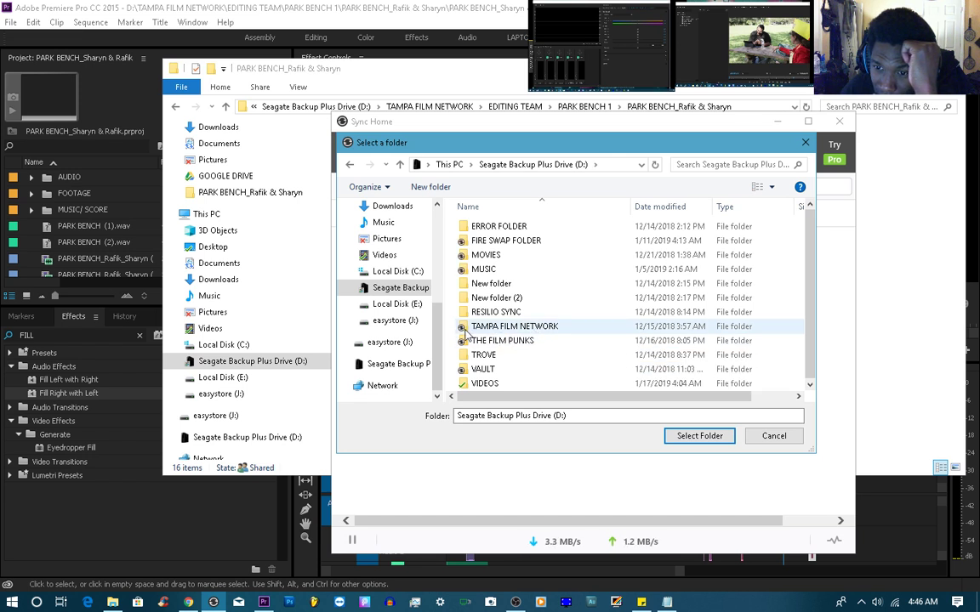
mouse_move(464, 332)
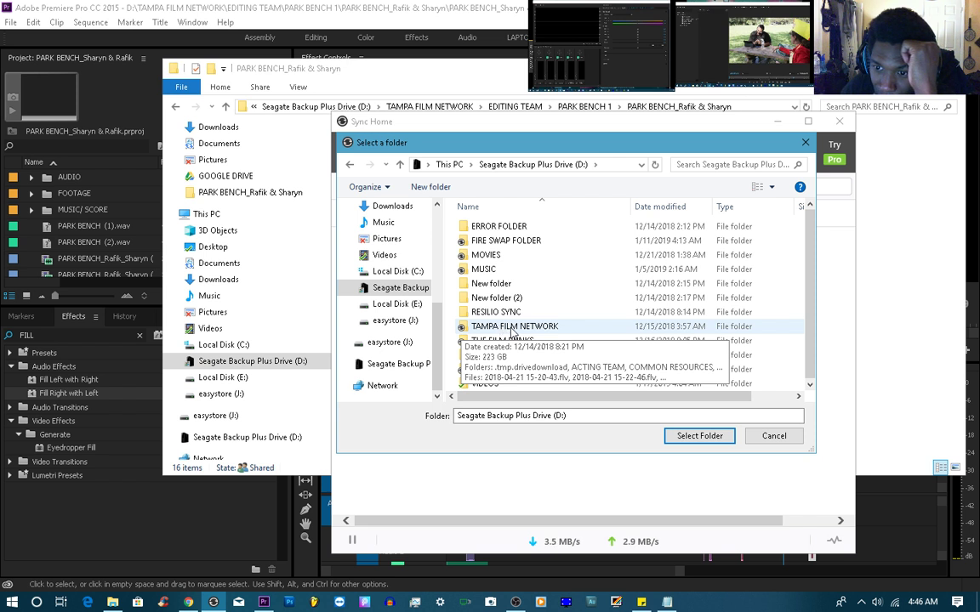
Browse through TAMPA FILM NETWORK, EDITING TEAM and PARK BENCH 1 into the current project's folder and add its ROUGH CUTS folder to sync
double_click(513, 328)
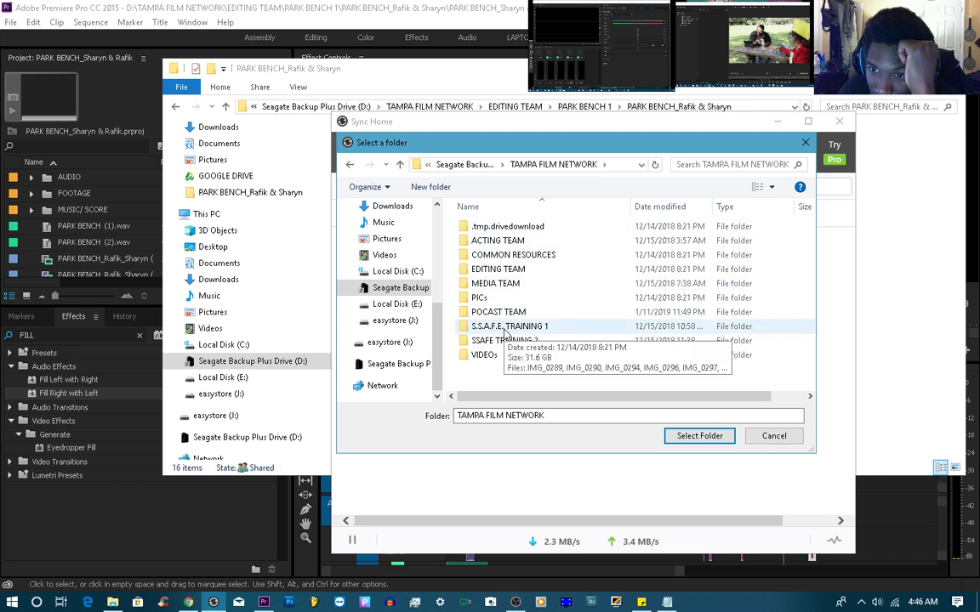
double_click(495, 270)
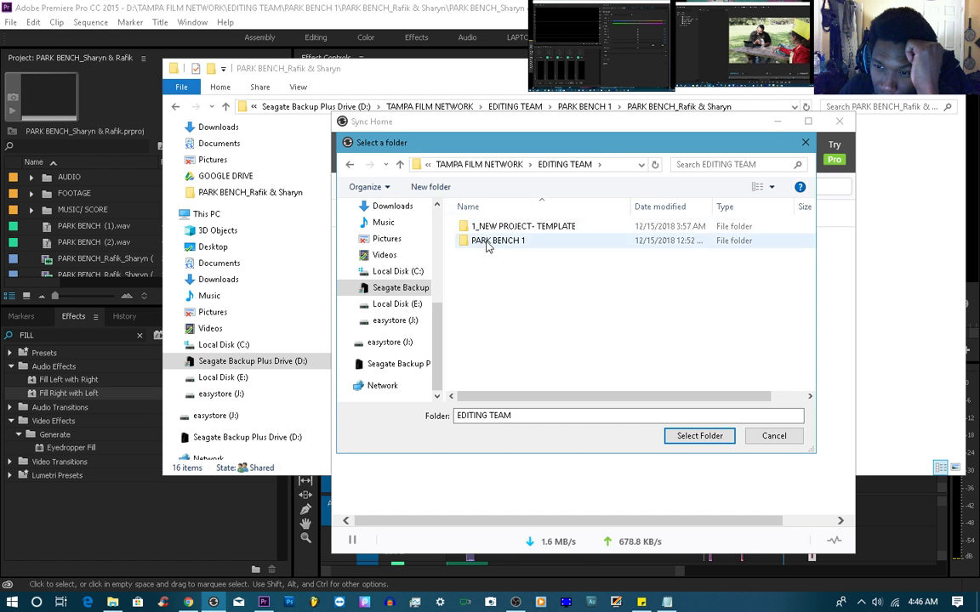
double_click(494, 242)
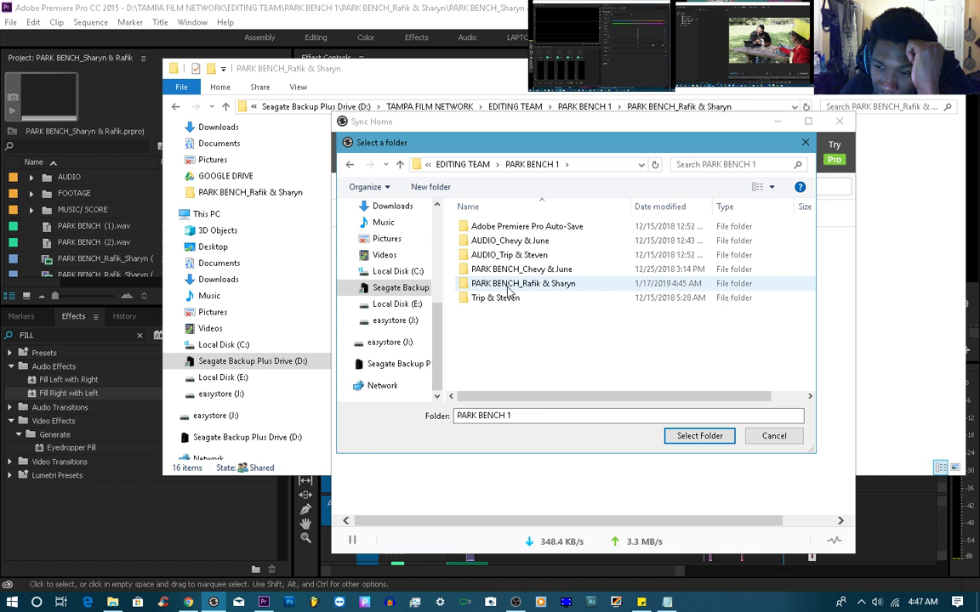
double_click(508, 284)
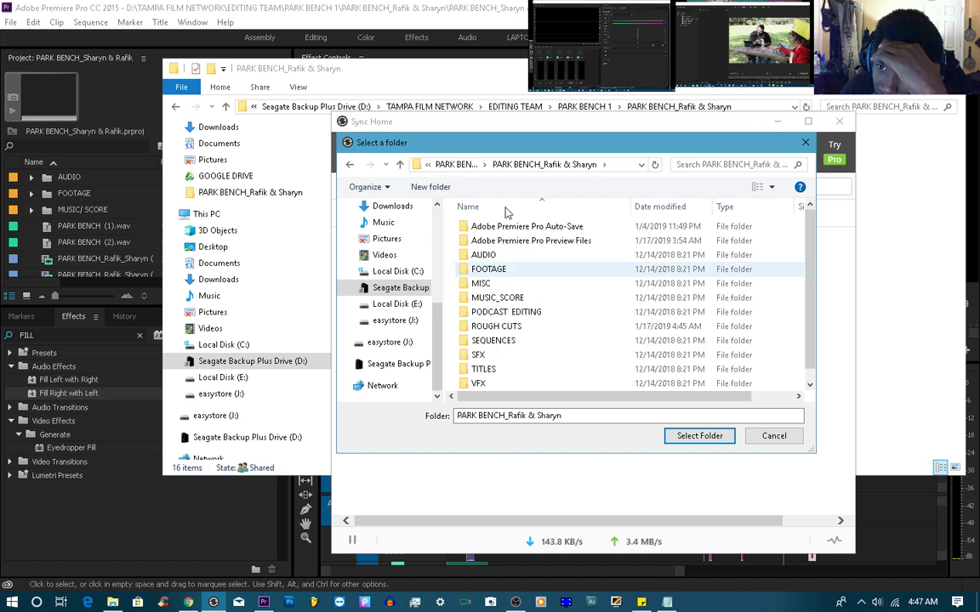
drag(458, 141, 164, 194)
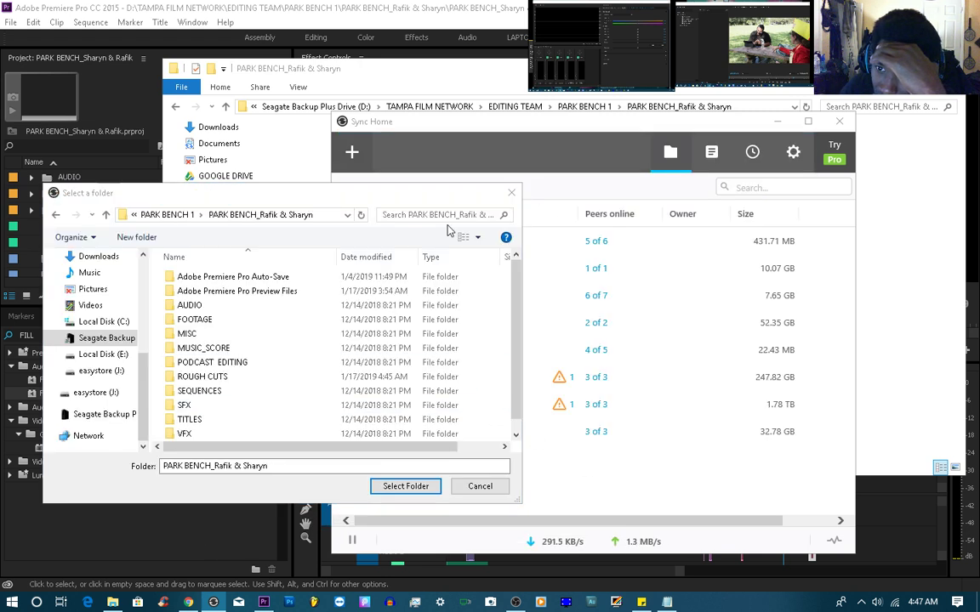
drag(433, 193, 655, 457)
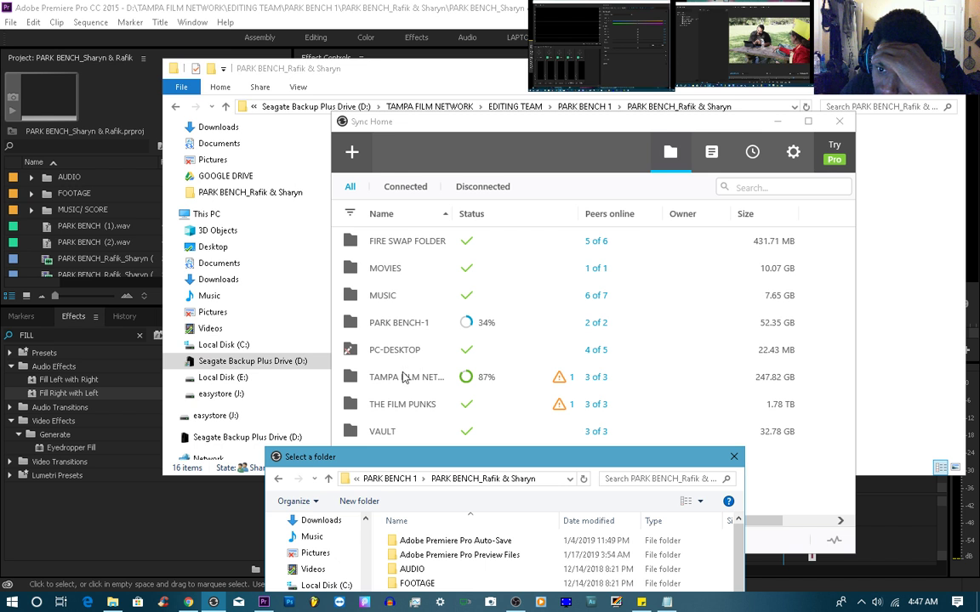
drag(440, 460, 468, 171)
click(443, 354)
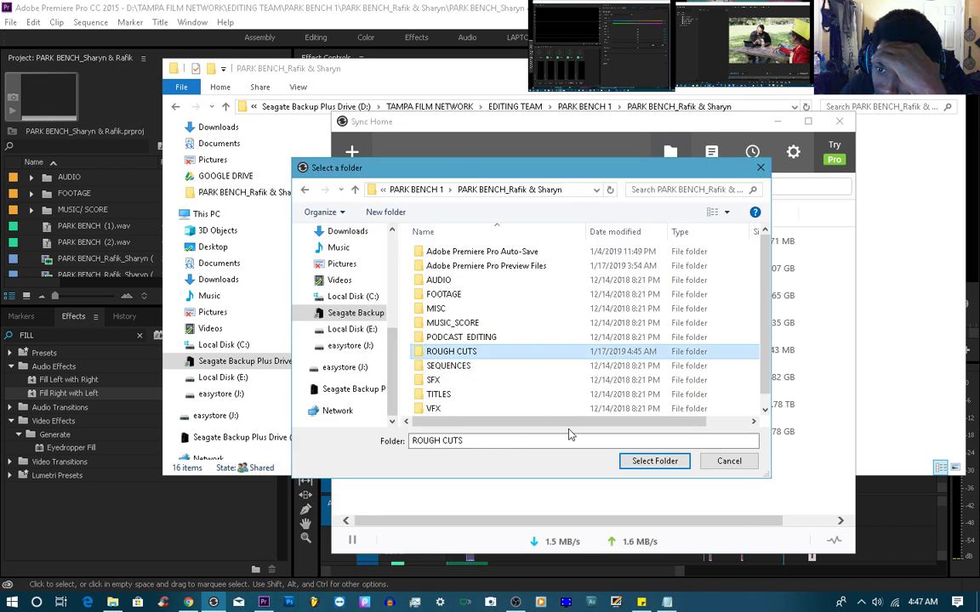
click(655, 461)
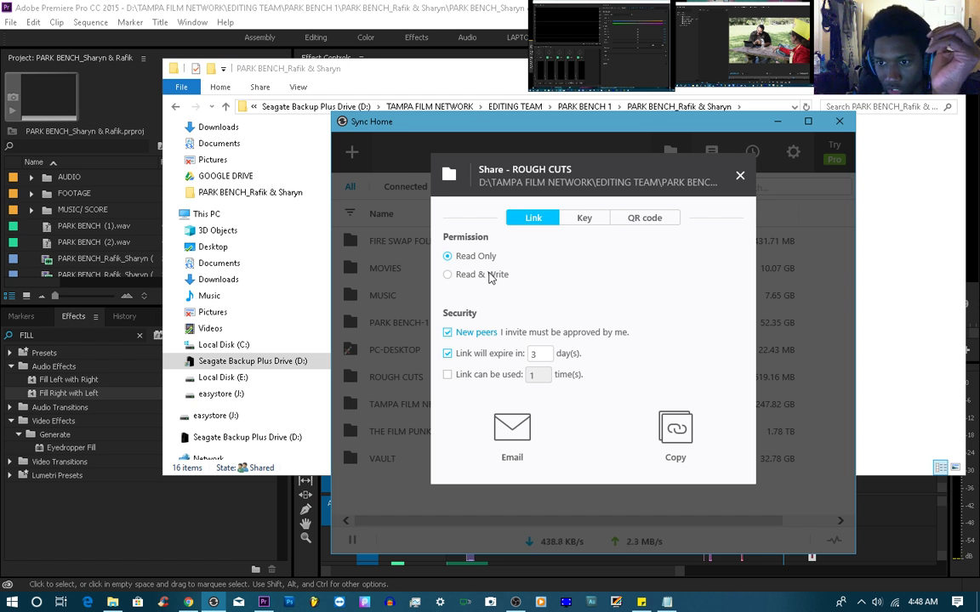
Set the ROUGH CUTS share link to Read & Write, without link expiry or approval of new peers
click(449, 275)
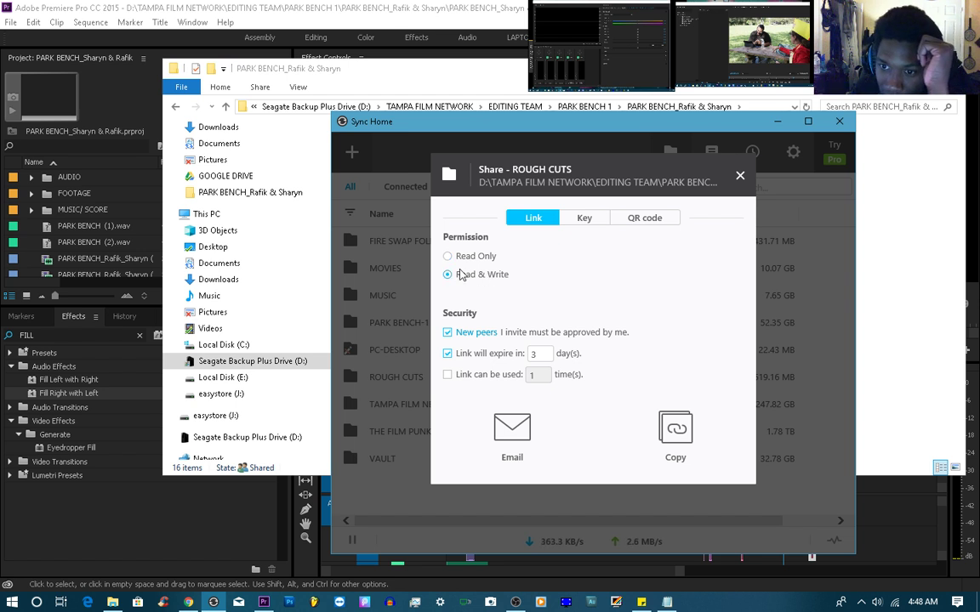
click(447, 354)
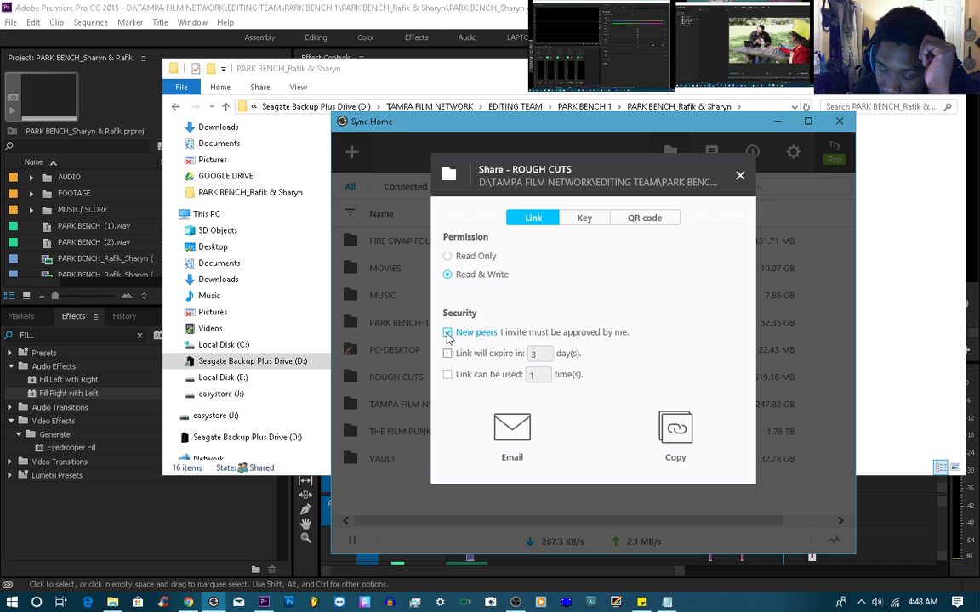
click(448, 333)
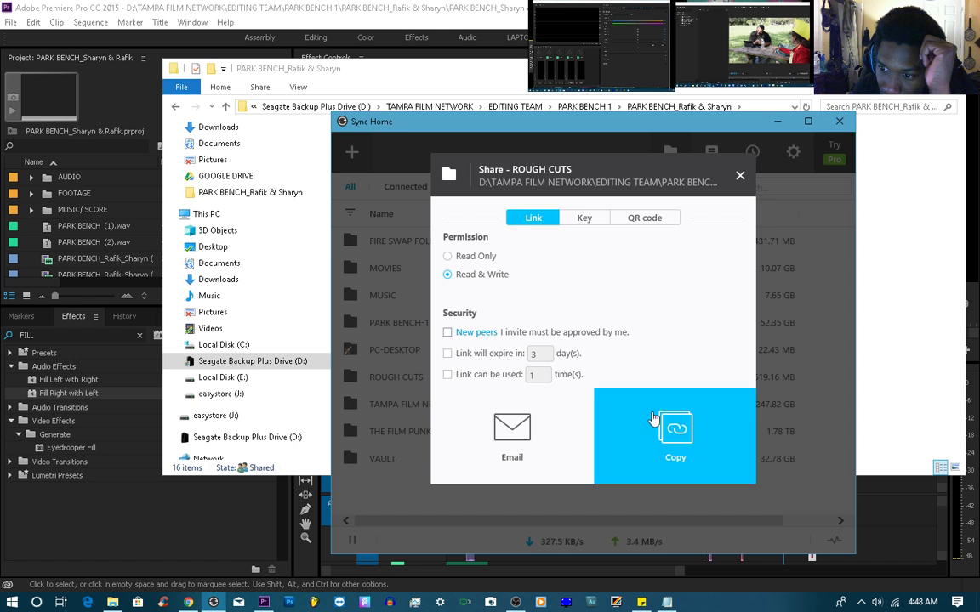
View the ROUGH CUTS sharing keys, close the share dialog and return to the project folder in File Explorer
click(584, 220)
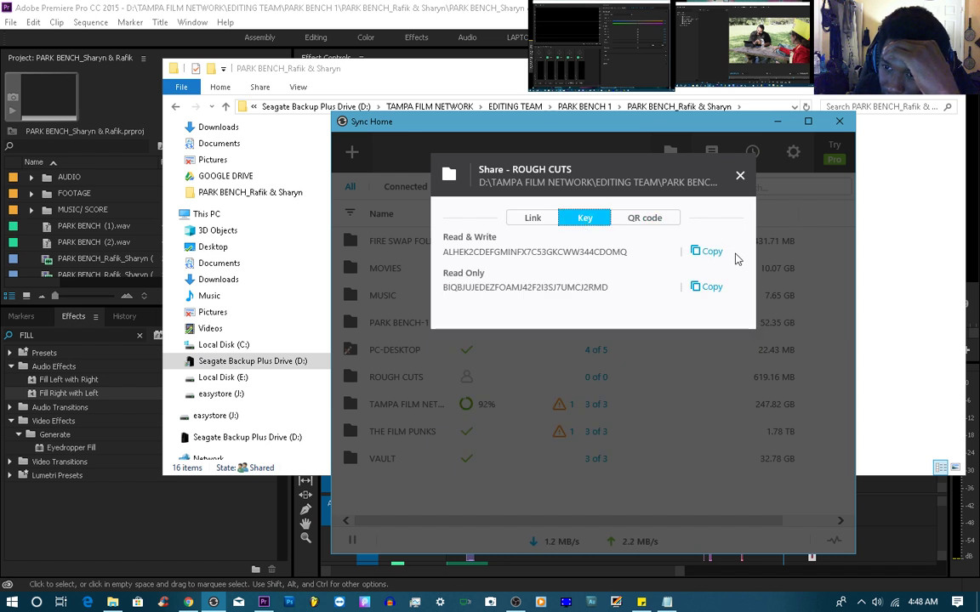
click(535, 219)
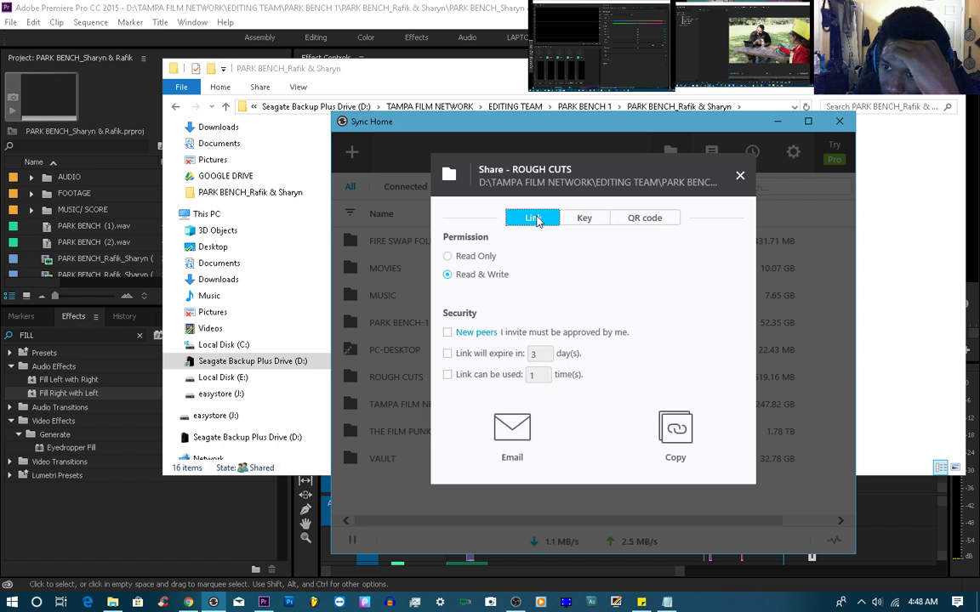
click(740, 179)
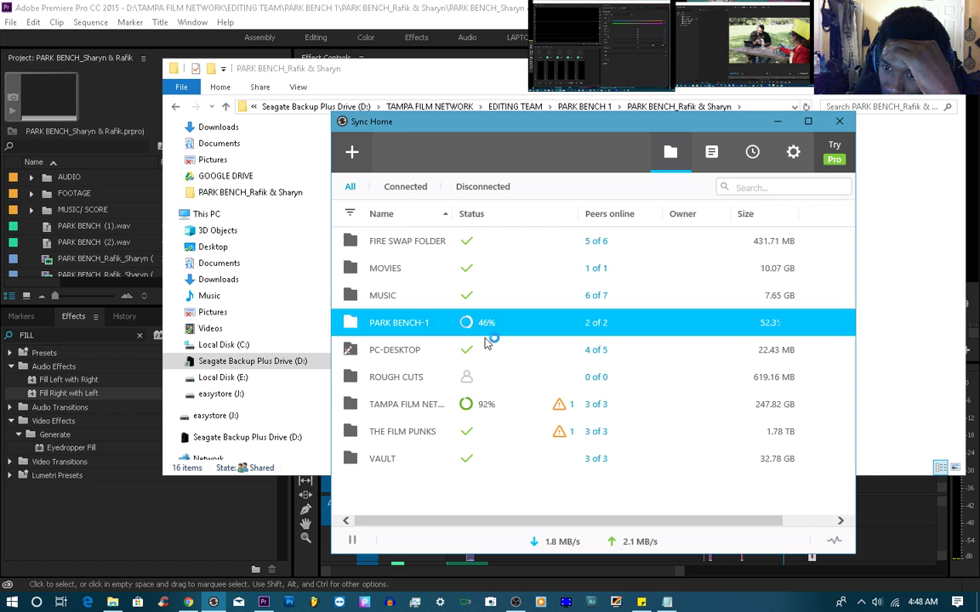
click(914, 255)
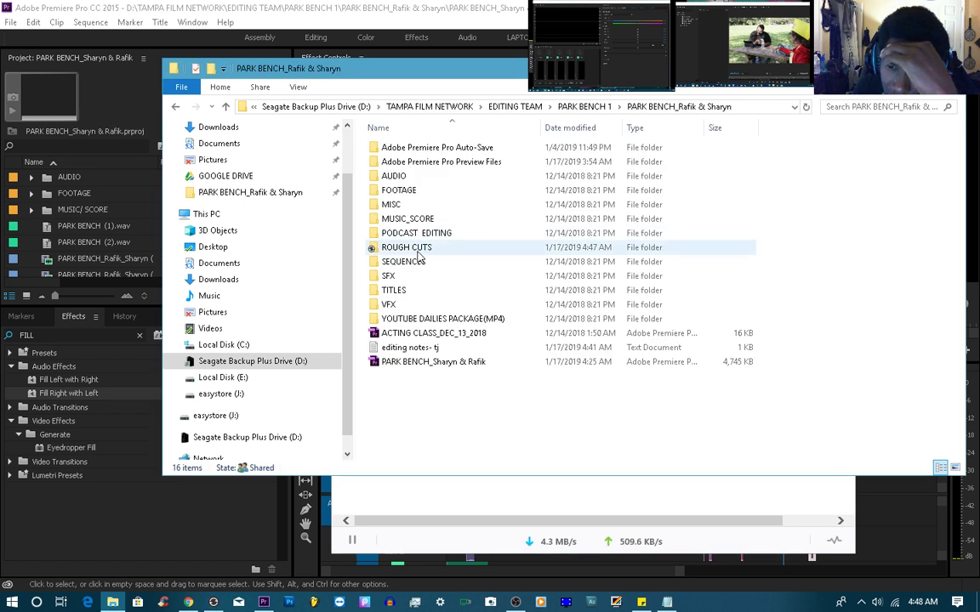
Try to rename the ROUGH CUTS folder to X-EXCHANGE
click(416, 250)
right_click(417, 252)
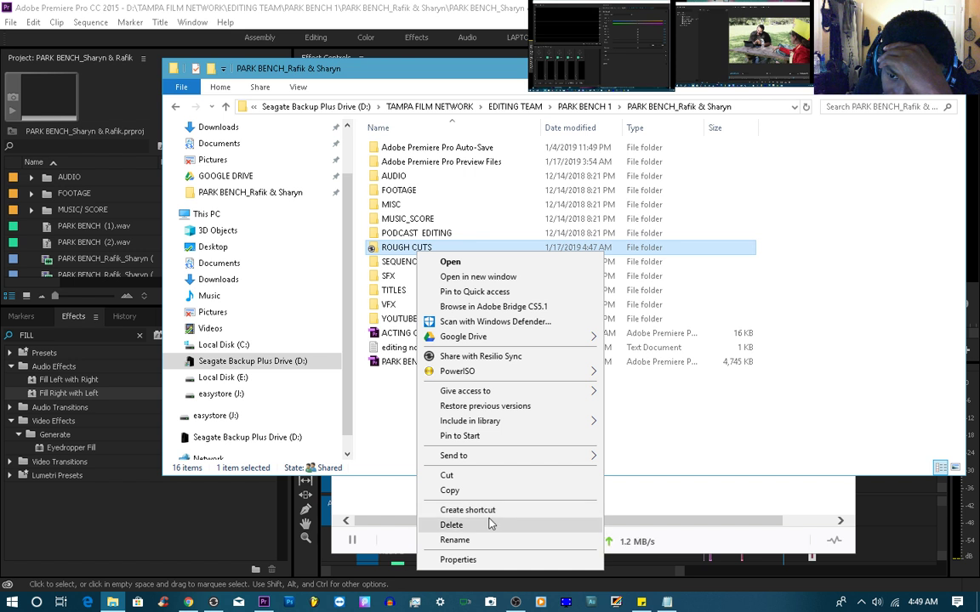
mouse_move(489, 390)
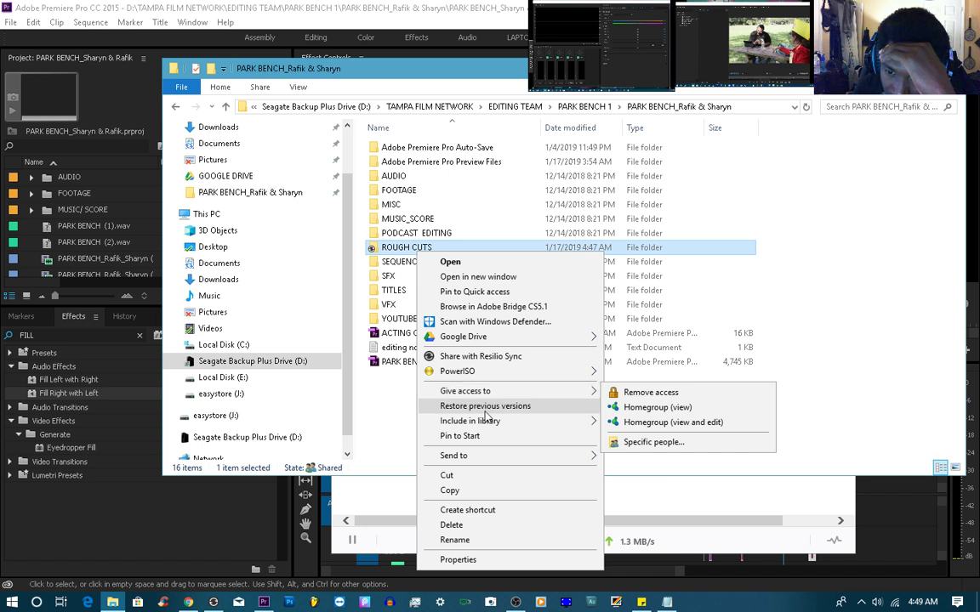
click(456, 540)
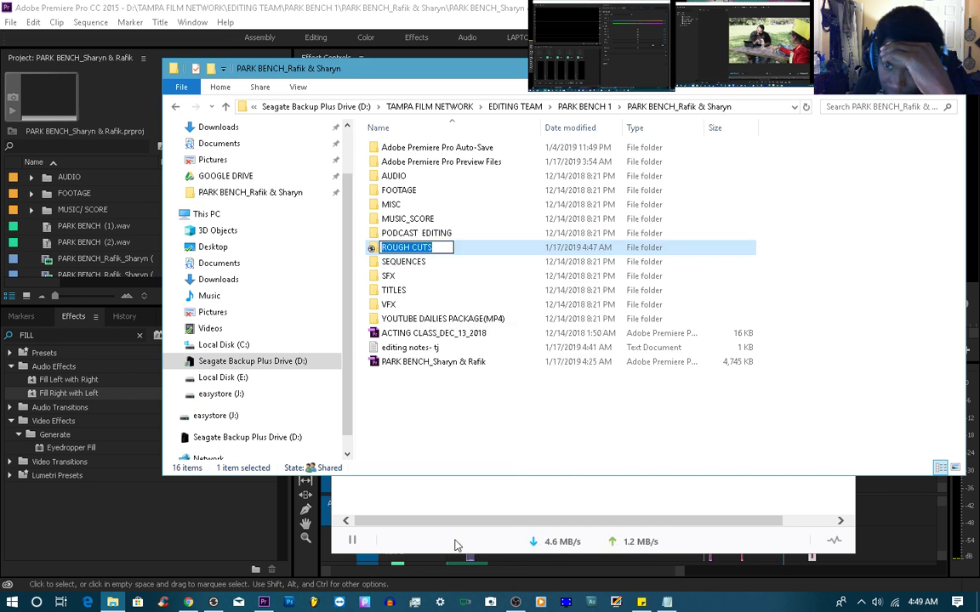
text(EX)
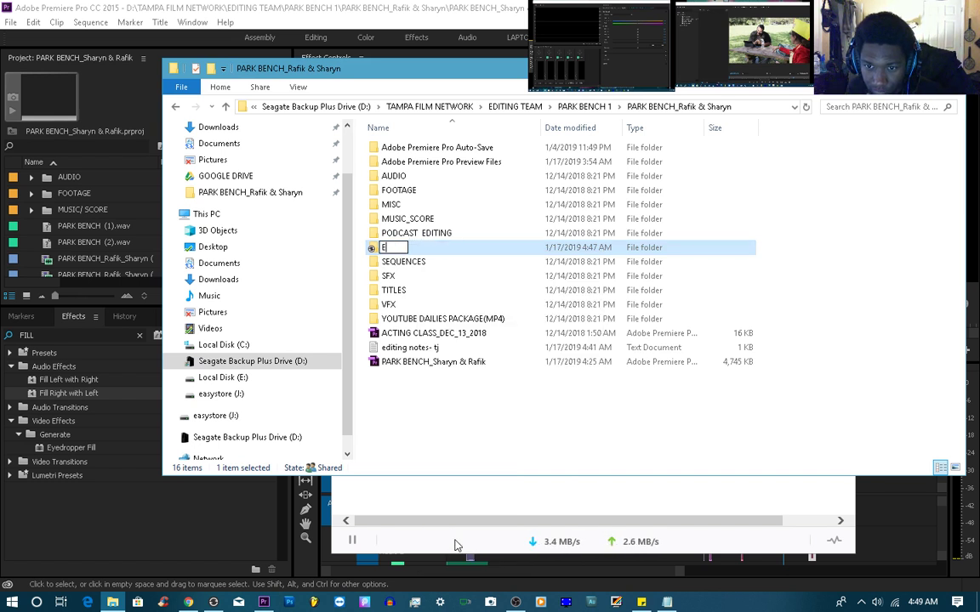
key(BackSpace)
key(BackSpace)
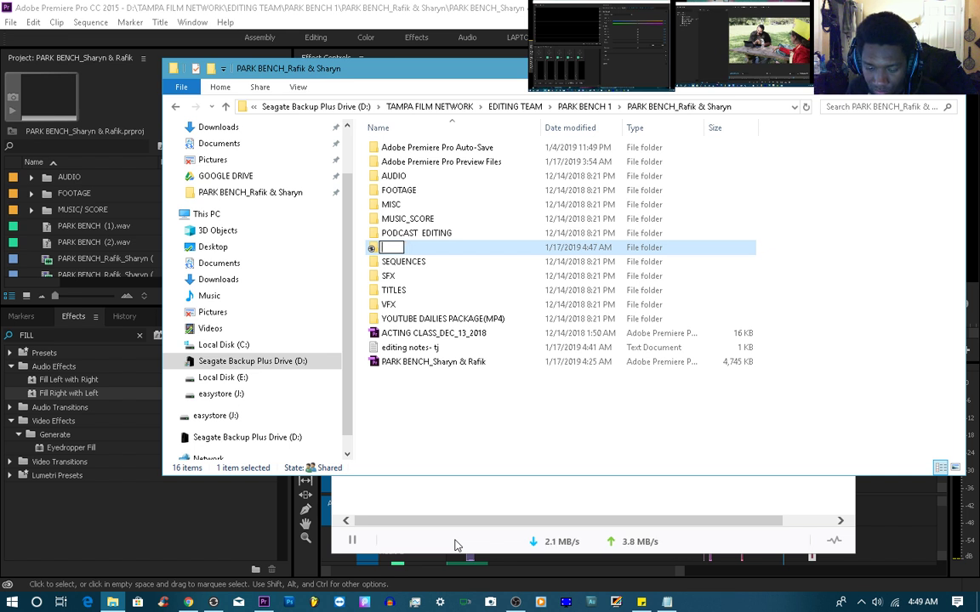
text(X-)
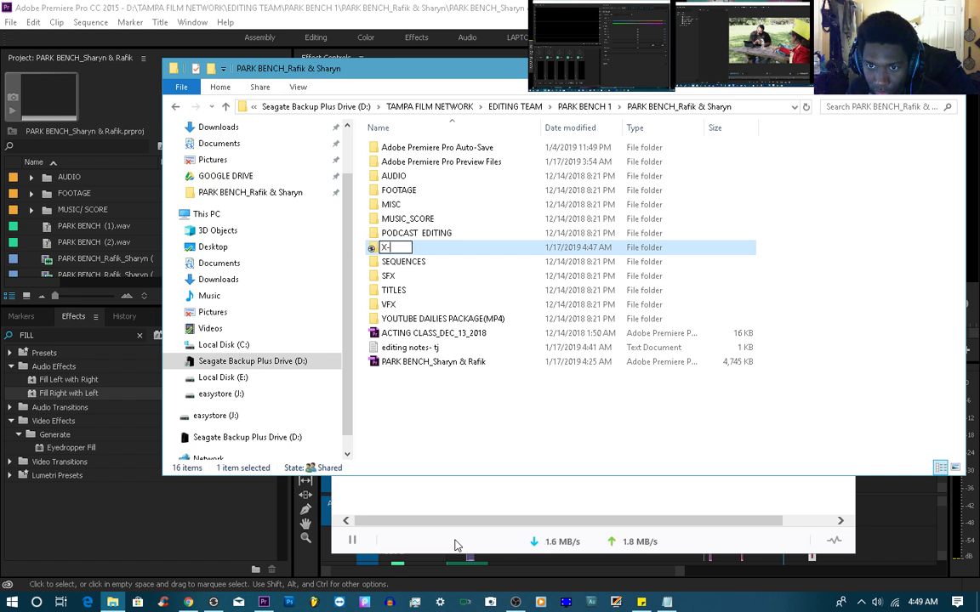
text(EXC)
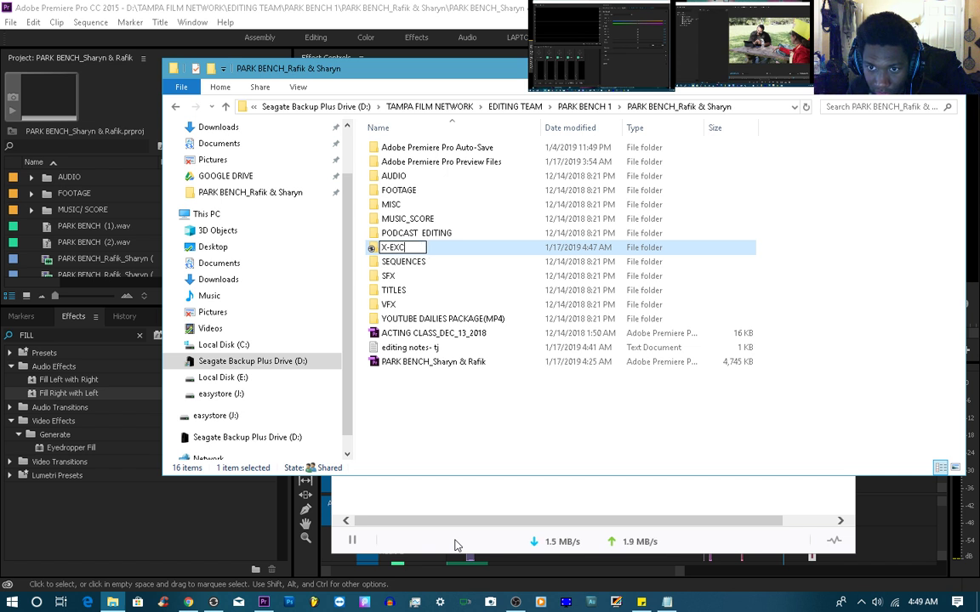
text(HANGE)
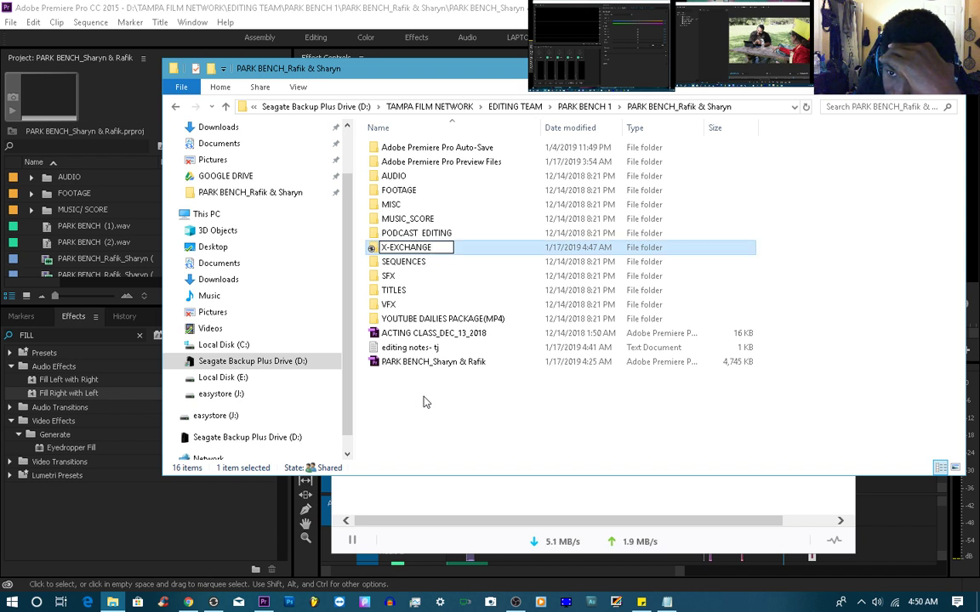
key(Return)
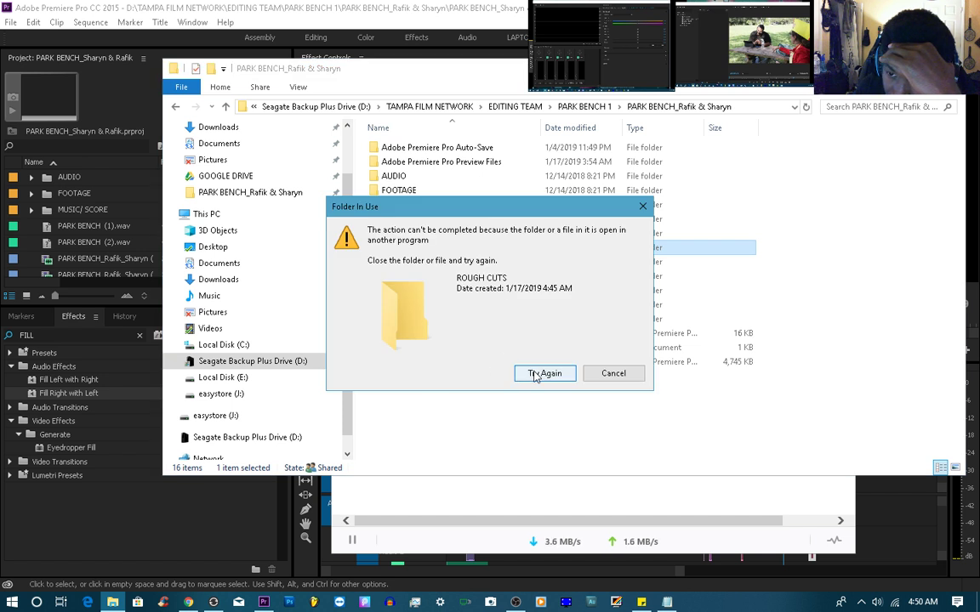
Check the PARK BENCH-1 sync progress in Sync Home, then exit Resilio Sync completely and retry the pending folder rename
click(544, 515)
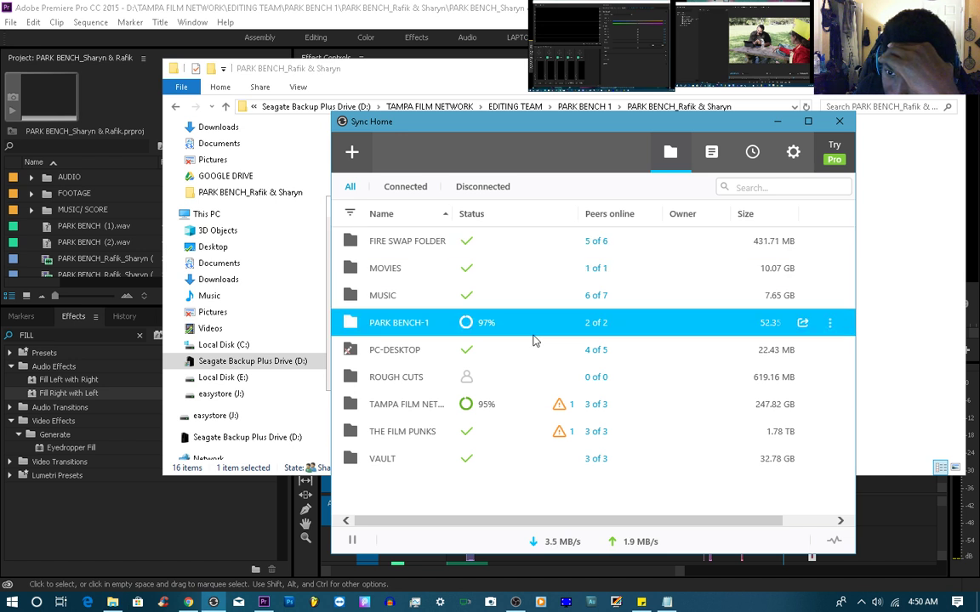
mouse_move(483, 329)
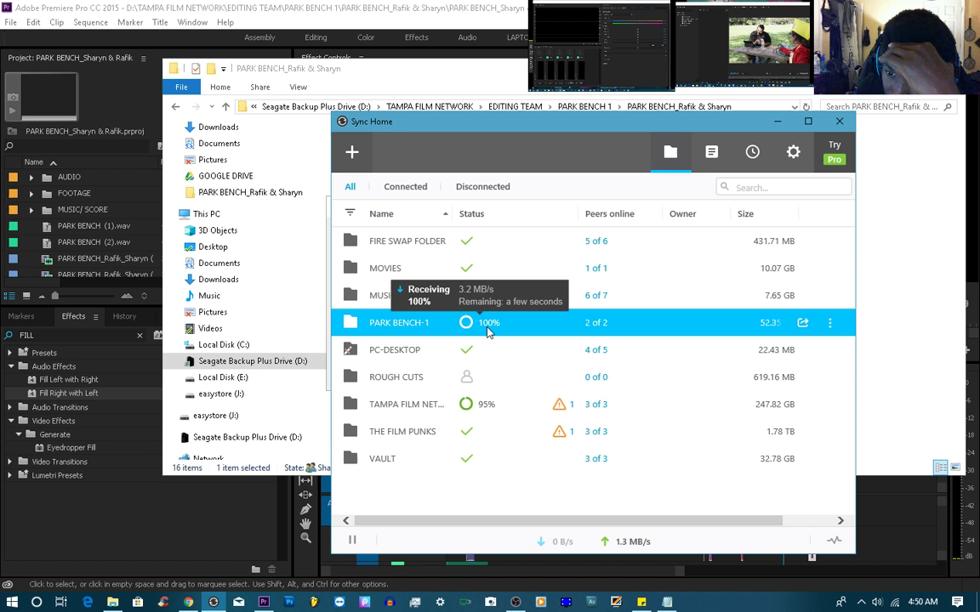
click(840, 121)
click(861, 602)
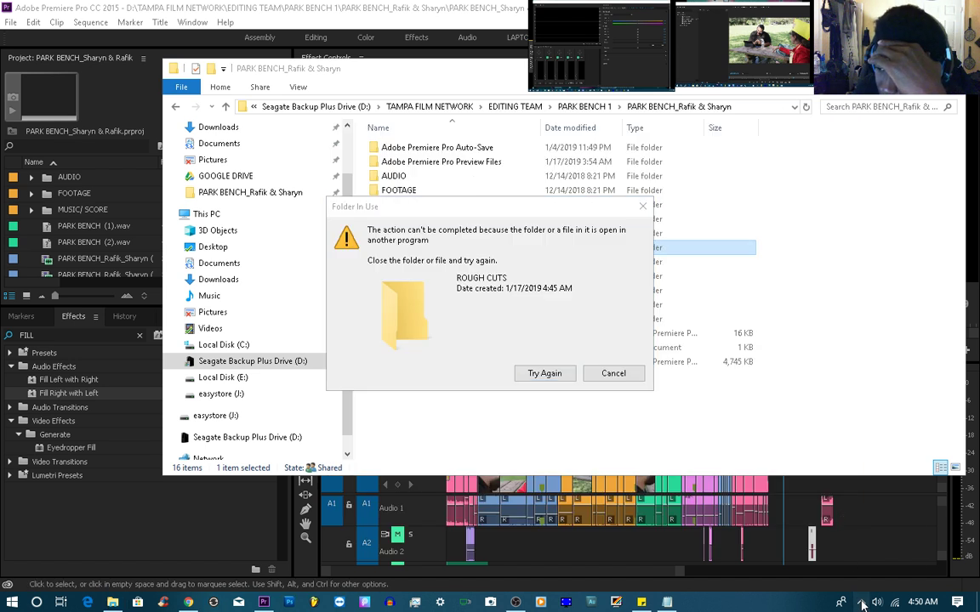
right_click(900, 528)
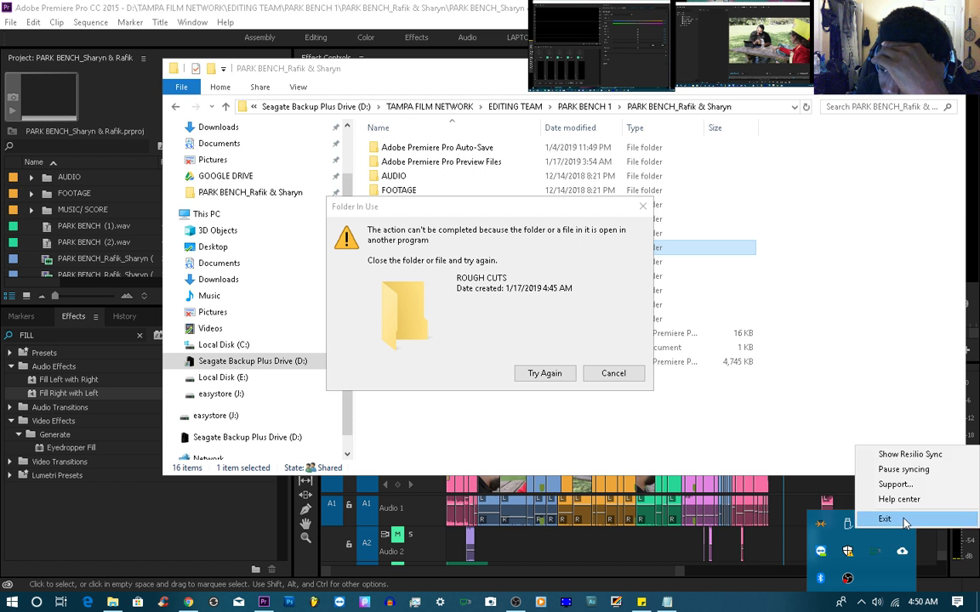
click(882, 457)
click(534, 373)
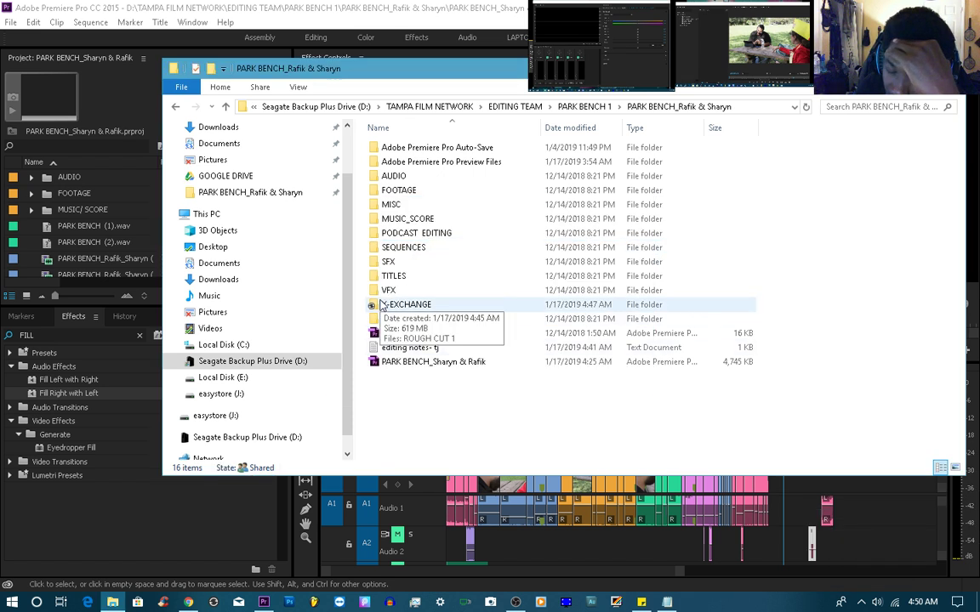
Extend the X-EXCHANGE folder's name with "_Park Bench-" followed by the two first names from the project title, joined by "&"
right_click(441, 308)
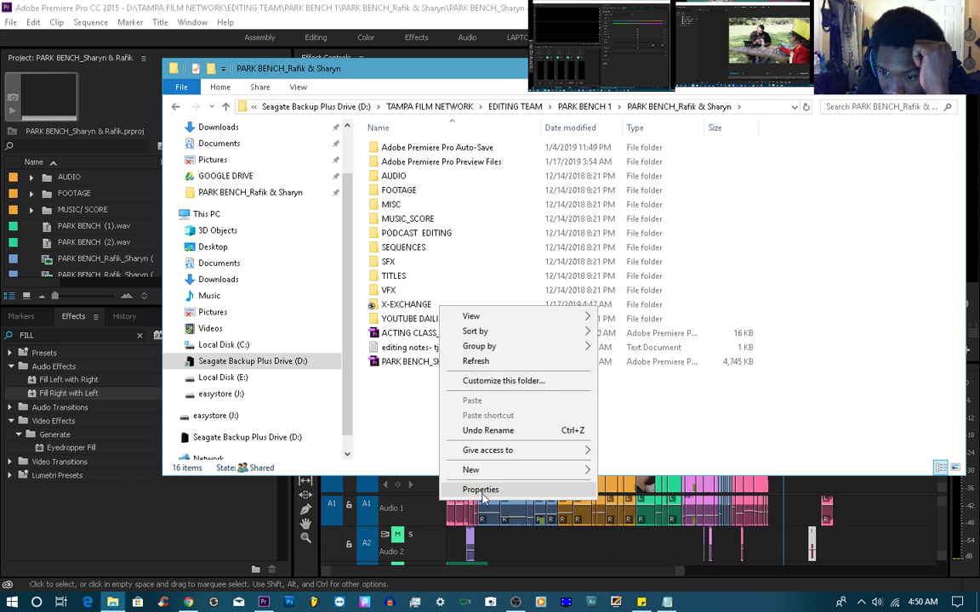
click(434, 445)
click(420, 304)
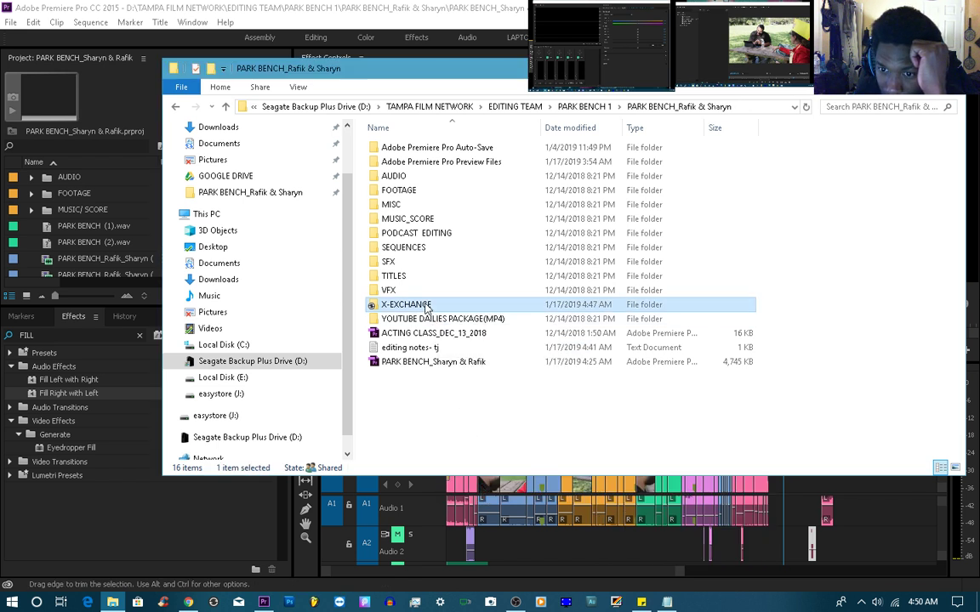
right_click(424, 303)
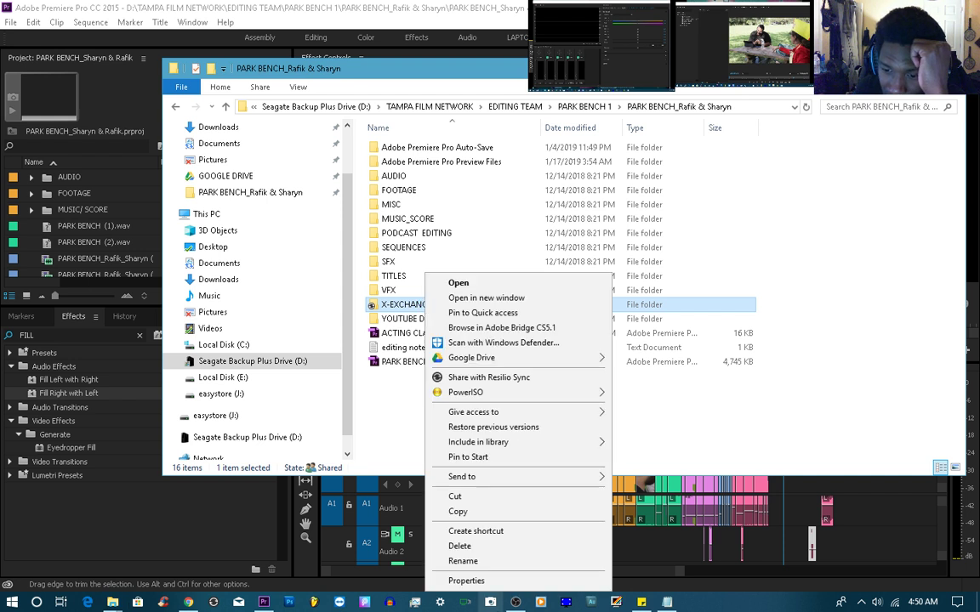
click(484, 560)
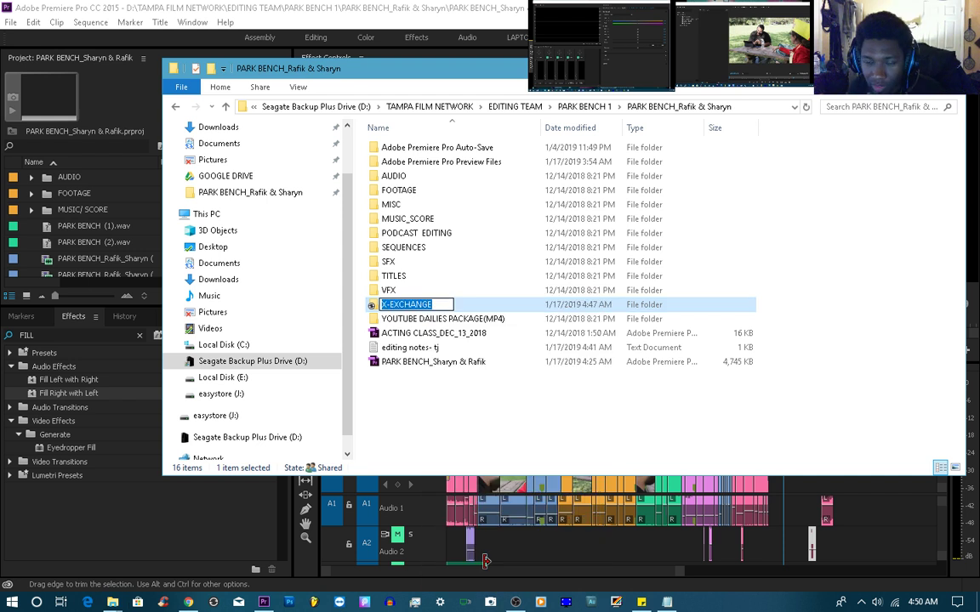
key(End)
text(_)
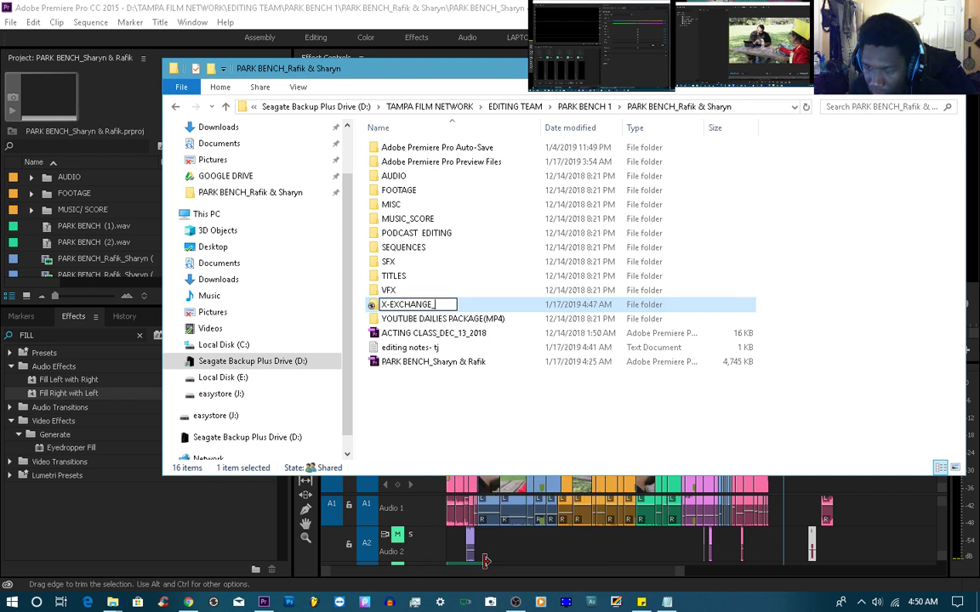
text(PArk)
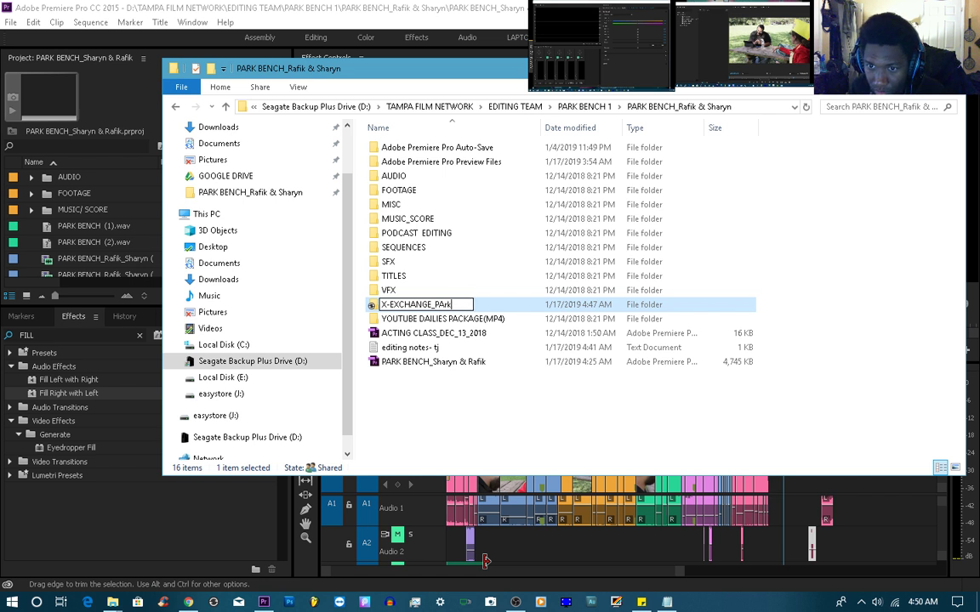
key(BackSpace)
key(BackSpace)
key(BackSpace)
text(ark)
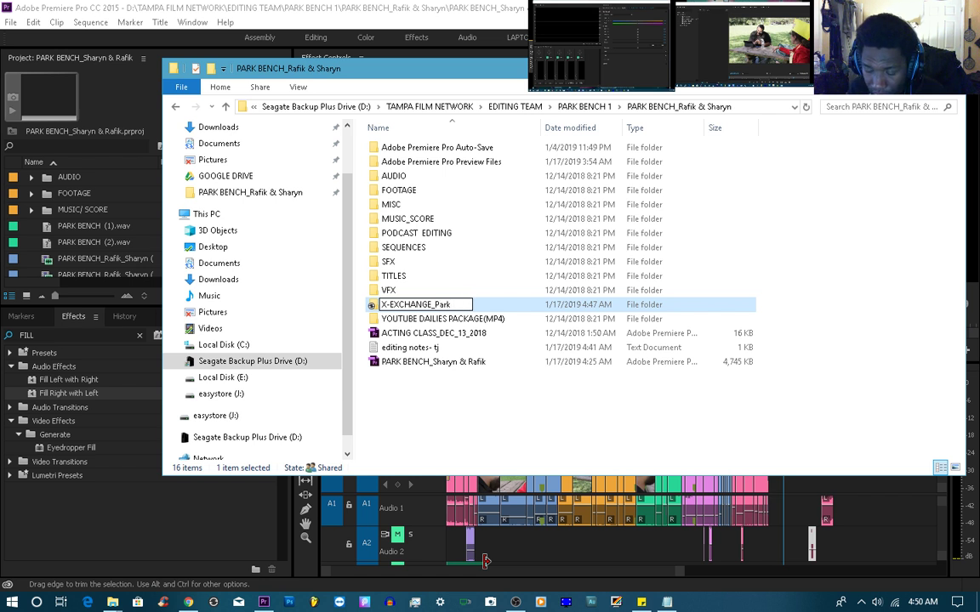
text( Benk)
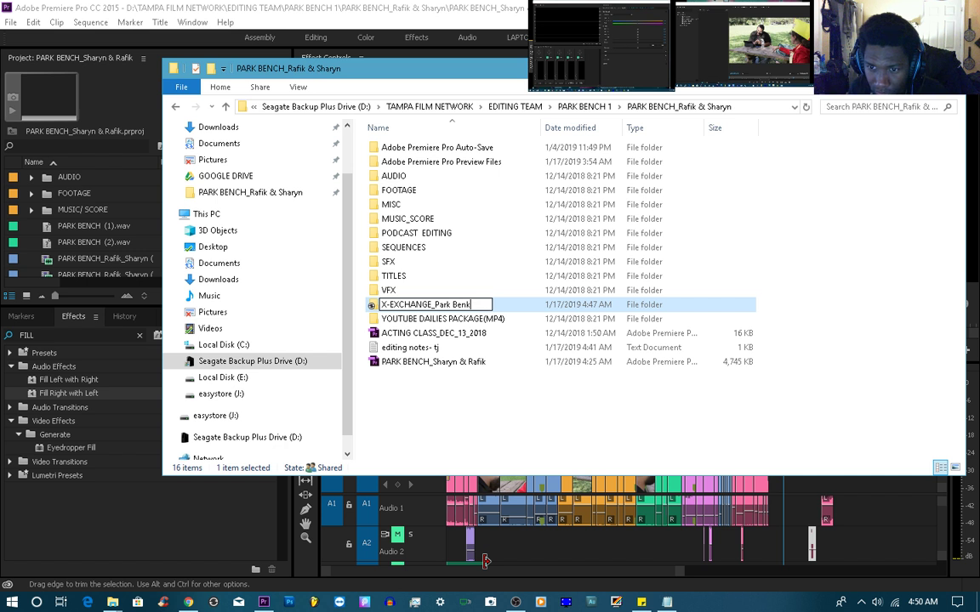
key(BackSpace)
text(ch)
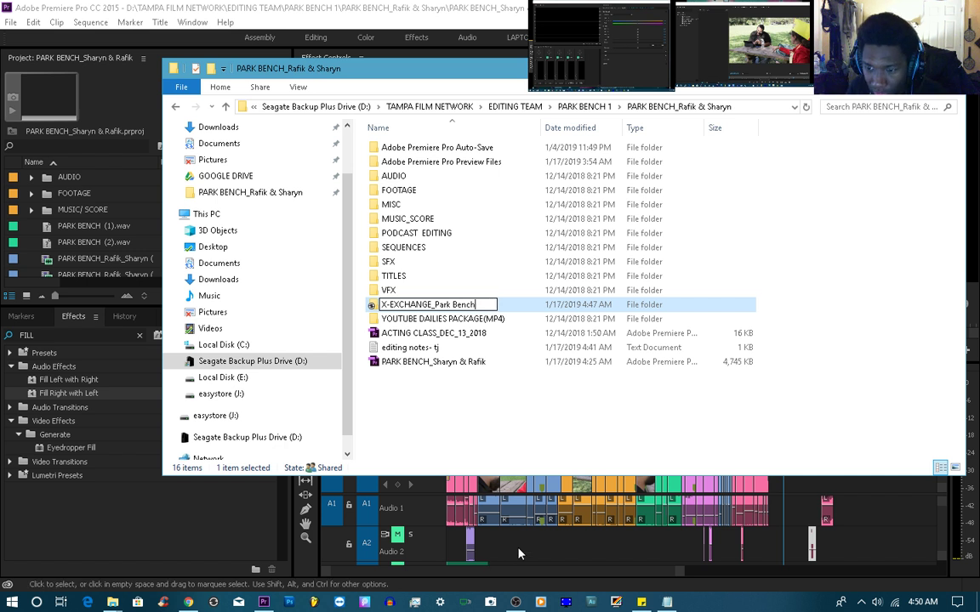
text(-Sh)
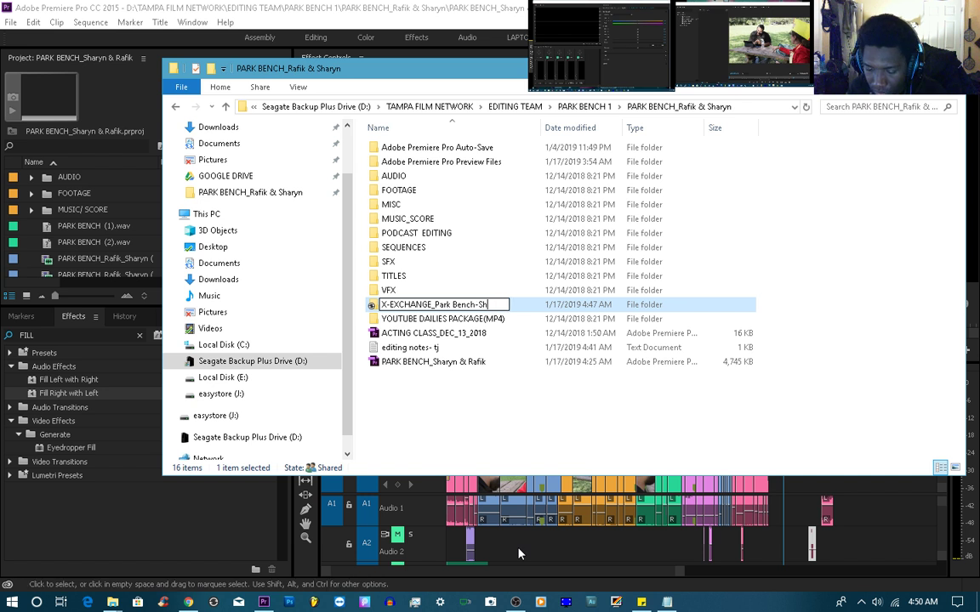
text(aryn)
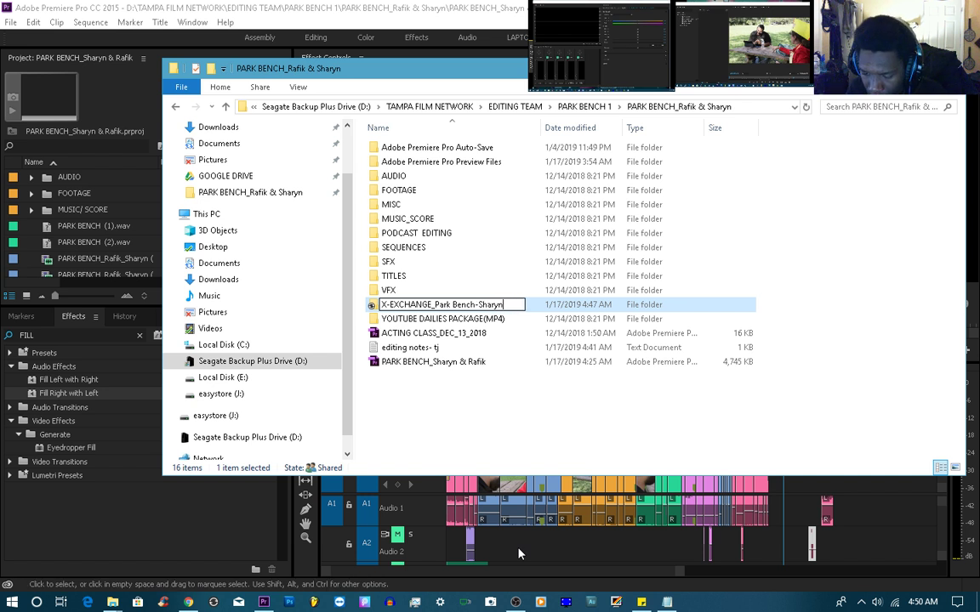
text(&)
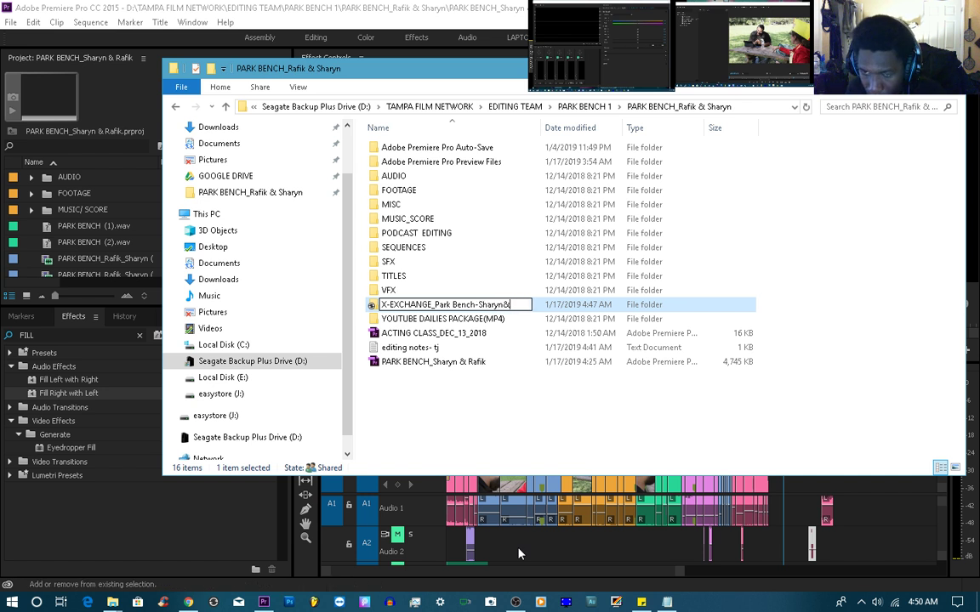
text(Ra)
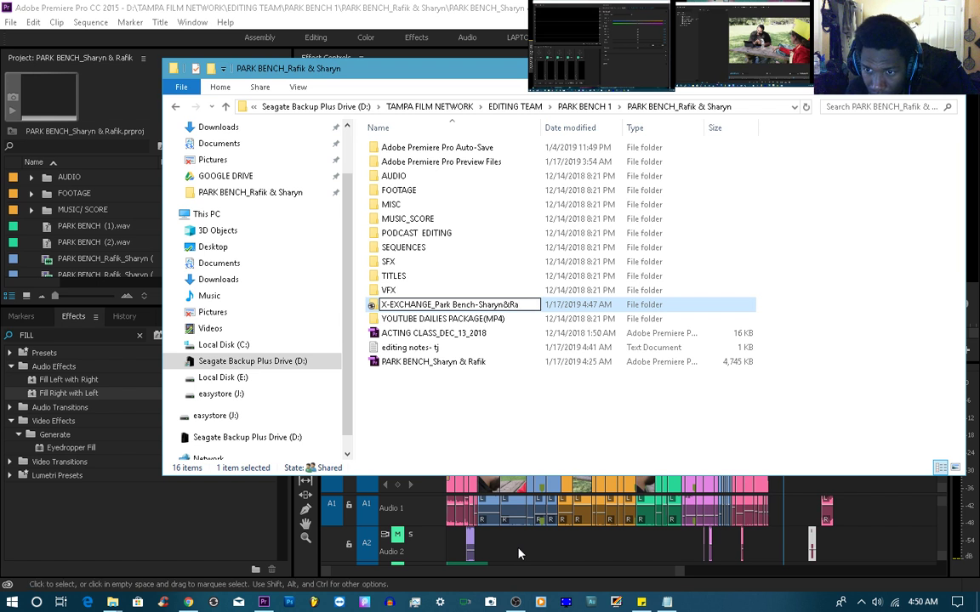
text(fik)
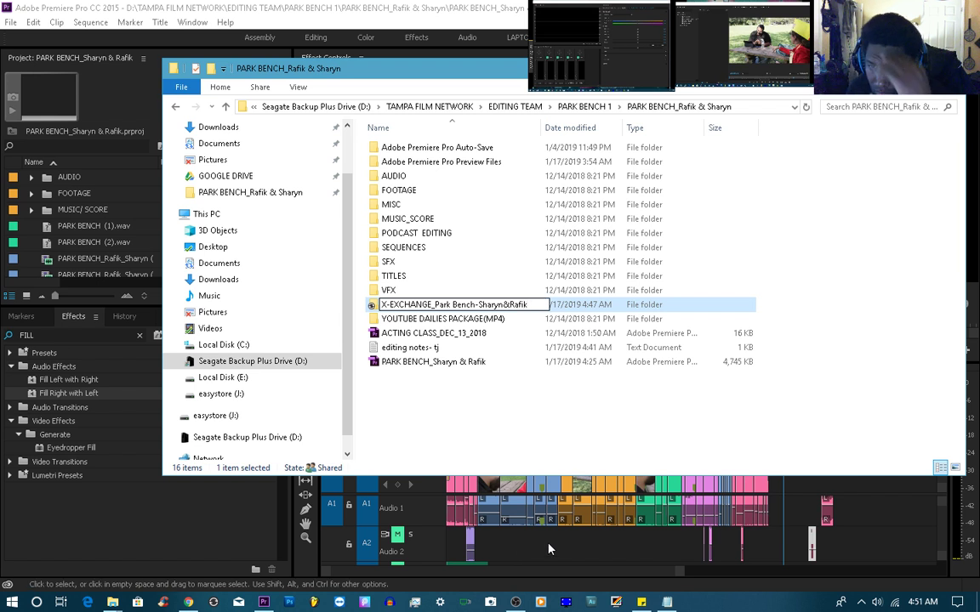
click(501, 412)
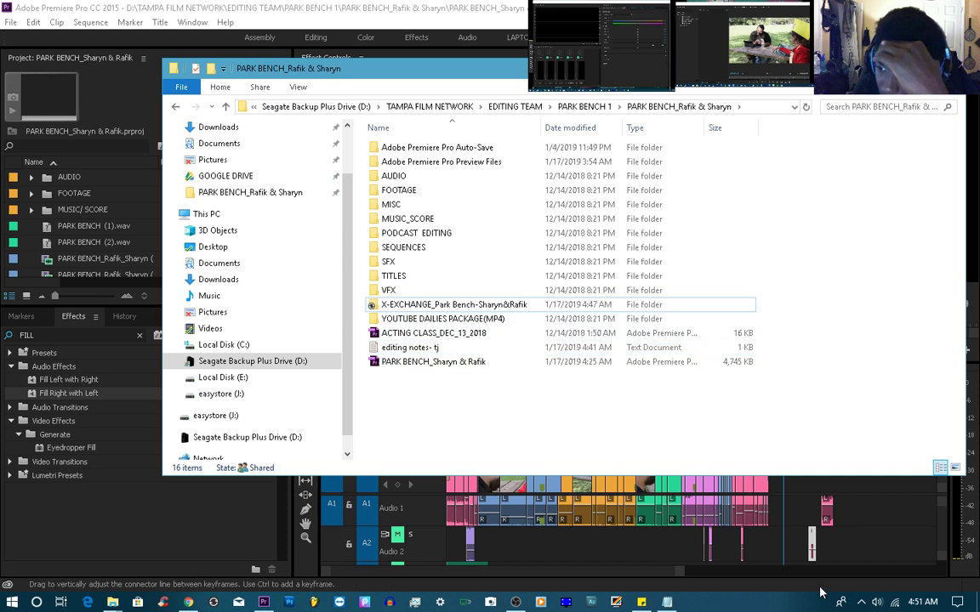
Relaunch Resilio Sync and open the renamed X-EXCHANGE folder from its list of synced folders
key(super)
text(sre)
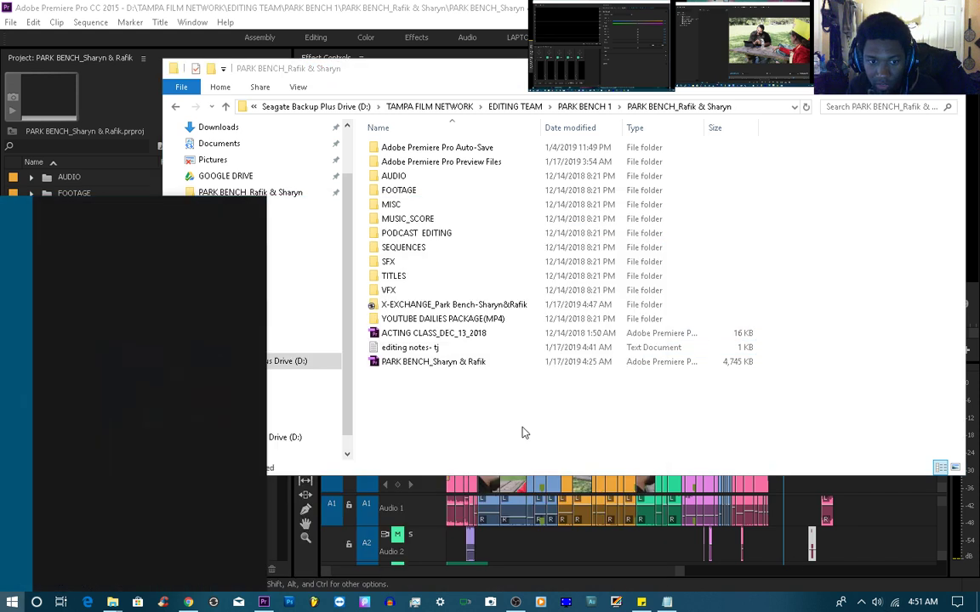
key(BackSpace)
key(BackSpace)
key(BackSpace)
text(res)
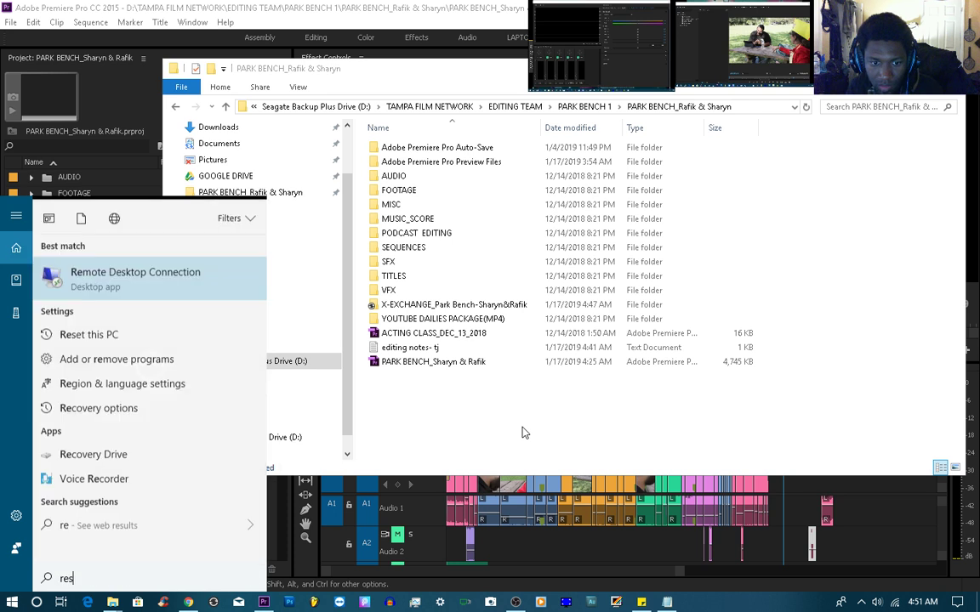
text(ilio)
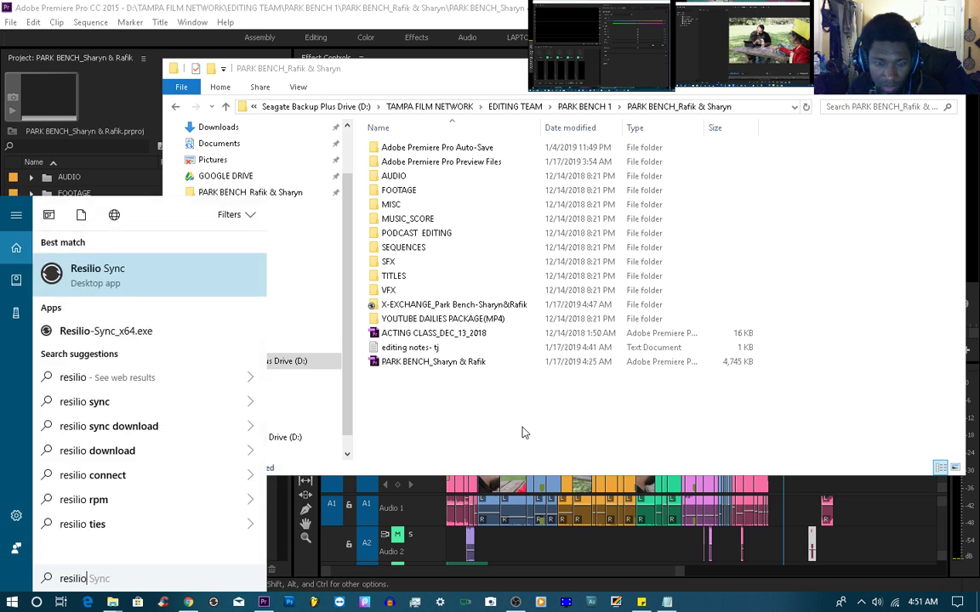
click(181, 277)
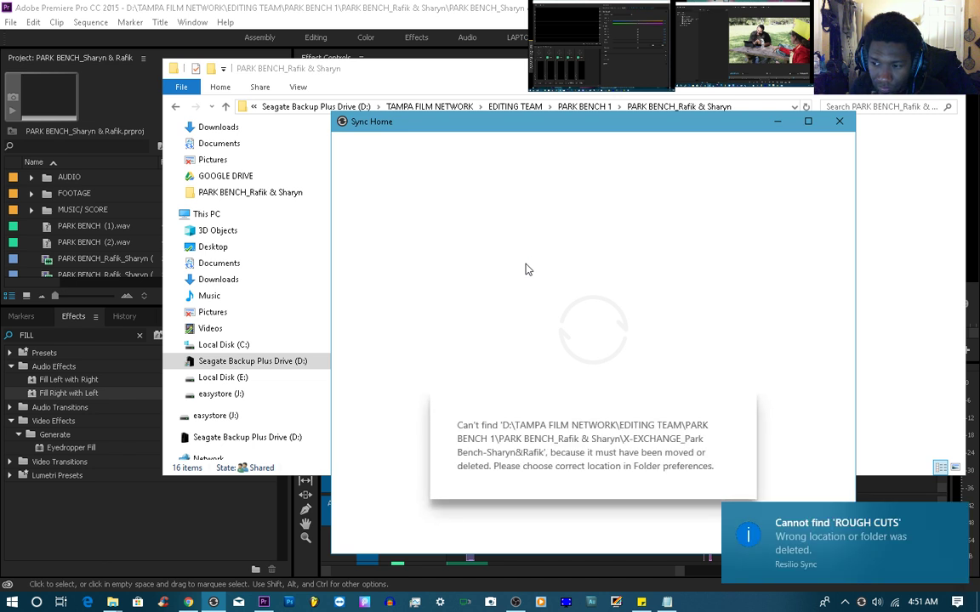
click(833, 535)
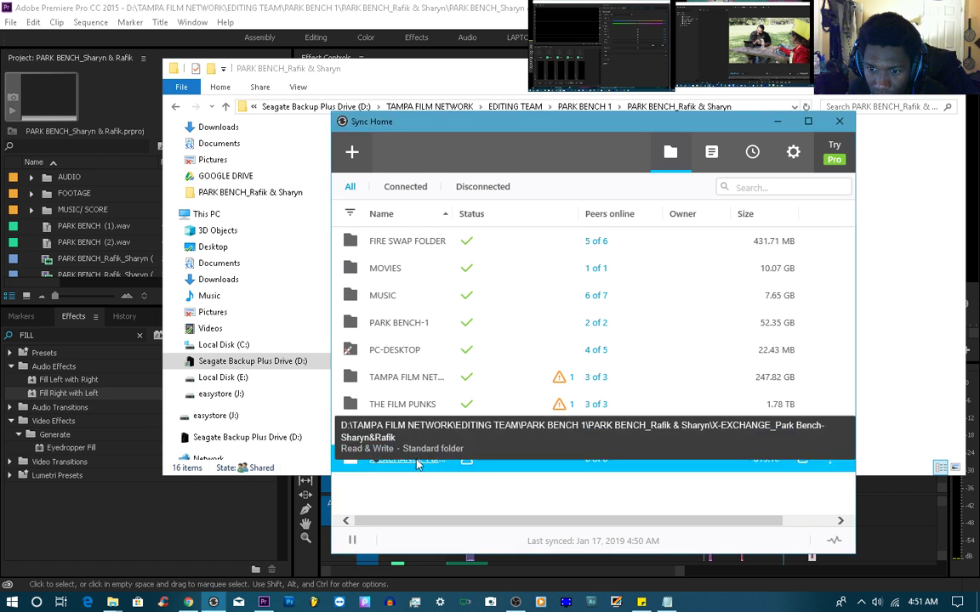
click(428, 466)
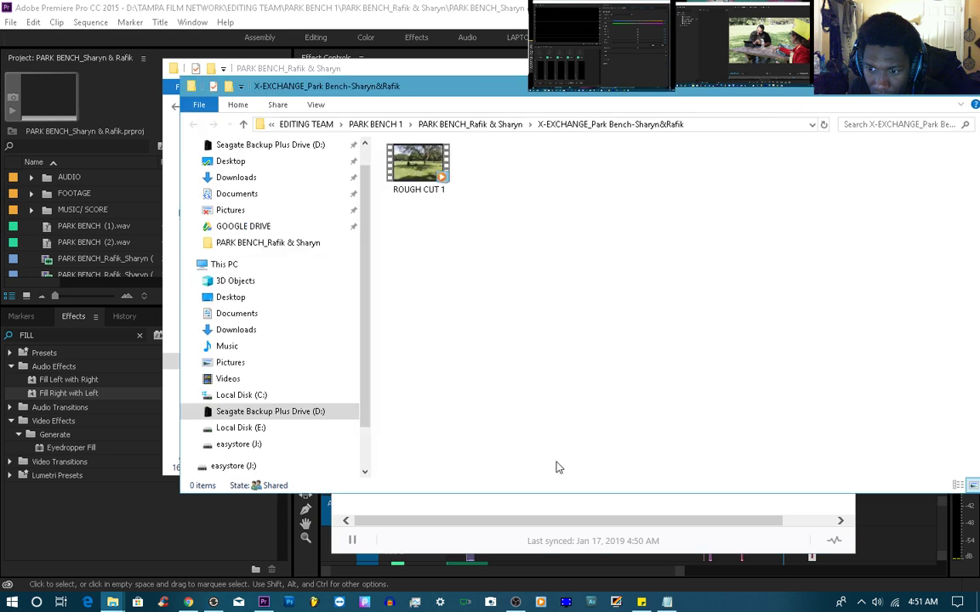
Close the folder window and copy the X-EXCHANGE folder's Read & Write key from Sync Home
click(962, 95)
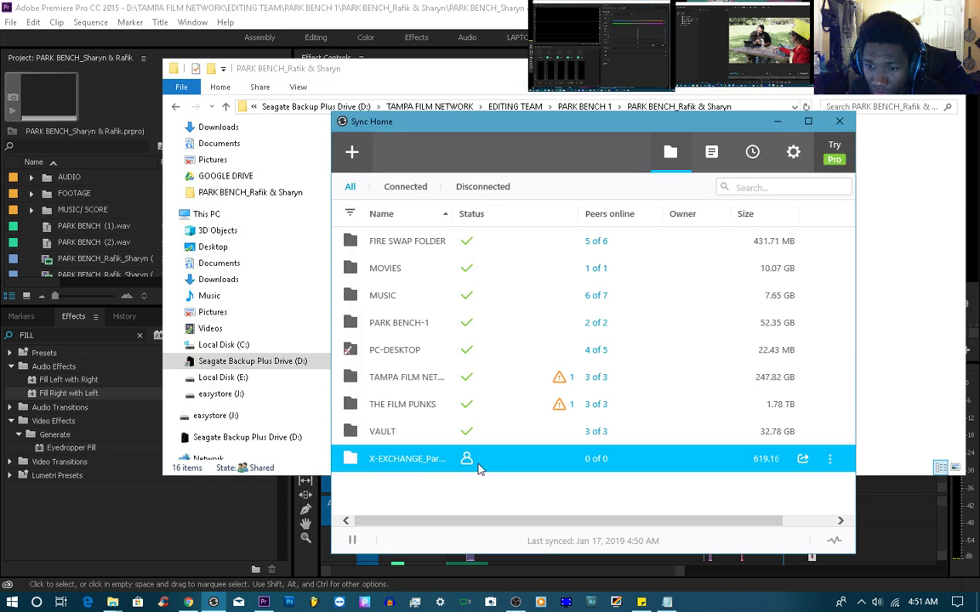
mouse_move(826, 467)
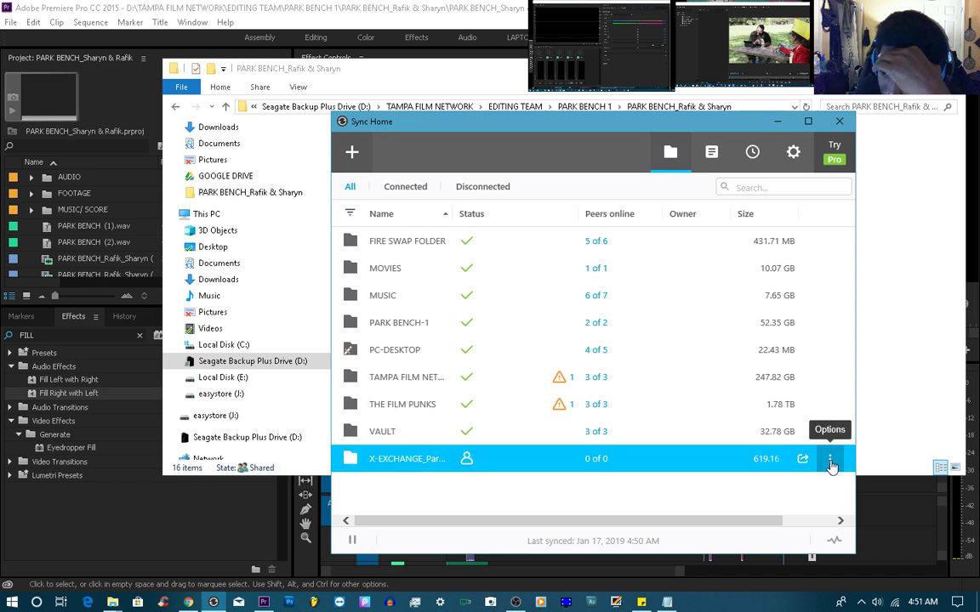
click(830, 463)
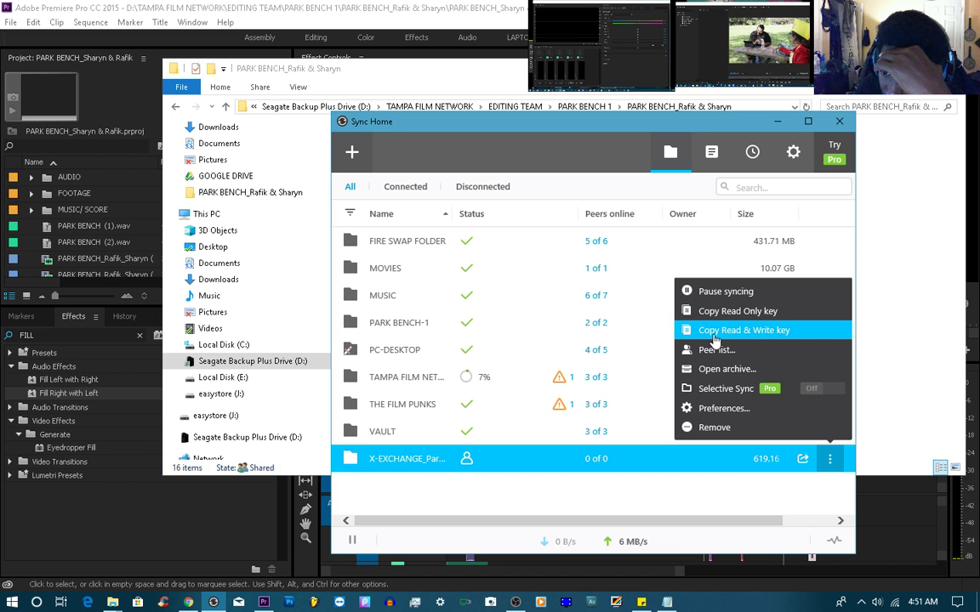
click(713, 336)
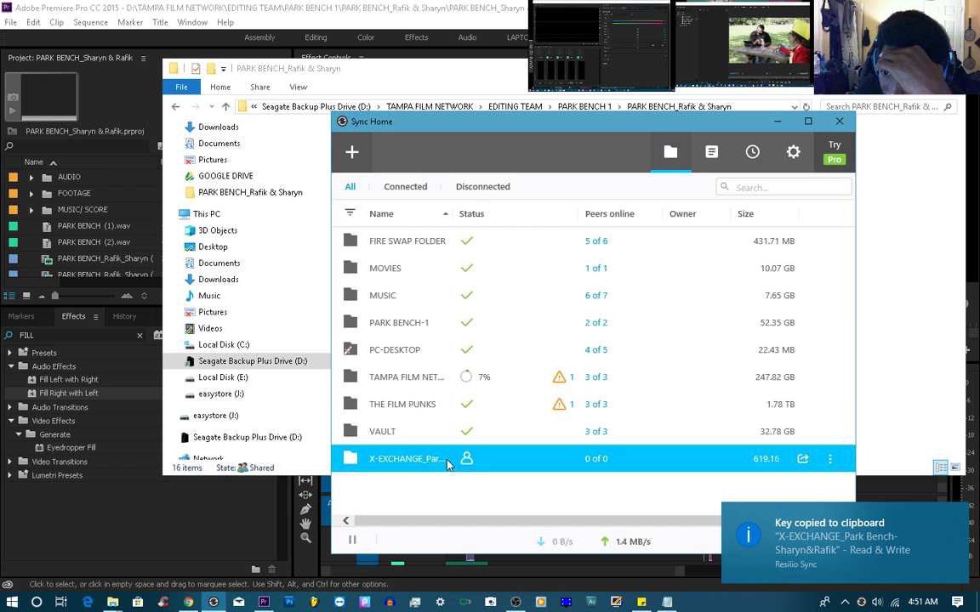
click(825, 482)
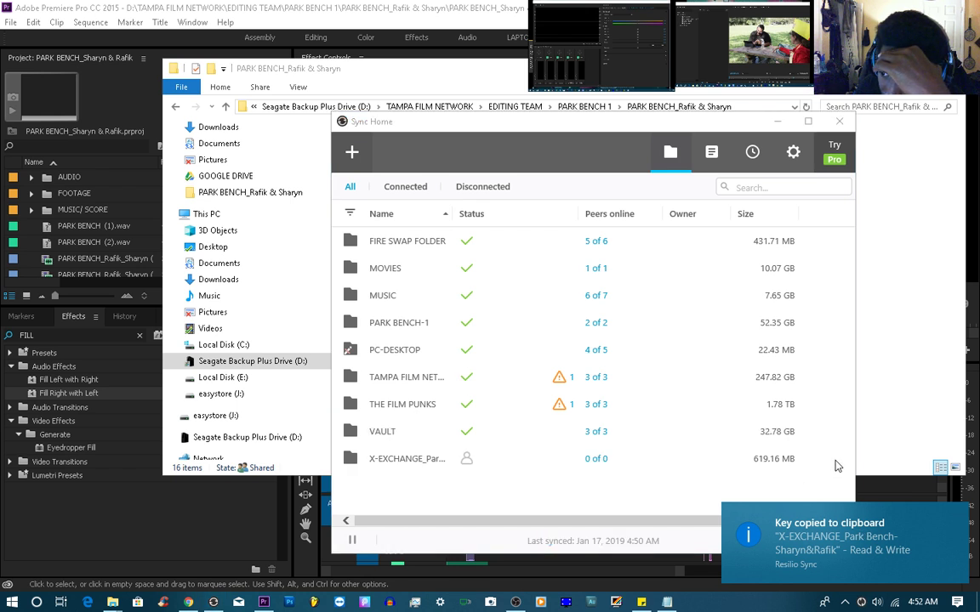
click(776, 458)
click(828, 459)
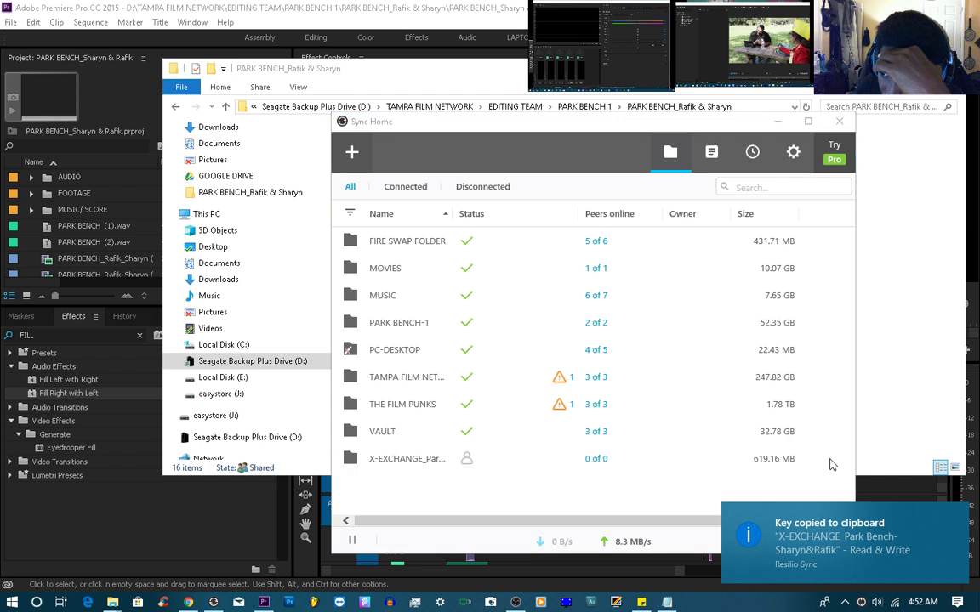
click(774, 459)
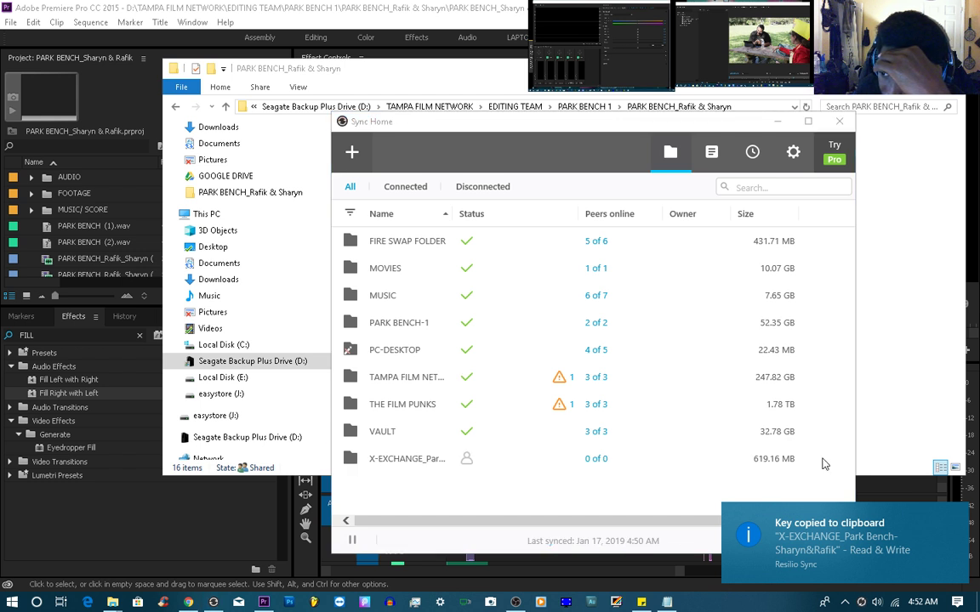
click(800, 462)
click(830, 459)
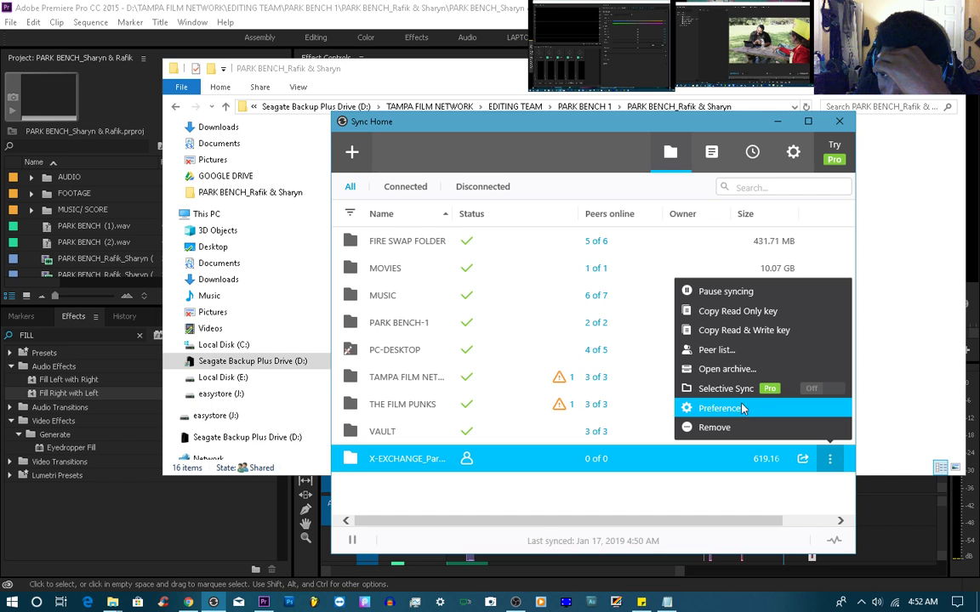
click(830, 461)
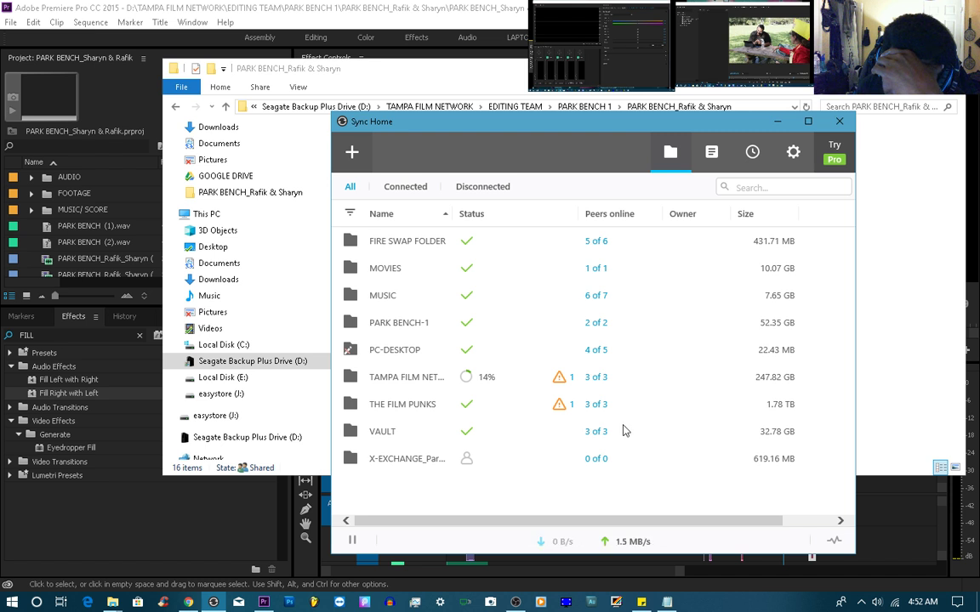
click(881, 376)
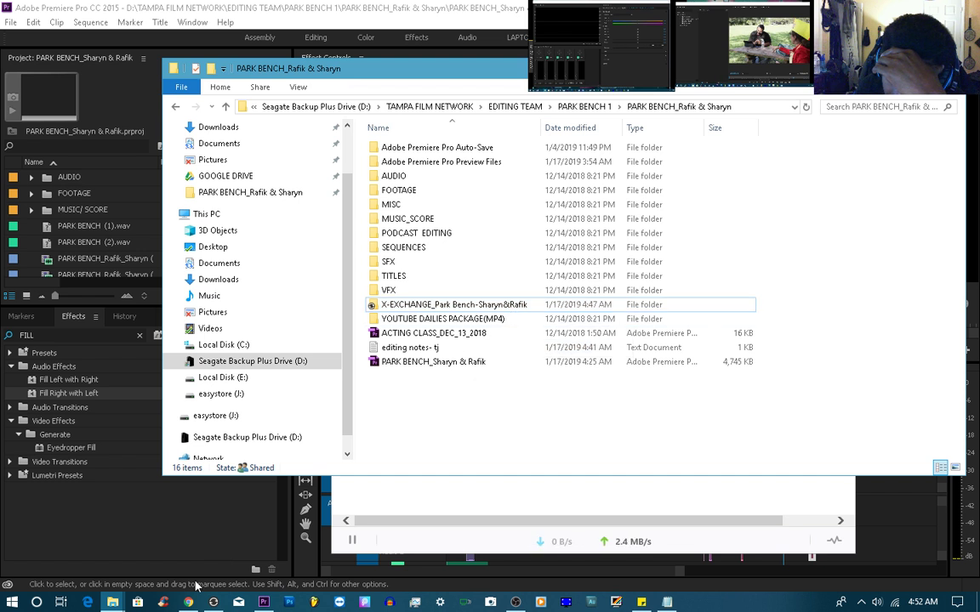
Switch to the Chrome window, load facebook.com in place of the CCleaner page and maximize the window
click(229, 550)
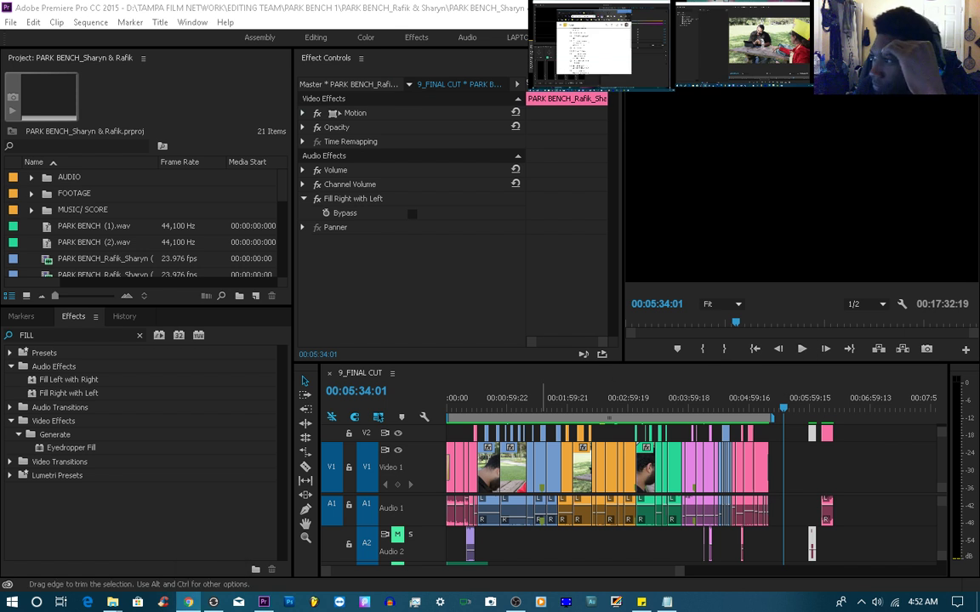
drag(978, 46, 672, 53)
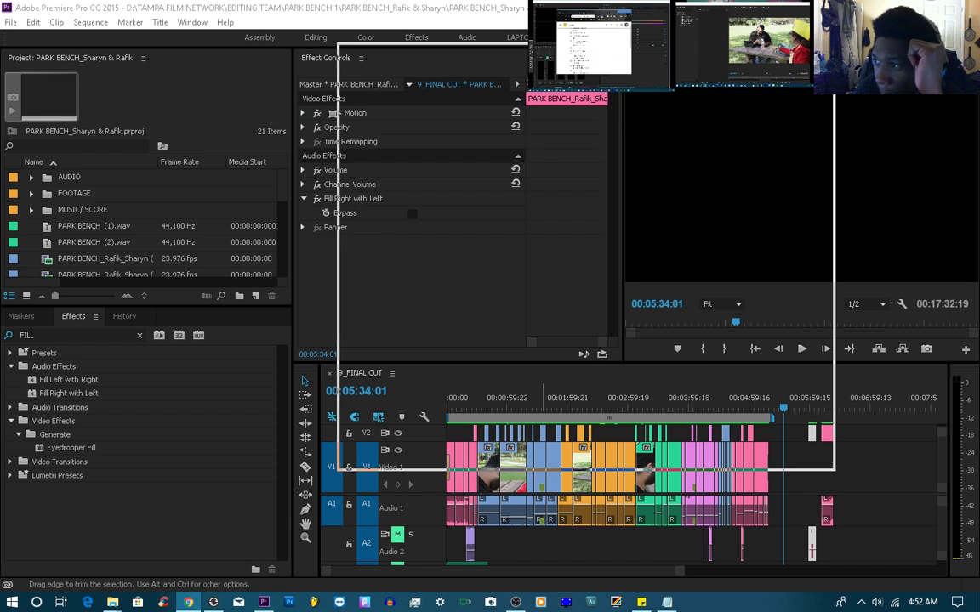
drag(373, 59, 373, 59)
click(373, 59)
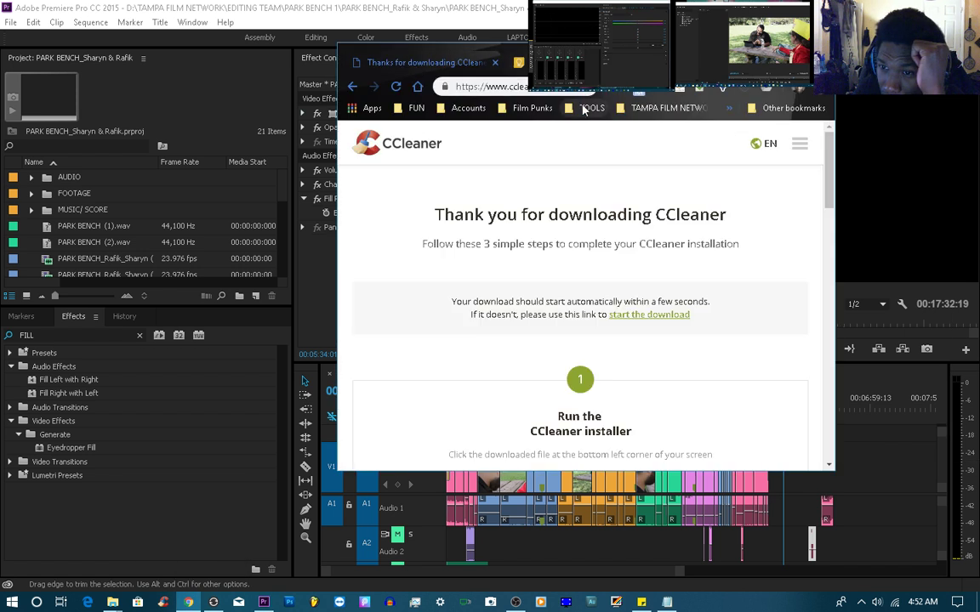
click(510, 85)
text(face)
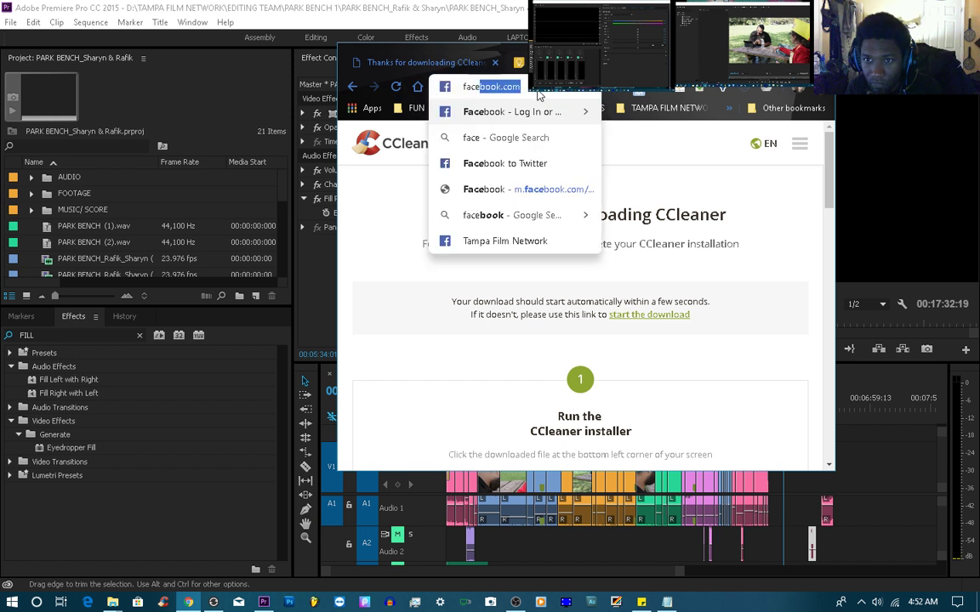
key(Return)
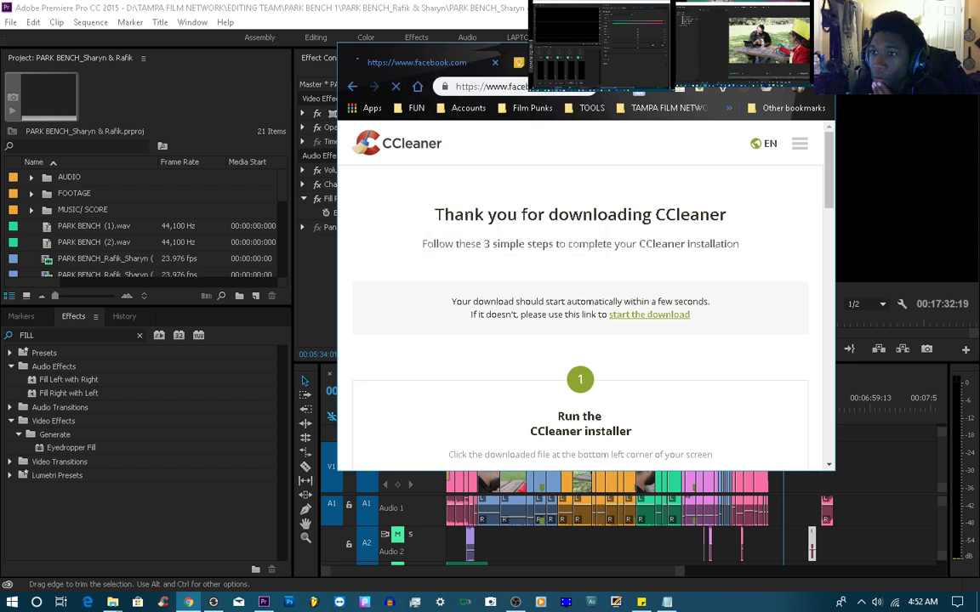
key(super+Up)
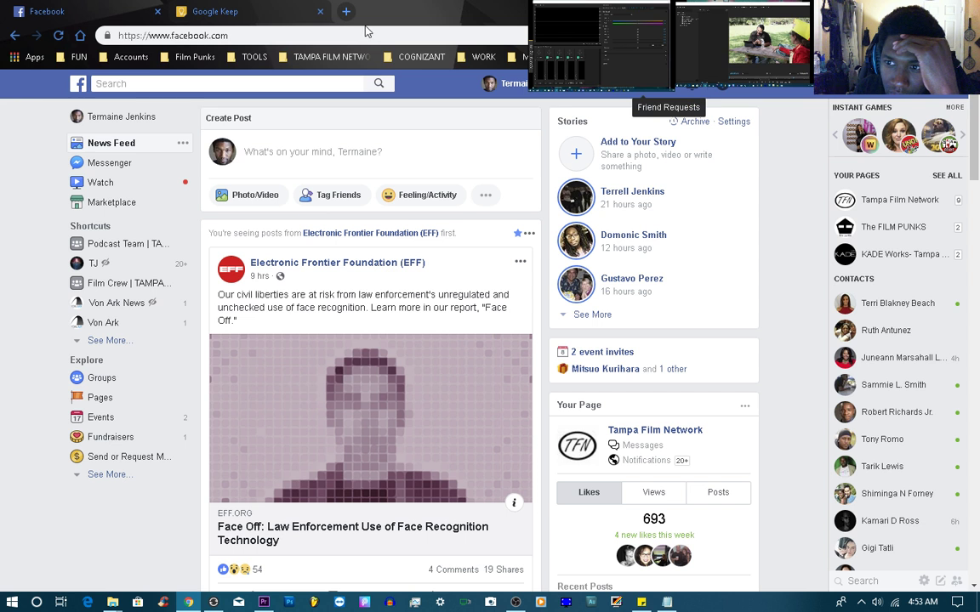
Go to the collaborator's Facebook profile from the recent searches and start a Messenger chat with her
click(272, 85)
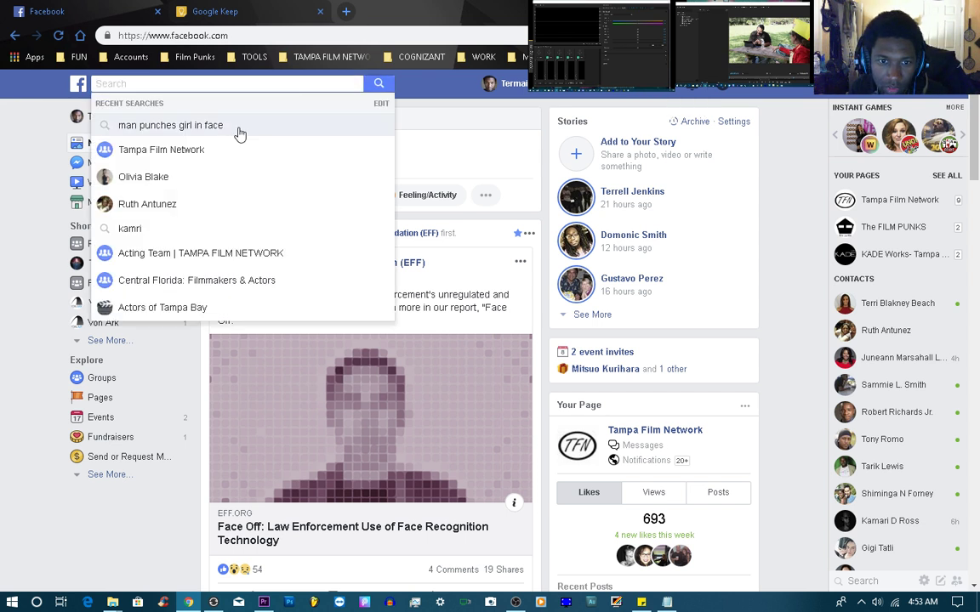
click(175, 205)
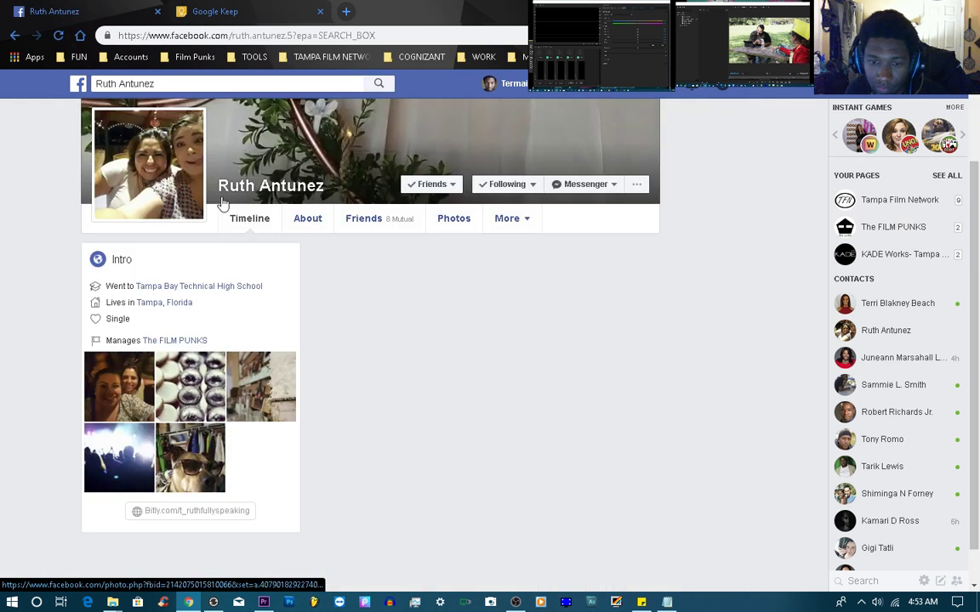
mouse_move(579, 185)
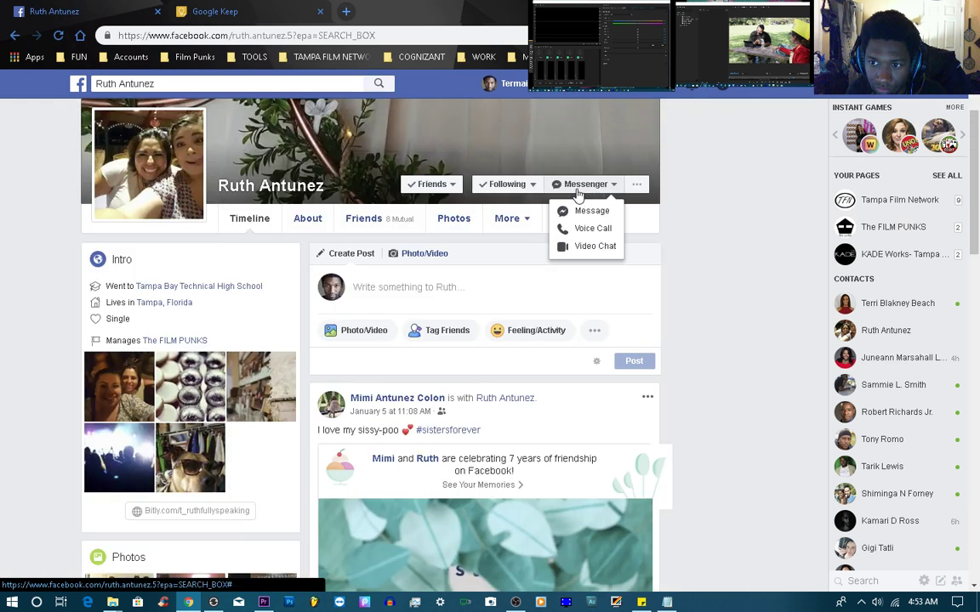
click(582, 212)
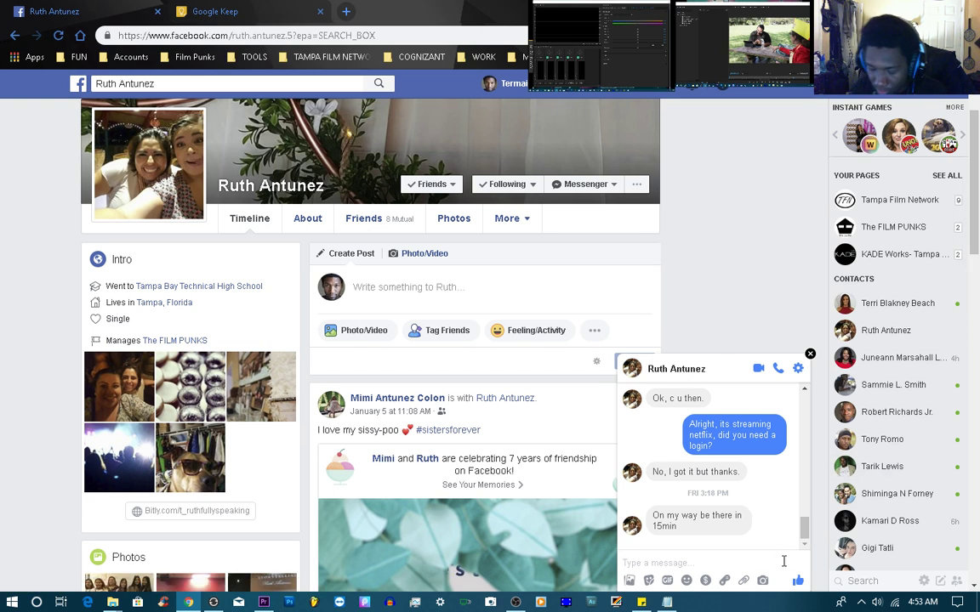
Draft a chat message that greets the contact by first name and continues "I have simpler easier way", with the browser moved to the other monitor
text(Hey)
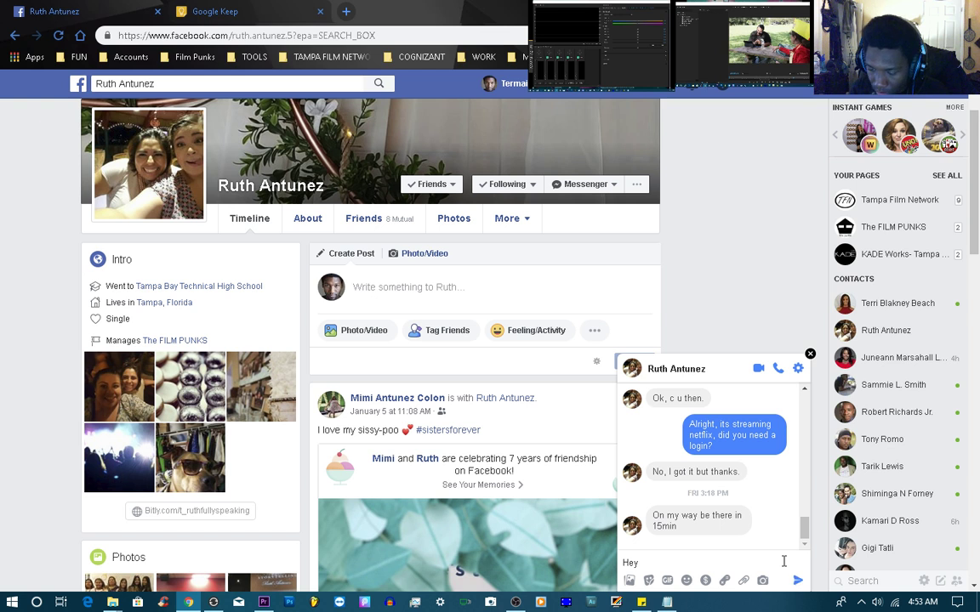
text( Ruth.)
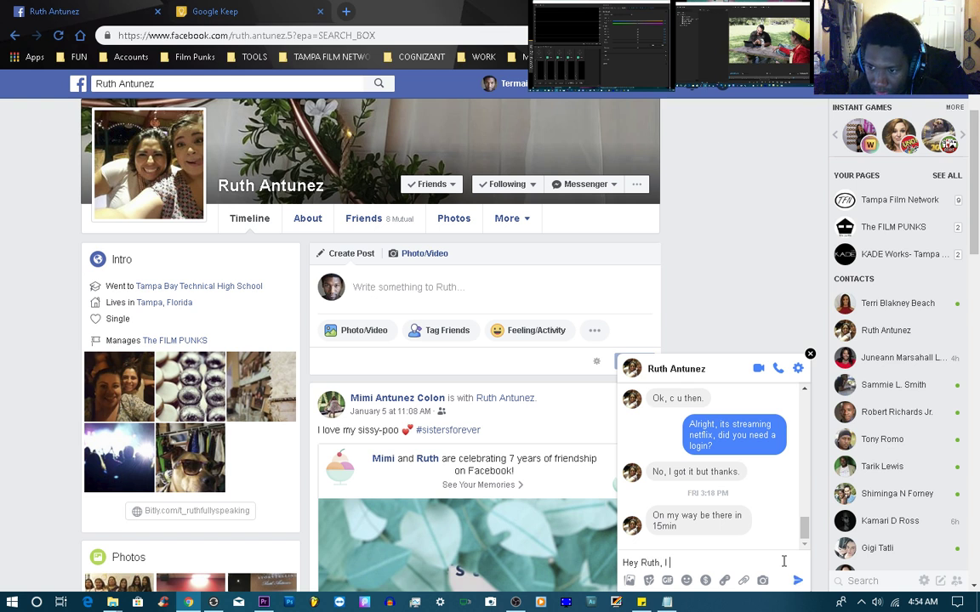
text( I have)
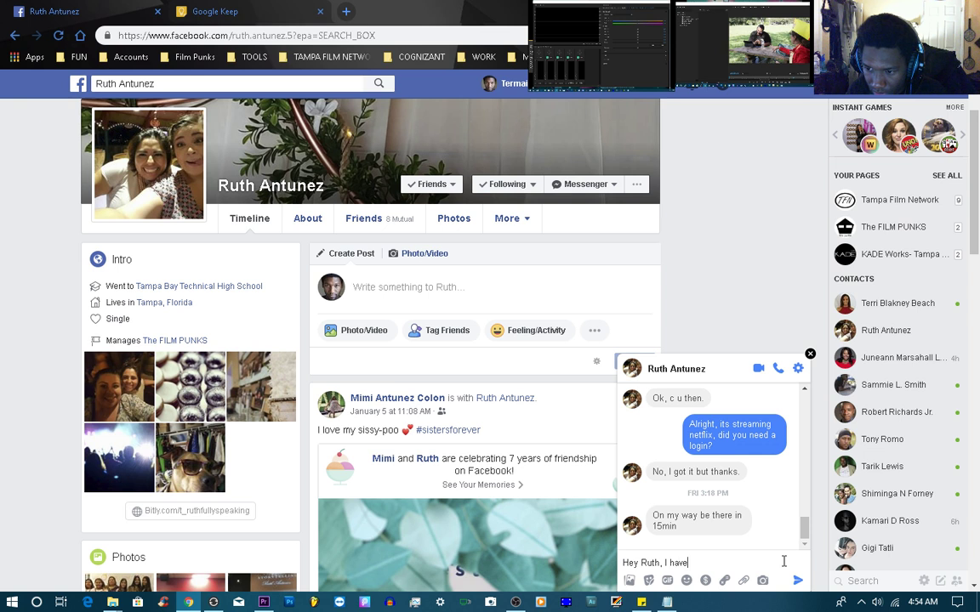
text( simple)
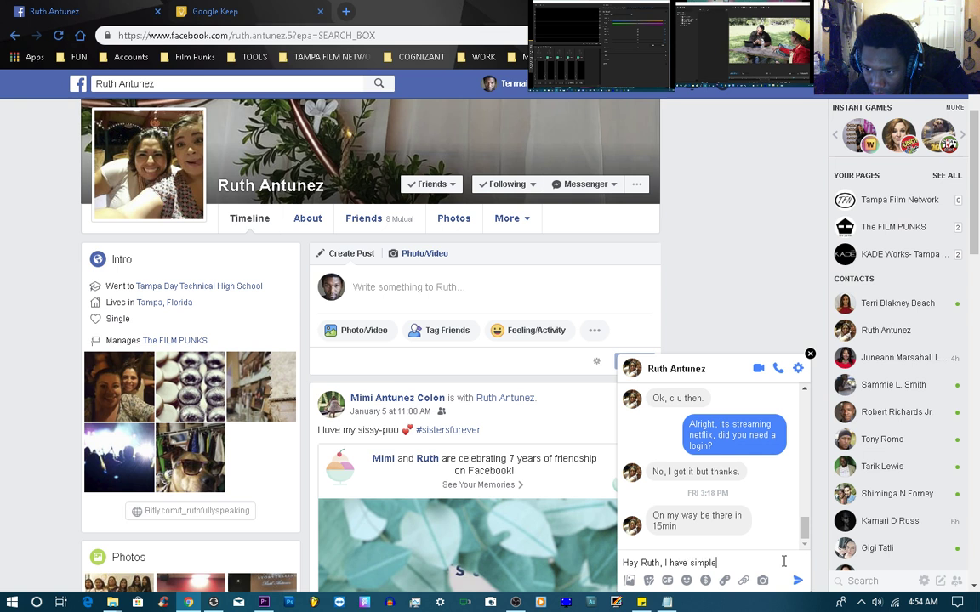
text(r easier way)
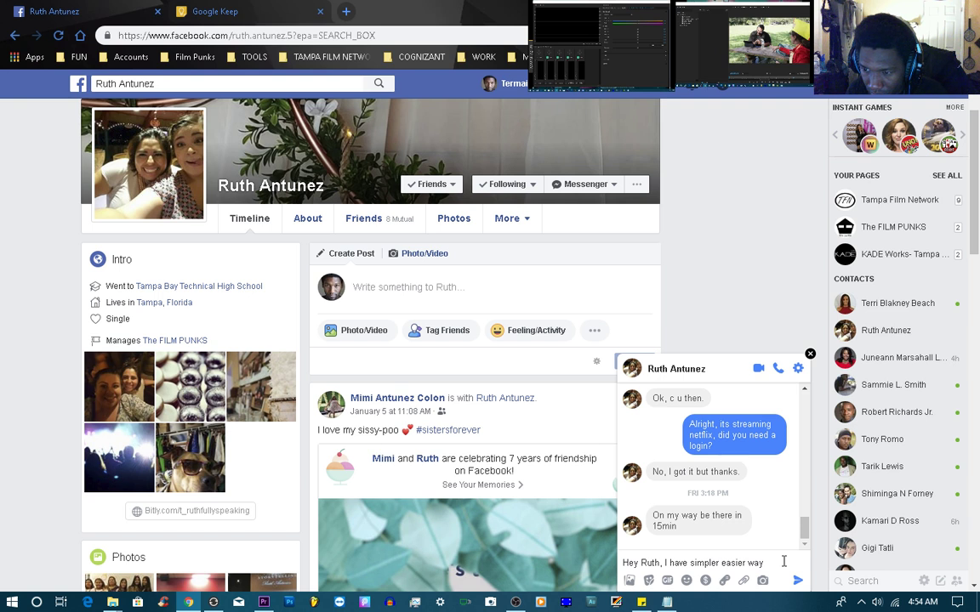
text(o)
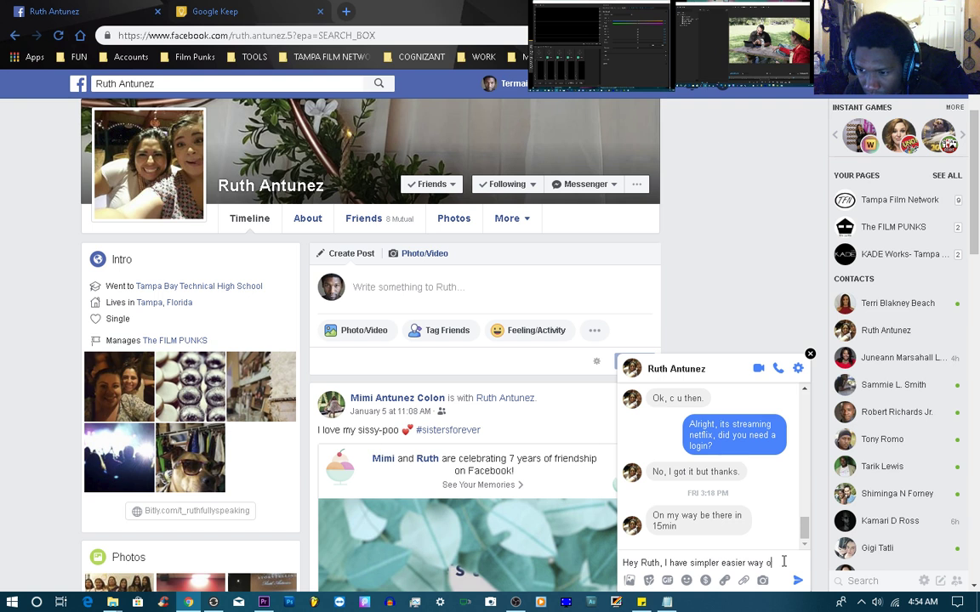
key(BackSpace)
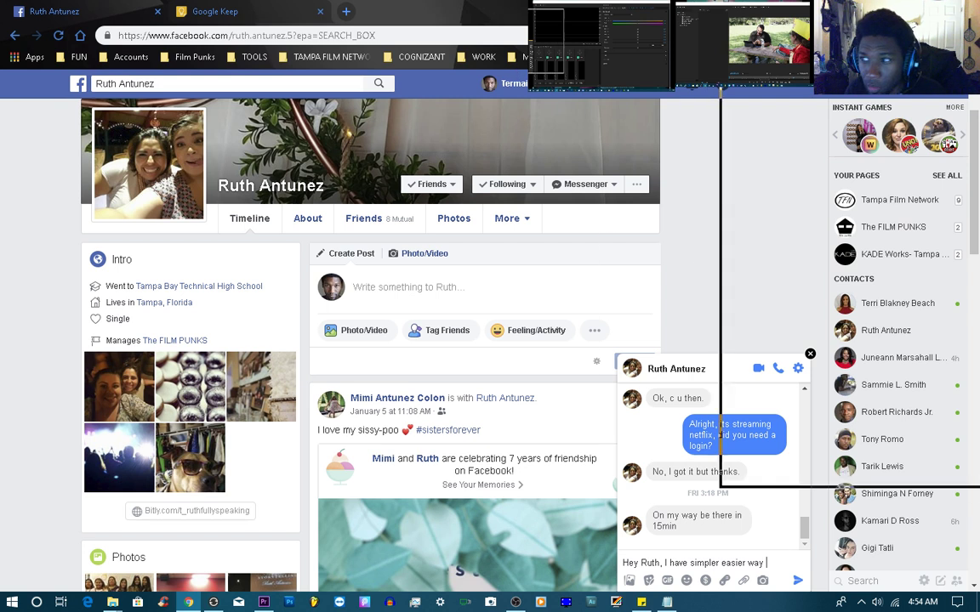
key(alt+Tab)
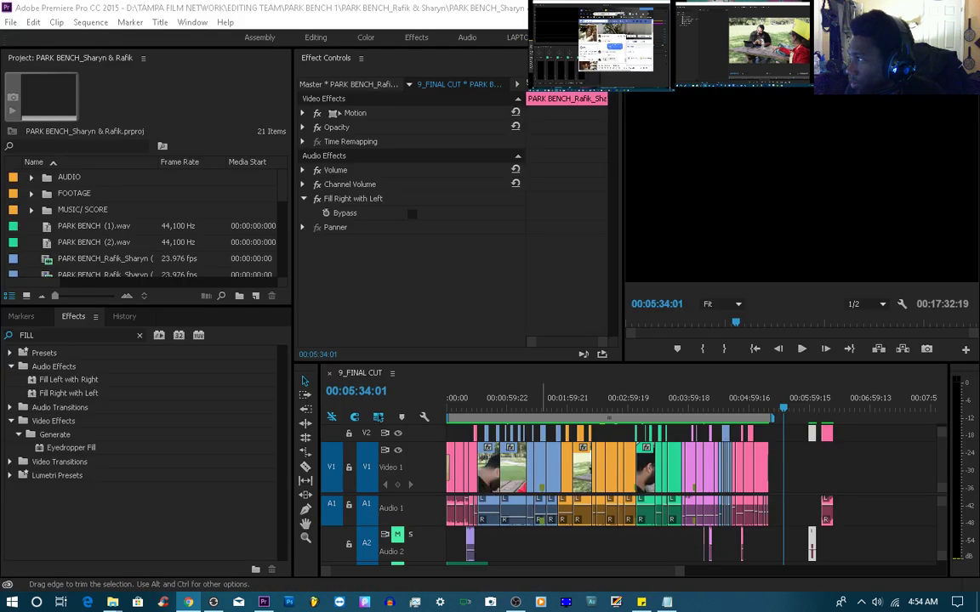
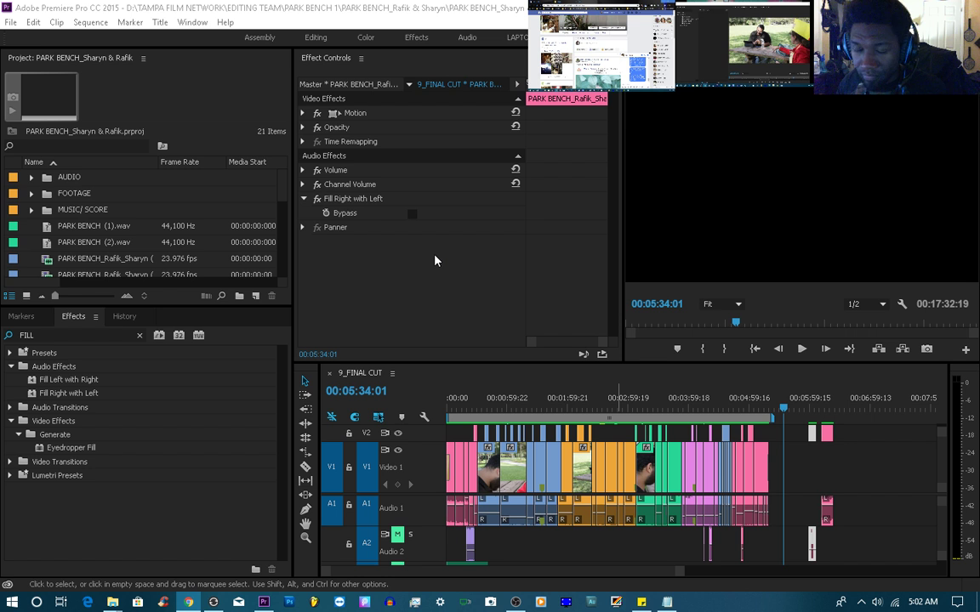
Bring the Chrome window with the Messenger chat back in front of the Premiere Pro workspace at a reduced size
click(11, 22)
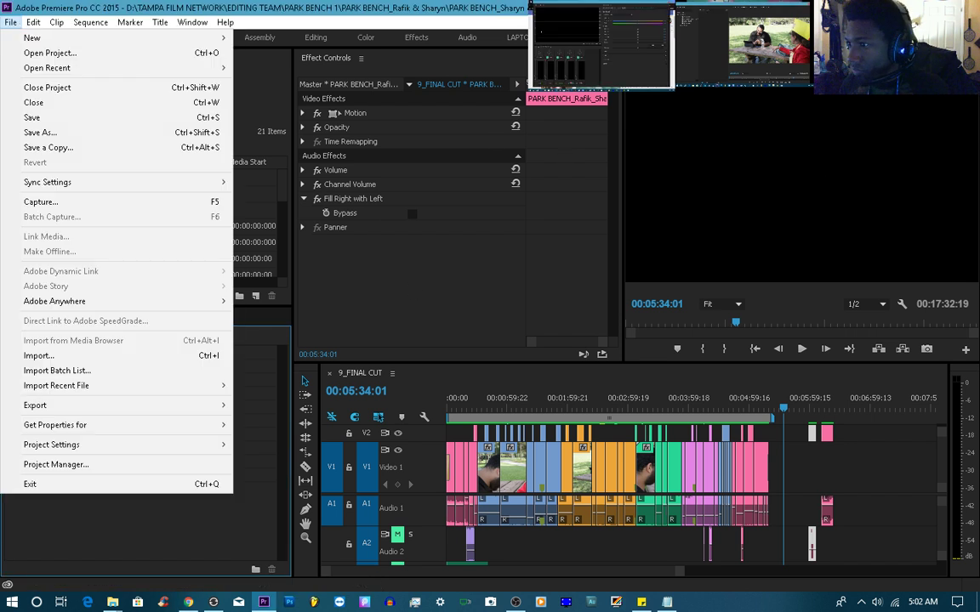
key(alt+Tab)
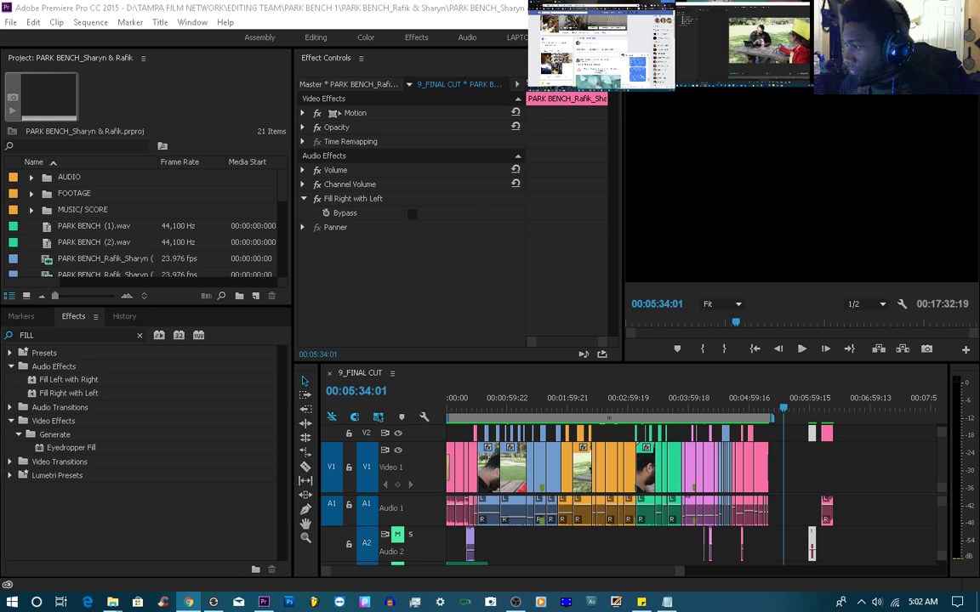
drag(851, 17, 386, 105)
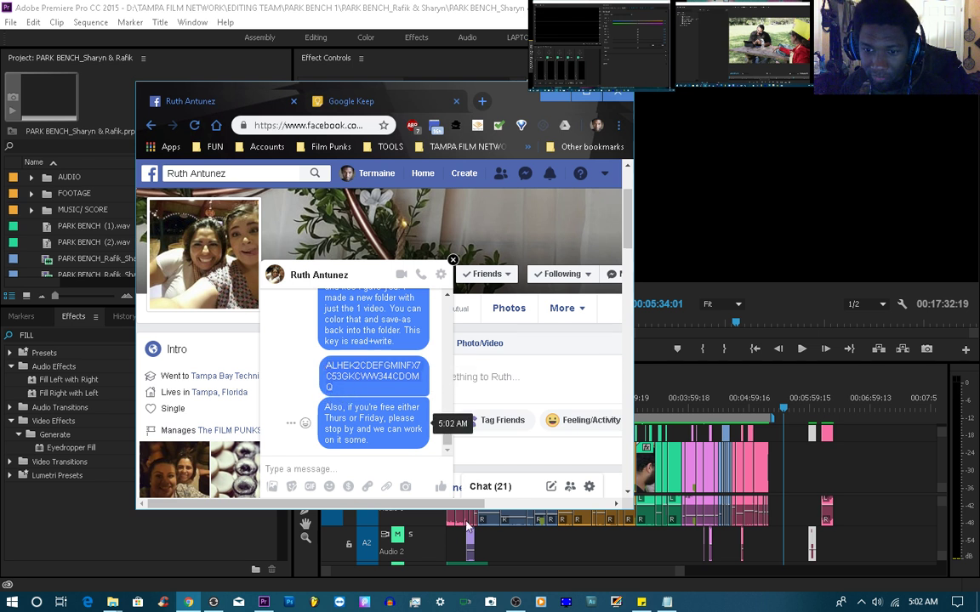
Switch to Resilio Sync from the system tray and open the options of the X-EXCHANGE folder
click(861, 603)
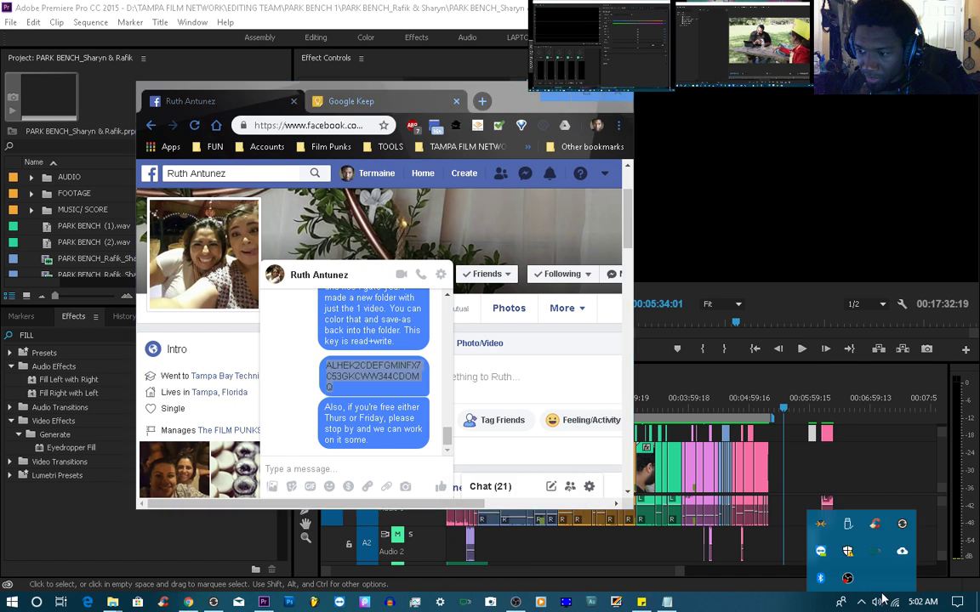
right_click(901, 551)
click(917, 452)
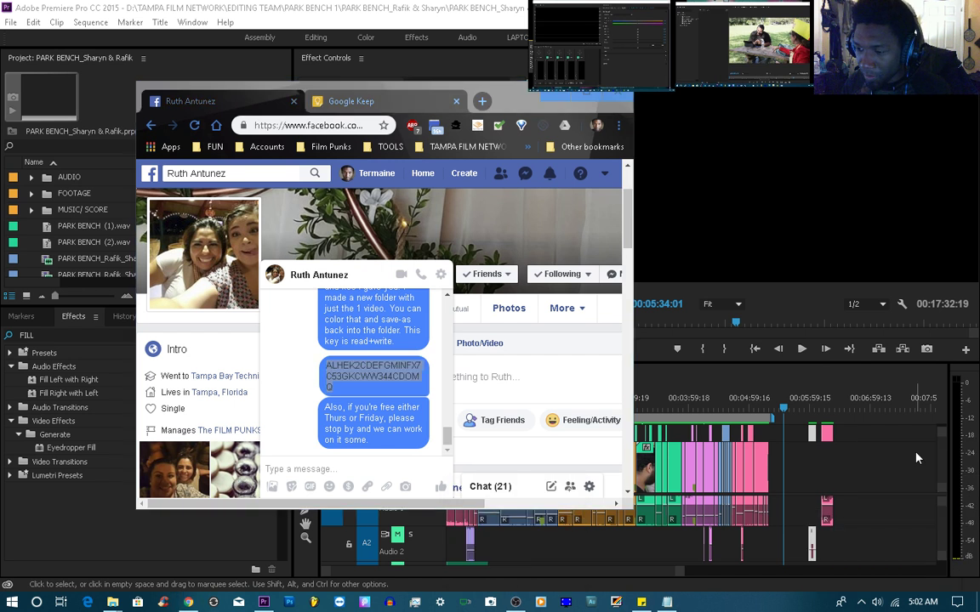
click(861, 602)
right_click(904, 524)
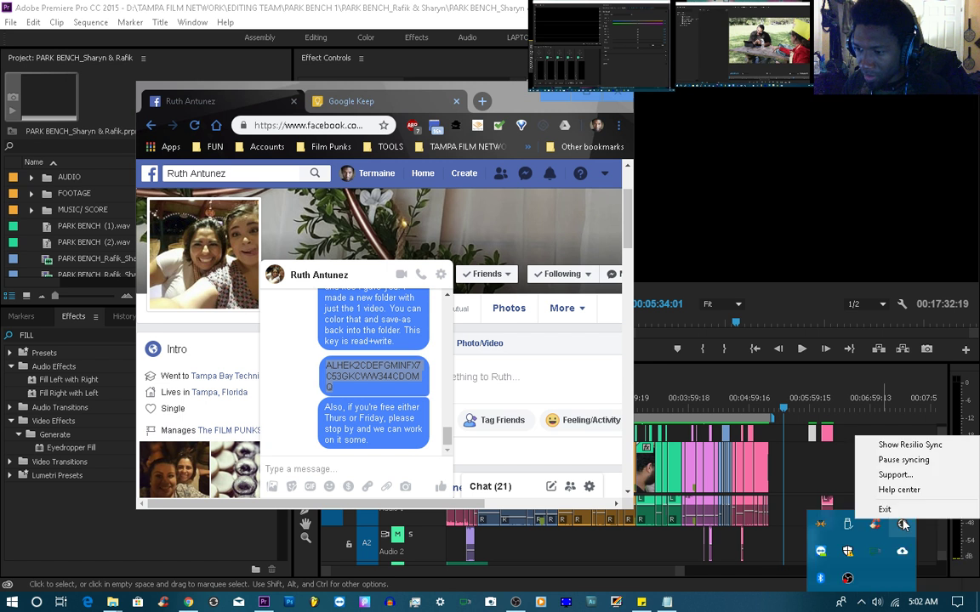
click(816, 385)
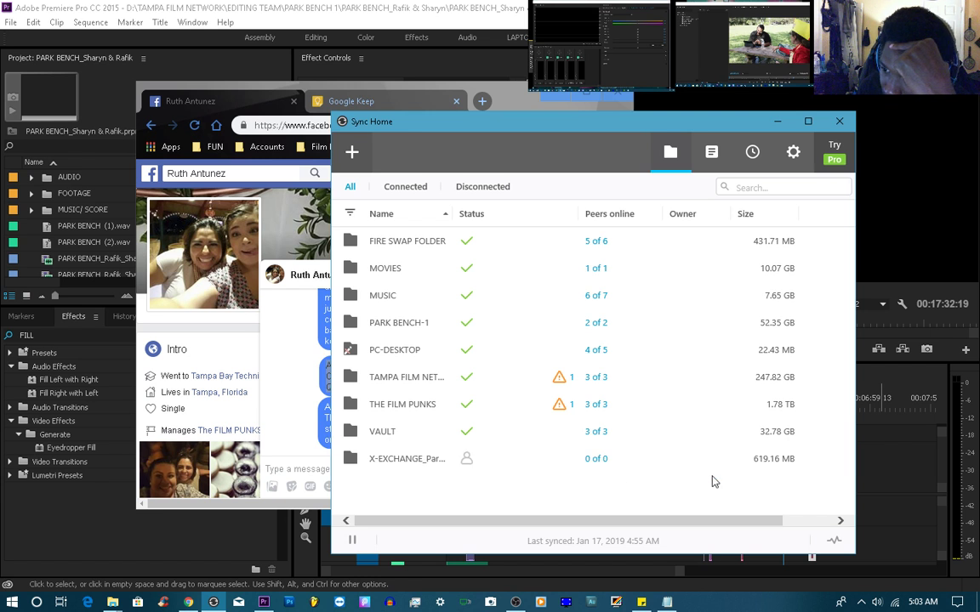
click(830, 461)
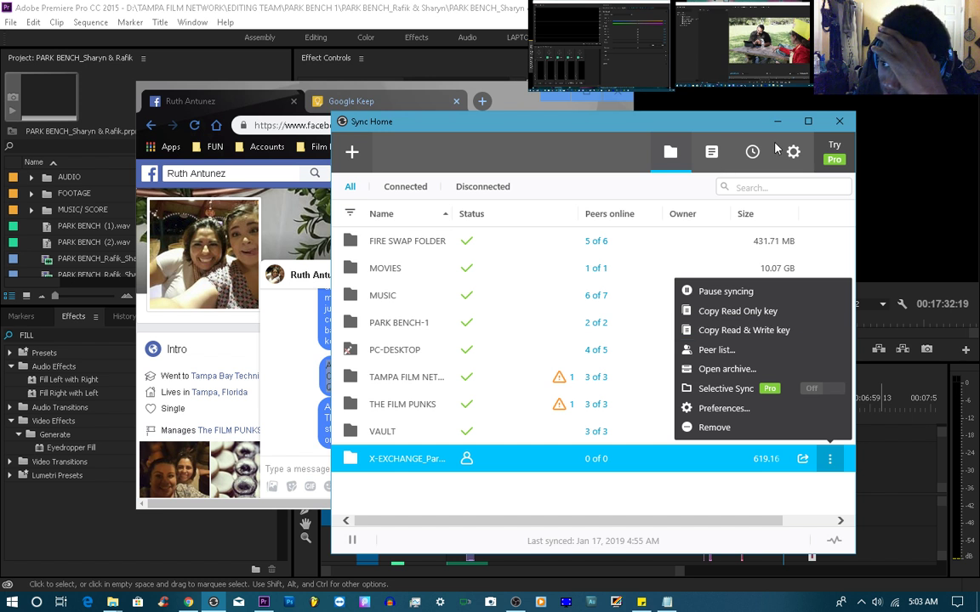
Return to Premiere Pro and open the recent project Good Friends.1 from GOOD FRIENDS\EDITING PACKAGE_TEMPLATE
click(806, 121)
key(alt+Tab)
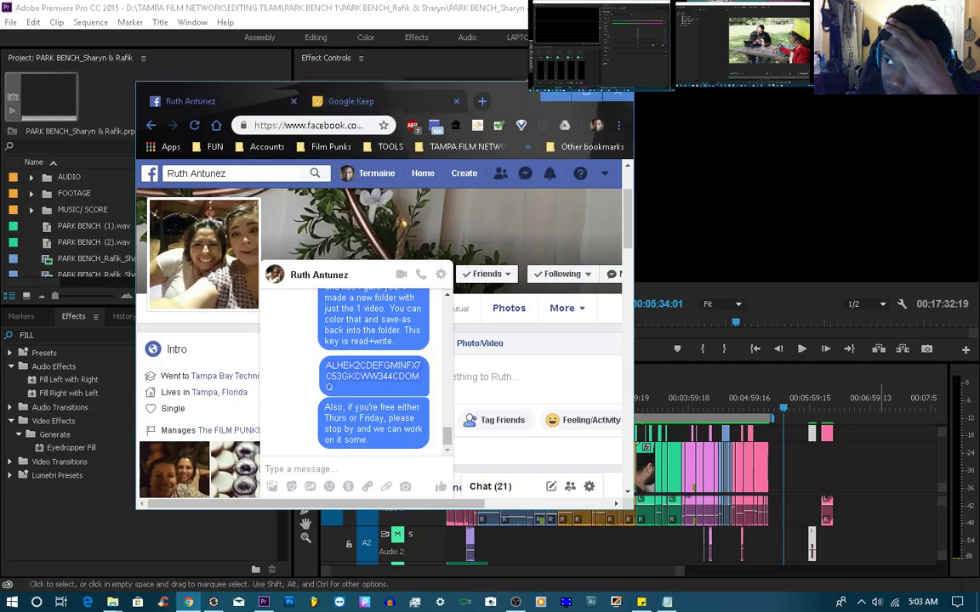
key(alt+Tab)
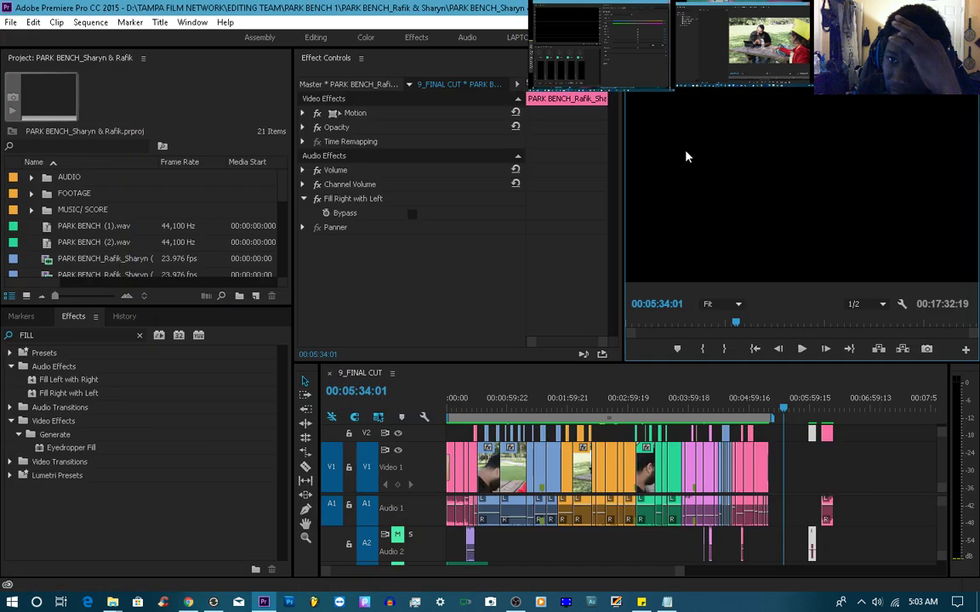
click(15, 23)
mouse_move(54, 67)
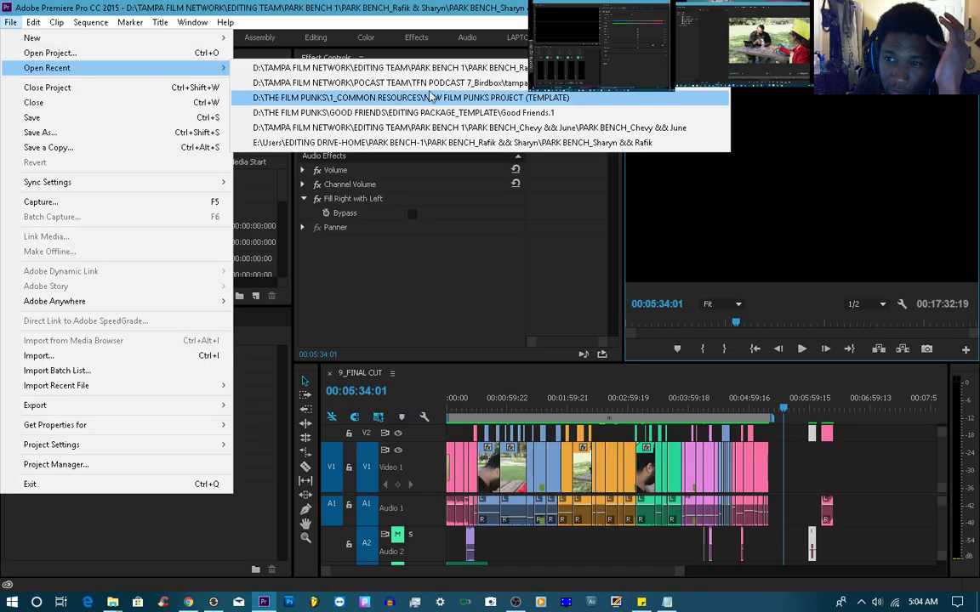
click(549, 113)
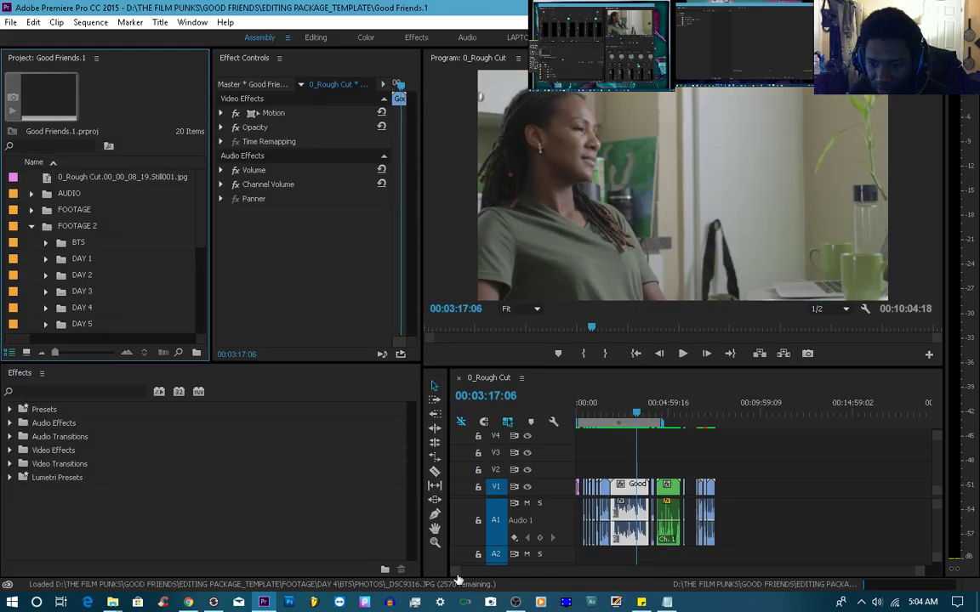
Scrub through the opening minute of the 0_Rough Cut sequence to examine its first clips and their spacing
drag(456, 579, 505, 576)
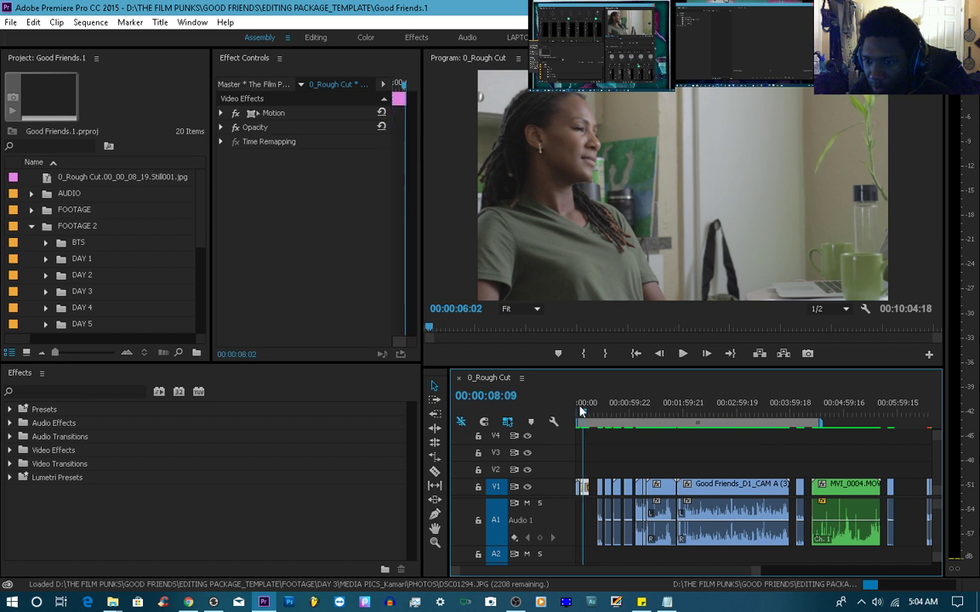
drag(580, 409, 630, 432)
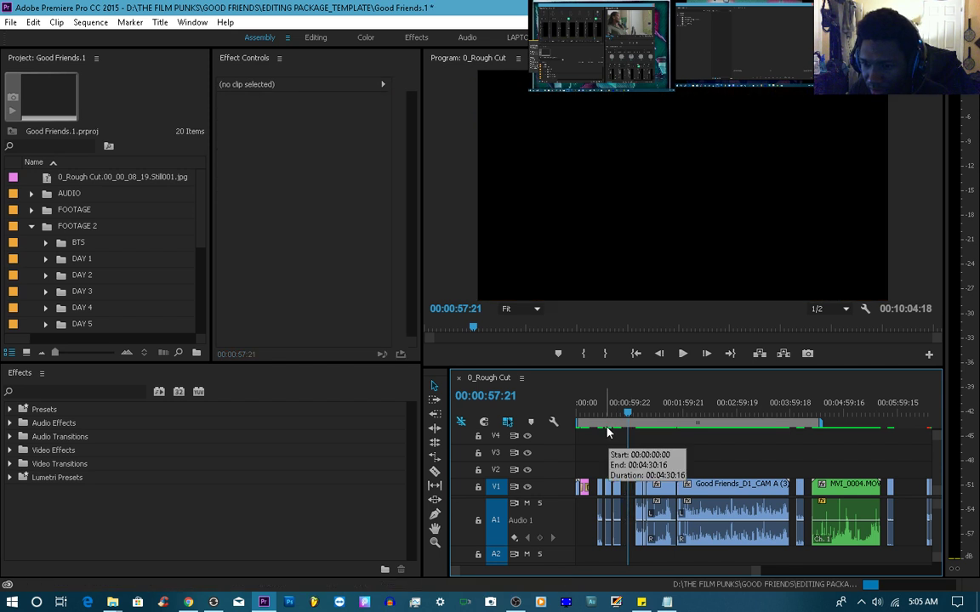
click(601, 416)
drag(602, 414, 605, 416)
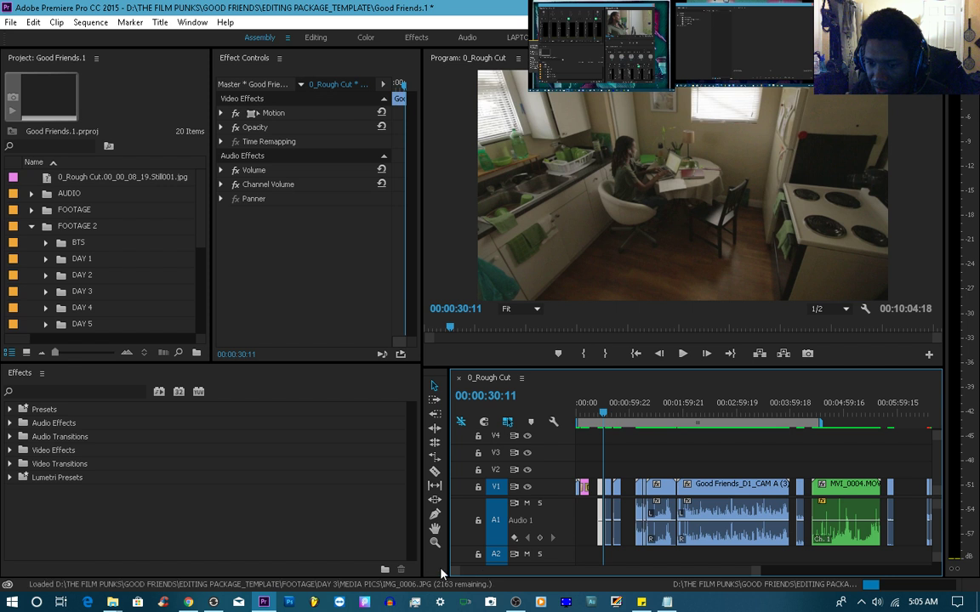
drag(457, 574, 537, 575)
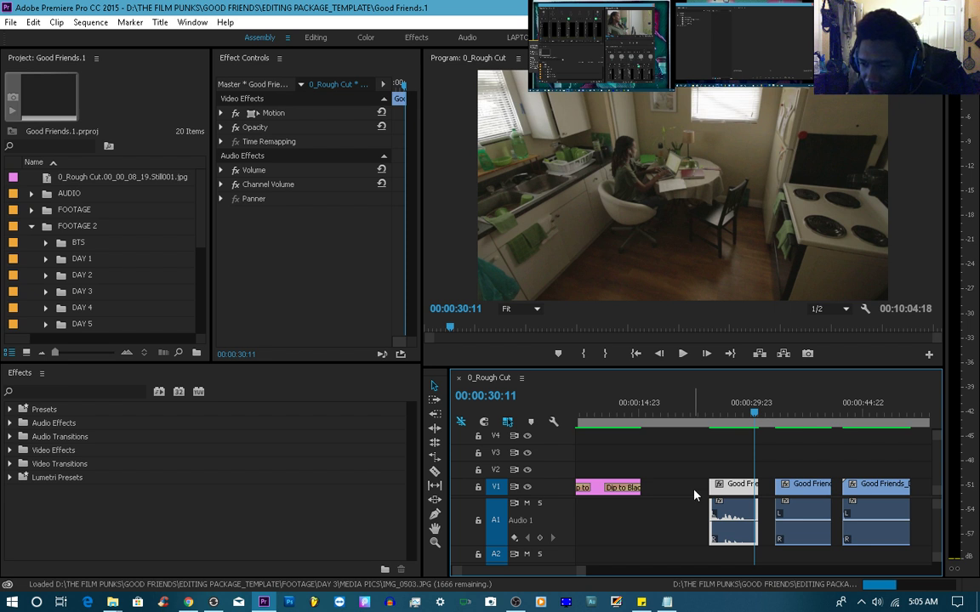
drag(462, 574, 359, 565)
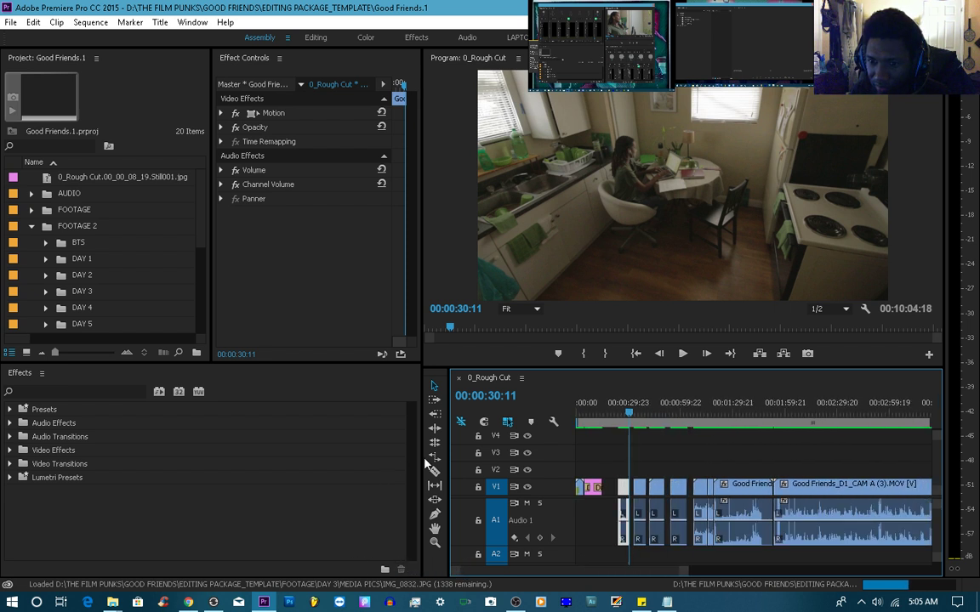
Duplicate the 0_Rough Cut sequence in the SEQUENCES bin and open the copy in the timeline
mouse_move(195, 245)
mouse_down()
mouse_move(201, 318)
mouse_move(200, 229)
mouse_up()
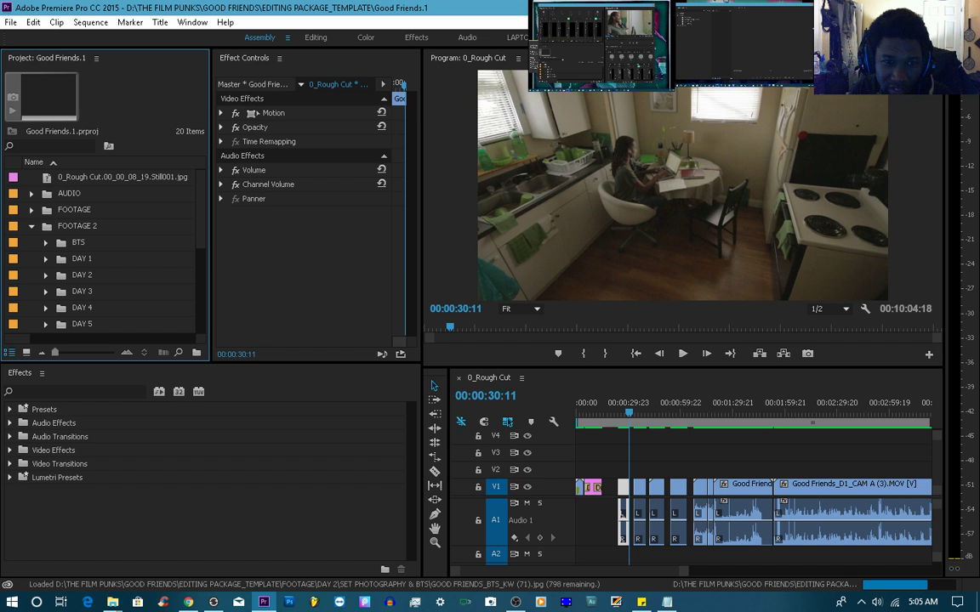
click(32, 227)
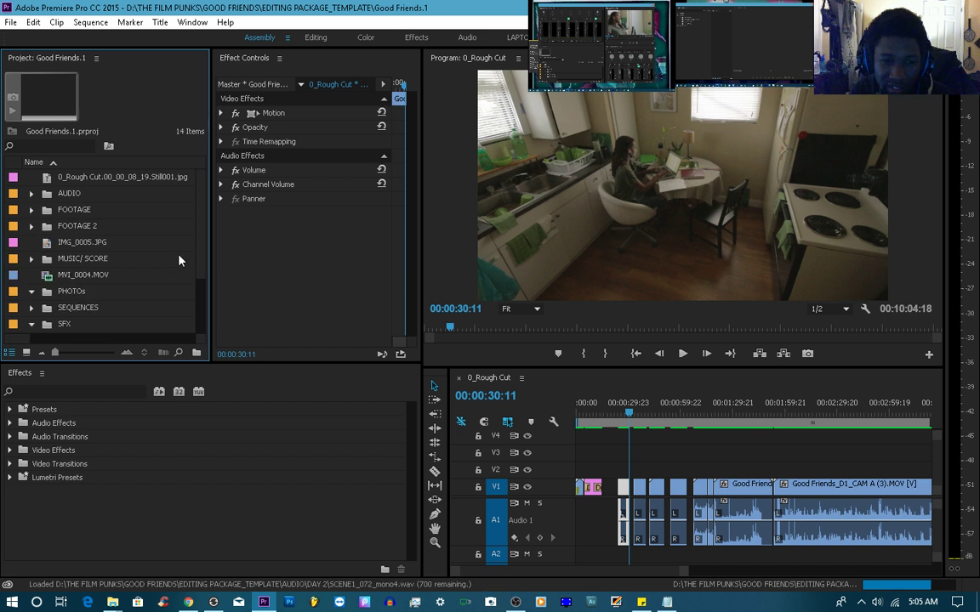
drag(202, 255, 197, 308)
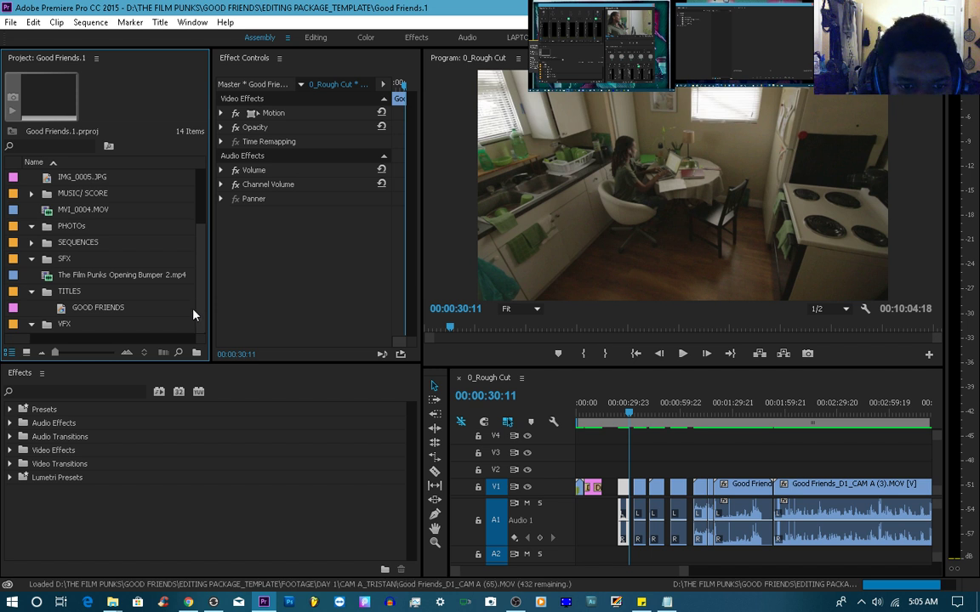
click(31, 242)
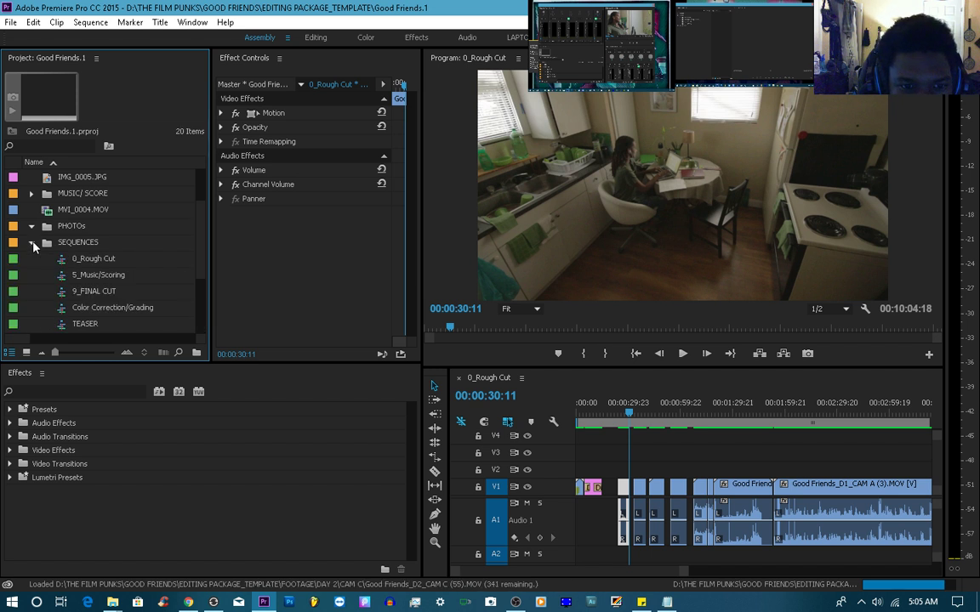
click(94, 258)
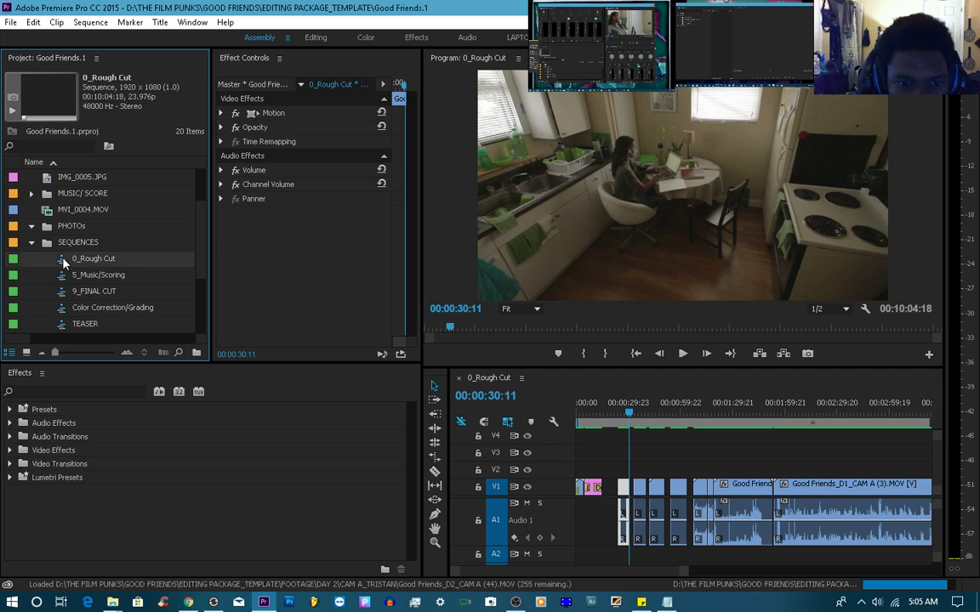
right_click(64, 258)
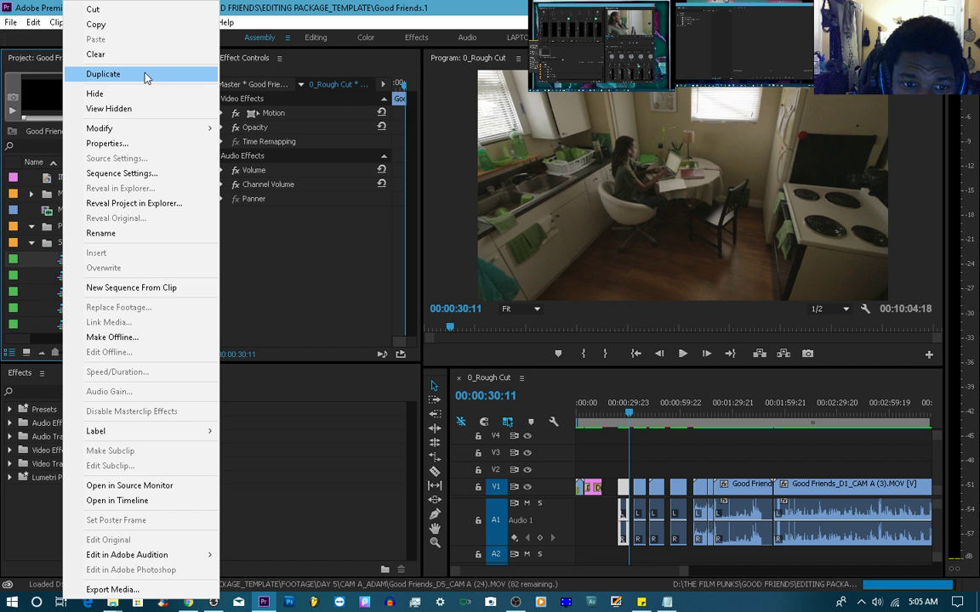
click(103, 74)
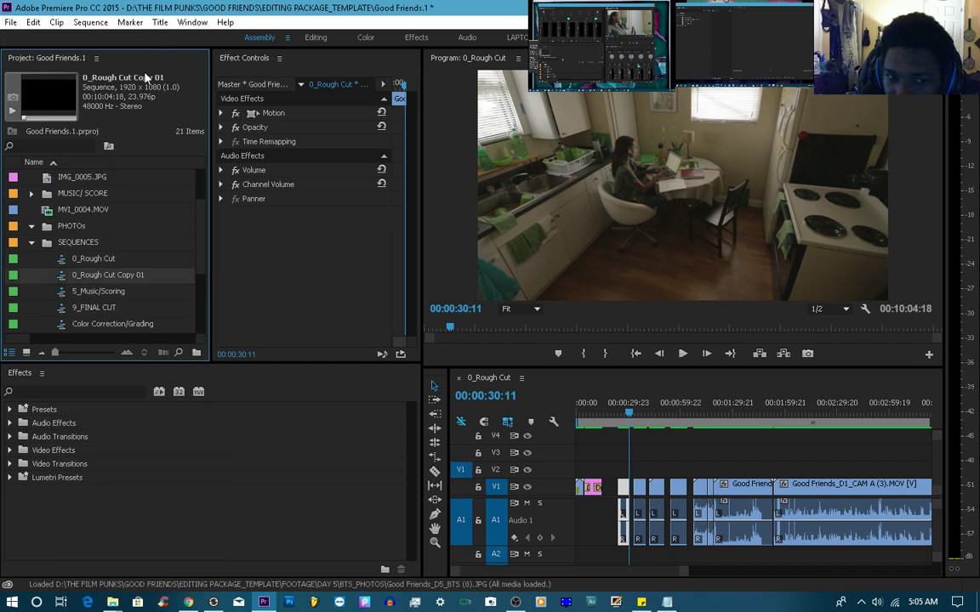
double_click(60, 277)
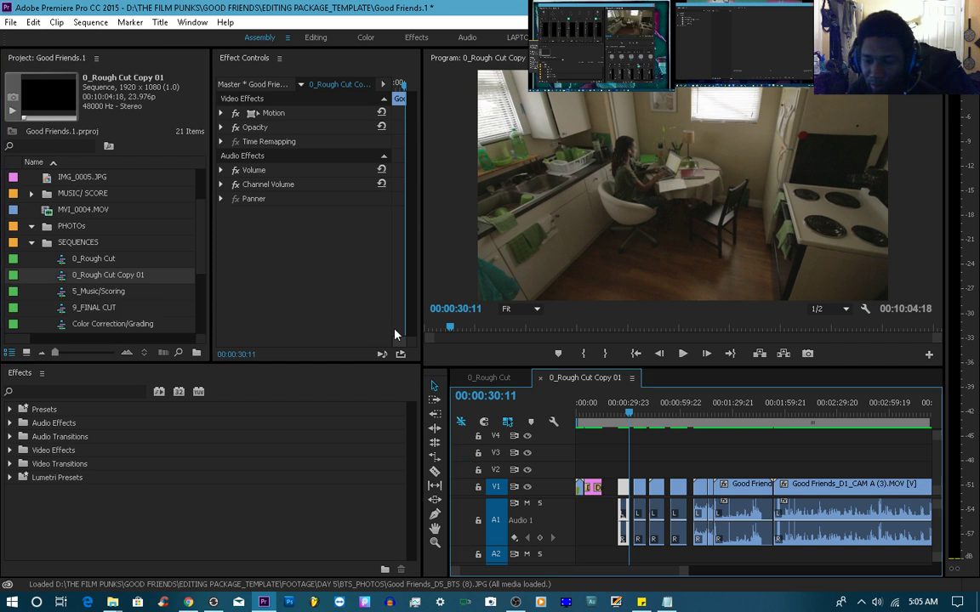
Ripple delete the gaps between the first three kitchen clips following the pink title clips on V1
click(646, 420)
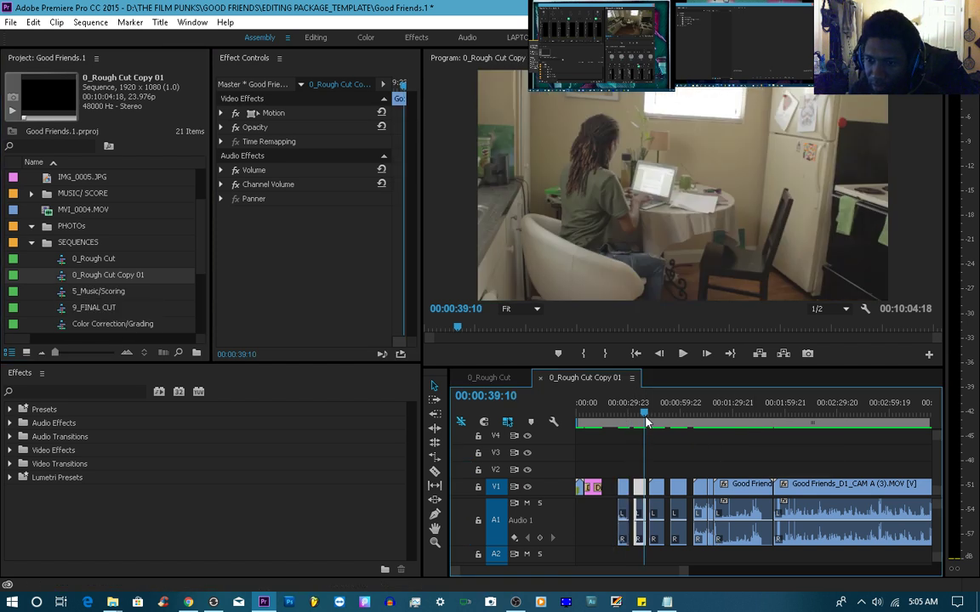
click(624, 420)
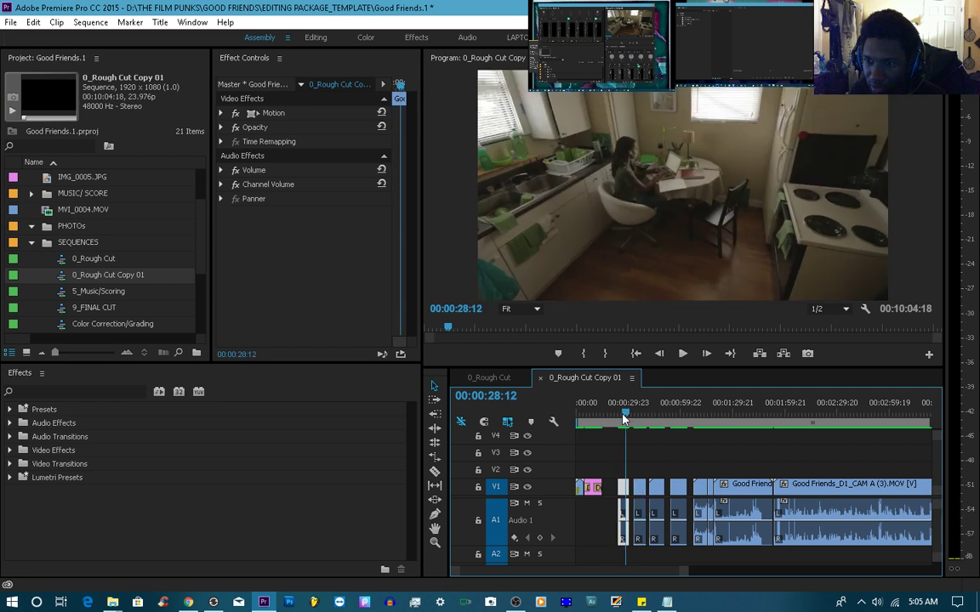
click(638, 421)
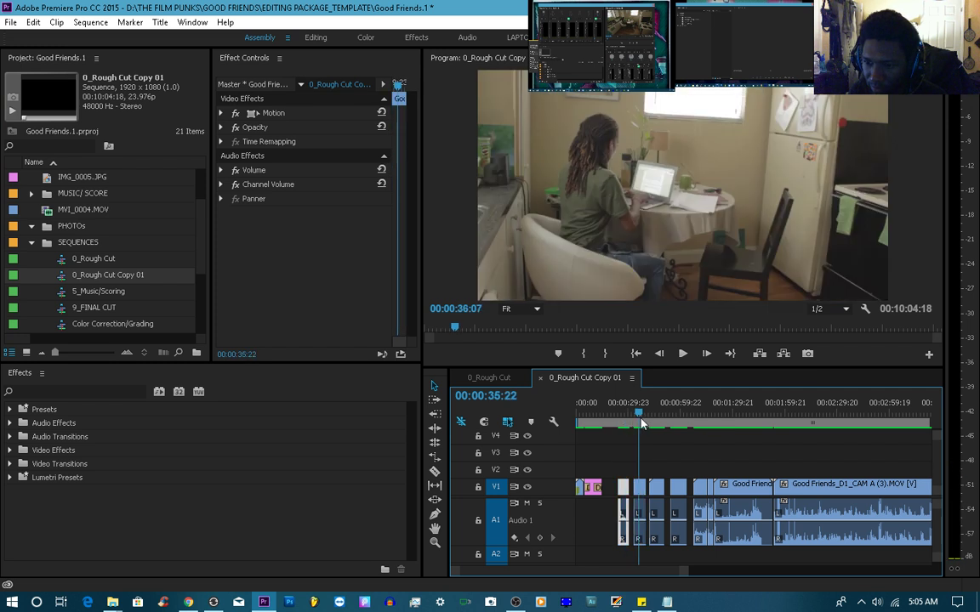
click(633, 491)
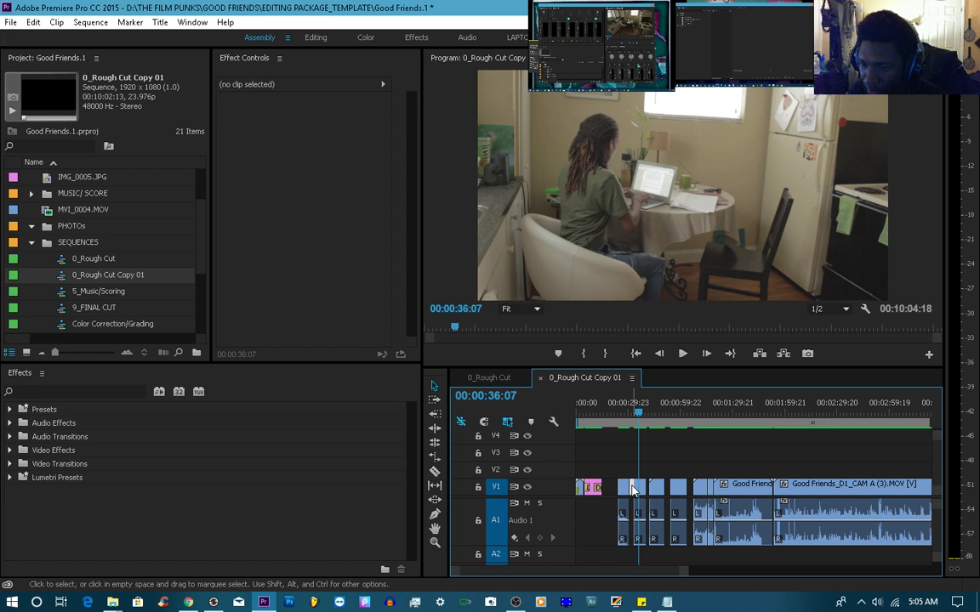
click(652, 417)
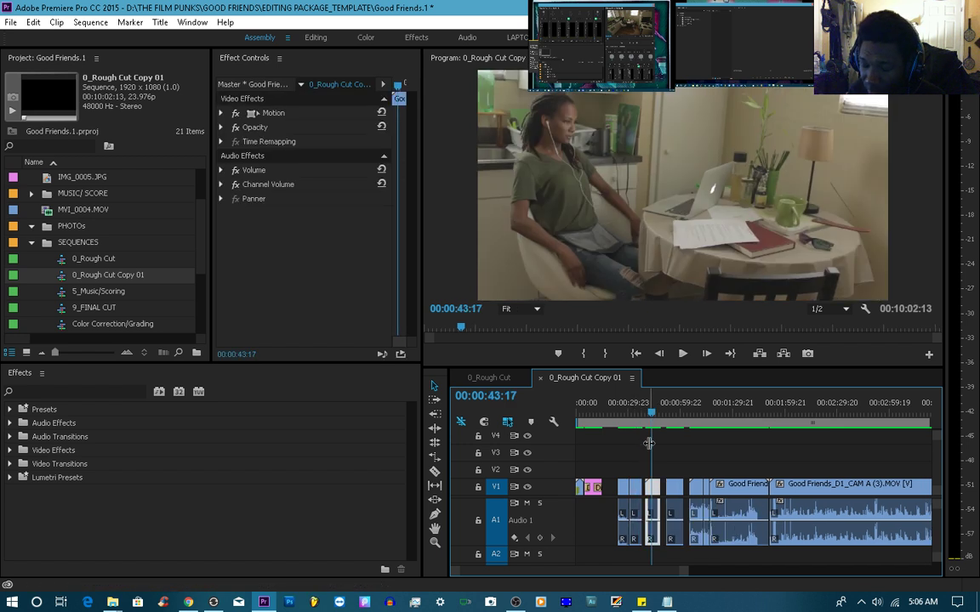
click(645, 491)
key(Delete)
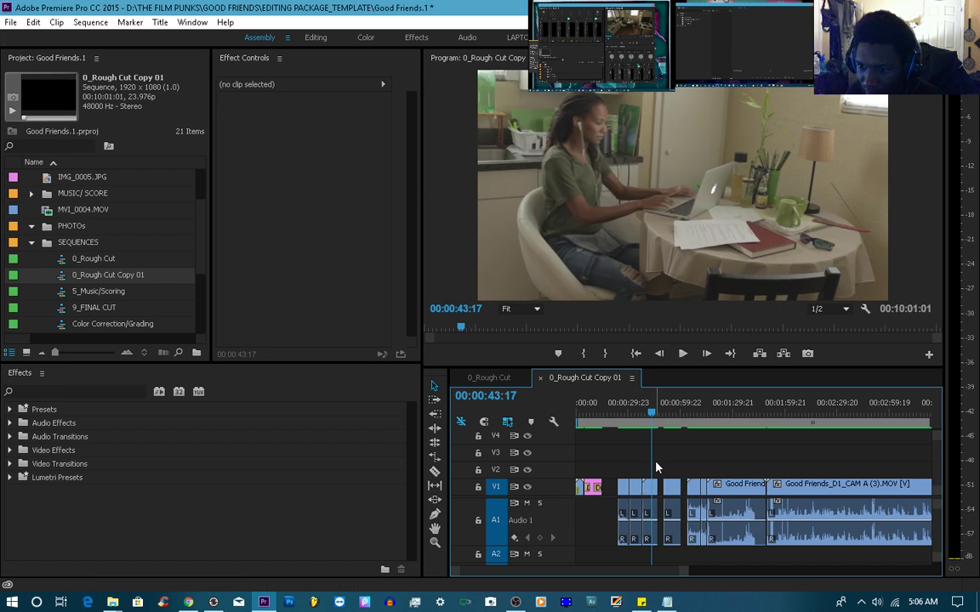
Delete the fourth kitchen clip around 00:00:54:06 and ripple delete the empty space before the green-cup close-up
click(672, 421)
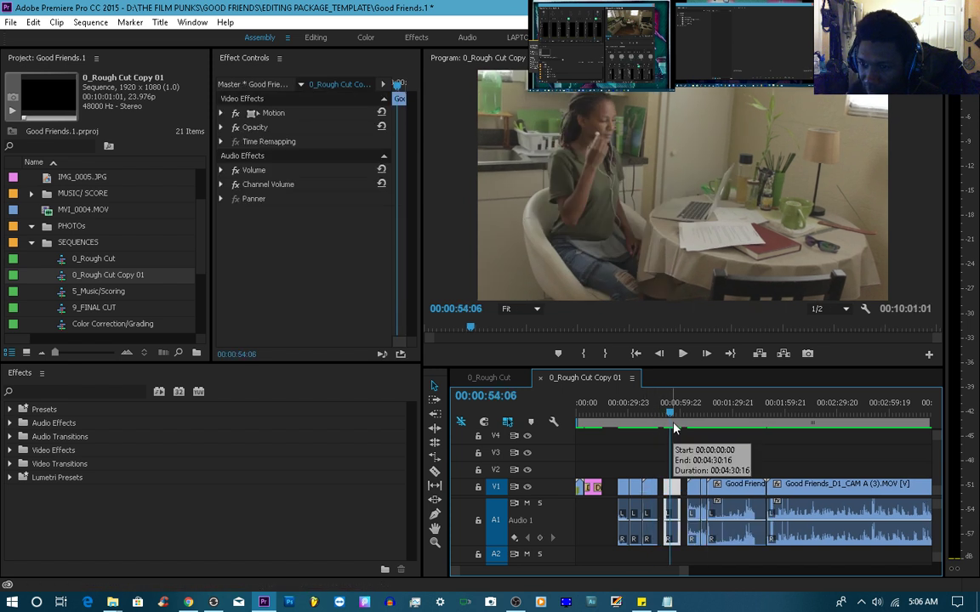
click(678, 420)
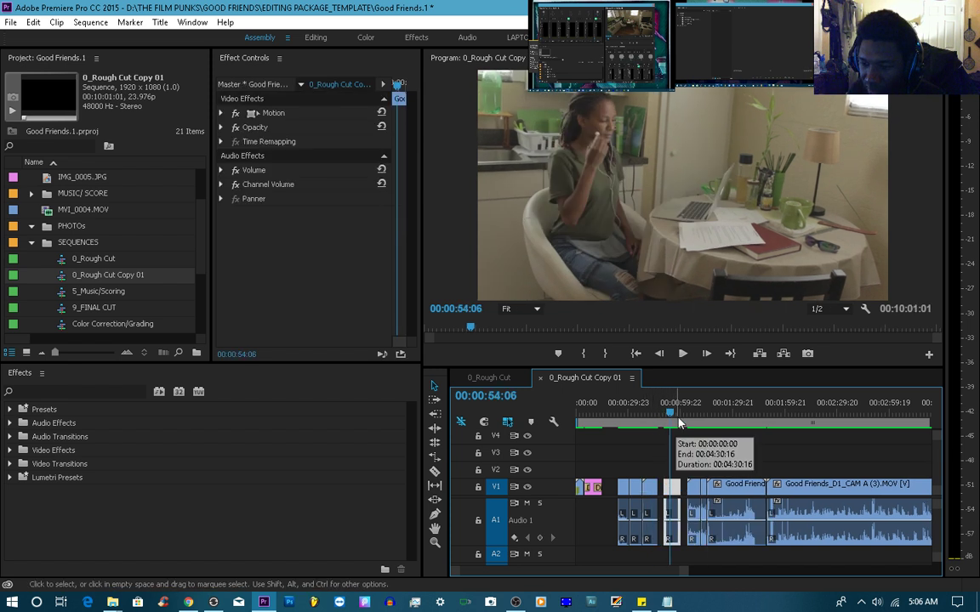
click(673, 420)
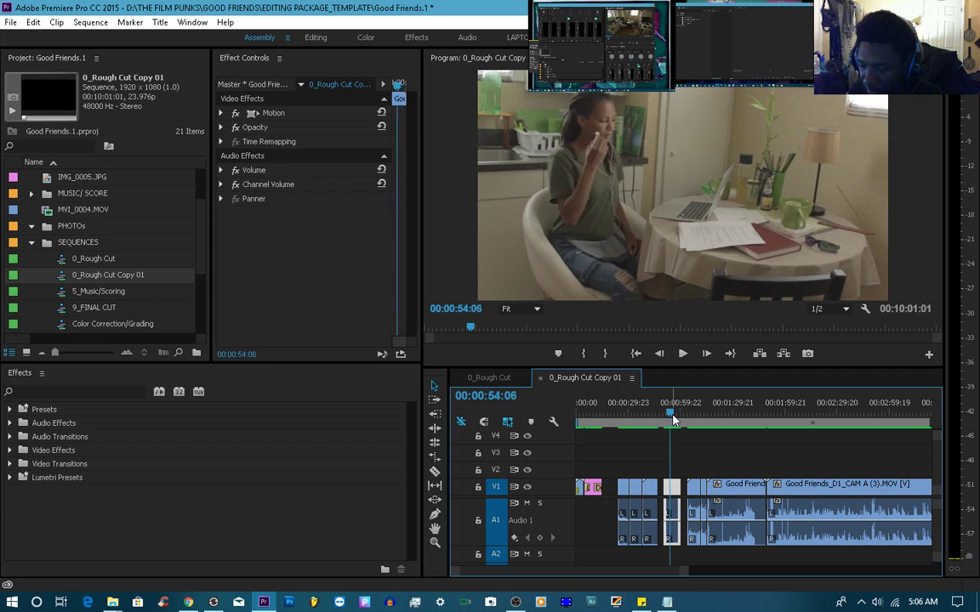
key(Delete)
click(695, 423)
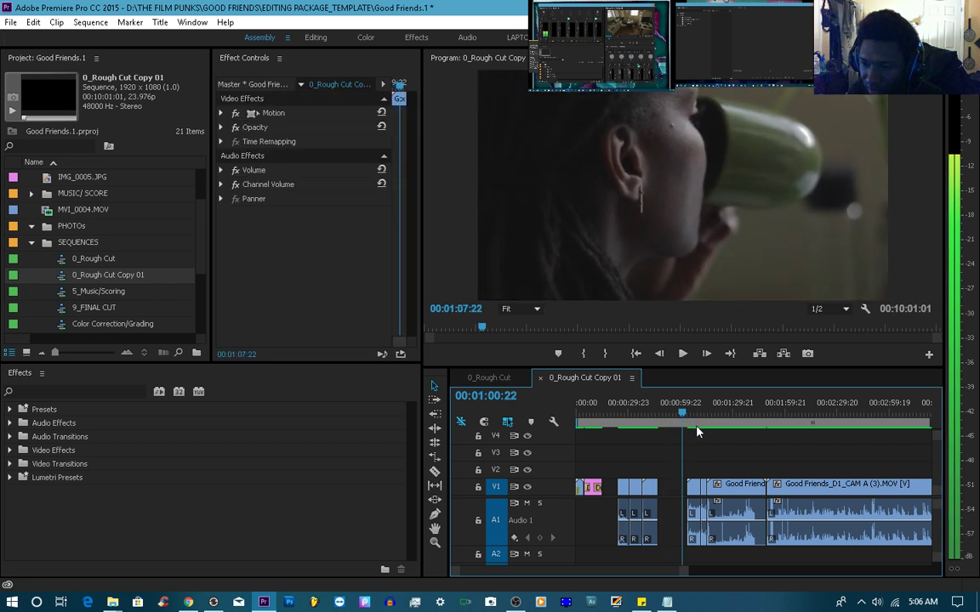
click(671, 492)
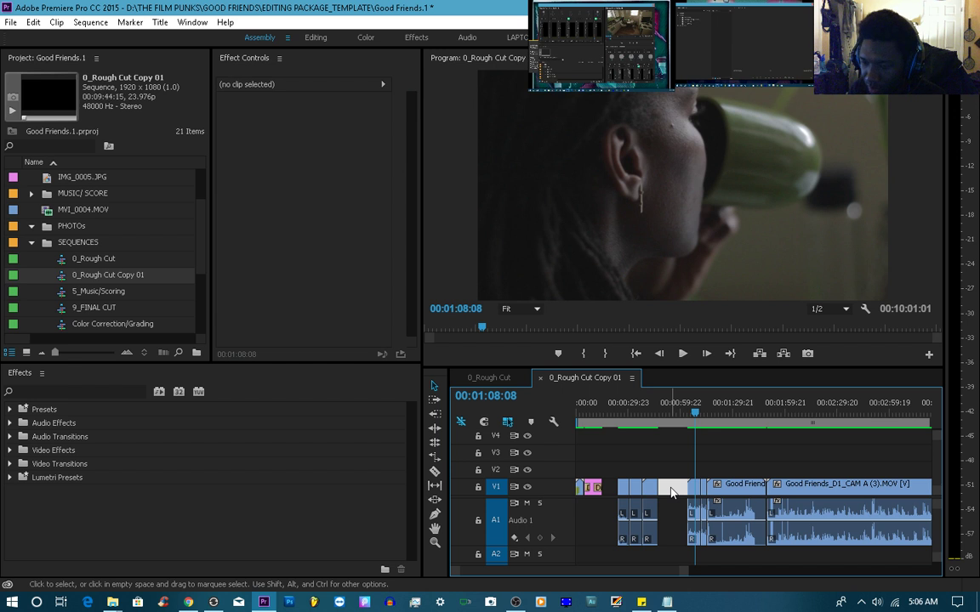
key(Delete)
Review the clips around the laptop close-up and trim the start of the following staircase clip to 00:01:16:03
click(672, 423)
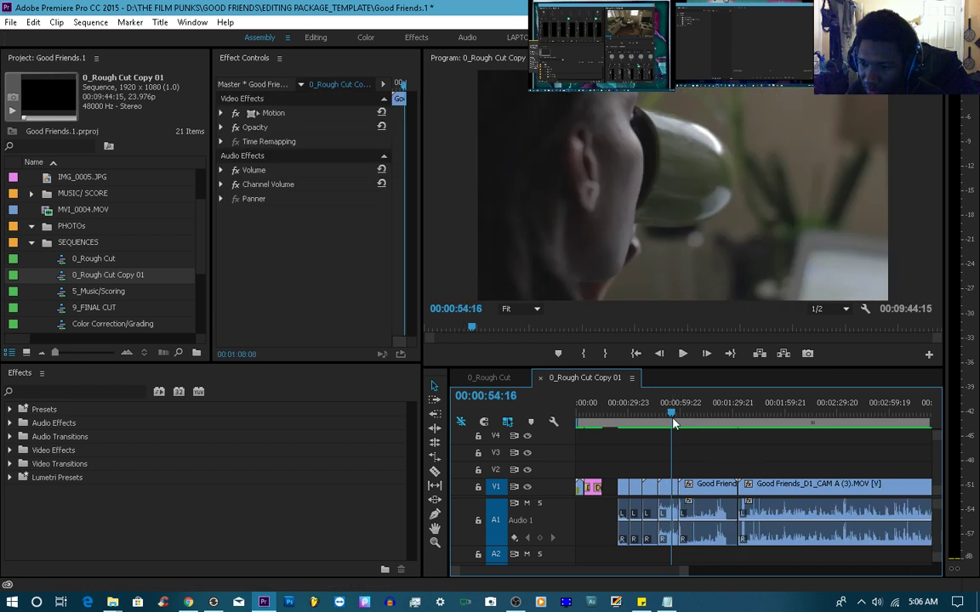
click(678, 423)
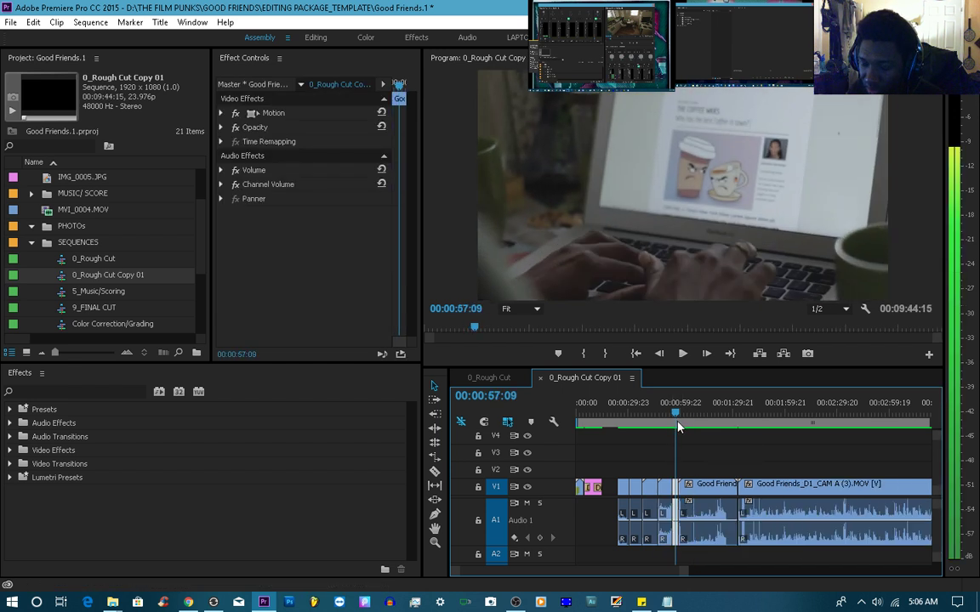
click(661, 422)
click(677, 423)
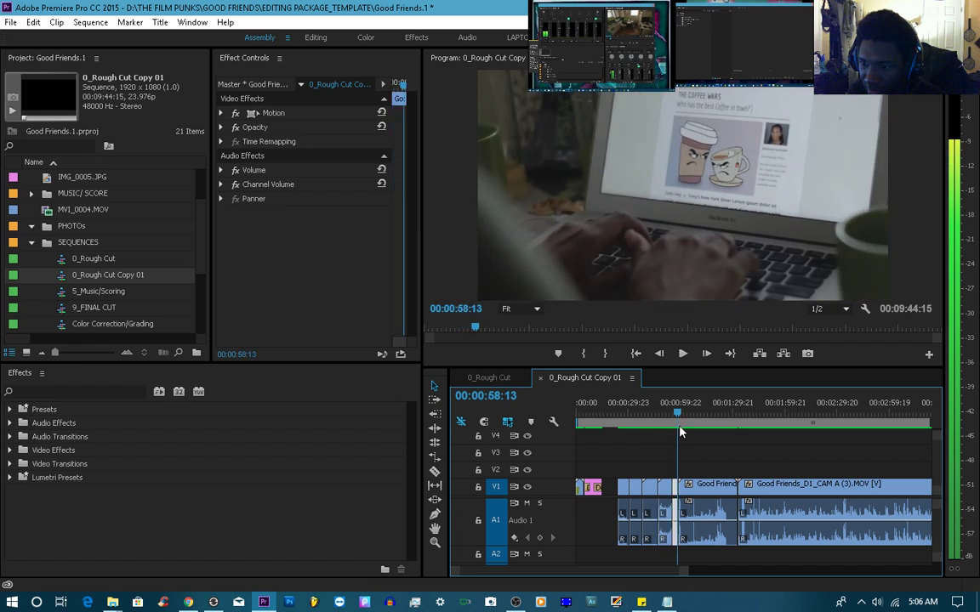
click(710, 416)
click(709, 415)
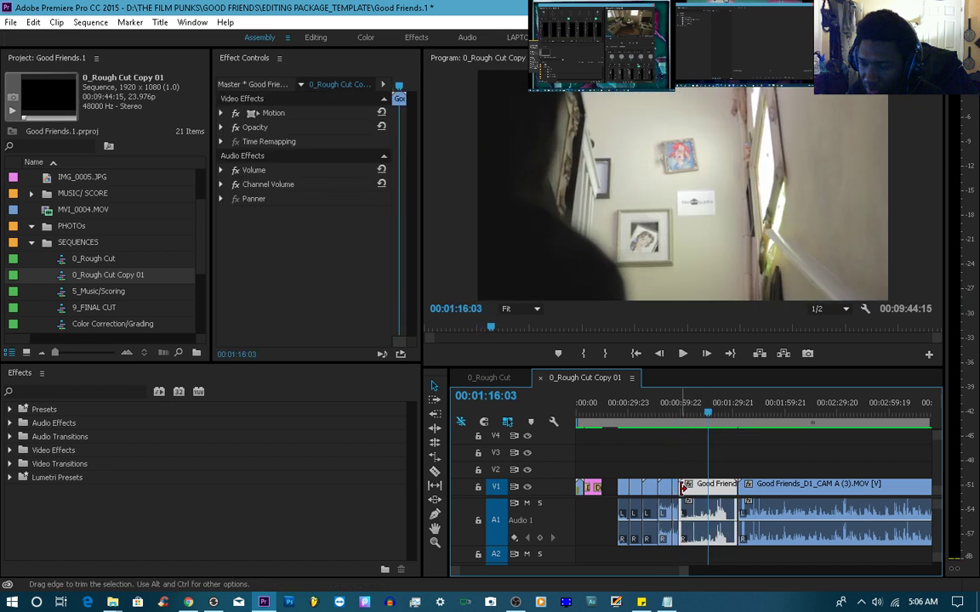
drag(683, 486, 704, 487)
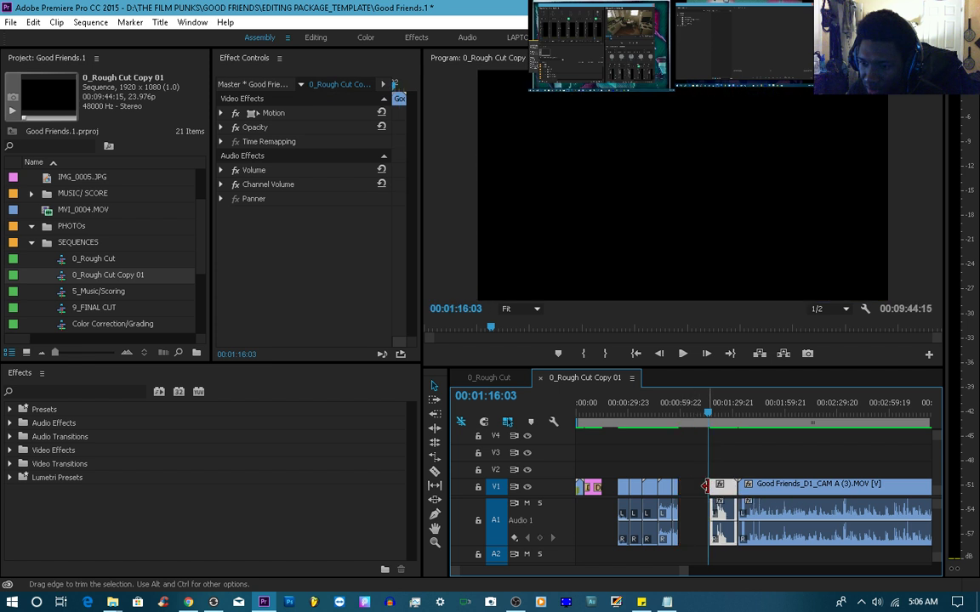
Trim the staircase clip's start further to 00:01:20:01 and move the clip earlier on V1 with snapping turned on
key(space)
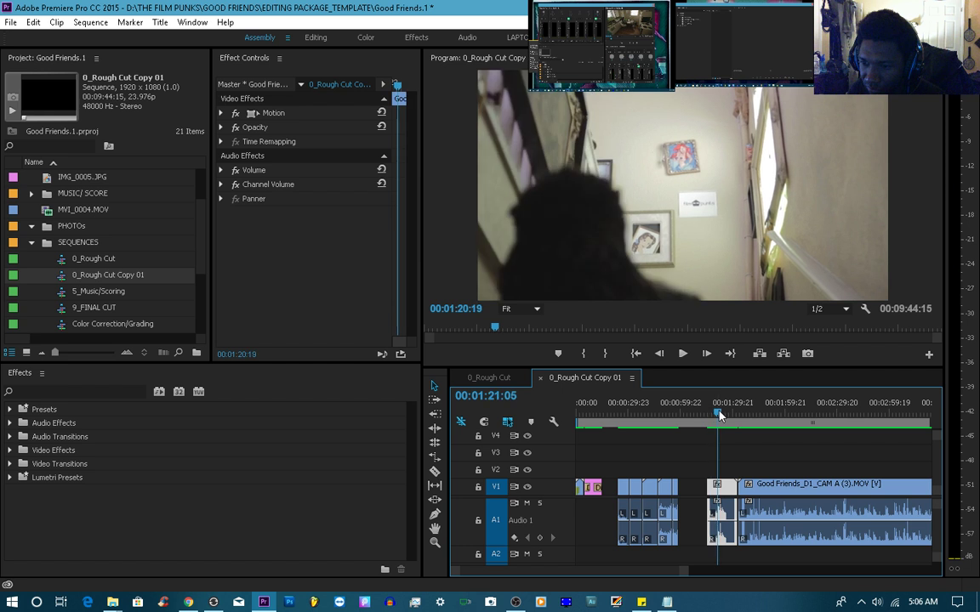
key(space)
click(715, 415)
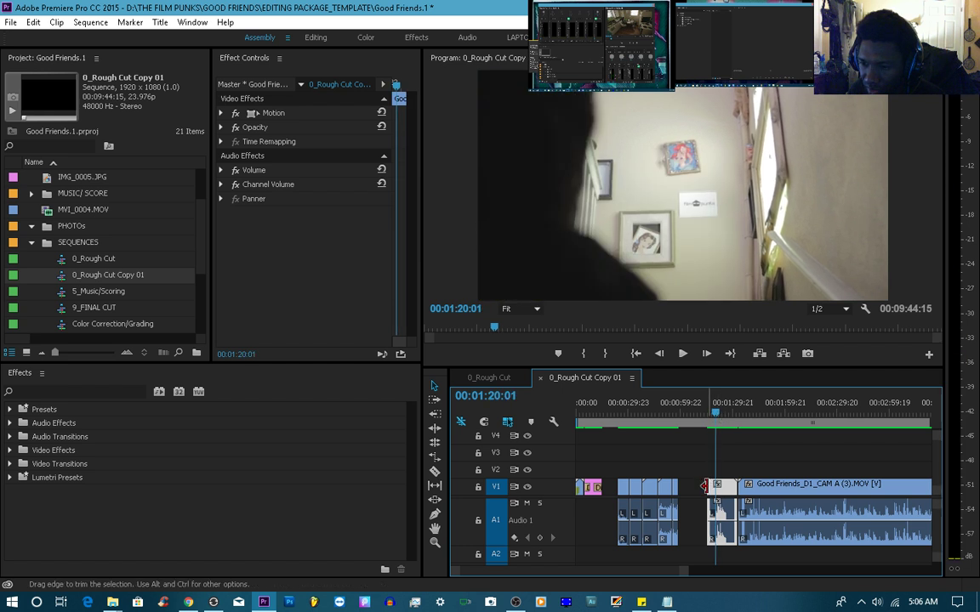
drag(707, 487, 718, 485)
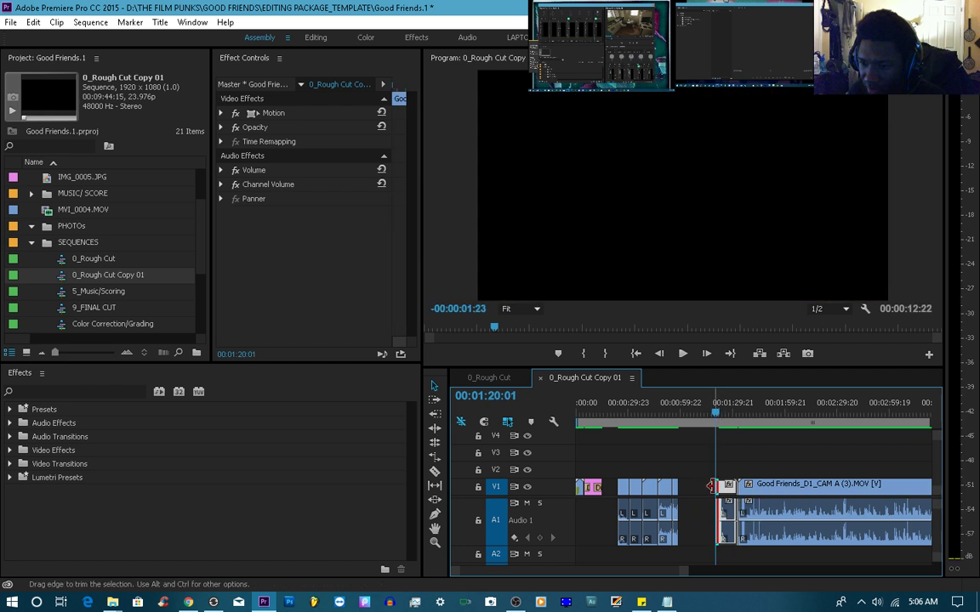
click(485, 423)
drag(722, 485, 710, 488)
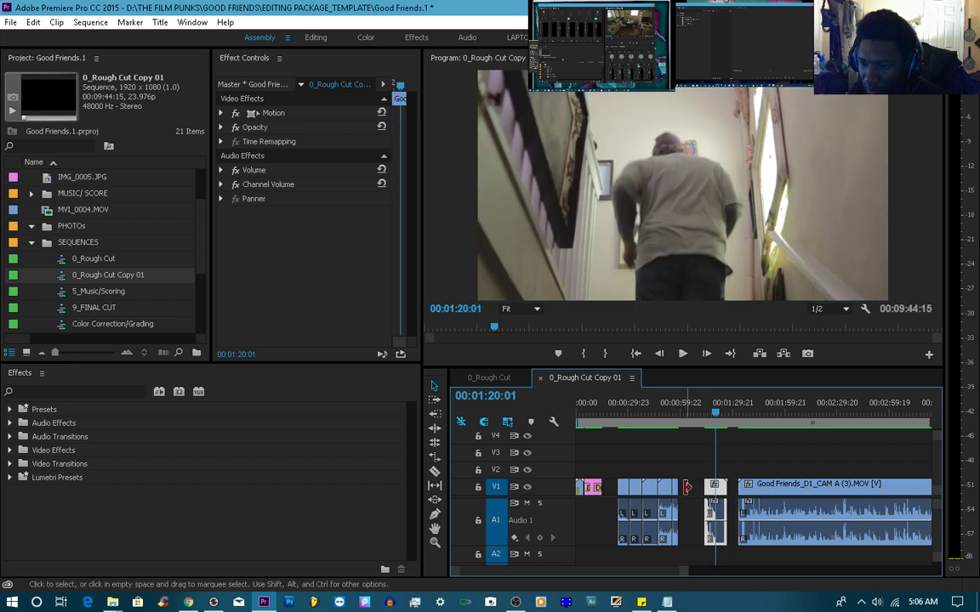
Delete the long Good Friends_D1_CAM A (3).MOV clip after the staircase shot and ripple delete the empty space it leaves
drag(738, 423, 749, 417)
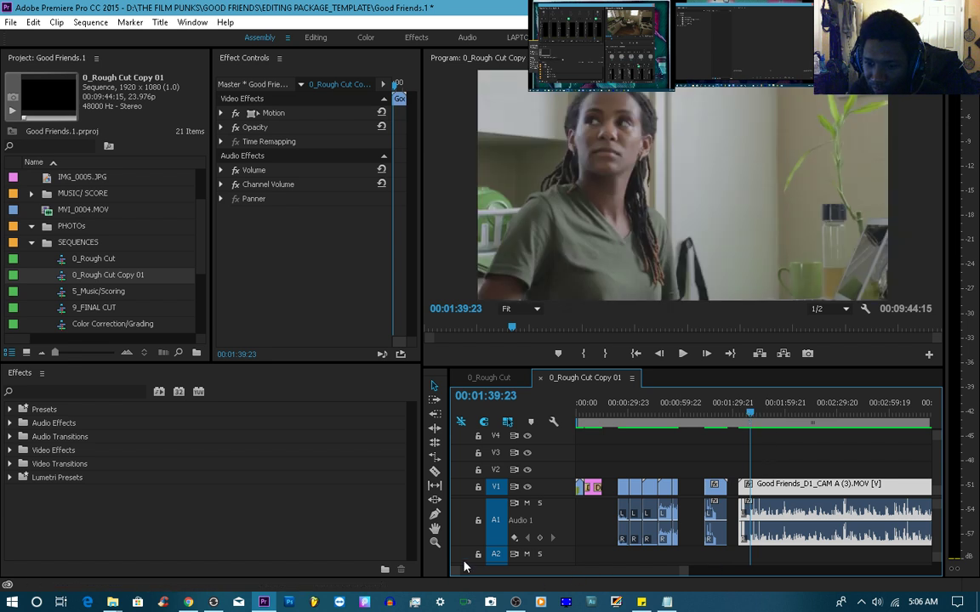
key(minus)
key(minus)
key(minus)
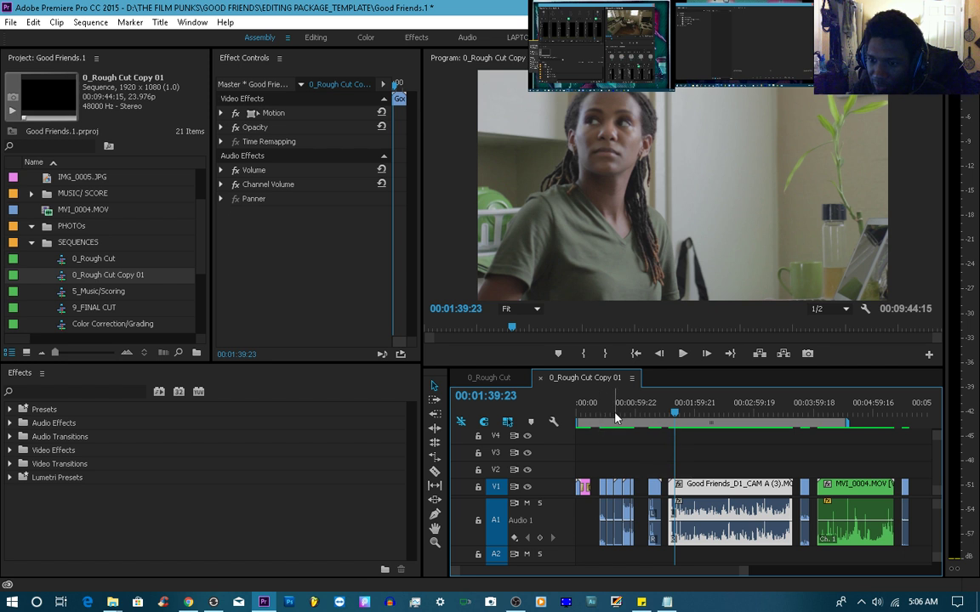
key(Delete)
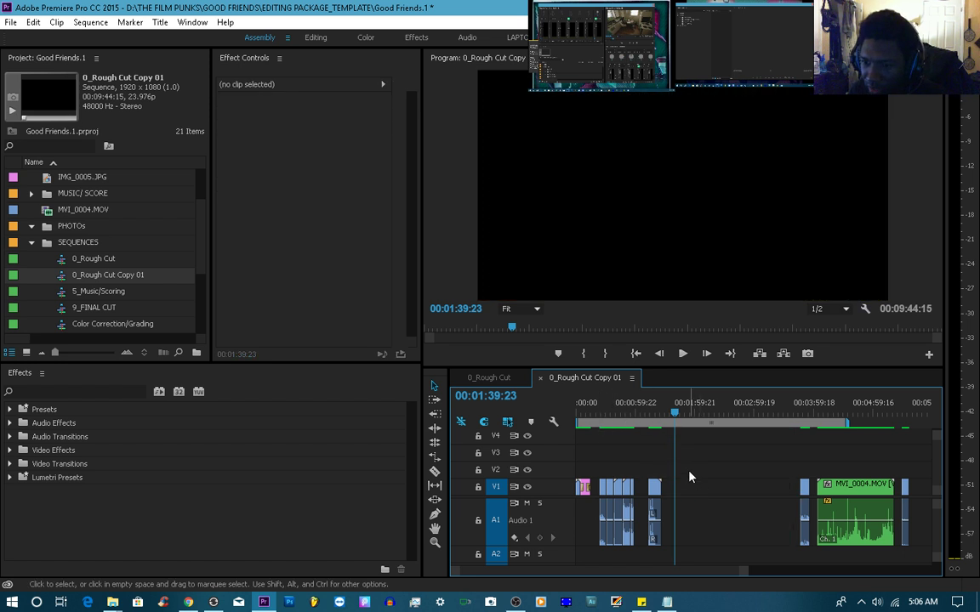
click(692, 492)
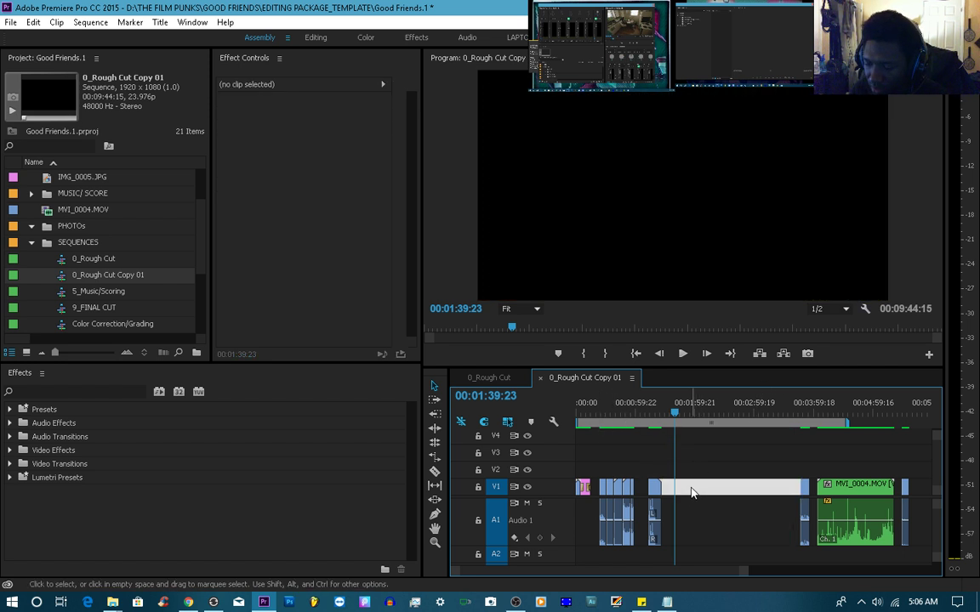
key(Delete)
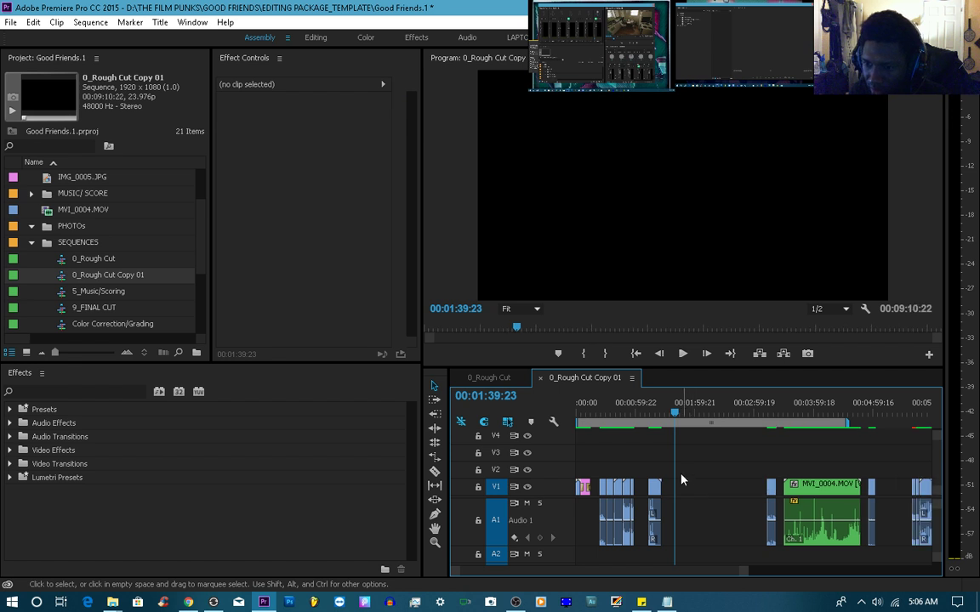
Move the short kitchen clip around 00:03:17:16 directly against the end of the staircase clip on V1
click(769, 417)
click(772, 417)
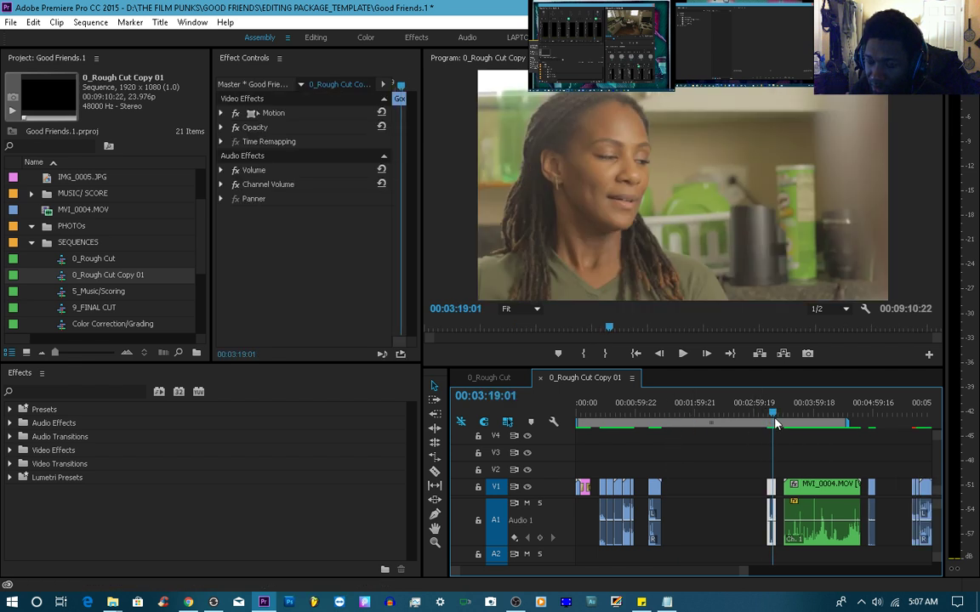
drag(775, 423, 774, 427)
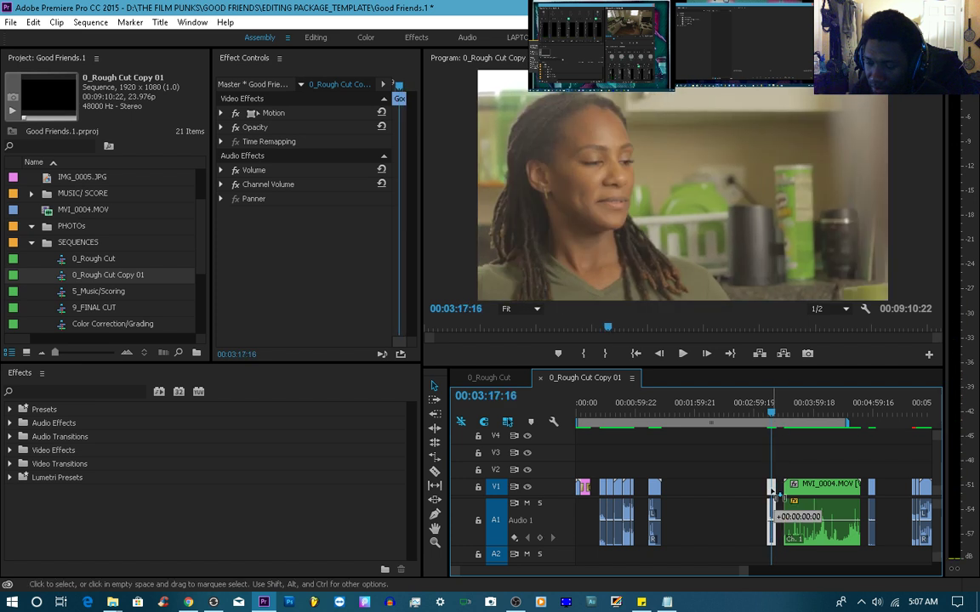
drag(772, 491, 667, 487)
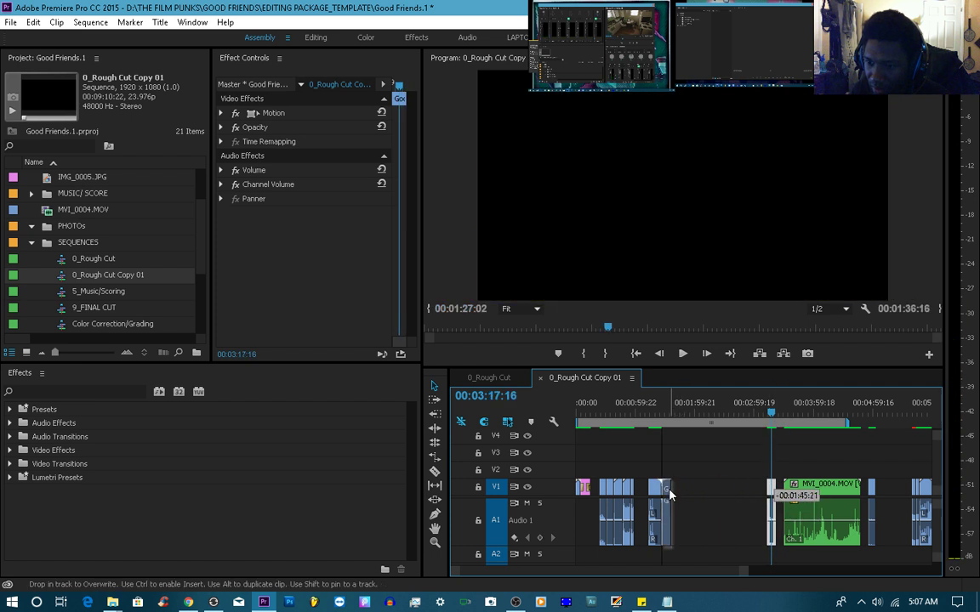
Review MVI_0004.MOV, trim its start to 00:04:11:12 and place it directly after the short kitchen clip
click(792, 423)
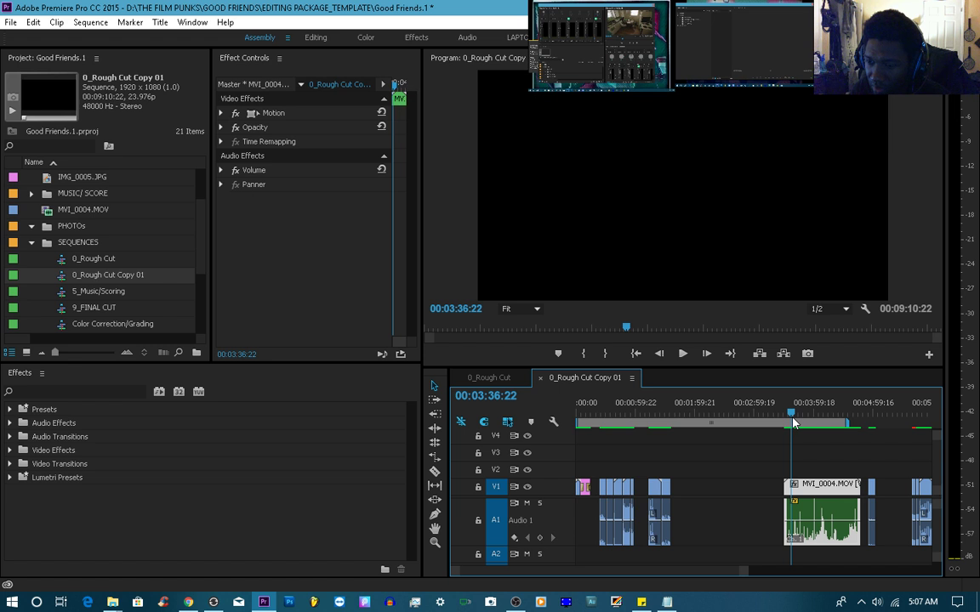
drag(794, 423, 825, 428)
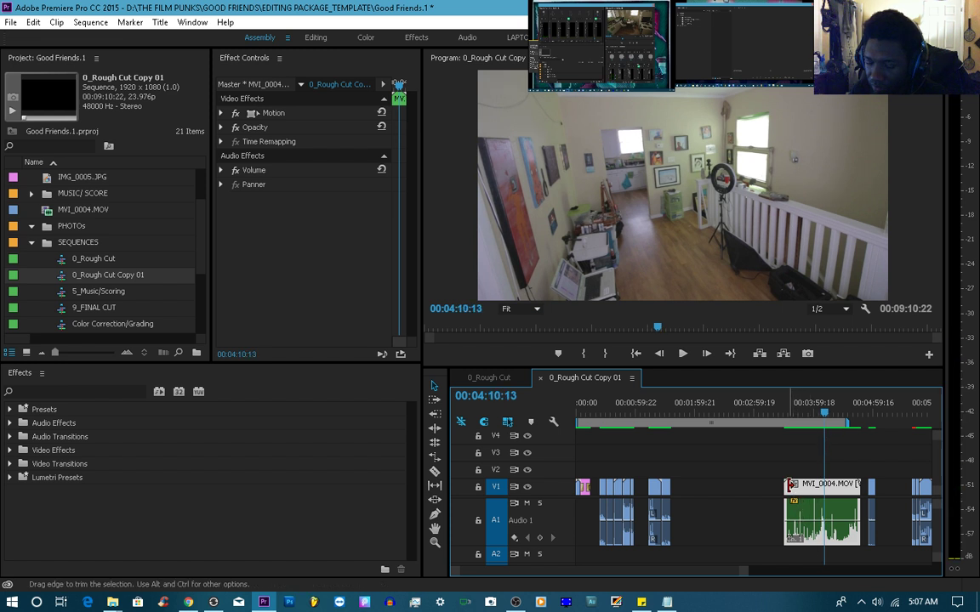
key(space)
key(space)
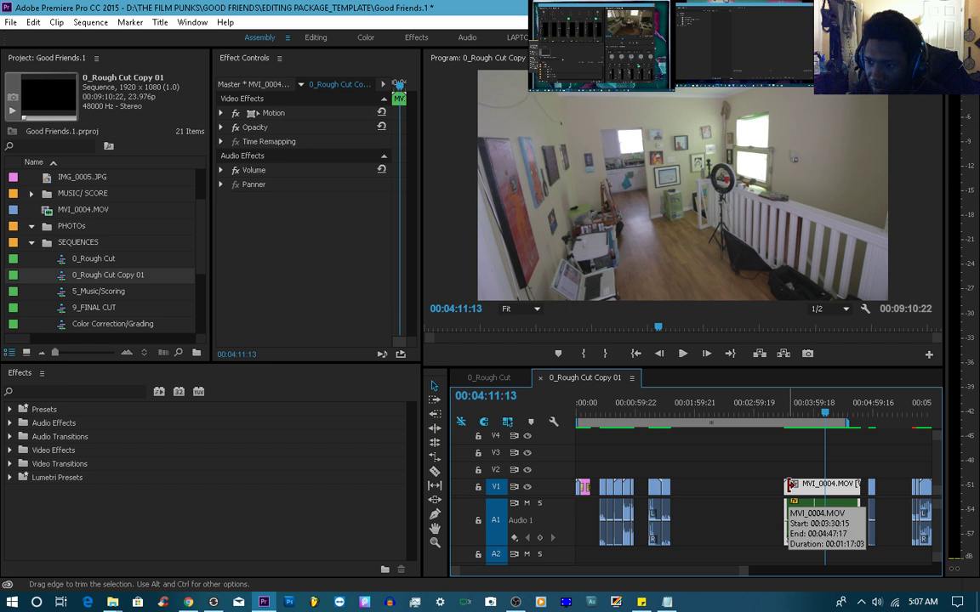
click(819, 417)
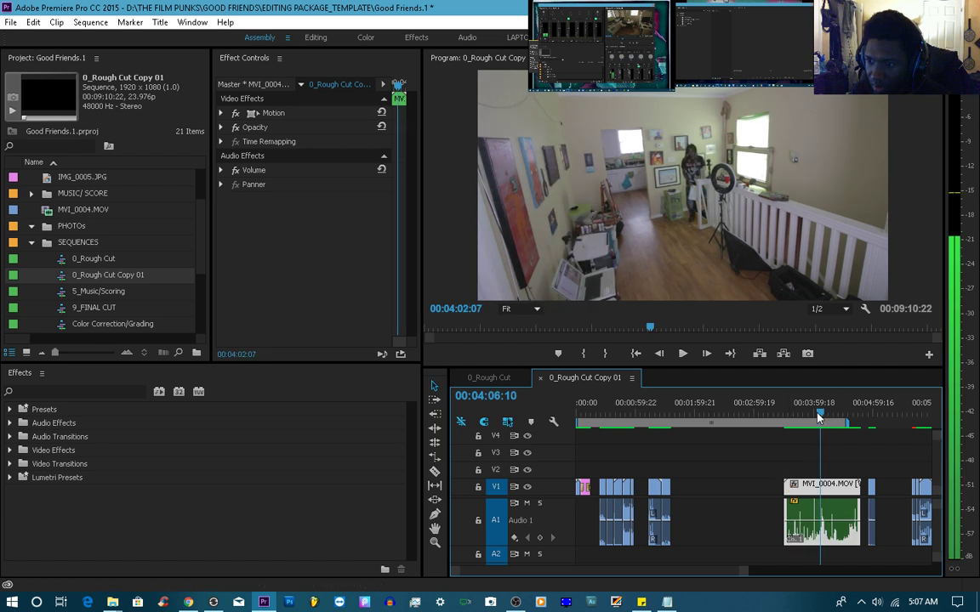
key(space)
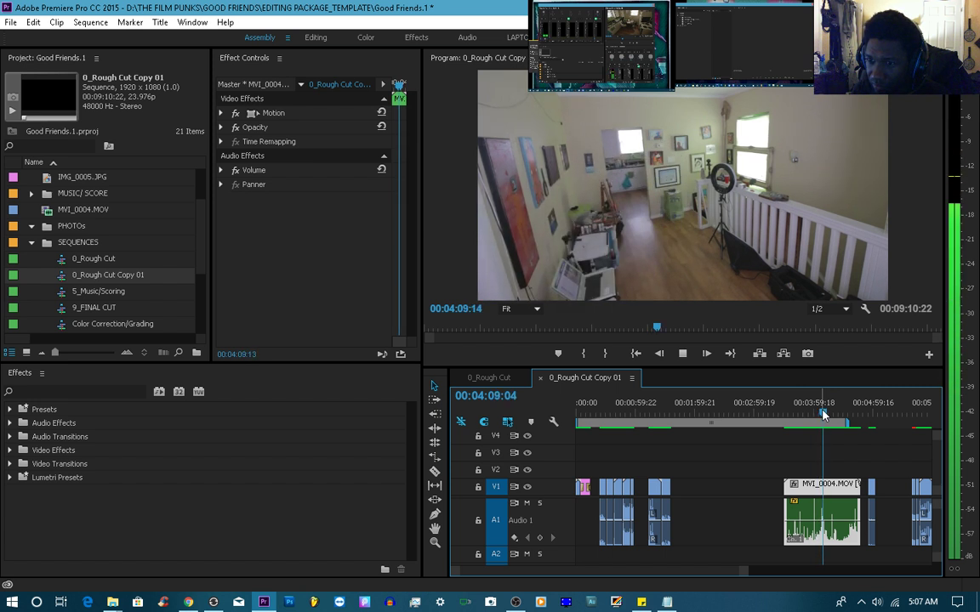
key(space)
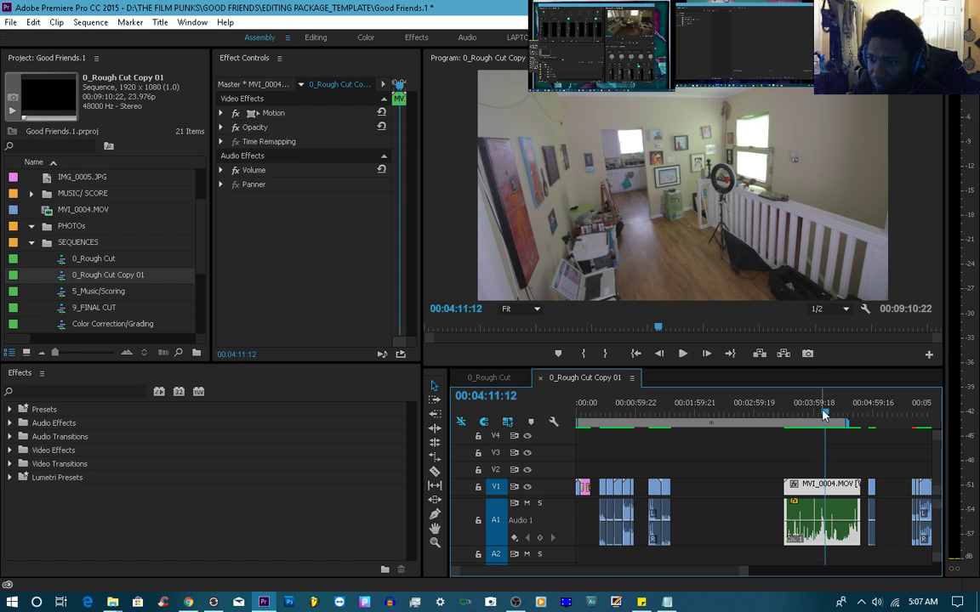
drag(784, 485, 683, 486)
Move the café table clip around 00:04:57:05 directly against the end of MVI_0004.MOV
drag(849, 415, 870, 422)
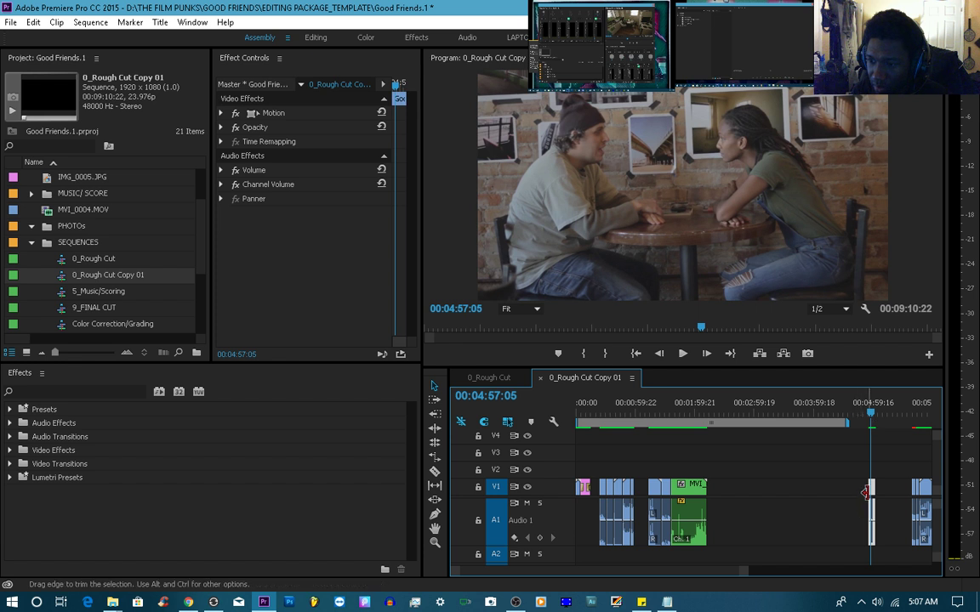
drag(874, 490, 758, 484)
drag(667, 501, 716, 501)
Review the next group of clips from 00:05:42:12 and move the whole group earlier, closer to the café table clip
click(913, 417)
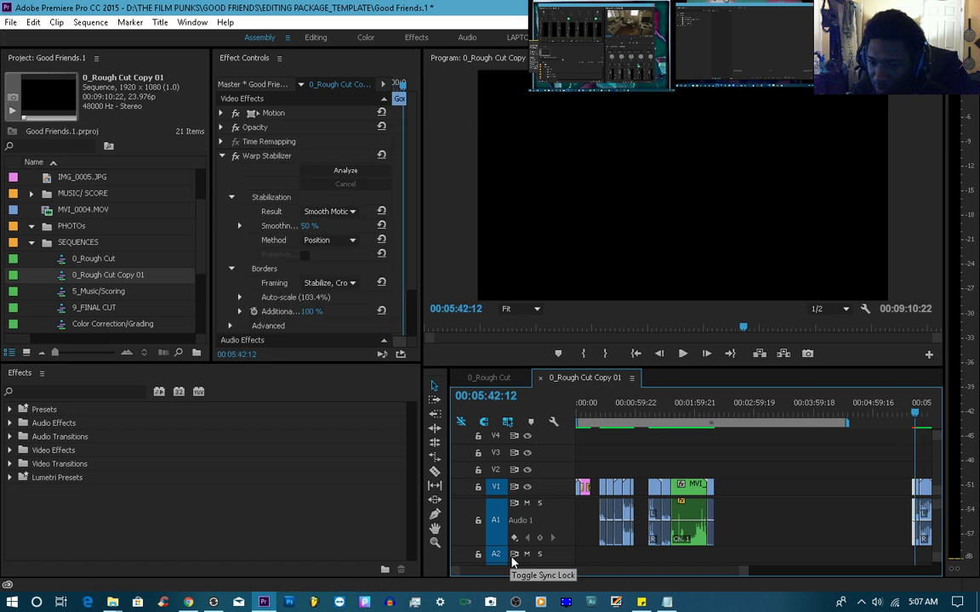
scroll(598, 526, down, 4)
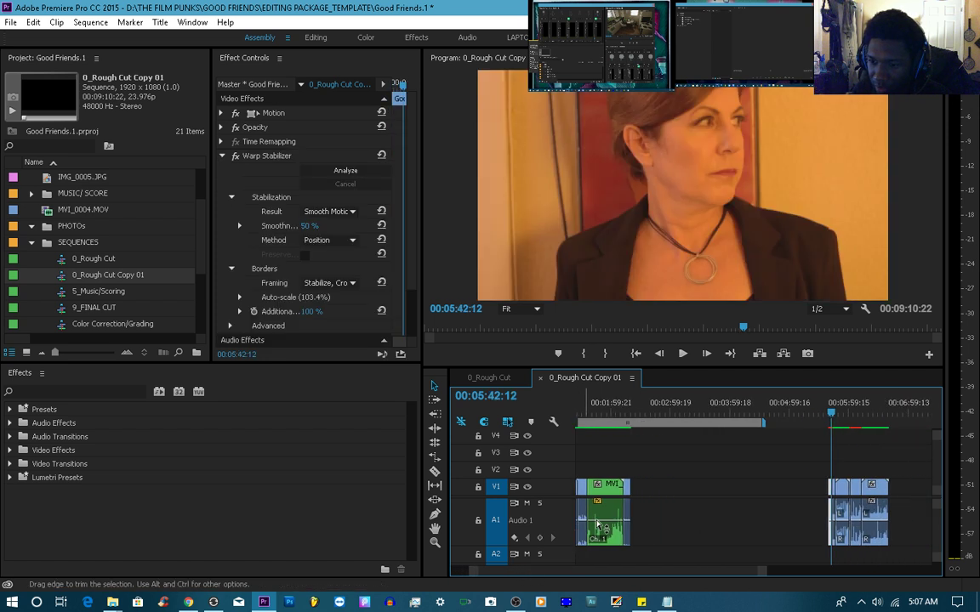
click(646, 491)
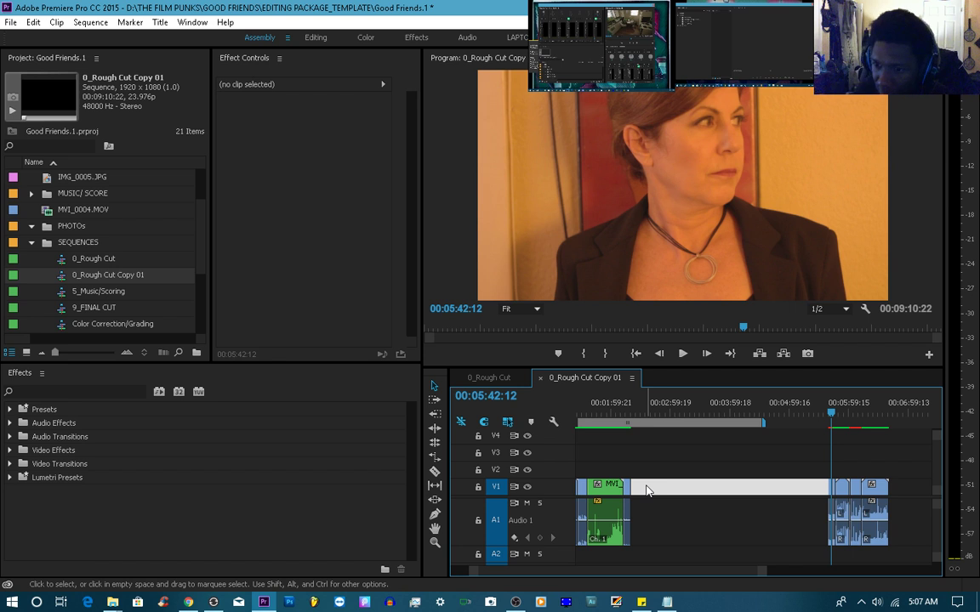
drag(830, 415, 879, 429)
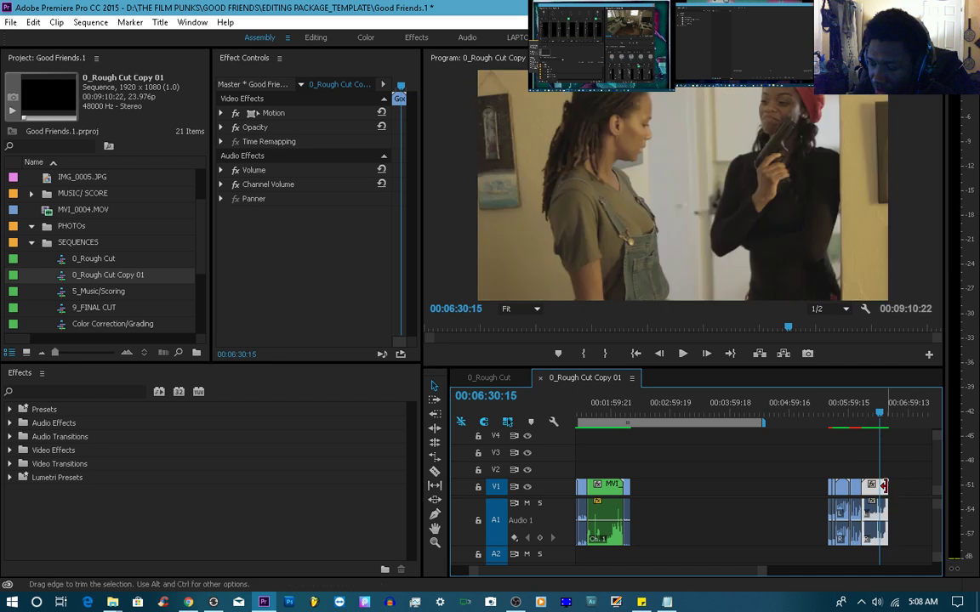
drag(917, 482, 821, 491)
click(821, 491)
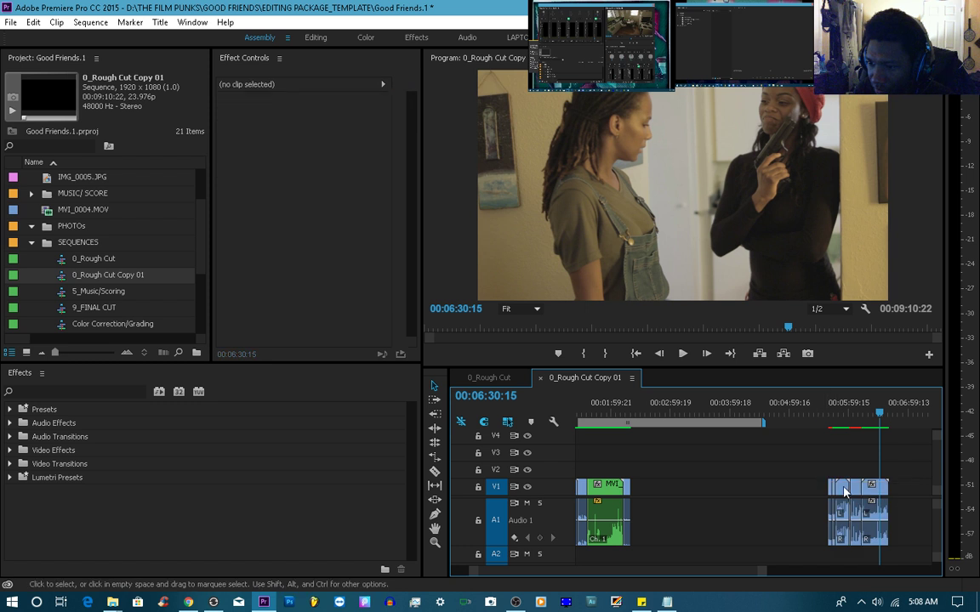
drag(915, 464, 821, 495)
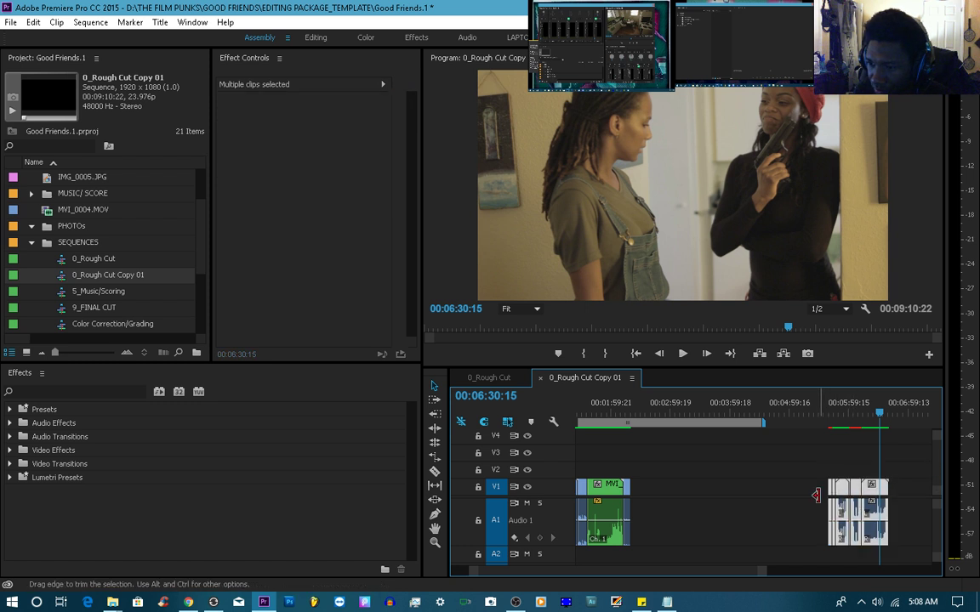
drag(880, 491, 701, 491)
drag(667, 572, 596, 554)
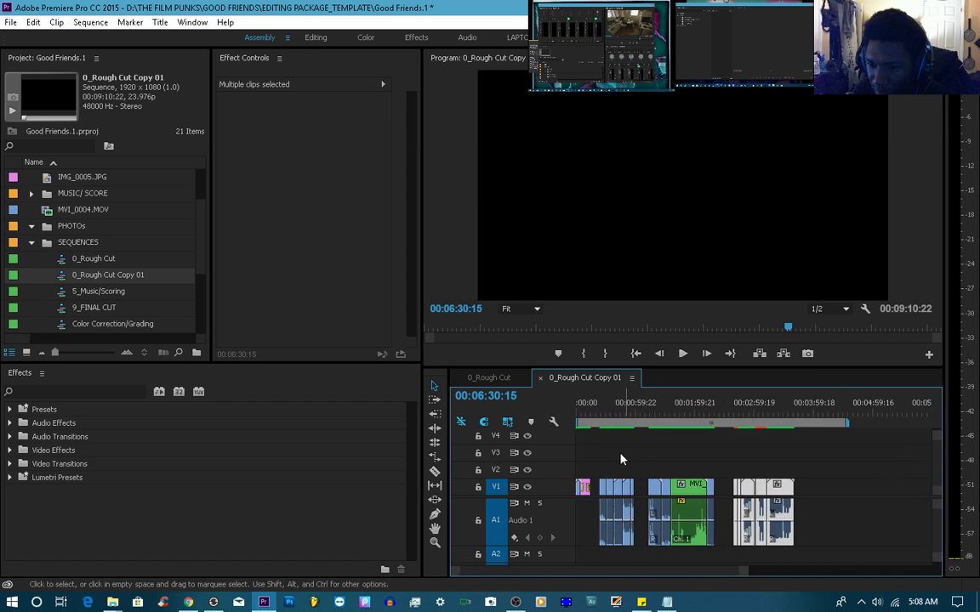
Scrub the tightened sequence from its beginning to 00:01:50:12 to check the clip order and spacing
click(579, 416)
drag(579, 416, 598, 427)
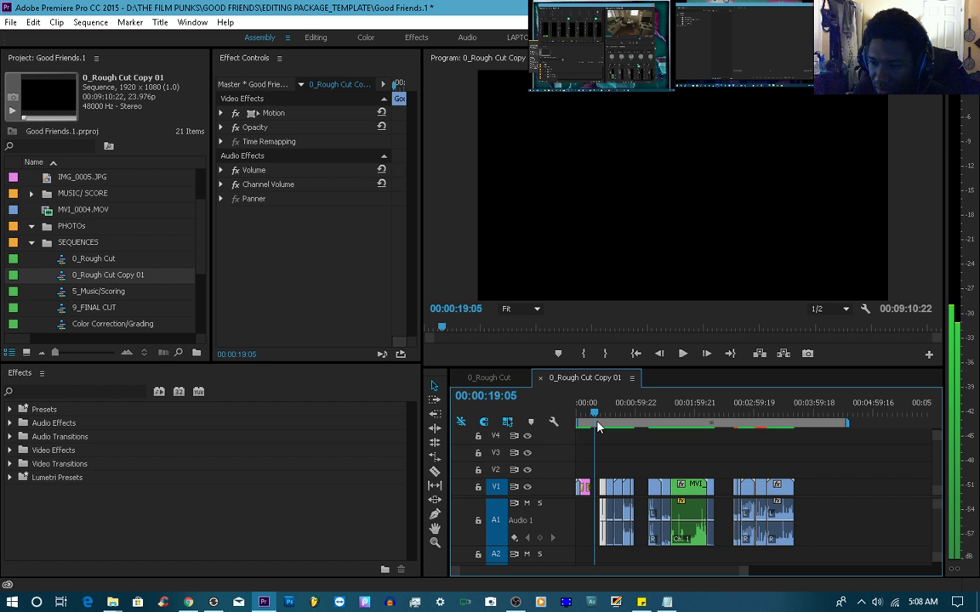
drag(598, 428, 689, 434)
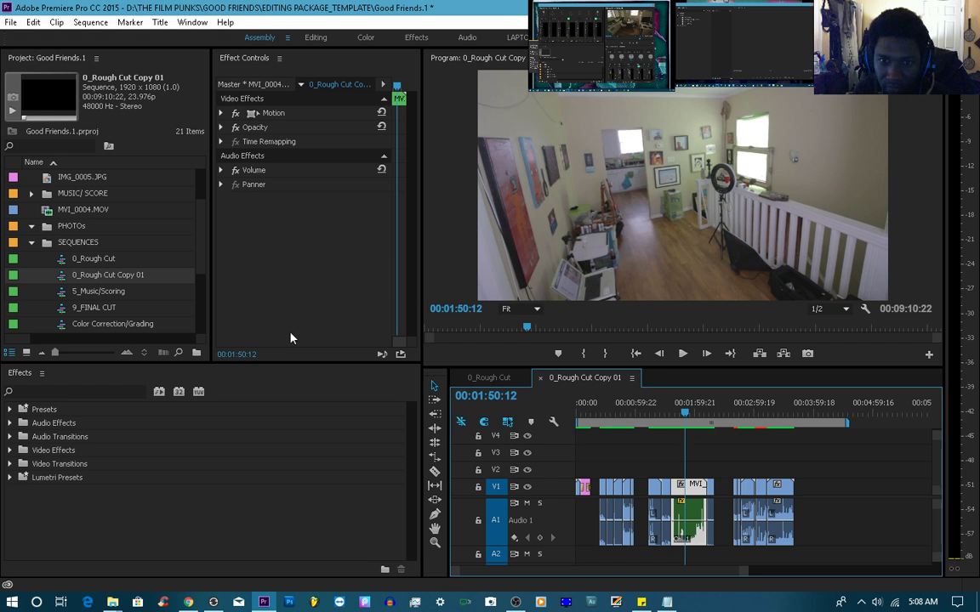
click(37, 24)
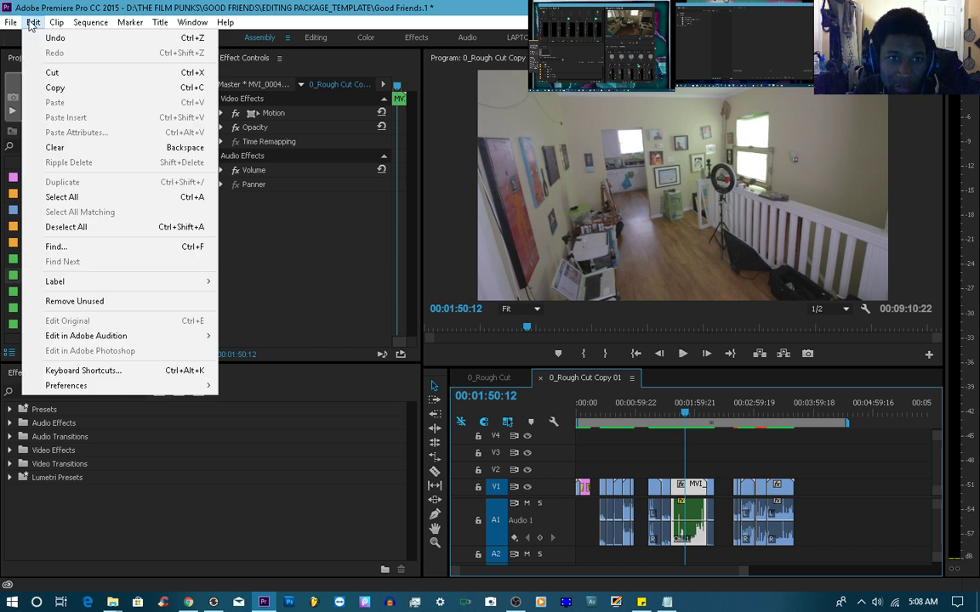
mouse_move(52, 23)
mouse_move(85, 25)
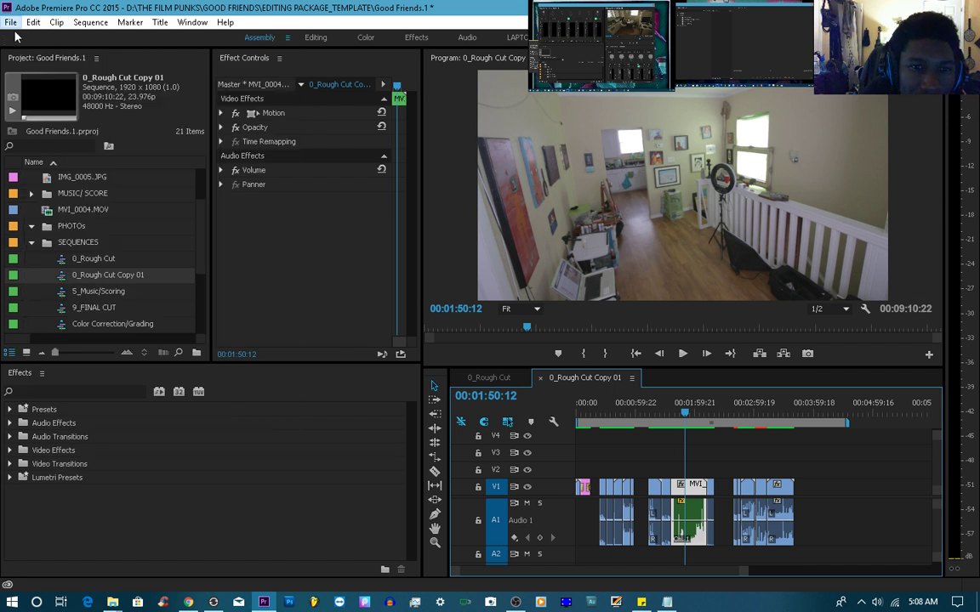
Create a white 1920 x 1080 color matte at 23.976 fps and name it white
click(33, 22)
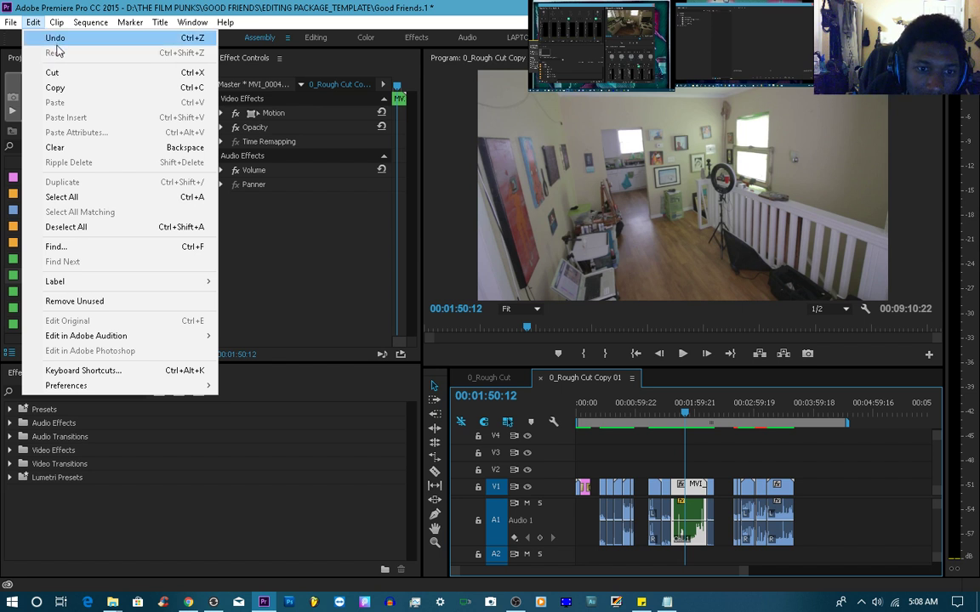
click(20, 10)
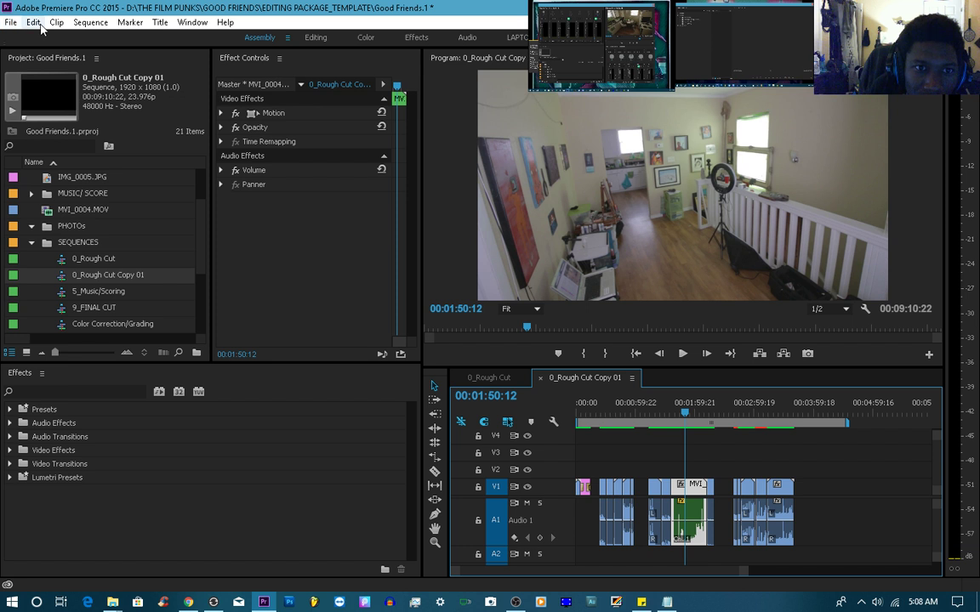
click(11, 23)
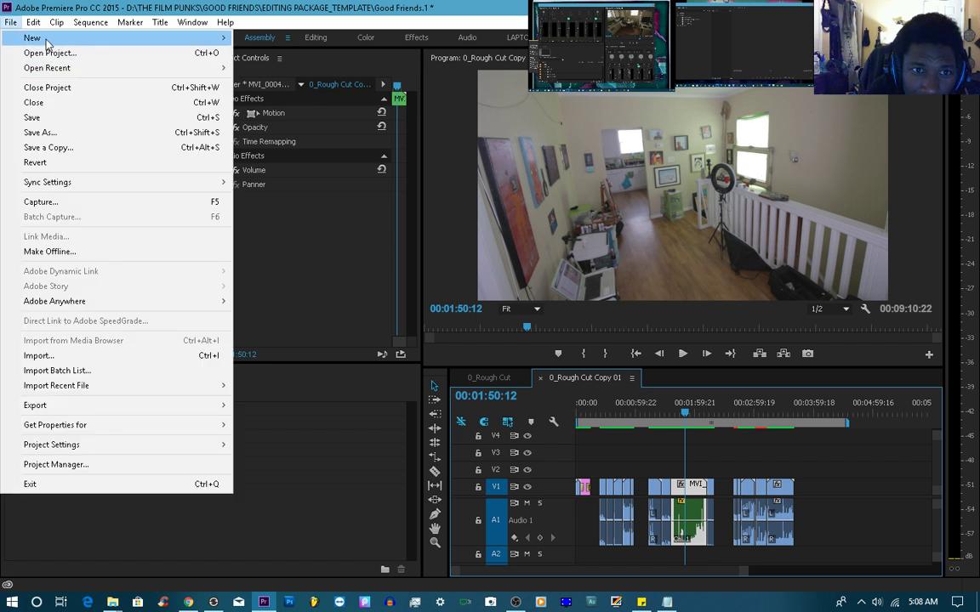
mouse_move(39, 37)
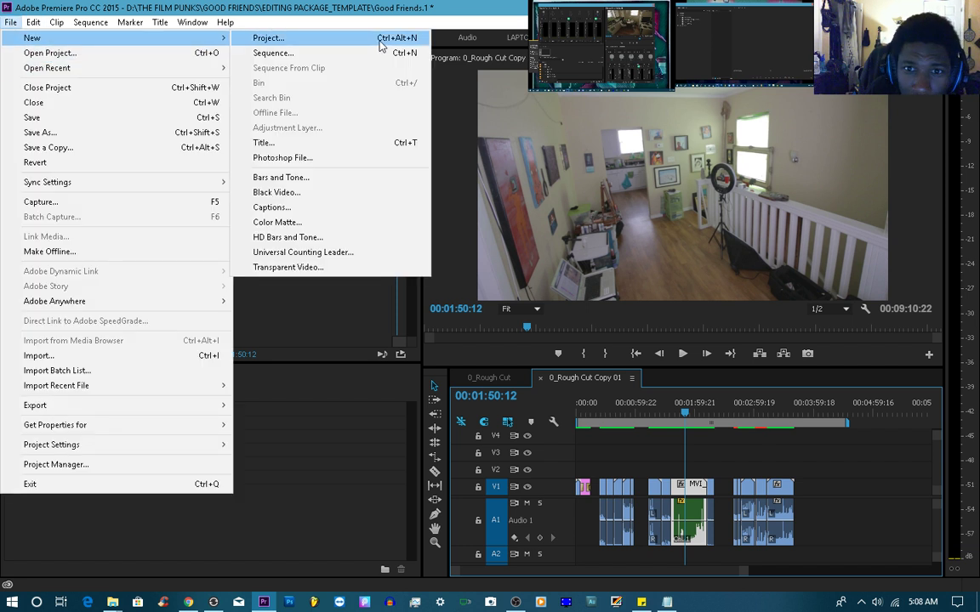
click(281, 222)
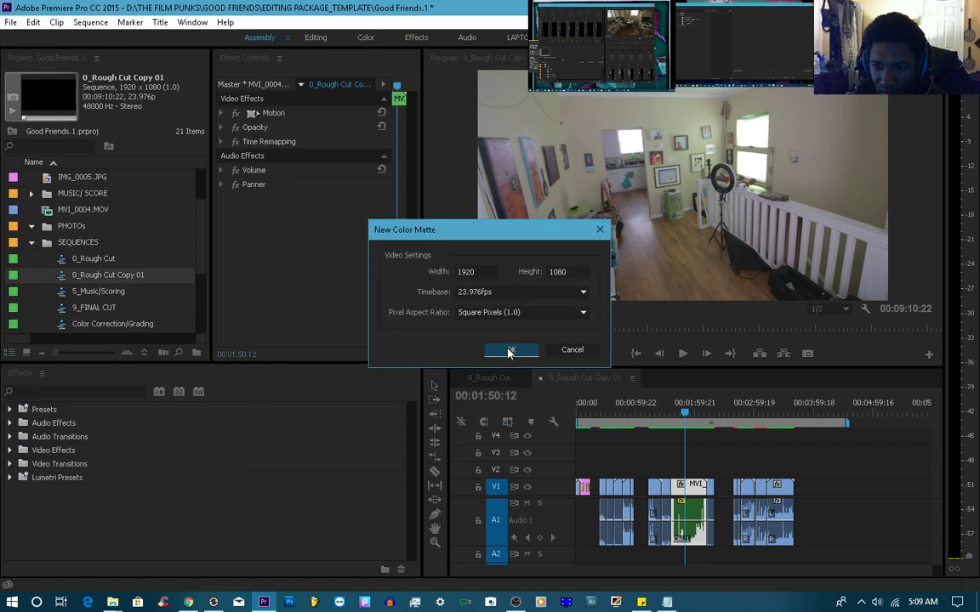
click(510, 352)
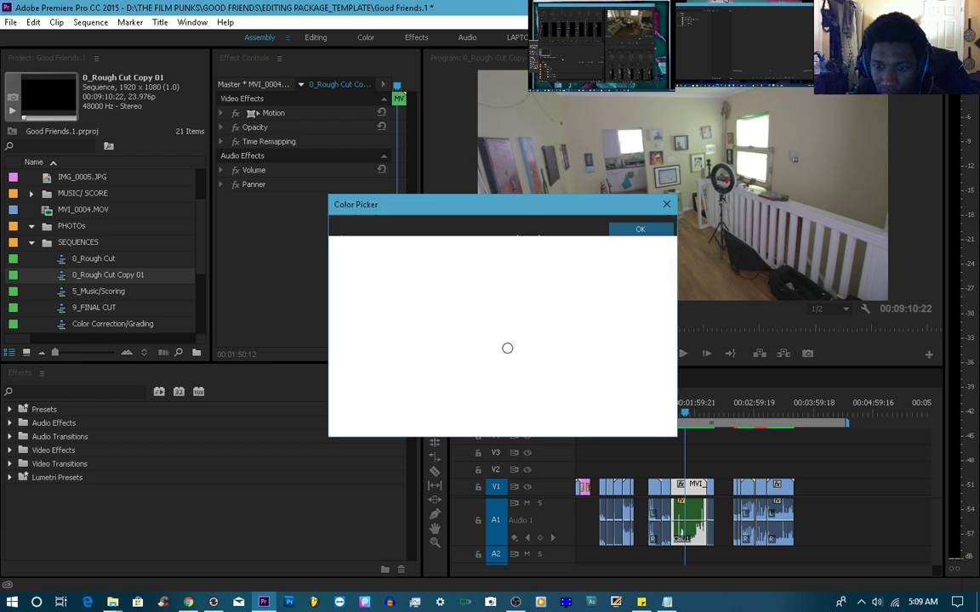
click(339, 408)
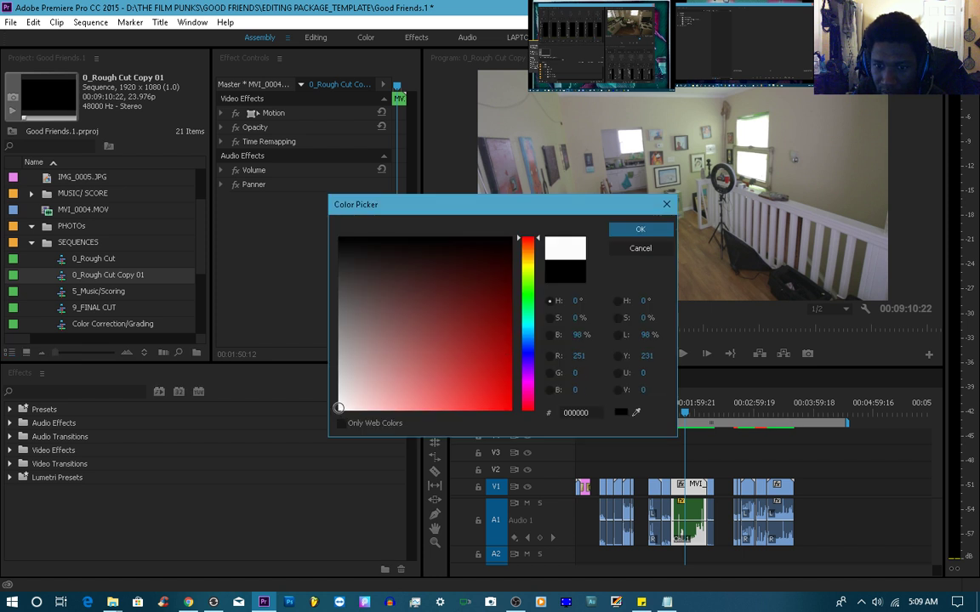
click(642, 230)
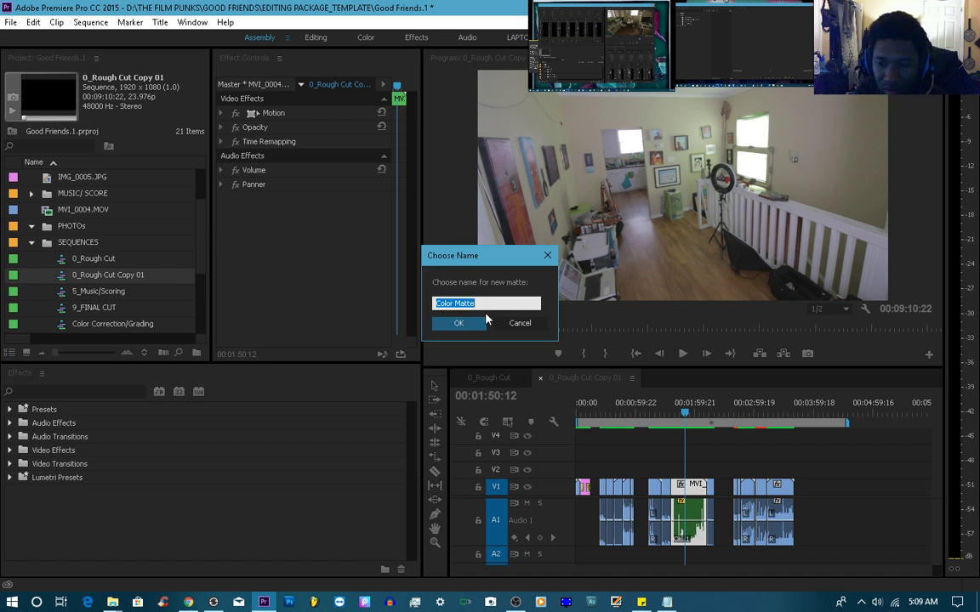
text(white)
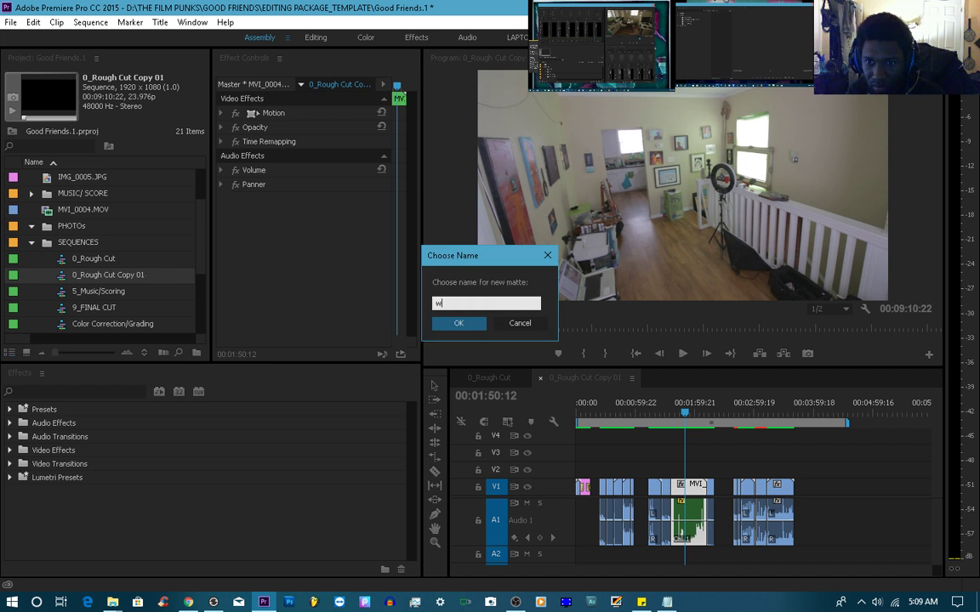
click(459, 323)
Search the project for white and move the matte from the FOOTAGE bin into the PHOTOs bin
drag(202, 249, 207, 199)
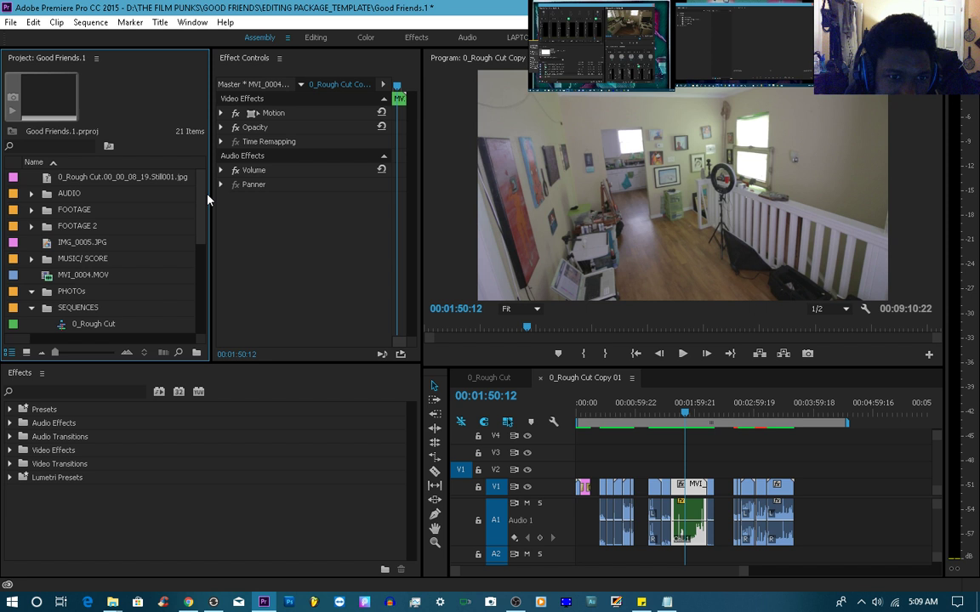
click(48, 146)
text(white)
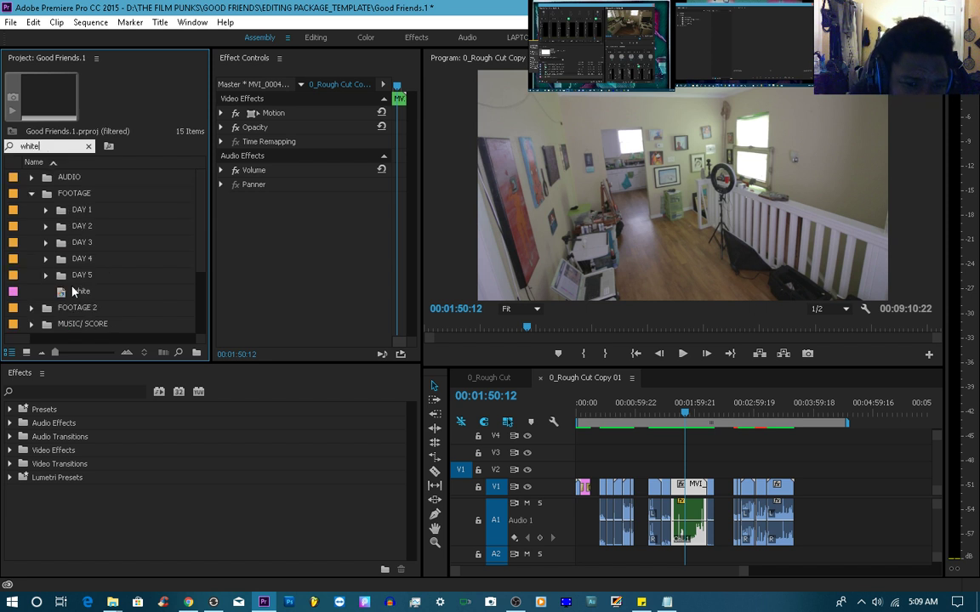
click(68, 294)
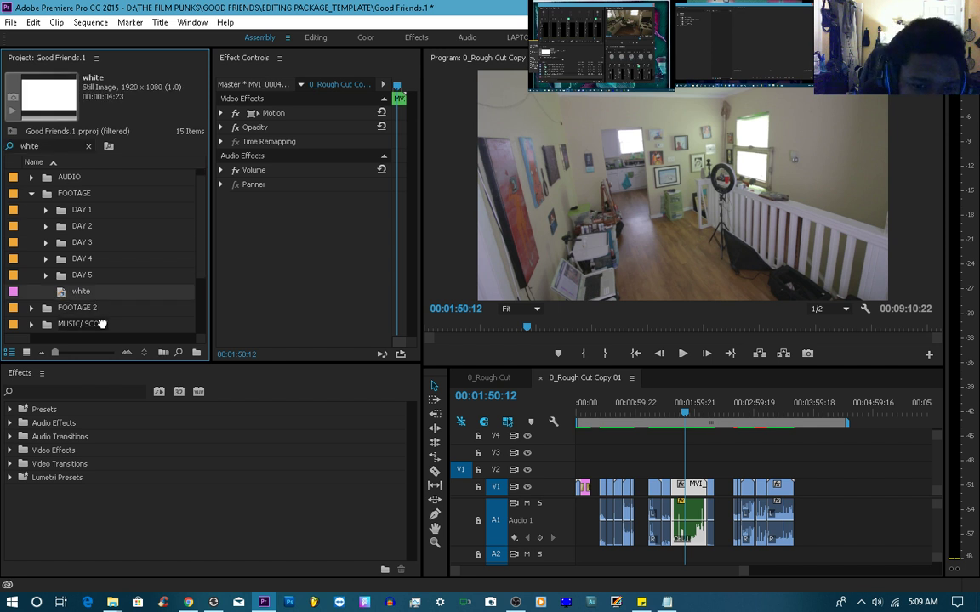
scroll(99, 330, down, 3)
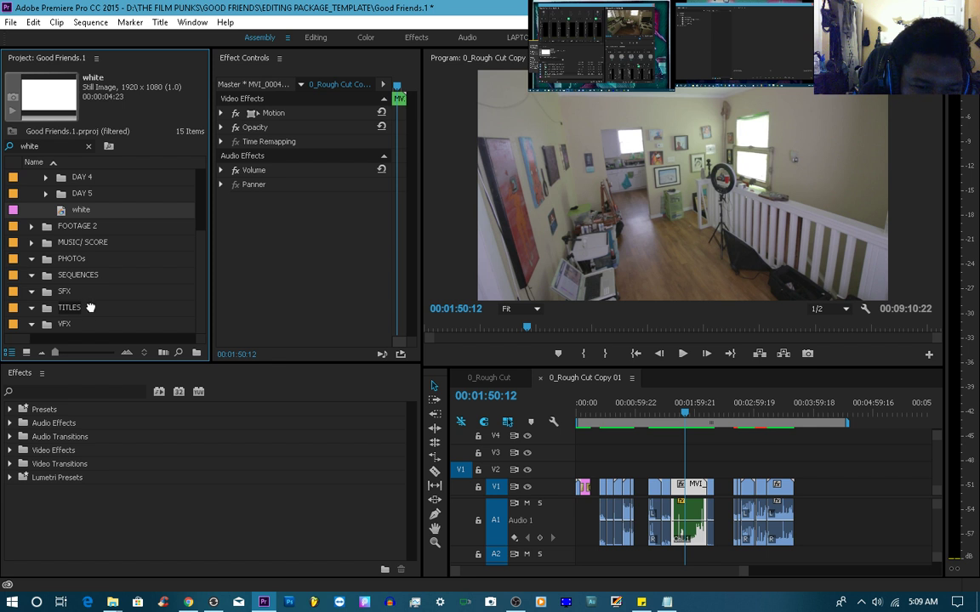
Place the white matte on V1 directly before the clip group that follows the opening title, and again directly after that group
drag(92, 261, 596, 486)
click(588, 429)
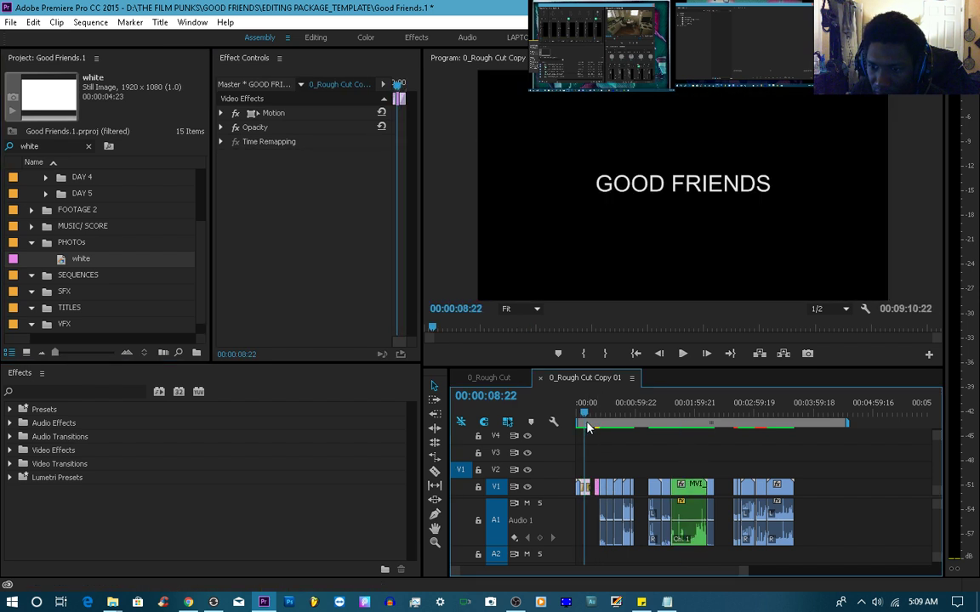
drag(58, 257, 640, 501)
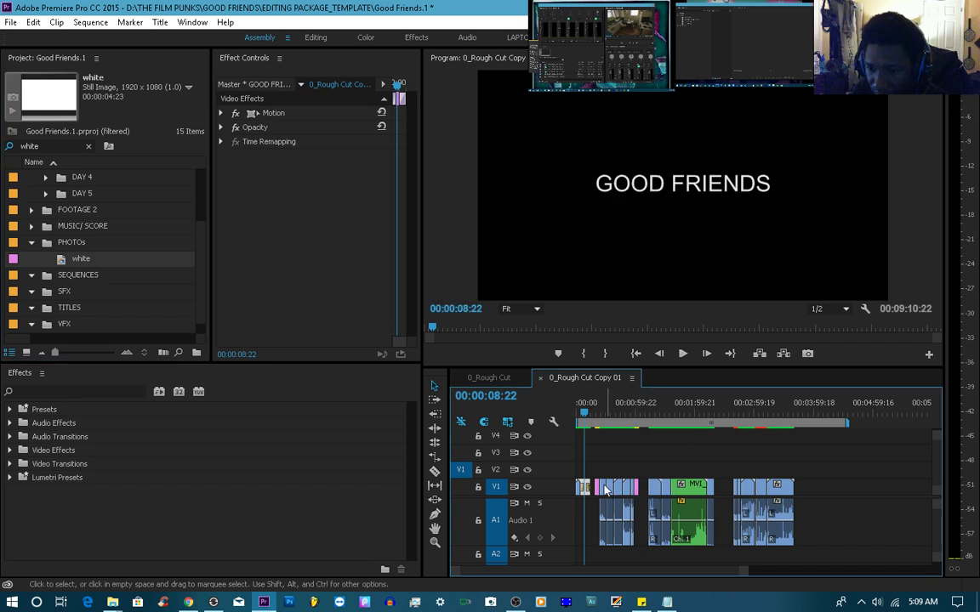
With the playhead on the first white matte at 00:00:20:14, create a default still title named INSERT containing the text INSERT
click(598, 422)
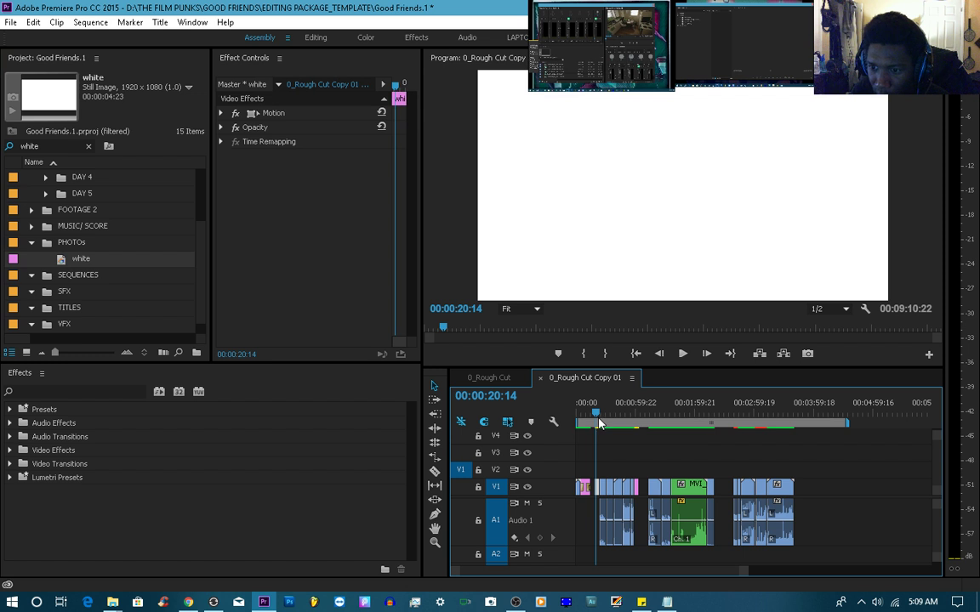
click(160, 22)
mouse_move(213, 59)
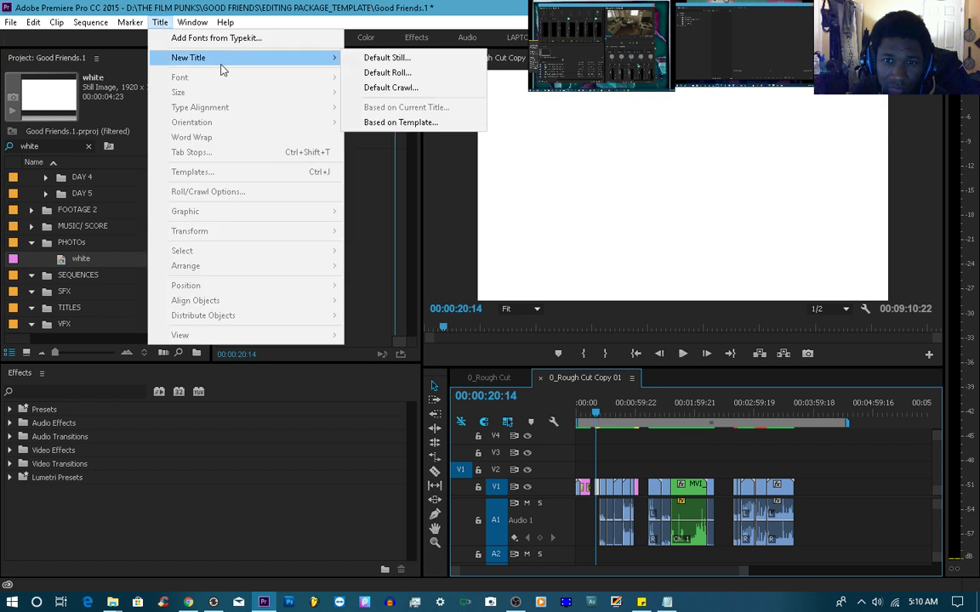
click(381, 58)
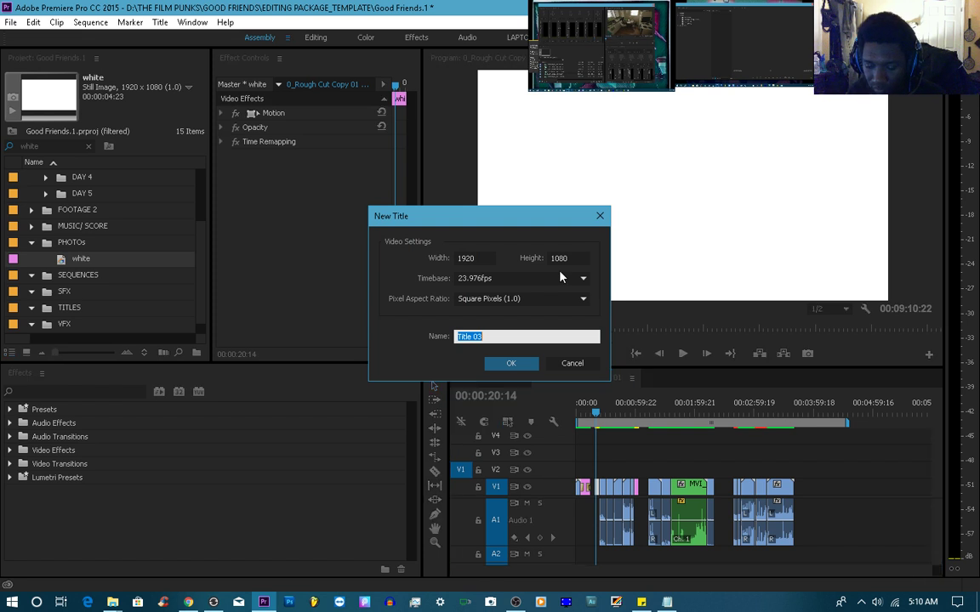
text(INSERT)
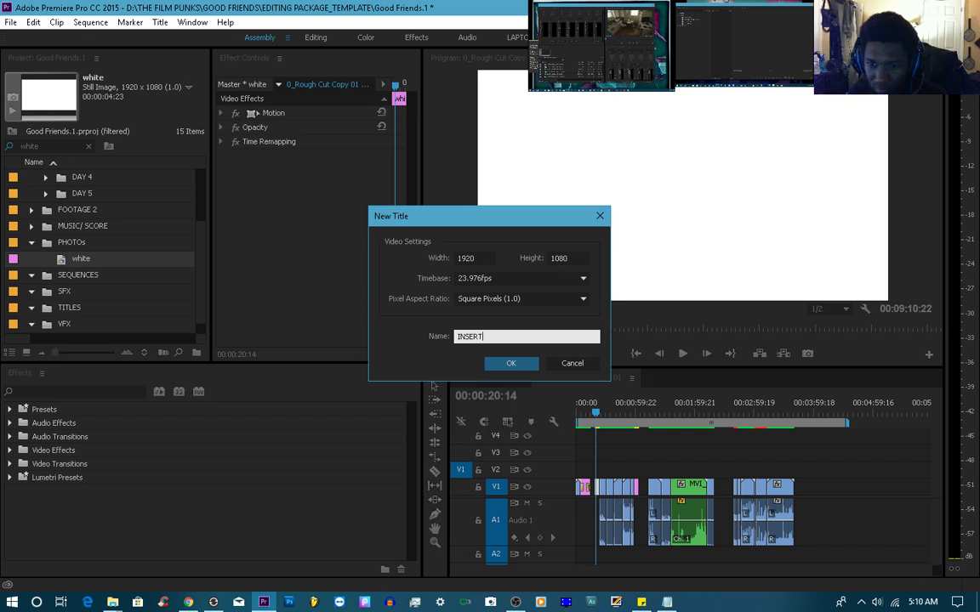
key(Return)
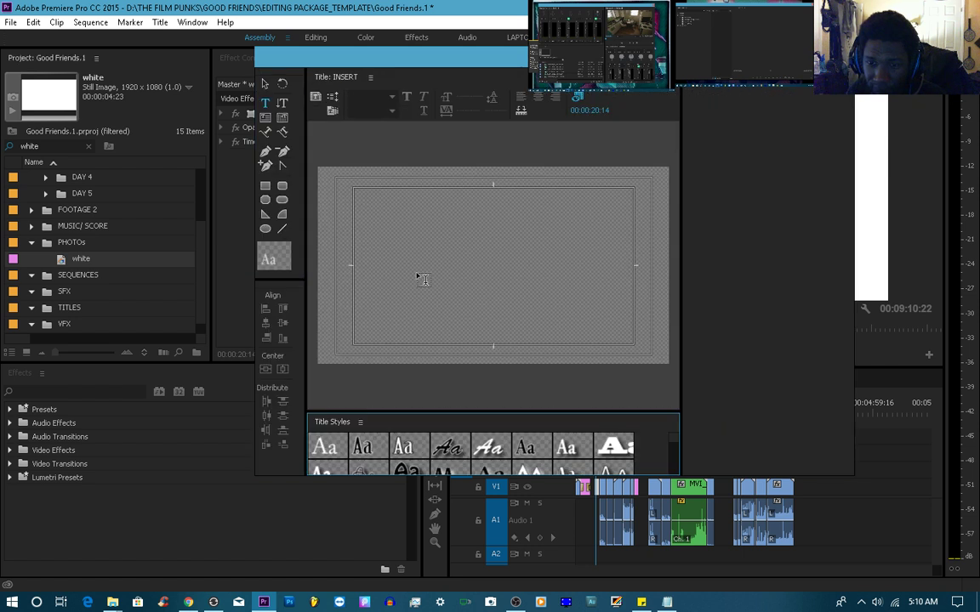
click(416, 255)
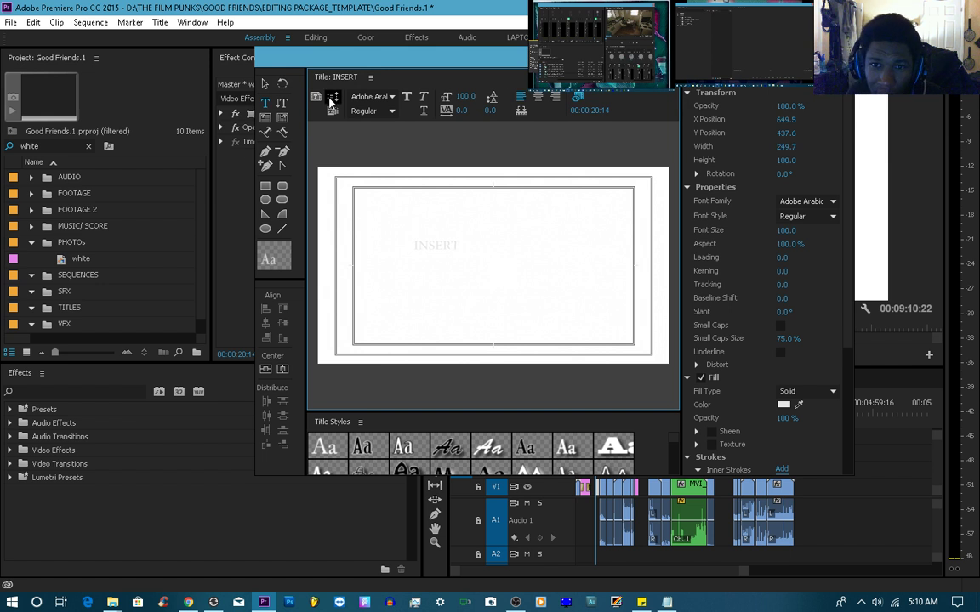
click(265, 85)
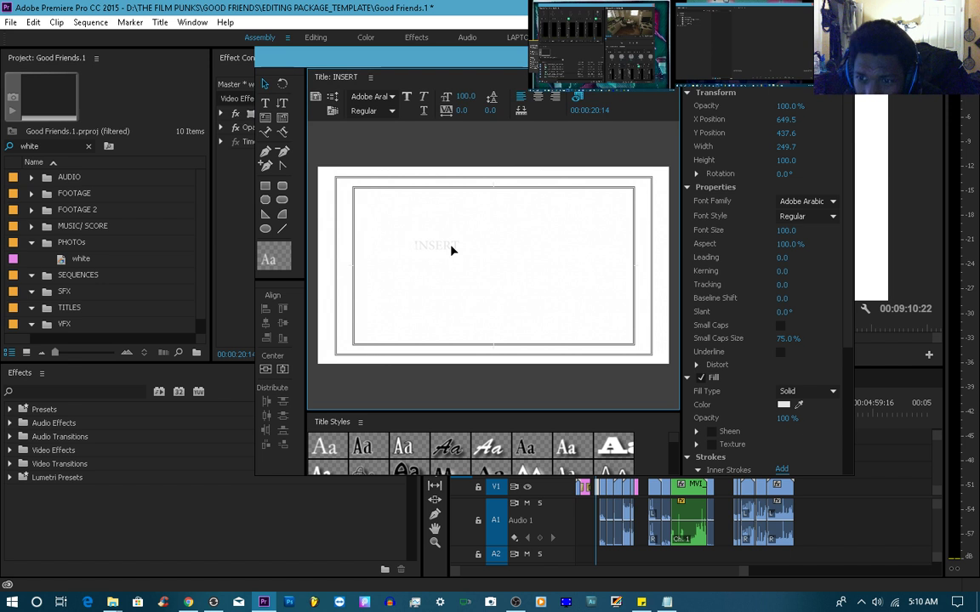
Set the INSERT text's fill color to black (000000)
click(784, 404)
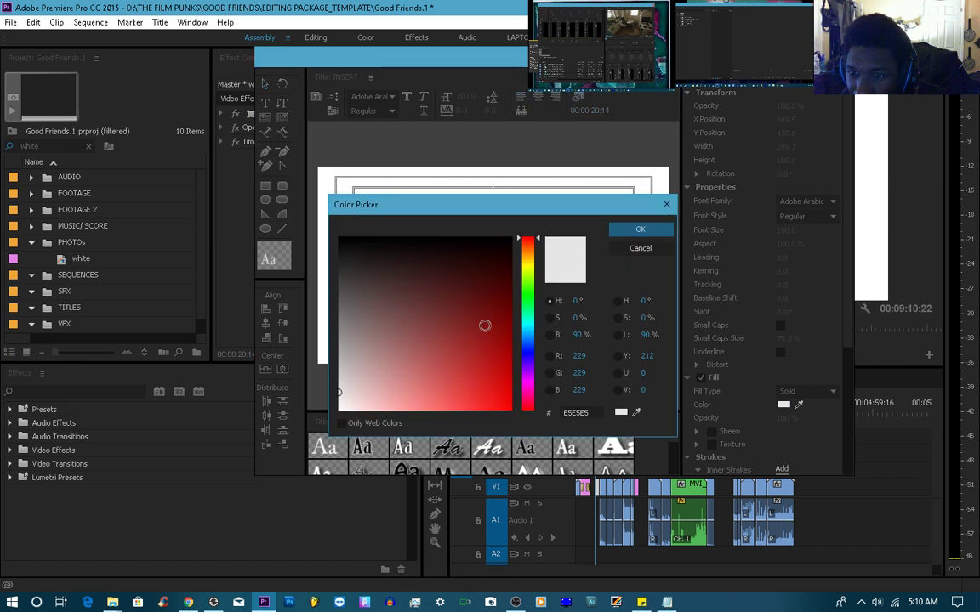
click(425, 238)
drag(425, 239, 387, 236)
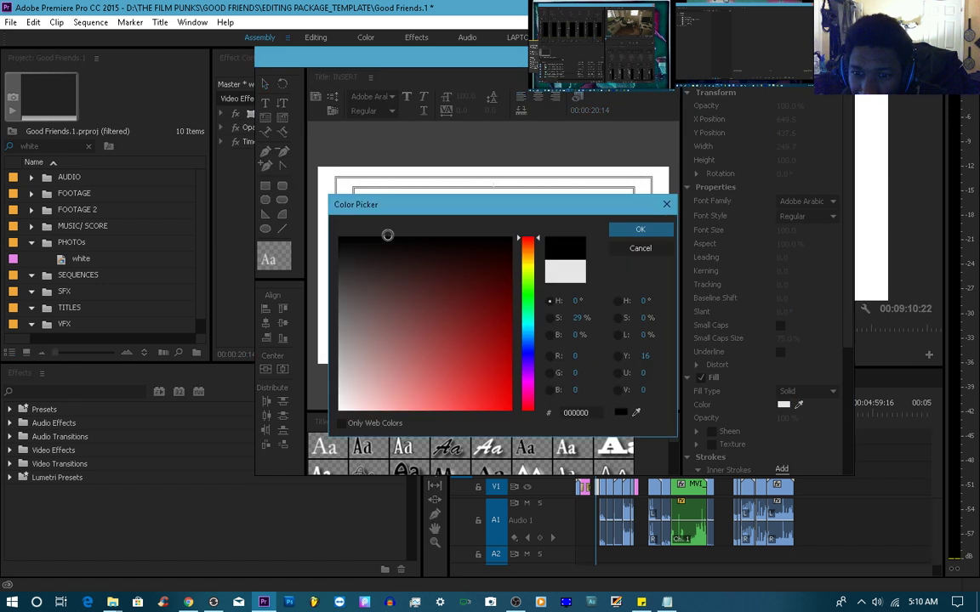
click(647, 230)
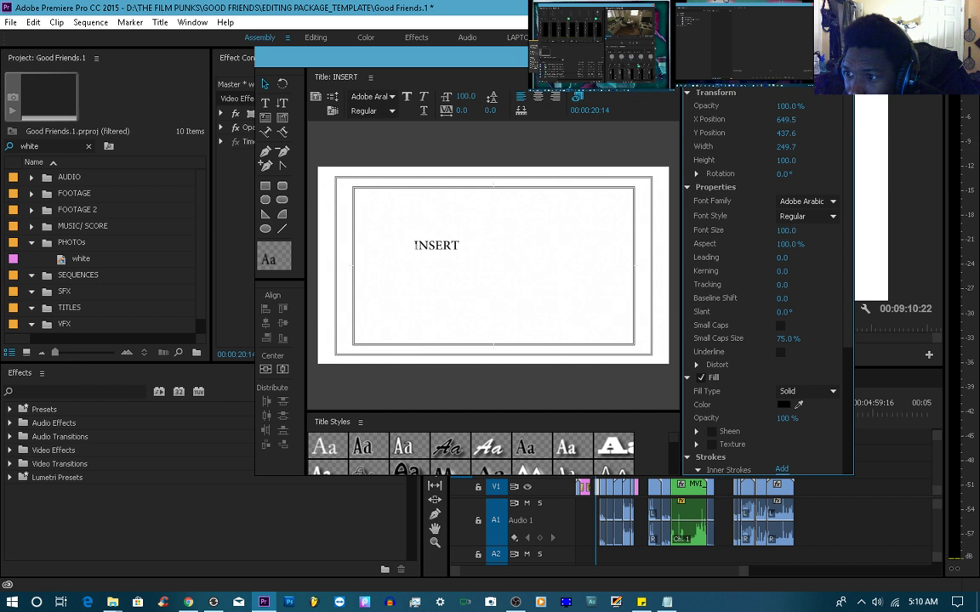
Set the INSERT text's font size to 292 and center it horizontally and vertically in the frame
drag(786, 229, 922, 230)
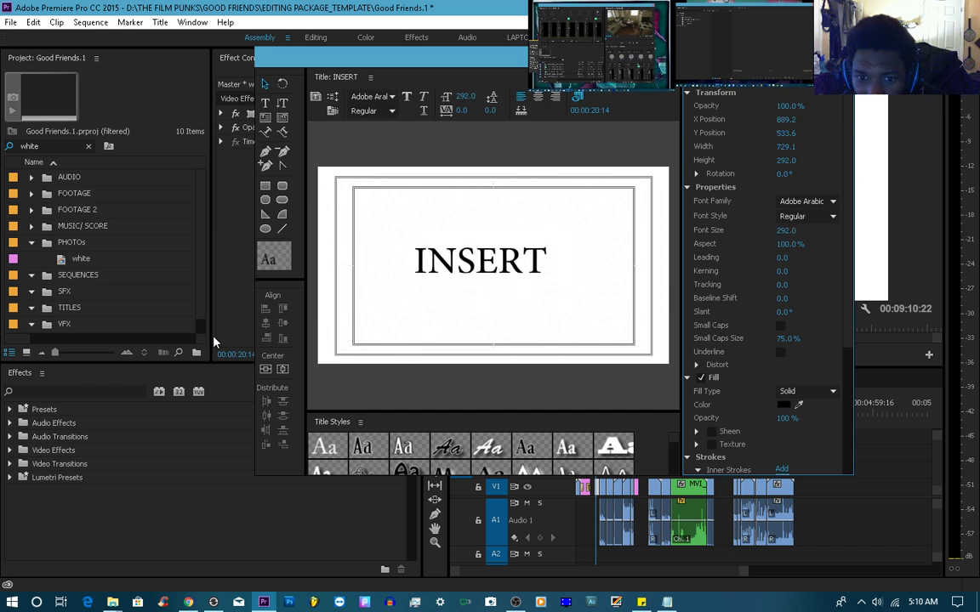
click(266, 369)
click(283, 369)
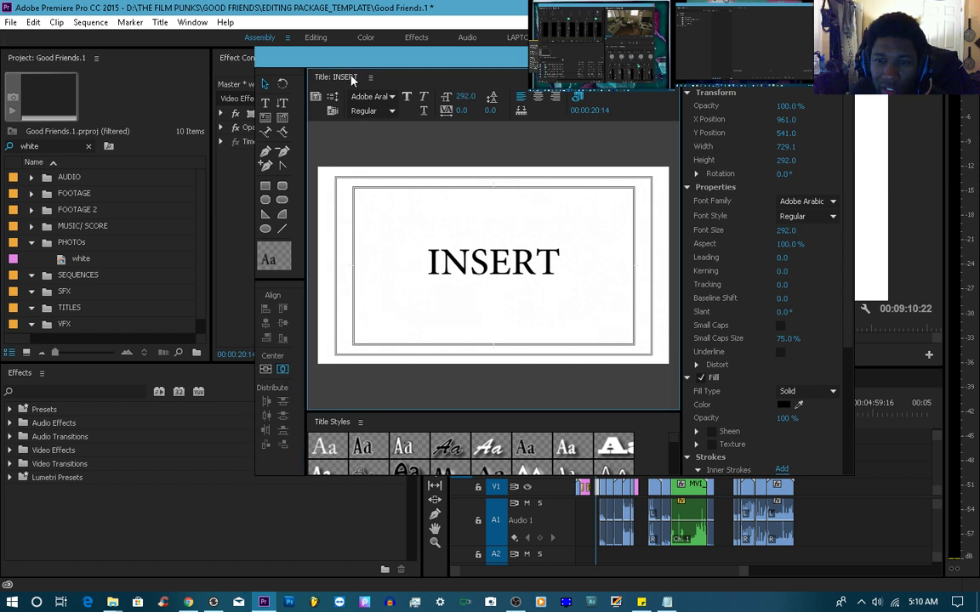
Move the title window aside and widen it to enlarge the title canvas
drag(361, 68, 245, 83)
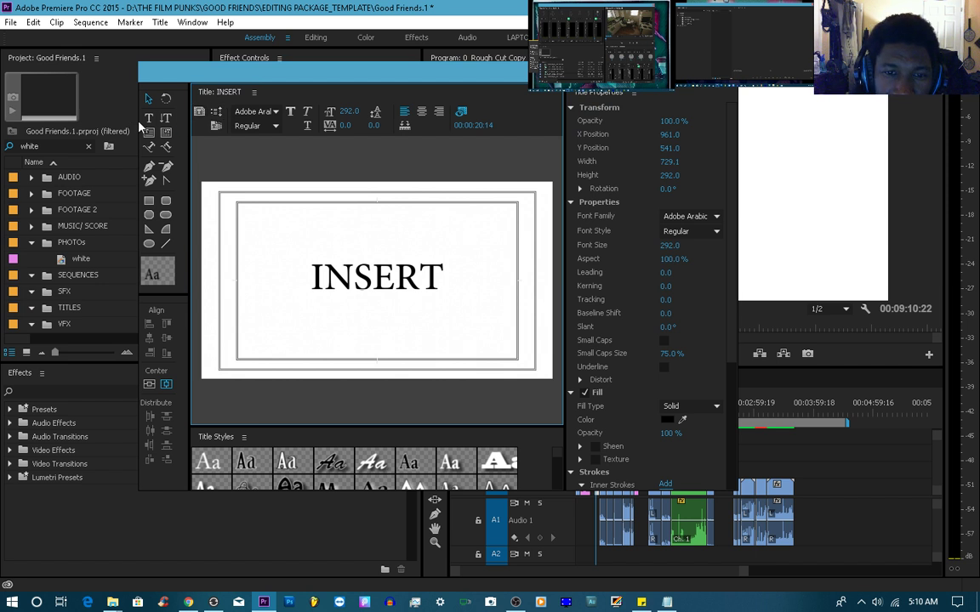
drag(135, 119, 94, 119)
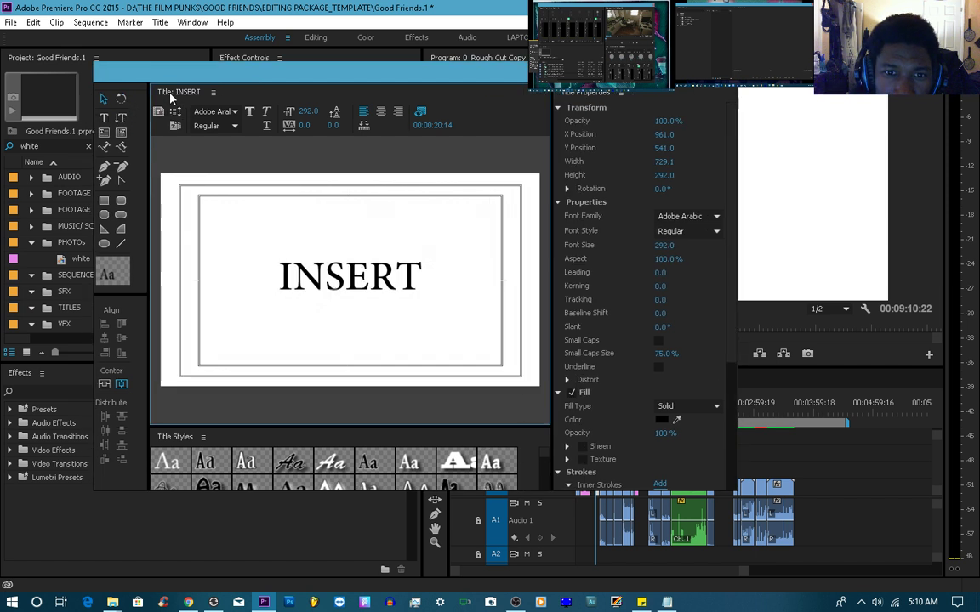
right_click(170, 96)
click(256, 77)
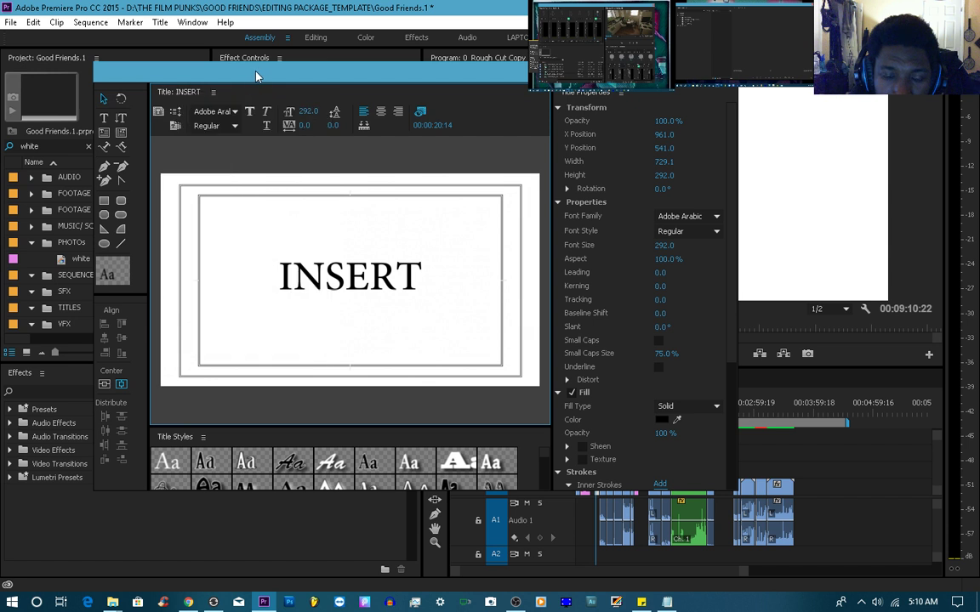
Change the INSERT text's font to Arial in the Black style
click(221, 113)
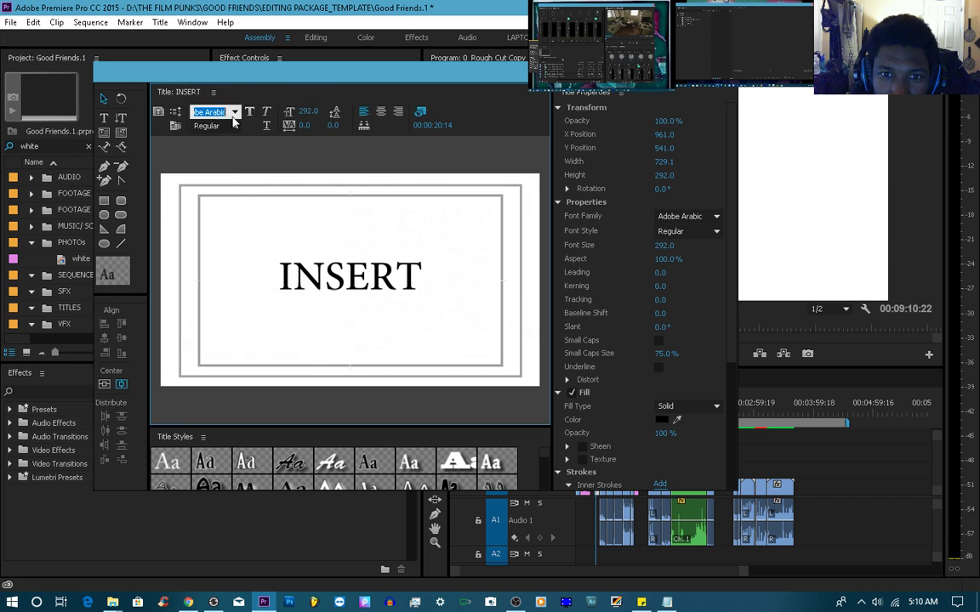
click(233, 117)
click(236, 122)
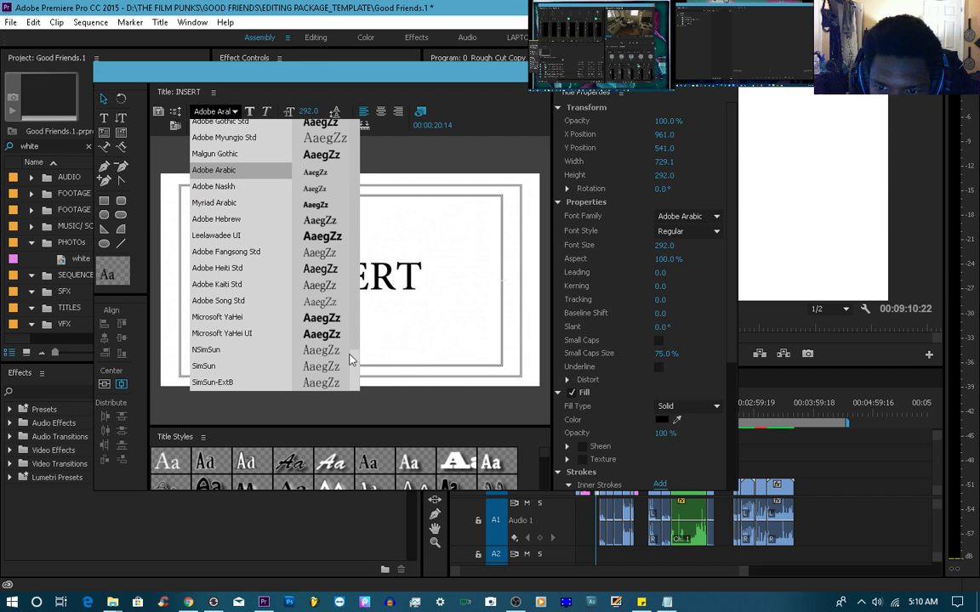
drag(350, 357, 349, 128)
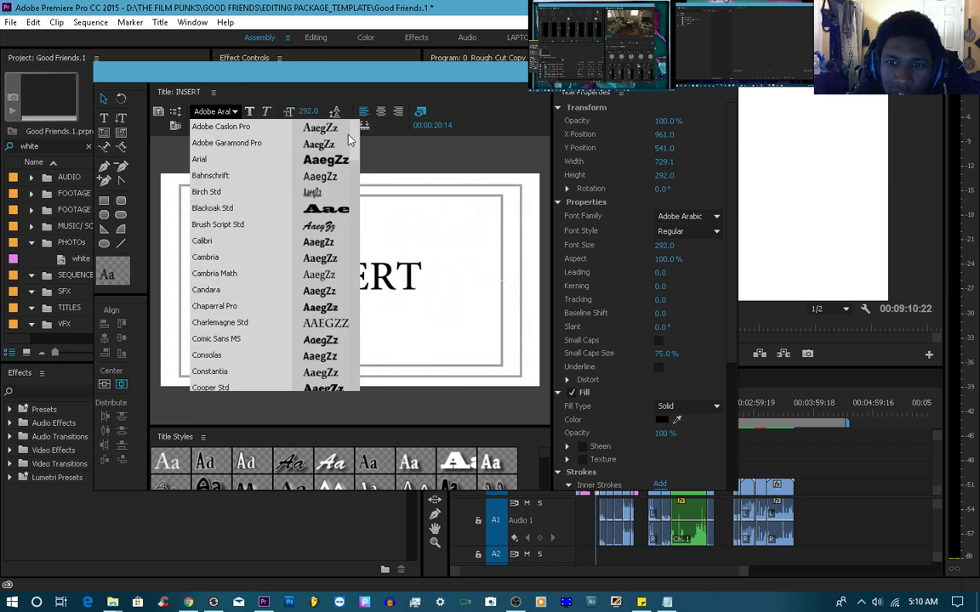
click(246, 161)
click(232, 127)
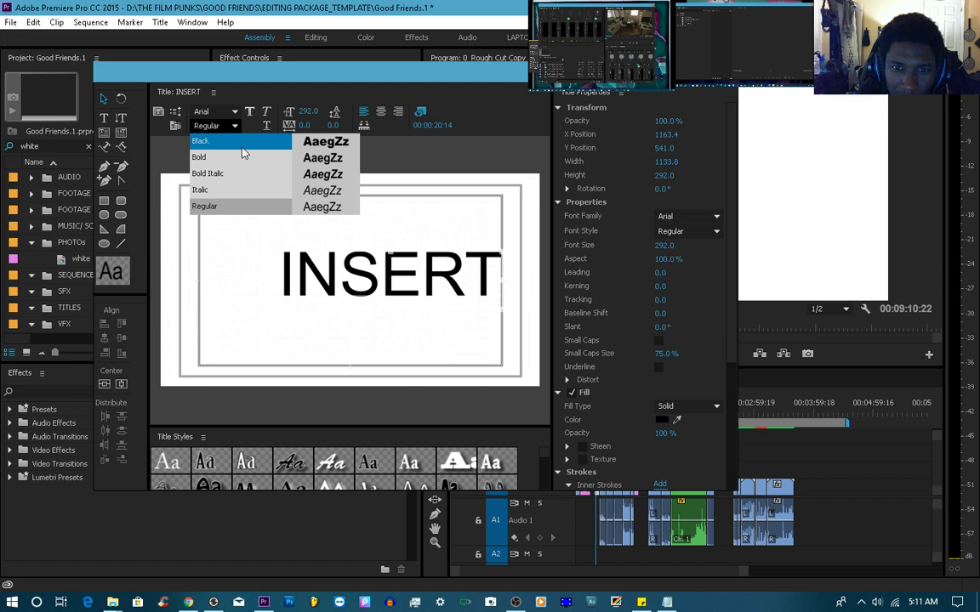
click(242, 146)
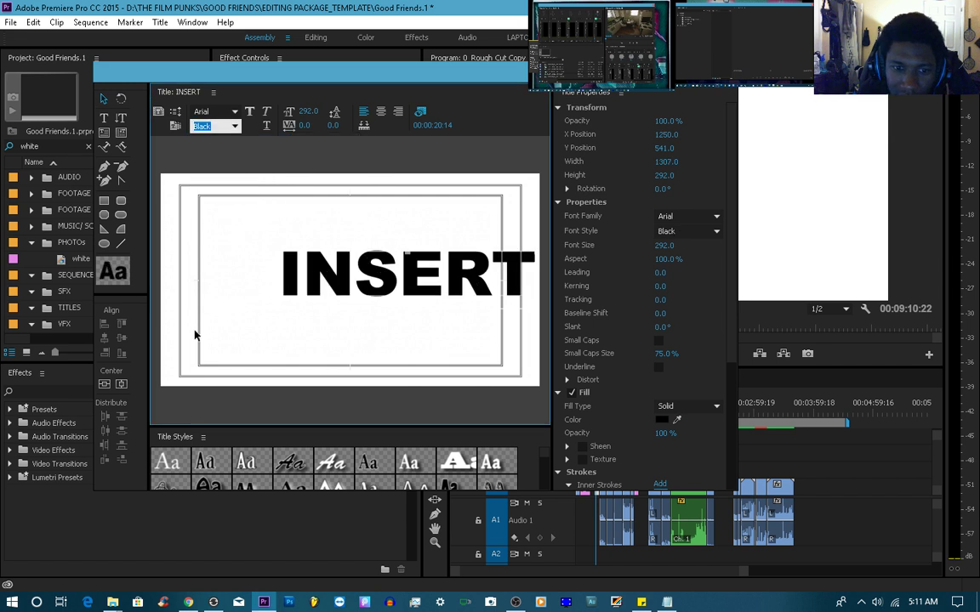
Set the INSERT text's font size to 183, center it horizontally and vertically in the frame, and close the title
click(122, 385)
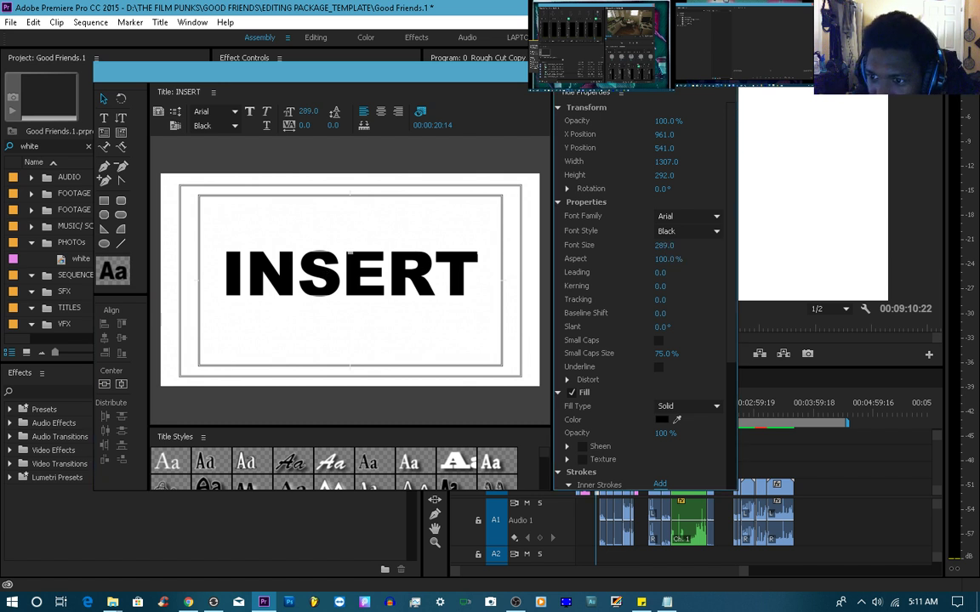
drag(665, 246, 572, 246)
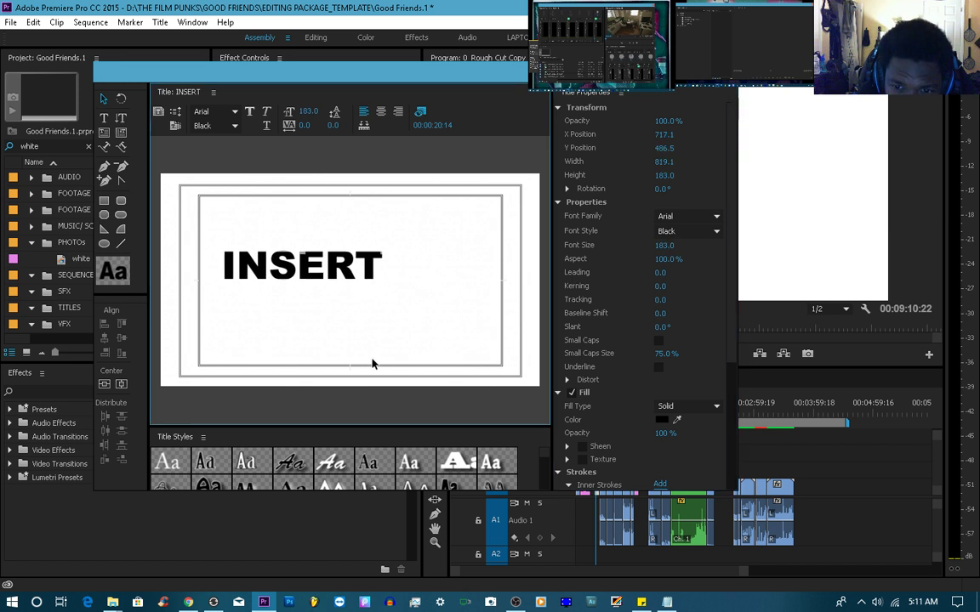
drag(349, 289, 346, 279)
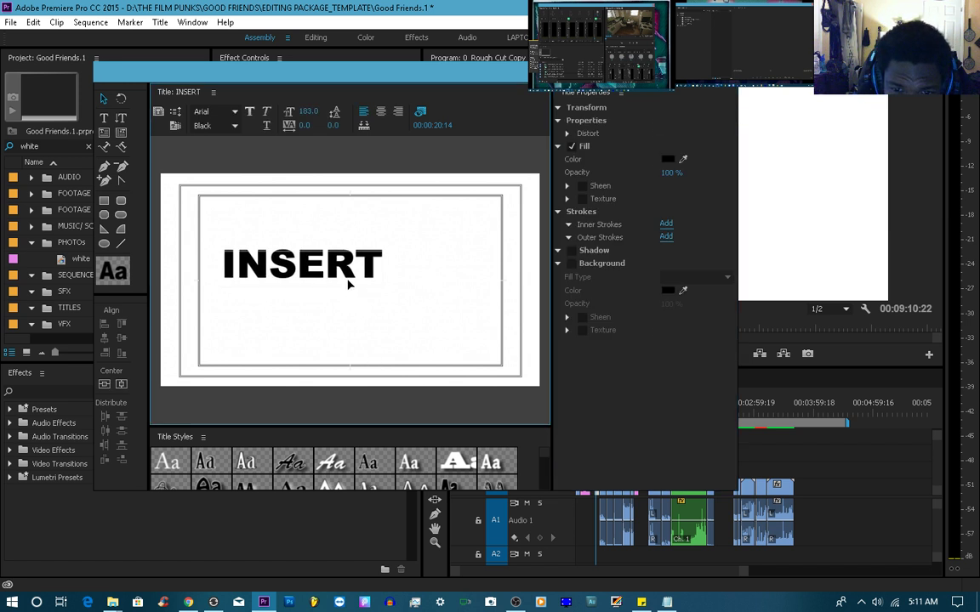
click(121, 383)
click(104, 384)
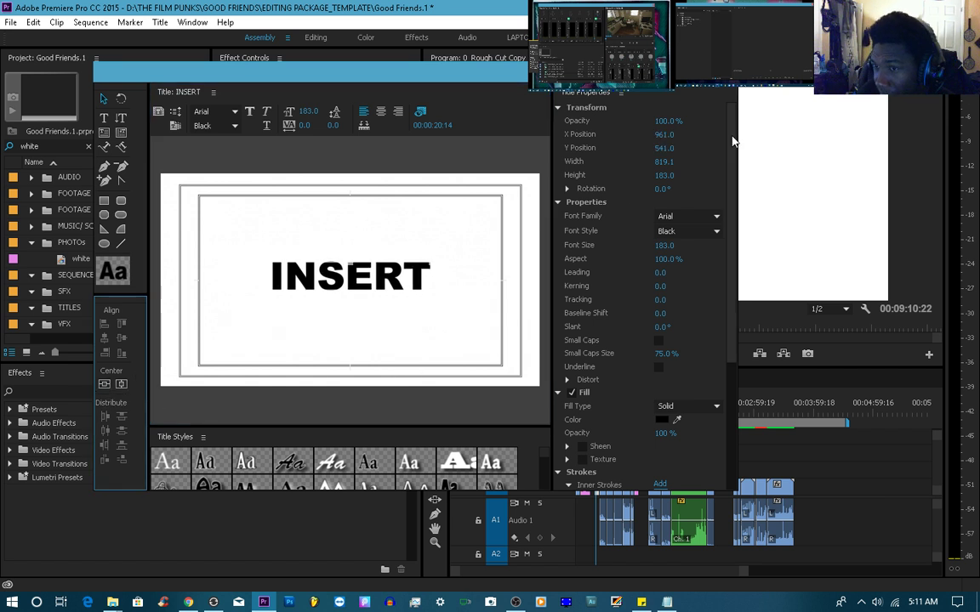
key(ctrl+s)
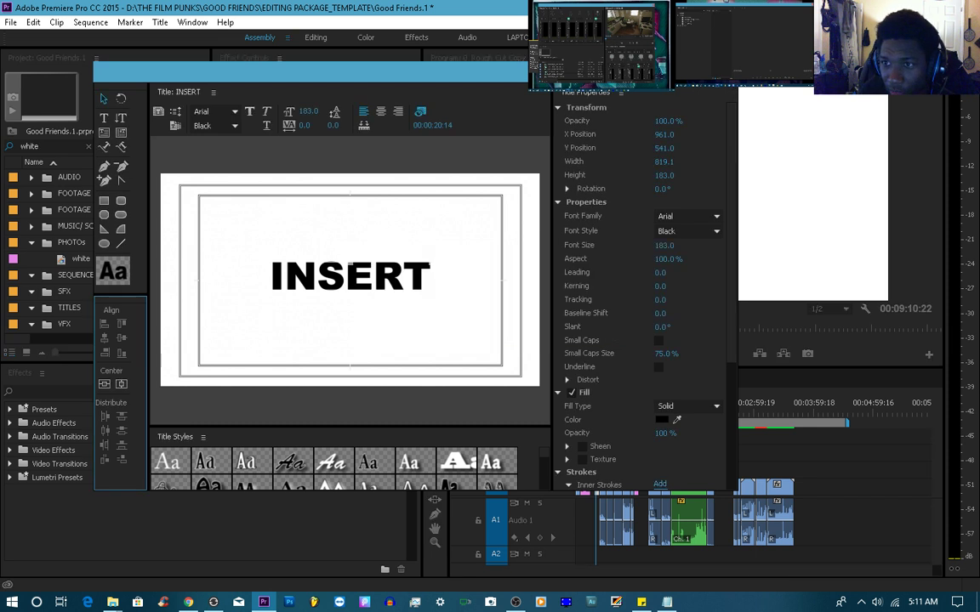
key(ctrl+w)
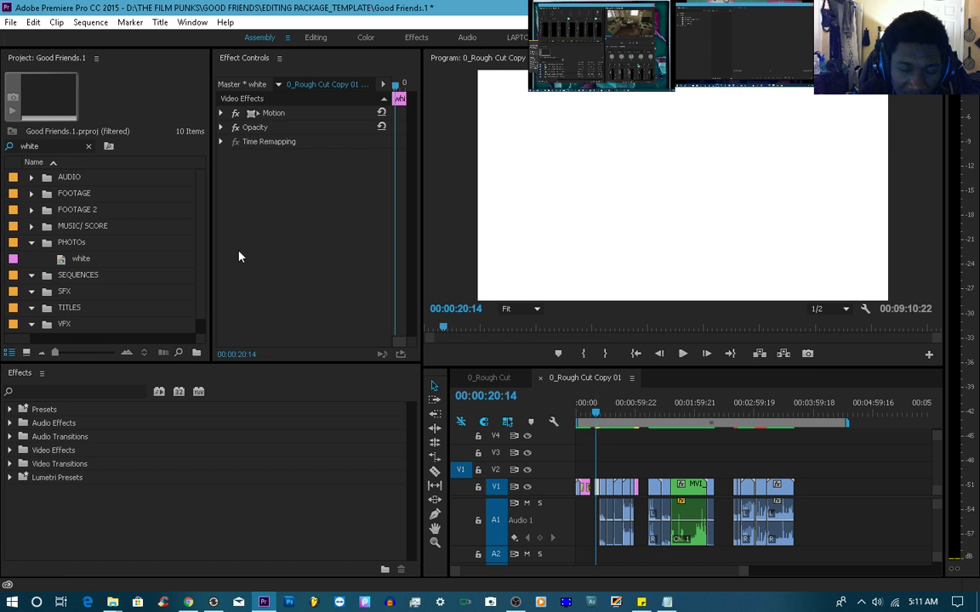
Clear the project search filter and move the INSERT title from the PHOTOs bin to the TITLES bin
click(200, 255)
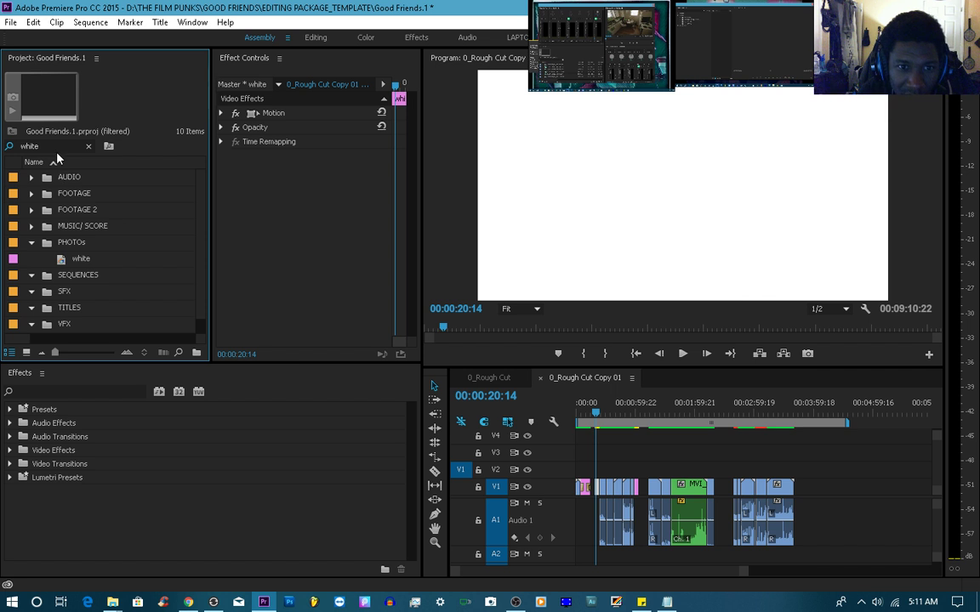
click(88, 146)
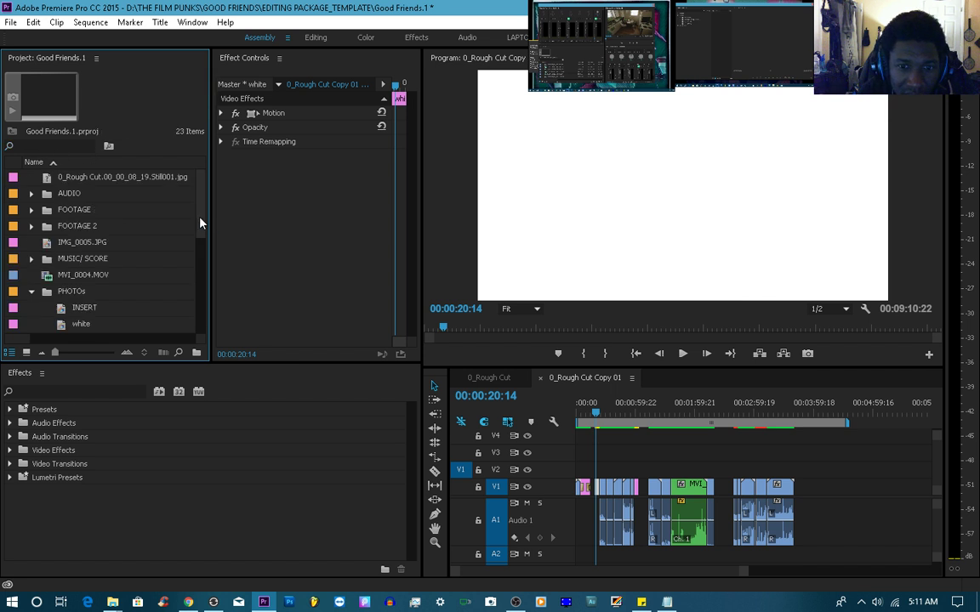
drag(200, 223, 193, 248)
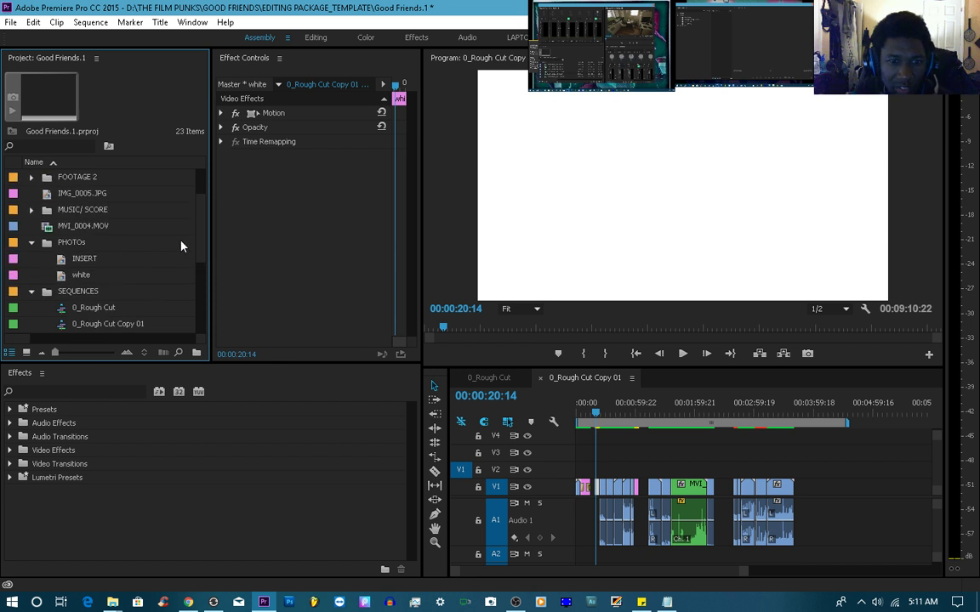
click(83, 262)
scroll(138, 319, down, 5)
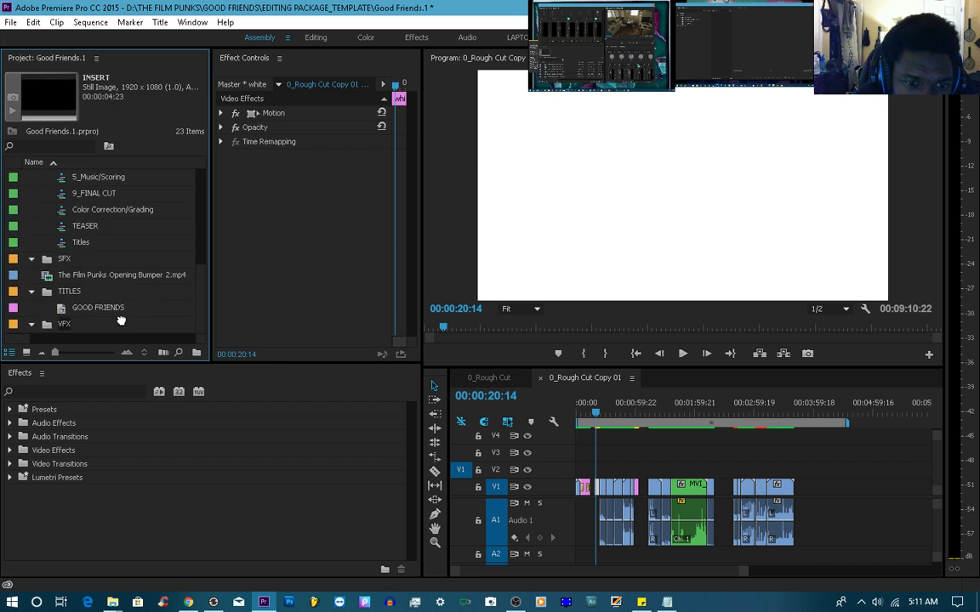
scroll(89, 310, down, 1)
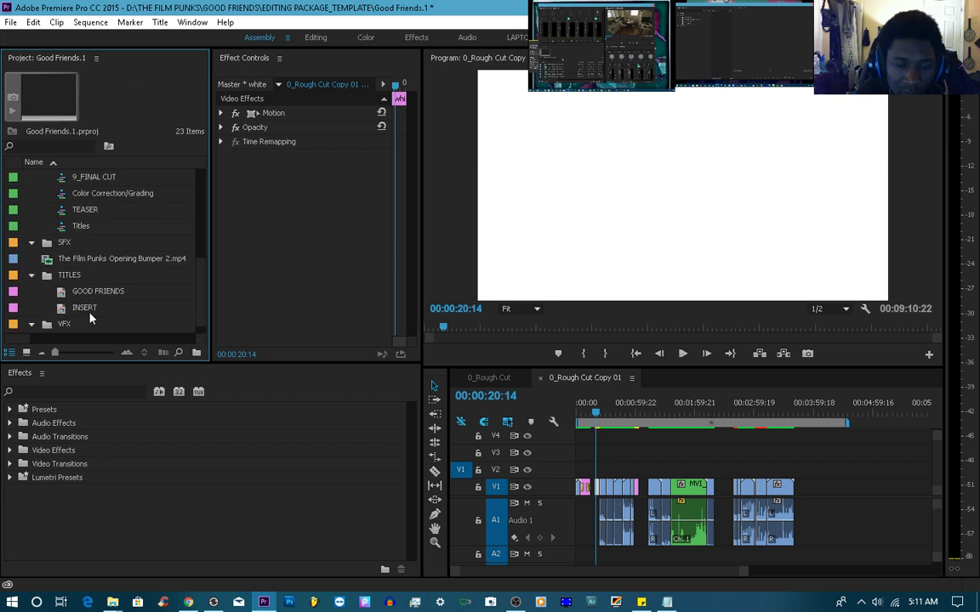
Place the INSERT title on V2 directly above the first white clip and link the two clips
drag(76, 312, 594, 468)
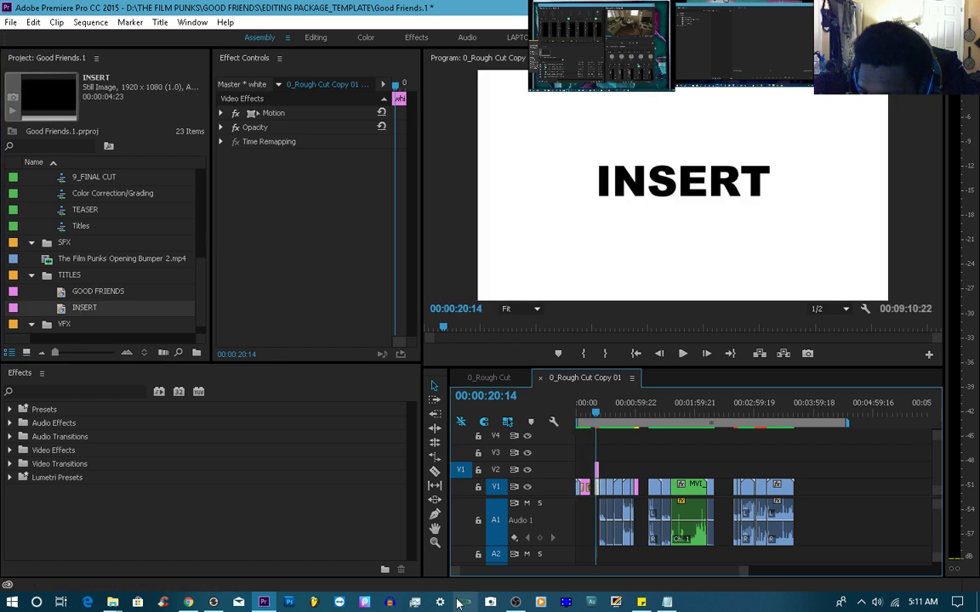
drag(456, 570, 531, 570)
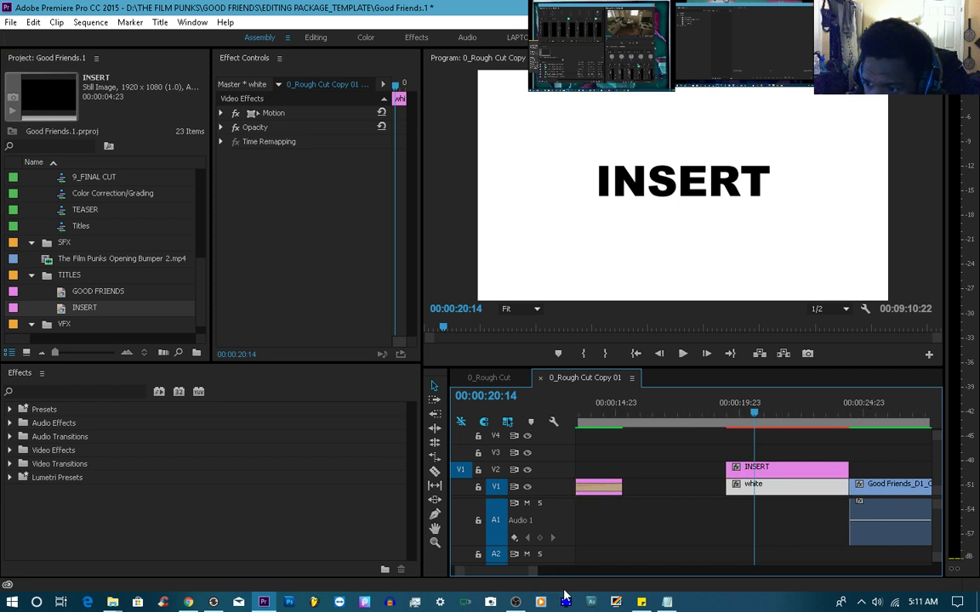
drag(775, 498, 775, 500)
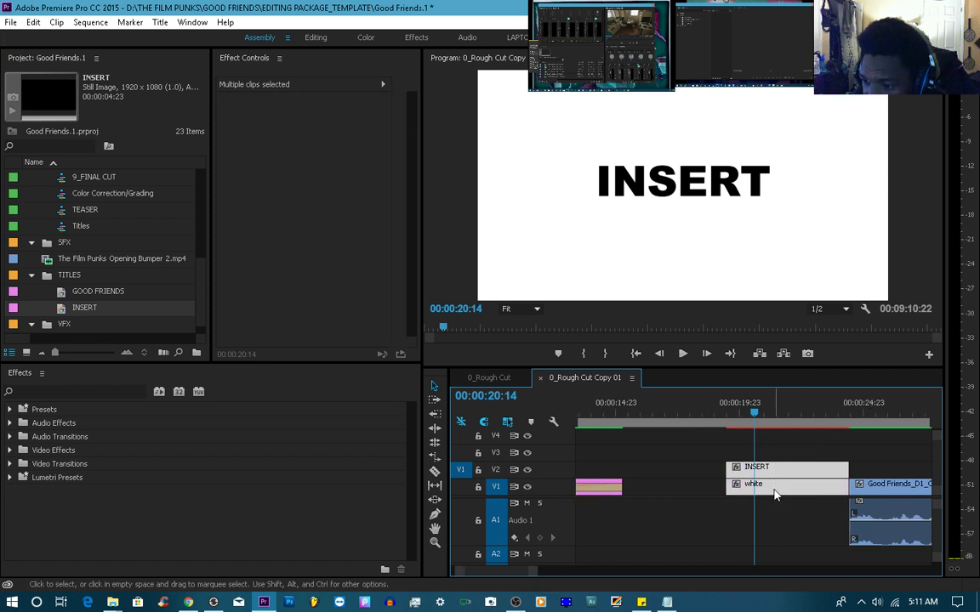
right_click(775, 492)
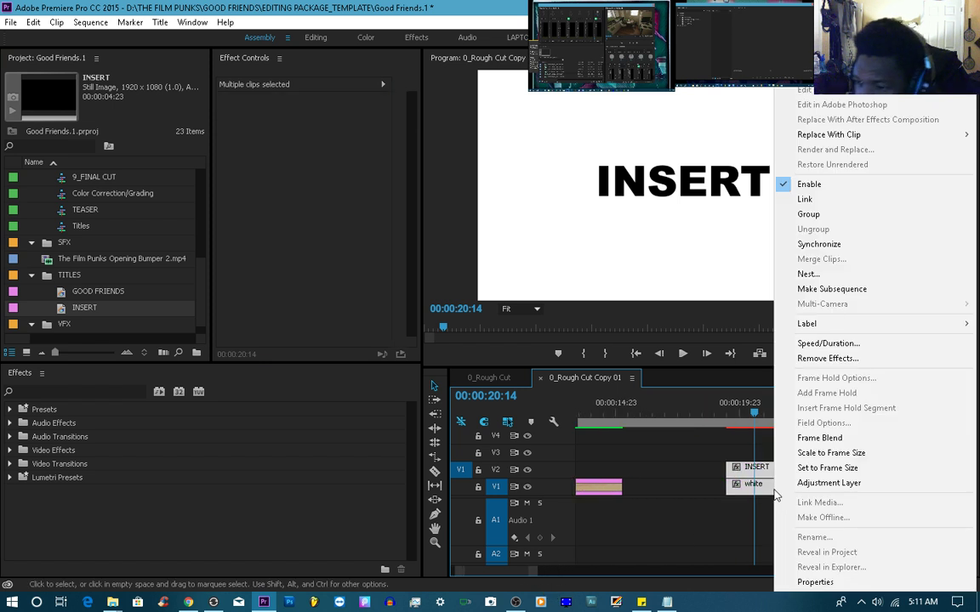
click(831, 204)
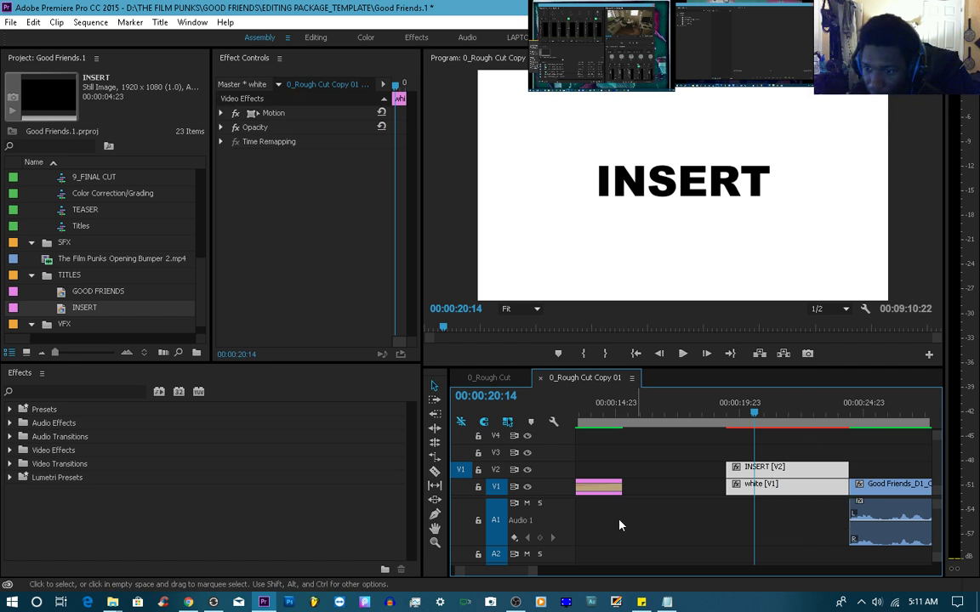
Delete the Eddy.mp3 clip from A7 and ripple-delete the gap before the linked INSERT and white clips
click(642, 487)
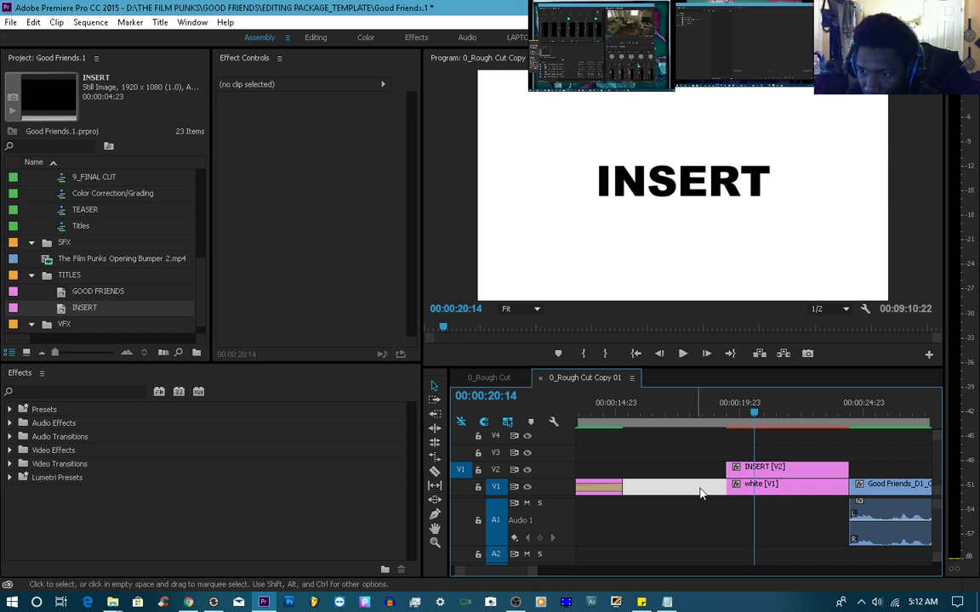
scroll(851, 527, down, 3)
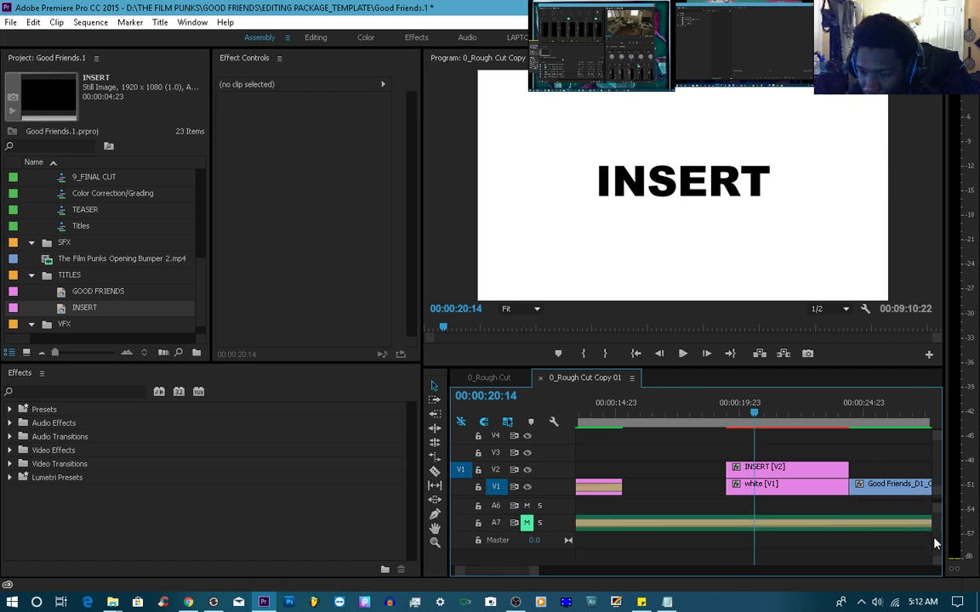
click(849, 527)
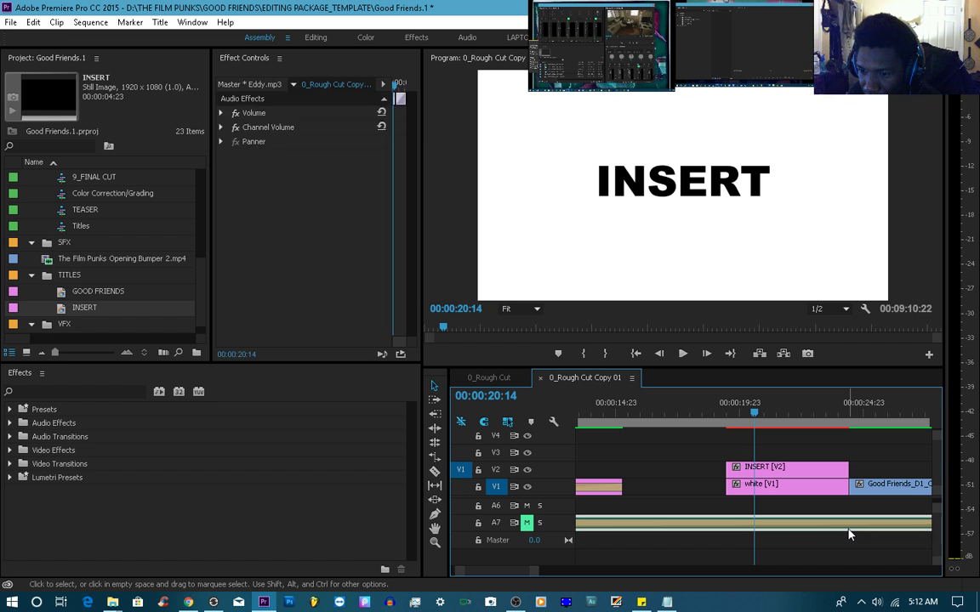
drag(459, 572, 289, 589)
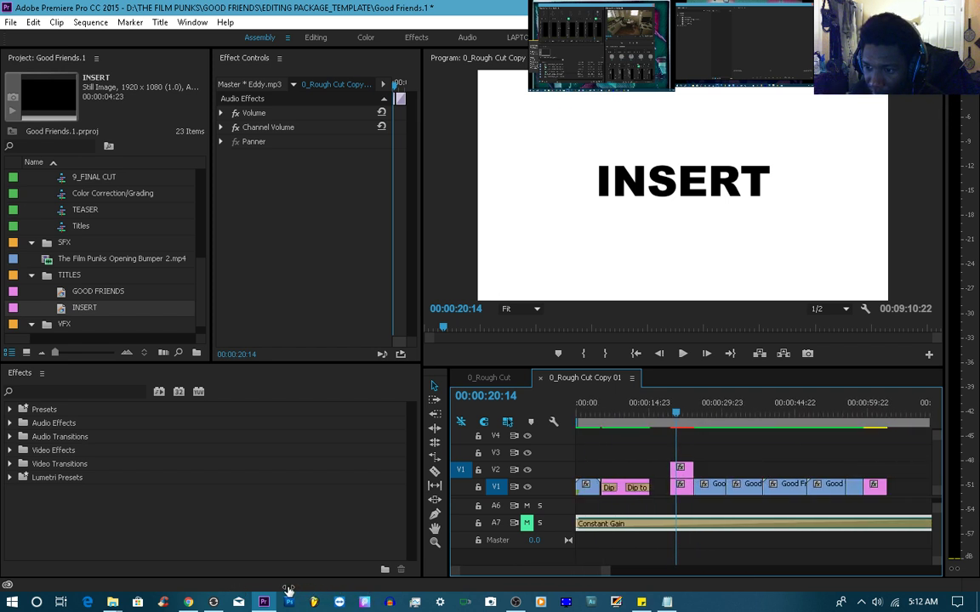
click(595, 537)
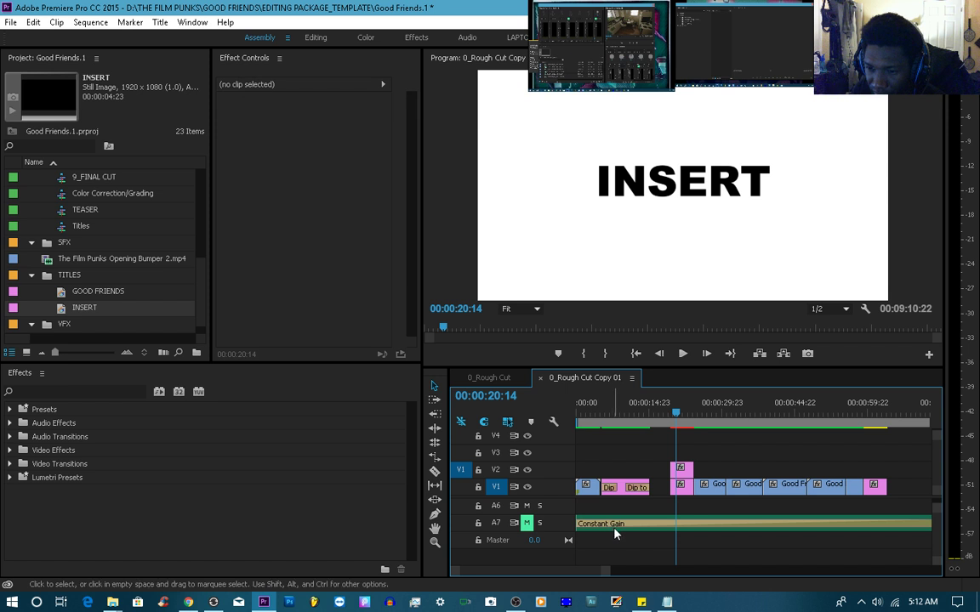
click(616, 527)
key(Delete)
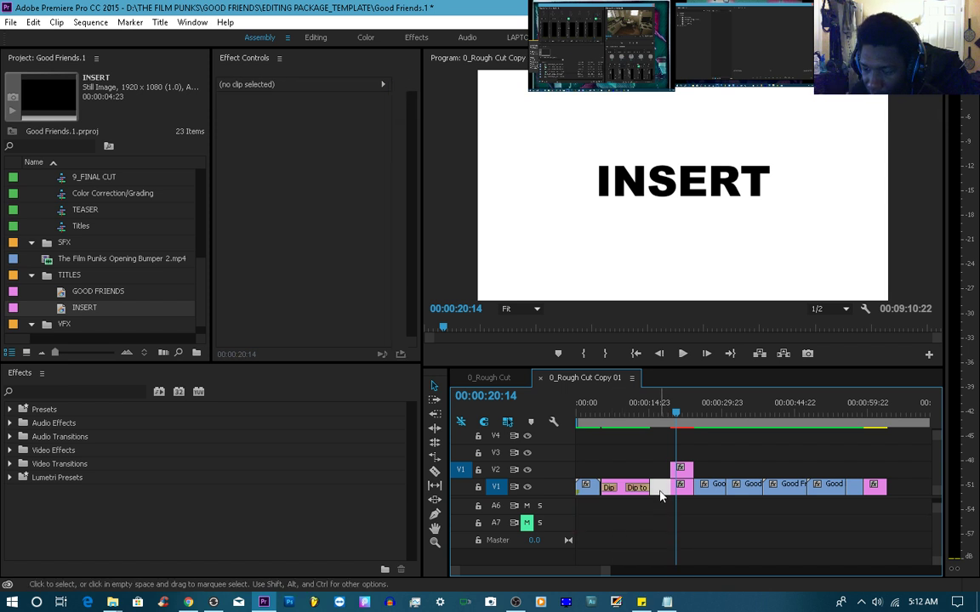
key(Delete)
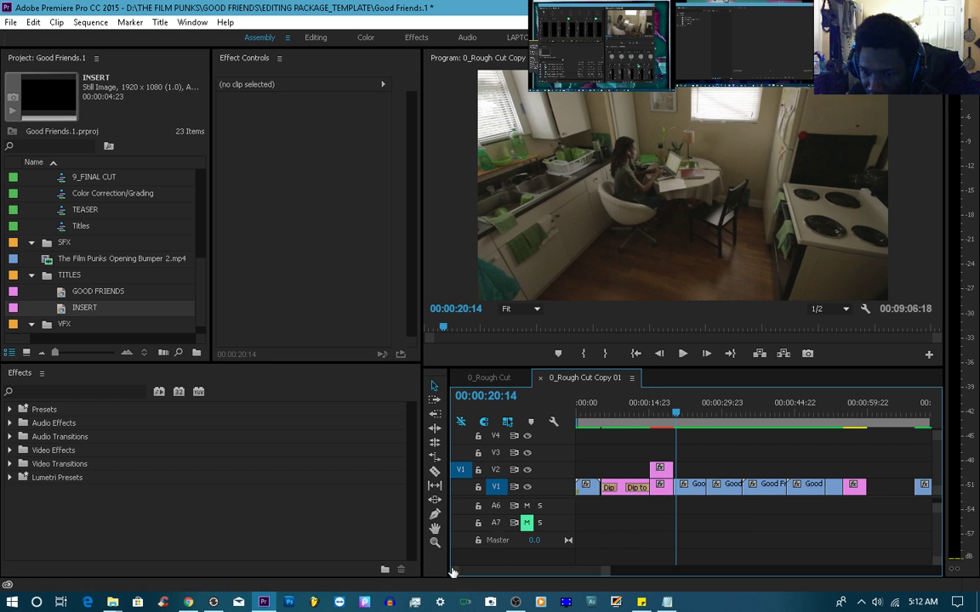
Paste a copy of the linked INSERT and white clips at 00:01:02:14, in the gap after the remaining single white clip
scroll(453, 573, up, 5)
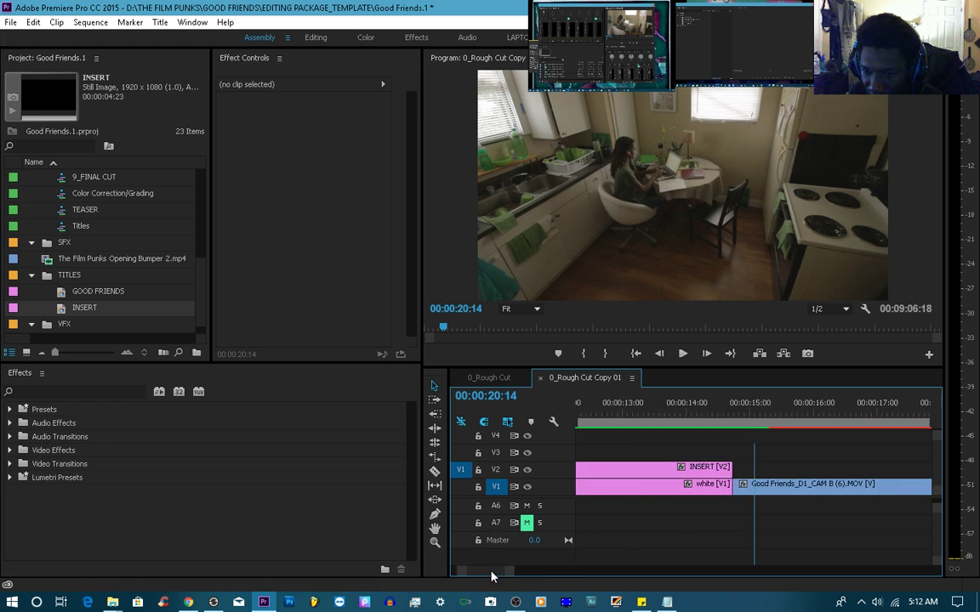
mouse_move(497, 573)
mouse_down()
mouse_move(473, 576)
mouse_move(494, 576)
mouse_up()
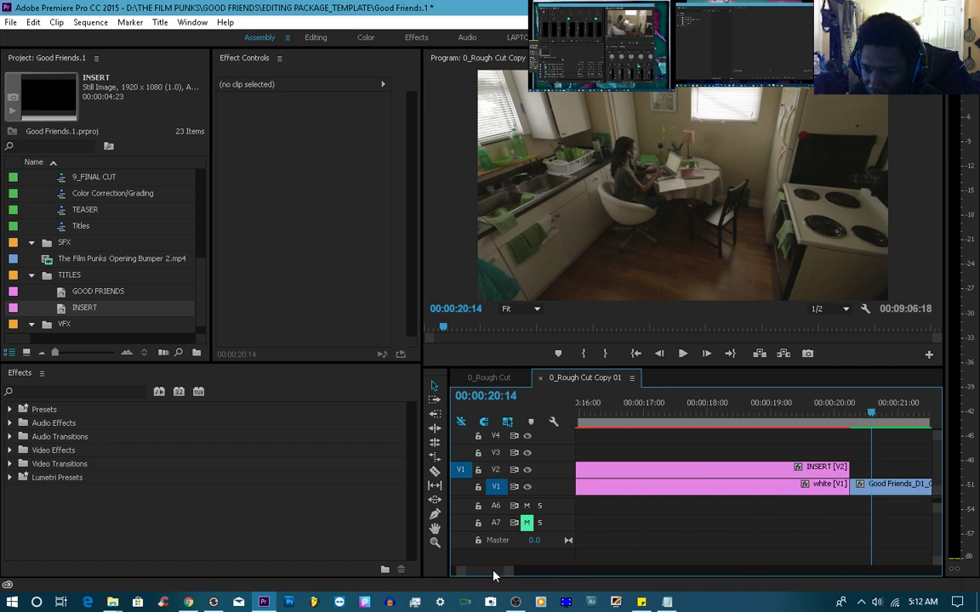
scroll(459, 576, down, 4)
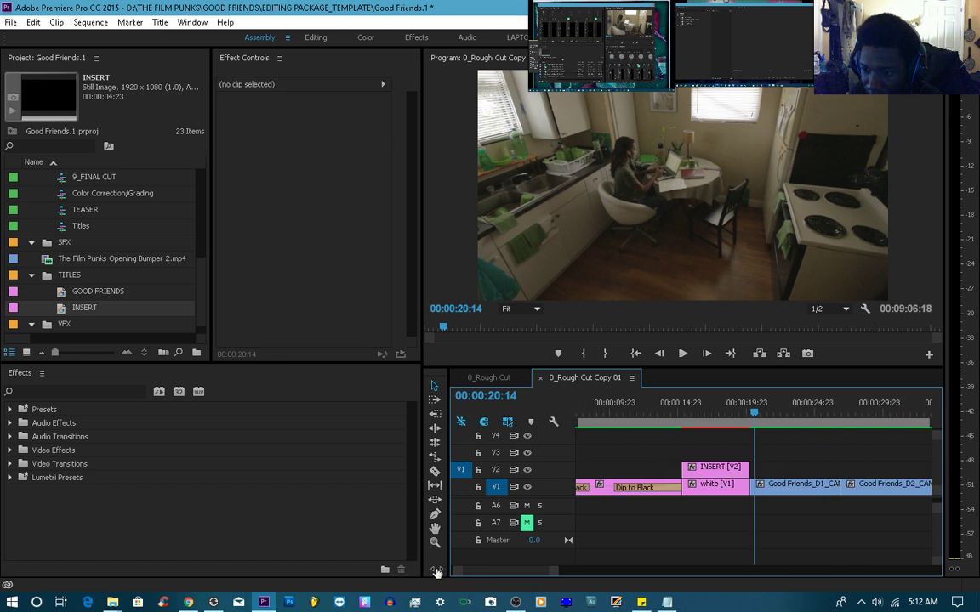
drag(474, 576, 488, 578)
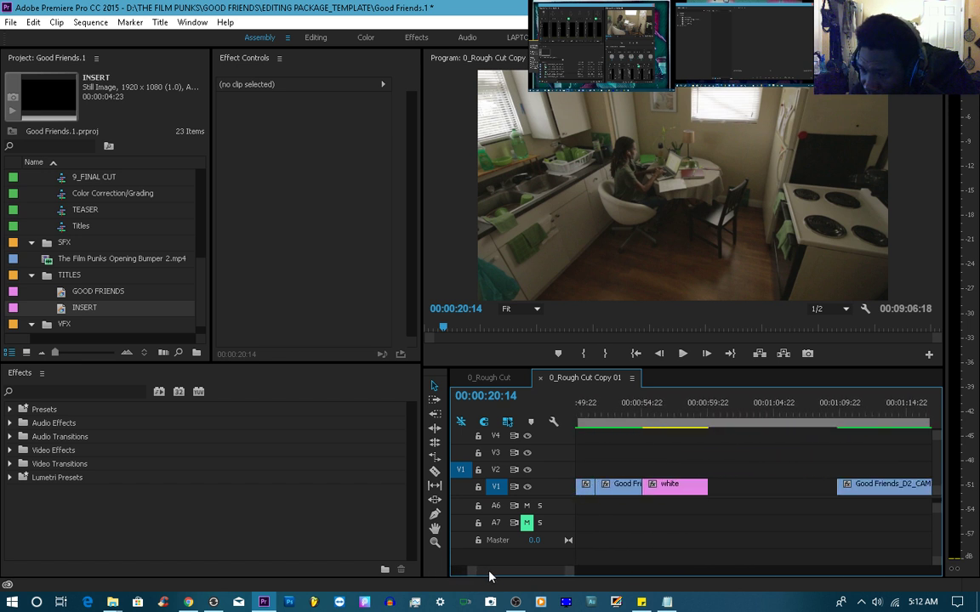
click(668, 417)
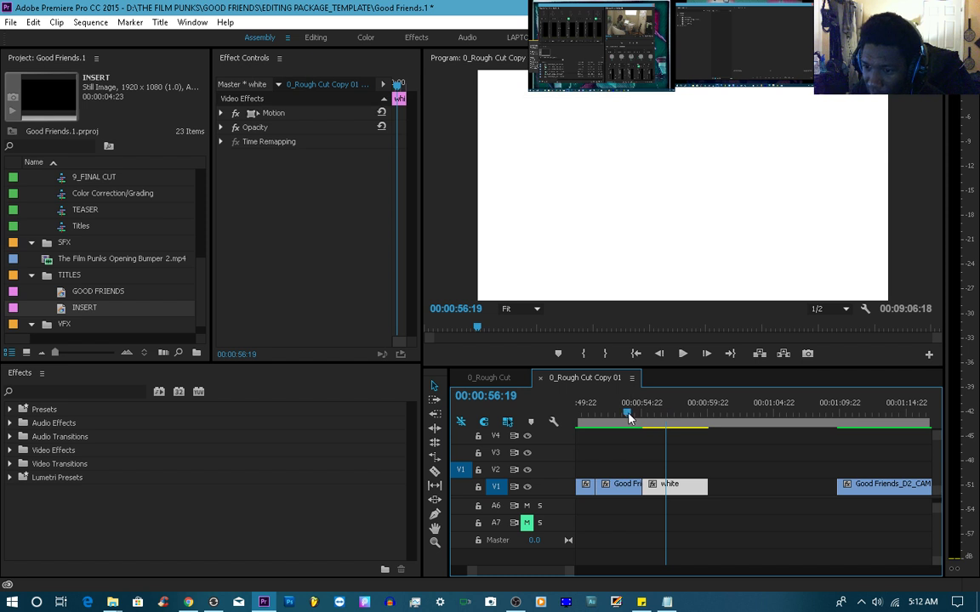
drag(629, 417, 743, 420)
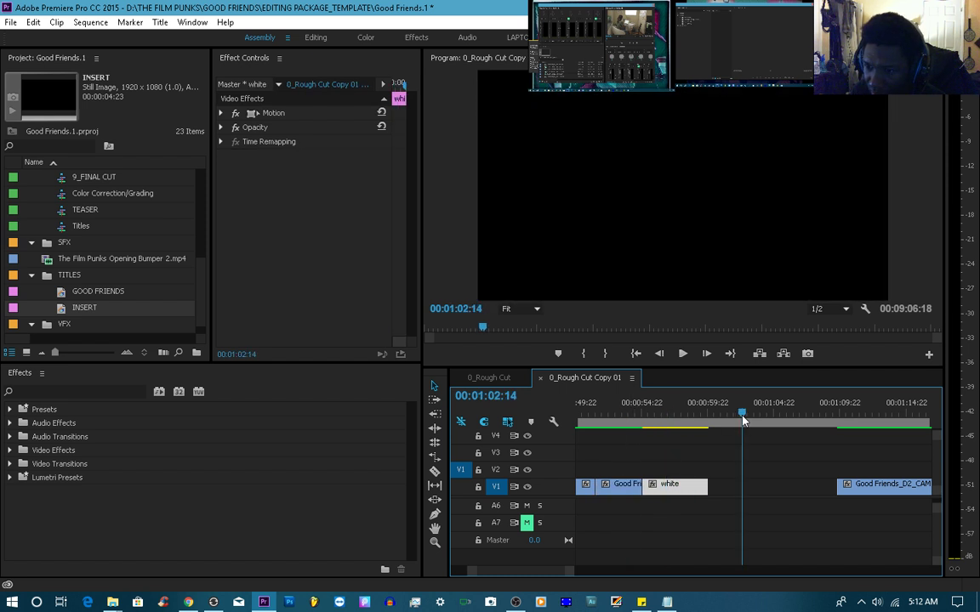
key(ctrl+v)
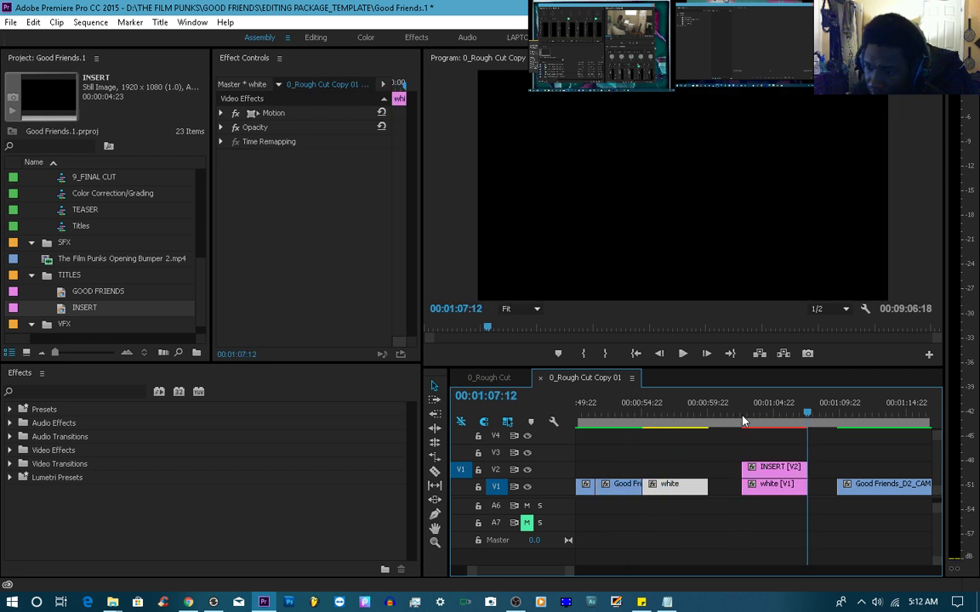
Delete the single white clip and close the gaps before and after the pasted INSERT and white pair
key(Delete)
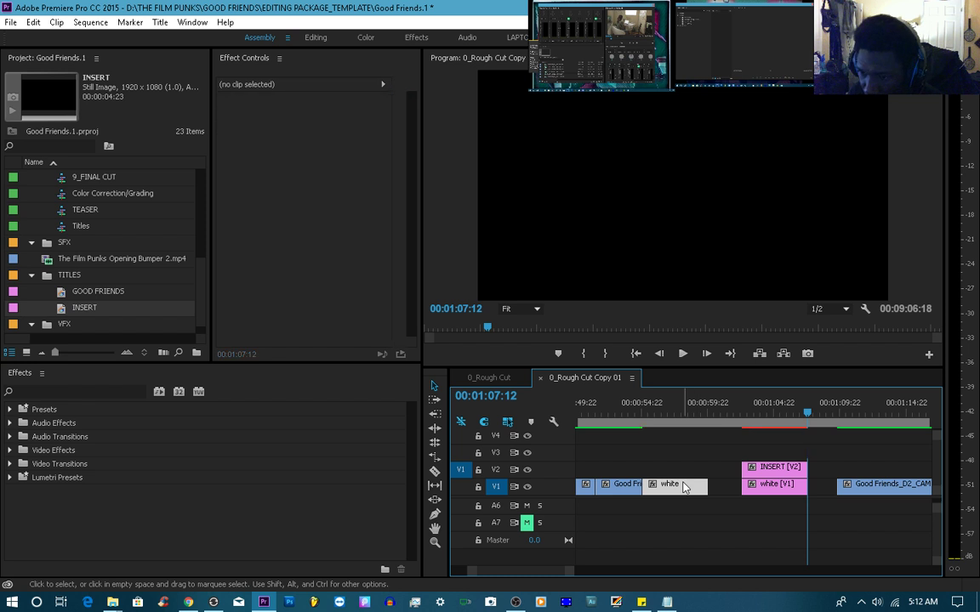
click(662, 491)
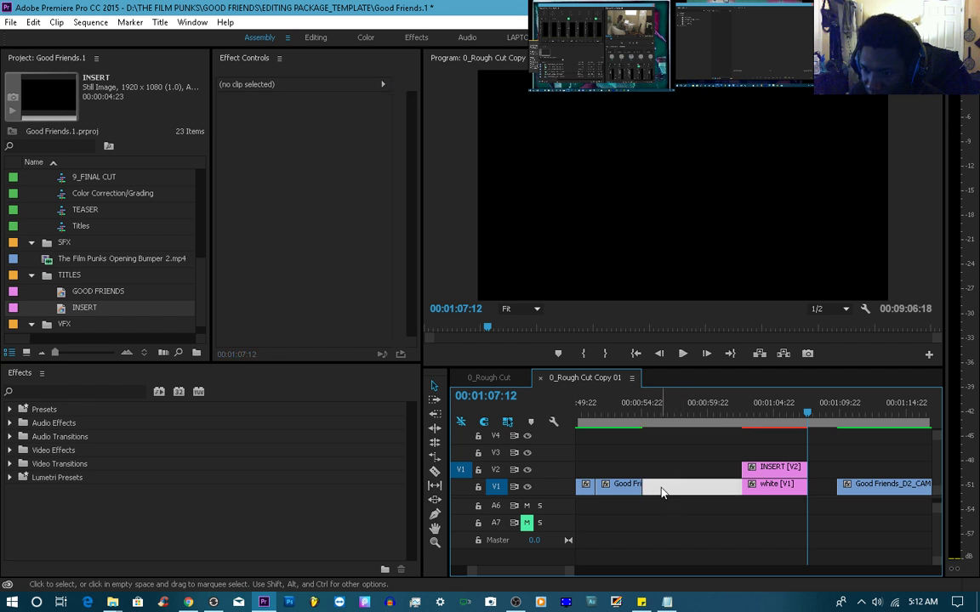
key(Delete)
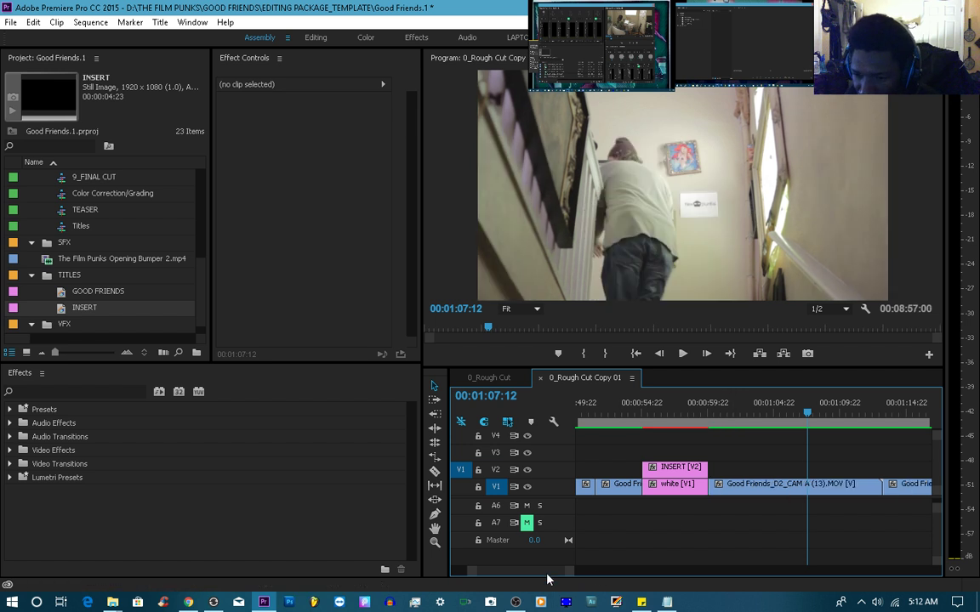
Paste a copy of the linked INSERT and white clips into the large gap after the Good Friends clip ending near 00:02:06
scroll(554, 577, down, 5)
scroll(558, 578, down, 8)
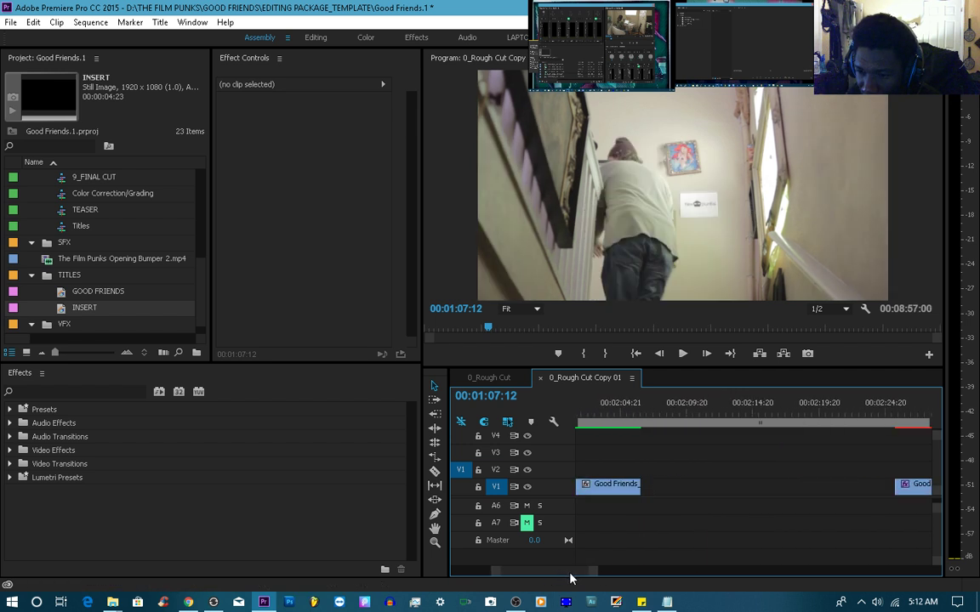
scroll(575, 578, up, 5)
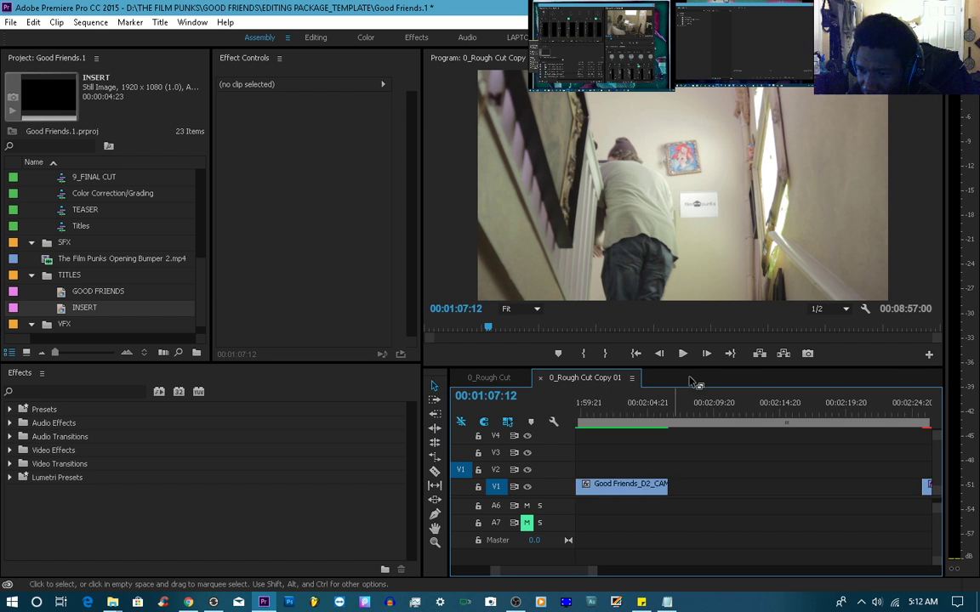
click(699, 408)
key(period)
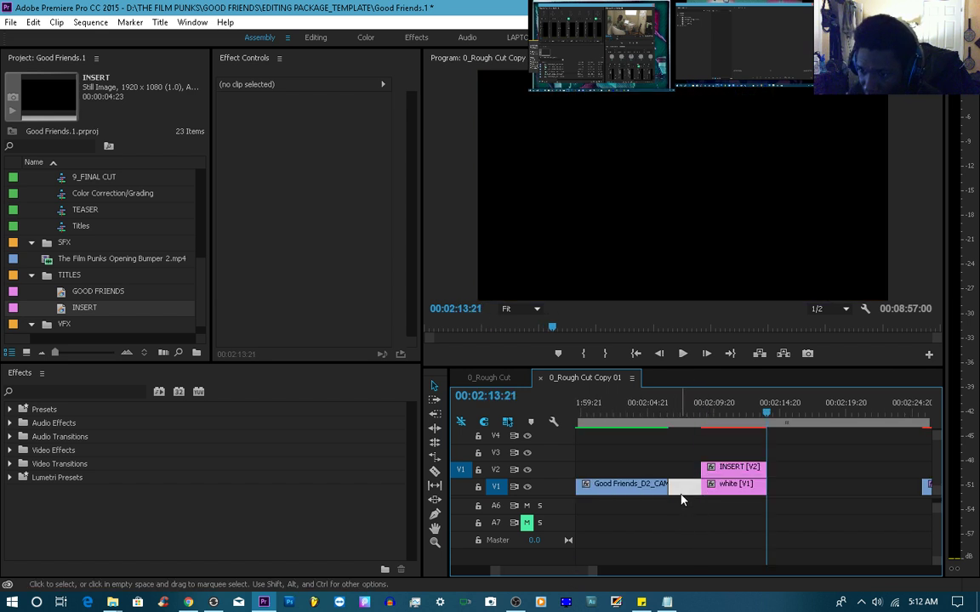
Ripple-delete the gaps before and after the newly pasted INSERT and white pair
key(Delete)
click(748, 489)
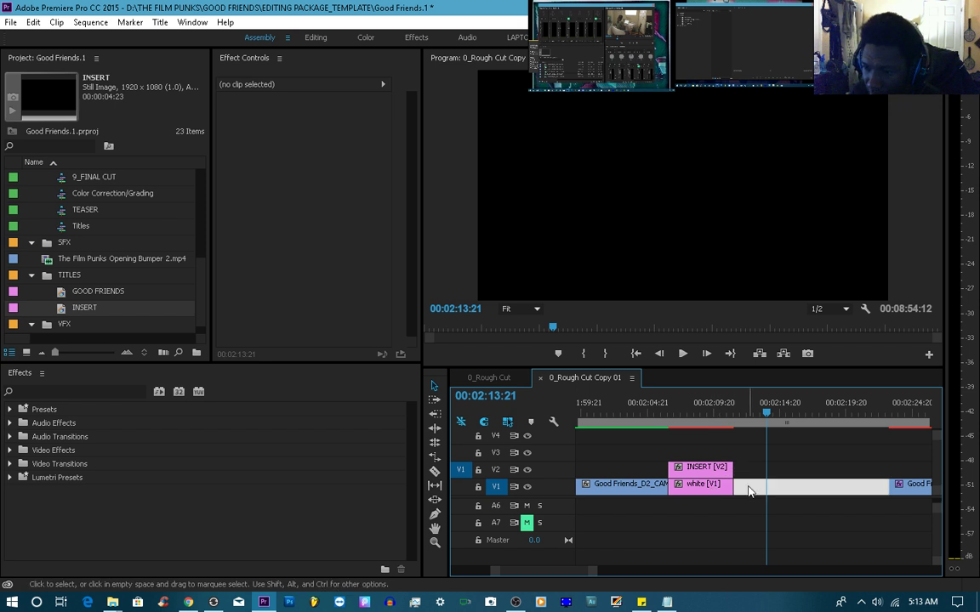
key(Delete)
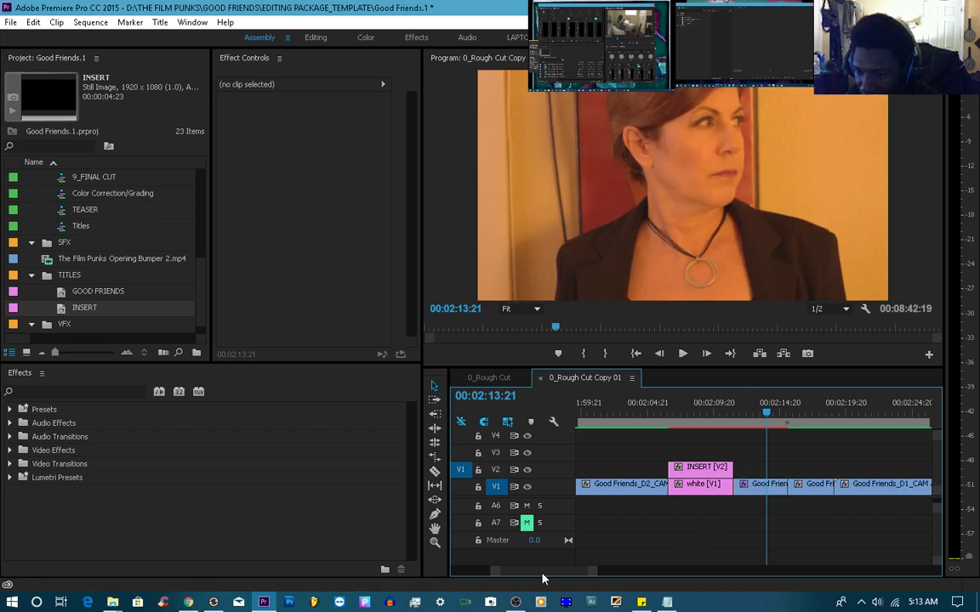
Play the cut from the opening title section into the kitchen shots, stopping at 00:00:35:07
drag(542, 577, 503, 573)
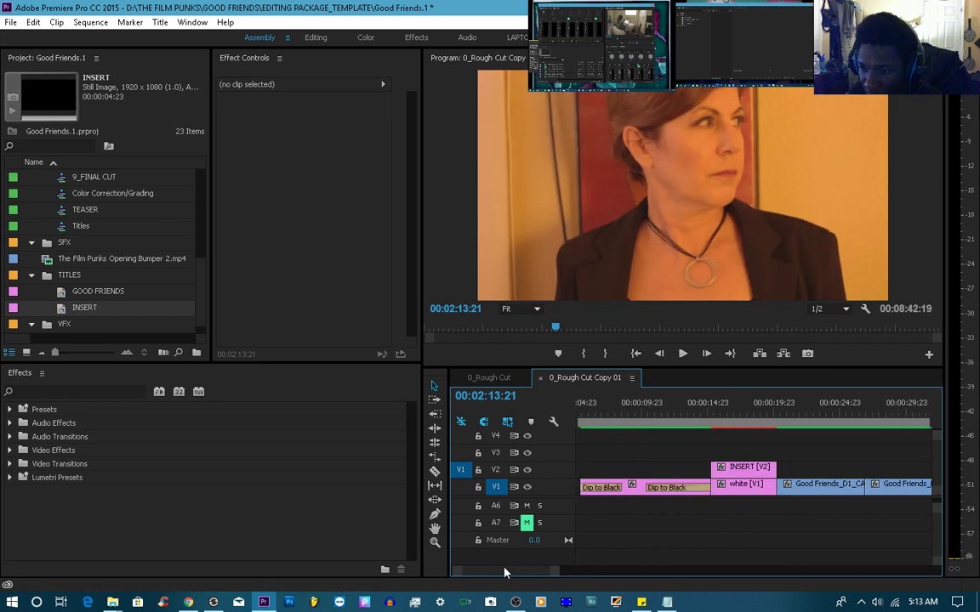
drag(699, 415, 667, 416)
key(space)
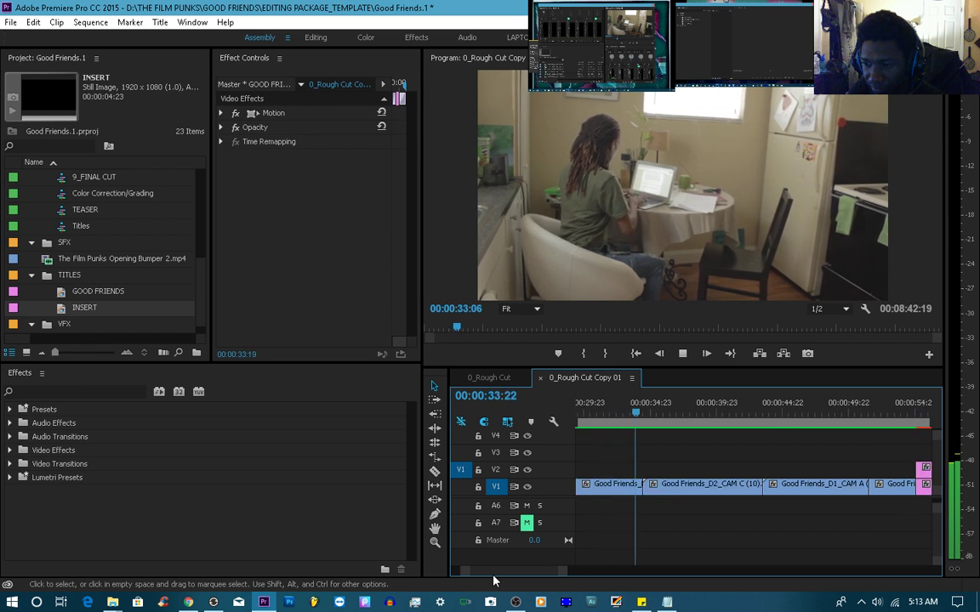
key(space)
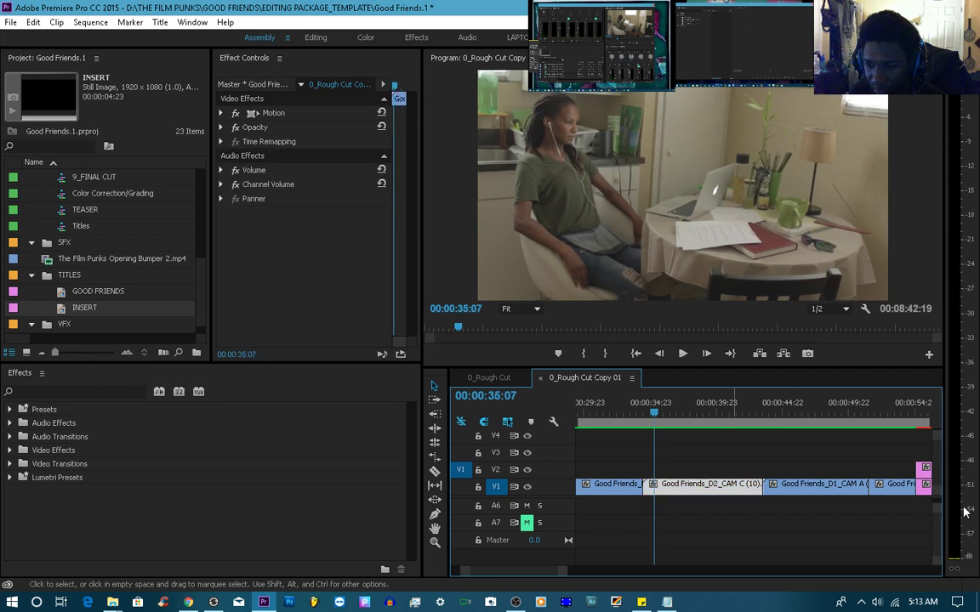
Mute audio track A1 and save the project
scroll(933, 521, up, 5)
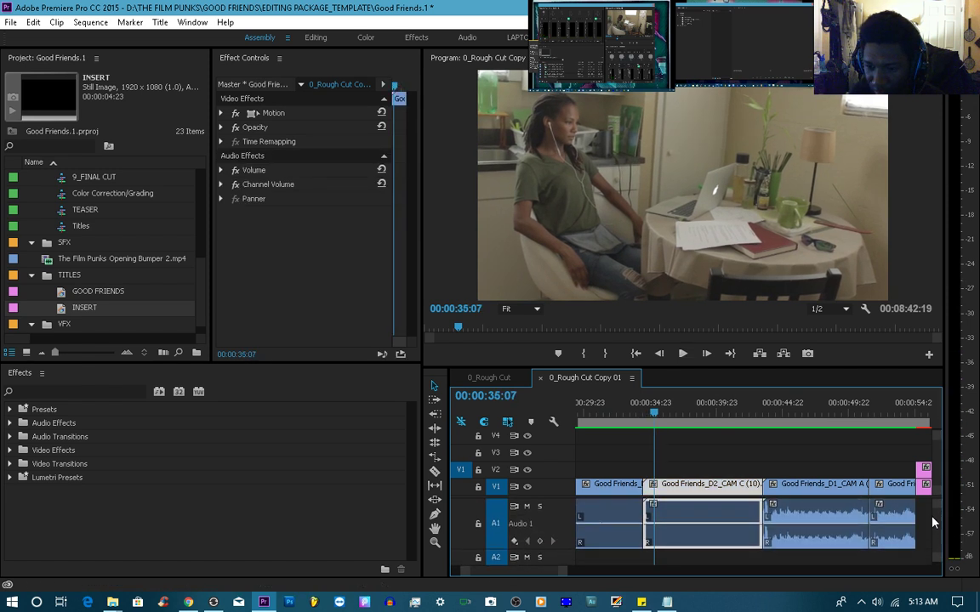
click(528, 507)
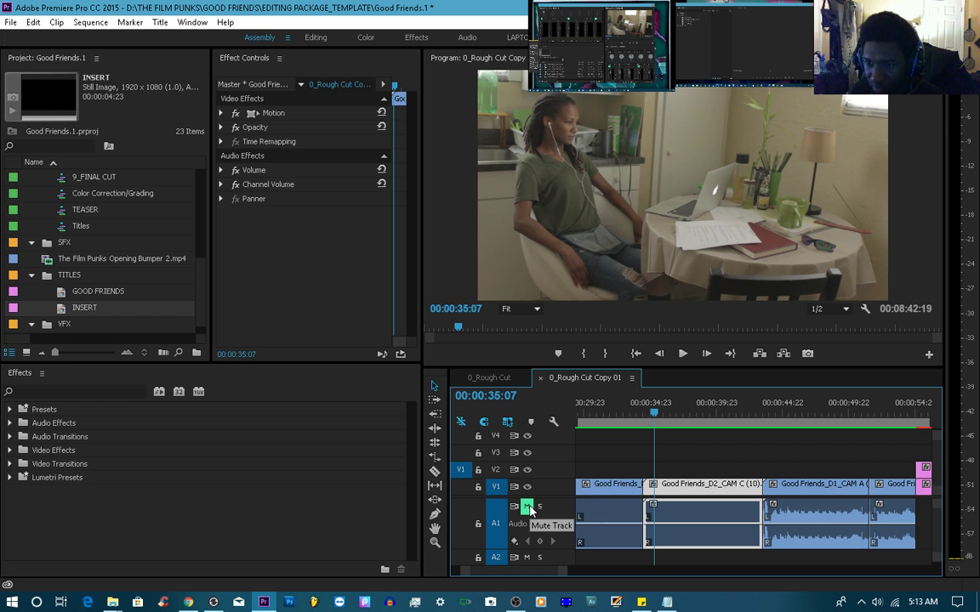
key(ctrl+s)
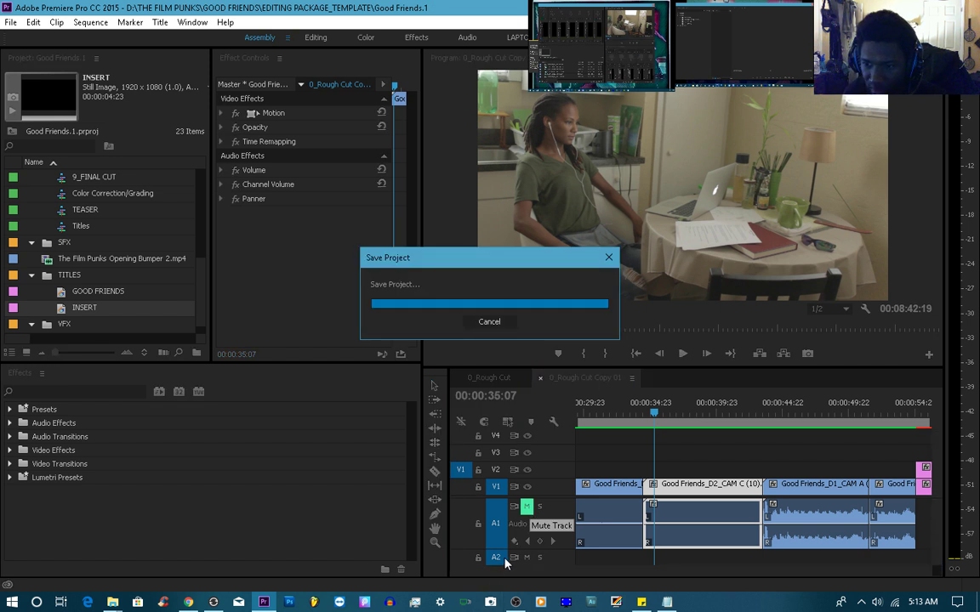
Review the muted cut from the kitchen shots through the first INSERT placeholder to the staircase shot
key(space)
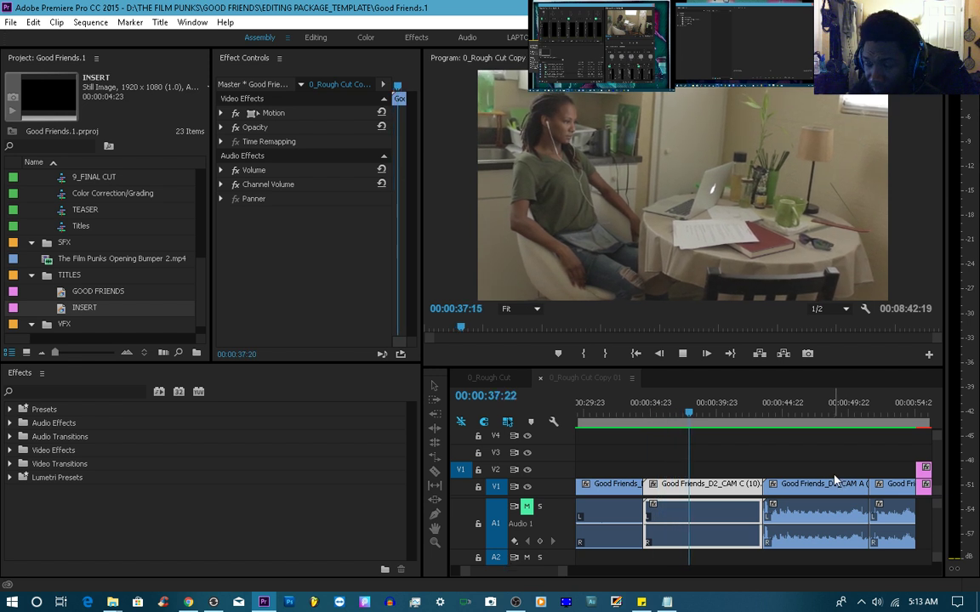
click(775, 427)
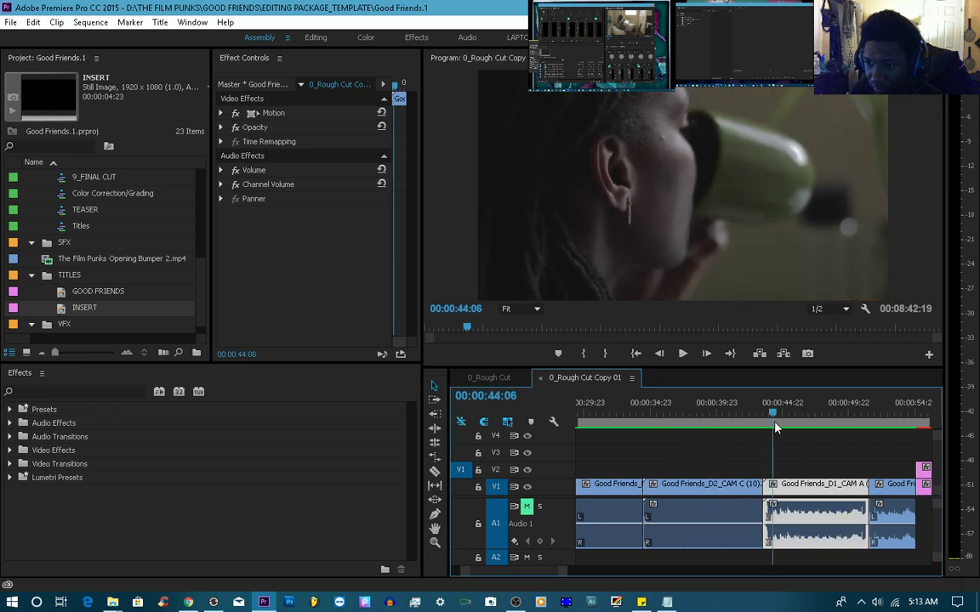
click(884, 417)
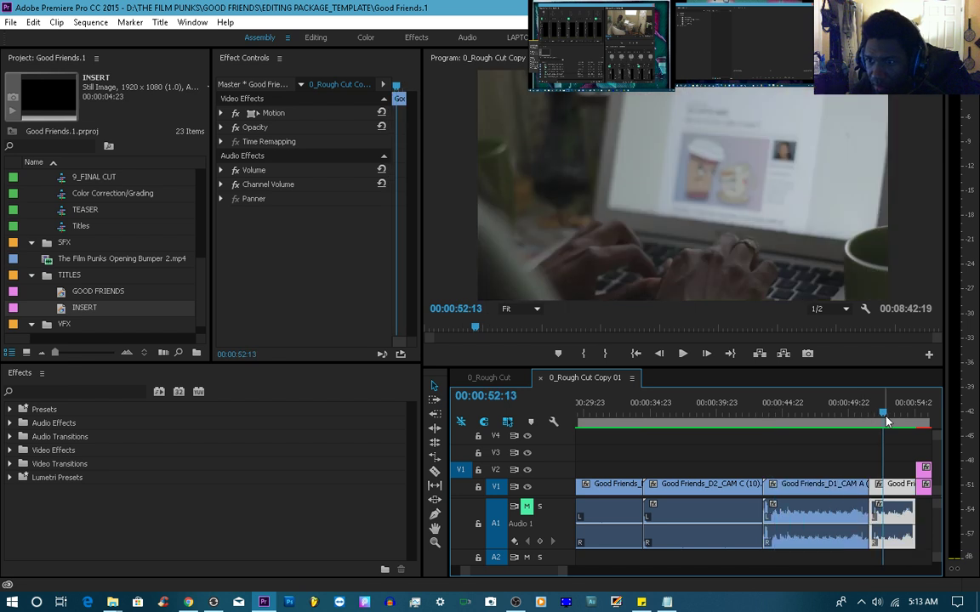
key(space)
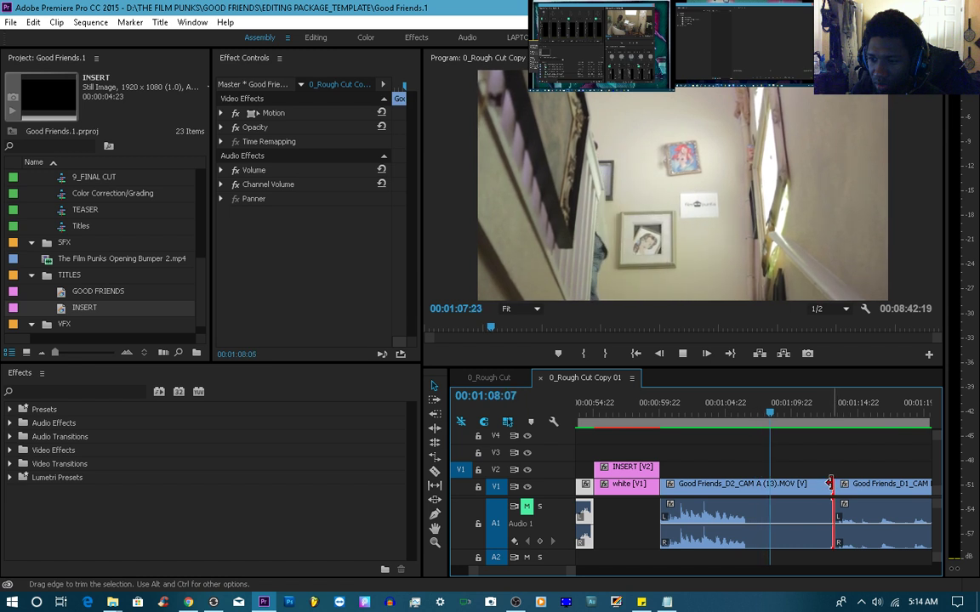
Trim about 5.5 seconds off the end of Good Friends_D2_CAM A (13).MOV and close the resulting gap
drag(829, 484, 758, 484)
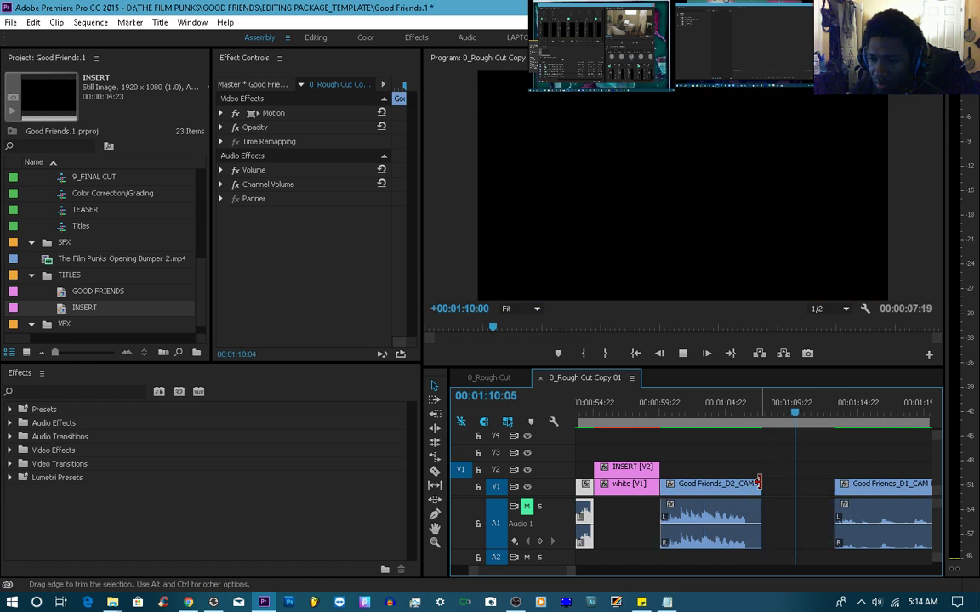
click(787, 496)
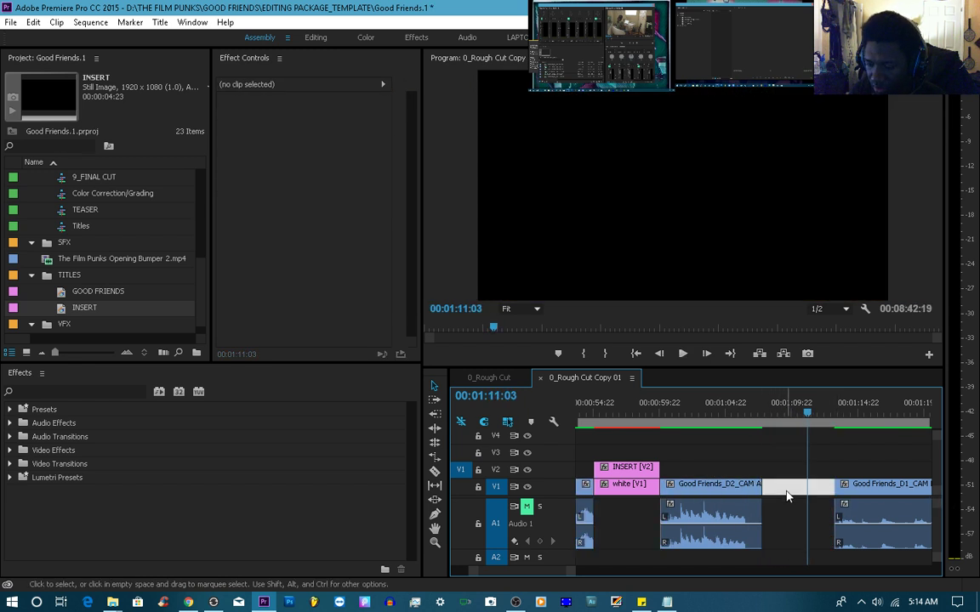
key(space)
key(Delete)
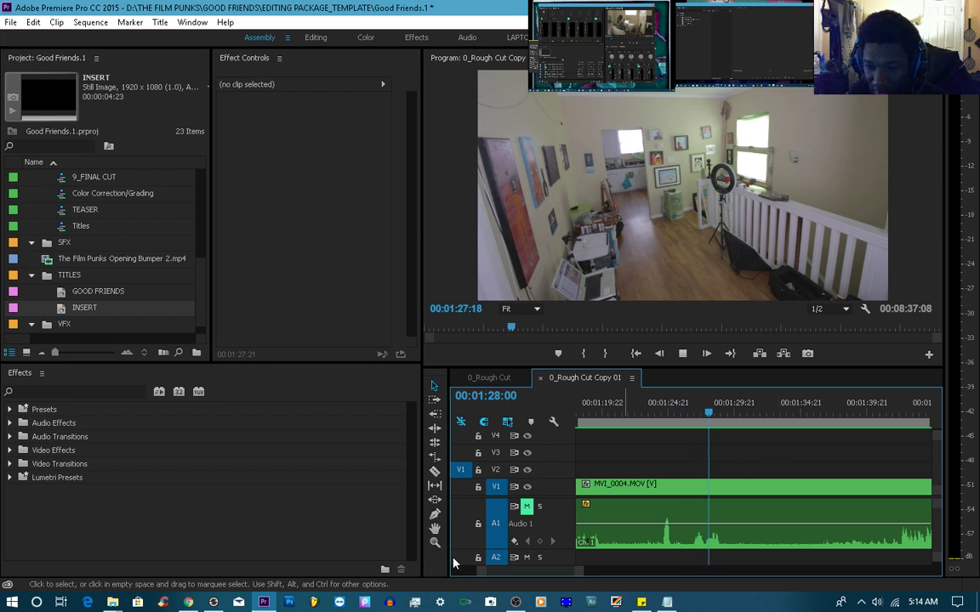
Trim the start of MVI_0004.MOV to 00:01:35:20
drag(482, 577, 463, 579)
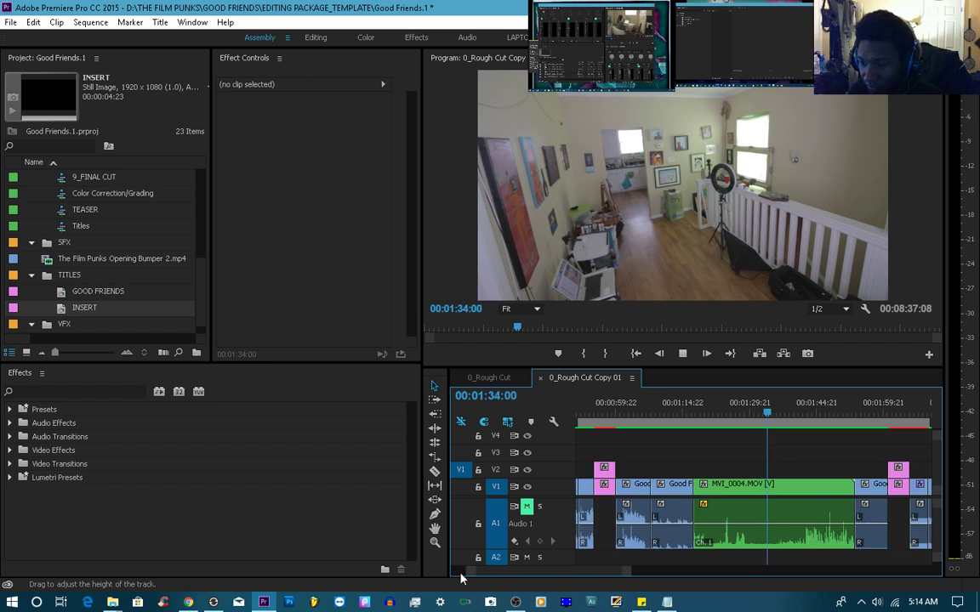
click(699, 484)
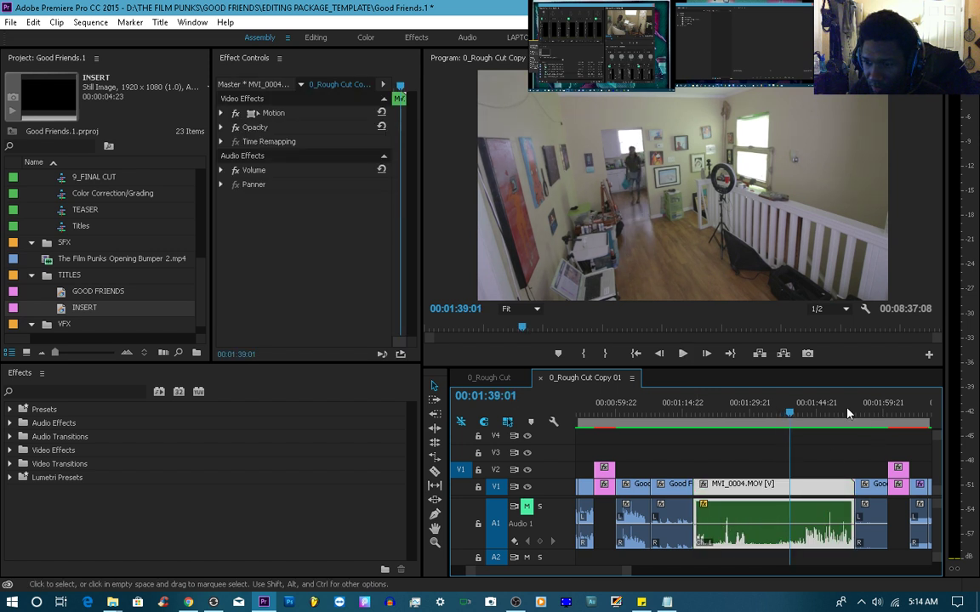
drag(791, 414, 777, 414)
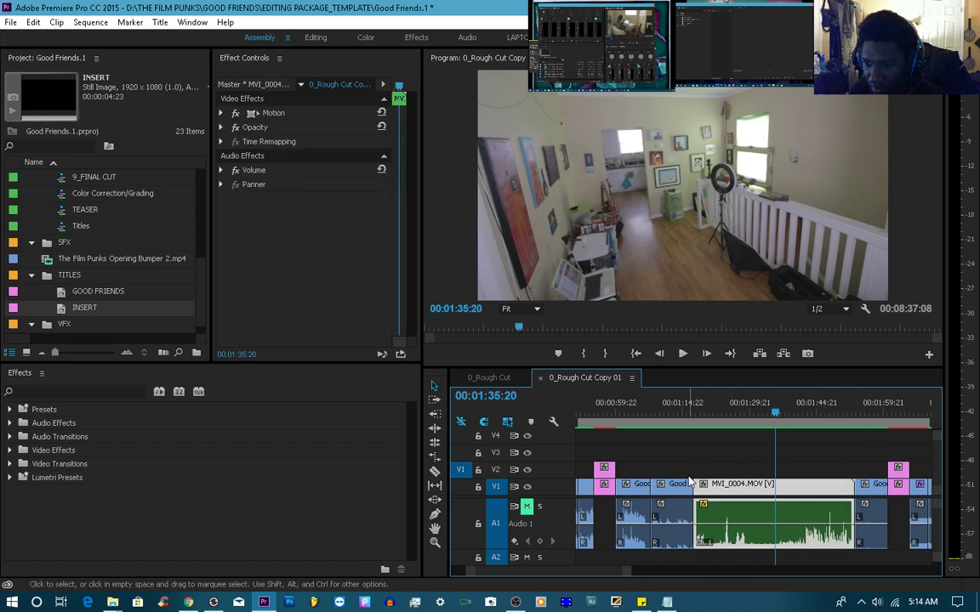
drag(697, 486, 776, 492)
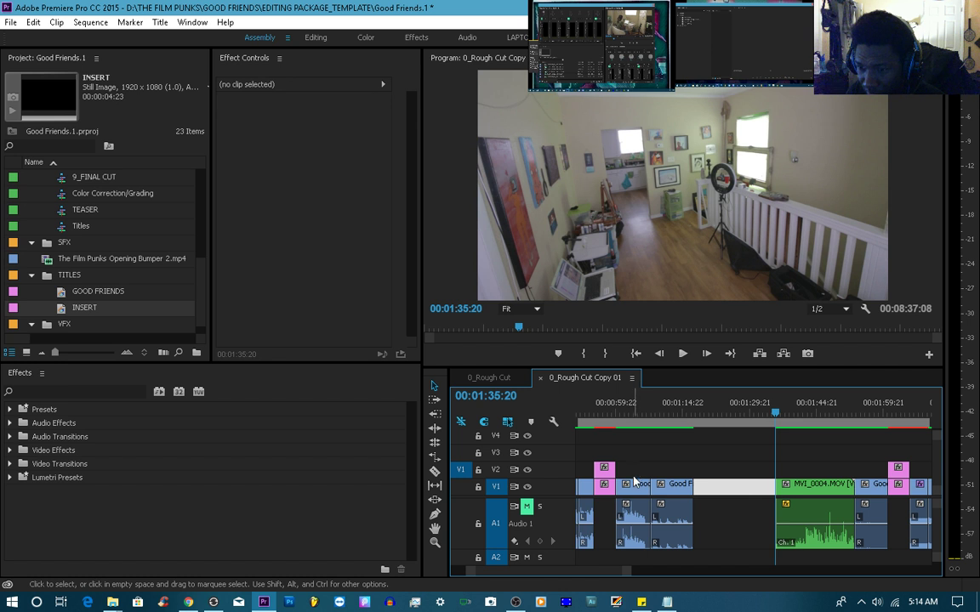
Move MVI_0004.MOV ahead of the two preceding Good Friends clips, directly after the first INSERT pair, and close the leftover gaps
drag(635, 468, 747, 508)
drag(801, 486, 644, 489)
click(695, 490)
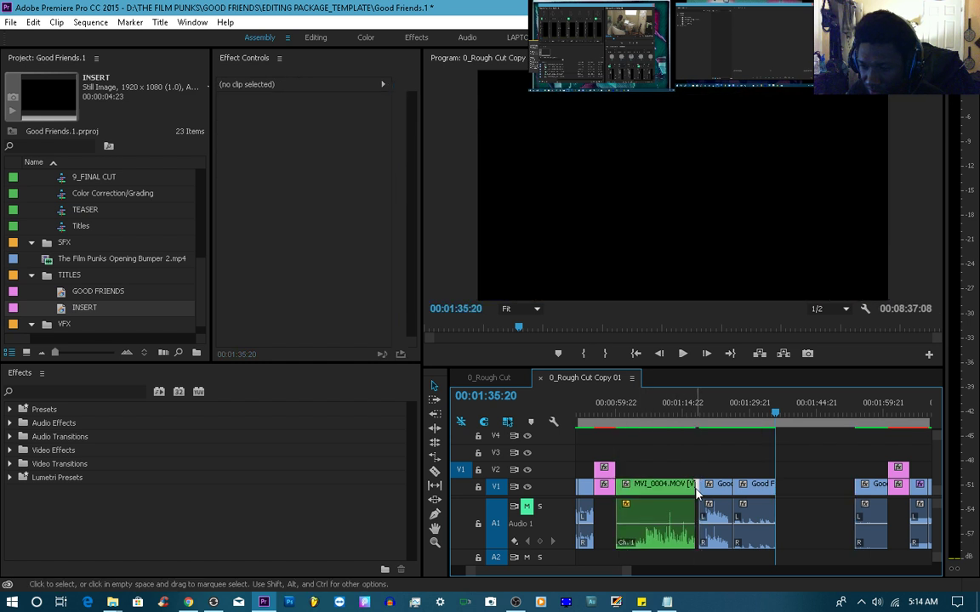
key(Delete)
click(790, 497)
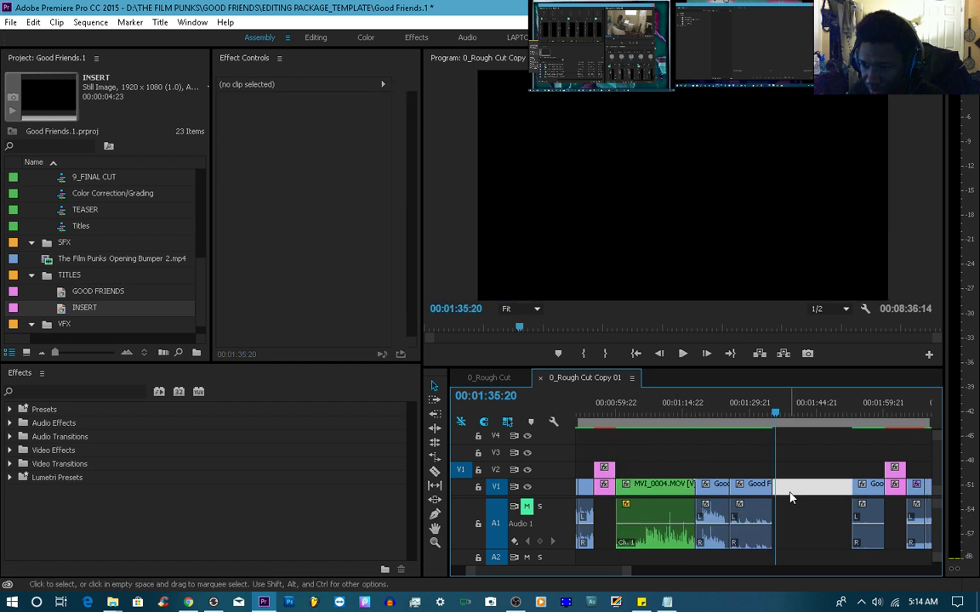
key(Delete)
Trim the end of MVI_0004.MOV to 00:01:10:05 and ripple-delete the gap behind it
drag(628, 415, 653, 416)
key(space)
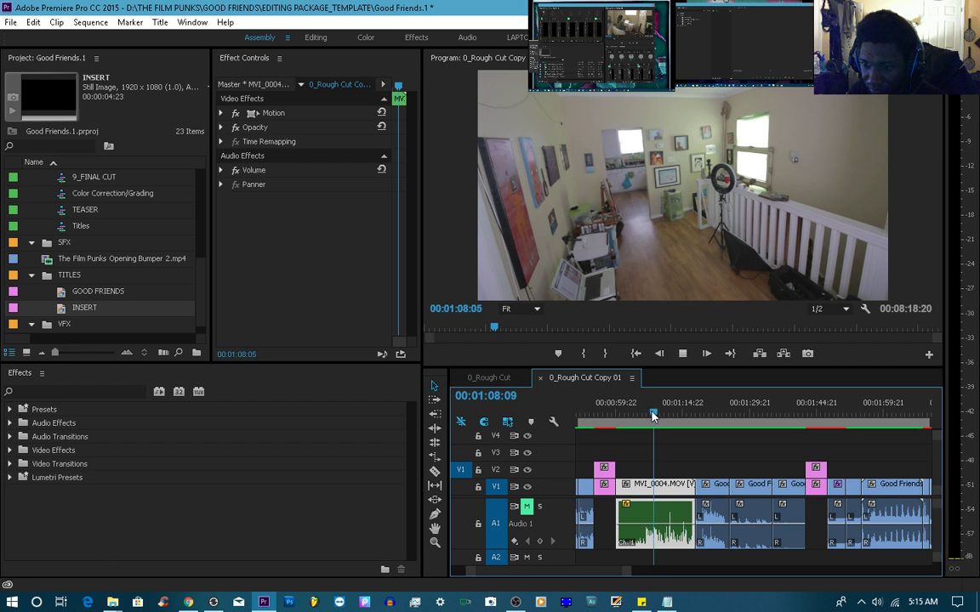
click(621, 422)
drag(621, 422, 664, 428)
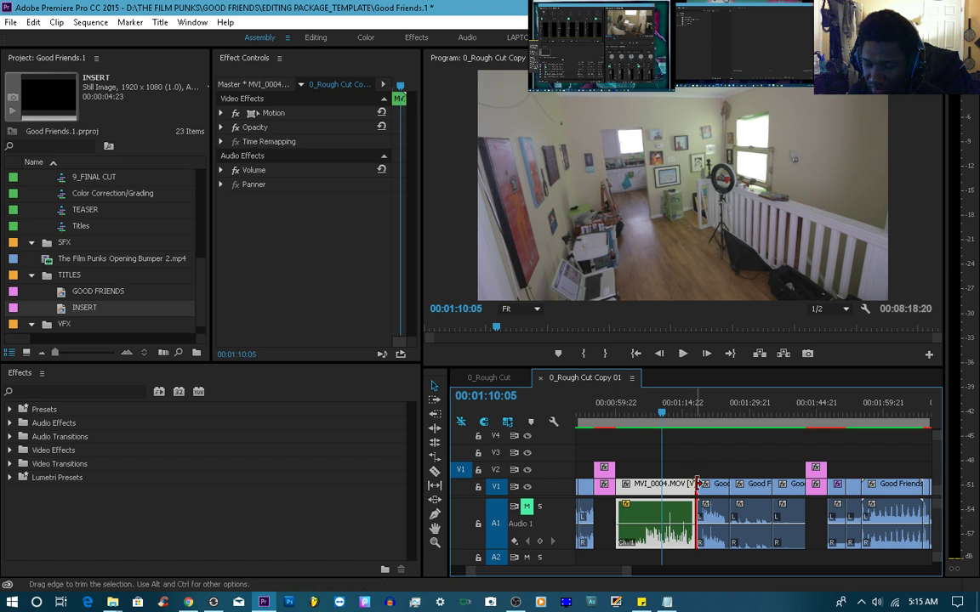
drag(698, 484, 662, 485)
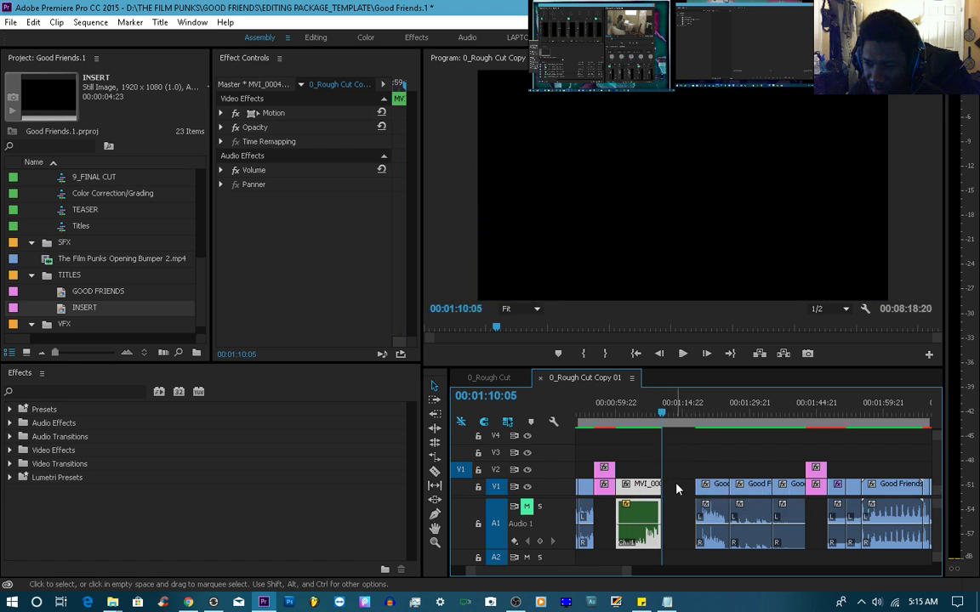
click(678, 489)
key(Delete)
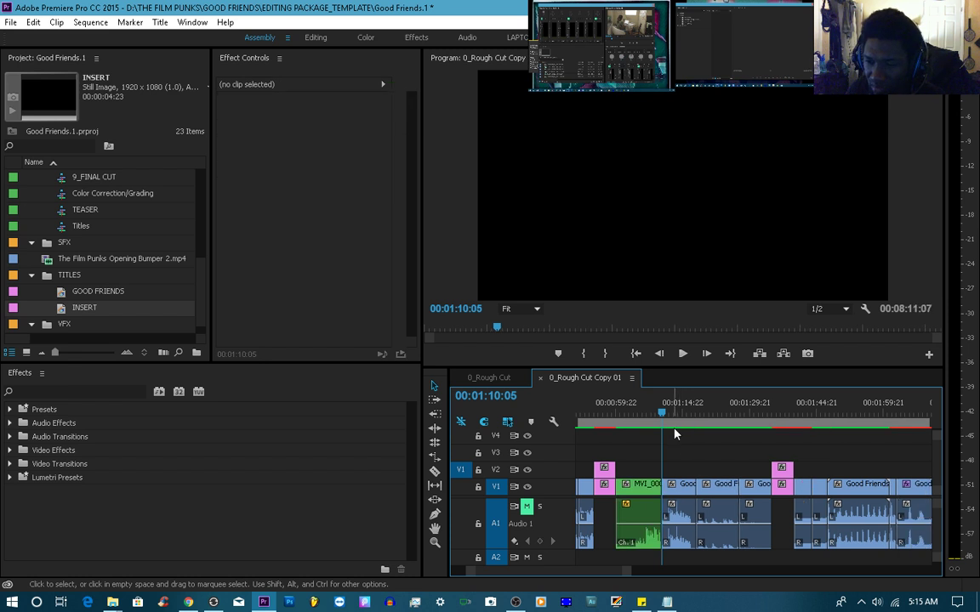
Review the shots following MVI_0004.MOV, through the second INSERT placeholder, up to the cut at 00:01:47:03
key(space)
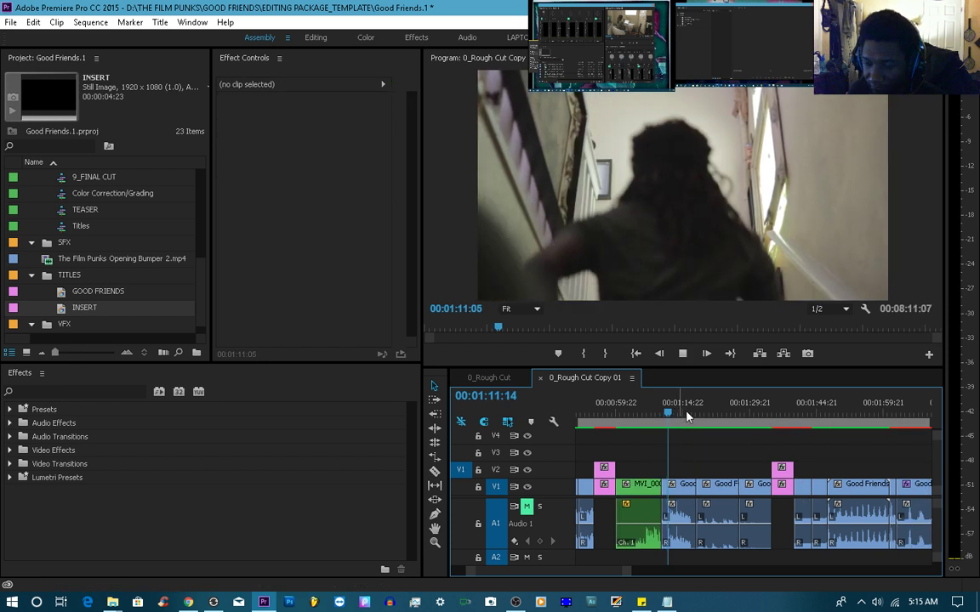
click(716, 420)
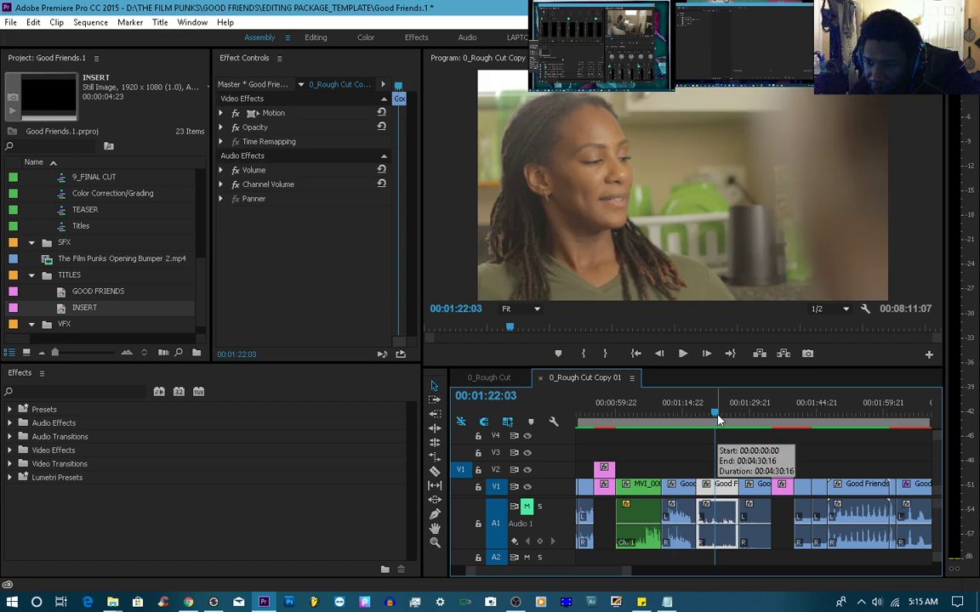
click(752, 417)
key(Right)
key(Right)
key(Right)
key(Right)
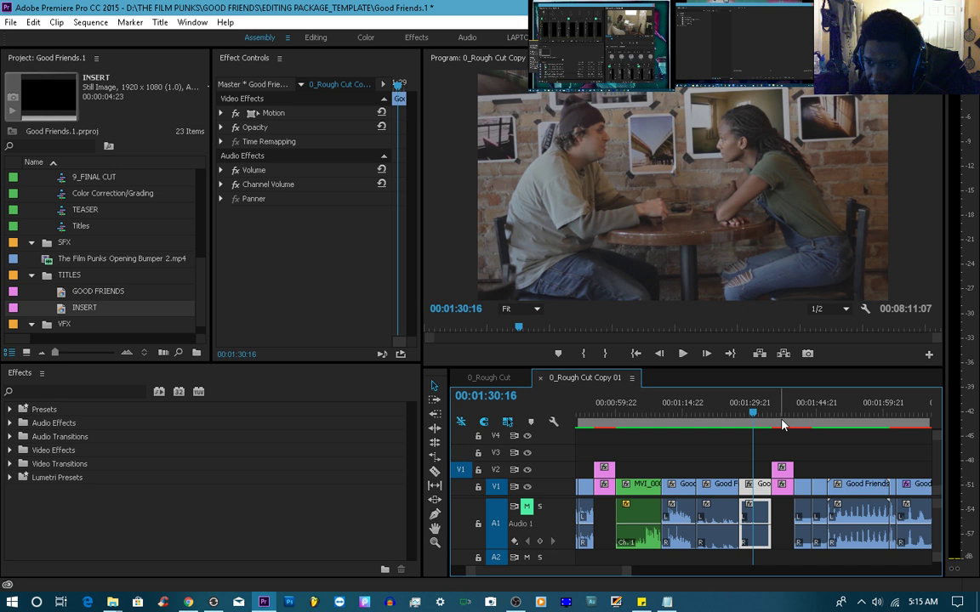
mouse_move(787, 422)
mouse_down()
mouse_move(814, 421)
mouse_move(788, 421)
mouse_up()
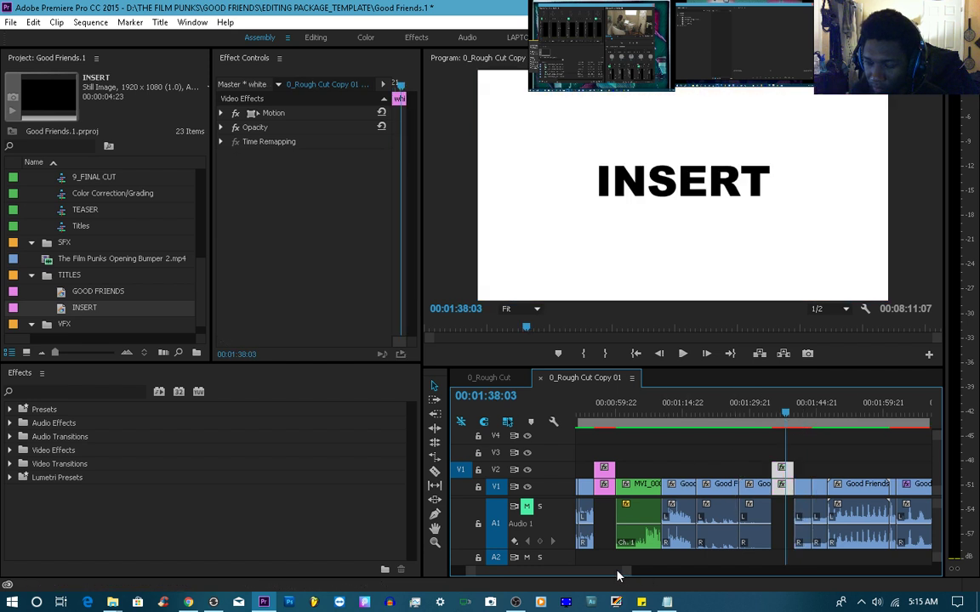
drag(617, 576, 629, 577)
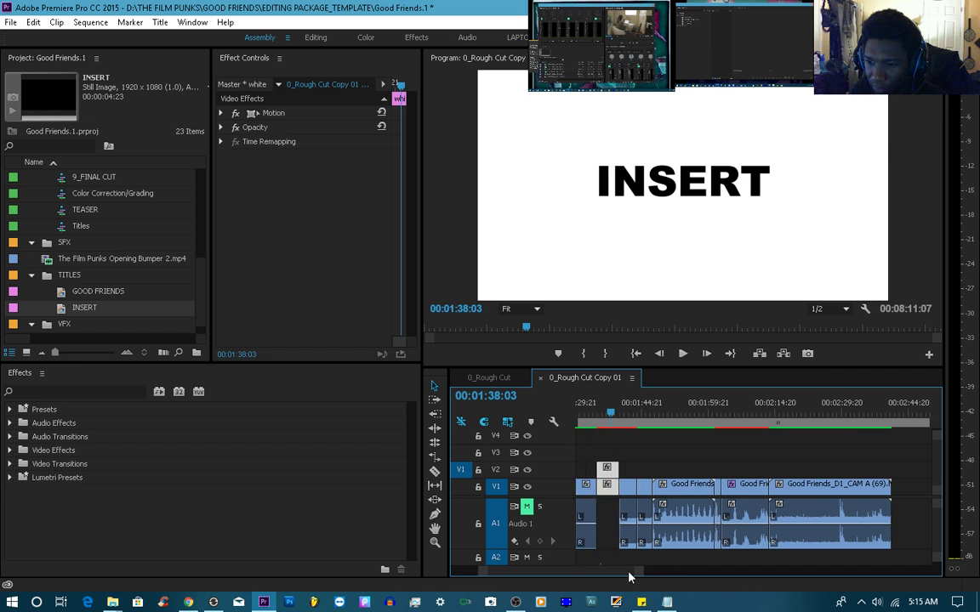
key(Down)
key(Down)
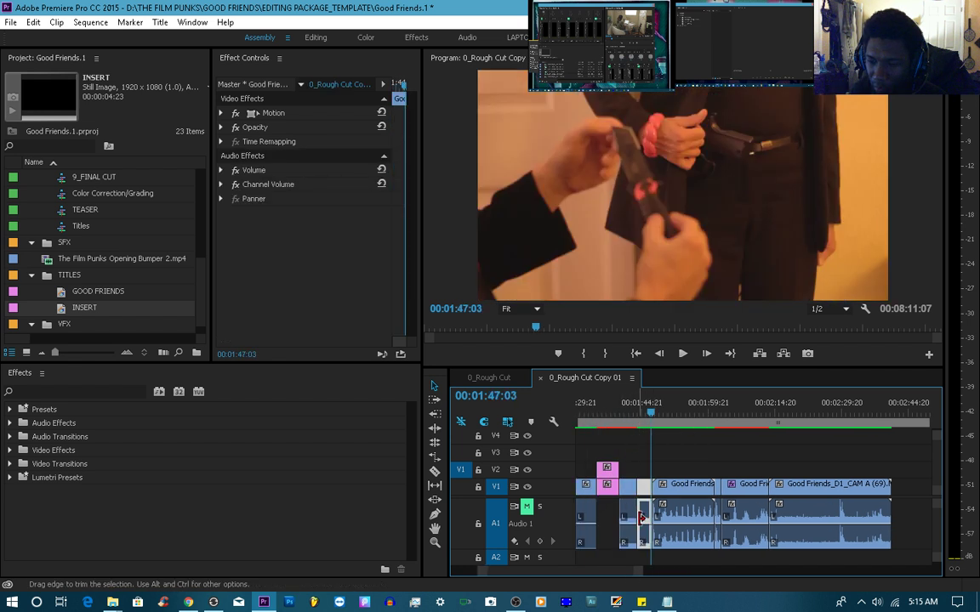
drag(597, 575, 580, 572)
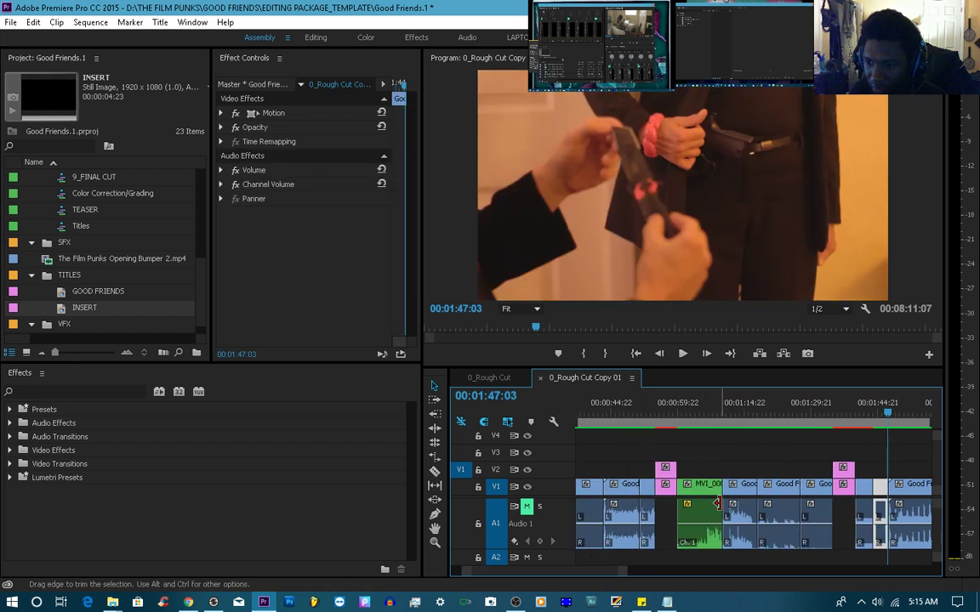
Shift the clips from the third Good Friends clip after MVI_0004.MOV onward later, and add an INSERT pair directly after the second one
click(434, 399)
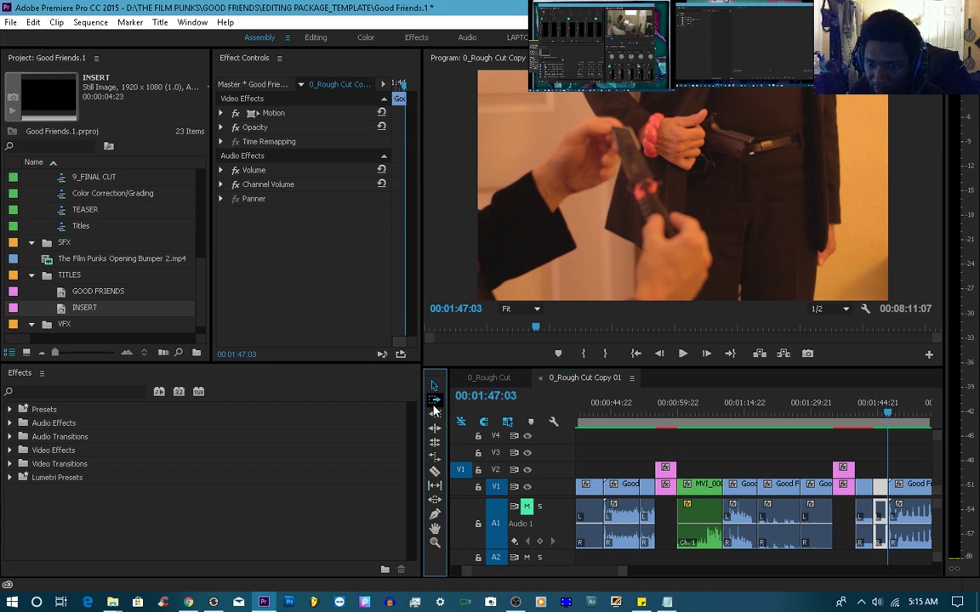
drag(804, 492, 853, 492)
click(813, 427)
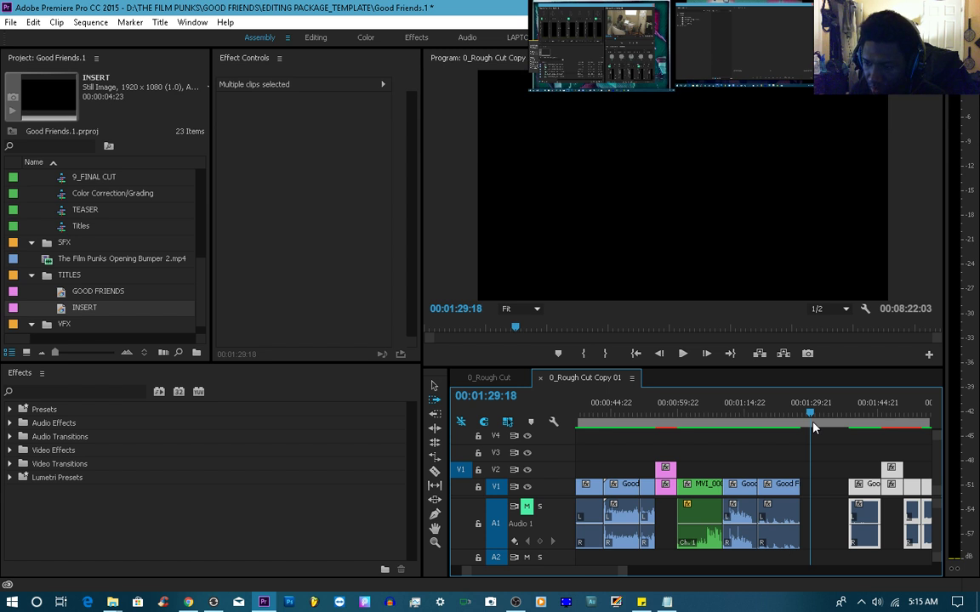
key(.)
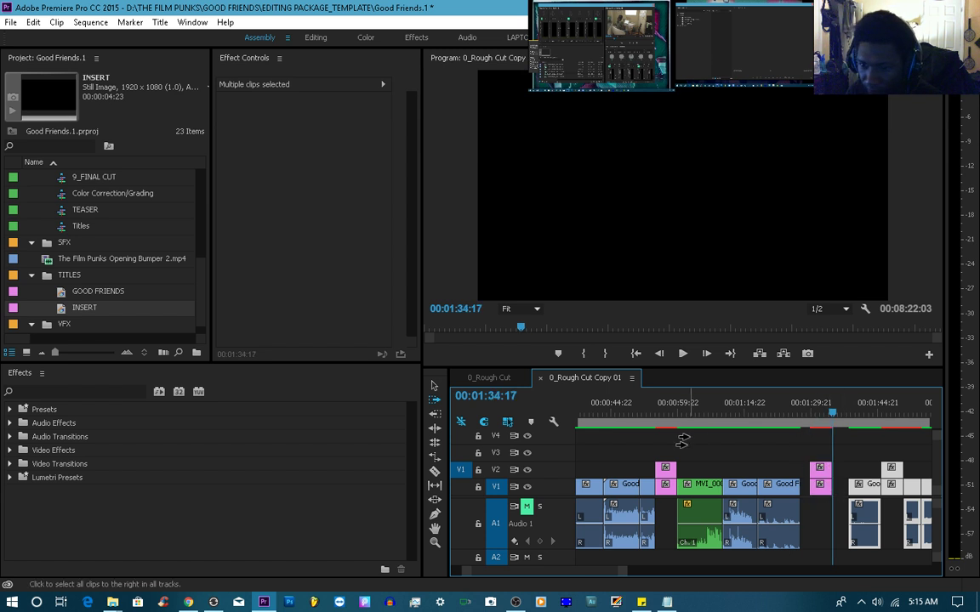
key(v)
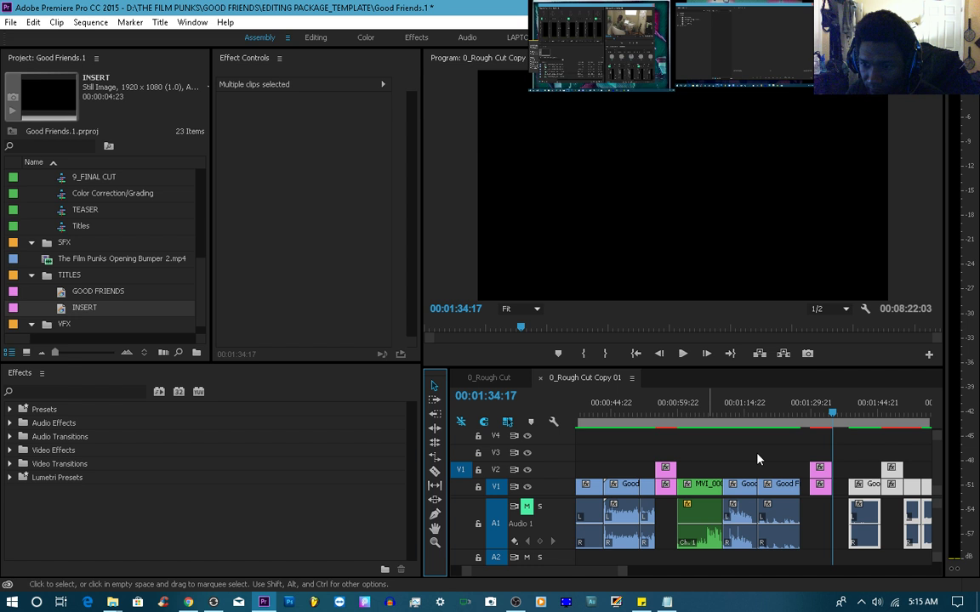
drag(814, 490, 819, 489)
Ripple-delete the gap behind the new INSERT pair, check the following shots up to 00:01:54:09, and save the project
click(837, 494)
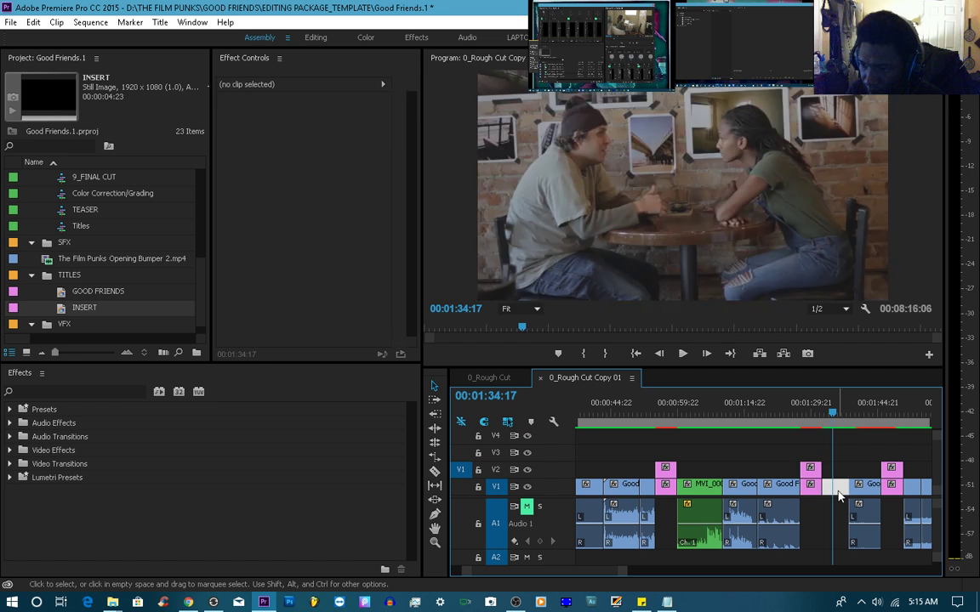
key(Delete)
click(837, 490)
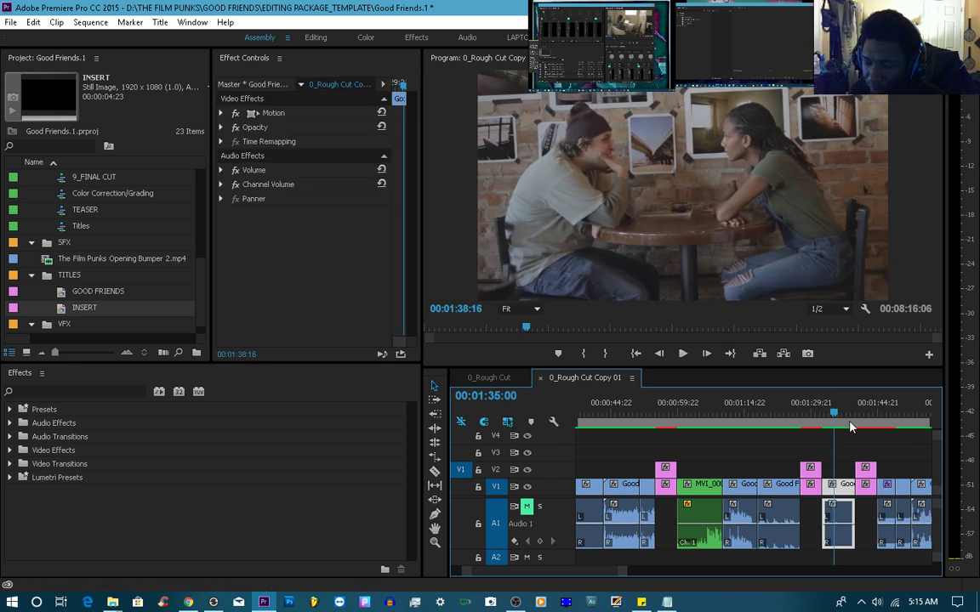
drag(851, 427, 920, 449)
click(743, 459)
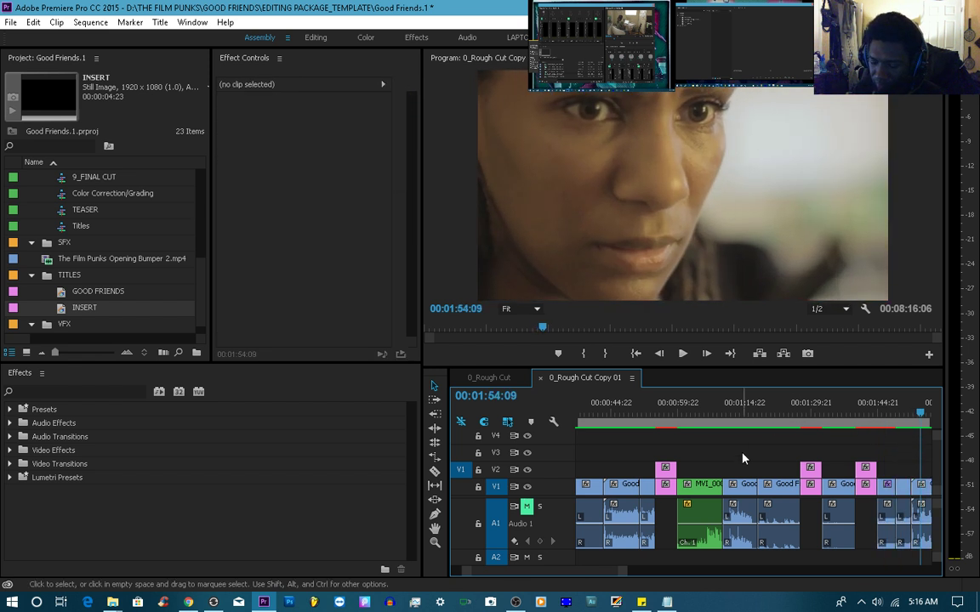
key(ctrl+s)
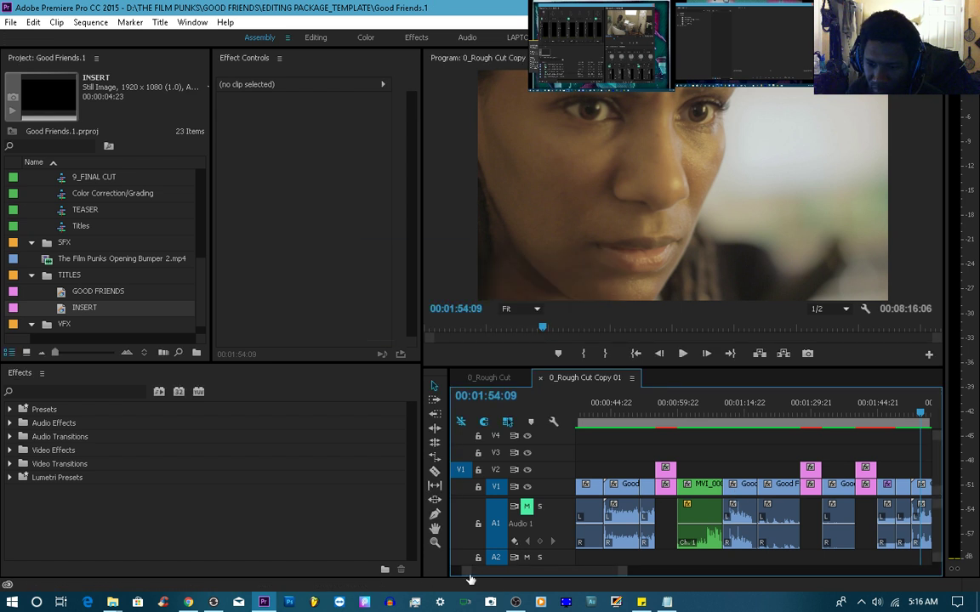
Render the work area previews and play the start of the sequence up to the GOOD FRIENDS title
drag(469, 578, 421, 572)
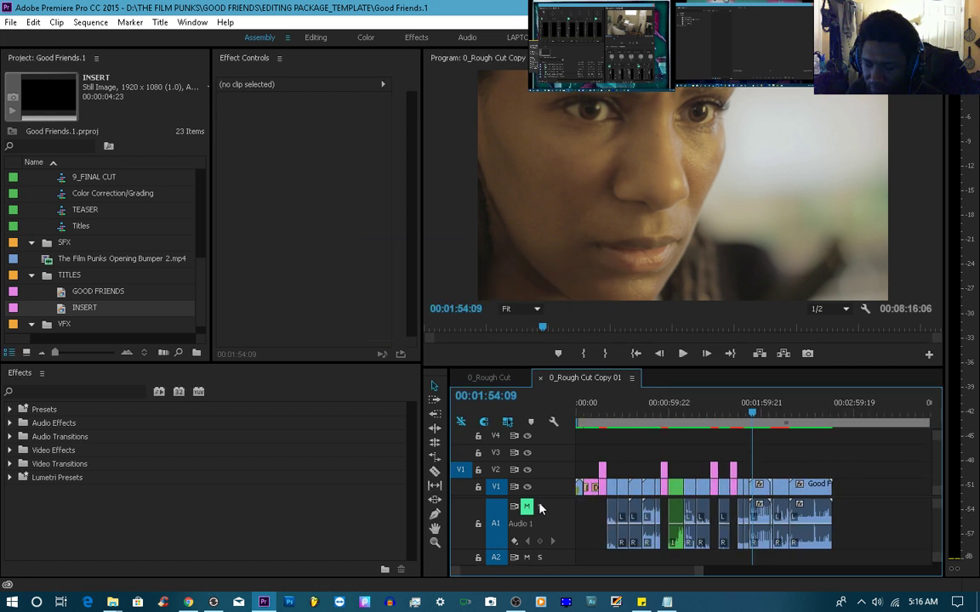
key(Return)
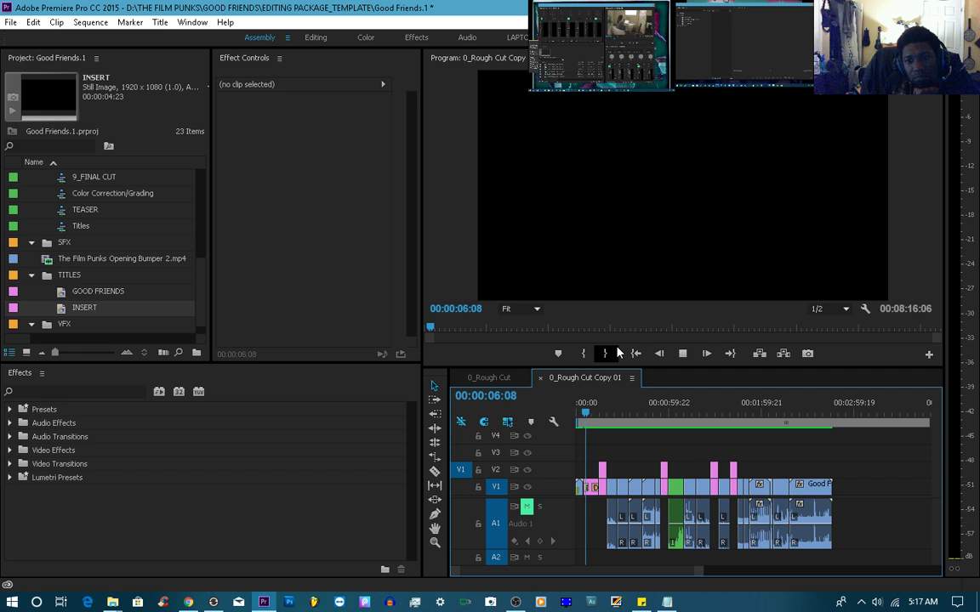
key(space)
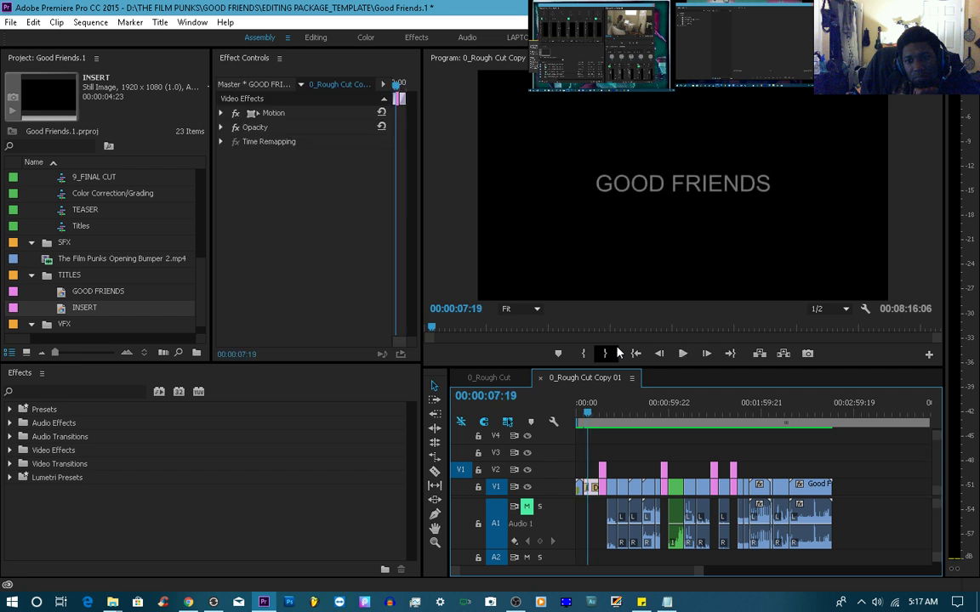
Shorten the work area to end just after the last Good Friends clip of the cut, and save the project
key(ctrl+s)
drag(927, 422, 699, 432)
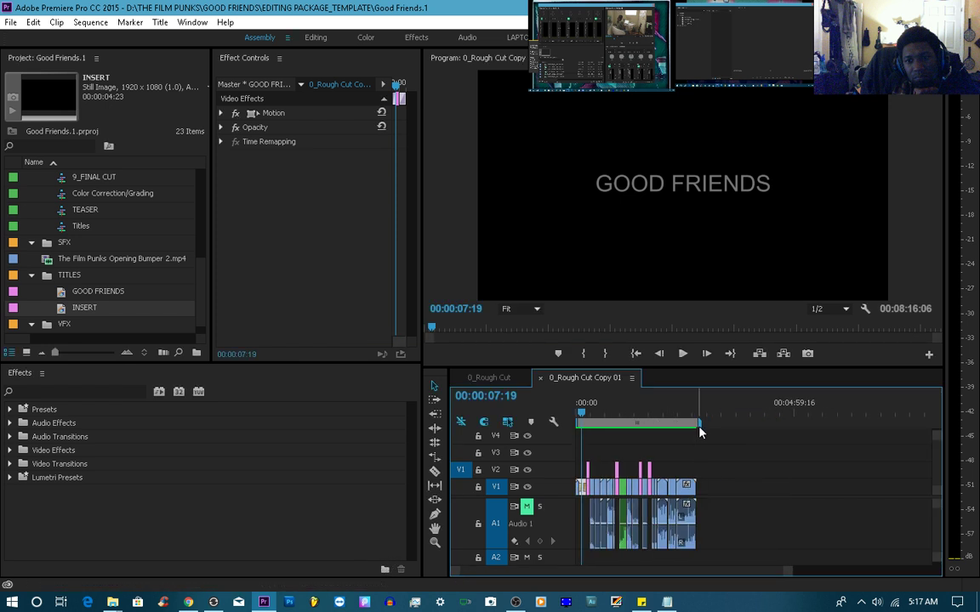
key(ctrl+s)
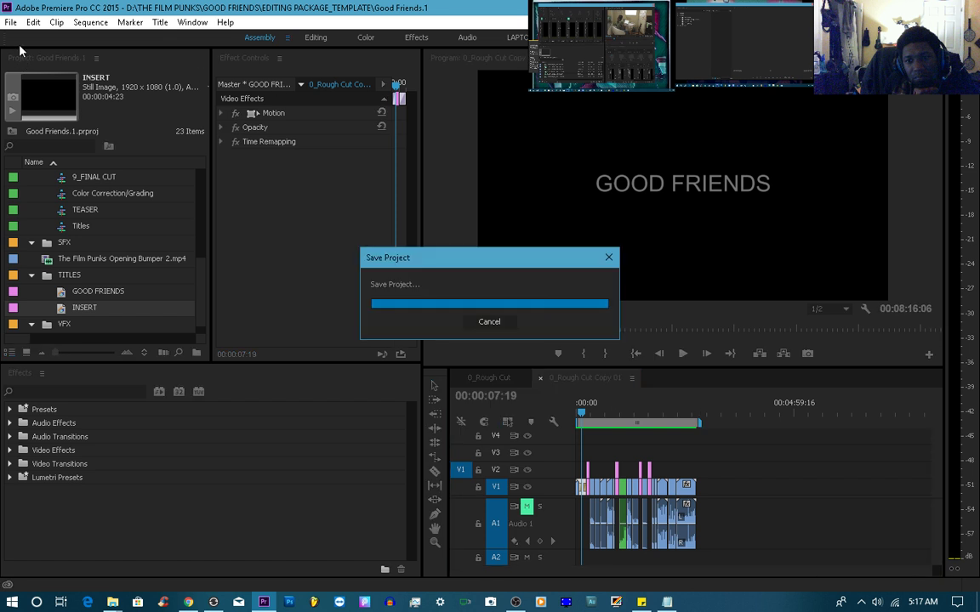
Set up a media export of the work area in H.264 format with the YouTube 1080p HD preset
click(11, 22)
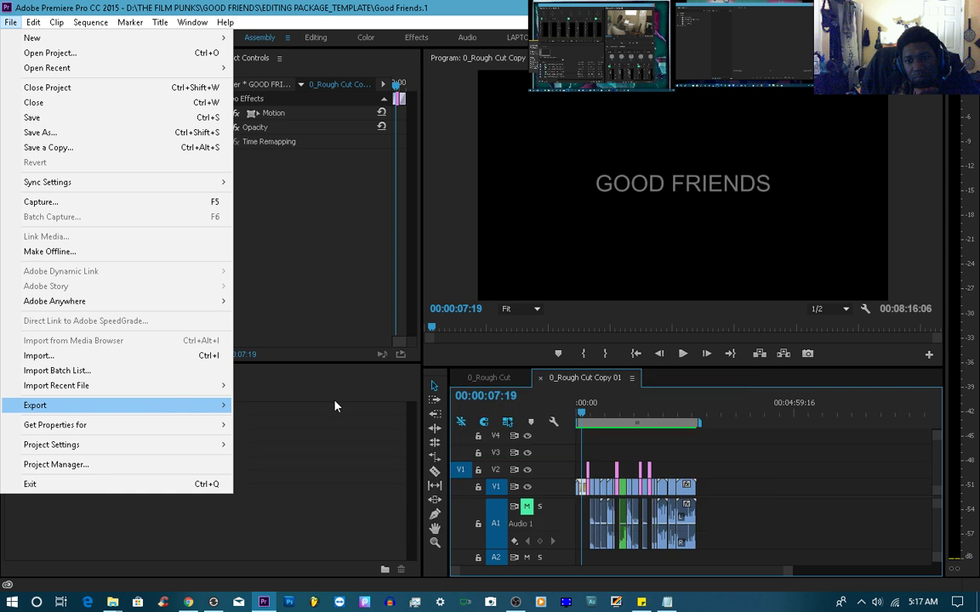
mouse_move(223, 404)
click(277, 408)
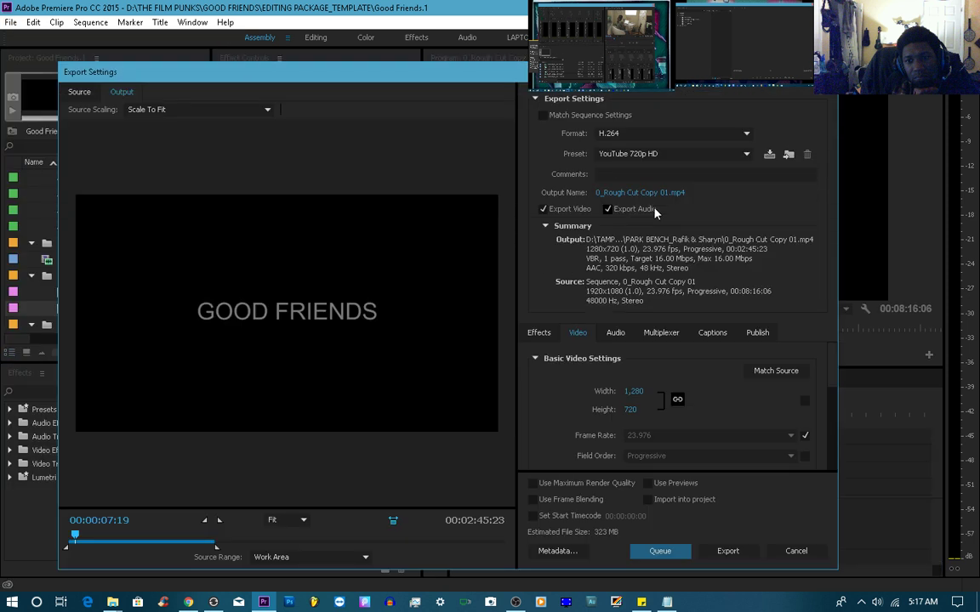
click(615, 158)
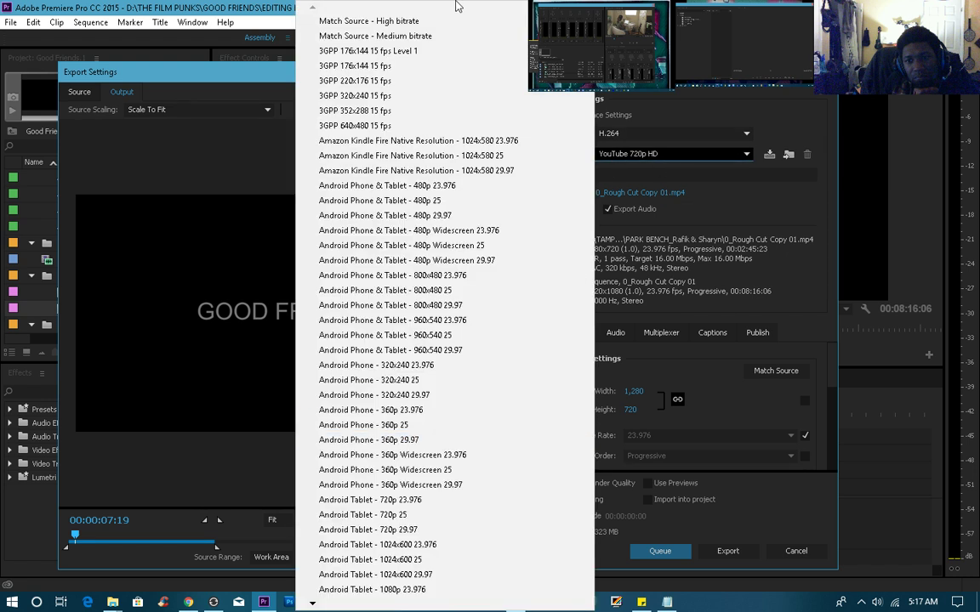
key(Up)
key(Up)
key(Up)
key(Up)
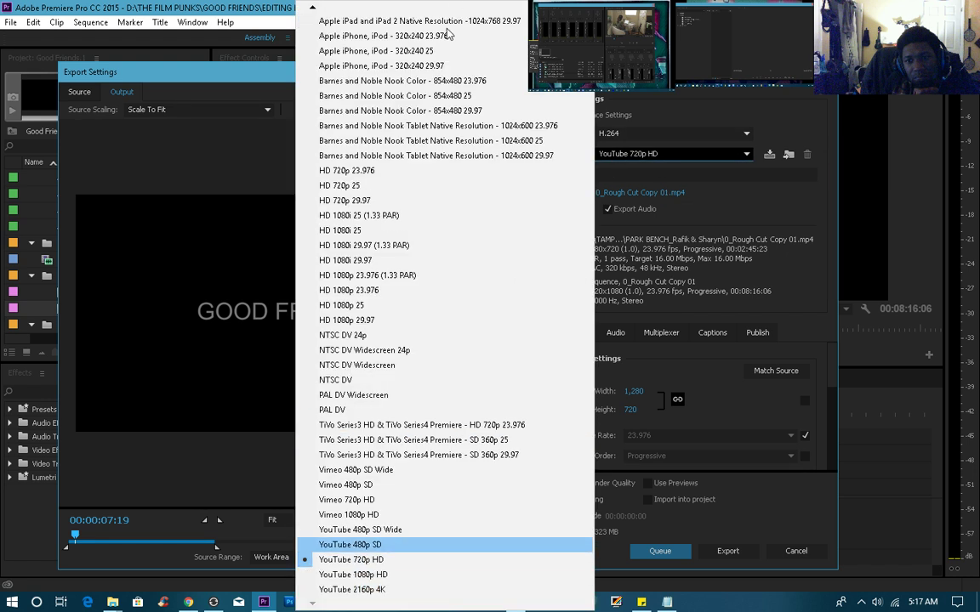
click(387, 560)
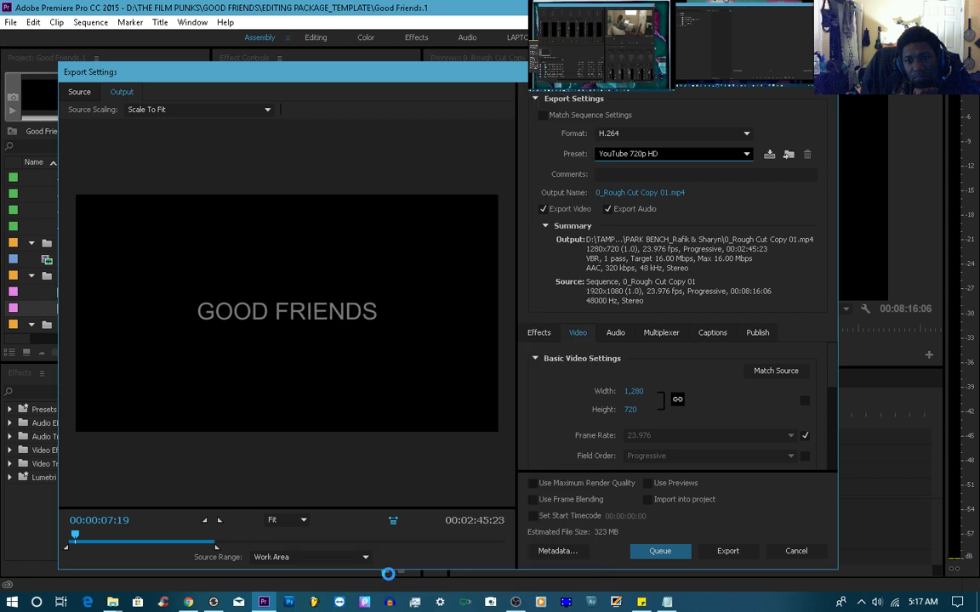
Choose the X-EXCHANGE_Park Bench folder inside the PARK BENCH project folder as the location for the exported video
click(676, 193)
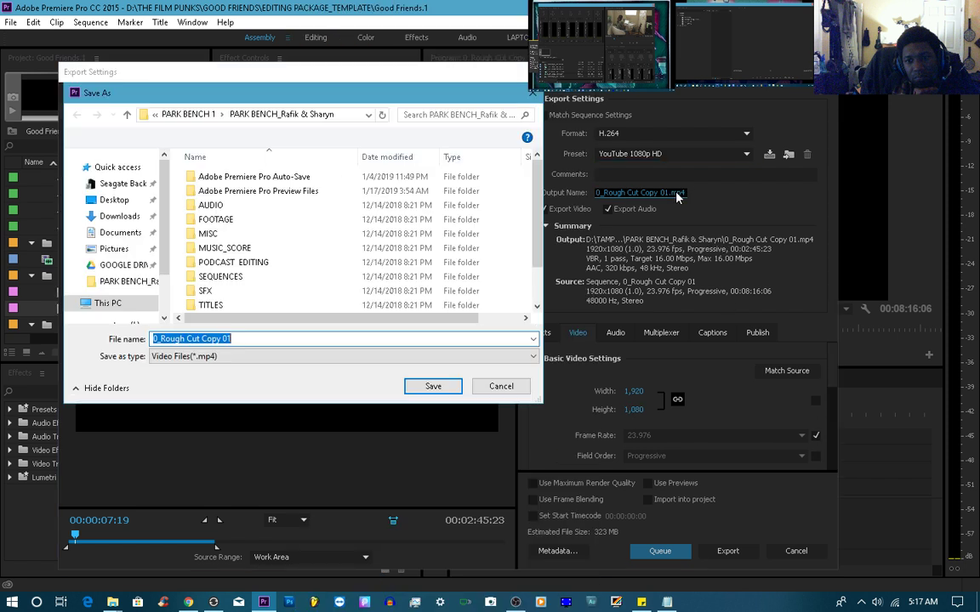
scroll(485, 205, down, 1)
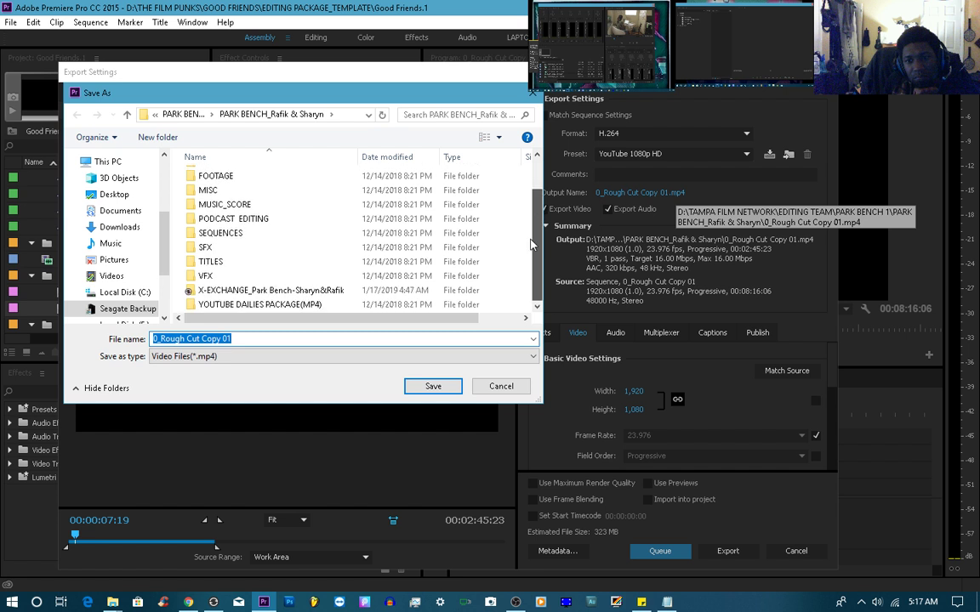
double_click(278, 291)
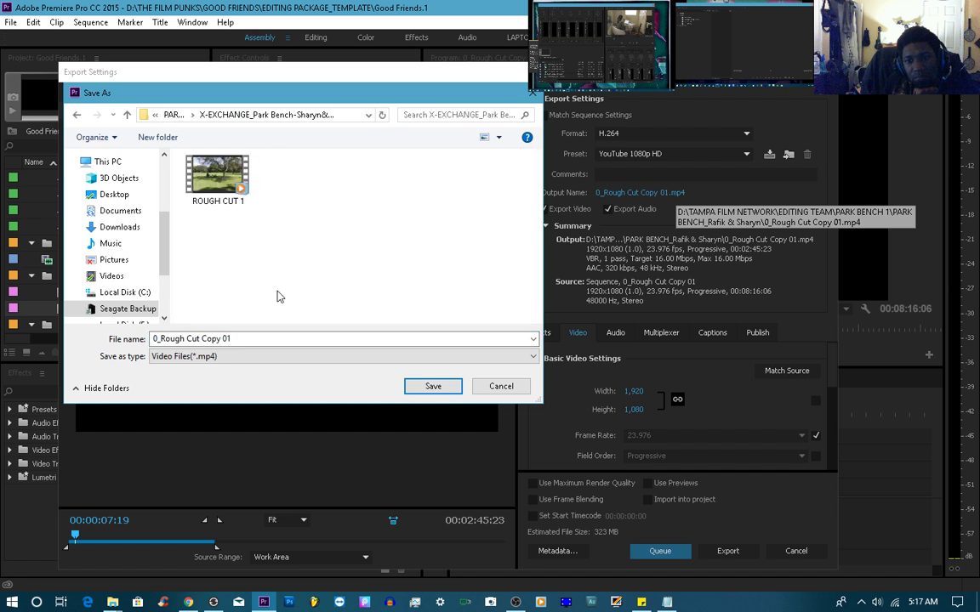
Replace the leading 0 in the export's file name with GOOD FRIENDS
double_click(220, 342)
click(216, 343)
double_click(218, 344)
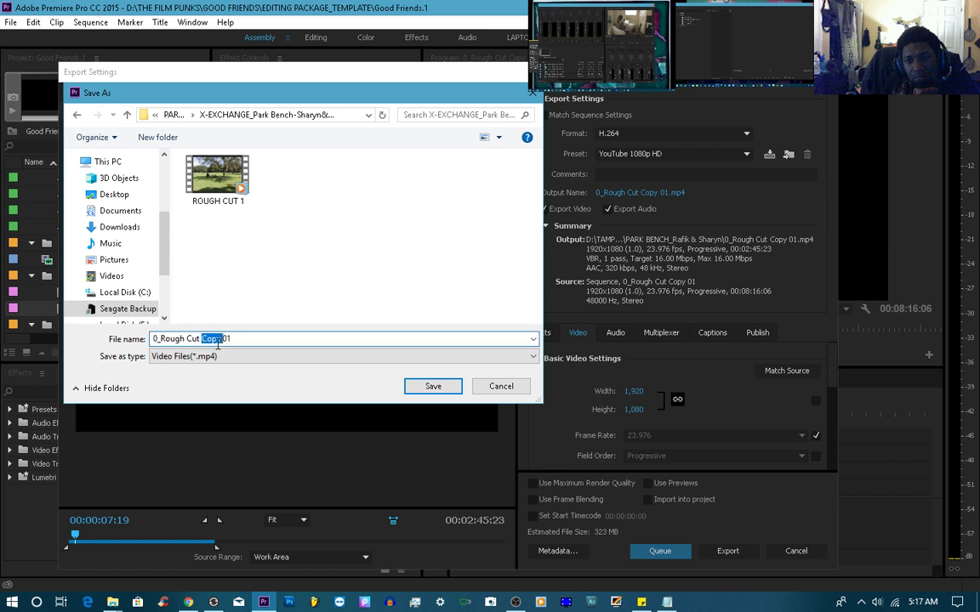
click(217, 344)
key(ctrl+a)
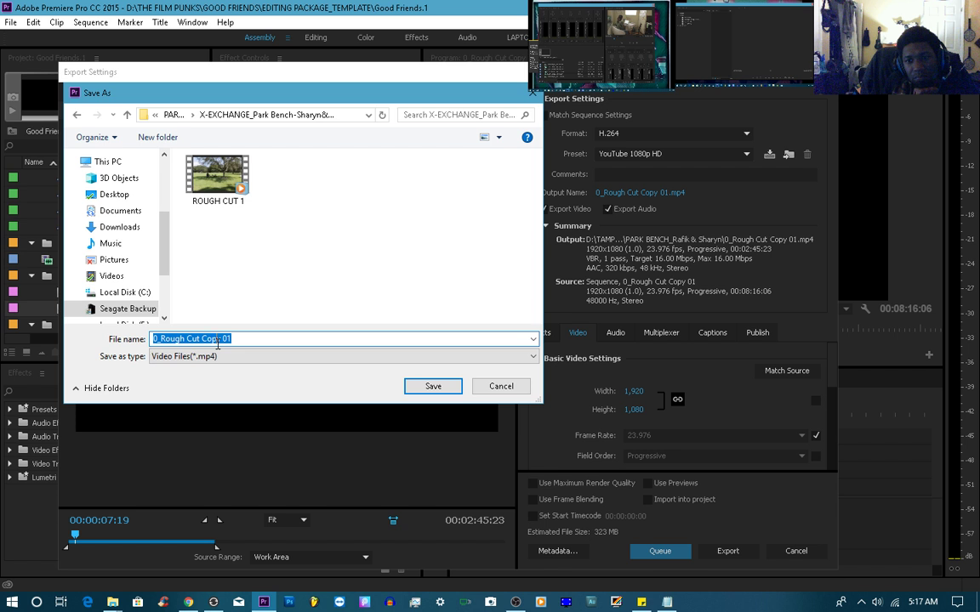
click(218, 343)
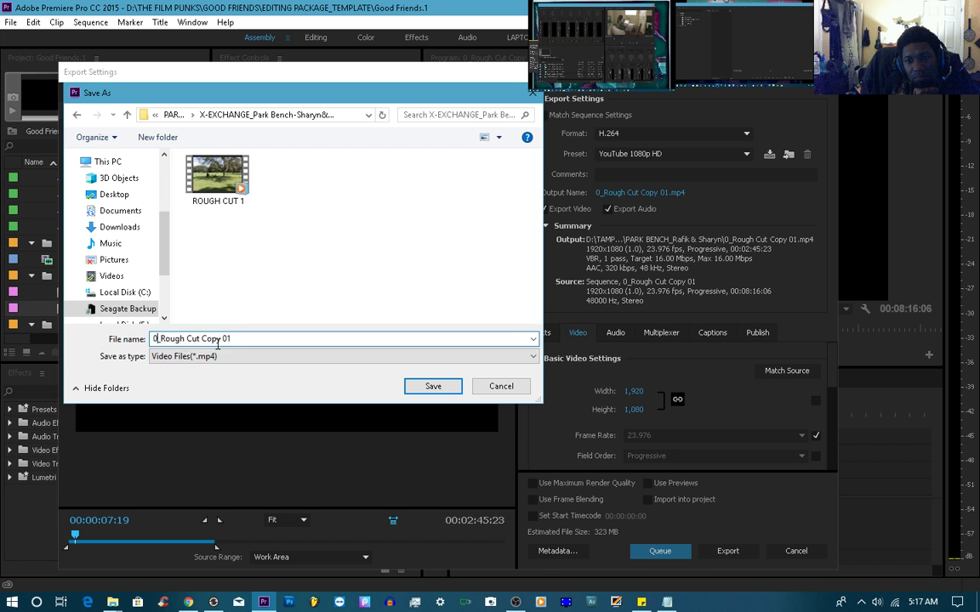
key(Home)
key(Delete)
key(Delete)
text(gOOD)
key(BackSpace)
key(BackSpace)
key(BackSpace)
key(BackSpace)
text(GOOD FRIEND)
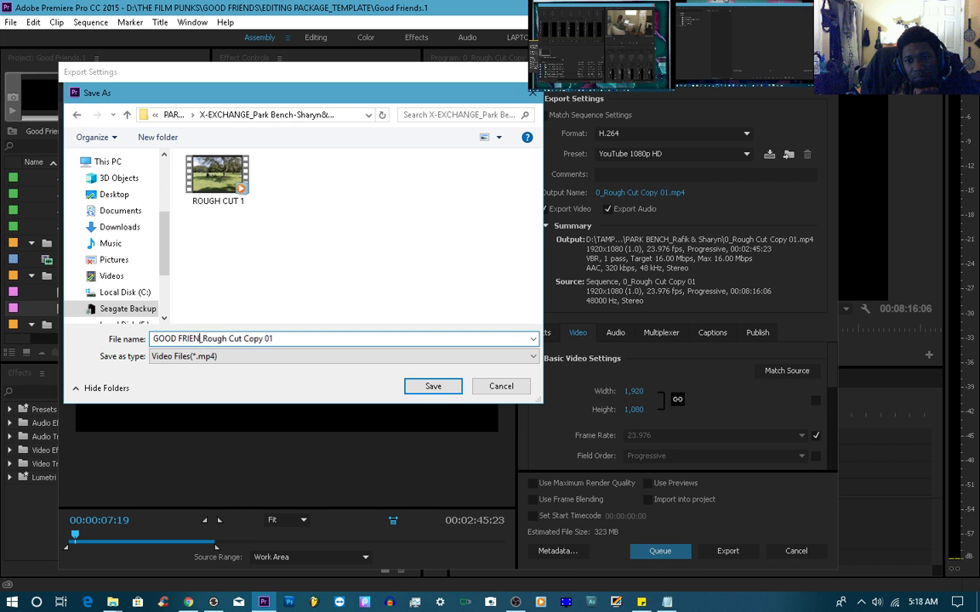
text(S)
Replace the Copy 01 ending so the export's file name reads GOOD FRIENDS_Rough Cut_1, and copy the full name
key(Right)
key(Right)
key(Right)
key(Right)
key(Right)
key(Right)
key(Right)
key(Right)
key(Right)
key(Right)
key(Right)
key(Right)
key(Right)
key(Right)
key(Right)
key(Right)
key(BackSpace)
key(BackSpace)
key(BackSpace)
key(BackSpace)
key(BackSpace)
key(BackSpace)
key(BackSpace)
text(_)
triple_click(206, 338)
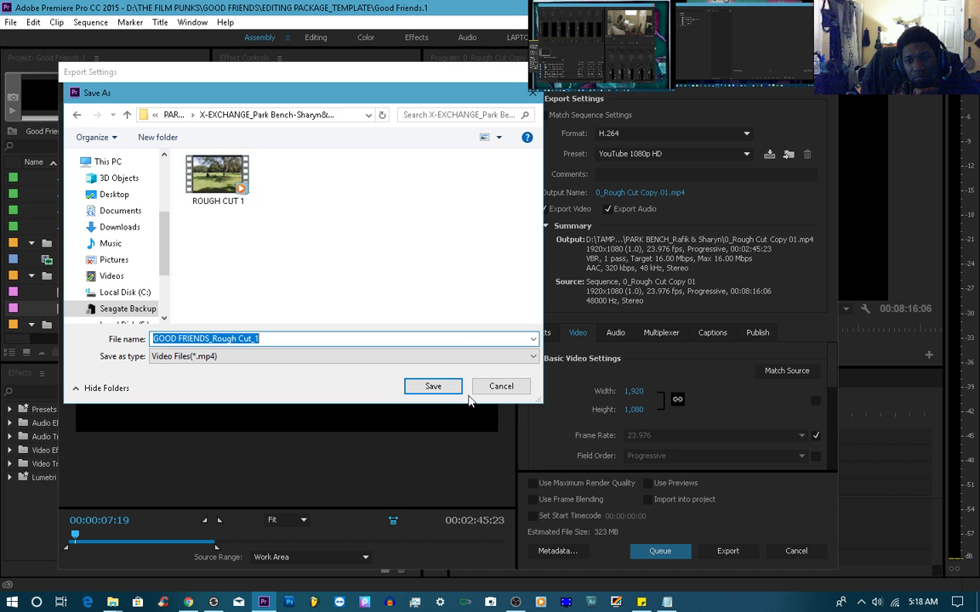
Paste the copied name in front of the existing ROUGH CUT 1 video's name and replace GOOD FRIENDS with Park Bench
click(204, 209)
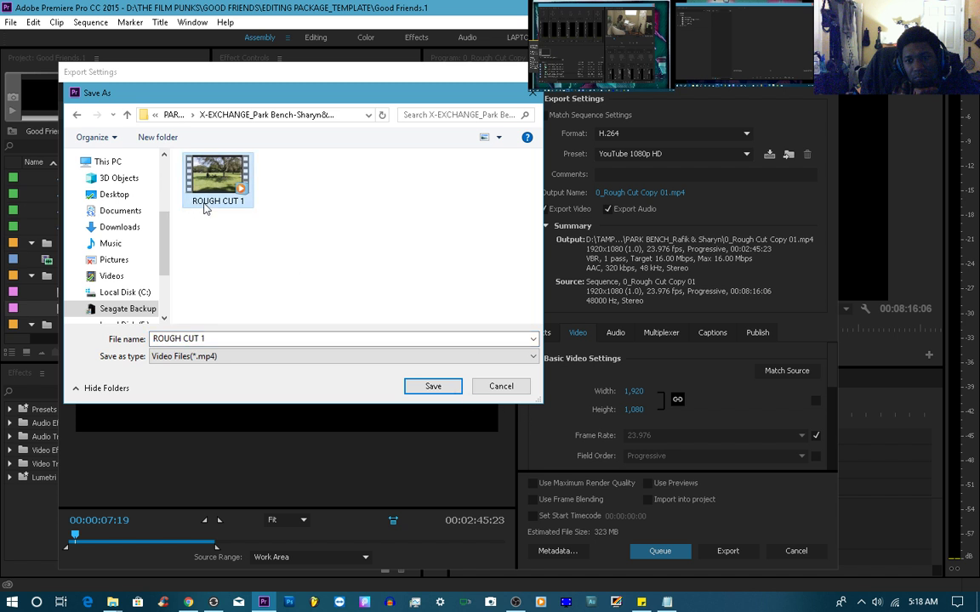
click(205, 205)
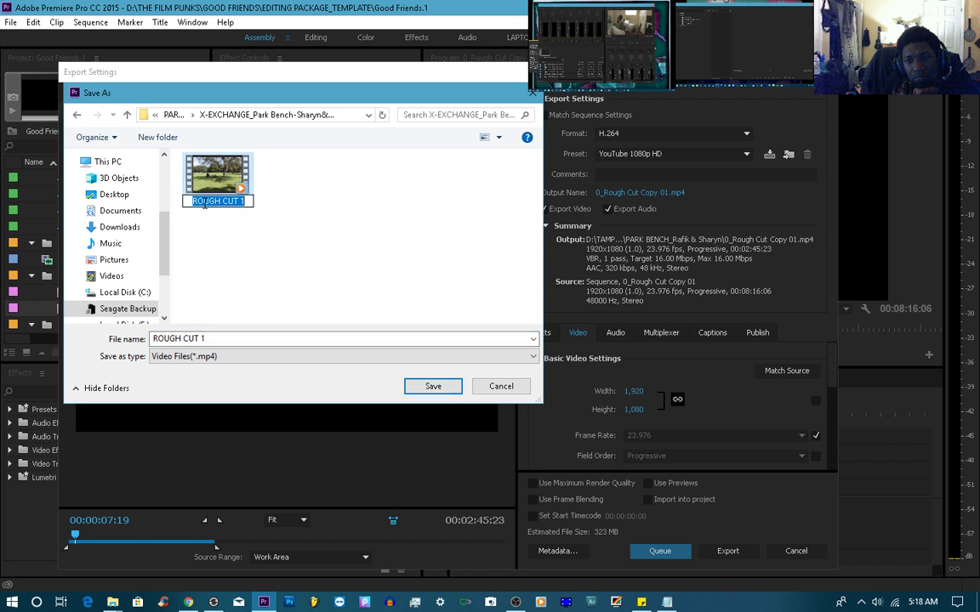
click(204, 204)
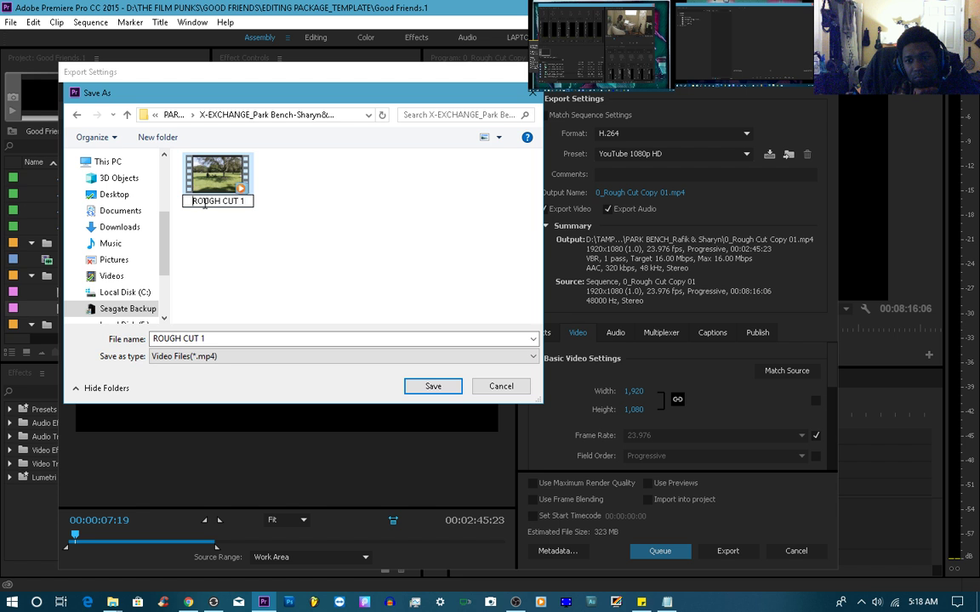
key(ctrl+v)
key(Up)
key(Right)
key(Right)
key(Right)
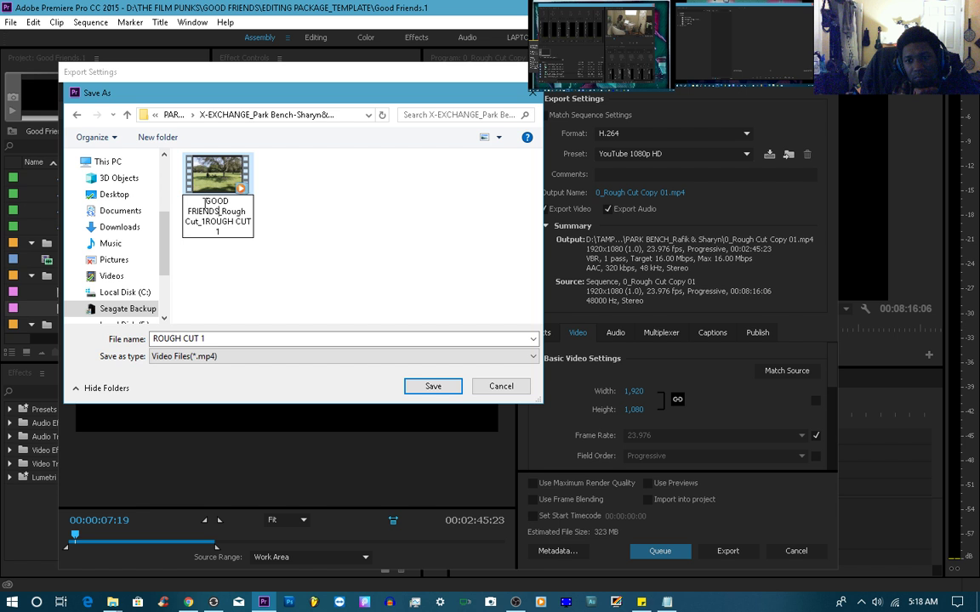
key(BackSpace)
key(BackSpace)
key(BackSpace)
key(BackSpace)
key(BackSpace)
key(BackSpace)
key(BackSpace)
key(BackSpace)
key(BackSpace)
key(BackSpace)
key(BackSpace)
key(BackSpace)
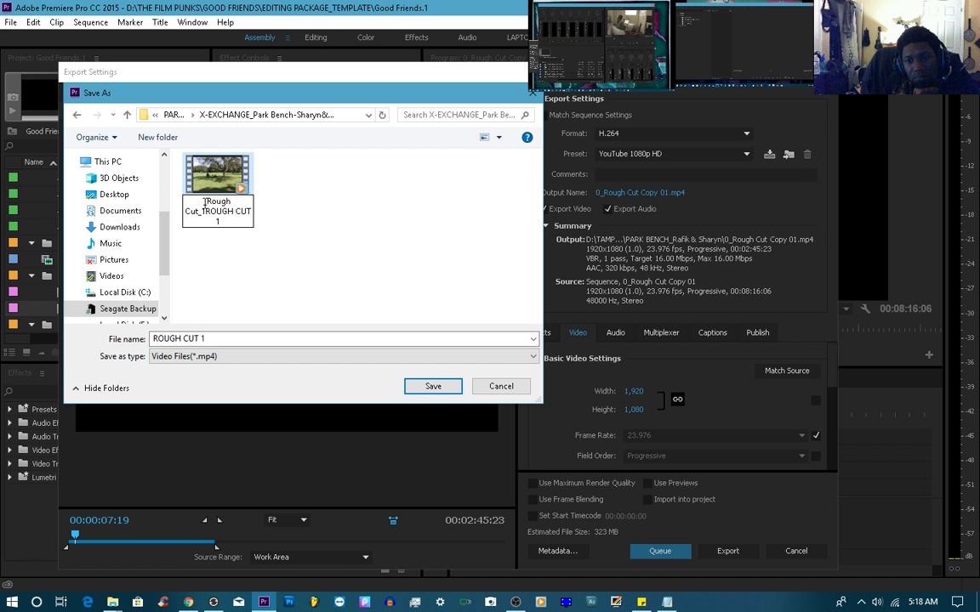
text(_)
text(Park)
text( Bench)
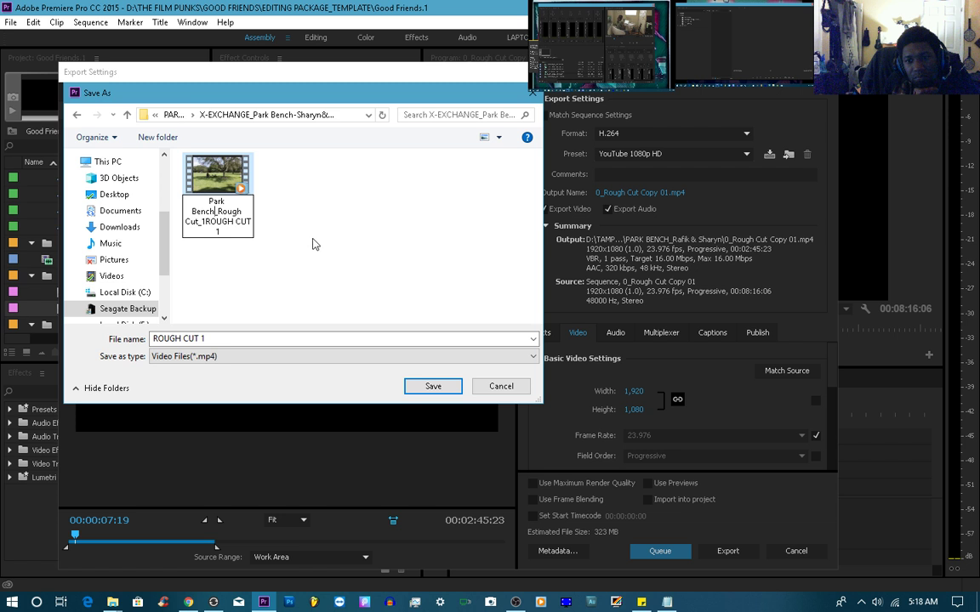
Remove the leftover ROUGH CUT 1 text so the existing video is named Park Bench_Rough Cut_1
click(204, 221)
key(BackSpace)
key(Delete)
key(Delete)
key(Delete)
key(Delete)
key(Delete)
key(Delete)
key(Delete)
key(Delete)
key(Delete)
key(Delete)
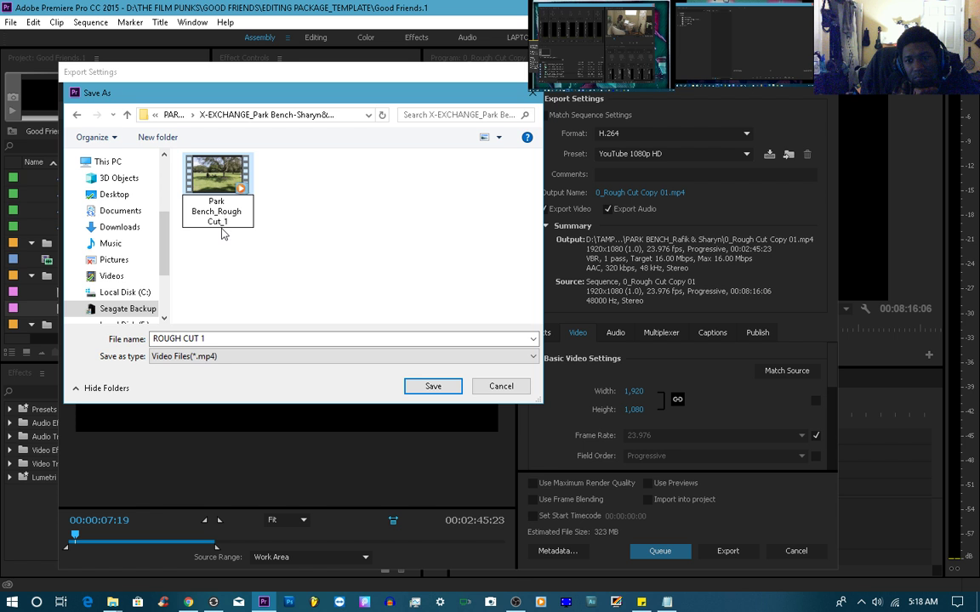
click(247, 246)
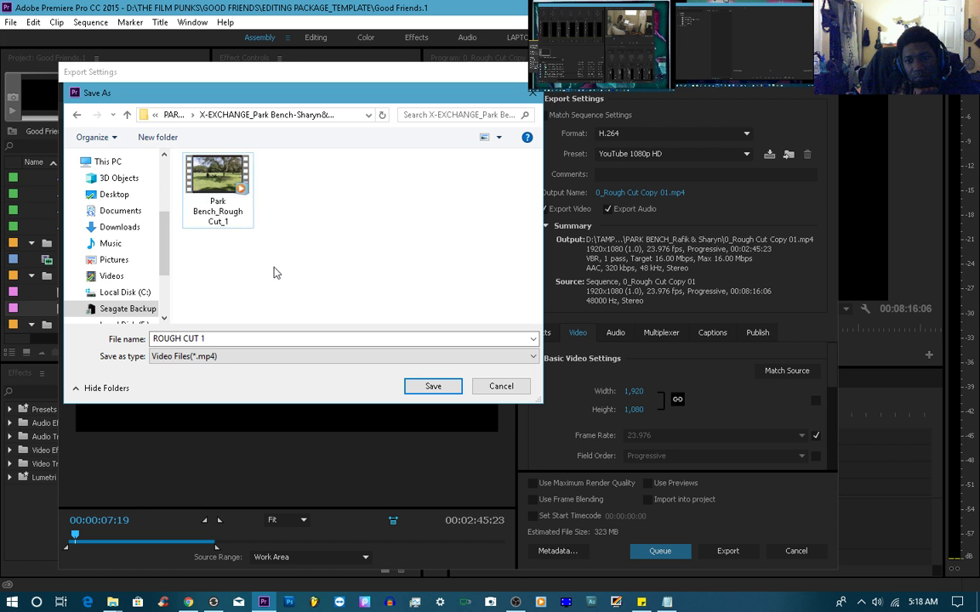
Set the export's file name to the copied GOOD FRIENDS_Rough Cut_1
click(236, 342)
key(ctrl+v)
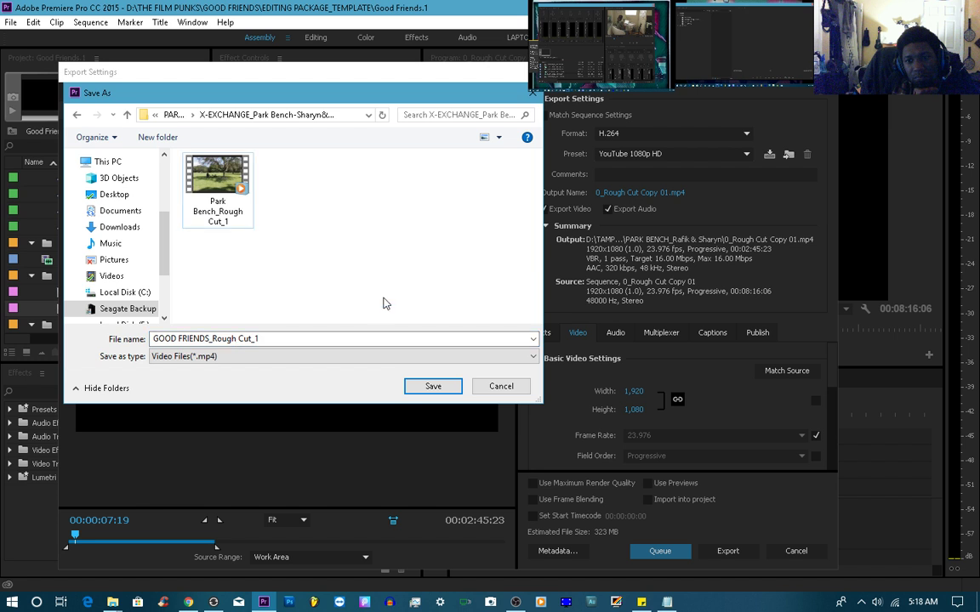
Save the output file name in the X-EXCHANGE folder and start exporting GOOD FRIENDS_Rough Cut_1.mp4
click(433, 387)
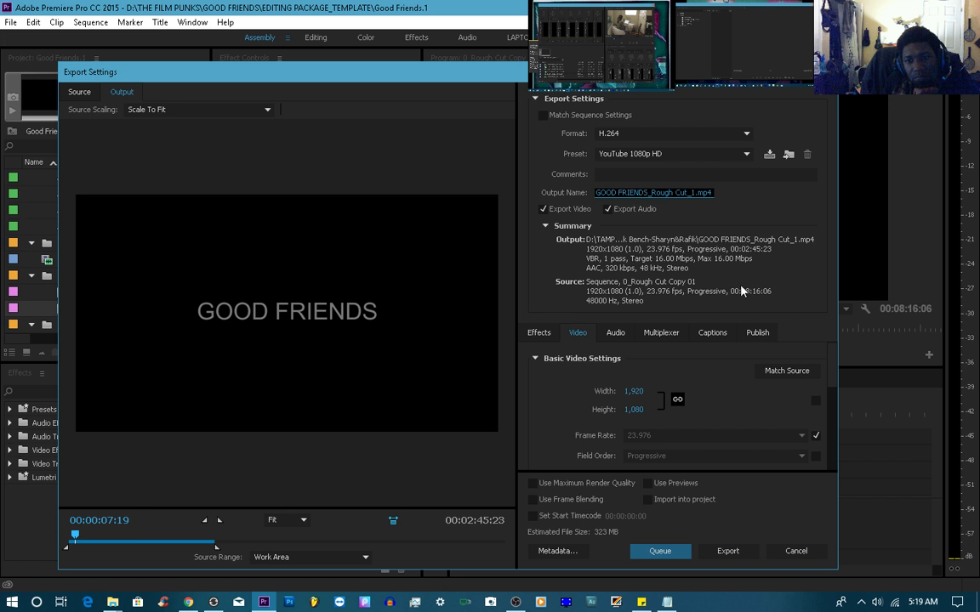
click(728, 552)
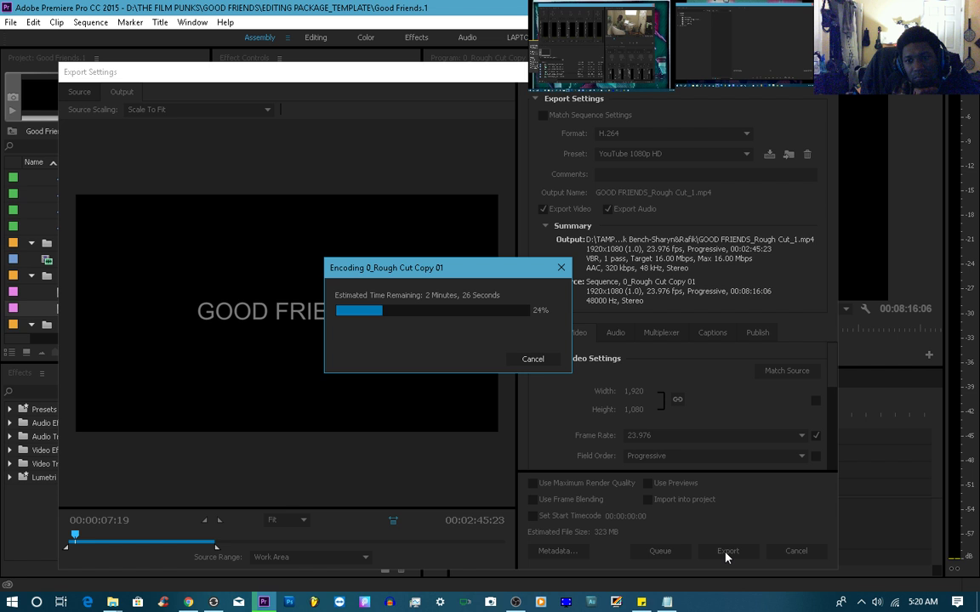
Switch to File Explorer and open the X-EXCHANGE folder that receives the export
mouse_move(117, 604)
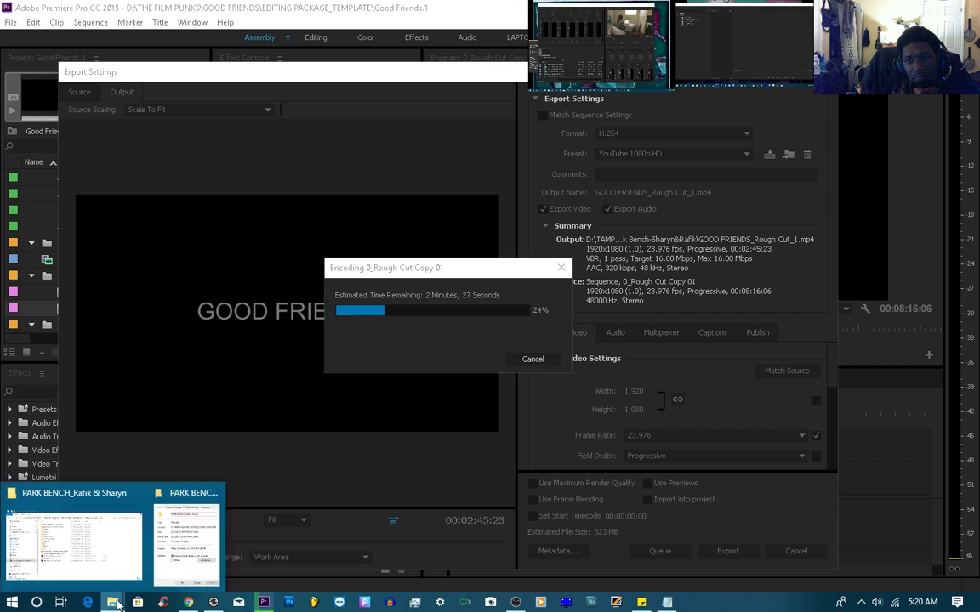
click(118, 482)
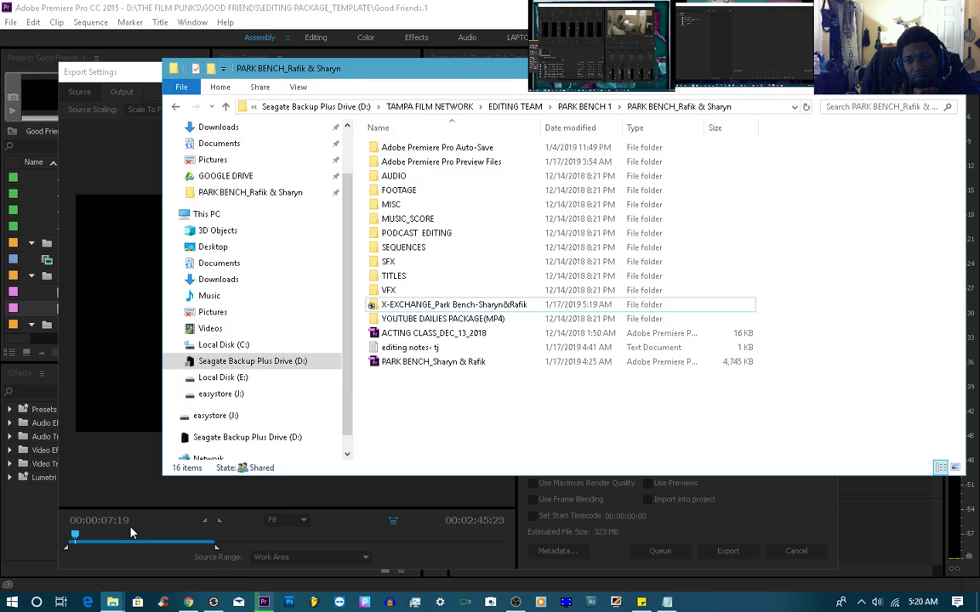
double_click(443, 304)
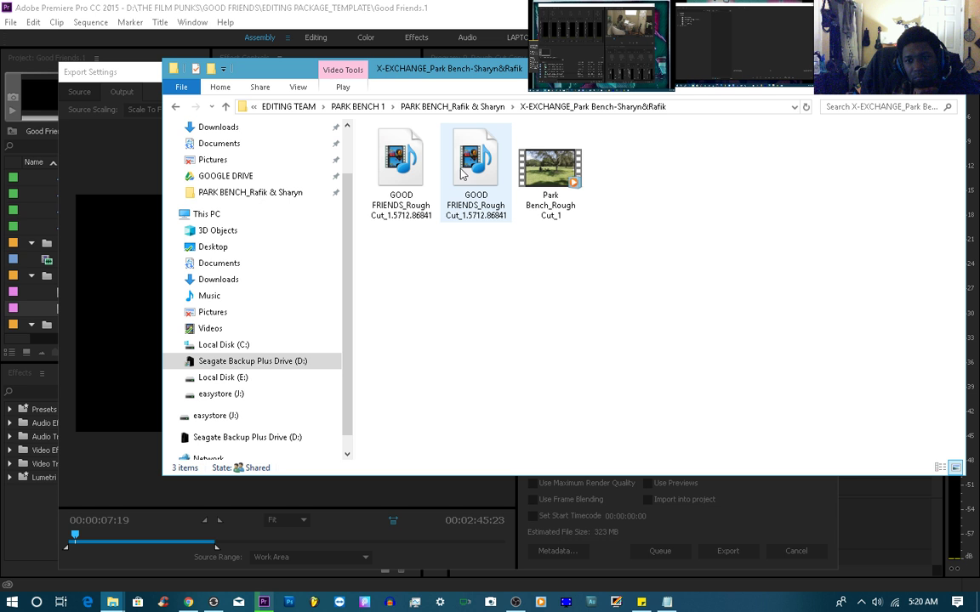
Reposition the X-EXCHANGE folder window below the encoding progress so both can be watched together
drag(433, 68, 382, 437)
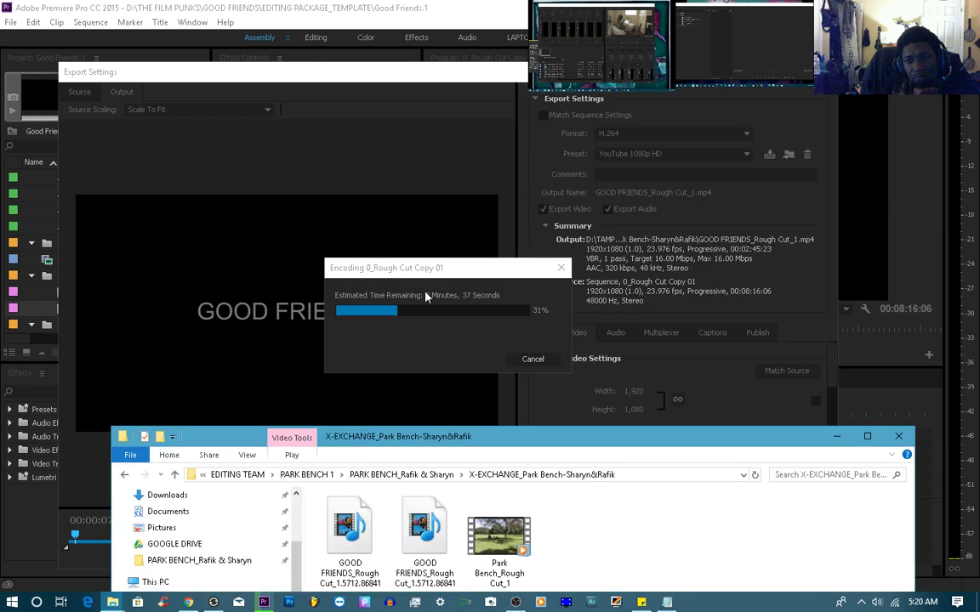
drag(449, 441, 471, 134)
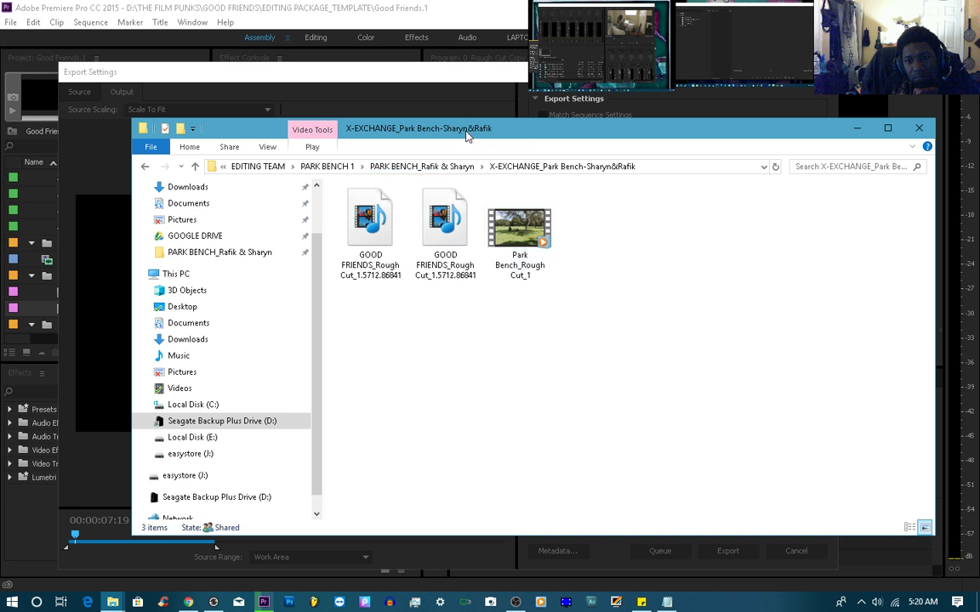
drag(466, 137, 466, 149)
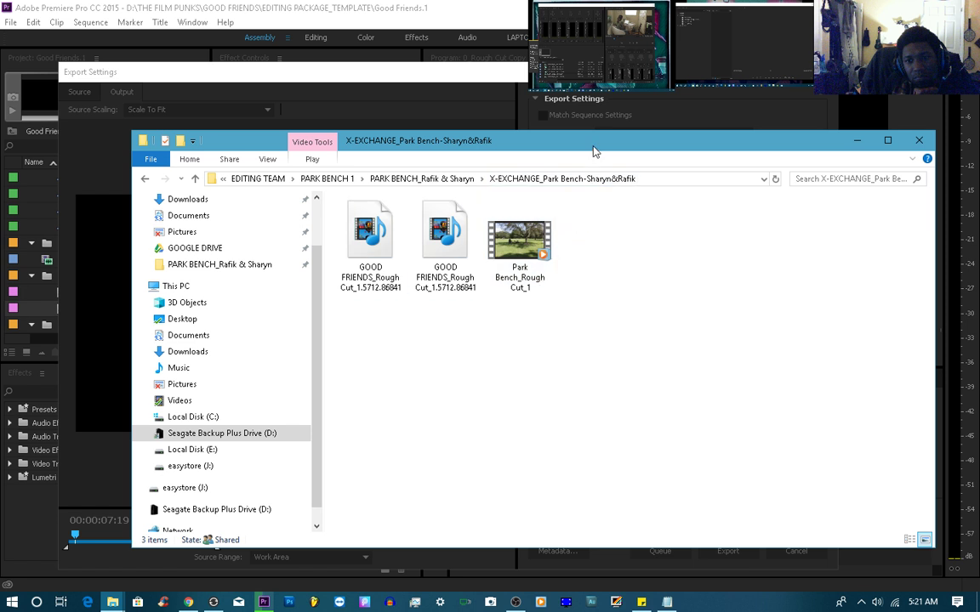
drag(593, 151, 655, 129)
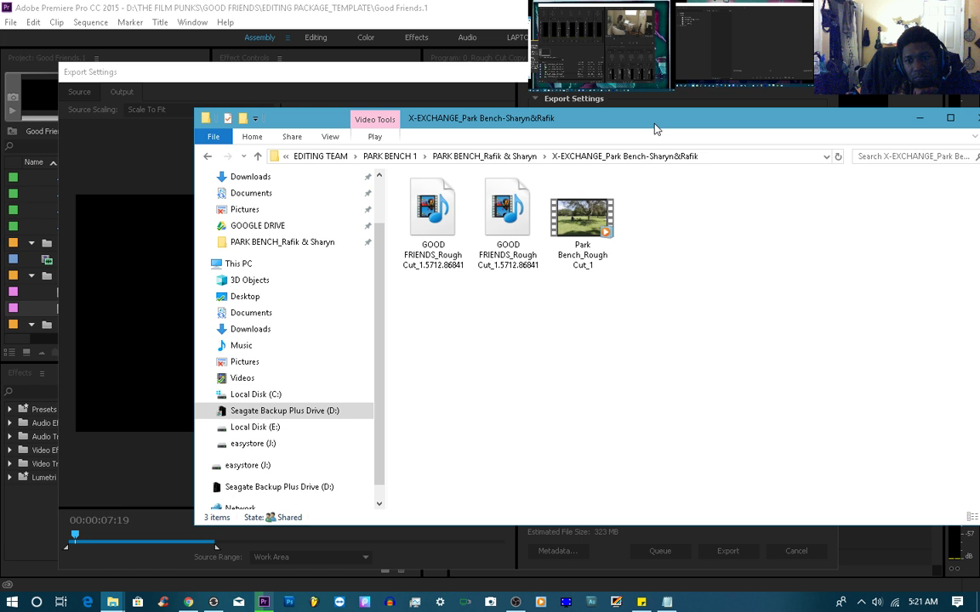
drag(655, 129, 531, 372)
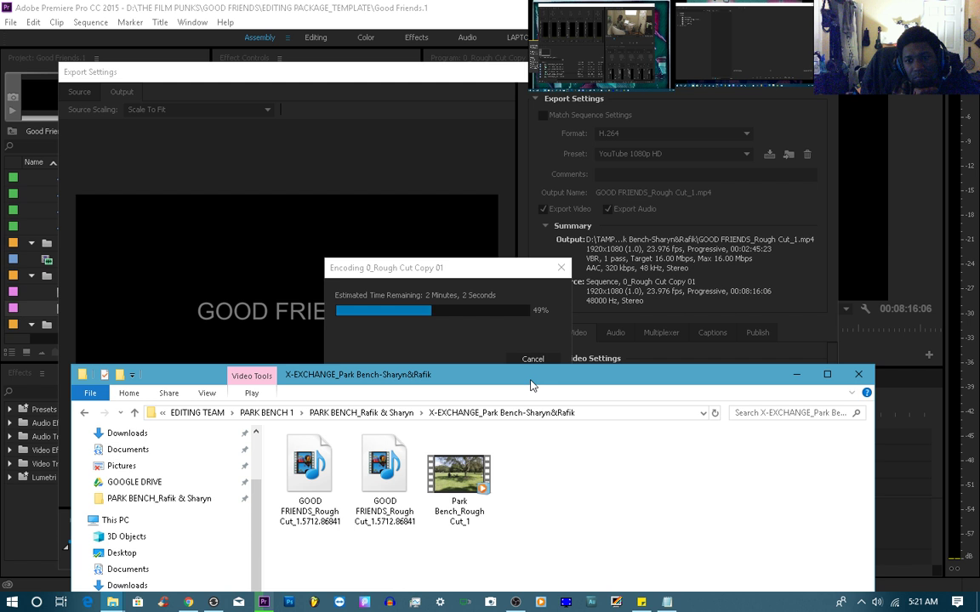
drag(531, 385, 522, 414)
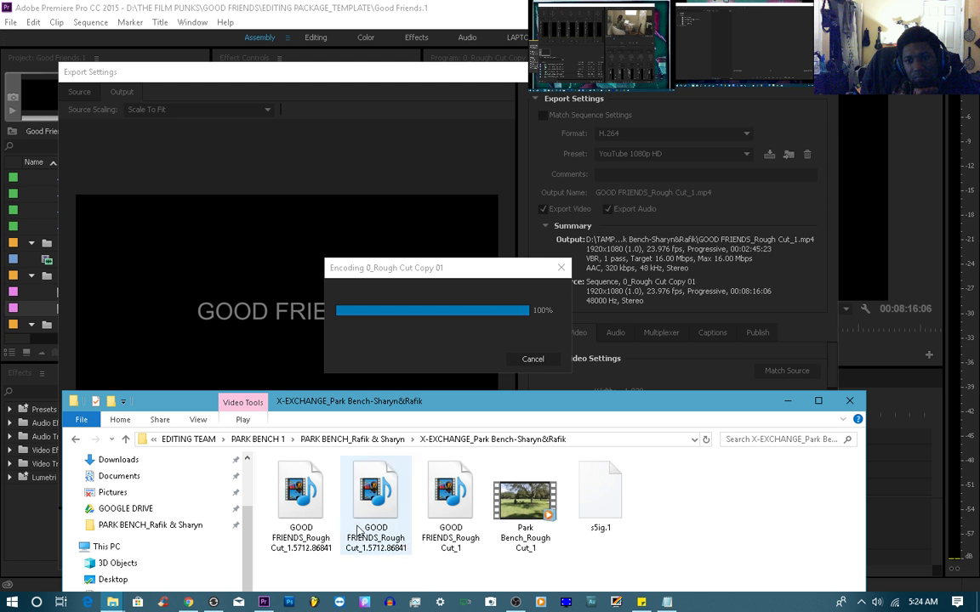
Bring the X-EXCHANGE folder window back to the front and open the exported GOOD FRIENDS_Rough Cut_1 video
click(448, 270)
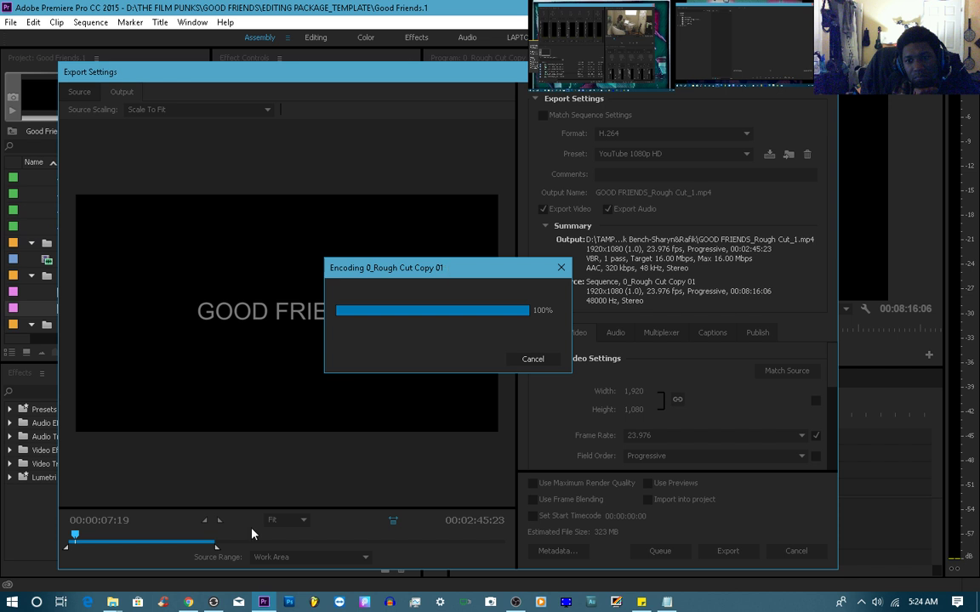
click(113, 603)
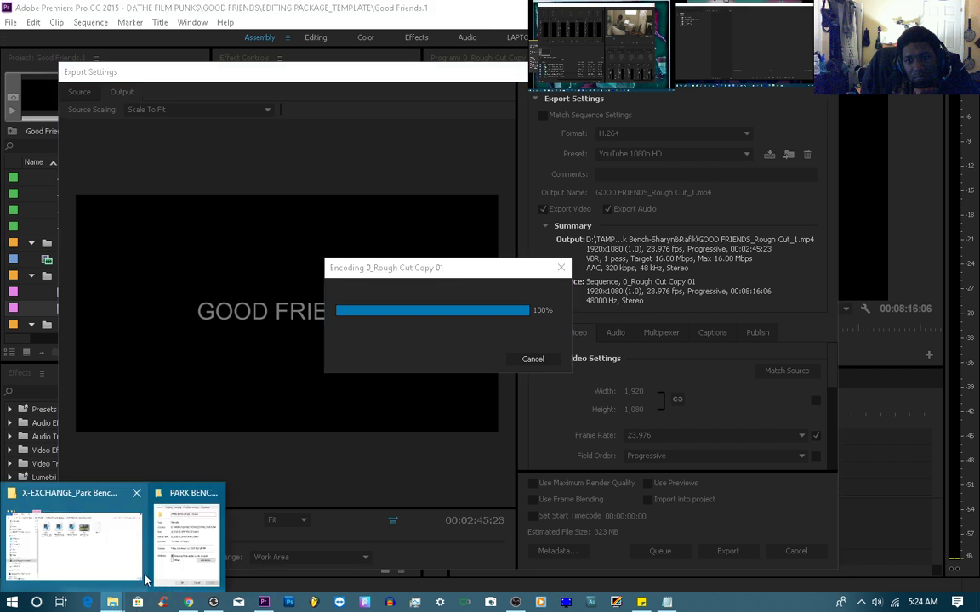
click(132, 521)
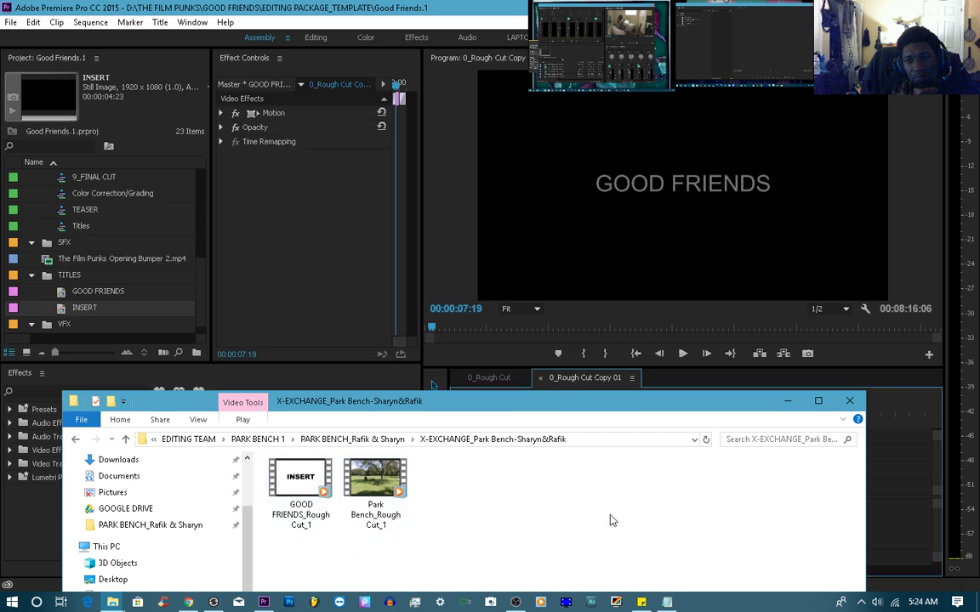
double_click(291, 483)
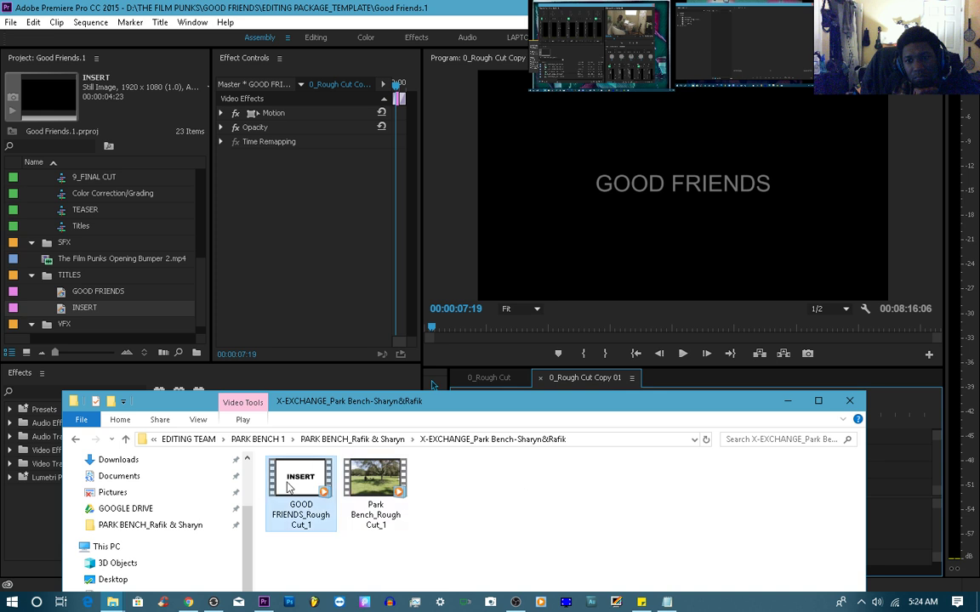